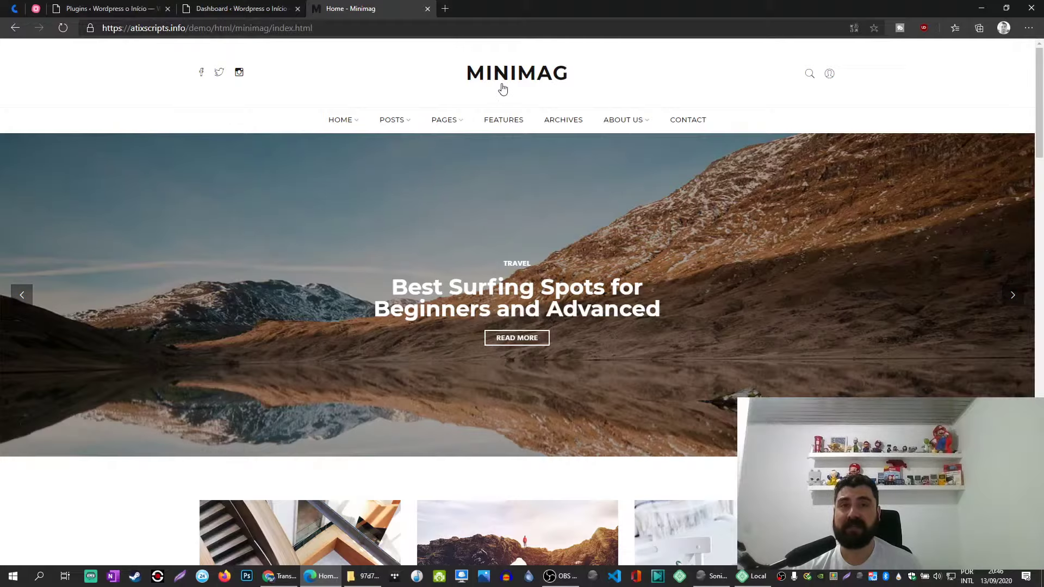
Look through the Minimag demo home page down to its footer and return to the header.
{"action": "scroll", "coordinate": [393, 256], "scroll_direction": "down", "scroll_amount": 4}
{"action": "scroll", "coordinate": [395, 264], "scroll_direction": "down", "scroll_amount": 20}
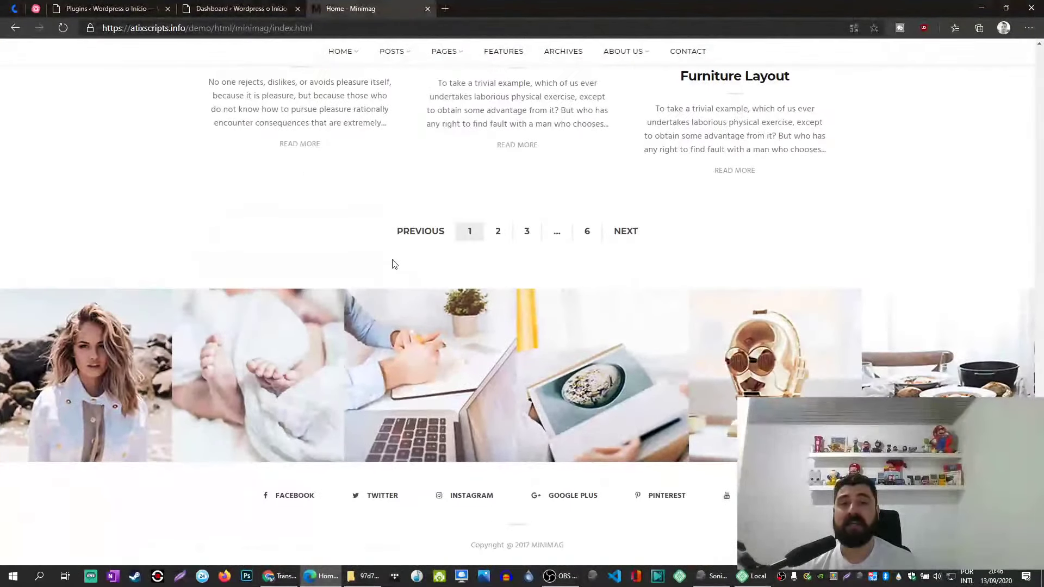
{"action": "scroll", "coordinate": [395, 264], "scroll_direction": "up", "scroll_amount": 15}
{"action": "scroll", "coordinate": [393, 264], "scroll_direction": "up", "scroll_amount": 10}
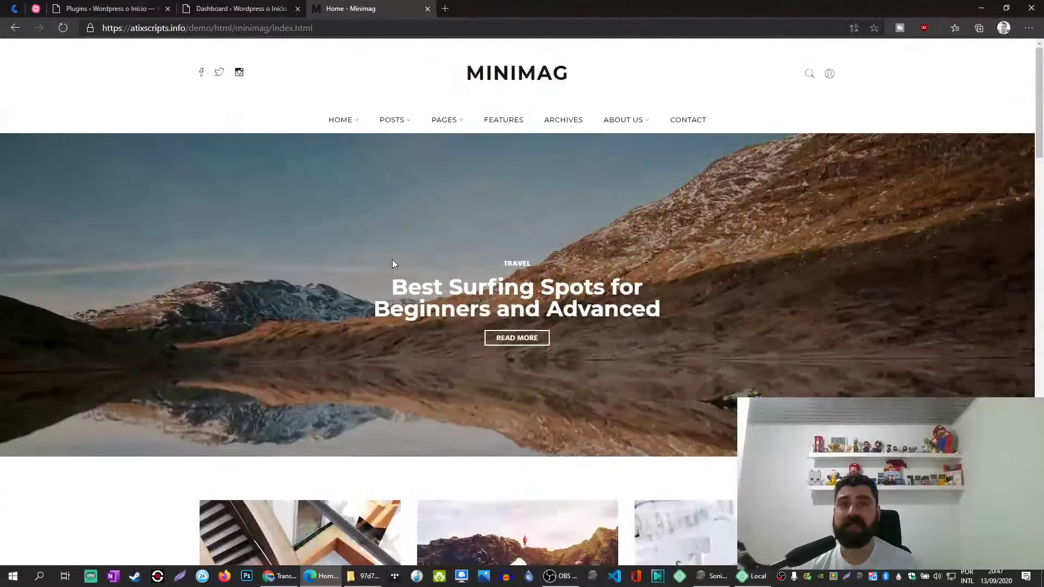
Switch to the WordPress dashboard and view the Wordpress o Início site's overview in Local.
{"action": "left_click", "coordinate": [223, 8]}
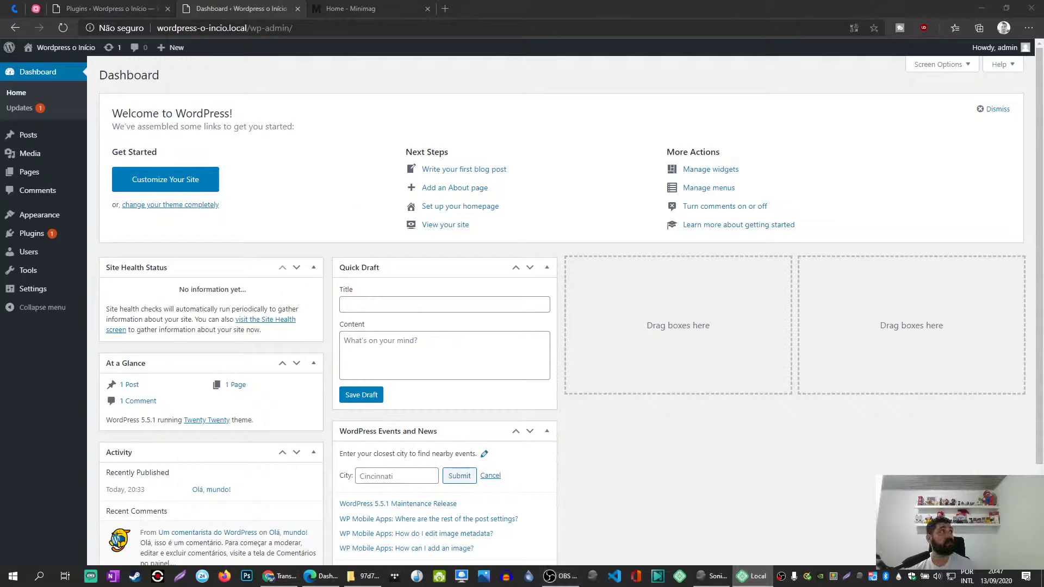
{"action": "left_click", "coordinate": [752, 576]}
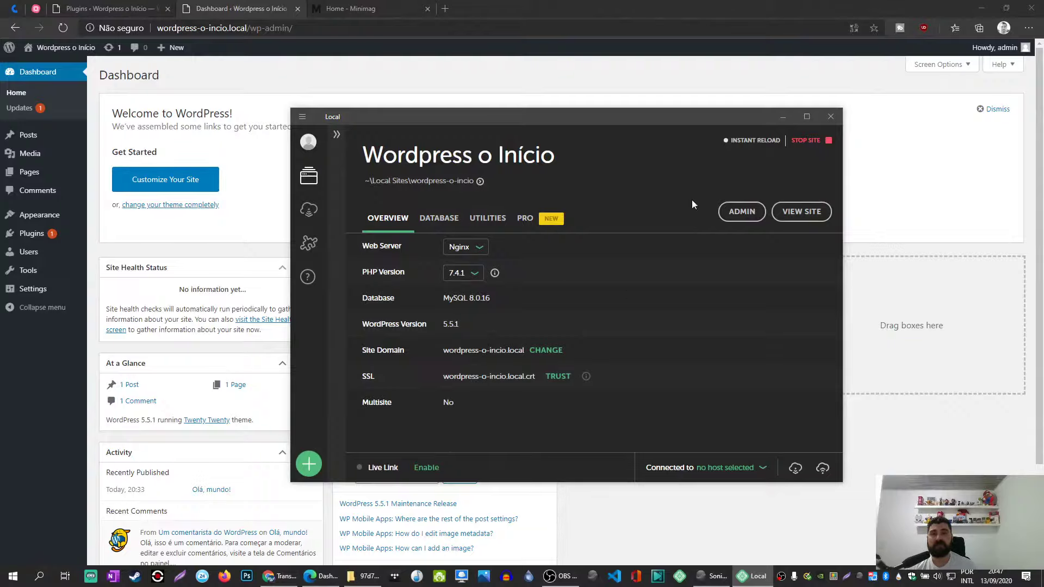
{"action": "left_click", "coordinate": [600, 118]}
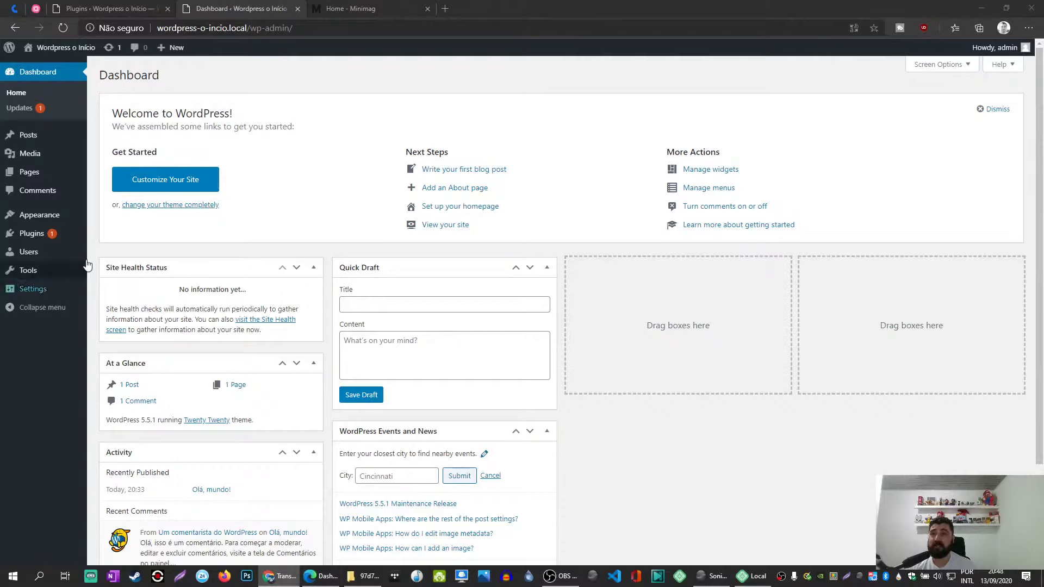
Set the site language to Português do Brasil in the general settings.
{"action": "mouse_move", "coordinate": [87, 264]}
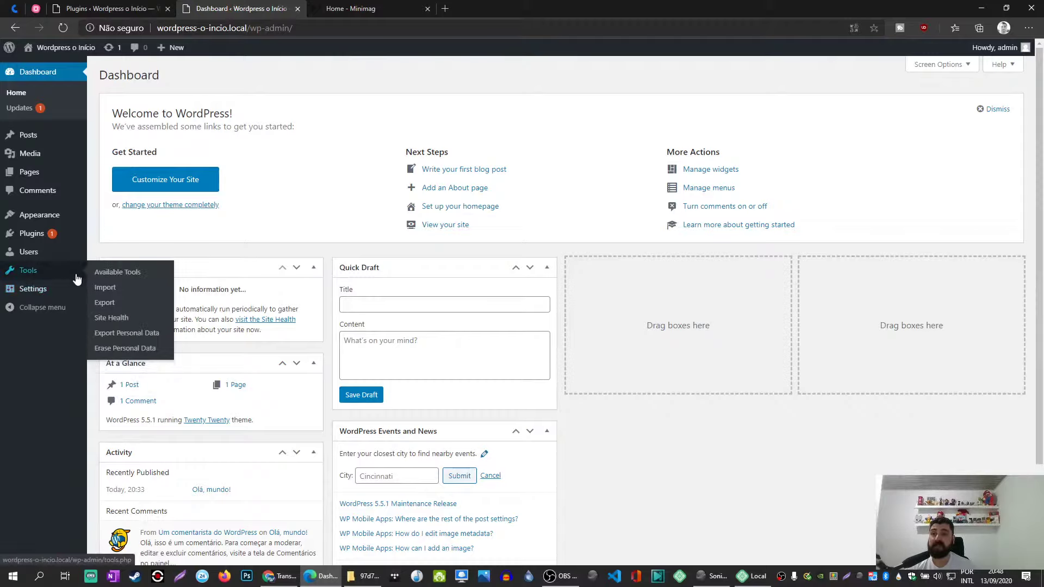
{"action": "mouse_move", "coordinate": [37, 298]}
{"action": "left_click", "coordinate": [101, 294]}
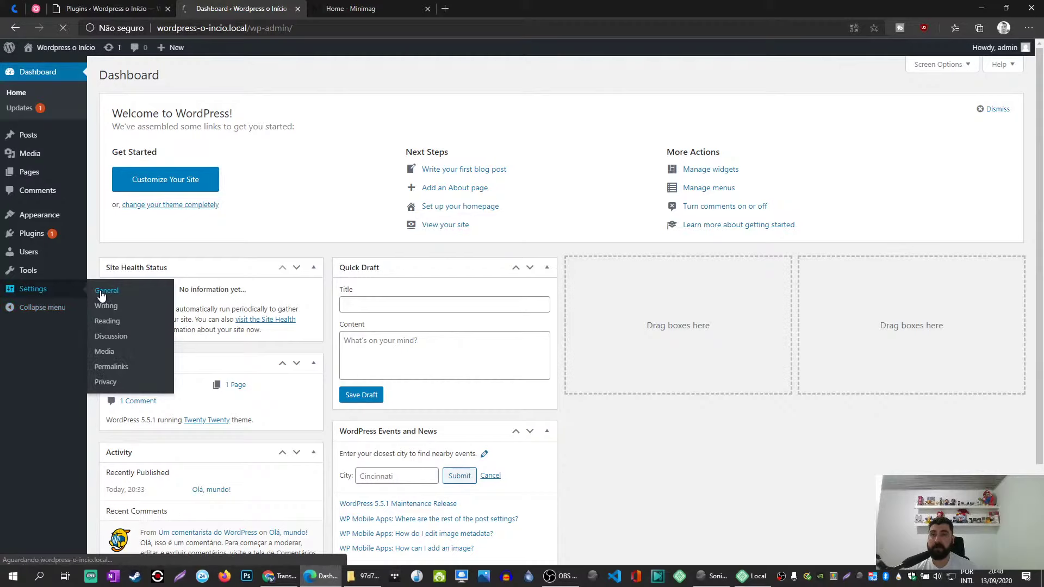
{"action": "scroll", "coordinate": [227, 228], "scroll_direction": "down", "scroll_amount": 3}
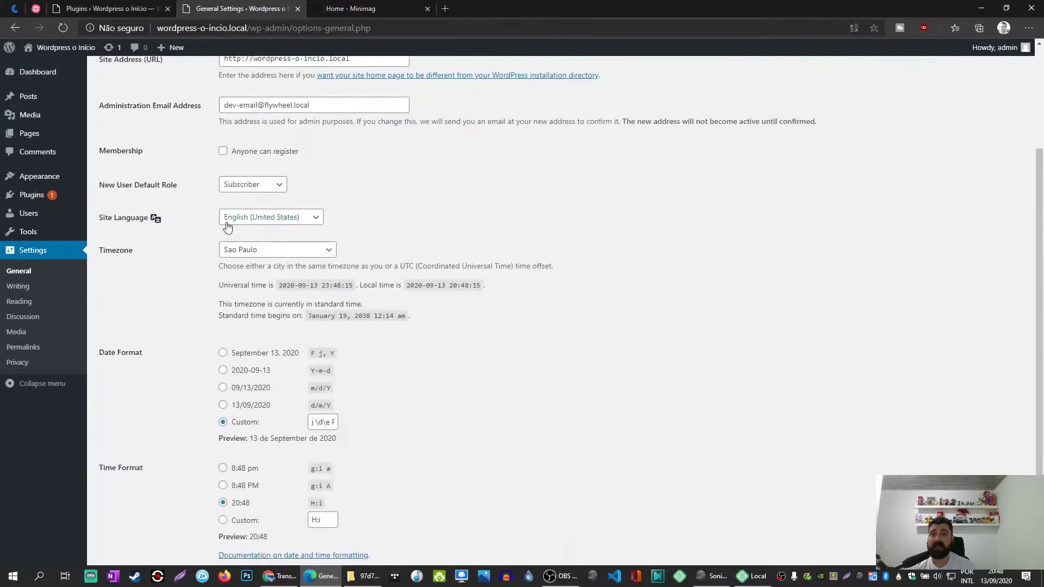
{"action": "left_click", "coordinate": [253, 223]}
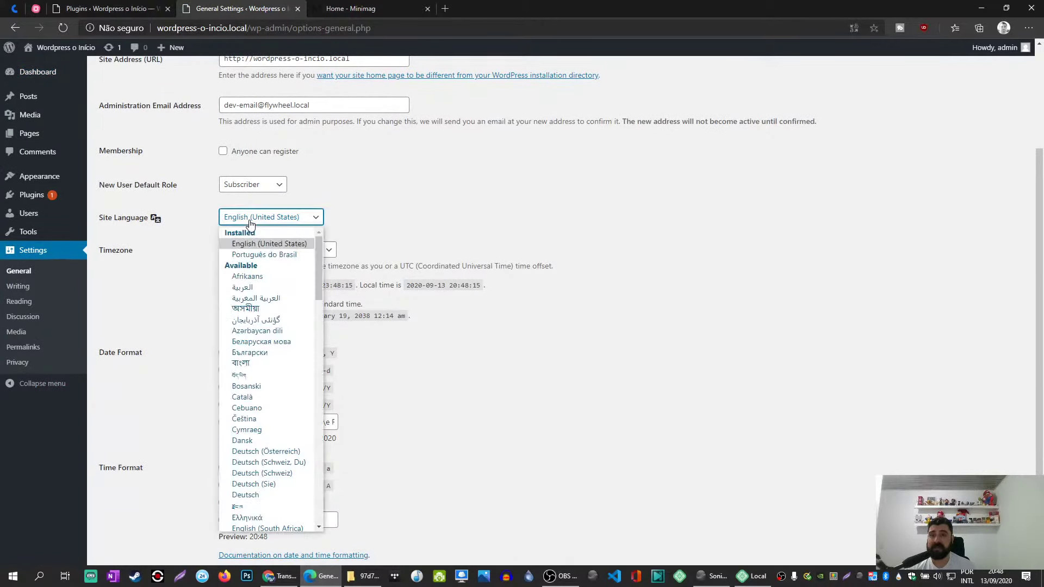
{"action": "left_click", "coordinate": [264, 254]}
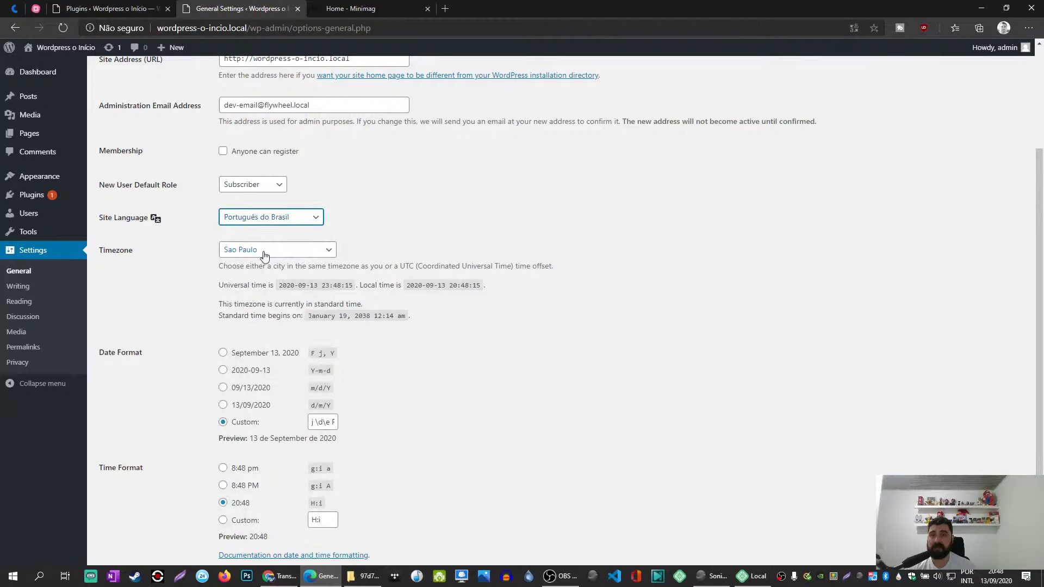
Look through the other available site languages, keep Português do Brasil, and save the general settings.
{"action": "left_click", "coordinate": [278, 218]}
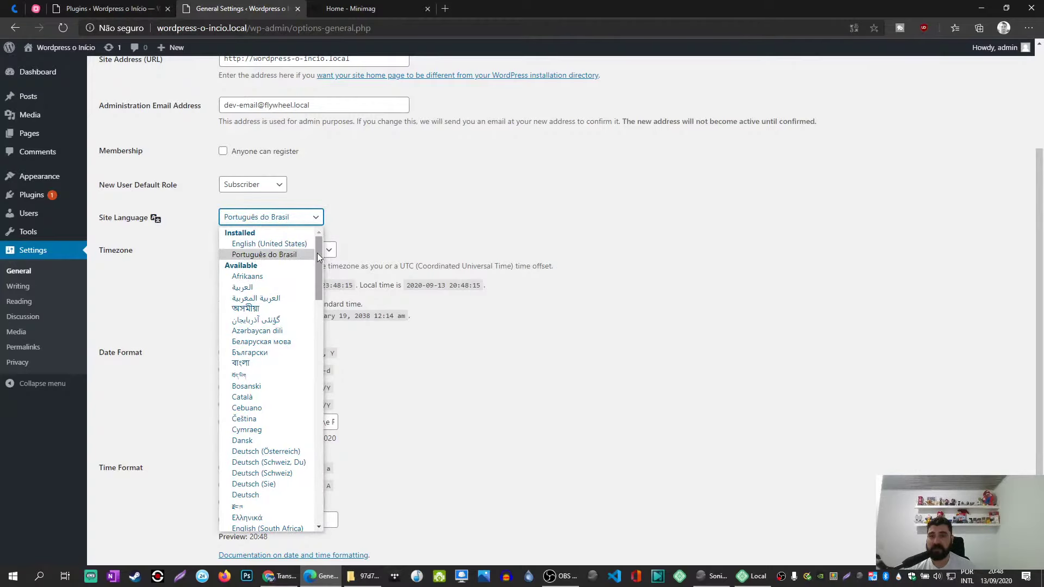
{"action": "left_click_drag", "start_coordinate": [317, 255], "coordinate": [321, 479]}
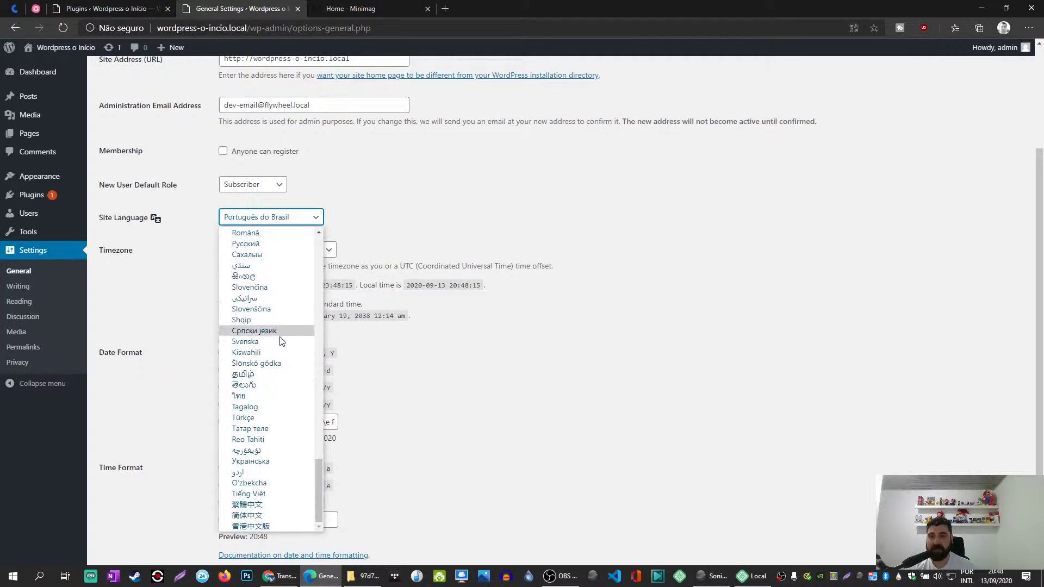
{"action": "scroll", "coordinate": [282, 341], "scroll_direction": "up", "scroll_amount": 3}
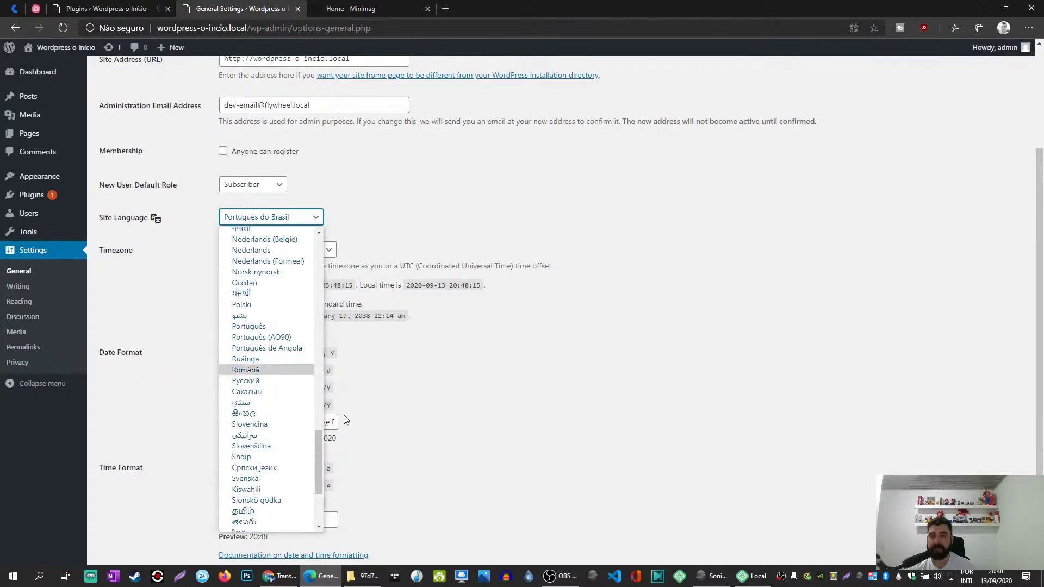
{"action": "scroll", "coordinate": [317, 446], "scroll_direction": "up", "scroll_amount": 4}
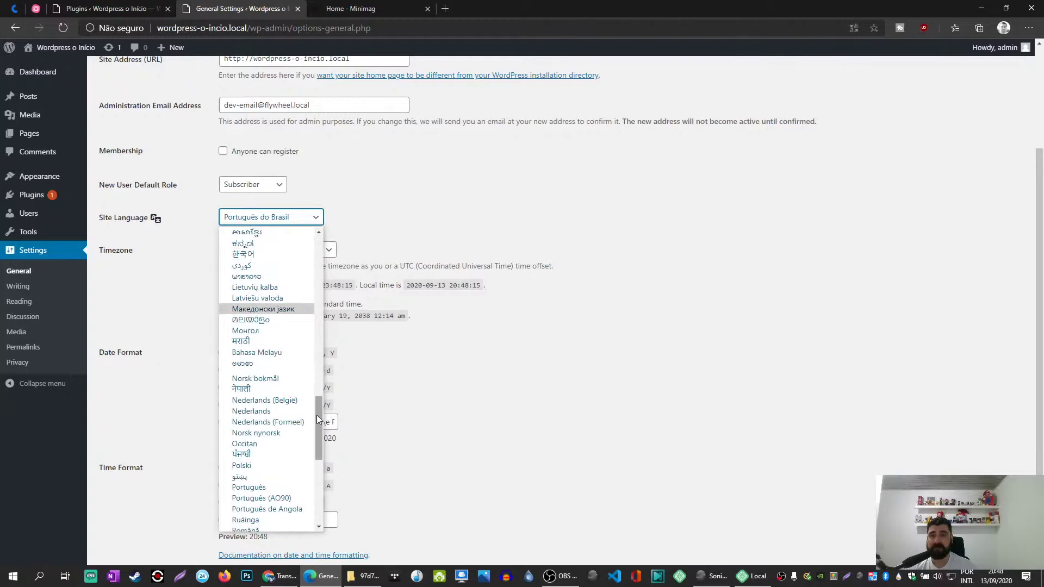
{"action": "left_click_drag", "start_coordinate": [319, 419], "coordinate": [319, 251]}
{"action": "left_click", "coordinate": [190, 271]}
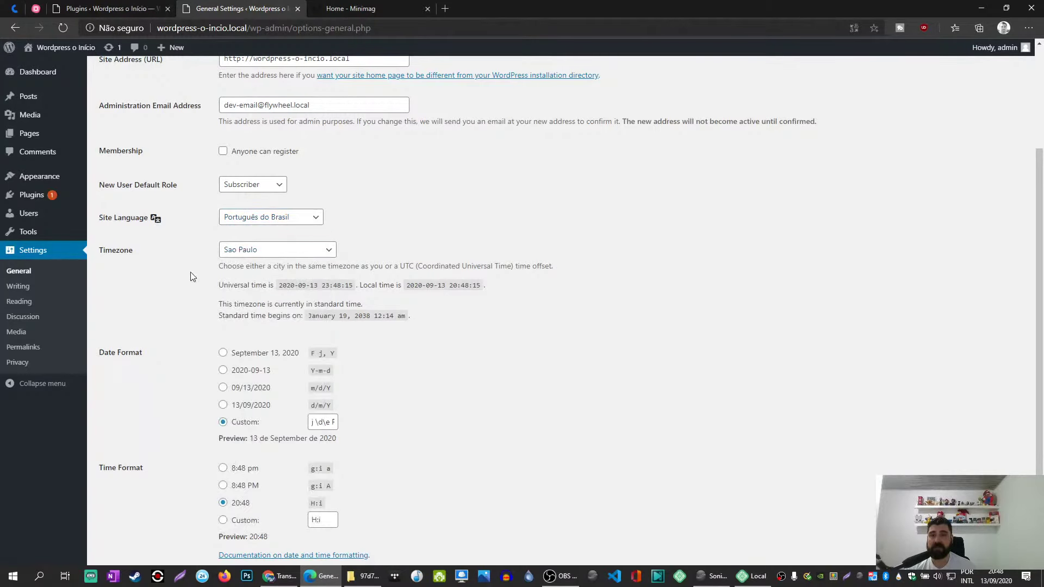
{"action": "scroll", "coordinate": [191, 277], "scroll_direction": "down", "scroll_amount": 3}
{"action": "left_click", "coordinate": [126, 508]}
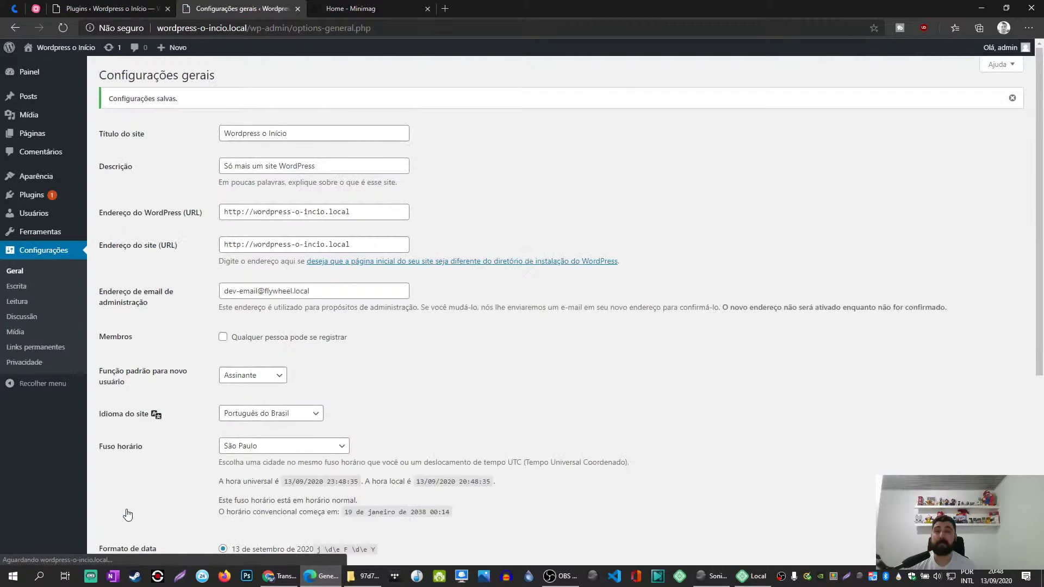
Review the timezone choices in the general settings without changing the timezone.
{"action": "scroll", "coordinate": [115, 500], "scroll_direction": "down", "scroll_amount": 3}
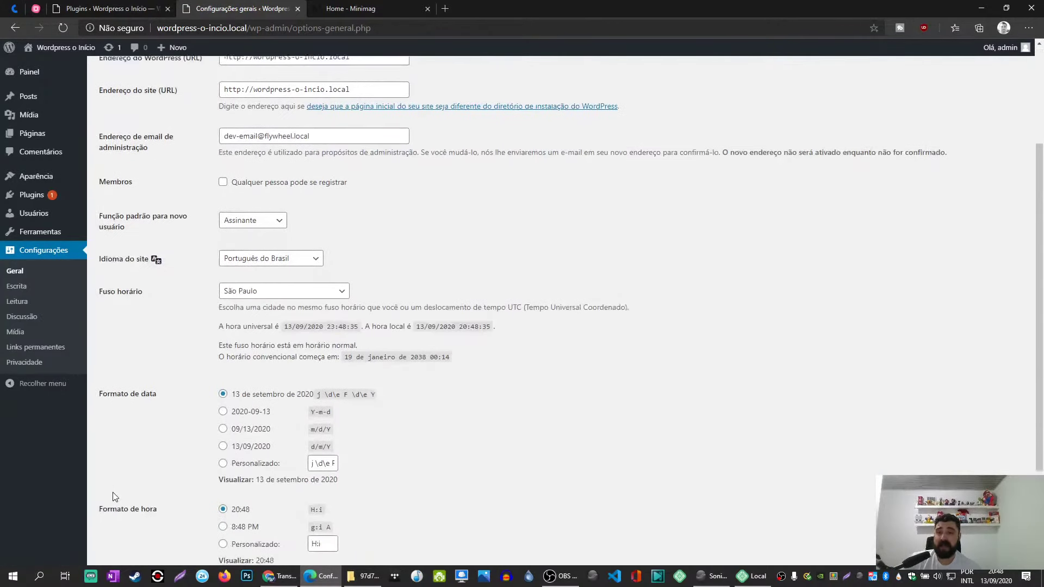
{"action": "left_click", "coordinate": [250, 295]}
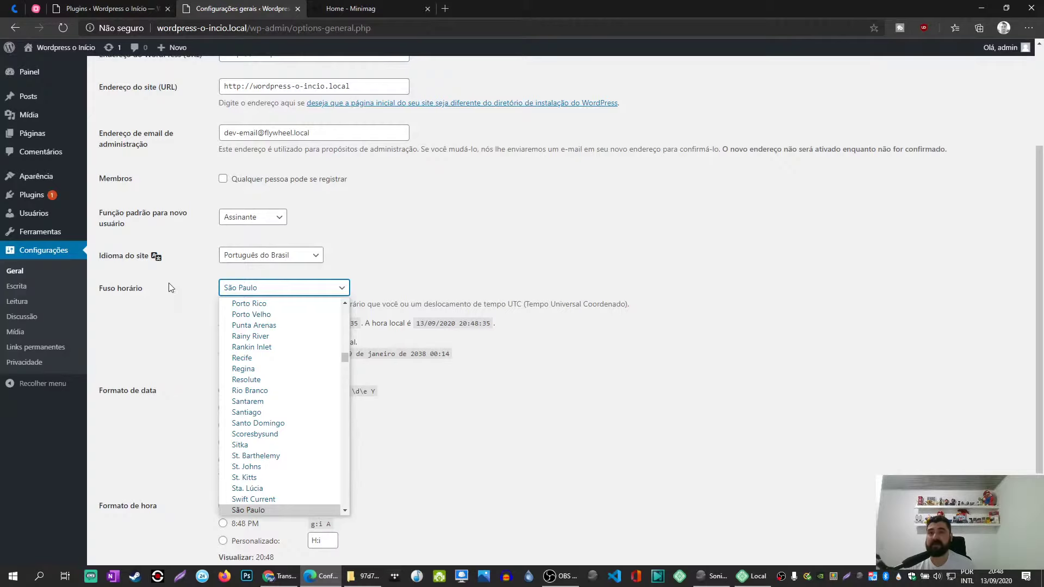
{"action": "left_click", "coordinate": [191, 295]}
{"action": "scroll", "coordinate": [193, 277], "scroll_direction": "up", "scroll_amount": 3}
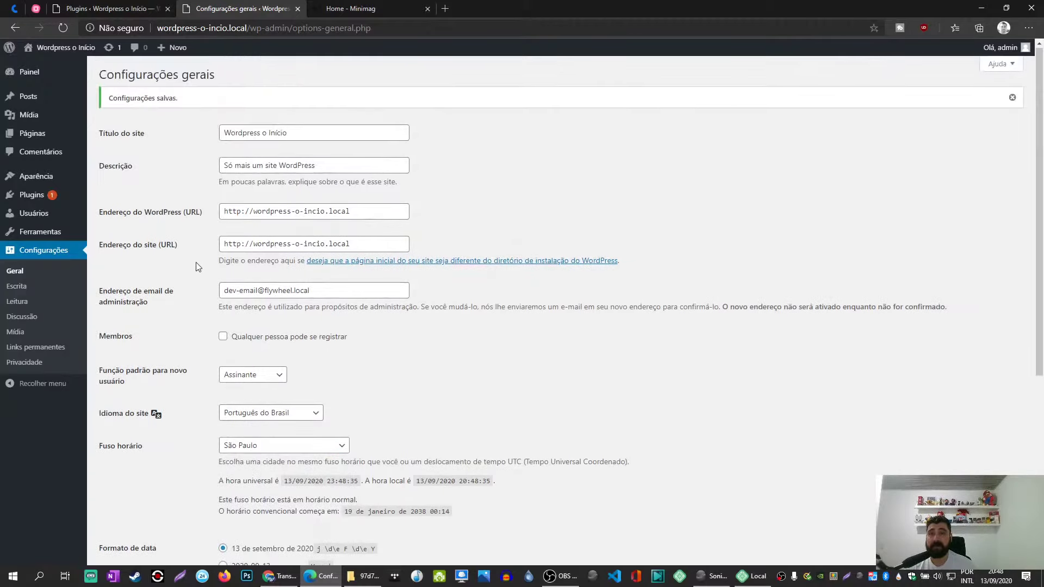
Replace the site title with "Como Criar um Site em Wordpress do Zero - Aula #1".
{"action": "left_click", "coordinate": [297, 135]}
{"action": "key", "text": "ctrl+shift+Left"}
{"action": "key", "text": "ctrl+shift+Left"}
{"action": "key", "text": "ctrl+shift+Left"}
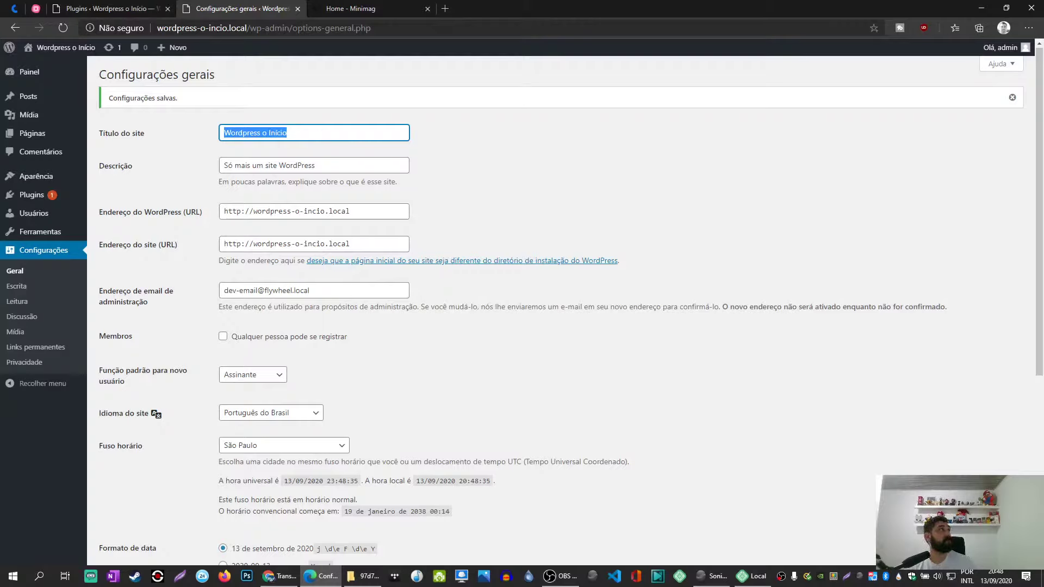
{"action": "key", "text": "alt+Tab"}
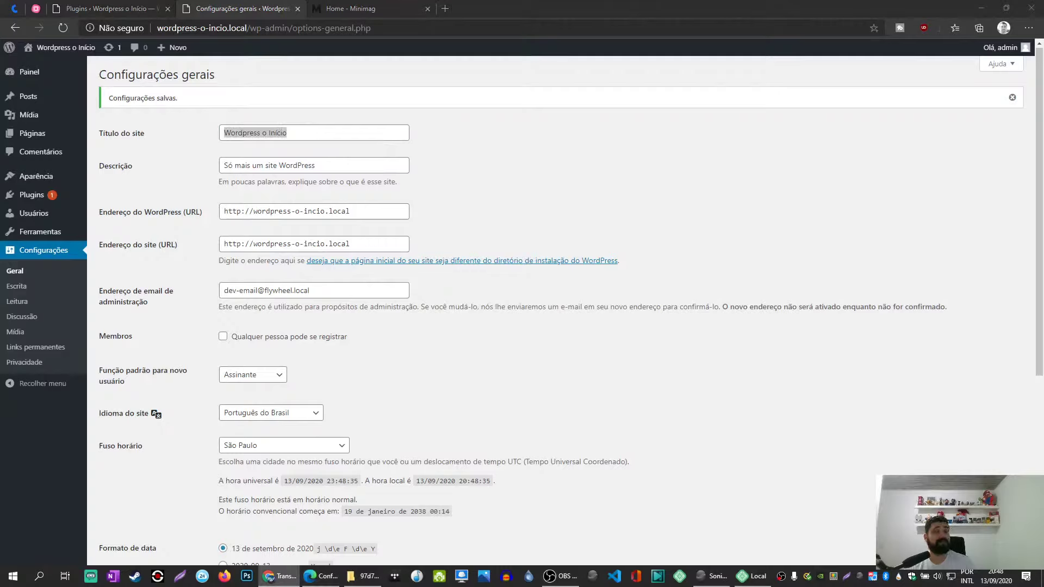
{"action": "key", "text": "alt+Tab"}
{"action": "type", "text": "Como Criar um Site em Wordpress do Zero - Aula #1"}
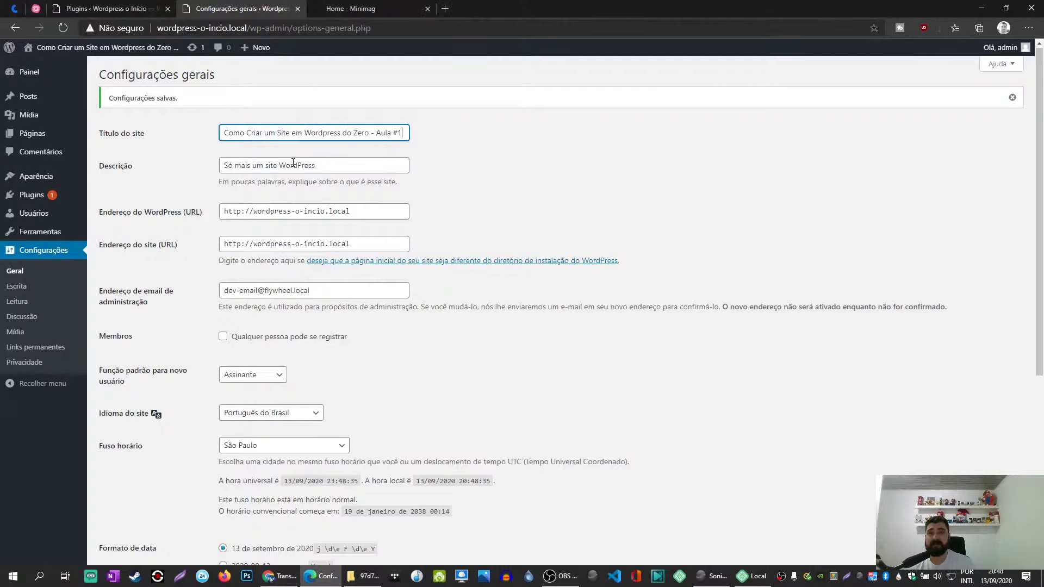
Shorten the site title to "Como Criar um Site em Wordpress do Zero" and set the description to "Aula #1".
{"action": "left_click_drag", "start_coordinate": [374, 133], "coordinate": [438, 132]}
{"action": "key", "text": "BackSpace"}
{"action": "triple_click", "coordinate": [331, 166]}
{"action": "type", "text": "Aula #1"}
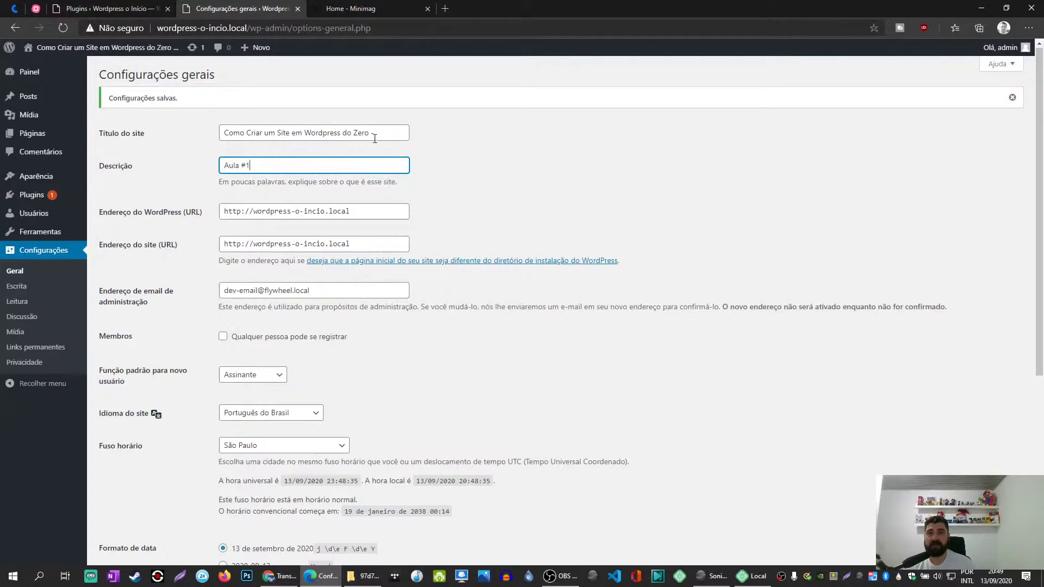
{"action": "left_click", "coordinate": [377, 133]}
{"action": "key", "text": "BackSpace"}
{"action": "key", "text": "BackSpace"}
{"action": "key", "text": "F12"}
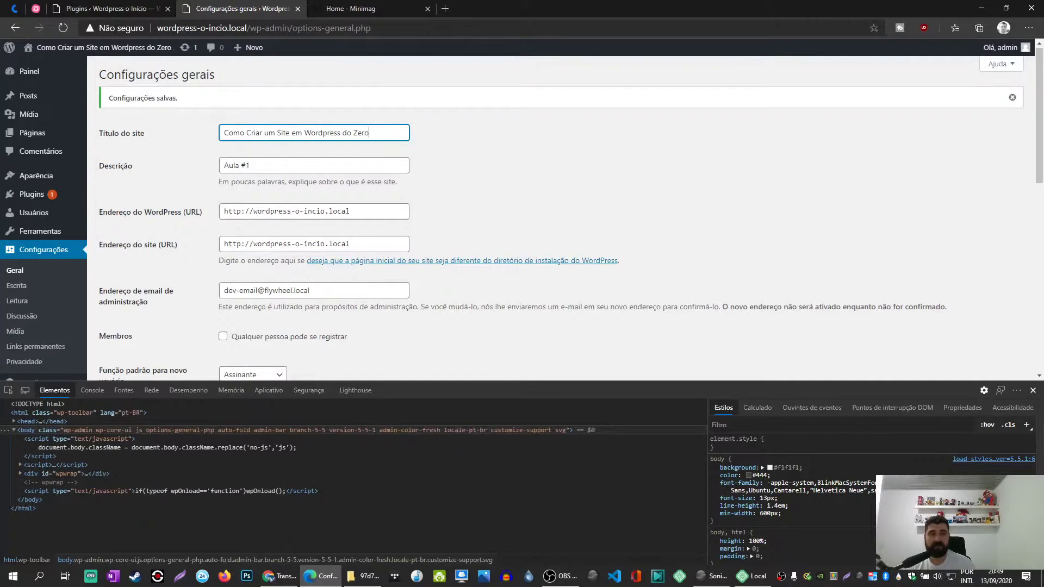
{"action": "left_click", "coordinate": [1033, 390]}
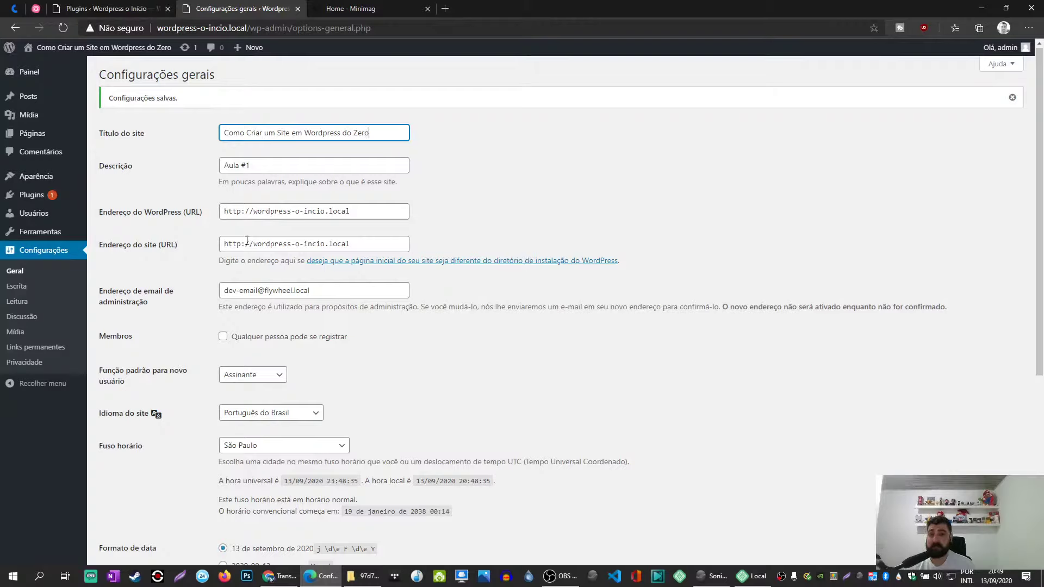
Try https in the WordPress address and site address URLs, and restore http in both.
{"action": "left_click", "coordinate": [243, 211]}
{"action": "type", "text": "s"}
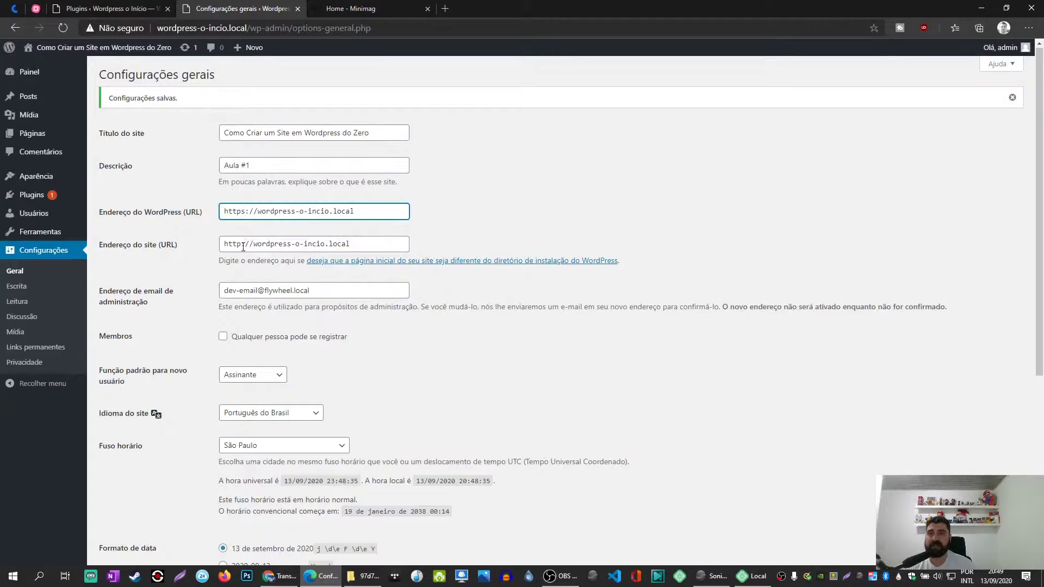
{"action": "left_click", "coordinate": [243, 245]}
{"action": "type", "text": "s"}
{"action": "key", "text": "BackSpace"}
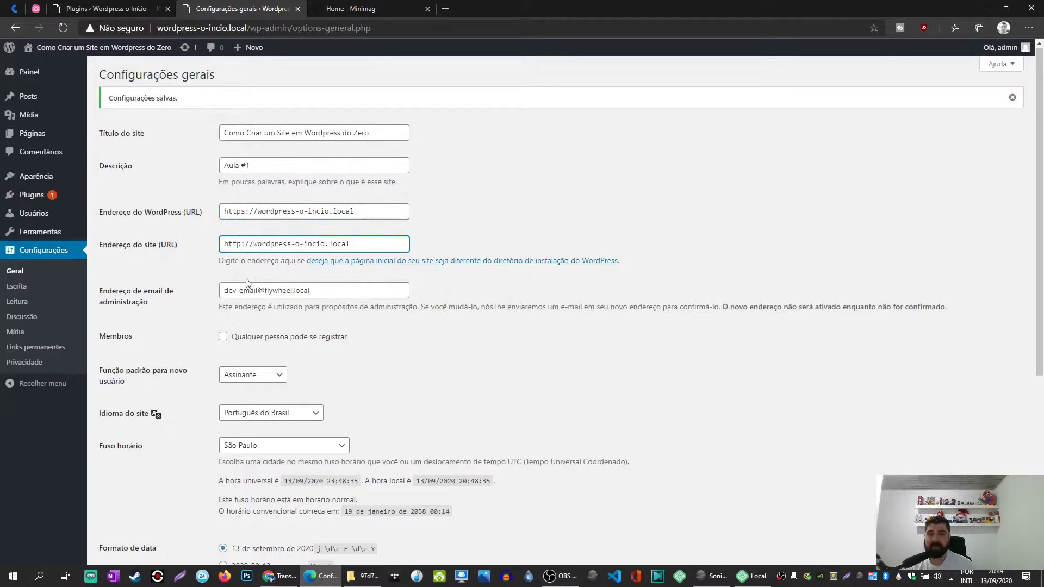
{"action": "left_click", "coordinate": [245, 213]}
{"action": "key", "text": "BackSpace"}
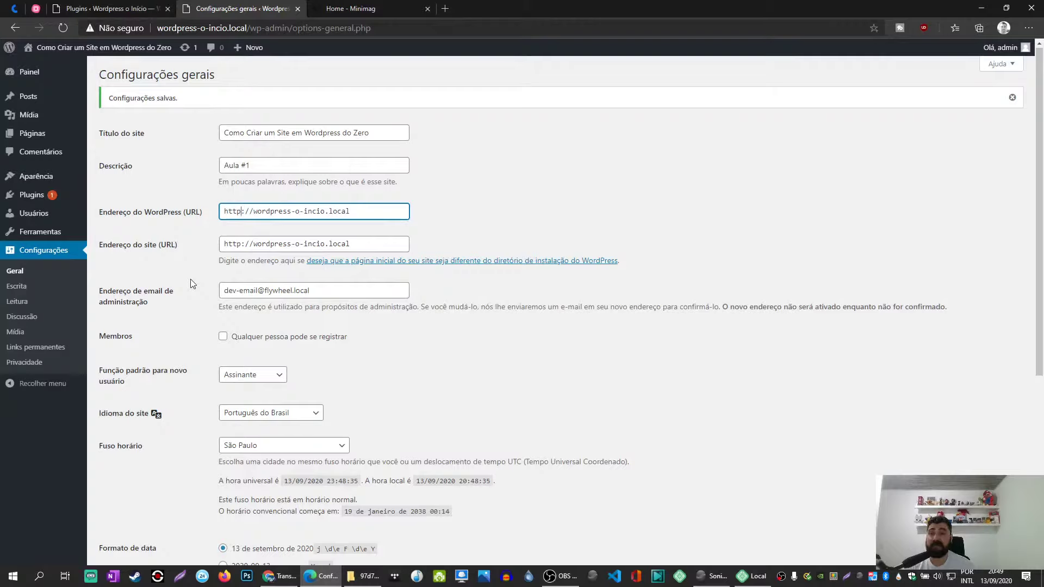
Review the remaining general settings, try the d/m/Y date format, return to j \d\e F \d\e Y, and save the changes.
{"action": "left_click_drag", "start_coordinate": [313, 290], "coordinate": [215, 291]}
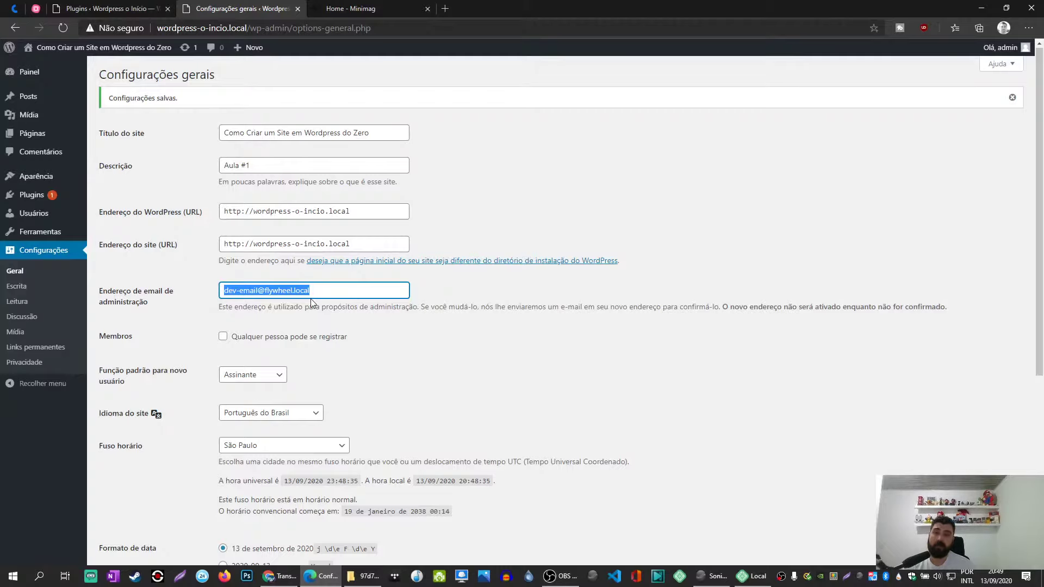
{"action": "scroll", "coordinate": [187, 319], "scroll_direction": "down", "scroll_amount": 3}
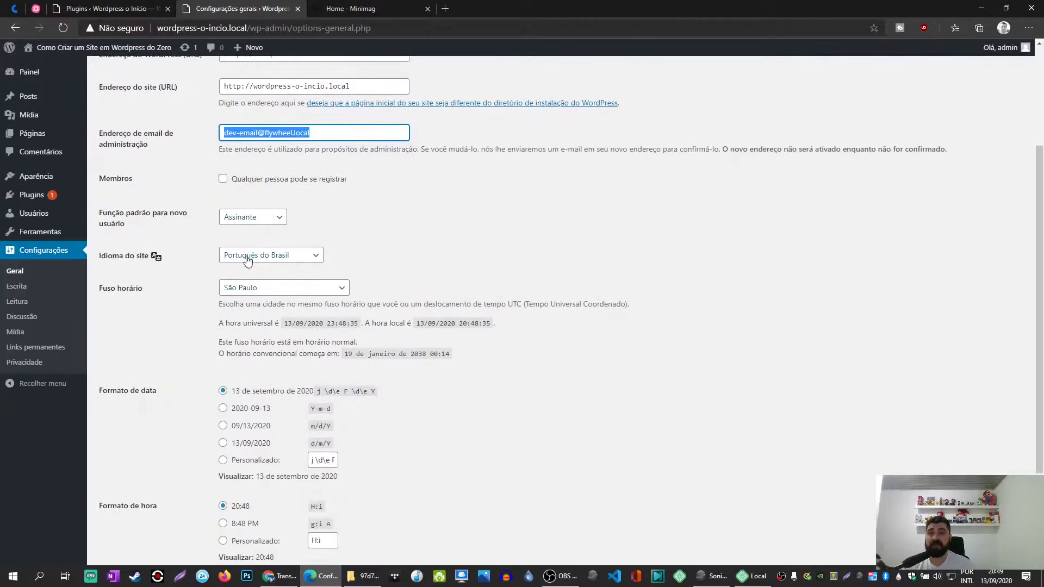
{"action": "scroll", "coordinate": [235, 432], "scroll_direction": "down", "scroll_amount": 3}
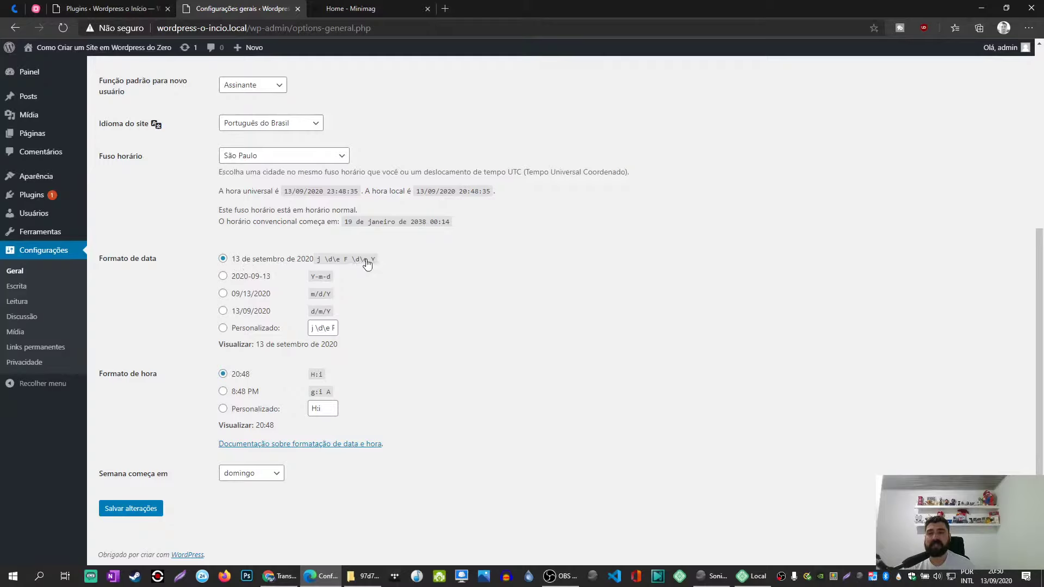
{"action": "left_click", "coordinate": [223, 311]}
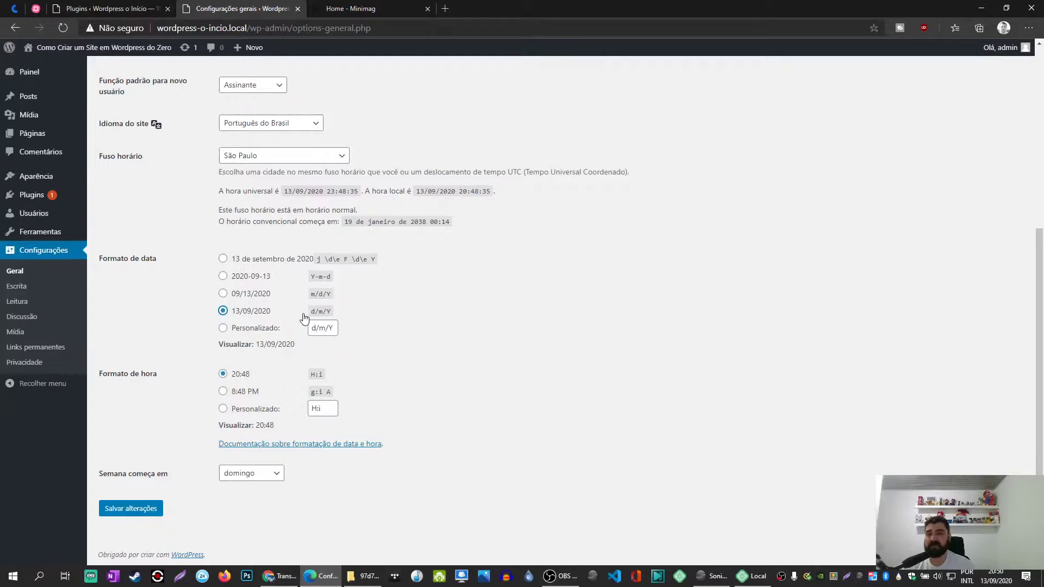
{"action": "left_click", "coordinate": [224, 260]}
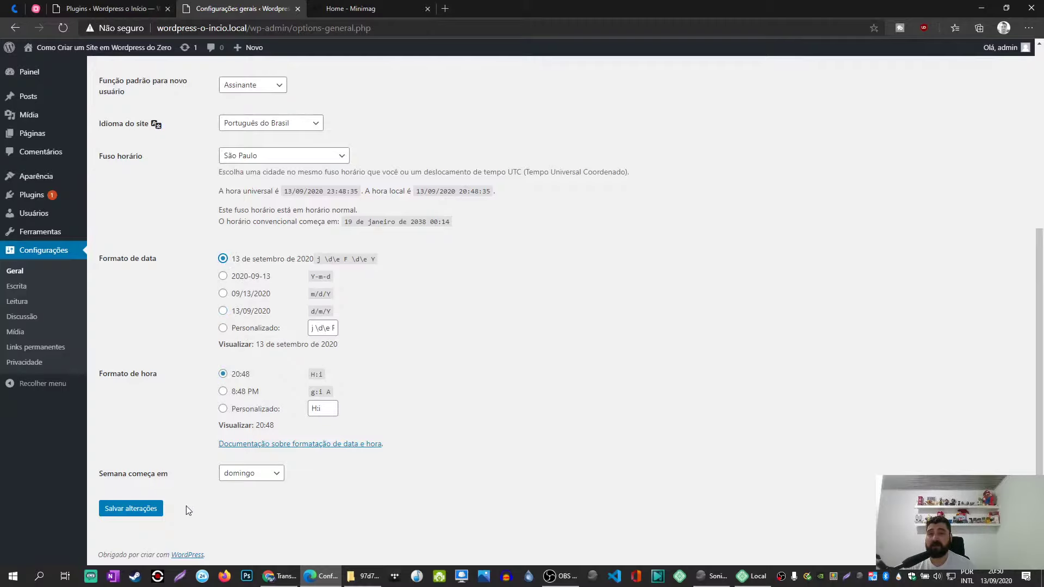
{"action": "left_click", "coordinate": [104, 507]}
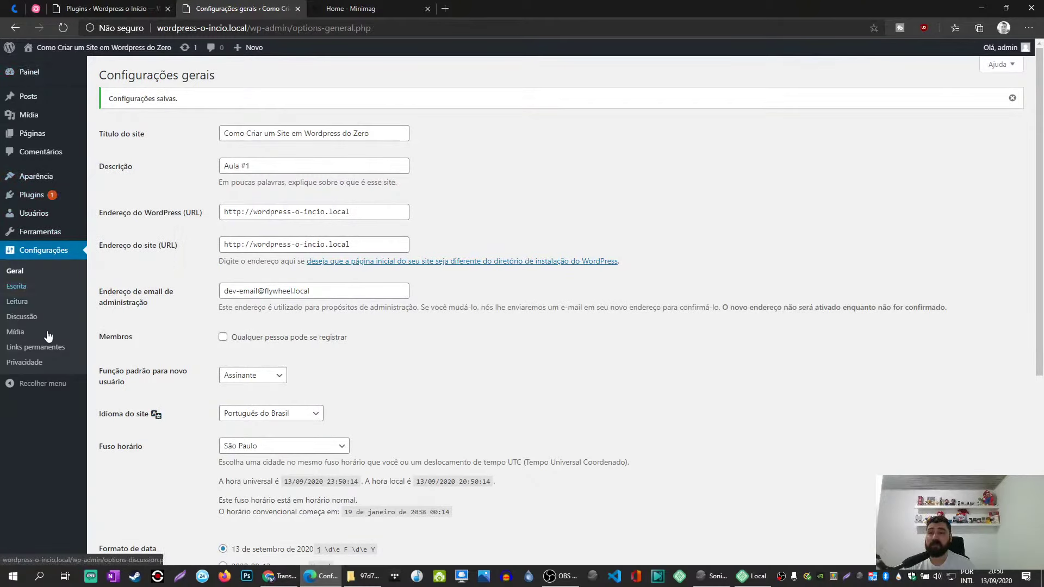
Set the site's permalink structure to Nome do post, briefly comparing it with Dia e nome.
{"action": "left_click", "coordinate": [30, 352]}
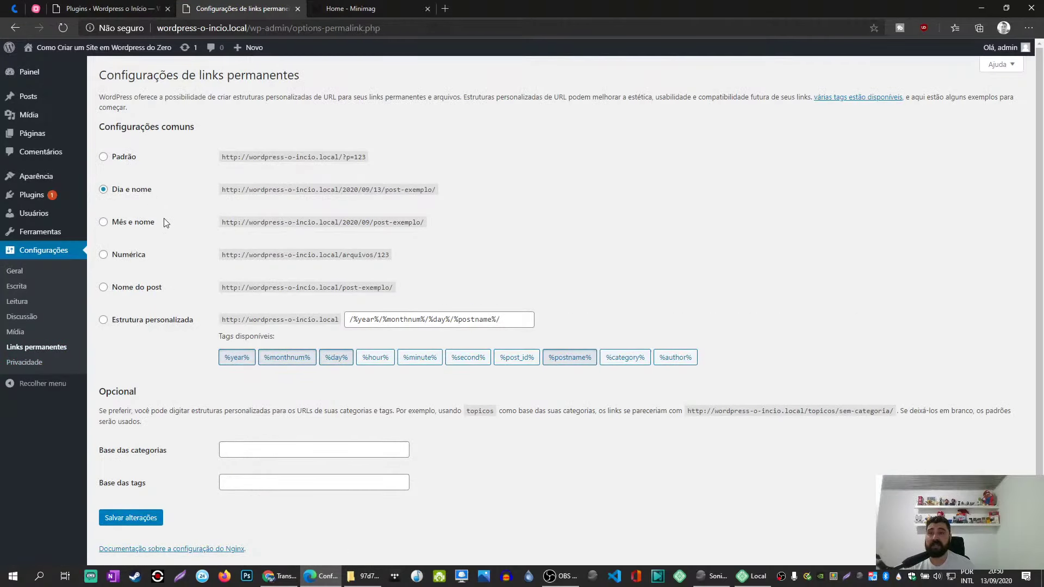
{"action": "left_click", "coordinate": [139, 289]}
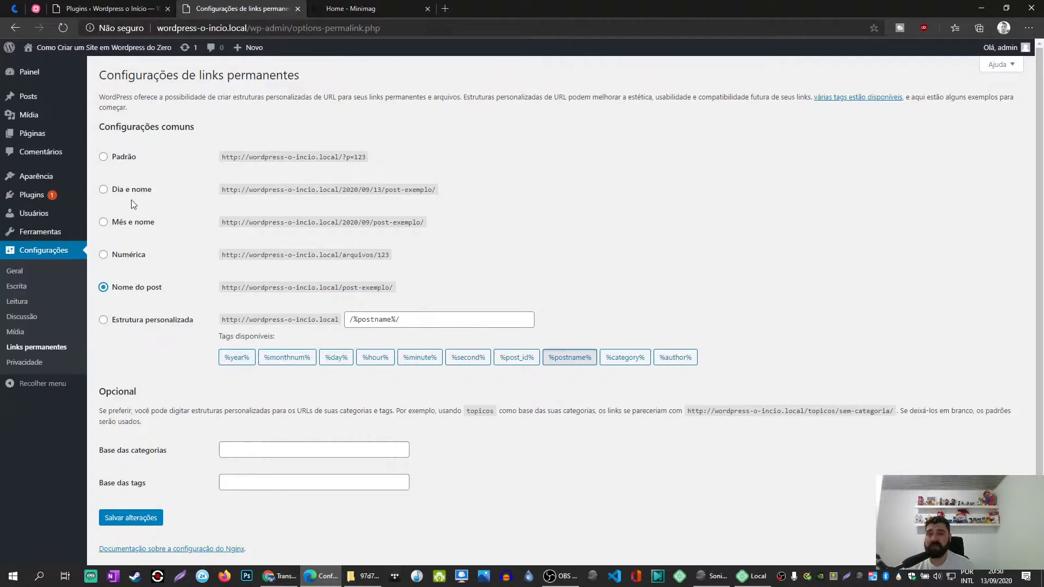
{"action": "left_click", "coordinate": [125, 190]}
{"action": "left_click", "coordinate": [134, 294]}
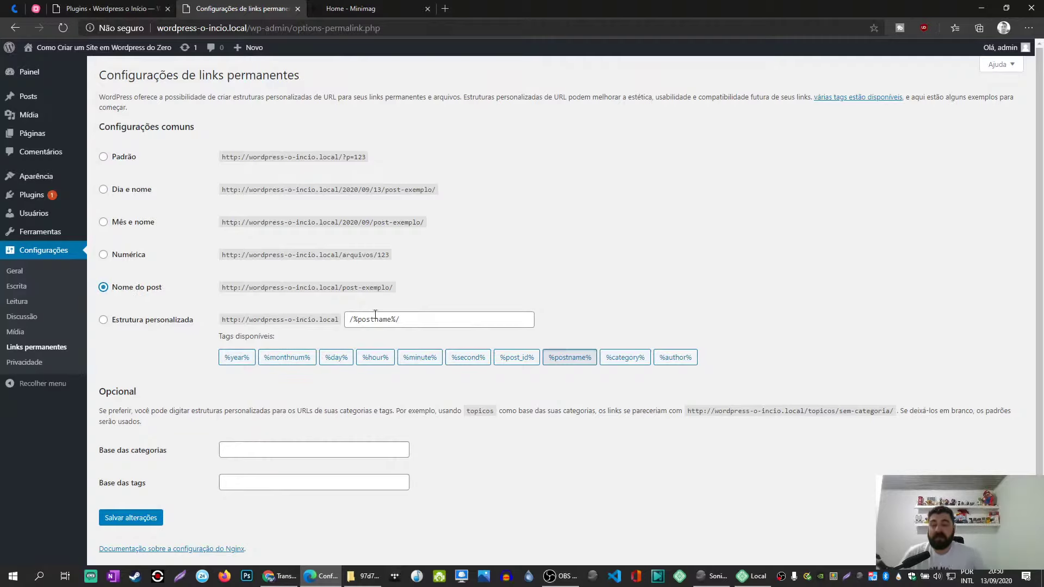
Set the permalink category base to "categorias" and save the permalink settings.
{"action": "left_click", "coordinate": [287, 451]}
{"action": "type", "text": "ca"}
{"action": "left_click", "coordinate": [278, 466]}
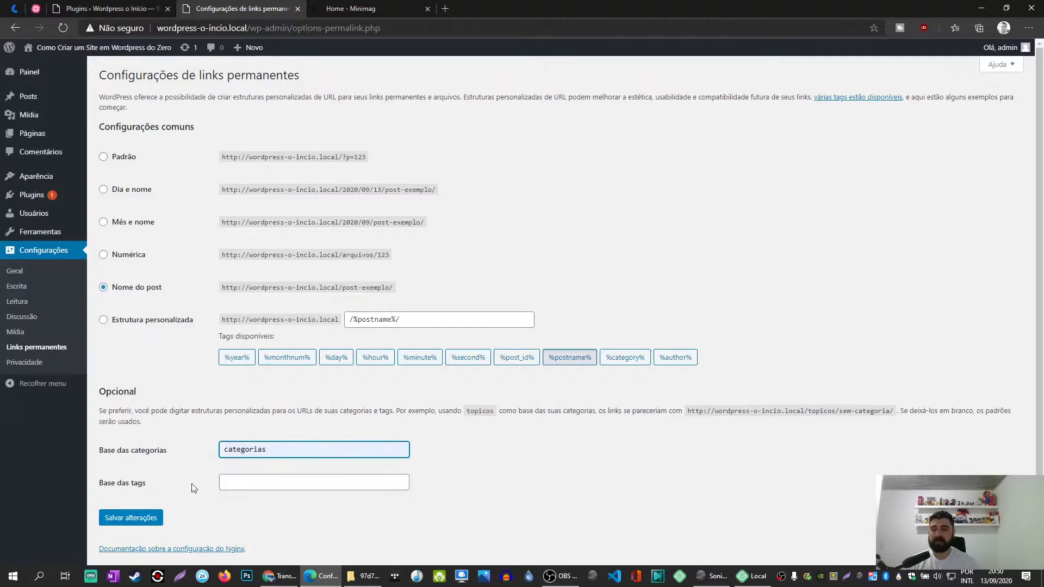
{"action": "left_click", "coordinate": [133, 522]}
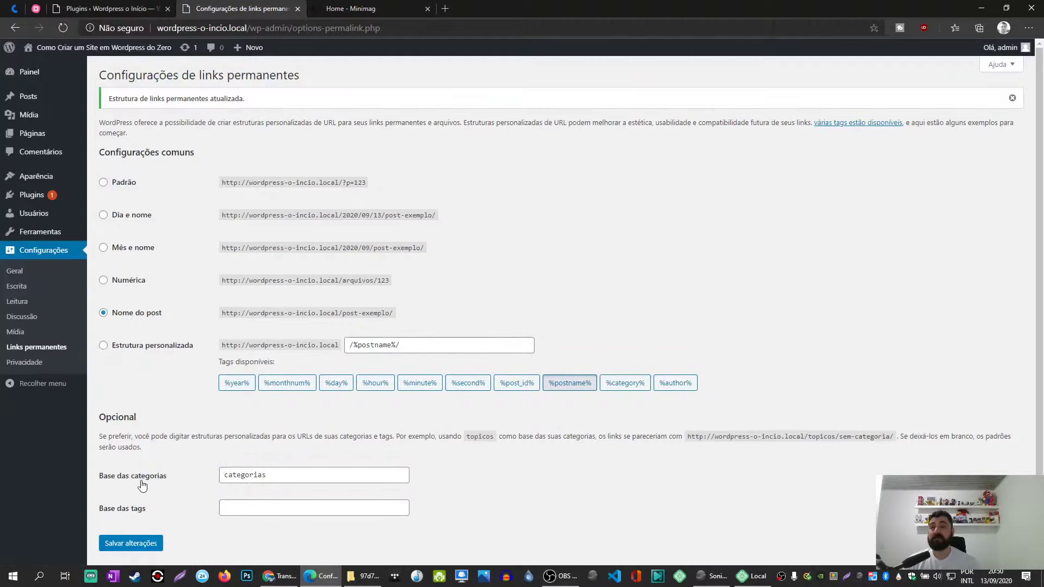
Review the Mês e nome permalink example and examine the writing and reading settings.
{"action": "scroll", "coordinate": [261, 397], "scroll_direction": "down", "scroll_amount": 2}
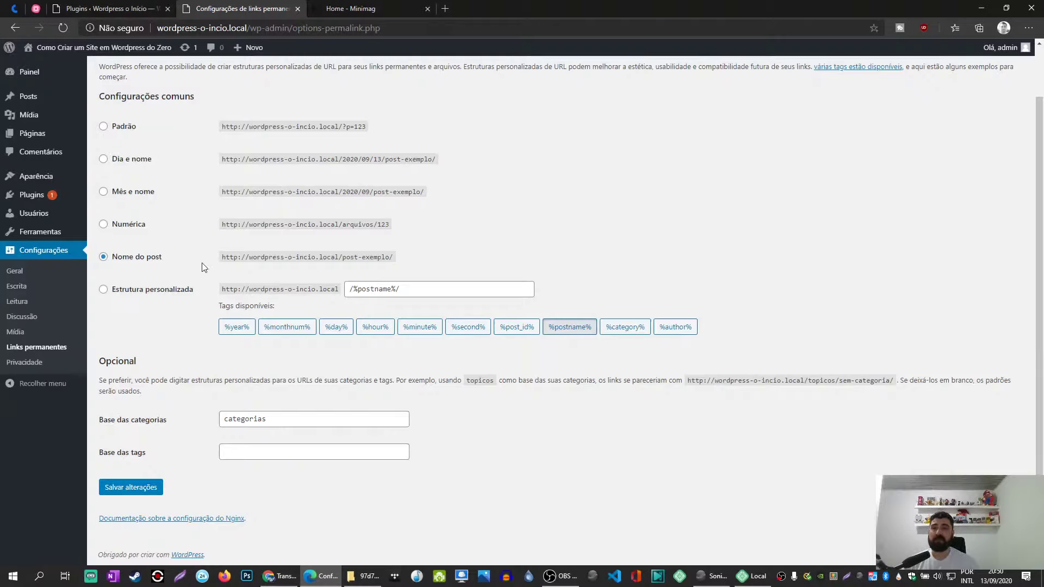
{"action": "left_click_drag", "start_coordinate": [342, 192], "coordinate": [436, 201]}
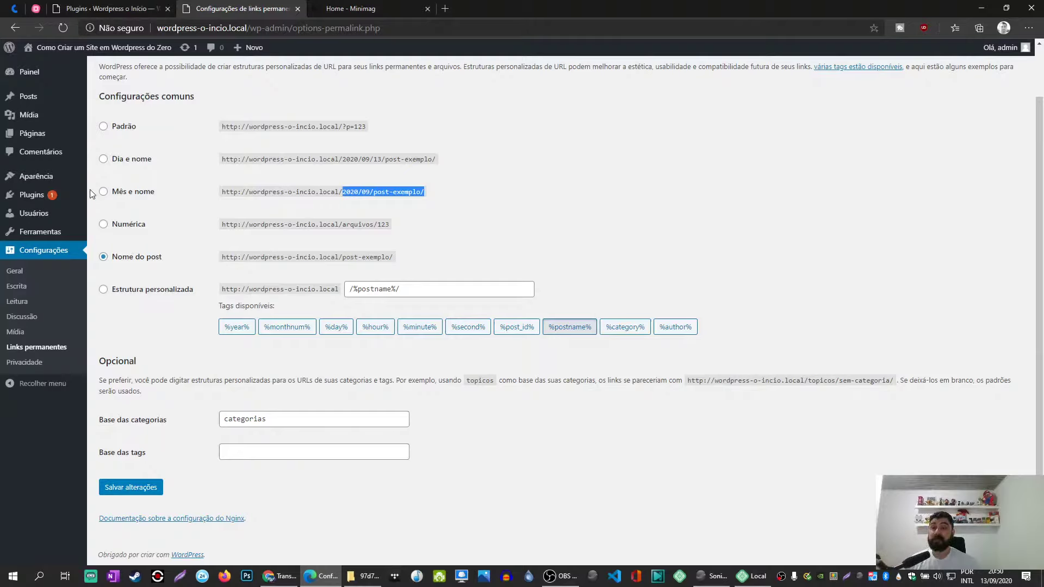
{"action": "left_click", "coordinate": [26, 288]}
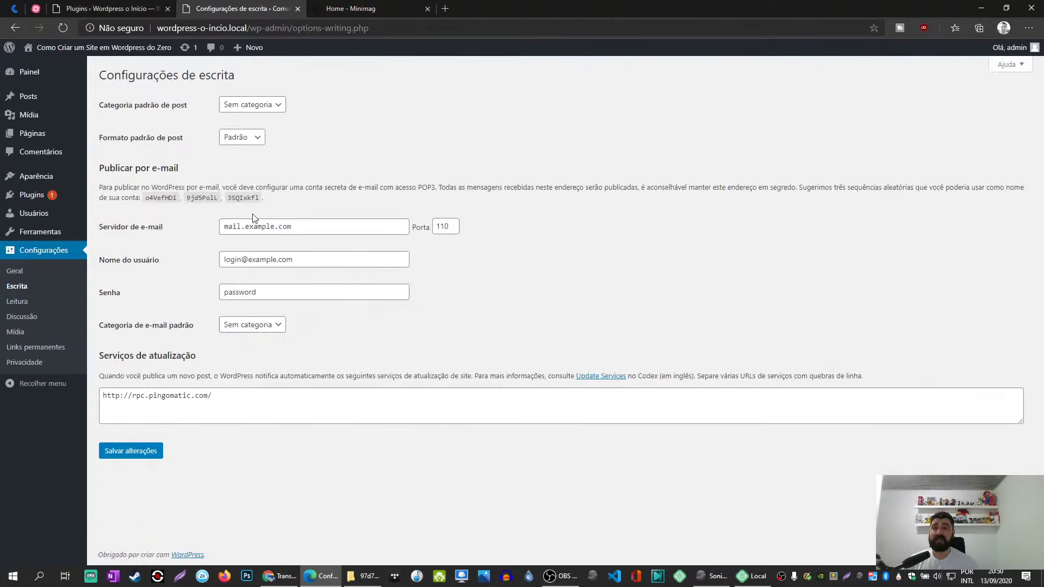
{"action": "left_click", "coordinate": [29, 304]}
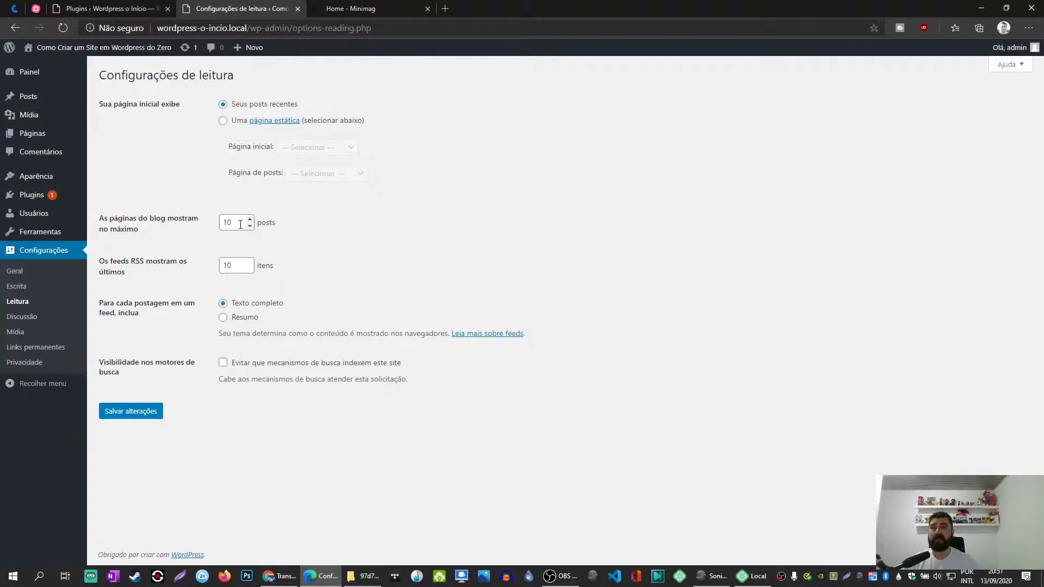
Examine the installed plugins list, including the Classic Editor entry.
{"action": "mouse_move", "coordinate": [51, 199]}
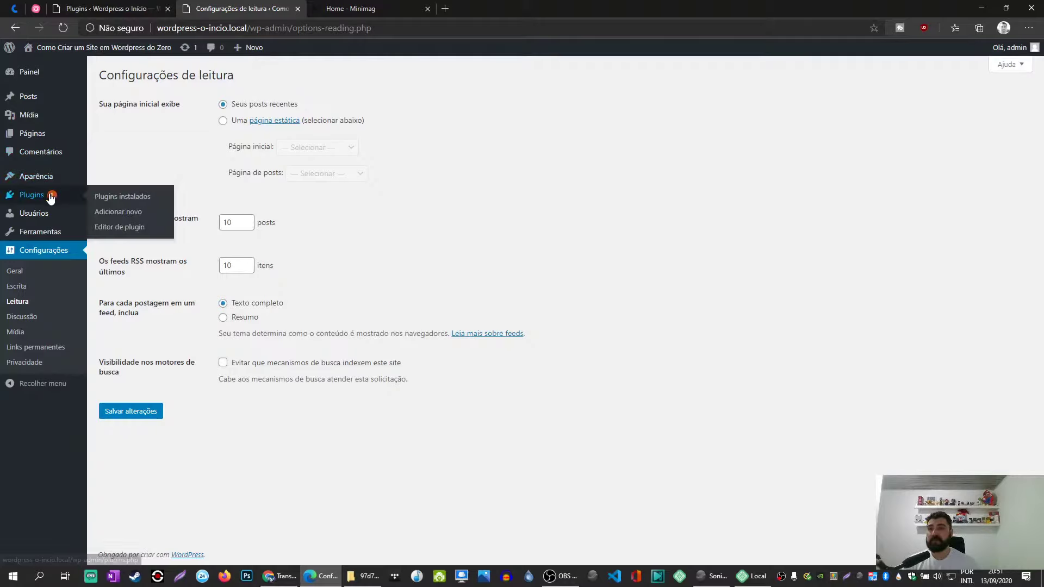
{"action": "left_click", "coordinate": [112, 198]}
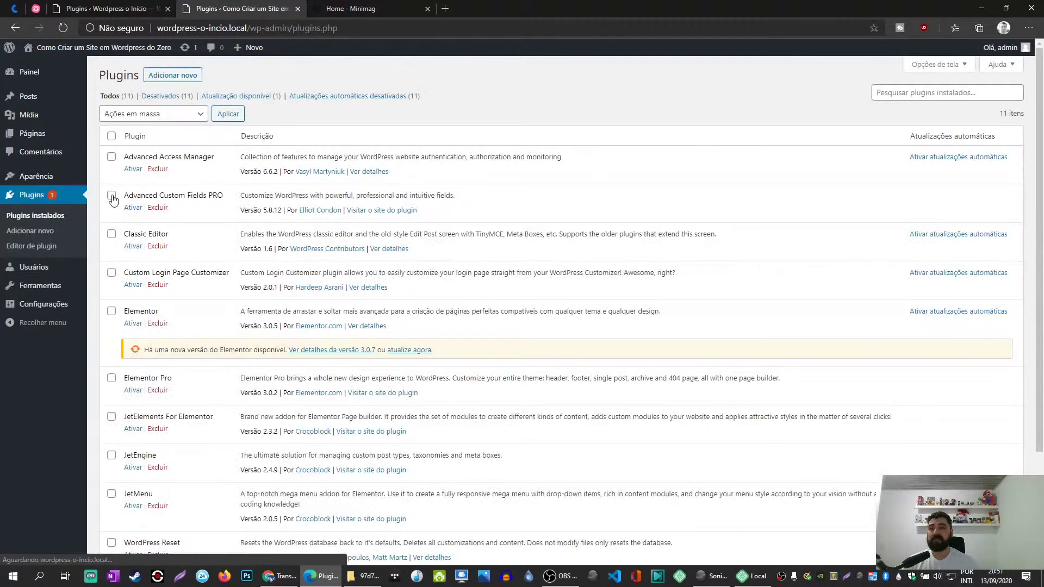
{"action": "scroll", "coordinate": [111, 223], "scroll_direction": "down", "scroll_amount": 2}
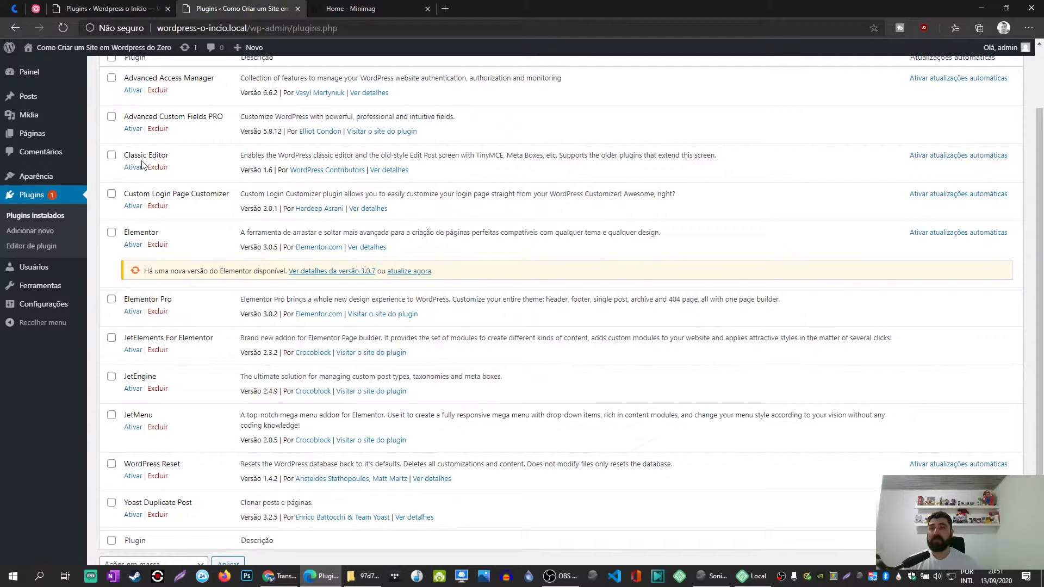
{"action": "left_click_drag", "start_coordinate": [125, 156], "coordinate": [170, 157]}
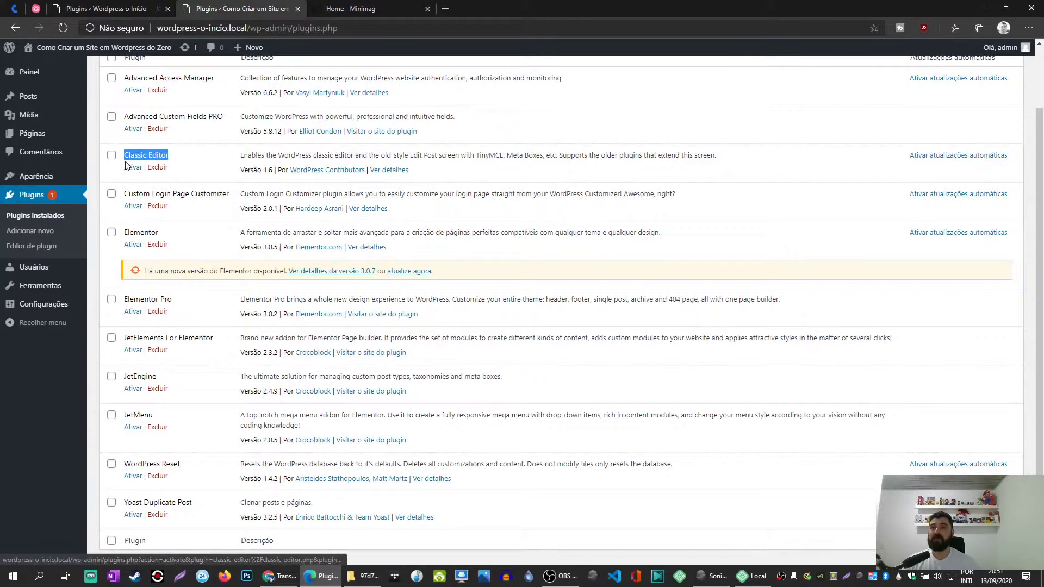
{"action": "scroll", "coordinate": [139, 174], "scroll_direction": "up", "scroll_amount": 2}
Open a new post in the block editor and dismiss its welcome guide to inspect the editor.
{"action": "mouse_move", "coordinate": [33, 106]}
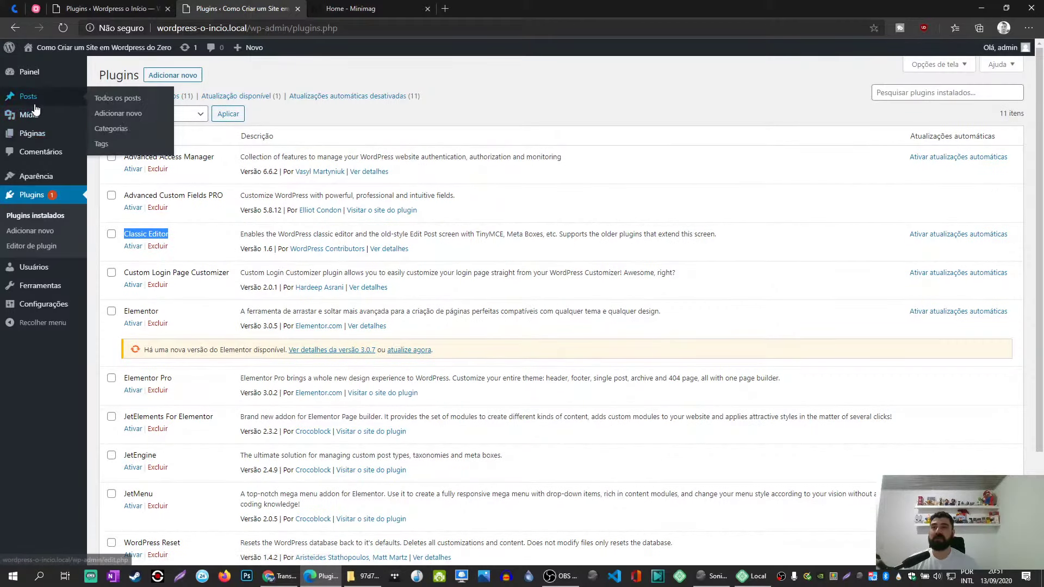
{"action": "left_click", "coordinate": [106, 113]}
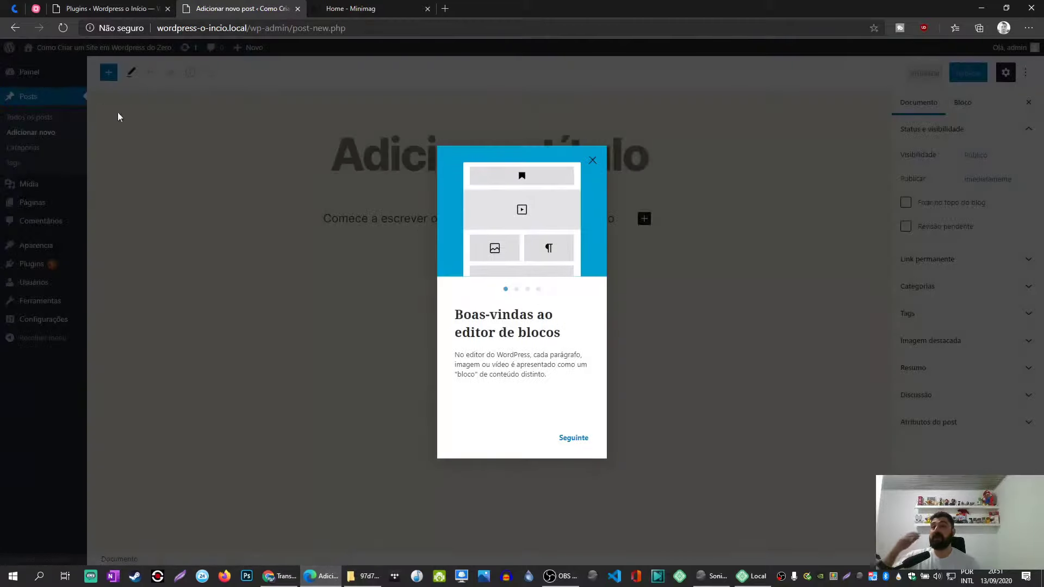
{"action": "left_click", "coordinate": [593, 160]}
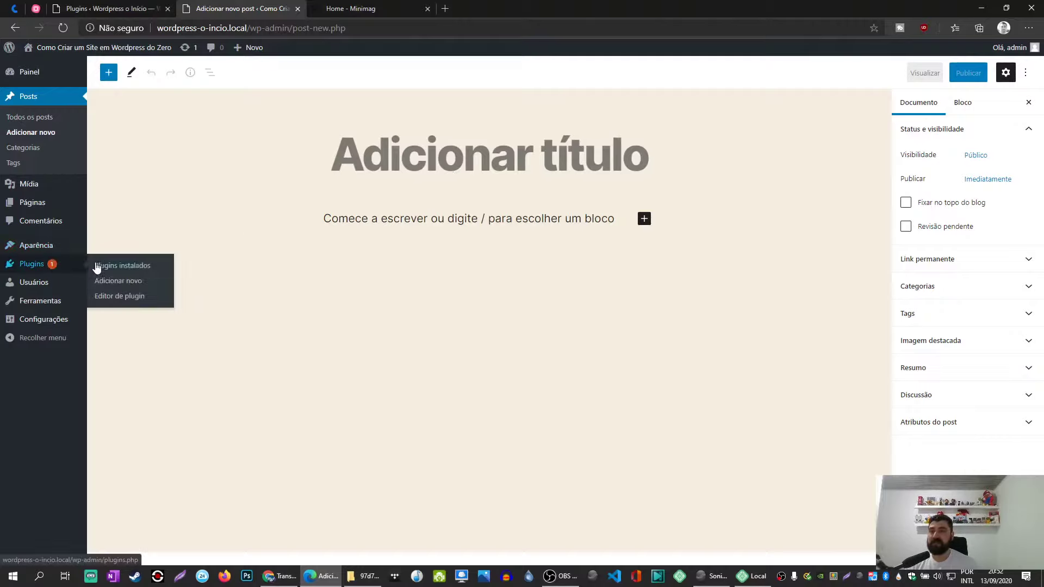
Activate the Classic Editor plugin from the installed plugins list.
{"action": "left_click", "coordinate": [96, 267]}
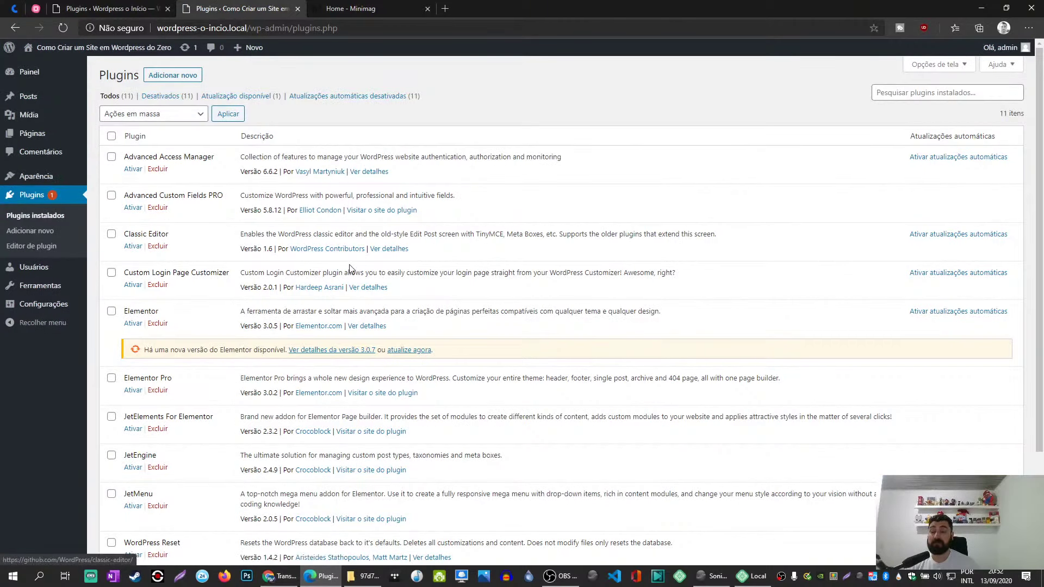
{"action": "left_click", "coordinate": [130, 247]}
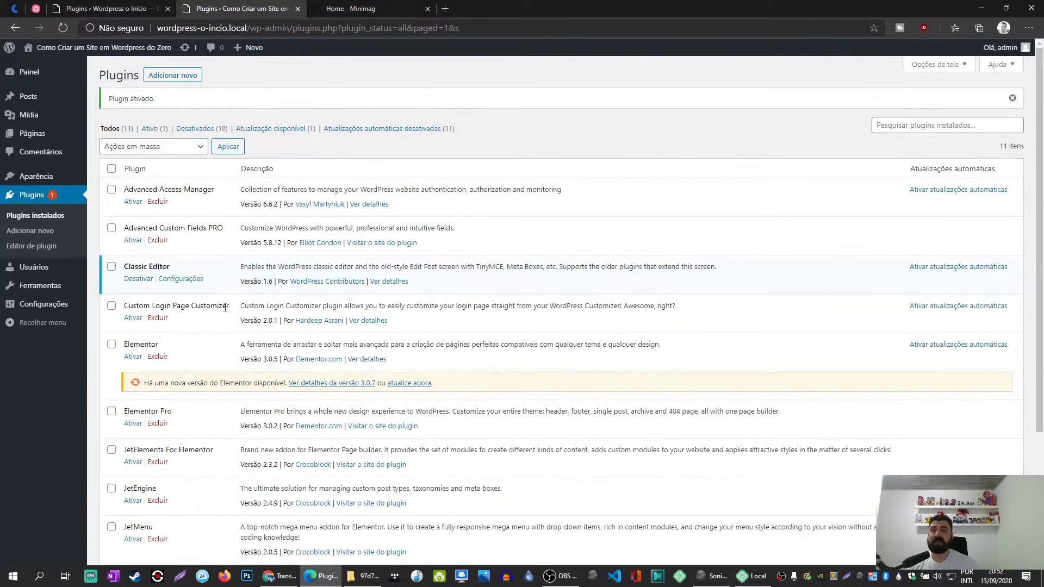
{"action": "scroll", "coordinate": [255, 265], "scroll_direction": "down", "scroll_amount": 1}
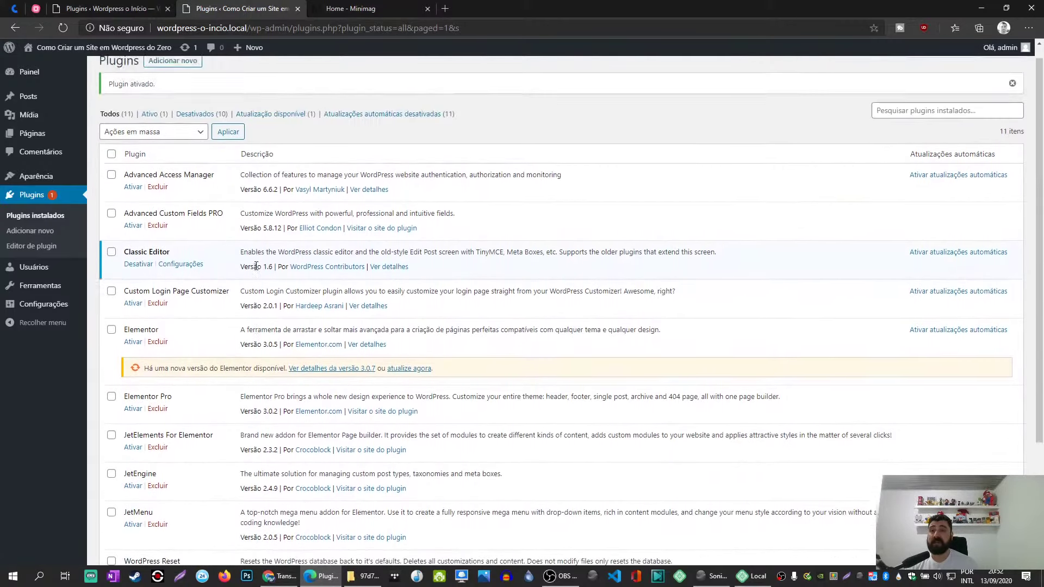
{"action": "scroll", "coordinate": [256, 266], "scroll_direction": "up", "scroll_amount": 1}
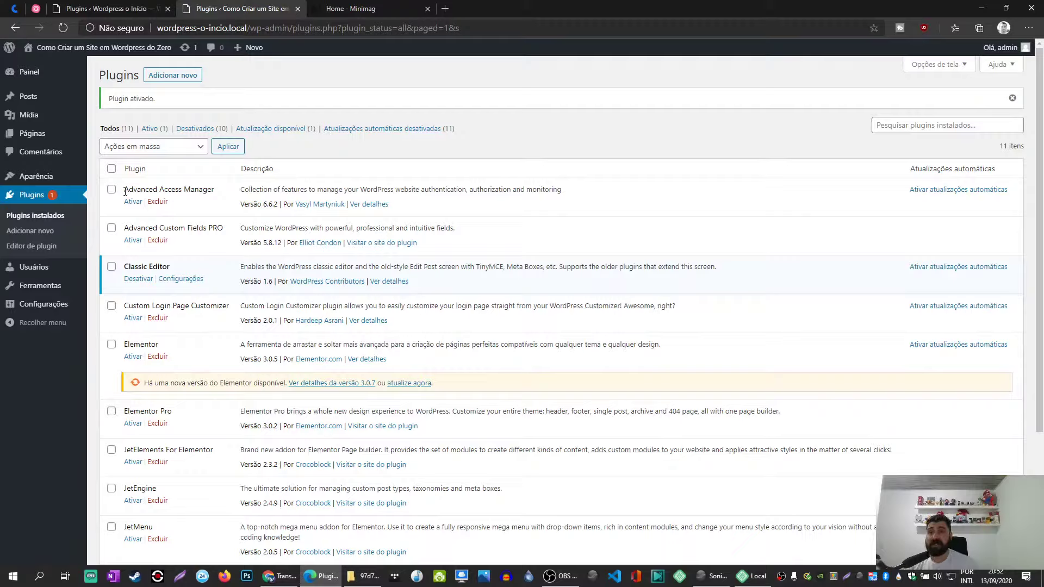
Review the Advanced Access Manager and Advanced Custom Fields PRO entries, and activate the Custom Login Page Customizer plugin.
{"action": "mouse_move", "coordinate": [124, 190]}
{"action": "left_mouse_down"}
{"action": "mouse_move", "coordinate": [222, 194]}
{"action": "mouse_move", "coordinate": [119, 189]}
{"action": "left_mouse_up"}
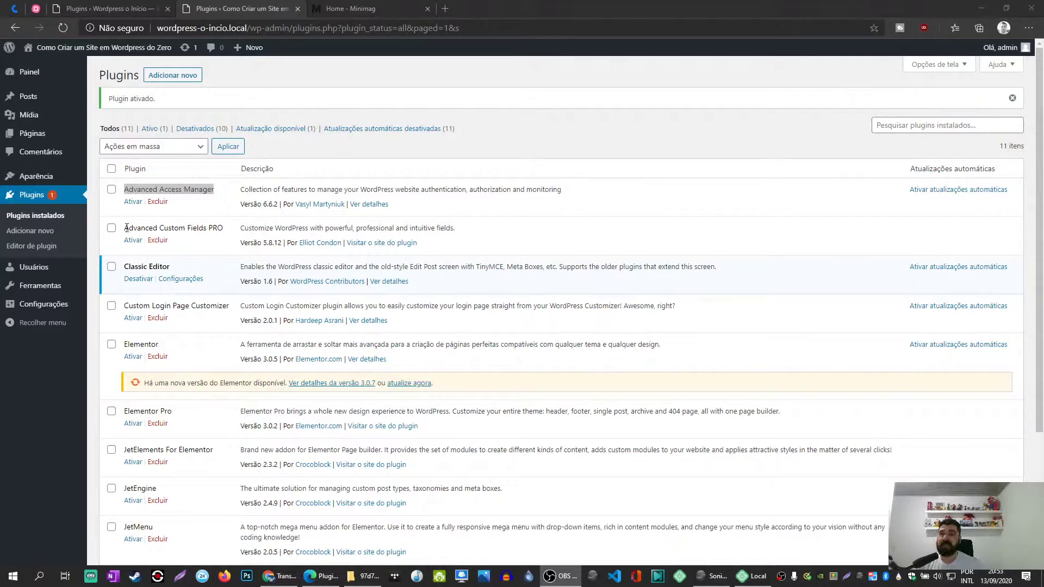
{"action": "left_click_drag", "start_coordinate": [124, 227], "coordinate": [229, 236]}
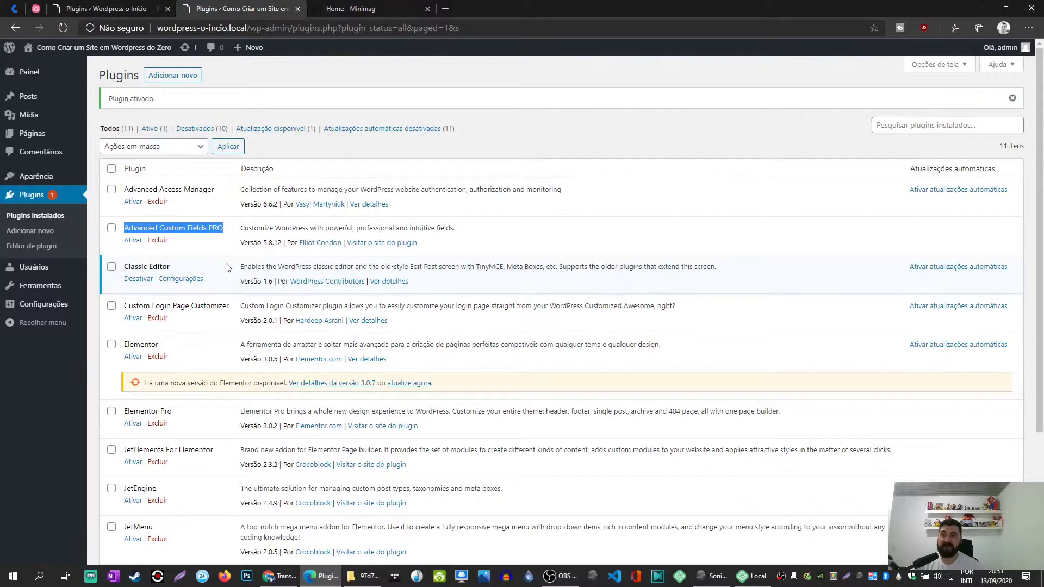
{"action": "scroll", "coordinate": [223, 272], "scroll_direction": "down", "scroll_amount": 3}
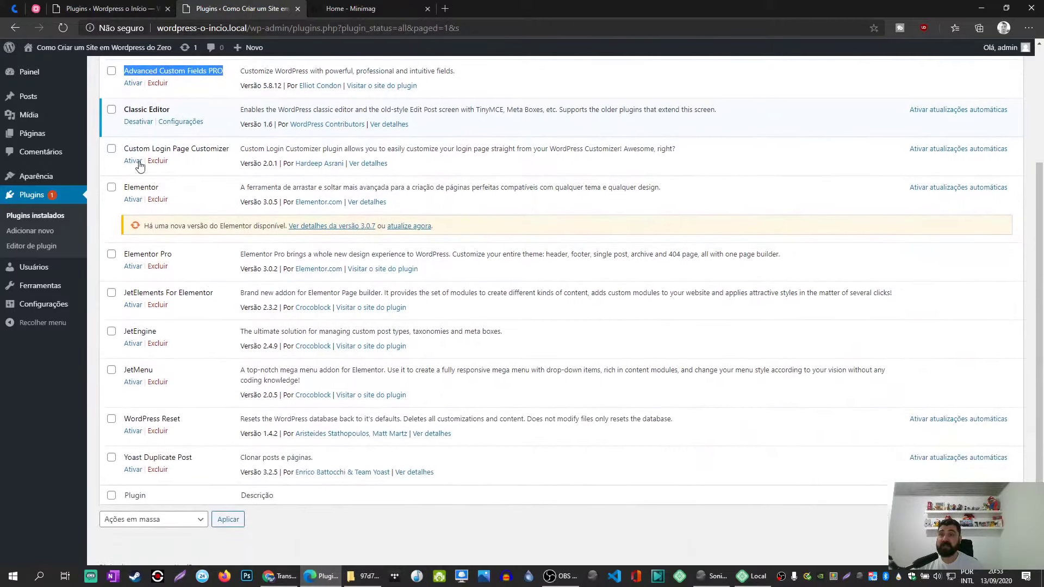
{"action": "left_click_drag", "start_coordinate": [126, 148], "coordinate": [230, 150]}
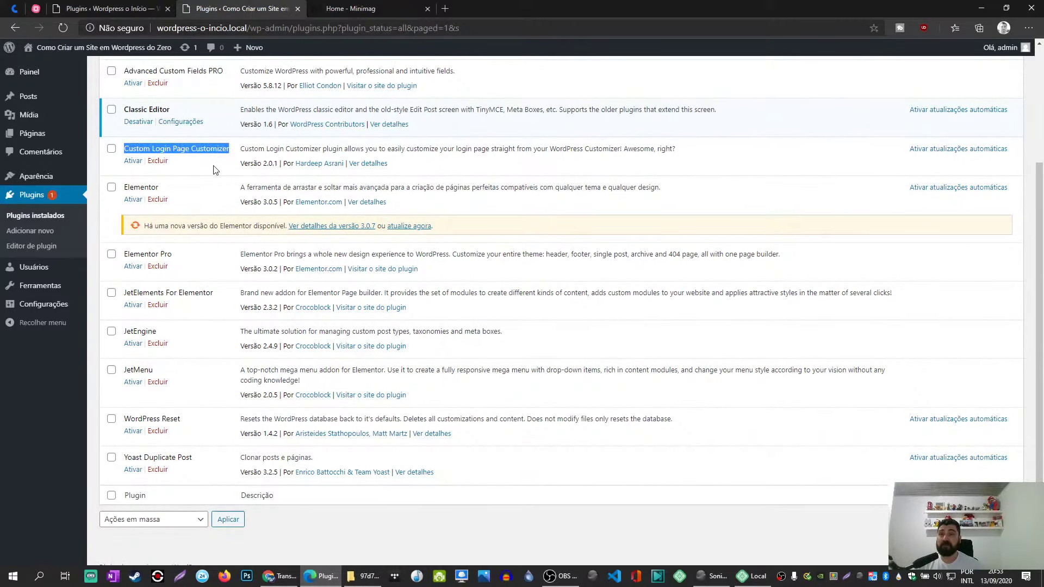
{"action": "left_click", "coordinate": [133, 161]}
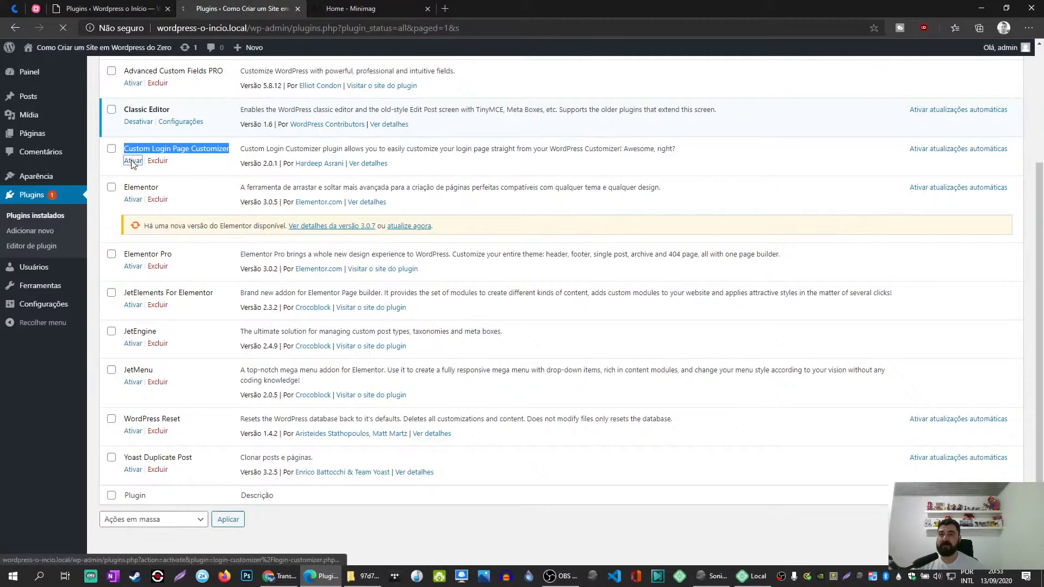
Open the Login Customizer and compare its login page preview with the Minimag template's home page.
{"action": "mouse_move", "coordinate": [48, 184]}
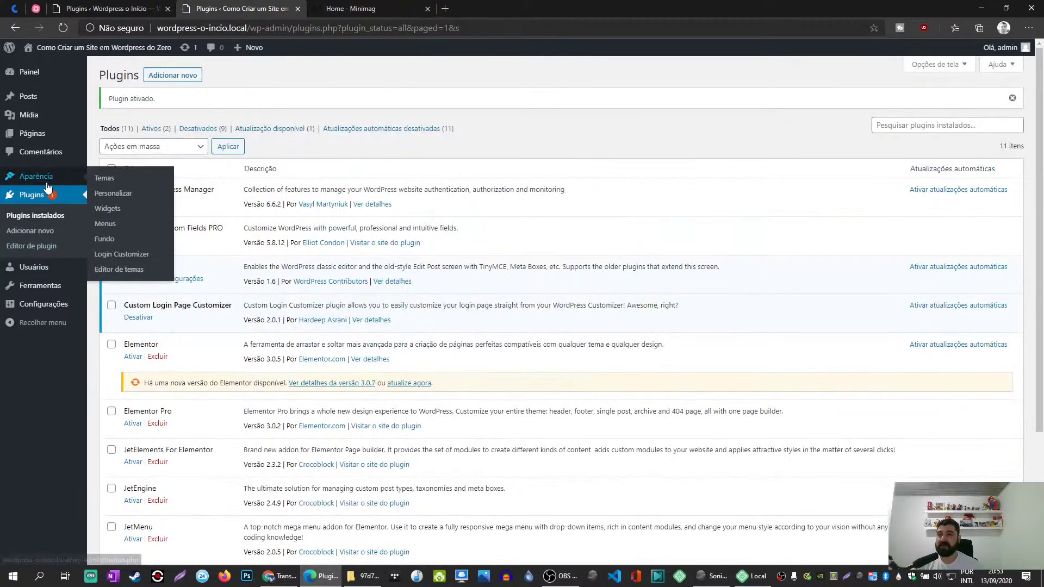
{"action": "left_click", "coordinate": [121, 259]}
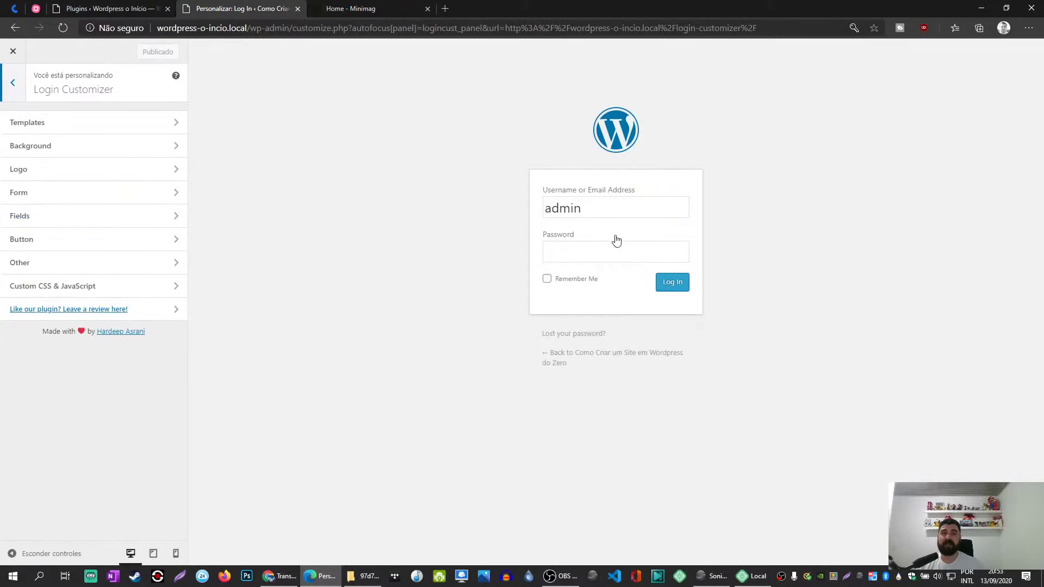
{"action": "left_click", "coordinate": [343, 8]}
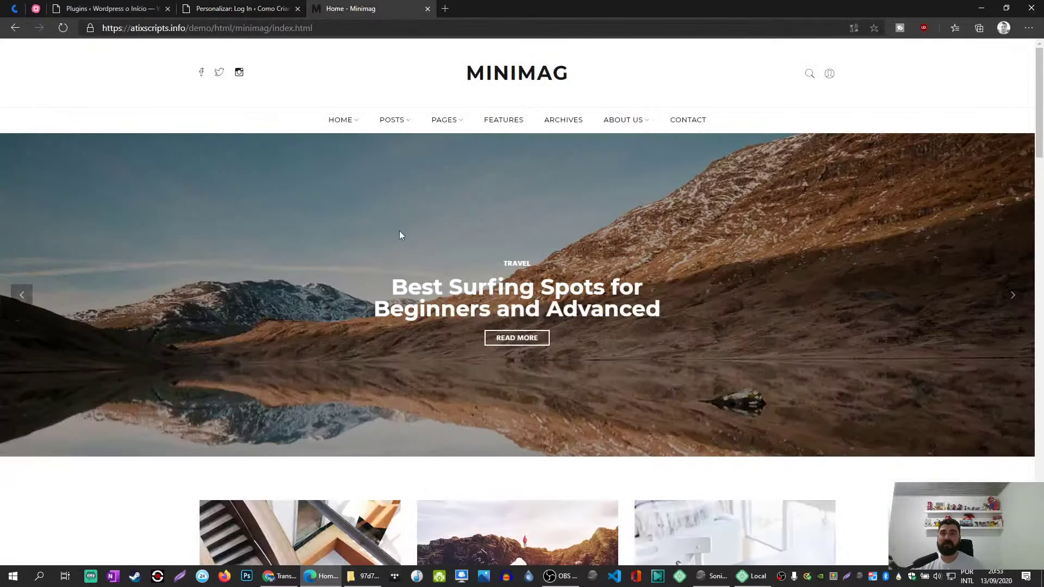
{"action": "left_click", "coordinate": [240, 8]}
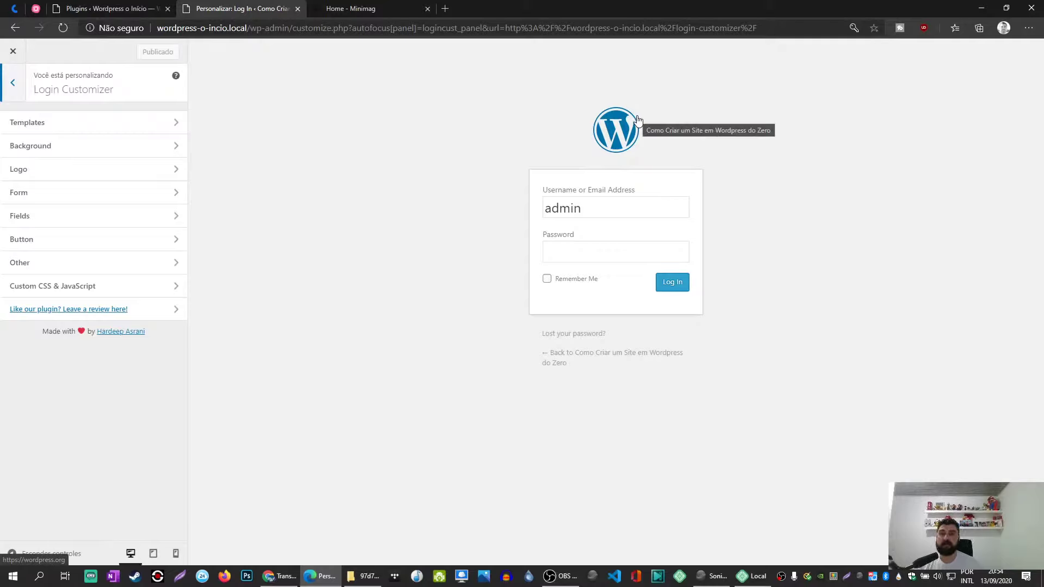
Open the login page's logo settings and bring up the image selection for uploading files.
{"action": "left_click", "coordinate": [54, 171]}
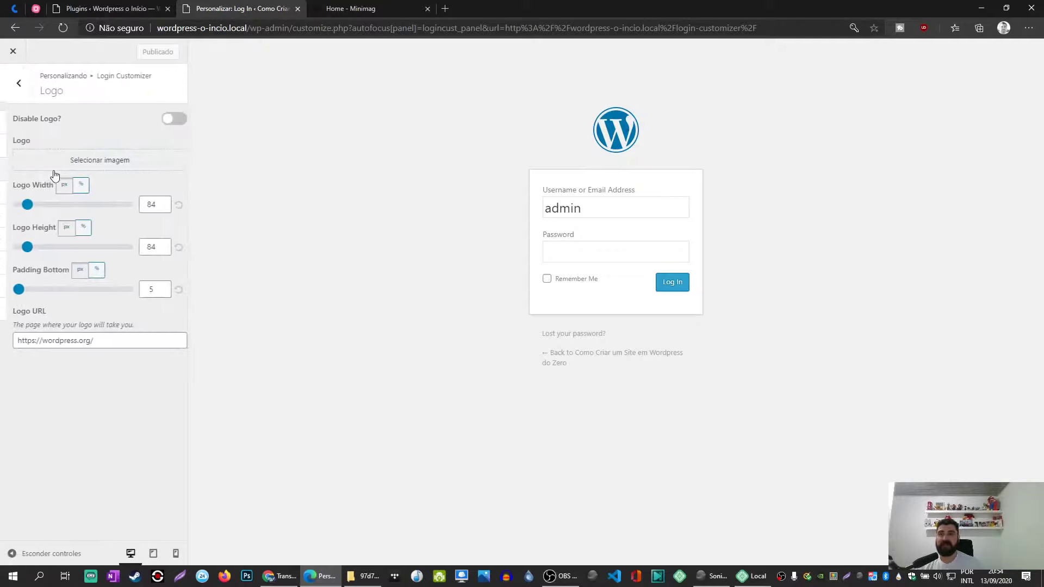
{"action": "left_click", "coordinate": [58, 162]}
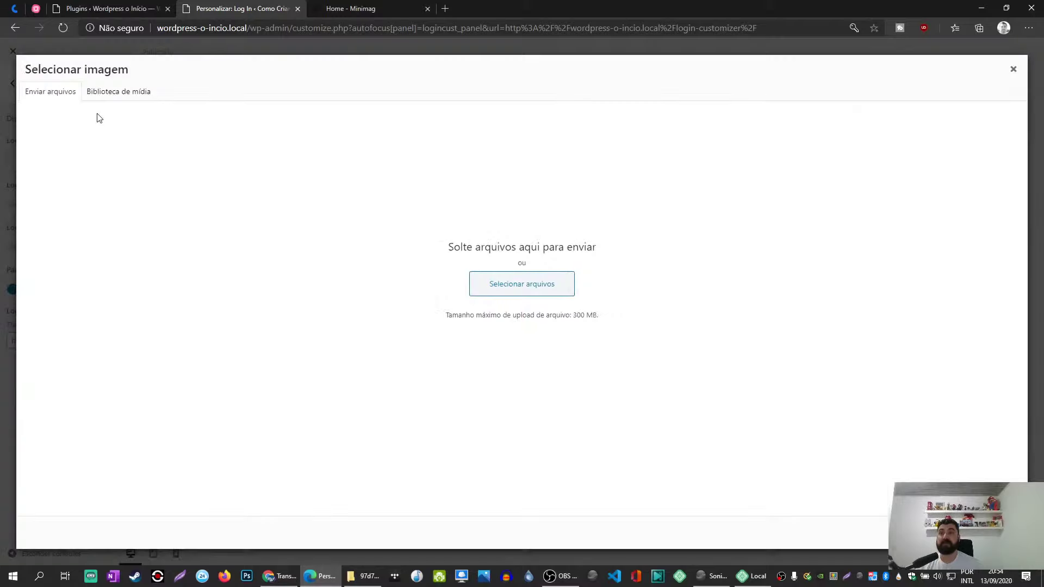
{"action": "left_click", "coordinate": [105, 96]}
{"action": "left_click", "coordinate": [62, 94]}
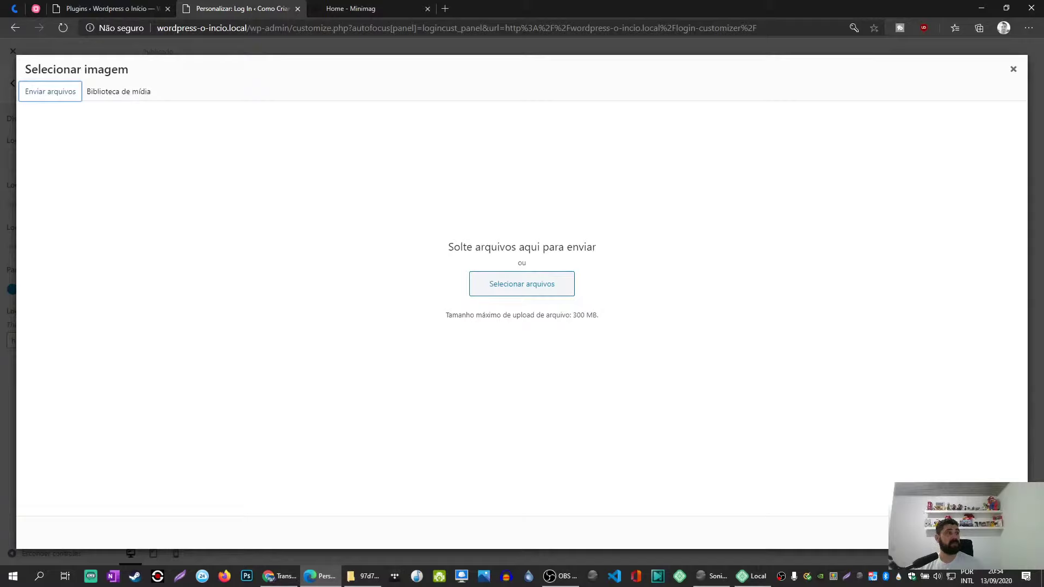
Examine the MINIMAG logo on the template's home page, switching to Chrome as well, and return to the login logo's image selection.
{"action": "key", "text": "alt+Tab"}
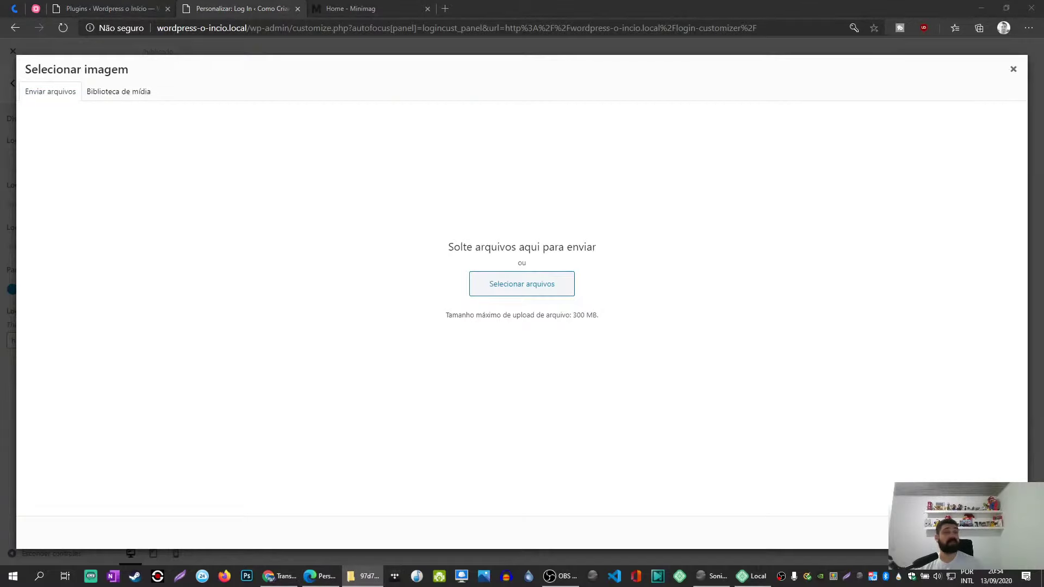
{"action": "left_click", "coordinate": [322, 5]}
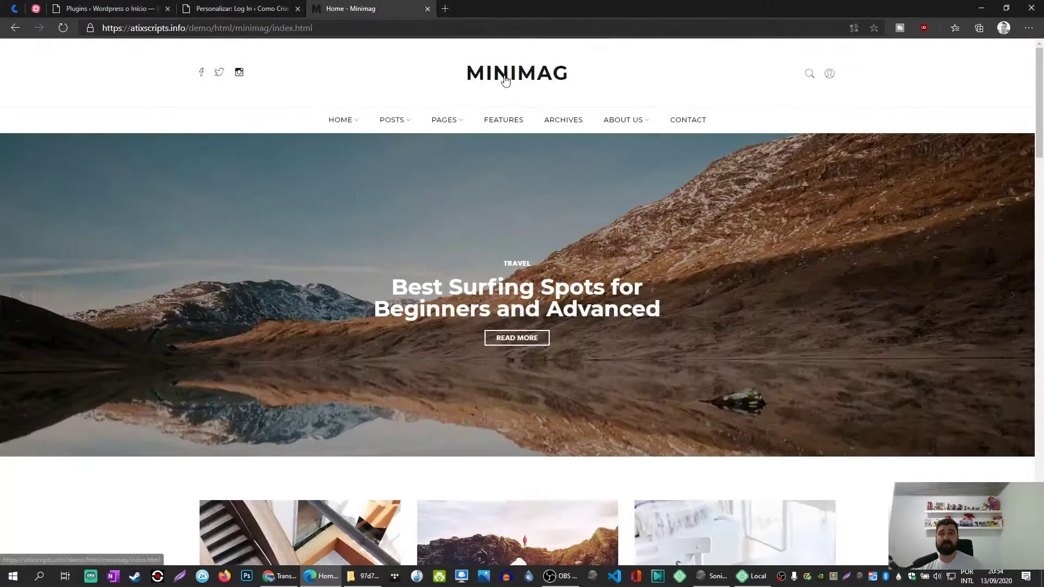
{"action": "key", "text": "alt+Tab"}
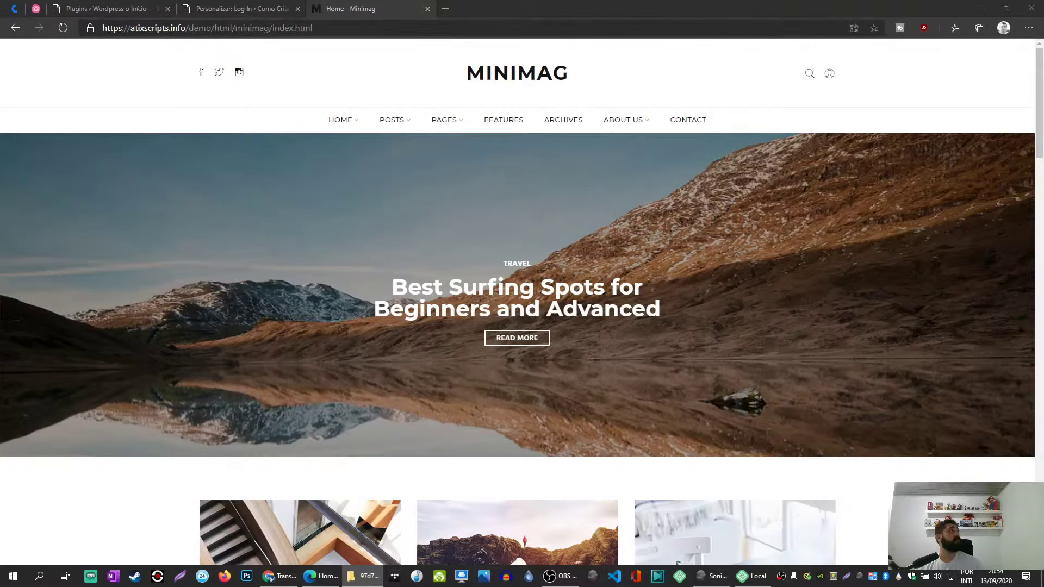
{"action": "left_click", "coordinate": [270, 577]}
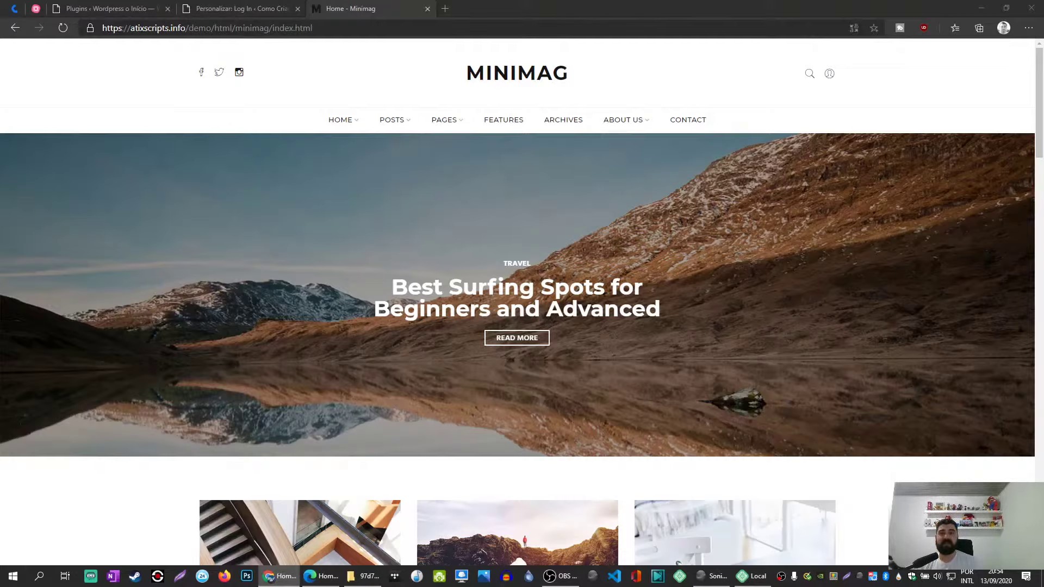
{"action": "scroll", "coordinate": [702, 282], "scroll_direction": "down", "scroll_amount": 4}
{"action": "left_click", "coordinate": [247, 6]}
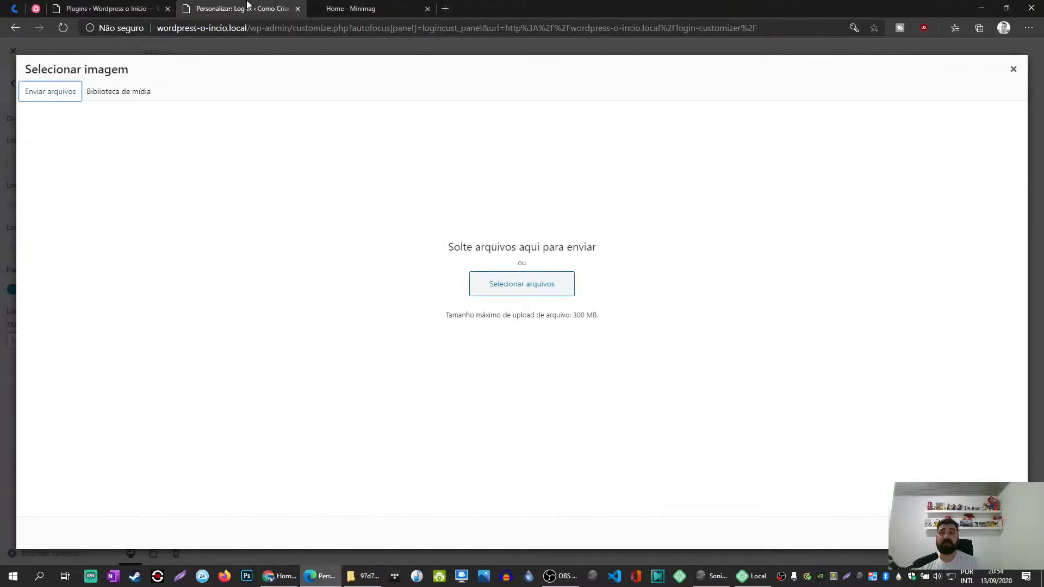
Capture the template's MINIMAG logo as a screenshot and save it as the PNG file logo.png.
{"action": "key", "text": "alt+Tab"}
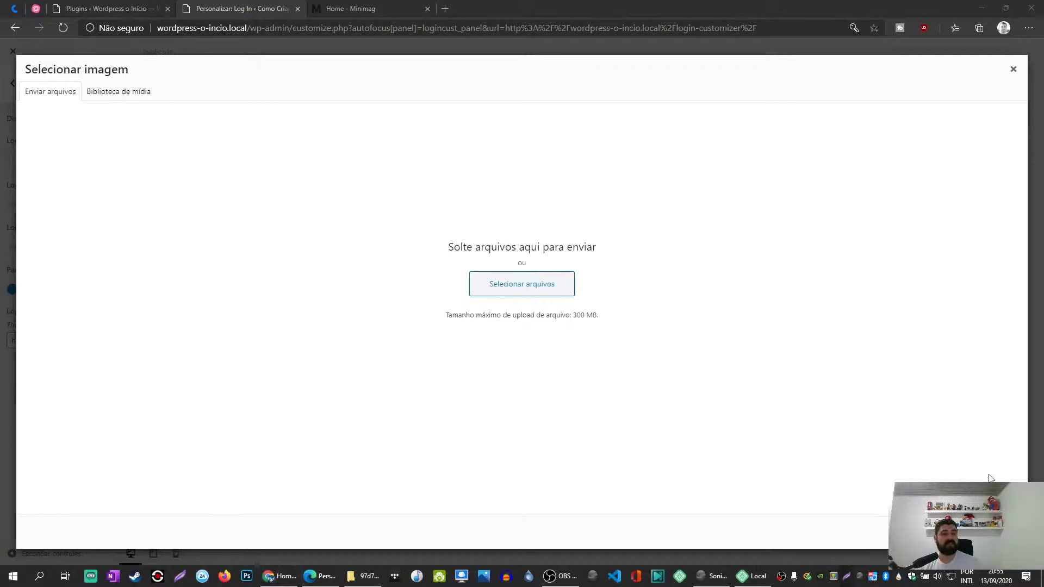
{"action": "key", "text": "Print"}
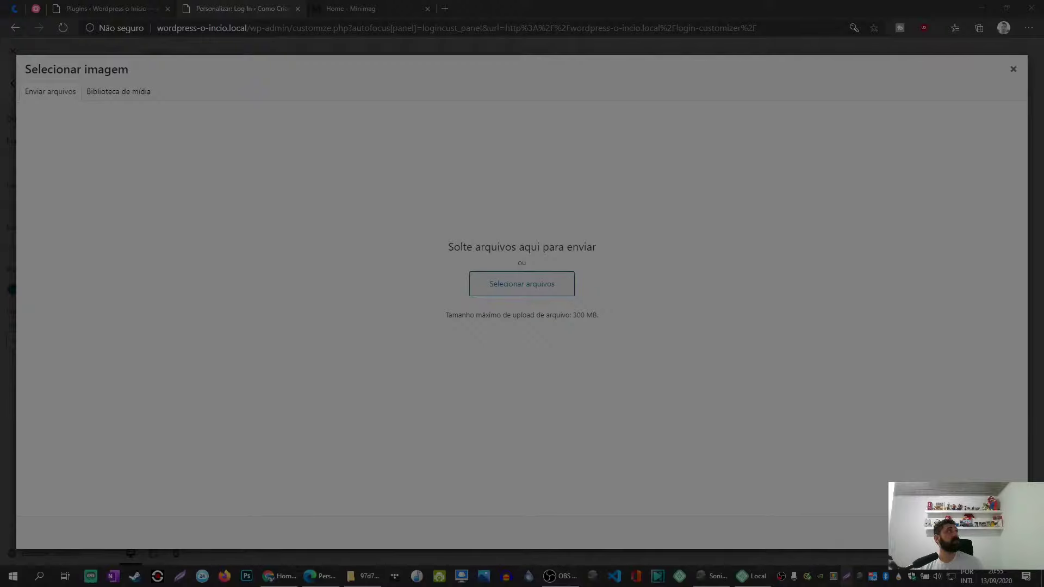
{"action": "key", "text": "ctrl+s"}
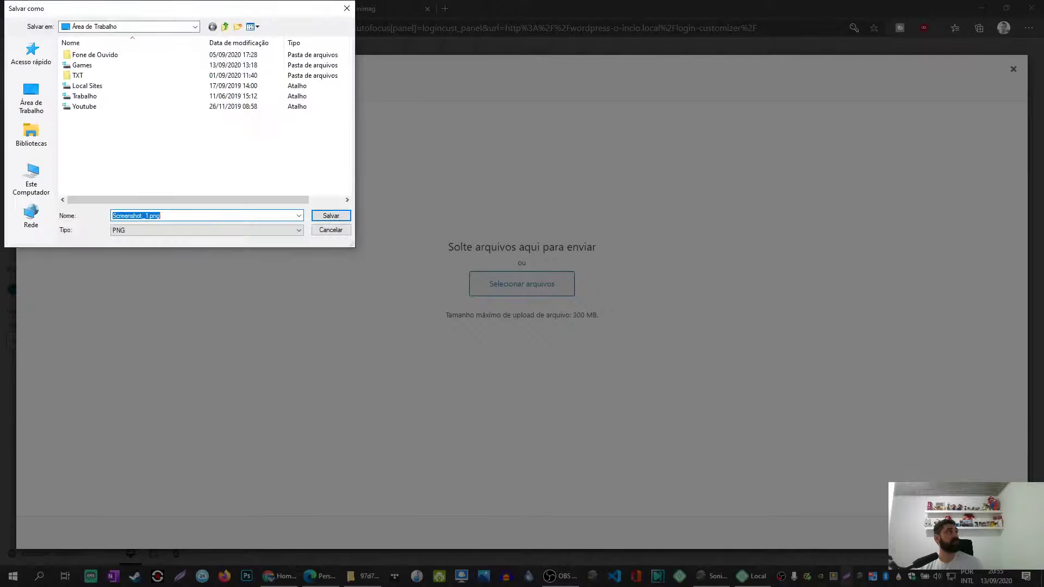
{"action": "key", "text": "Return"}
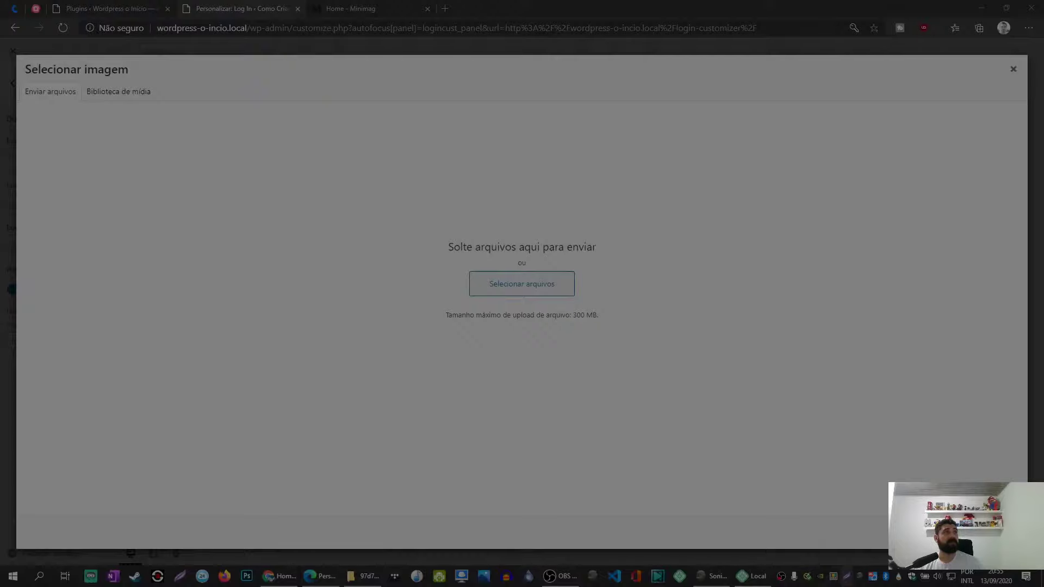
{"action": "key", "text": "Escape"}
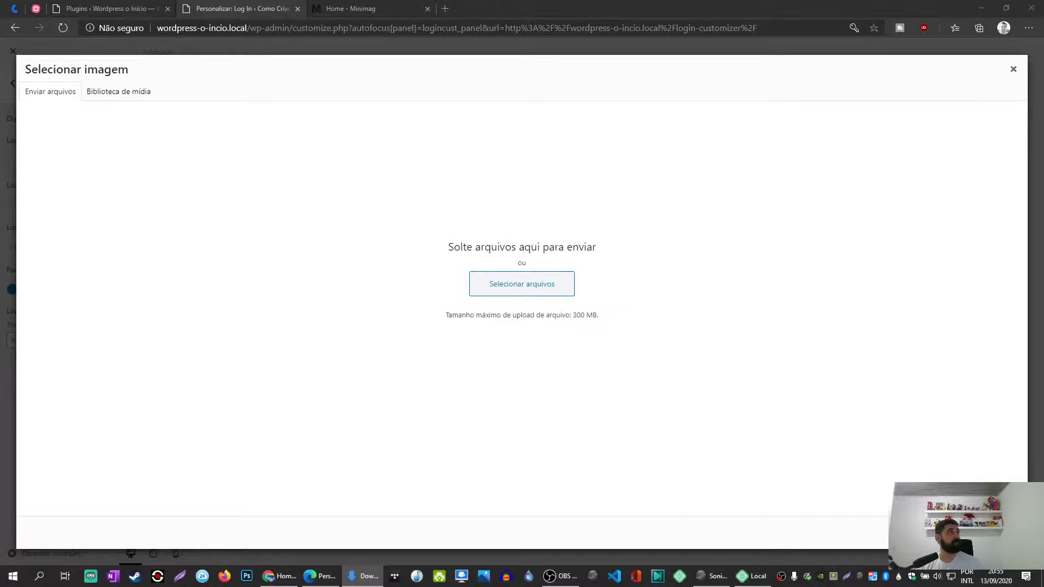
Upload logo.png to the media library and choose it as the login page logo.
{"action": "left_click_drag", "start_coordinate": [976, 405], "coordinate": [347, 288]}
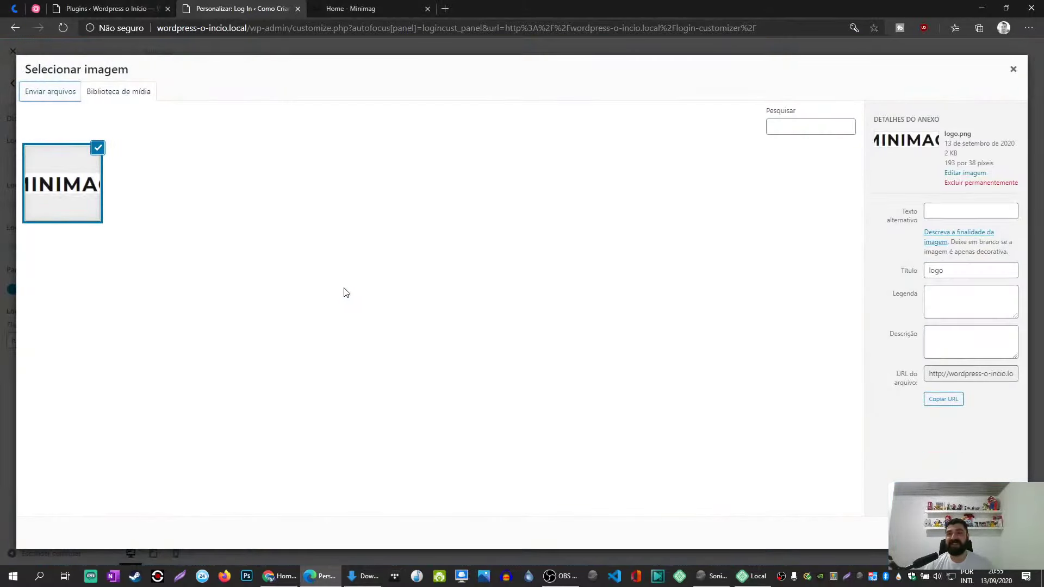
{"action": "left_click", "coordinate": [969, 541]}
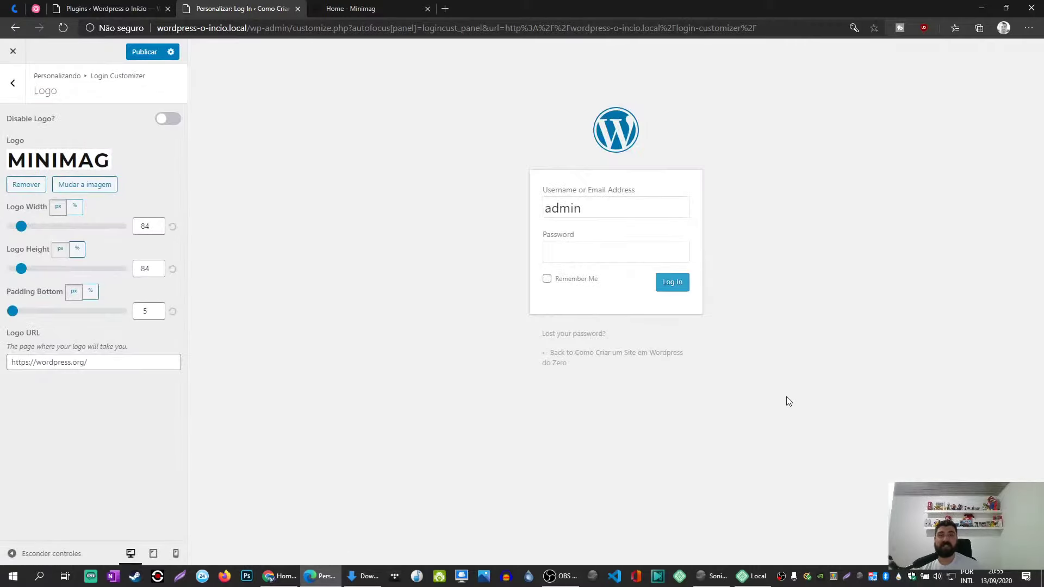
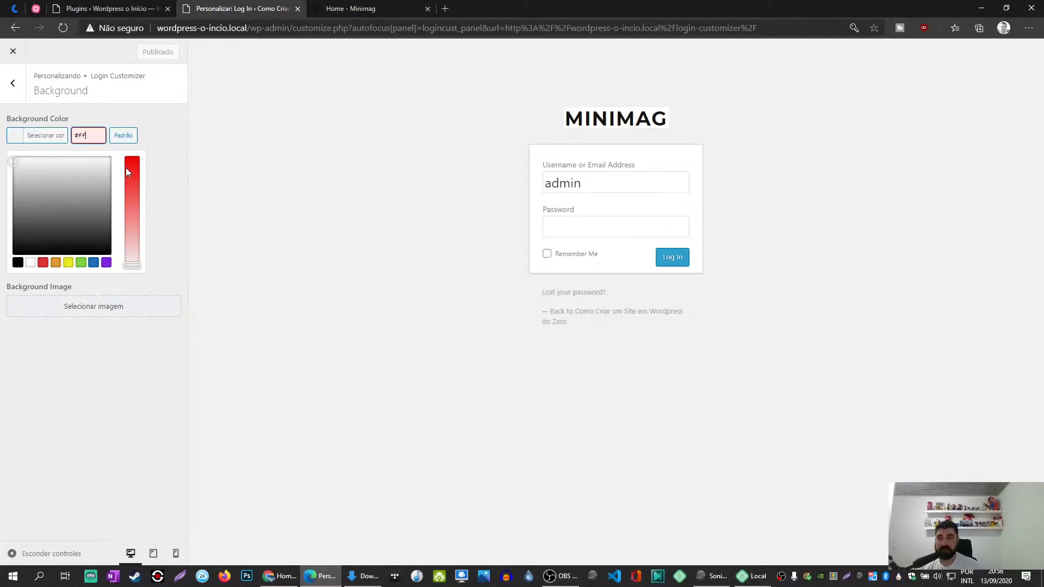
Set the login page's background color to white, publish the change and reload the customizer.
{"action": "left_click", "coordinate": [144, 68]}
{"action": "left_click", "coordinate": [145, 52]}
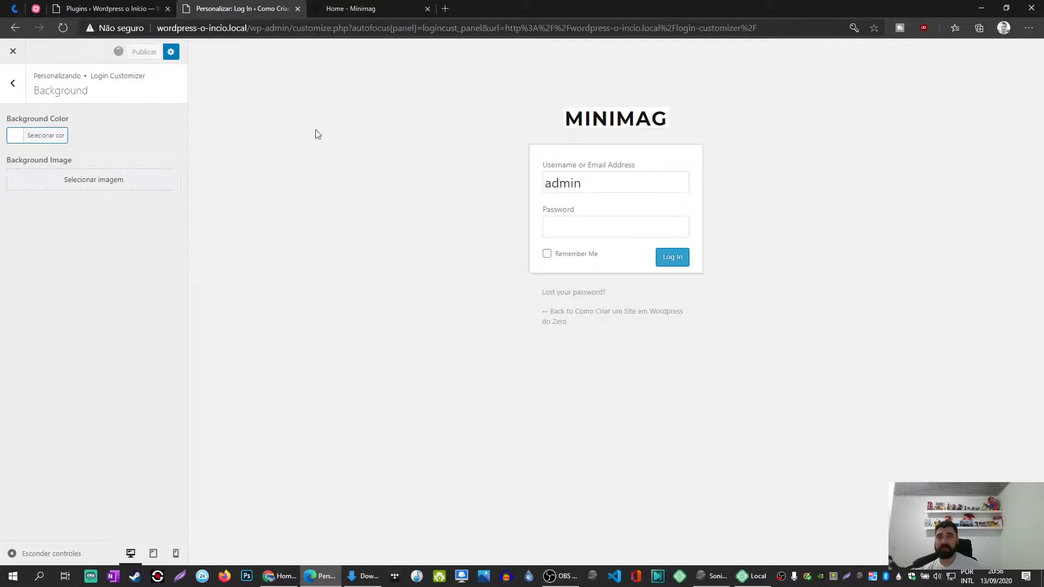
{"action": "left_click", "coordinate": [62, 28]}
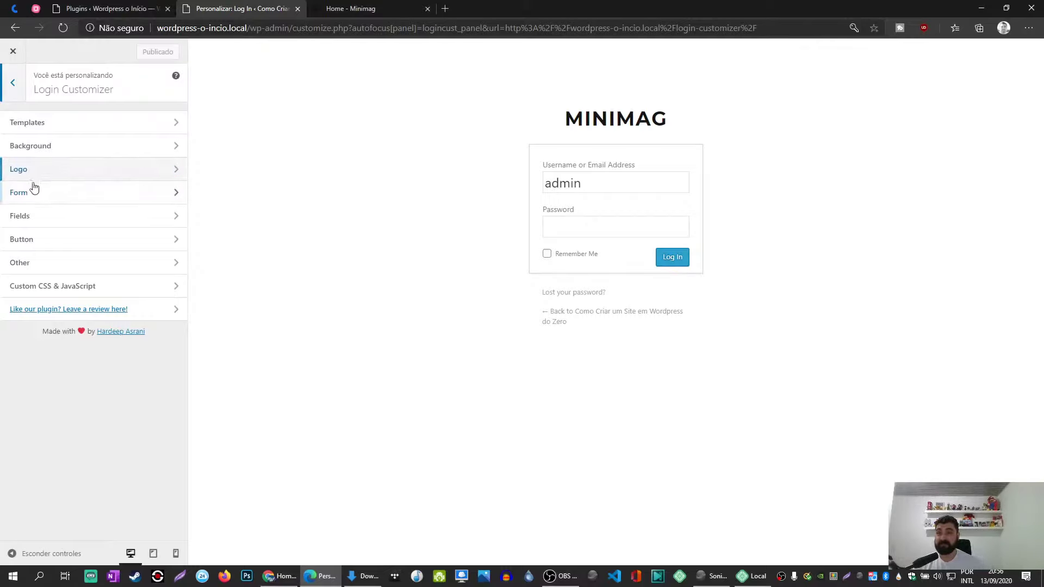
Set the login button's background color to black in the Button settings.
{"action": "left_click", "coordinate": [33, 239]}
{"action": "left_click", "coordinate": [14, 136]}
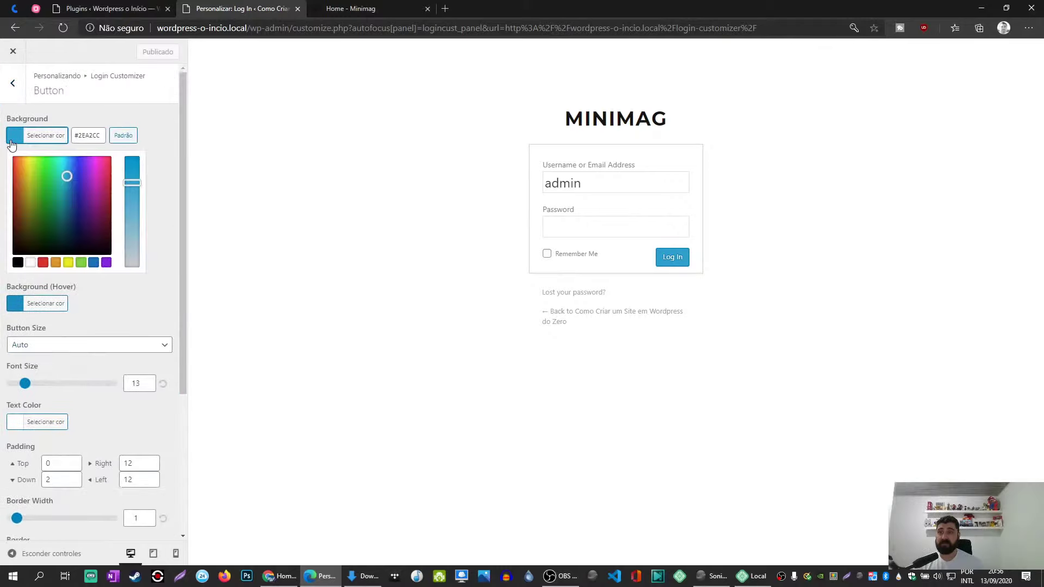
{"action": "left_click", "coordinate": [18, 263]}
{"action": "left_click", "coordinate": [163, 191]}
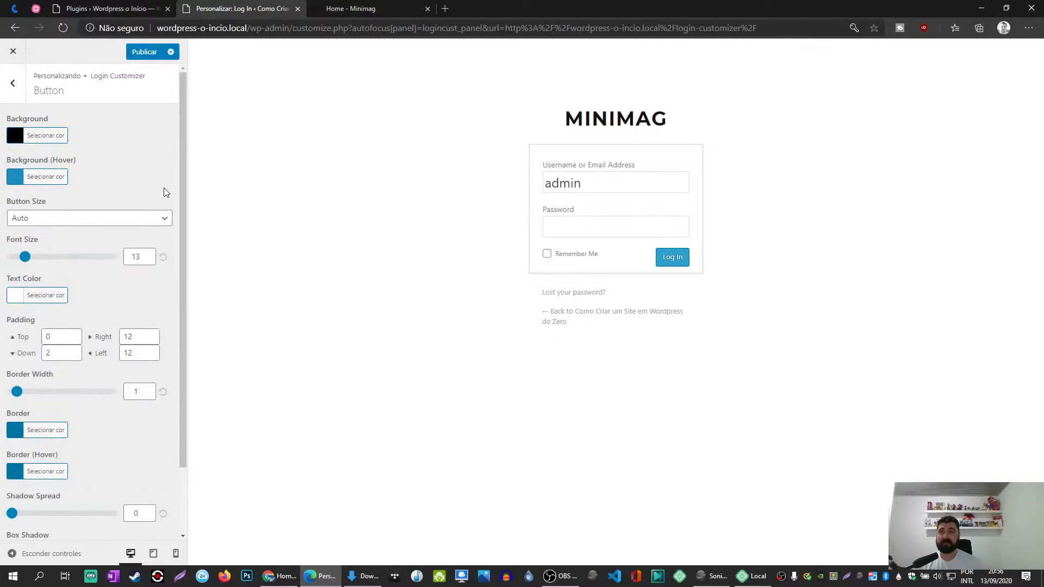
Set the login button's hover background color to light gray #d6d6d6.
{"action": "left_click", "coordinate": [16, 179]}
{"action": "left_click", "coordinate": [18, 304]}
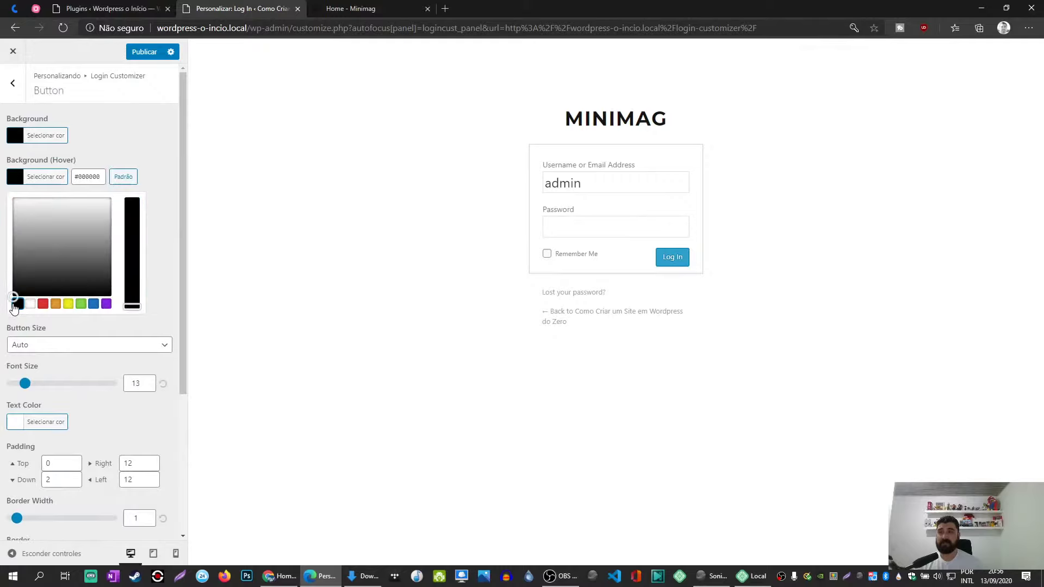
{"action": "left_click", "coordinate": [96, 215]}
{"action": "left_click", "coordinate": [162, 190]}
Set the login button's border color to black.
{"action": "scroll", "coordinate": [139, 230], "scroll_direction": "down", "scroll_amount": 3}
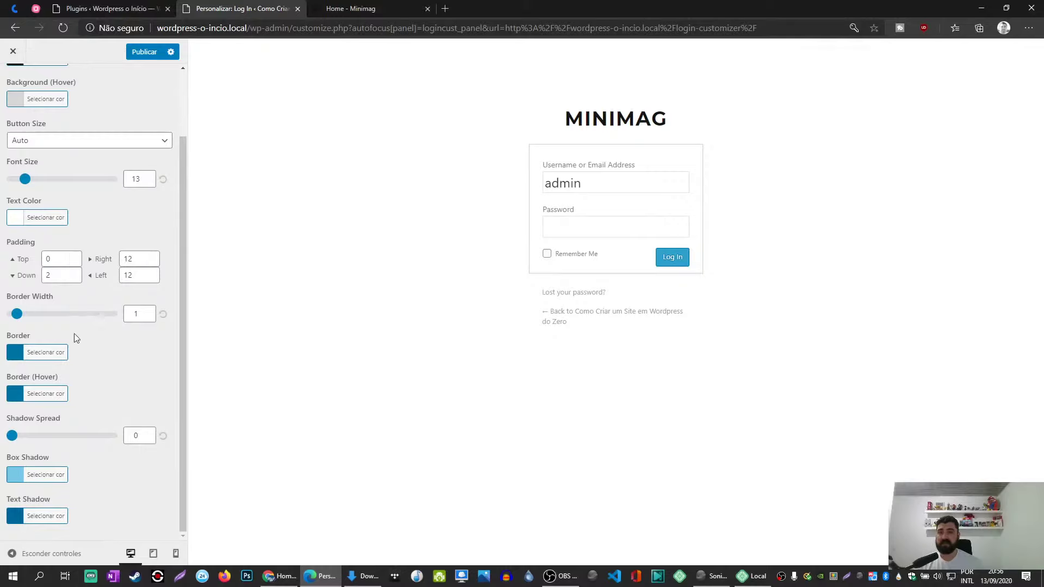
{"action": "left_click", "coordinate": [16, 353]}
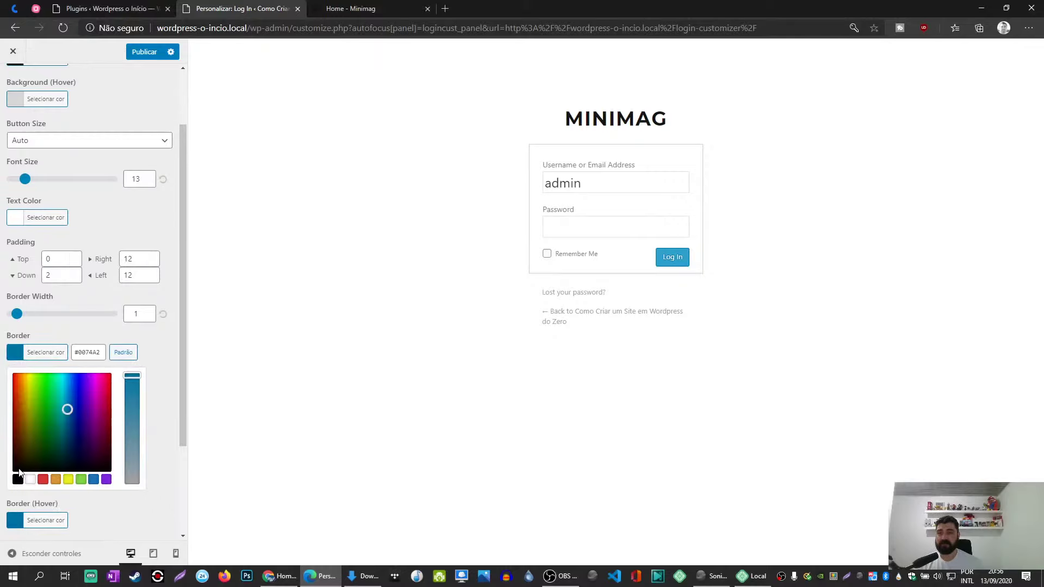
{"action": "left_click", "coordinate": [18, 479]}
{"action": "left_click", "coordinate": [46, 353]}
Set the login button's hover border color to the same light gray #d6d6d6.
{"action": "left_click", "coordinate": [49, 393]}
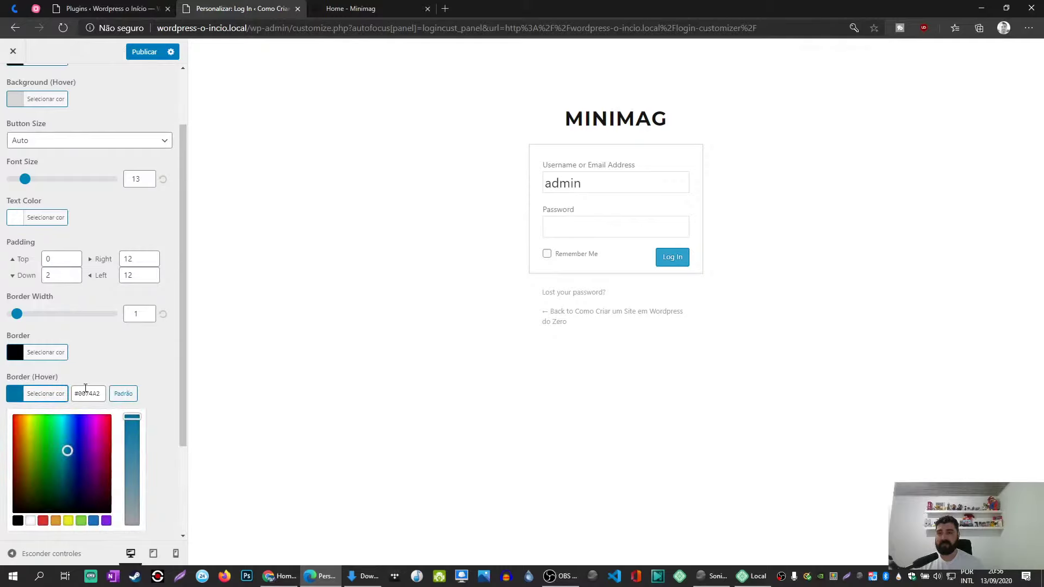
{"action": "double_click", "coordinate": [85, 389]}
{"action": "key", "text": "ctrl+v"}
{"action": "left_click", "coordinate": [147, 364]}
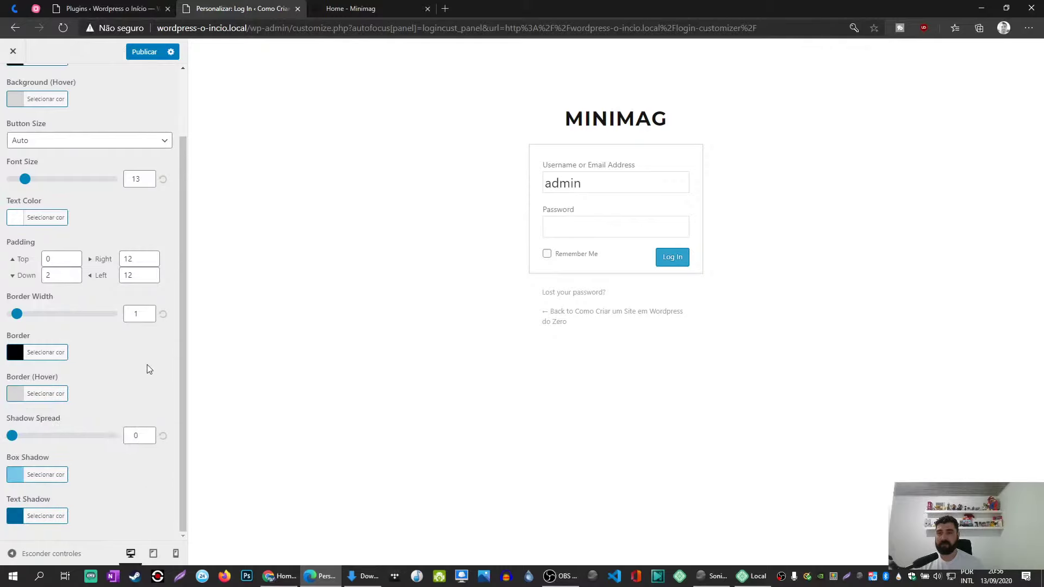
Try to set the login button's box shadow color to black #000000.
{"action": "left_click", "coordinate": [11, 478]}
{"action": "scroll", "coordinate": [17, 478], "scroll_direction": "down", "scroll_amount": 3}
{"action": "left_click", "coordinate": [17, 460]}
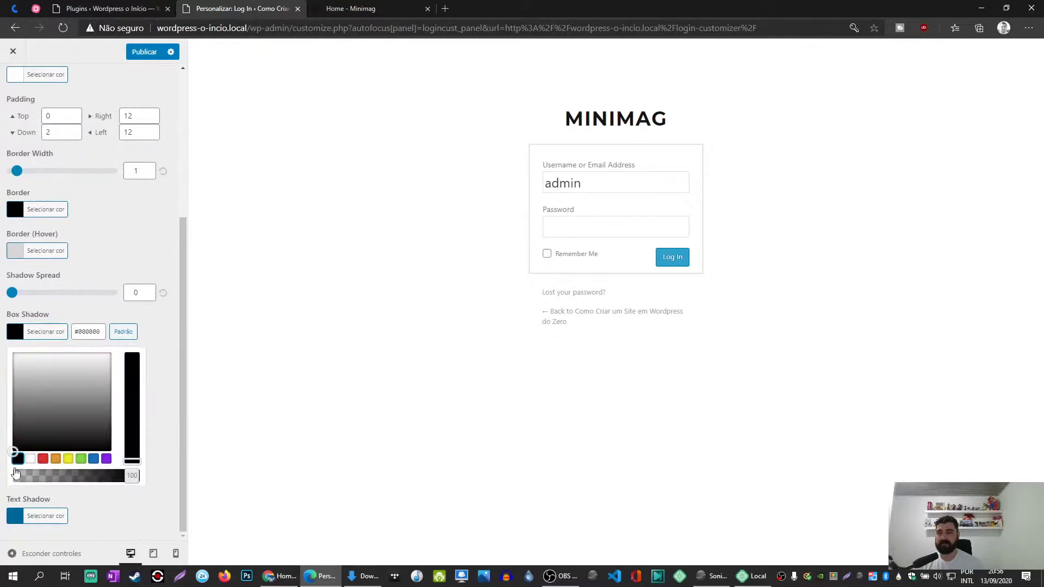
Set the login button's text shadow color to light gray #d6d6d6, then publish the button changes and reload the customizer.
{"action": "left_click", "coordinate": [15, 515]}
{"action": "scroll", "coordinate": [34, 481], "scroll_direction": "down", "scroll_amount": 3}
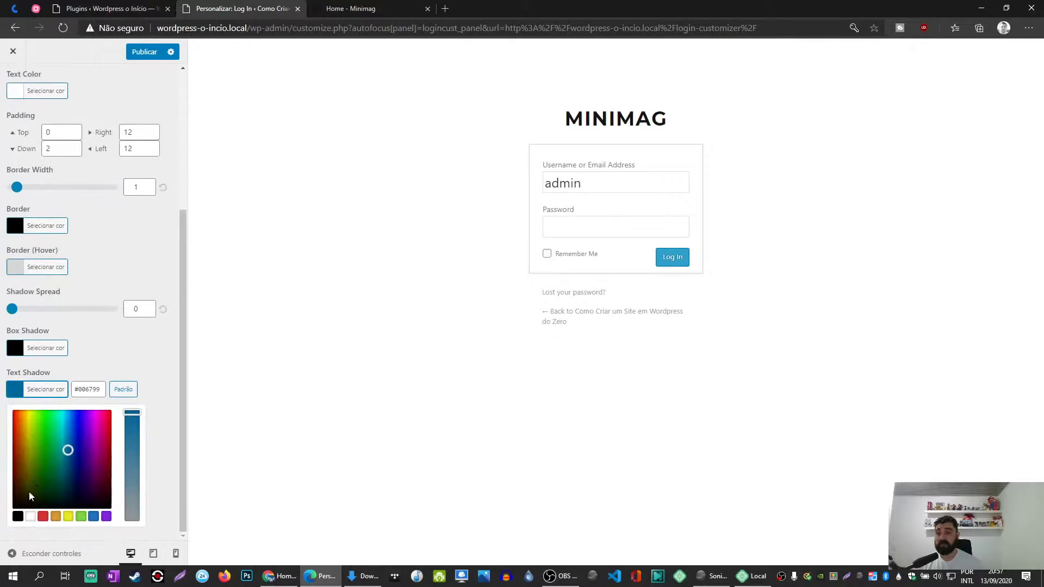
{"action": "double_click", "coordinate": [87, 389]}
{"action": "key", "text": "ctrl+v"}
{"action": "left_click", "coordinate": [101, 360]}
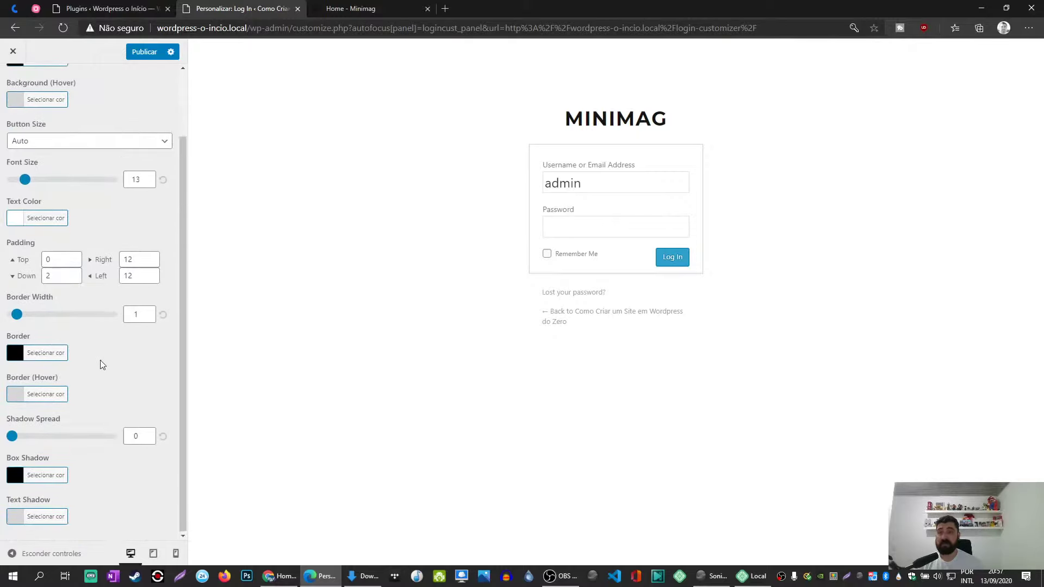
{"action": "left_click", "coordinate": [141, 56]}
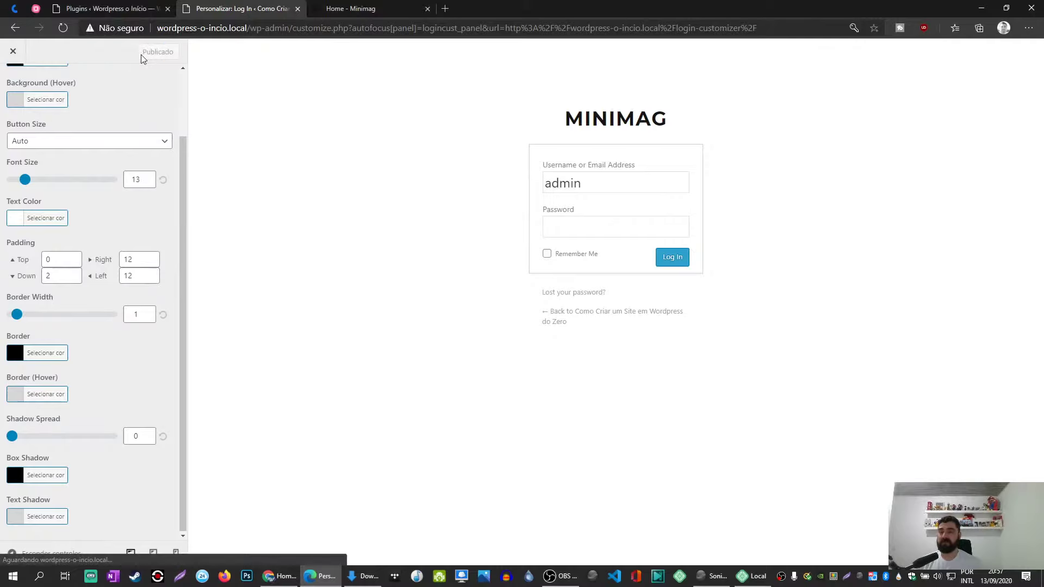
{"action": "left_click", "coordinate": [62, 31]}
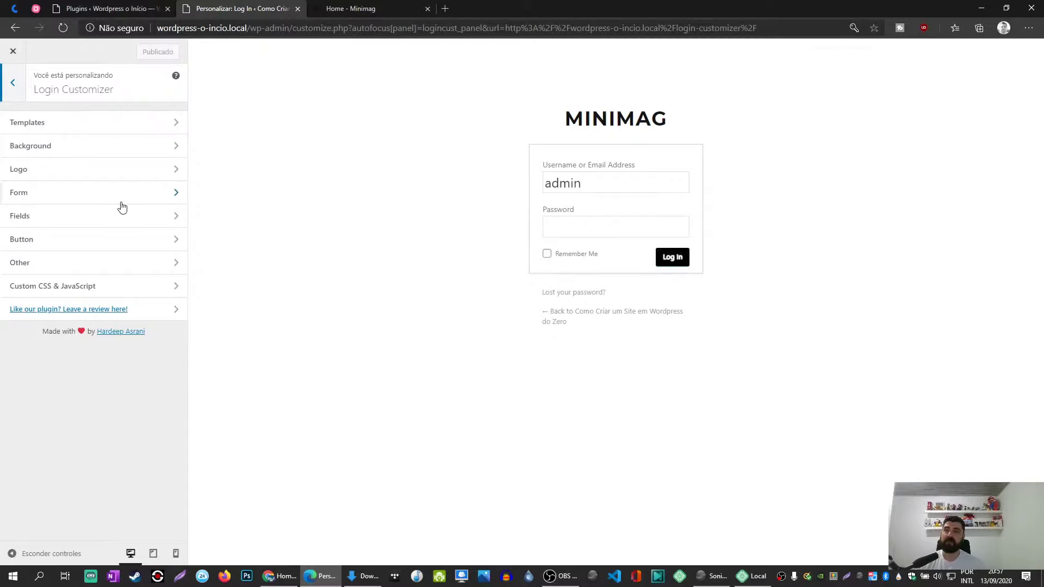
Set the login button's hover background color to dark gray #5b5b5b.
{"action": "left_click", "coordinate": [36, 238]}
{"action": "left_click", "coordinate": [16, 178]}
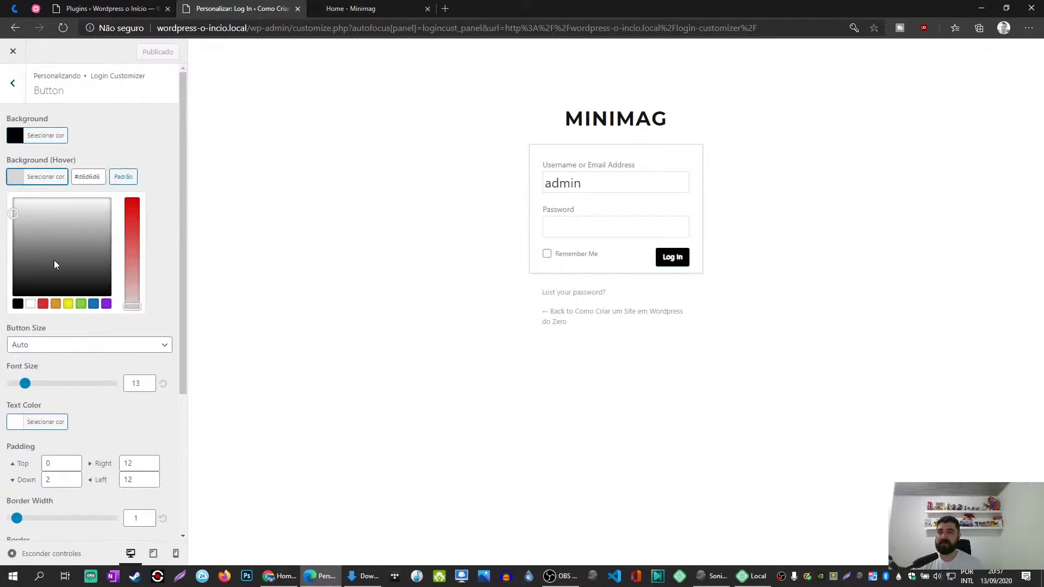
{"action": "left_click", "coordinate": [15, 266]}
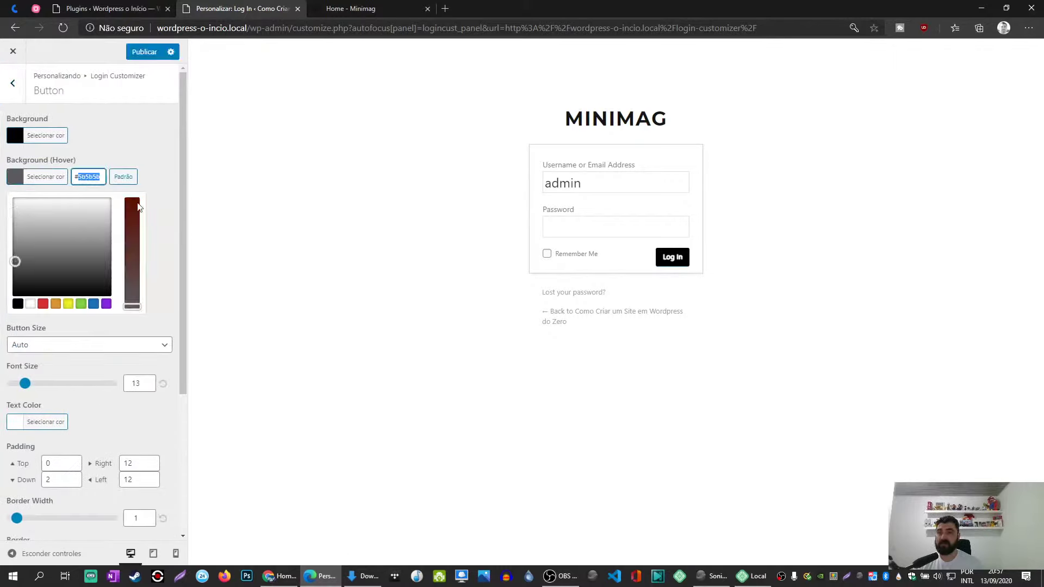
{"action": "left_click", "coordinate": [172, 204]}
Set the login button's hover border color to dark gray #5b5b5b.
{"action": "scroll", "coordinate": [173, 212], "scroll_direction": "down", "scroll_amount": 2}
{"action": "left_click", "coordinate": [19, 394]}
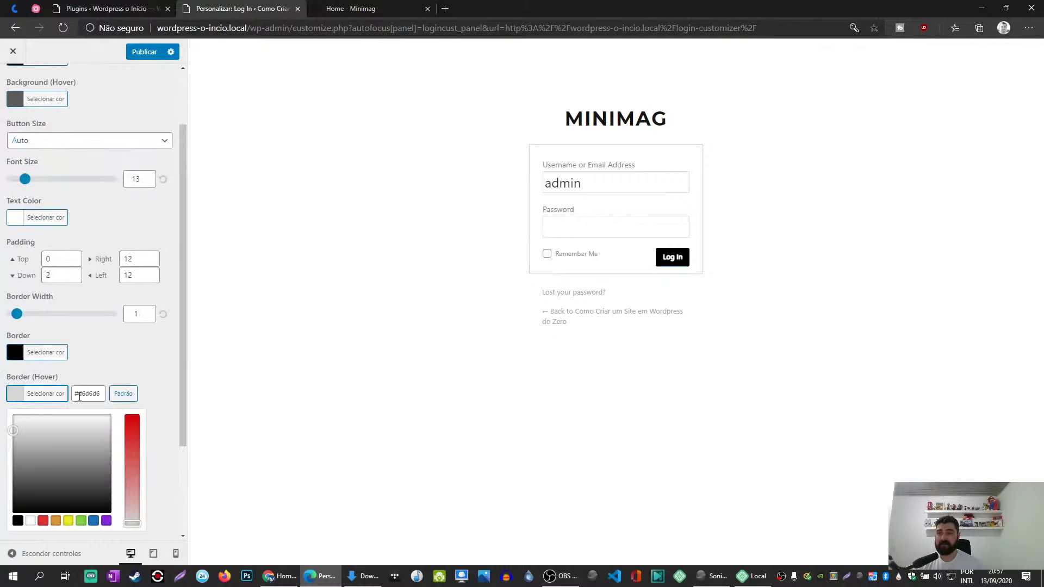
{"action": "left_click", "coordinate": [87, 392]}
{"action": "key", "text": "ctrl+v"}
{"action": "left_click", "coordinate": [158, 372]}
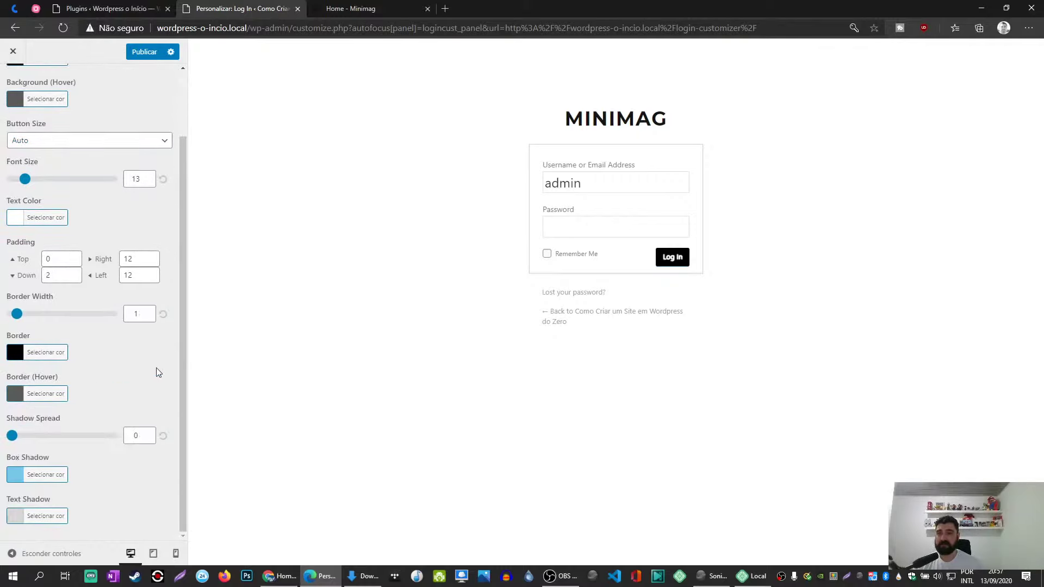
Set the login button's text shadow color to #5b5b5b, then publish the changes and reload the customizer.
{"action": "left_click", "coordinate": [17, 516]}
{"action": "left_click", "coordinate": [85, 516]}
{"action": "type", "text": "#5b5b5b"}
{"action": "left_click", "coordinate": [107, 499]}
{"action": "left_click", "coordinate": [139, 52]}
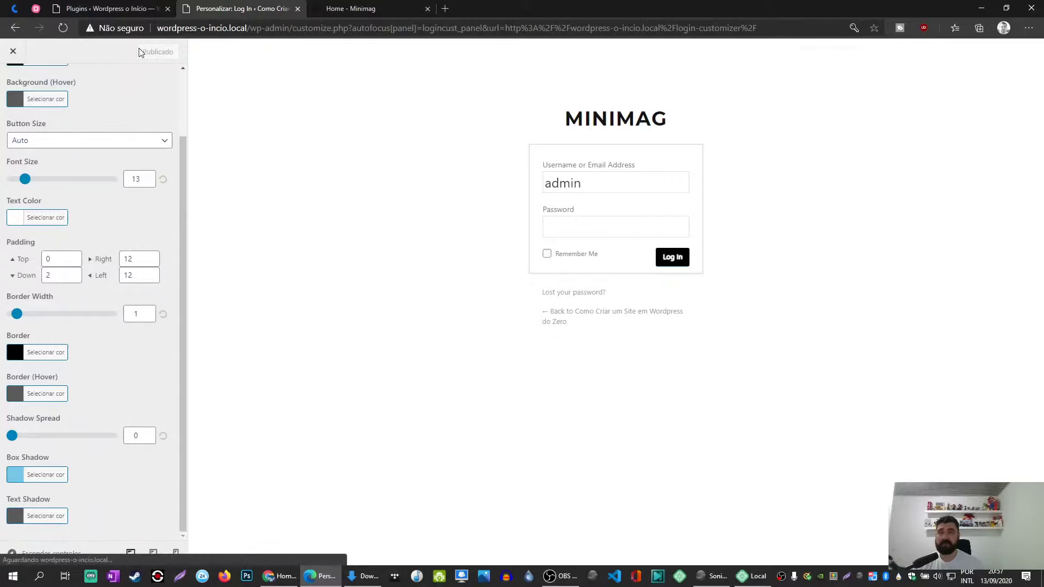
{"action": "left_click", "coordinate": [64, 30]}
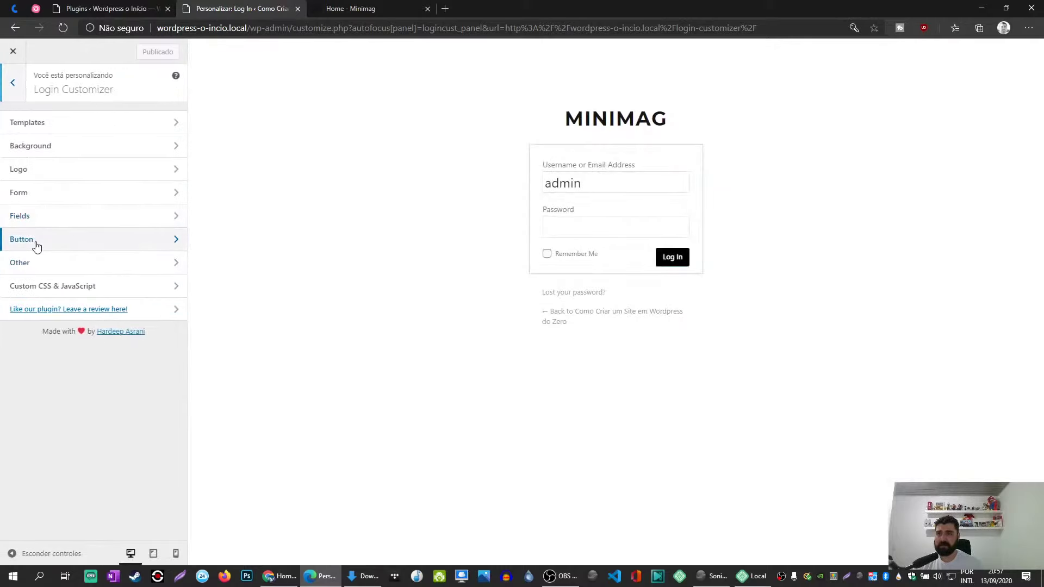
Reopen the Button settings and set the login button's box shadow color to black.
{"action": "left_click", "coordinate": [34, 241]}
{"action": "scroll", "coordinate": [38, 452], "scroll_direction": "down", "scroll_amount": 2}
{"action": "left_click", "coordinate": [25, 473]}
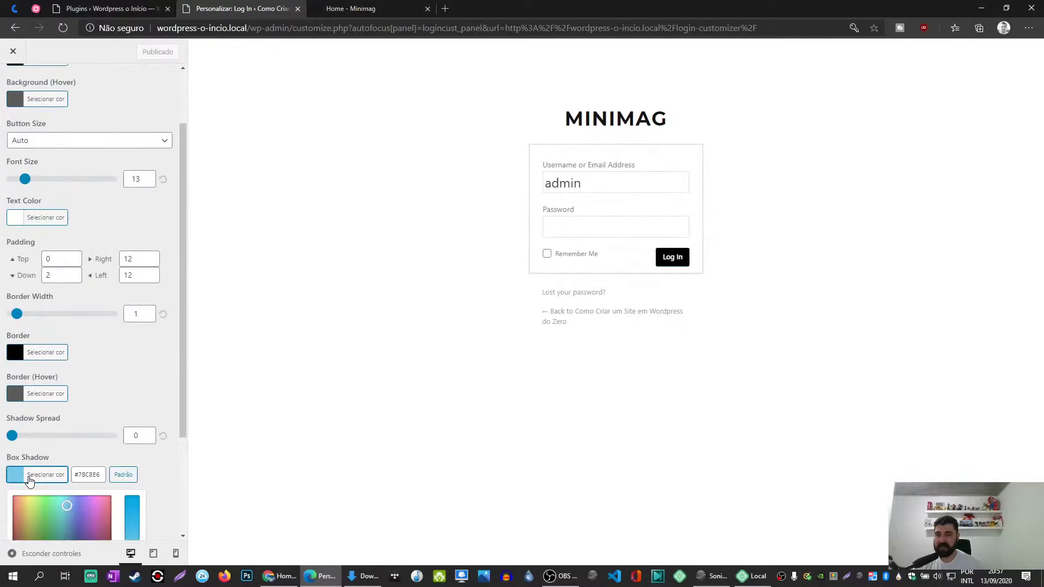
{"action": "scroll", "coordinate": [25, 472], "scroll_direction": "down", "scroll_amount": 3}
{"action": "left_click", "coordinate": [16, 458]}
{"action": "left_click", "coordinate": [95, 313]}
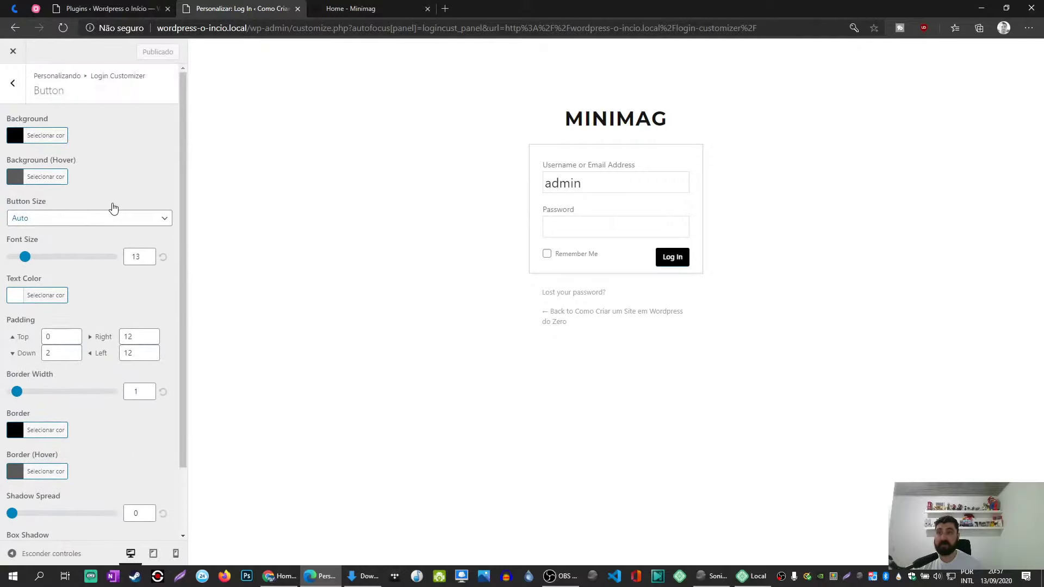
Try light gray #d6d6d6 for the login button's border, restore black, and publish the customizer.
{"action": "scroll", "coordinate": [70, 203], "scroll_direction": "up", "scroll_amount": 2}
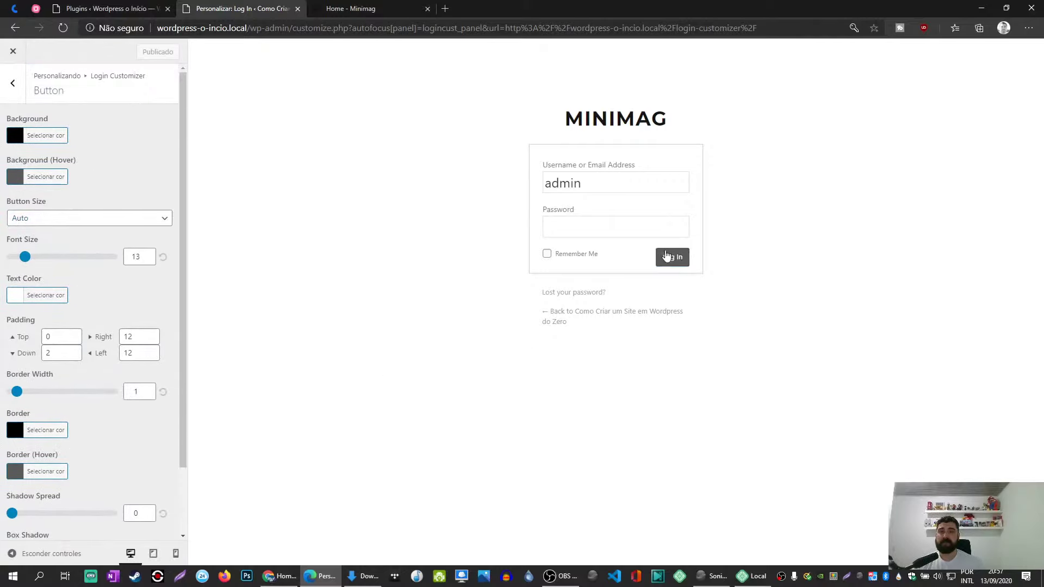
{"action": "left_click", "coordinate": [41, 435]}
{"action": "left_click_drag", "start_coordinate": [67, 456], "coordinate": [42, 467]}
{"action": "scroll", "coordinate": [80, 310], "scroll_direction": "down", "scroll_amount": 4}
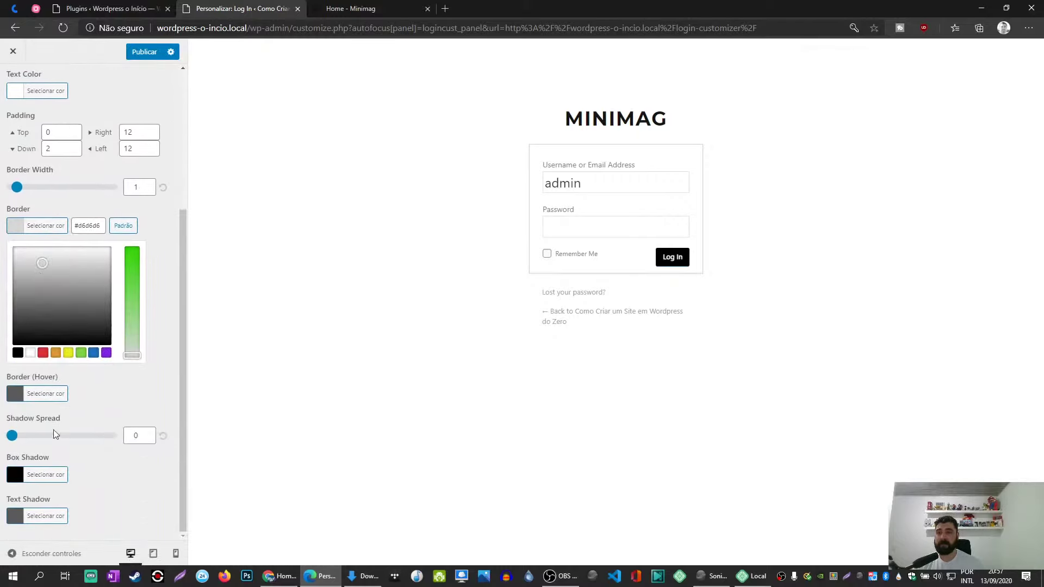
{"action": "left_click", "coordinate": [18, 352]}
{"action": "left_click", "coordinate": [144, 52]}
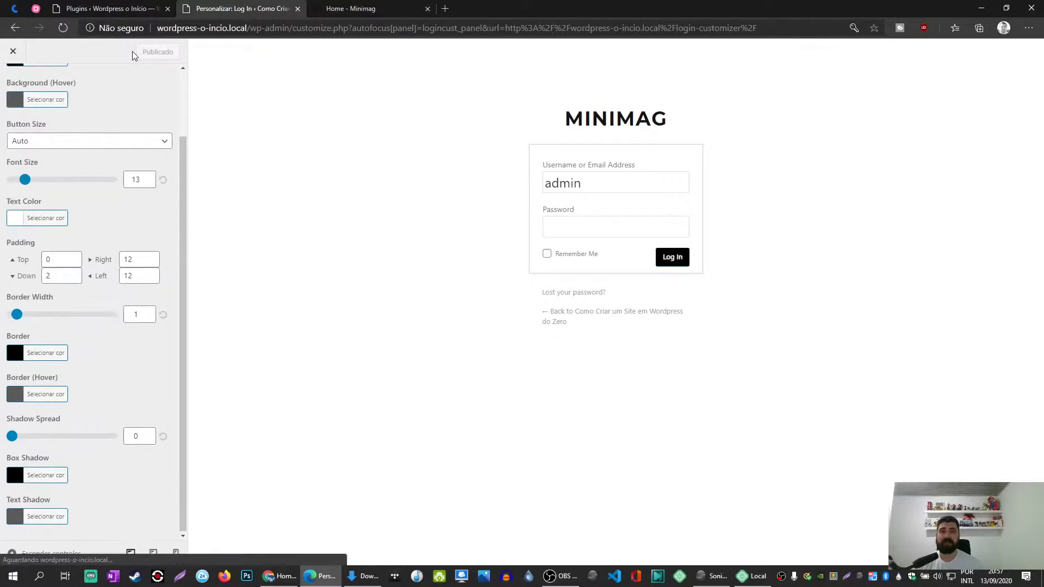
{"action": "left_click", "coordinate": [63, 28]}
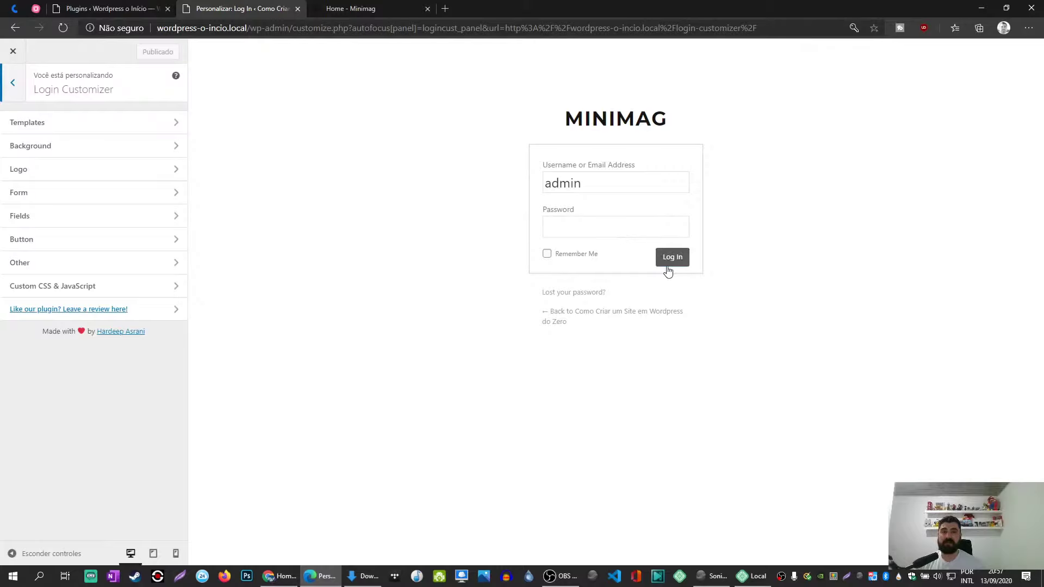
Check the published login page by opening wordpress-o-incio.local/wp-admin in a private browser window, and close it.
{"action": "left_click_drag", "start_coordinate": [248, 28], "coordinate": [59, 27]}
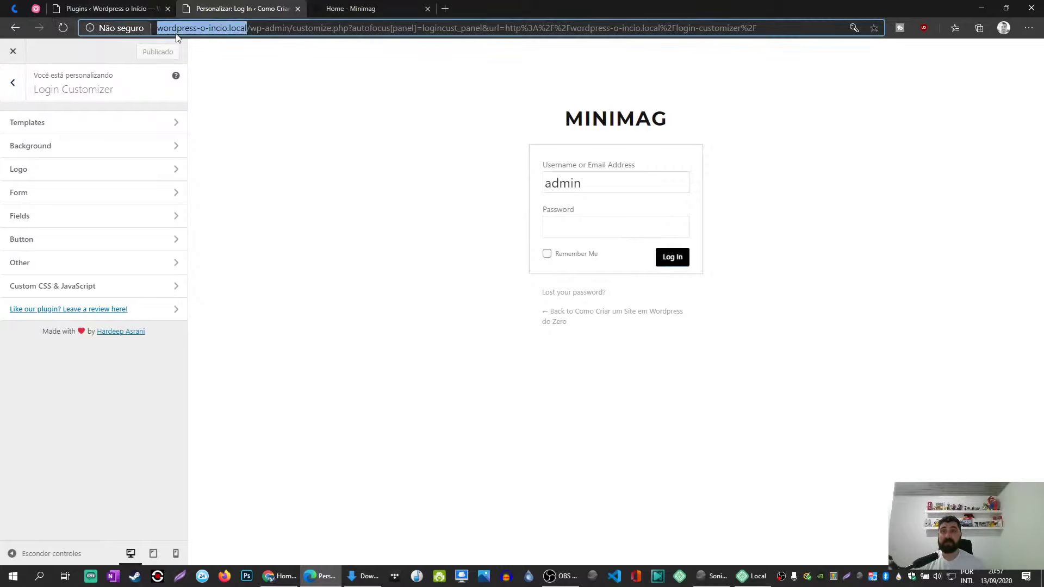
{"action": "left_click_drag", "start_coordinate": [289, 28], "coordinate": [140, 22]}
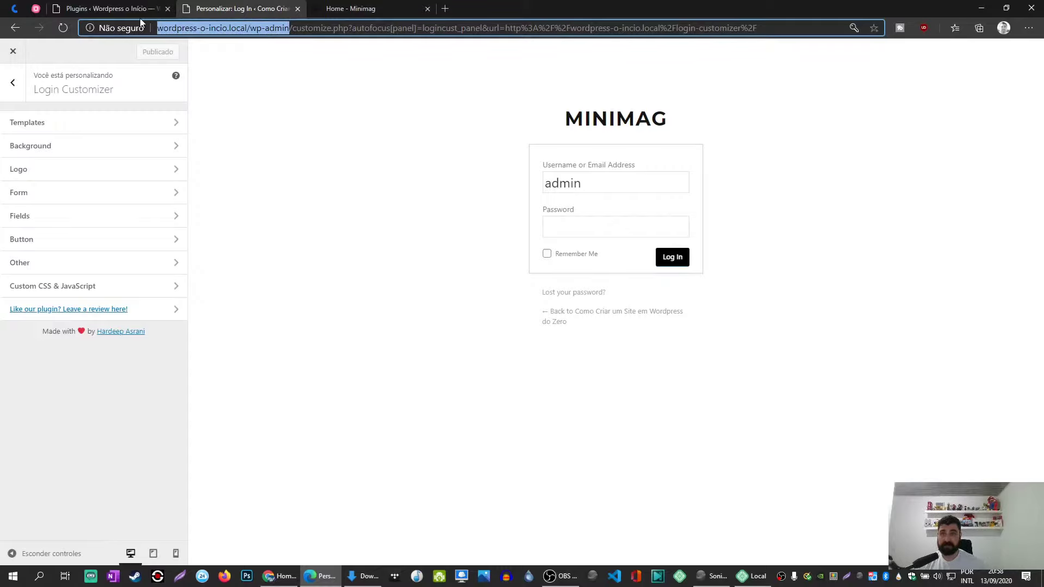
{"action": "key", "text": "ctrl+c"}
{"action": "key", "text": "ctrl+shift+n"}
{"action": "key", "text": "ctrl+v"}
{"action": "key", "text": "Return"}
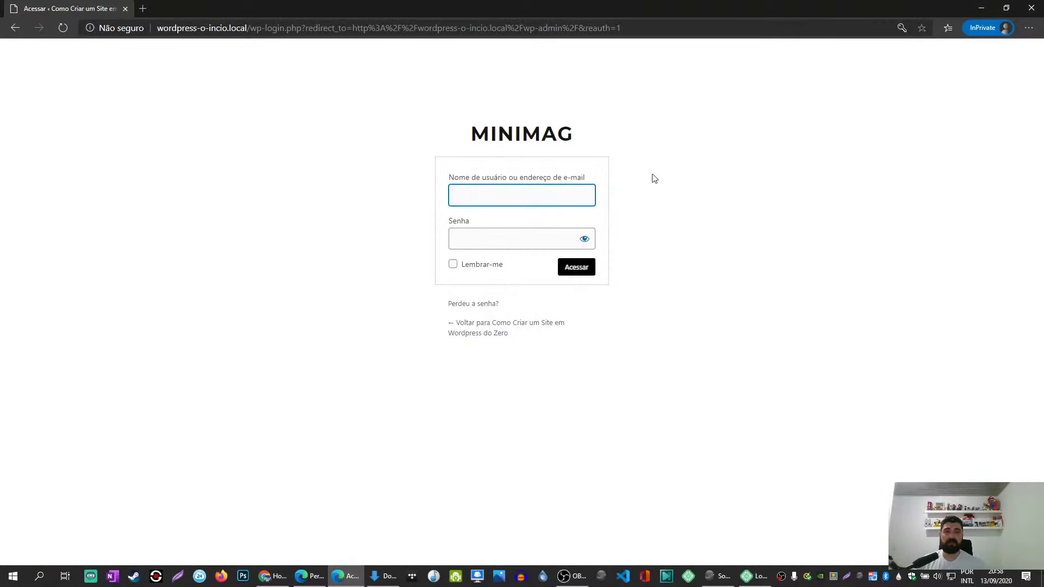
{"action": "left_click", "coordinate": [1032, 8]}
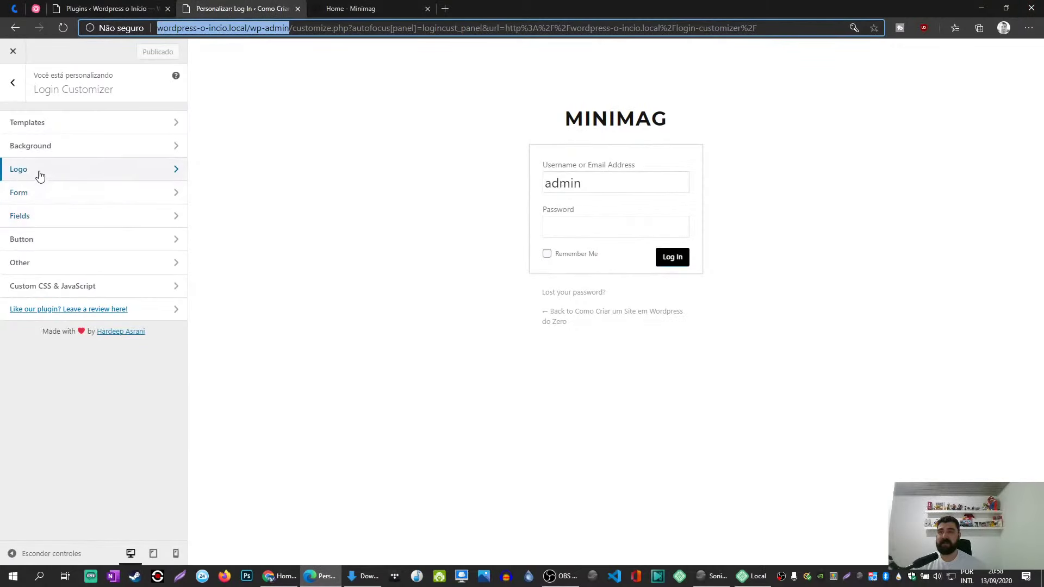
Set the login form's corner radius to 5, publish the change, and exit the customizer.
{"action": "left_click", "coordinate": [34, 197]}
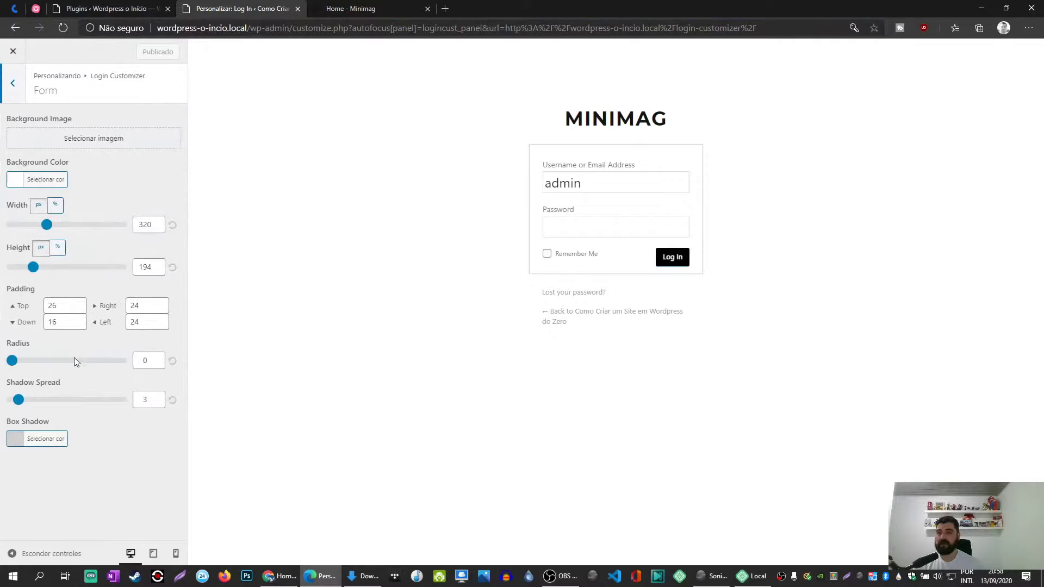
{"action": "double_click", "coordinate": [145, 361]}
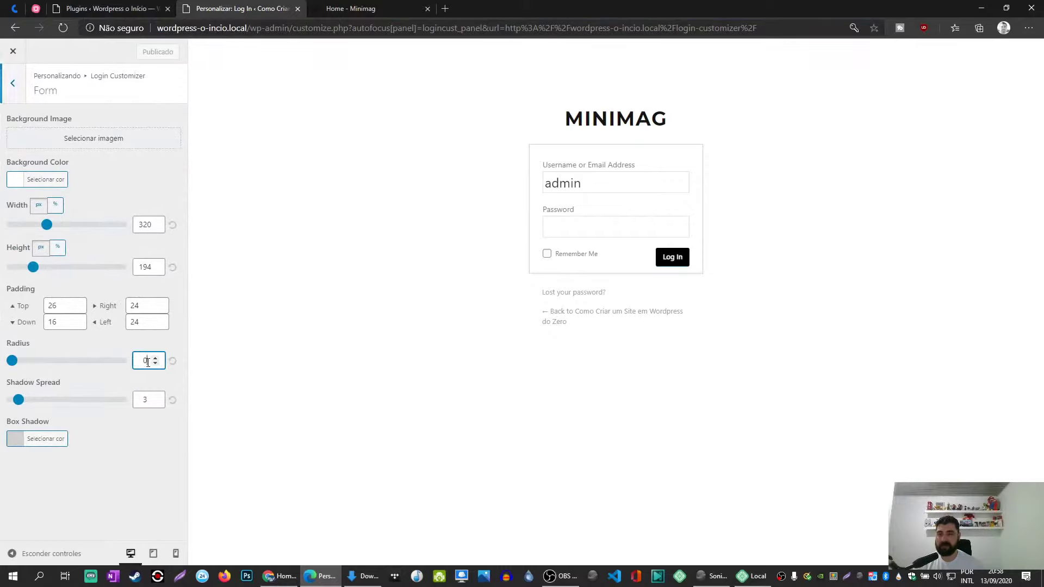
{"action": "type", "text": "5"}
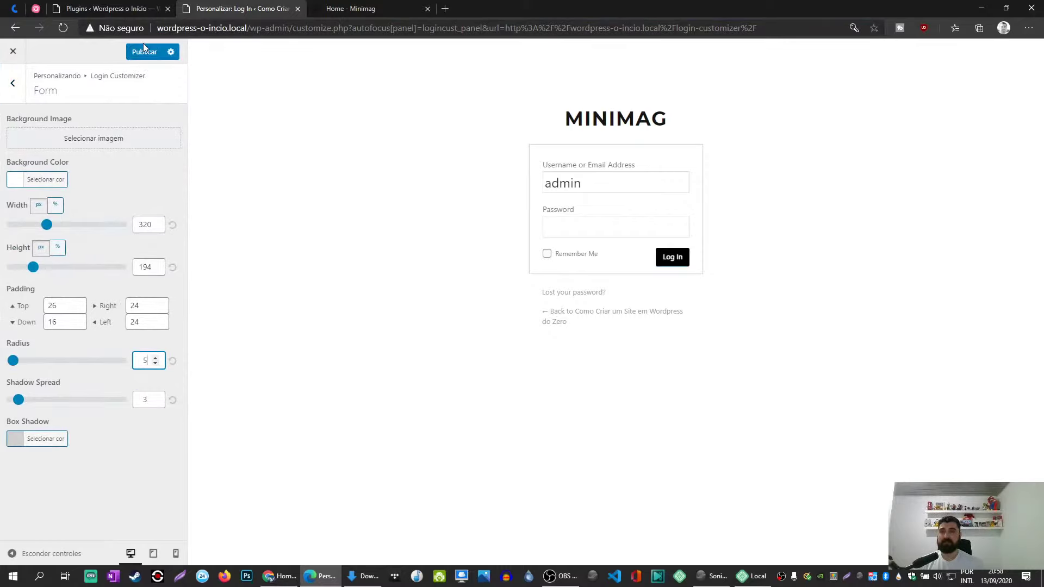
{"action": "left_click", "coordinate": [141, 51]}
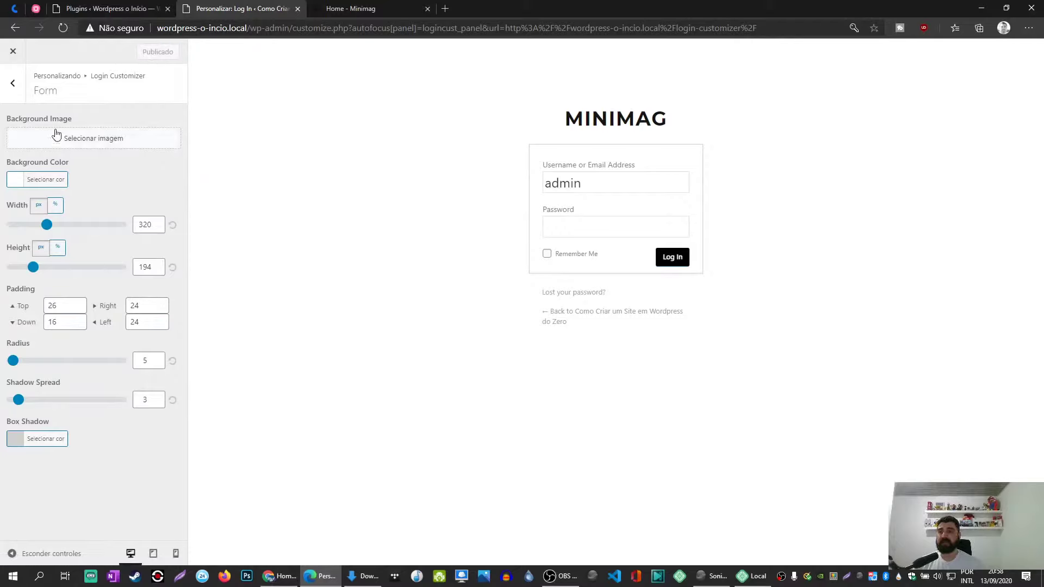
{"action": "left_click", "coordinate": [63, 28]}
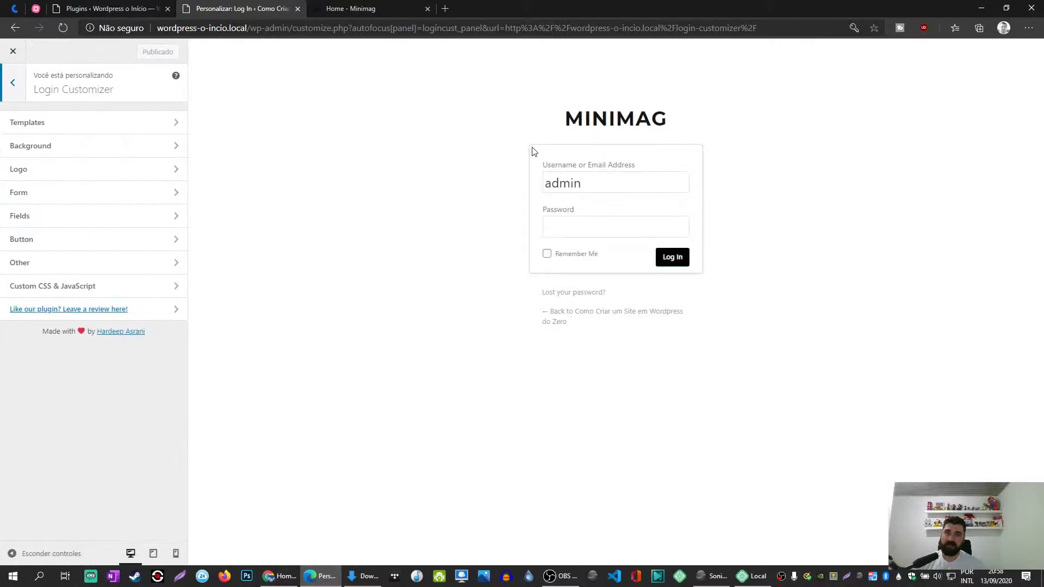
{"action": "left_click", "coordinate": [12, 51]}
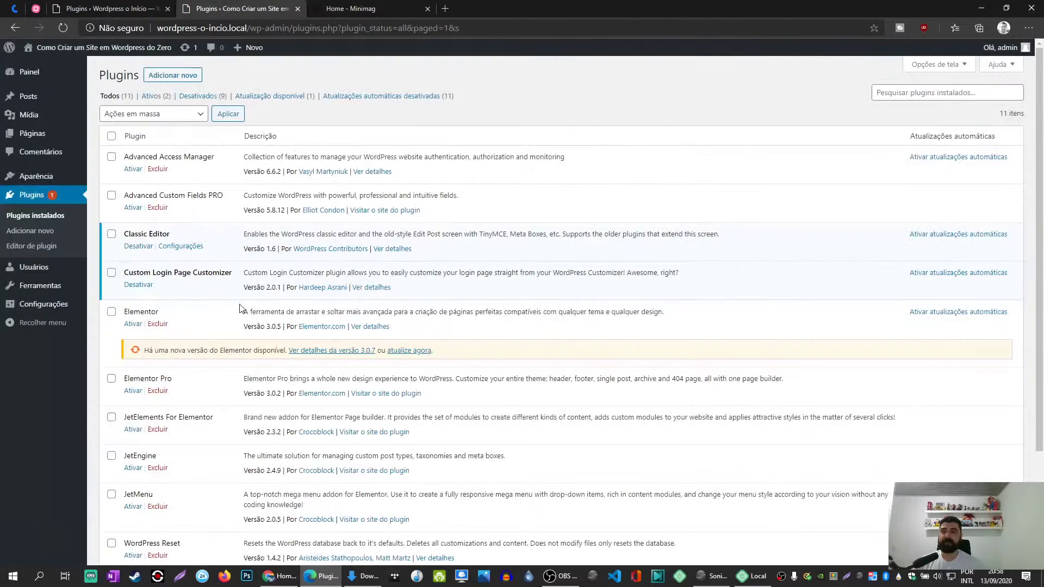
{"action": "scroll", "coordinate": [239, 308], "scroll_direction": "down", "scroll_amount": 1}
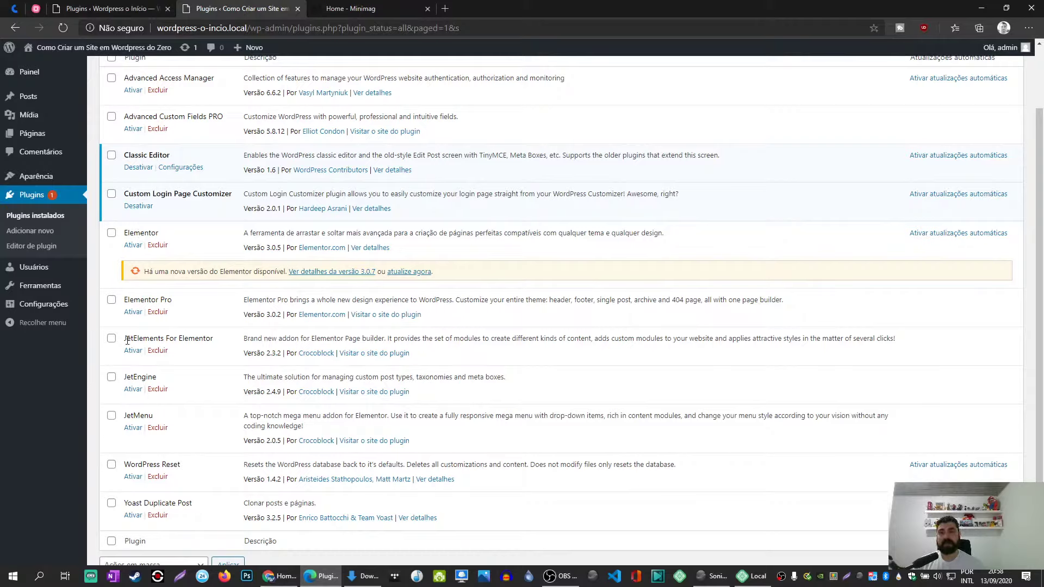
{"action": "left_click_drag", "start_coordinate": [127, 340], "coordinate": [220, 344]}
{"action": "scroll", "coordinate": [218, 344], "scroll_direction": "down", "scroll_amount": 1}
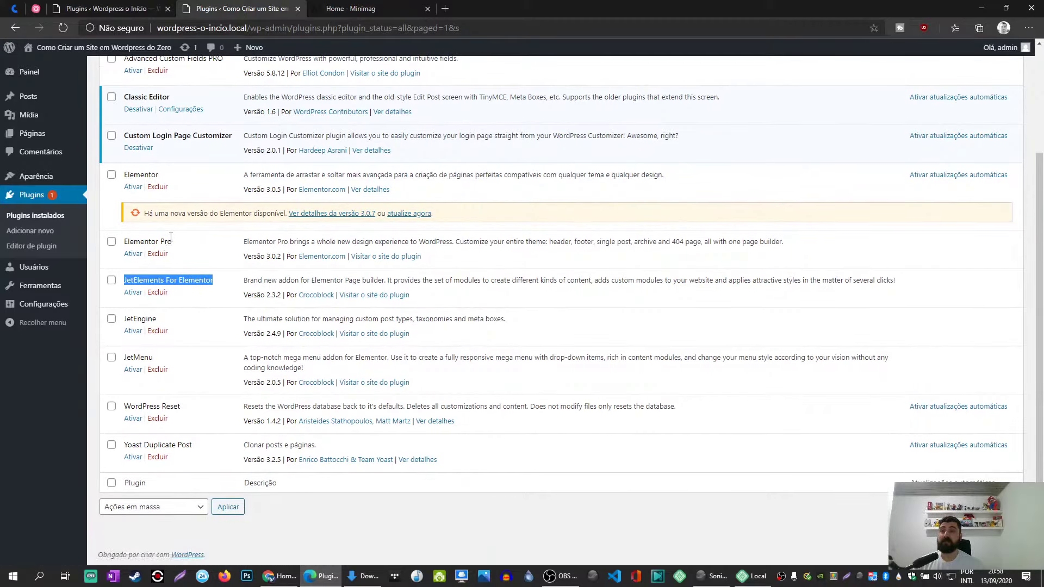
{"action": "left_click_drag", "start_coordinate": [128, 318], "coordinate": [157, 316]}
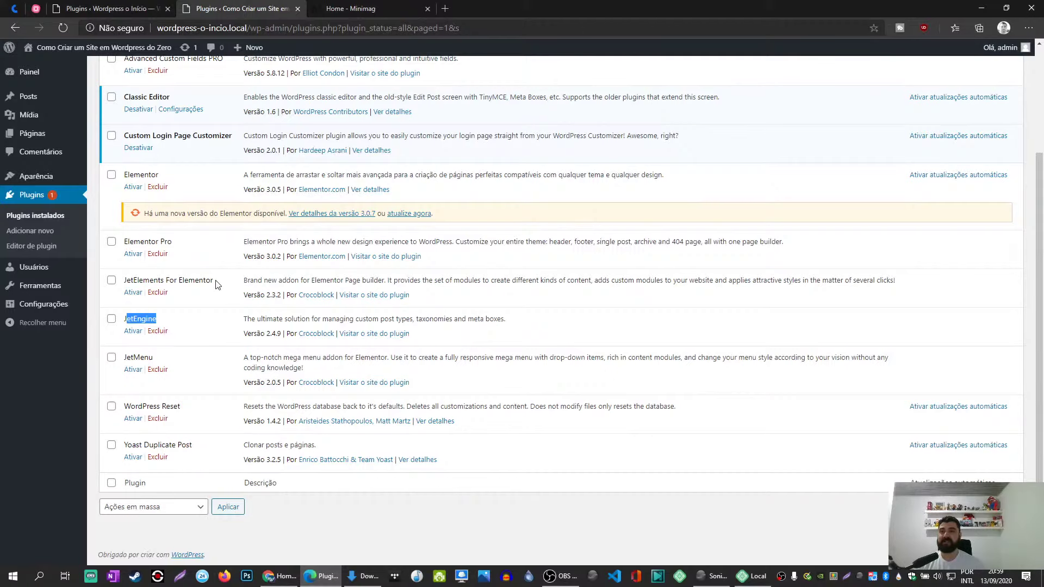
Bulk-activate Advanced Custom Fields PRO, Elementor, Elementor Pro, JetElements, JetEngine, JetMenu and Yoast Duplicate Post.
{"action": "scroll", "coordinate": [217, 284], "scroll_direction": "up", "scroll_amount": 3}
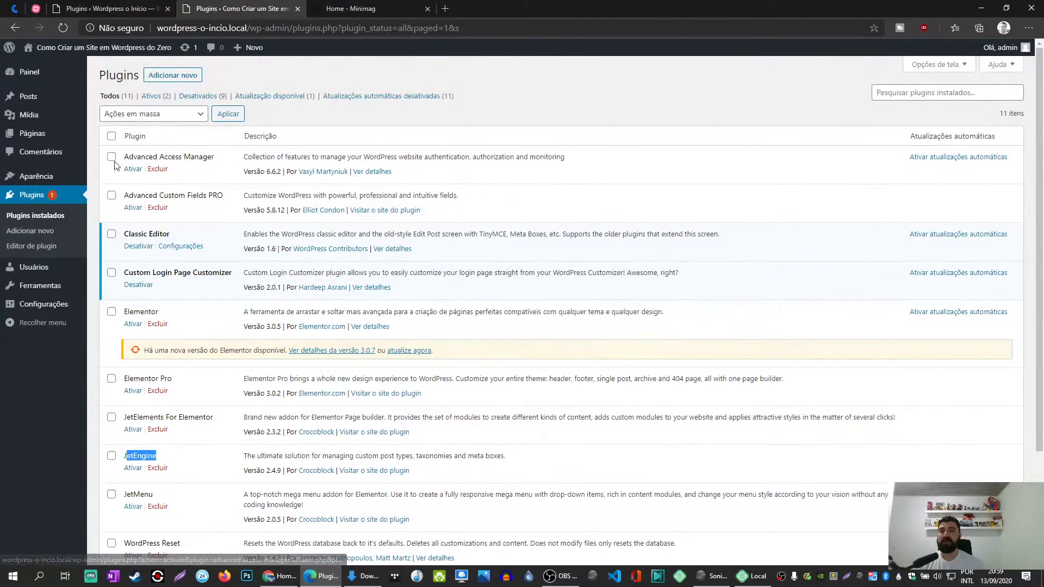
{"action": "left_click", "coordinate": [111, 195]}
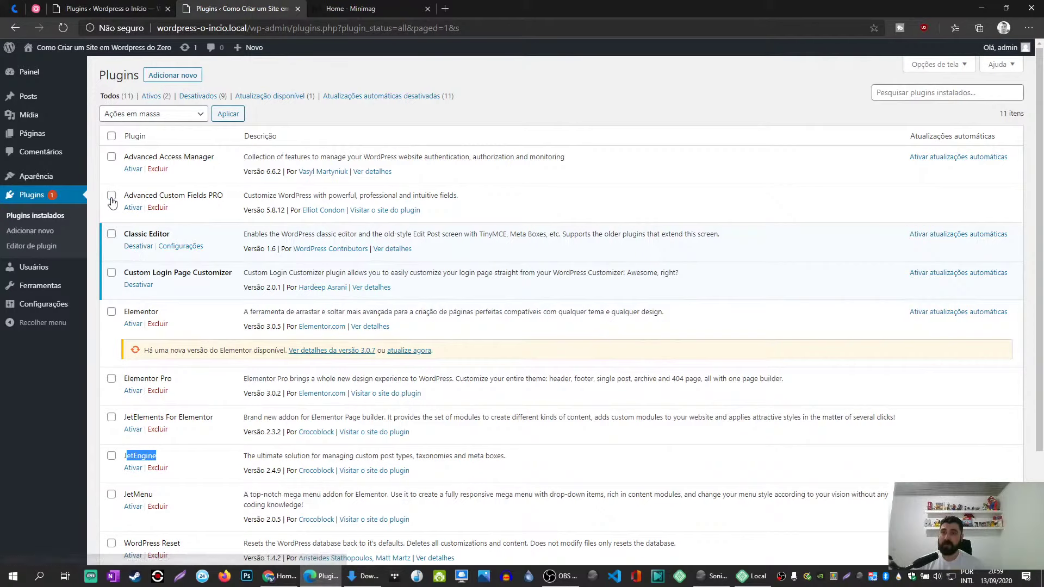
{"action": "scroll", "coordinate": [130, 304], "scroll_direction": "down", "scroll_amount": 3}
{"action": "left_click", "coordinate": [112, 174]}
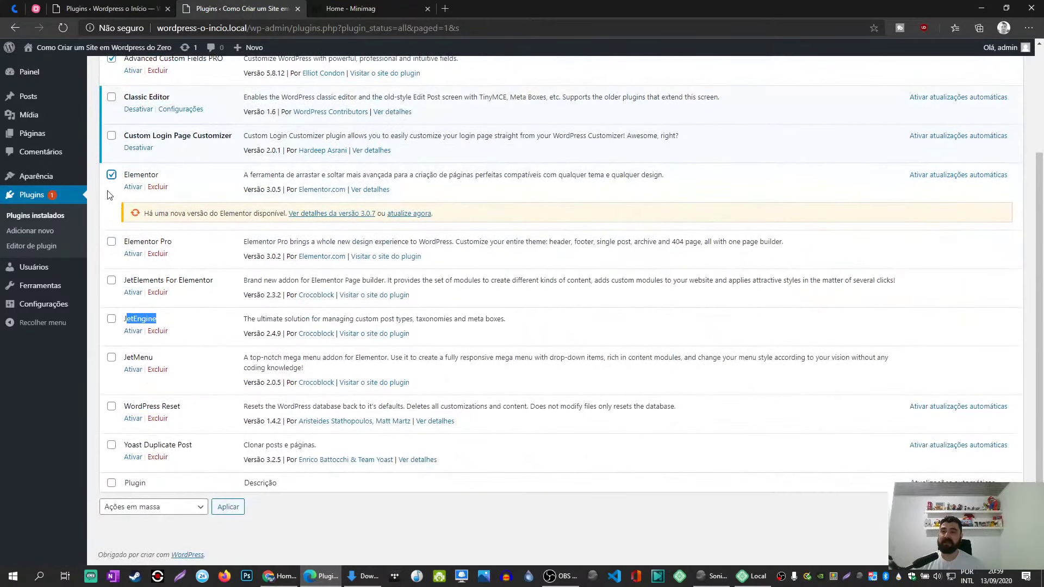
{"action": "left_click", "coordinate": [112, 242]}
{"action": "left_click", "coordinate": [111, 280]}
{"action": "left_click", "coordinate": [111, 318]}
{"action": "left_click", "coordinate": [111, 357]}
{"action": "left_click", "coordinate": [112, 407]}
{"action": "left_click", "coordinate": [112, 406]}
{"action": "left_click", "coordinate": [182, 511]}
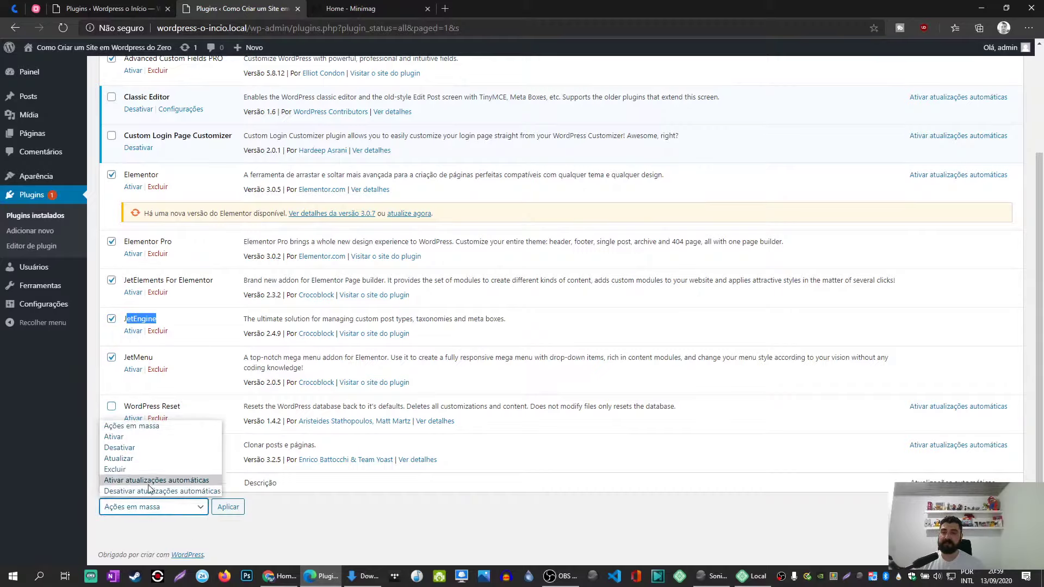
{"action": "left_click", "coordinate": [139, 439]}
{"action": "scroll", "coordinate": [214, 470], "scroll_direction": "up", "scroll_amount": 3}
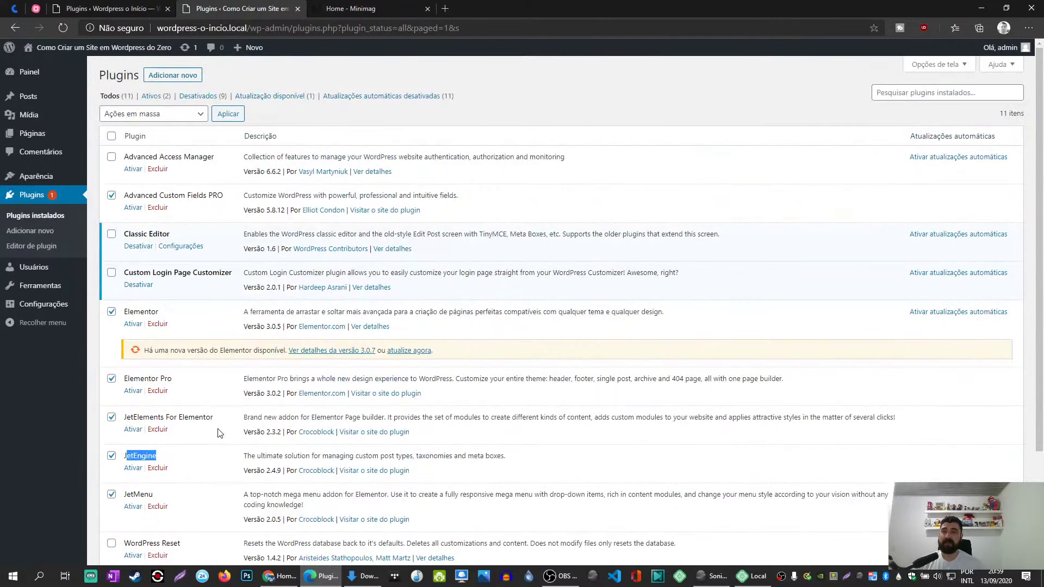
{"action": "scroll", "coordinate": [216, 426], "scroll_direction": "down", "scroll_amount": 3}
{"action": "left_click", "coordinate": [225, 507]}
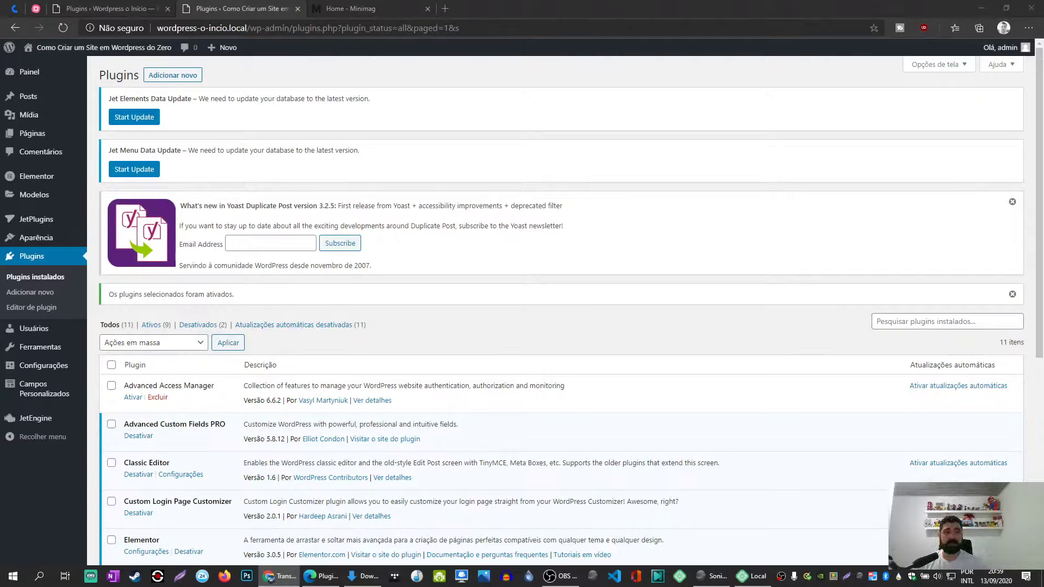
Dismiss the Yoast Duplicate Post notice and run the Jet Elements and Jet Menu data updates.
{"action": "left_click", "coordinate": [1012, 202]}
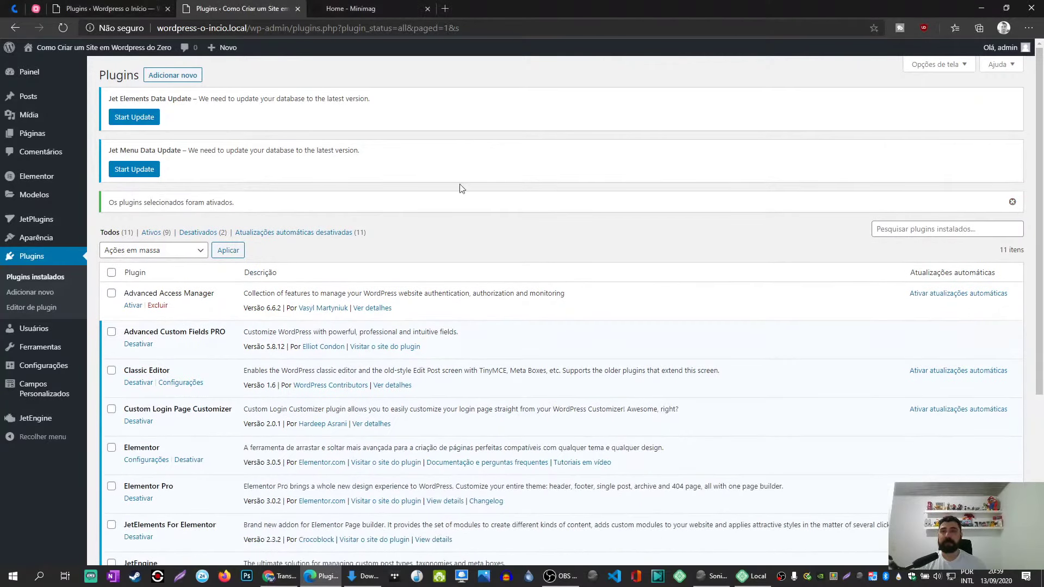
{"action": "left_click", "coordinate": [132, 117]}
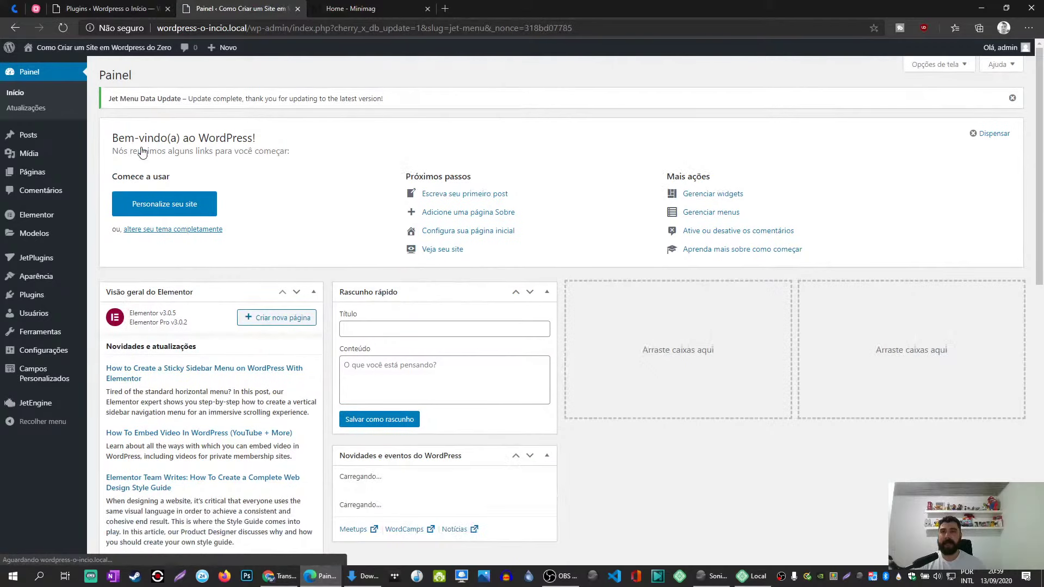
Dismiss the dashboard's welcome panel and move the WordPress news and events box into the third column.
{"action": "left_click", "coordinate": [982, 134]}
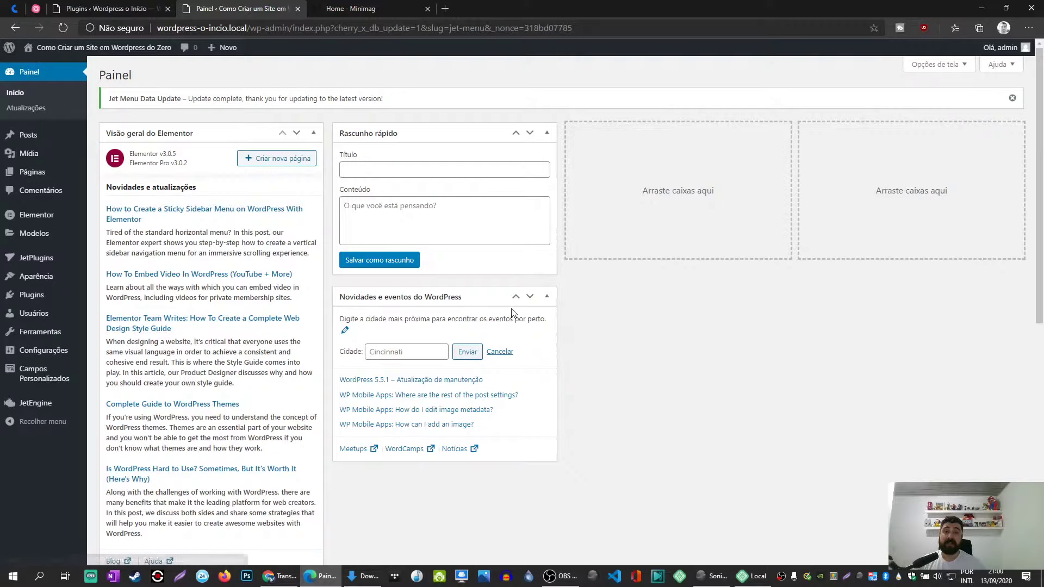
{"action": "left_click", "coordinate": [529, 298]}
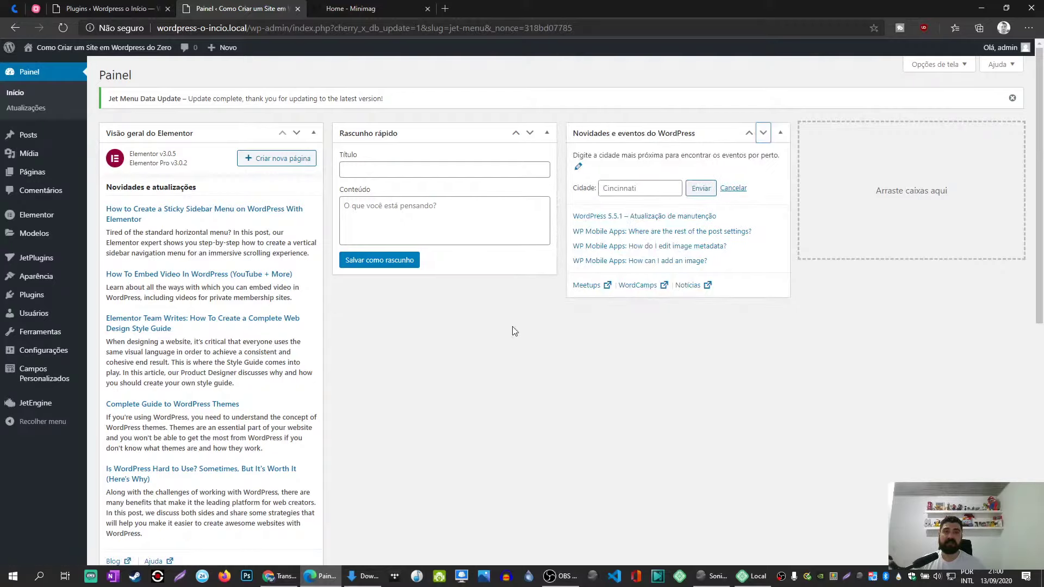
{"action": "scroll", "coordinate": [394, 343], "scroll_direction": "down", "scroll_amount": 5}
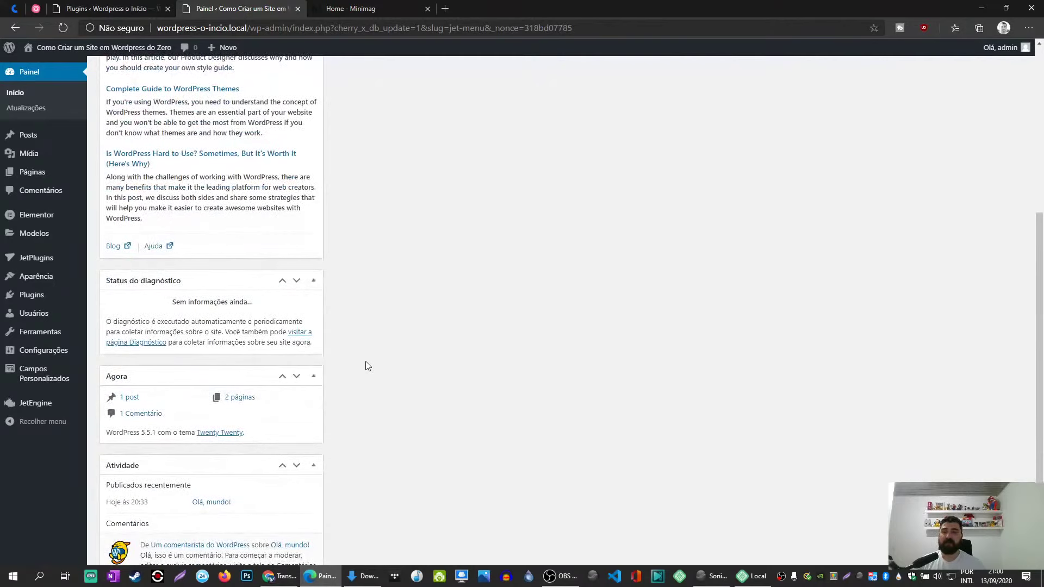
{"action": "scroll", "coordinate": [478, 302], "scroll_direction": "up", "scroll_amount": 5}
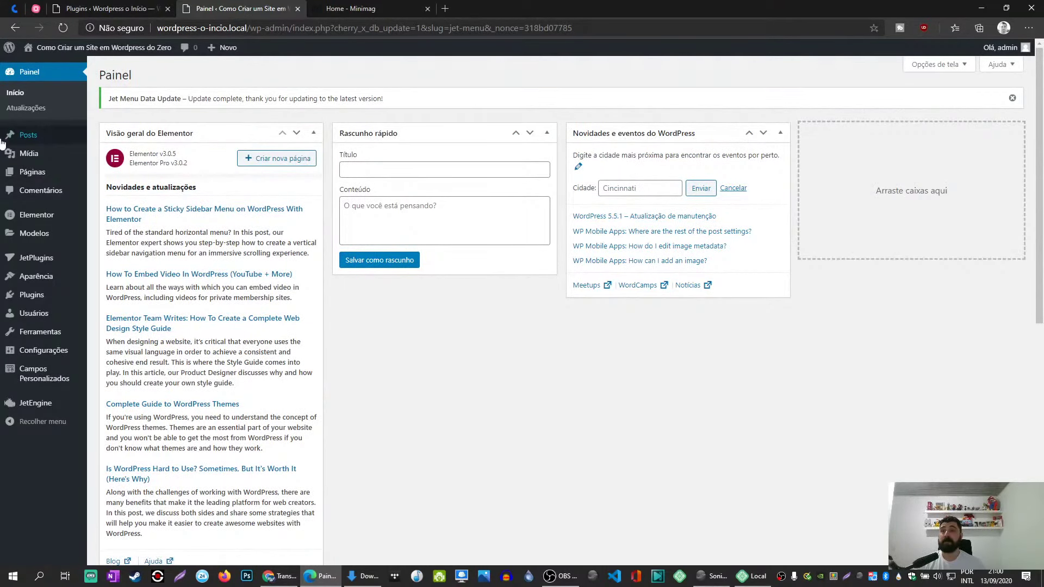
{"action": "mouse_move", "coordinate": [73, 233]}
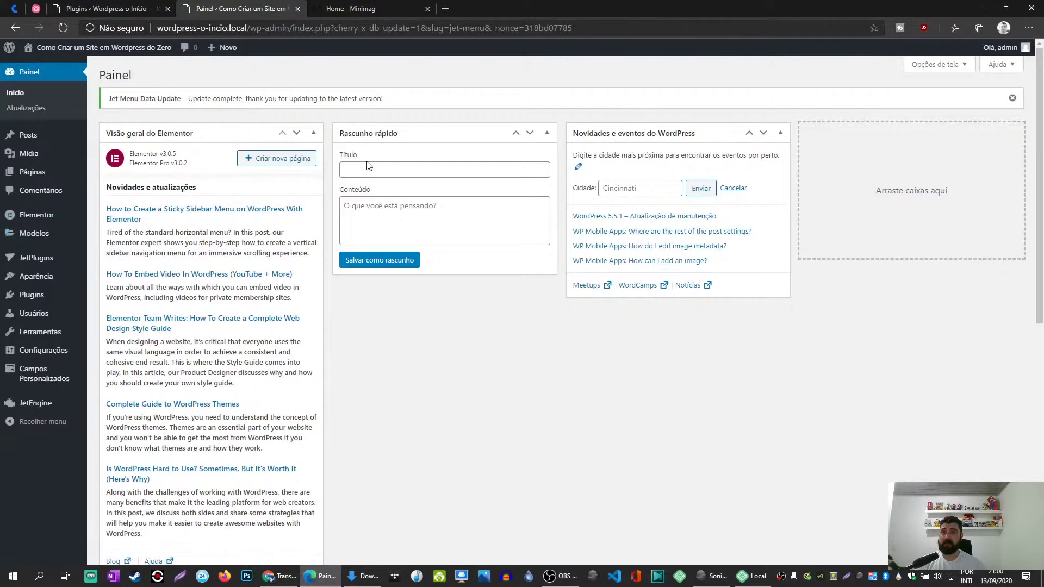
Switch to the Minimag demo site and examine the home page's header, slider, post grid and pagination.
{"action": "left_click", "coordinate": [348, 9]}
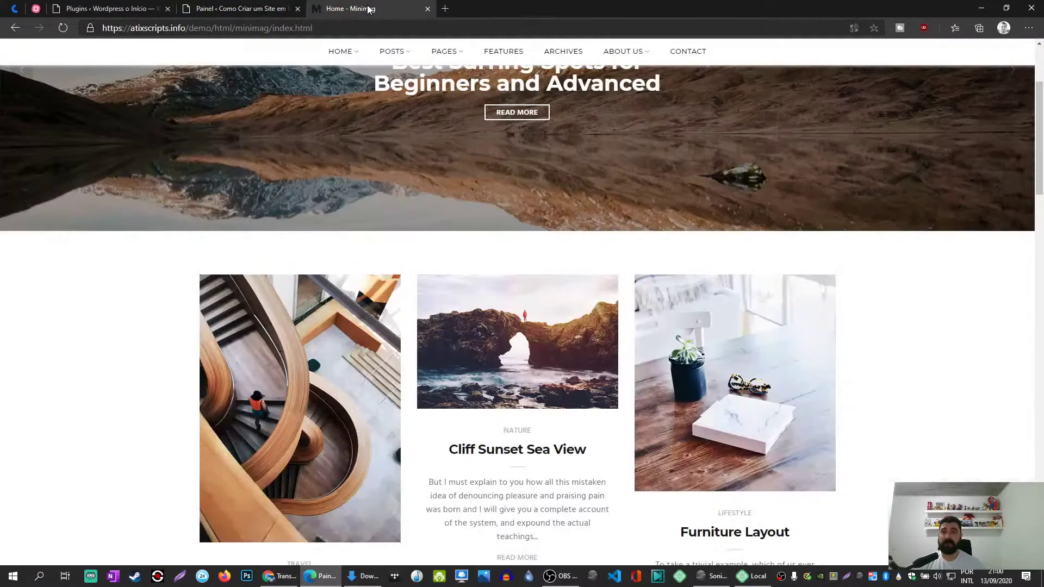
{"action": "scroll", "coordinate": [414, 287], "scroll_direction": "up", "scroll_amount": 4}
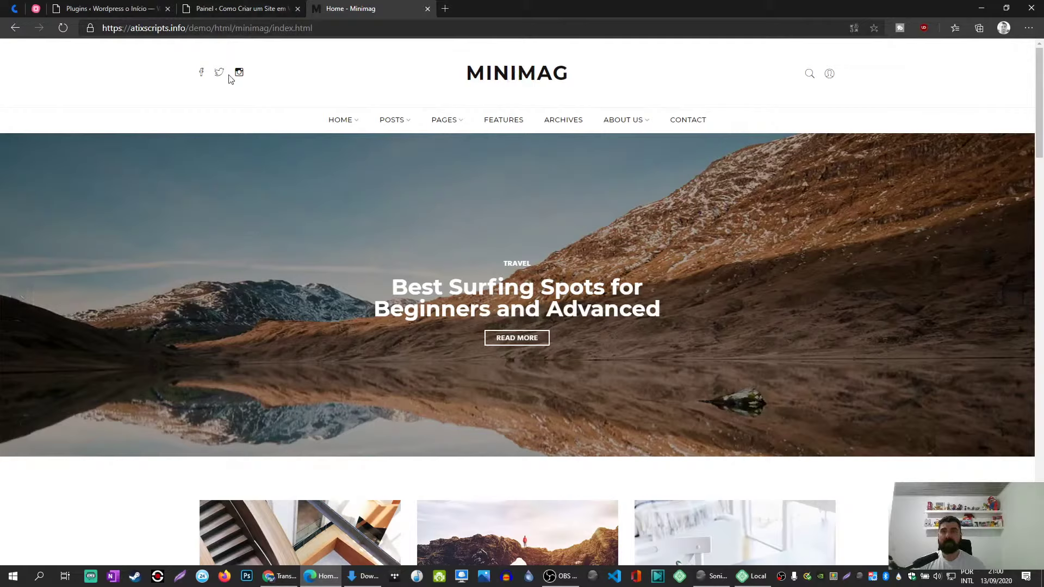
{"action": "left_click", "coordinate": [829, 75]}
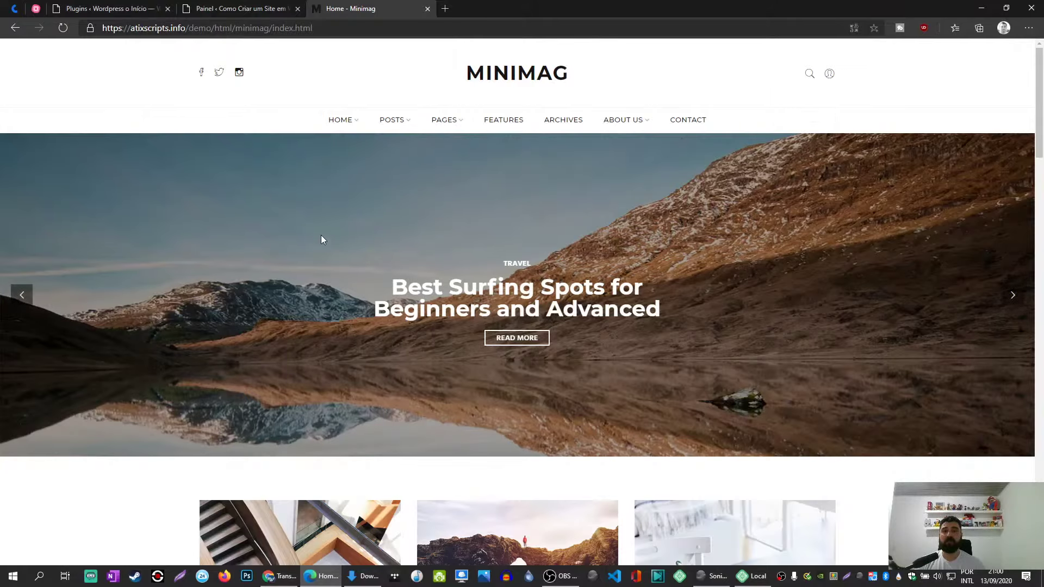
{"action": "scroll", "coordinate": [321, 239], "scroll_direction": "down", "scroll_amount": 8}
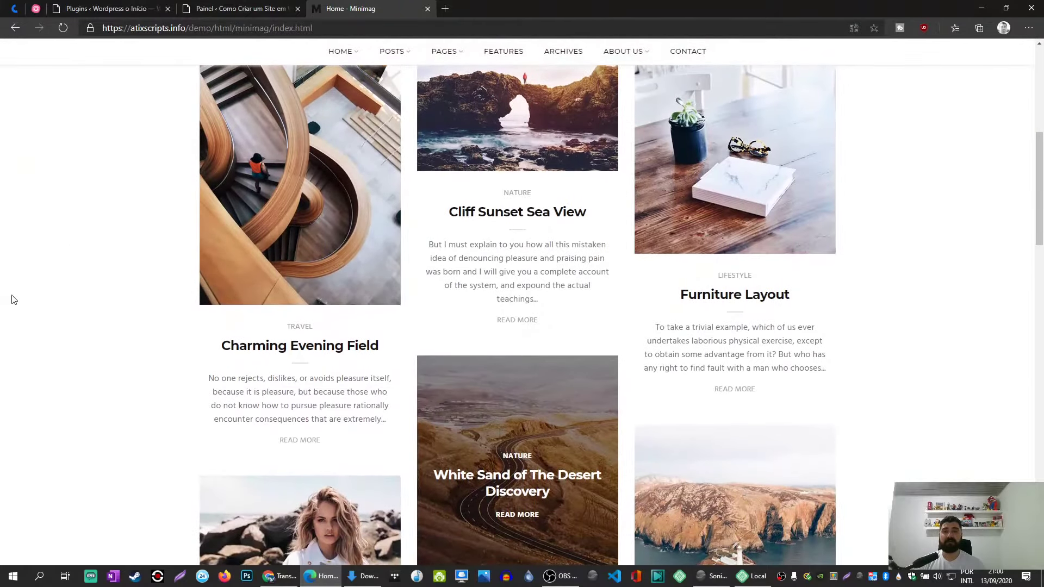
{"action": "scroll", "coordinate": [13, 300], "scroll_direction": "down", "scroll_amount": 15}
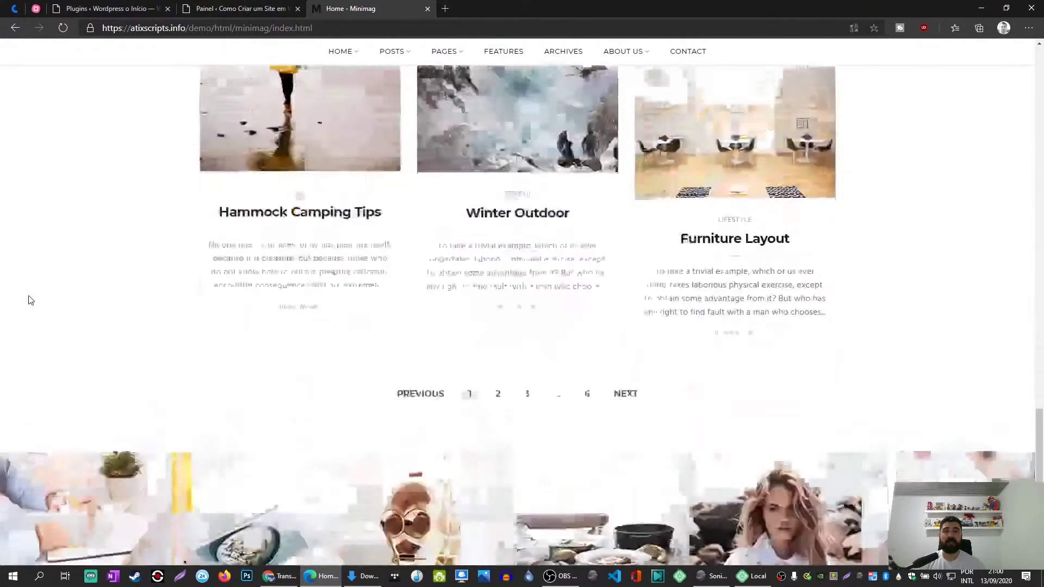
Examine the rest of the Minimag home page, including the post grid, pagination, image strip and social links in the footer.
{"action": "scroll", "coordinate": [28, 295], "scroll_direction": "down", "scroll_amount": 3}
{"action": "scroll", "coordinate": [47, 257], "scroll_direction": "up", "scroll_amount": 15}
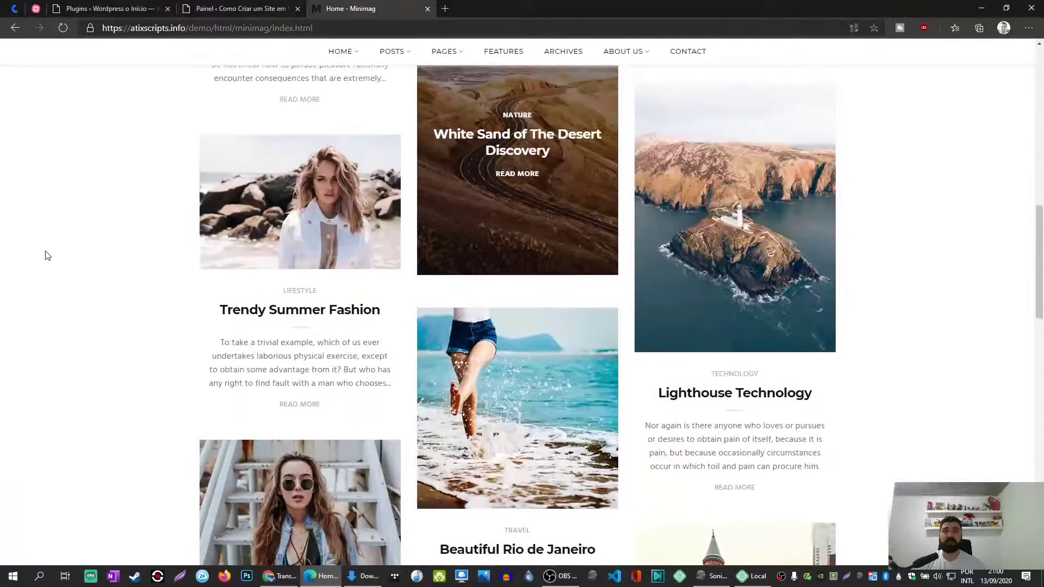
{"action": "scroll", "coordinate": [46, 255], "scroll_direction": "up", "scroll_amount": 4}
{"action": "scroll", "coordinate": [47, 256], "scroll_direction": "down", "scroll_amount": 15}
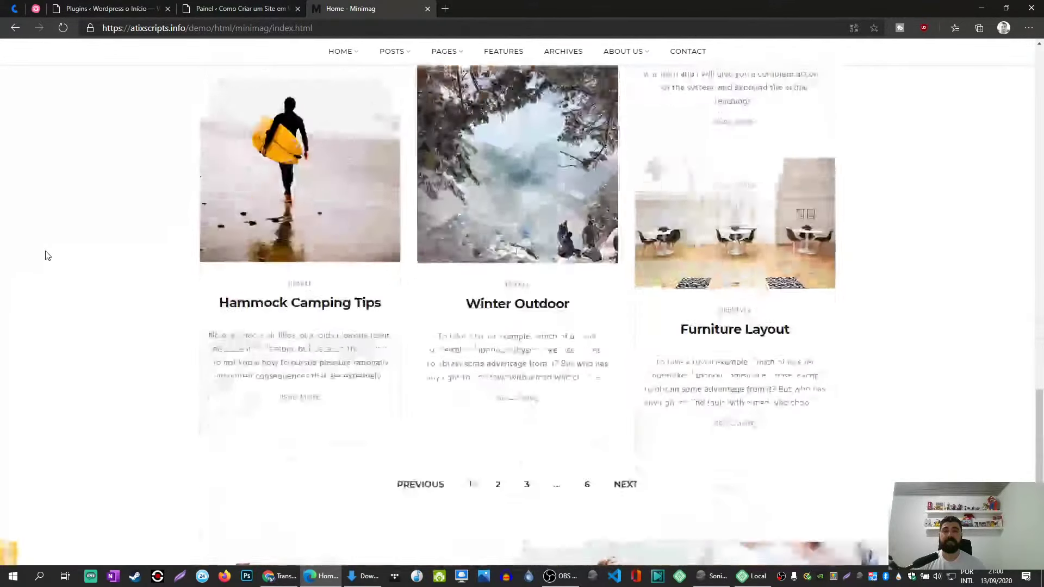
{"action": "scroll", "coordinate": [47, 255], "scroll_direction": "down", "scroll_amount": 5}
{"action": "scroll", "coordinate": [47, 256], "scroll_direction": "up", "scroll_amount": 10}
{"action": "scroll", "coordinate": [47, 256], "scroll_direction": "down", "scroll_amount": 3}
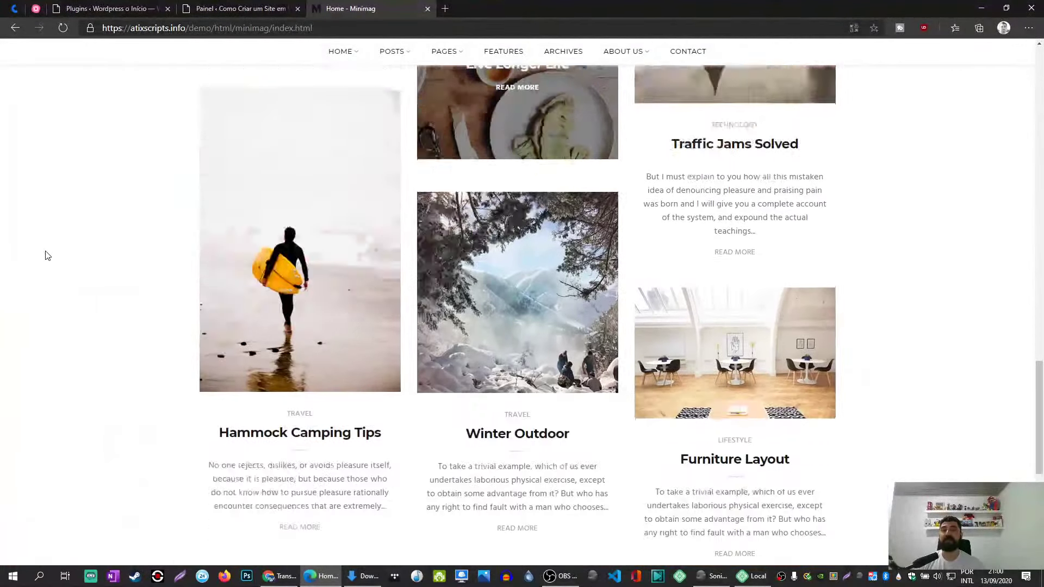
{"action": "scroll", "coordinate": [45, 256], "scroll_direction": "down", "scroll_amount": 6}
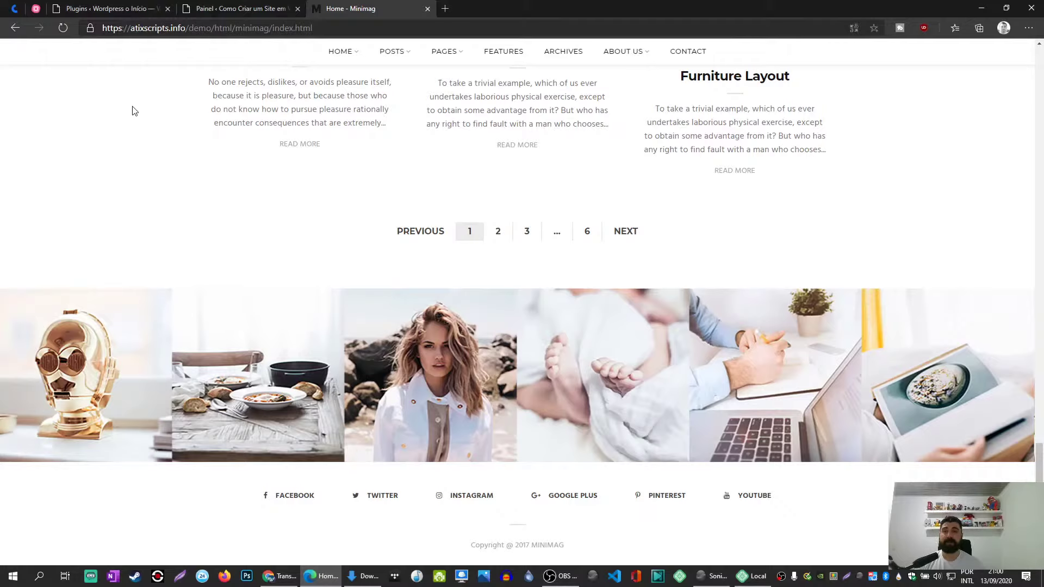
{"action": "scroll", "coordinate": [134, 154], "scroll_direction": "up", "scroll_amount": 15}
{"action": "scroll", "coordinate": [119, 131], "scroll_direction": "up", "scroll_amount": 2}
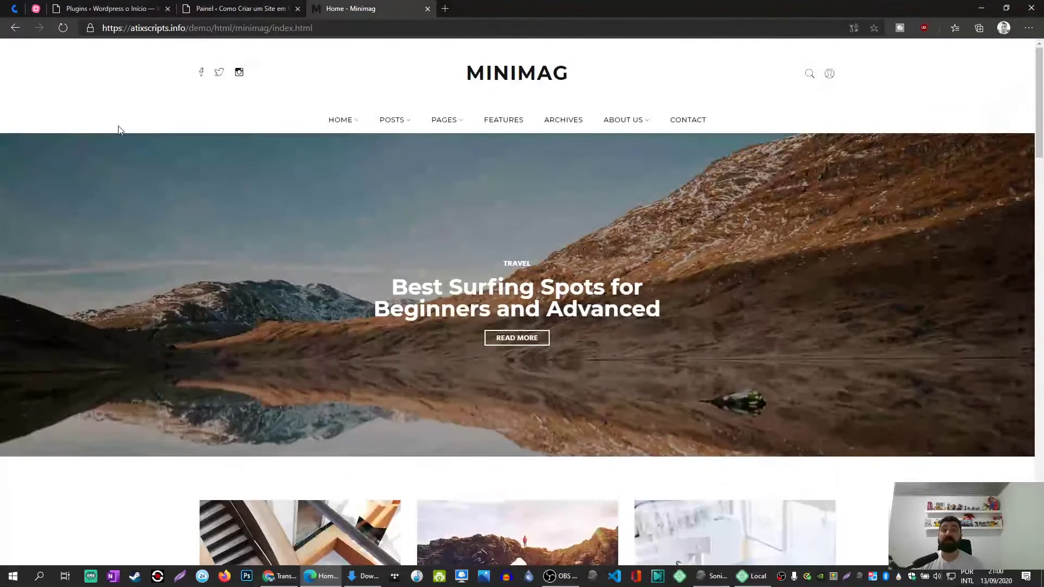
Open the WordPress customizer's site identity settings to check the required site icon size, and launch Photoshop.
{"action": "left_click", "coordinate": [213, 9]}
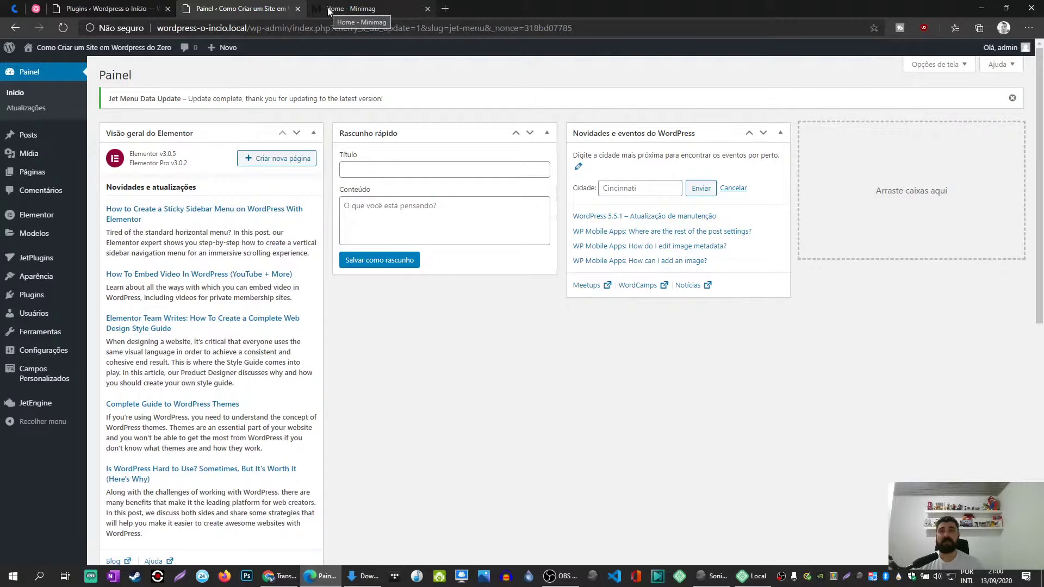
{"action": "mouse_move", "coordinate": [37, 281]}
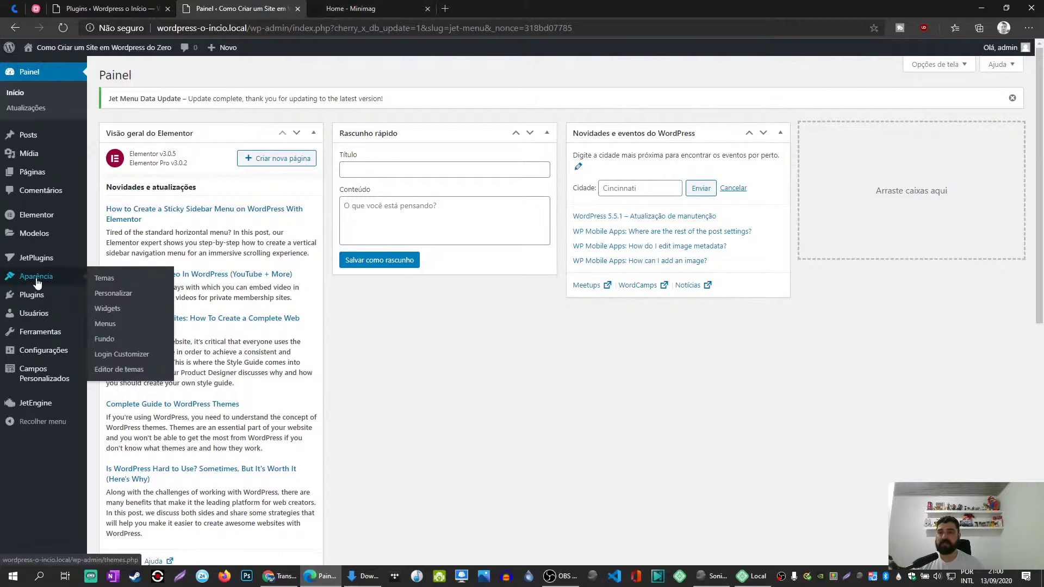
{"action": "left_click", "coordinate": [118, 294]}
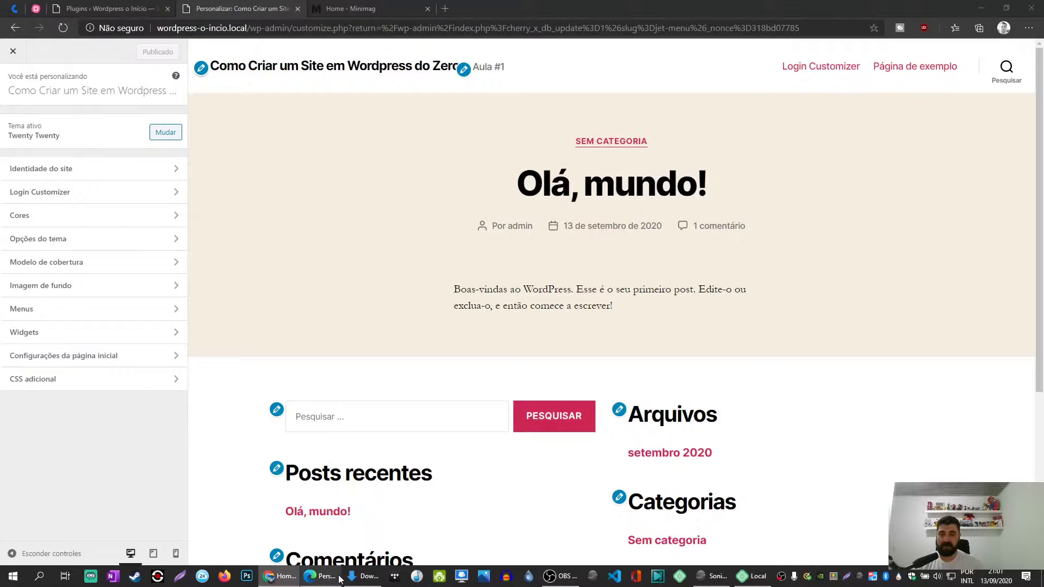
{"action": "left_click", "coordinate": [247, 578]}
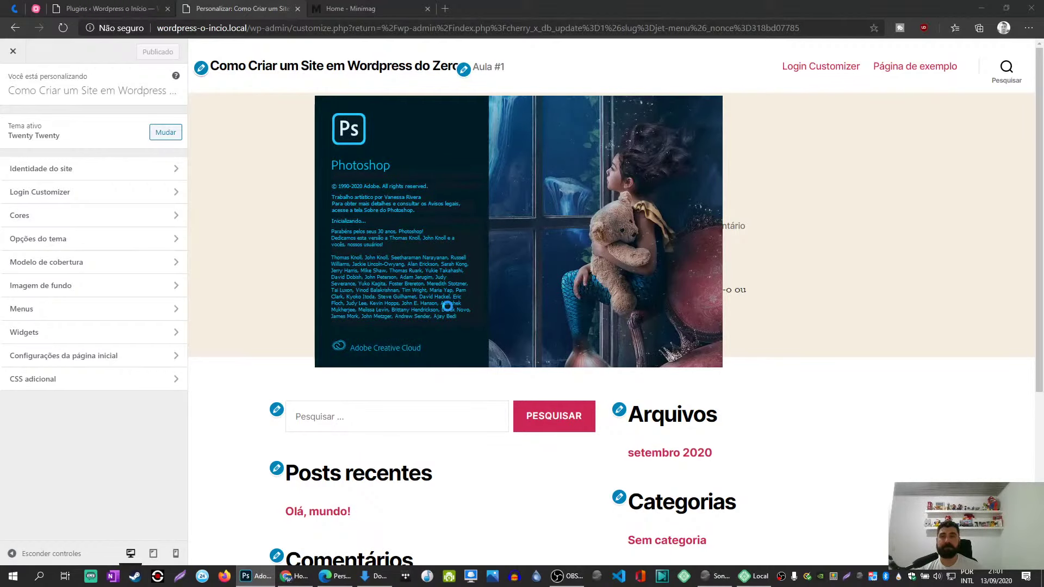
{"action": "left_click", "coordinate": [213, 5]}
{"action": "left_click", "coordinate": [50, 170]}
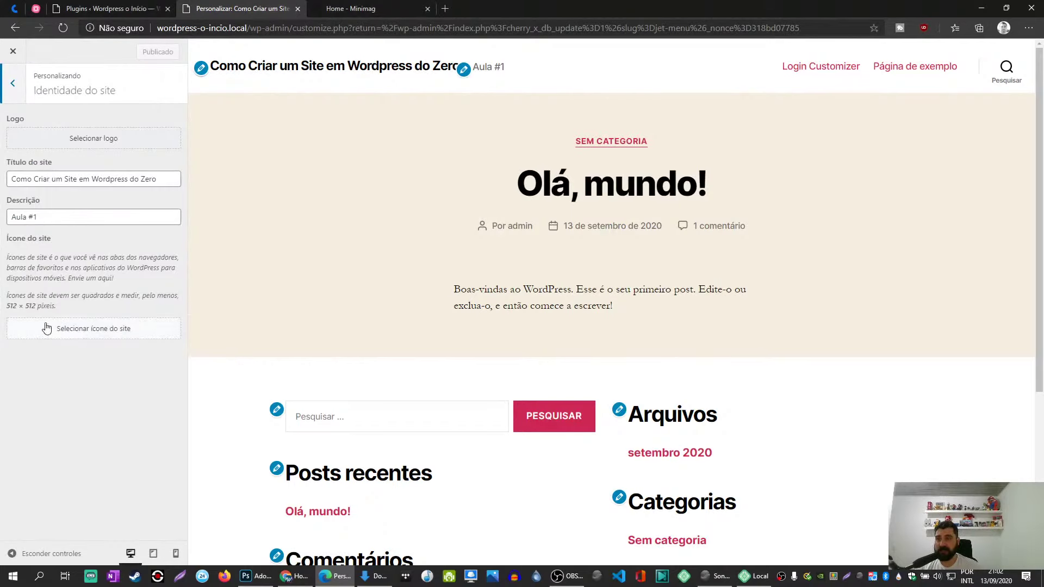
{"action": "left_click_drag", "start_coordinate": [8, 303], "coordinate": [62, 308]}
{"action": "left_click", "coordinate": [64, 308]}
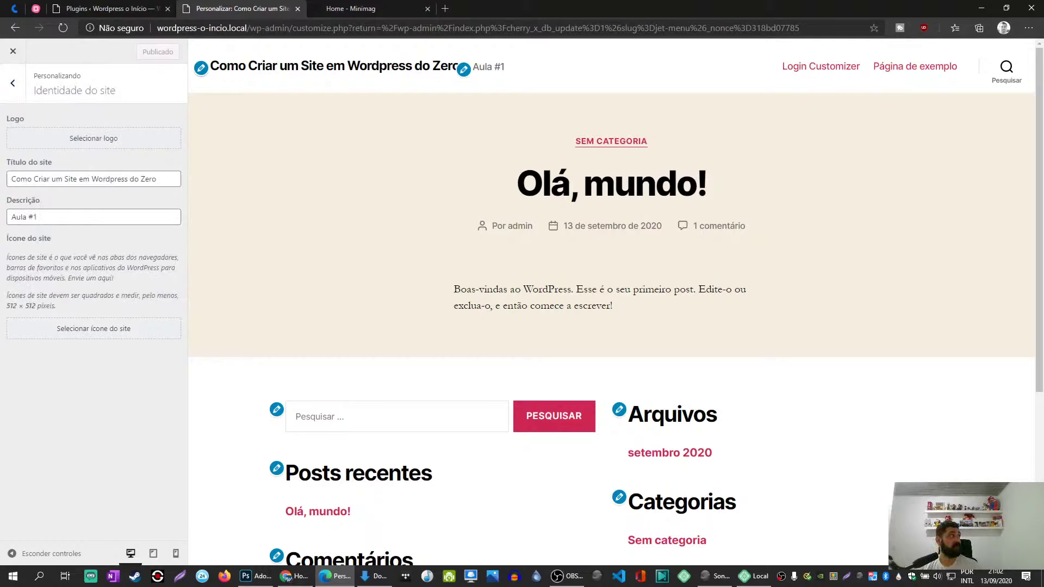
Switch to Photoshop and open the downloaded logo.png.
{"action": "key", "text": "alt+Tab"}
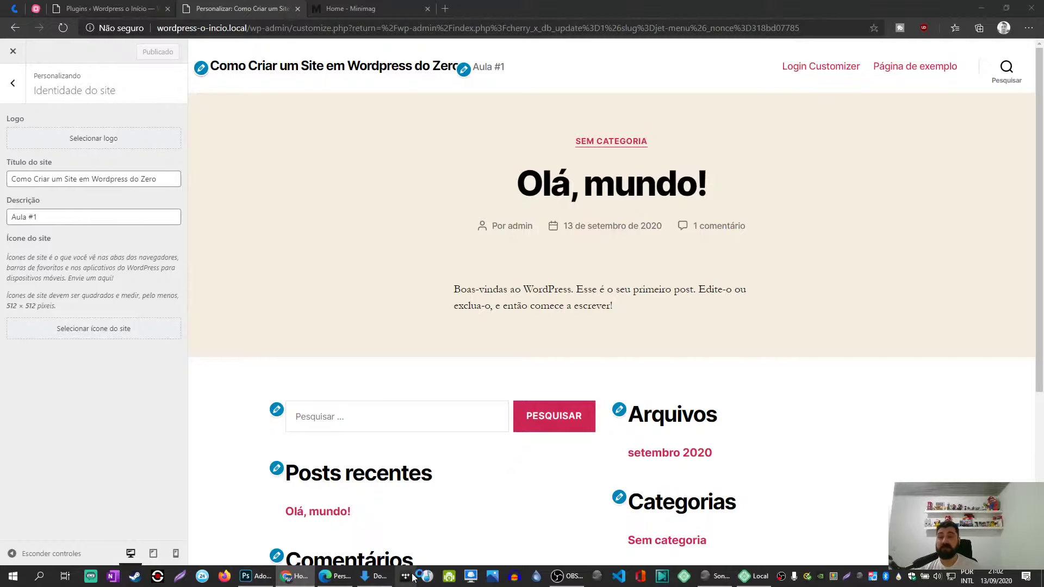
{"action": "left_click", "coordinate": [253, 577]}
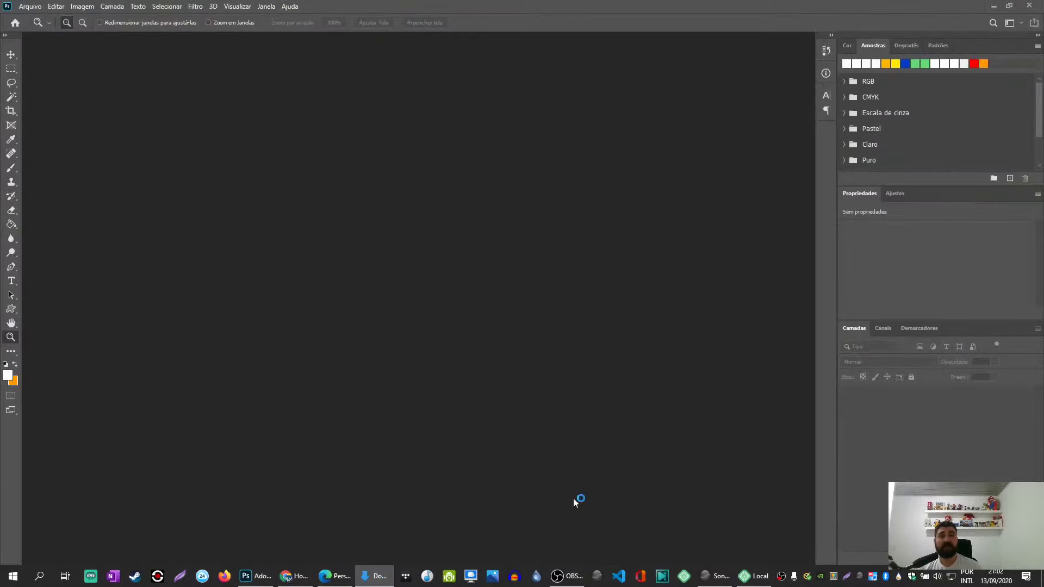
{"action": "left_click_drag", "start_coordinate": [375, 576], "coordinate": [255, 296]}
{"action": "left_click", "coordinate": [574, 258]}
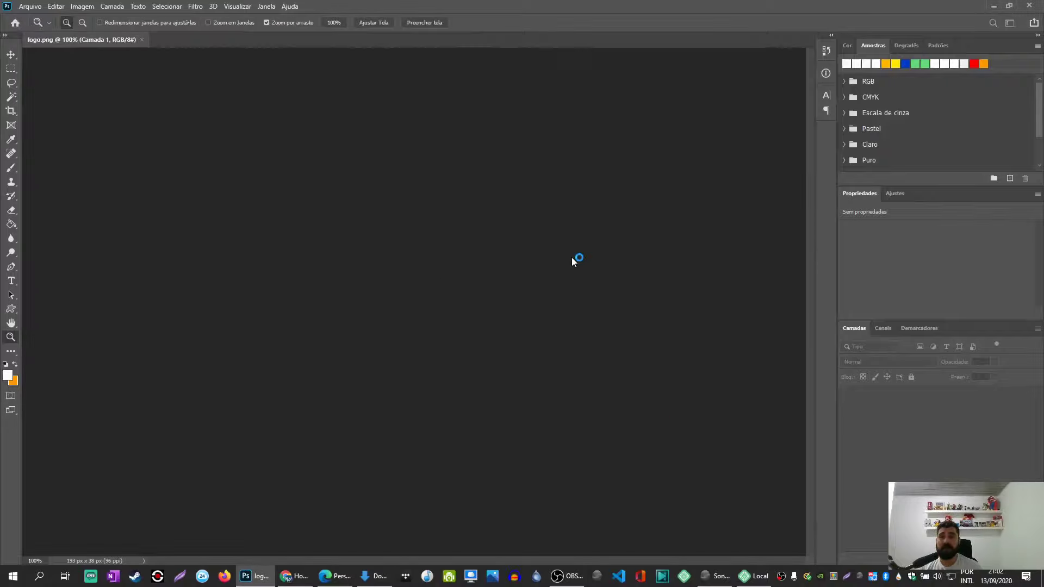
Crop the MINIMAG logo to its first letter M, about 41 by 38 px.
{"action": "left_click_drag", "start_coordinate": [362, 314], "coordinate": [435, 335]}
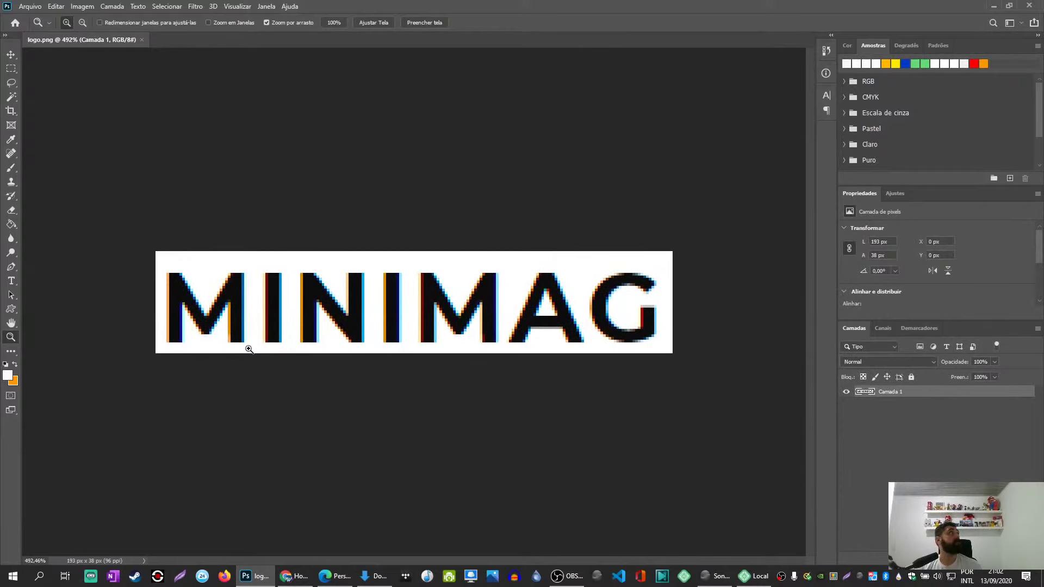
{"action": "key", "text": "m"}
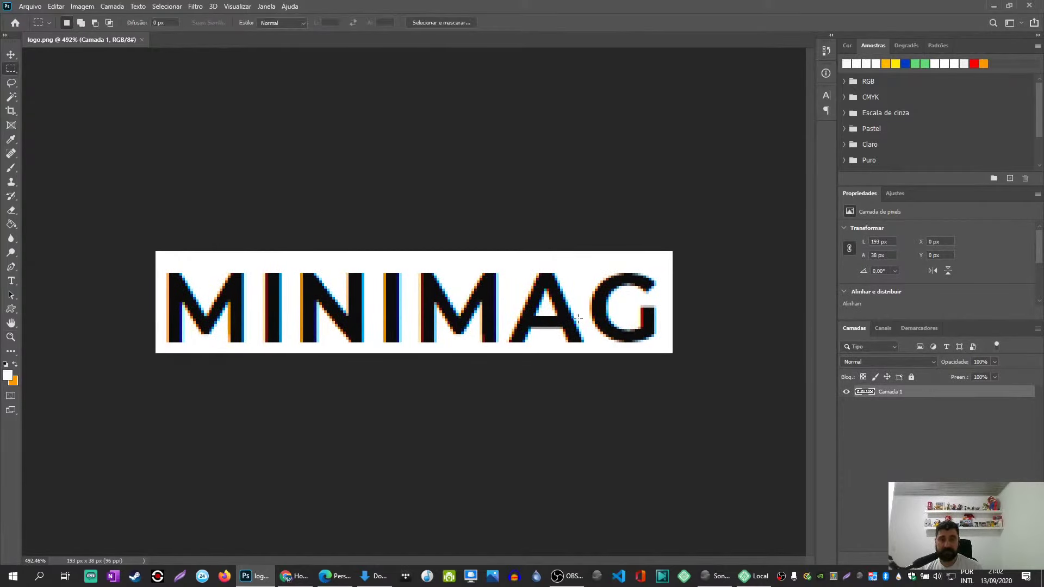
{"action": "left_click_drag", "start_coordinate": [133, 208], "coordinate": [702, 429]}
{"action": "key", "text": "c"}
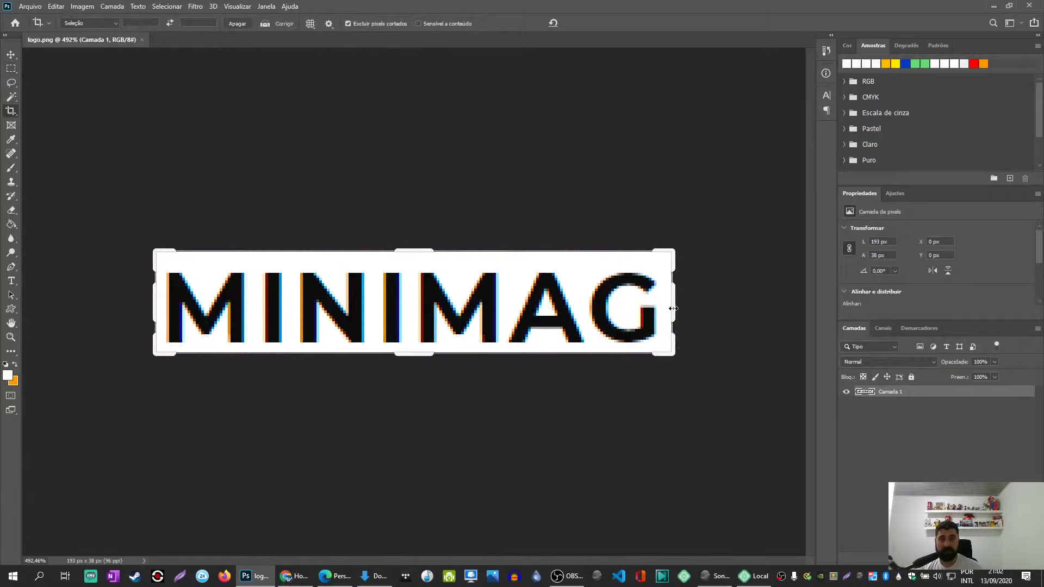
{"action": "left_click_drag", "start_coordinate": [673, 308], "coordinate": [470, 306]}
{"action": "key", "text": "Return"}
{"action": "key", "text": "z"}
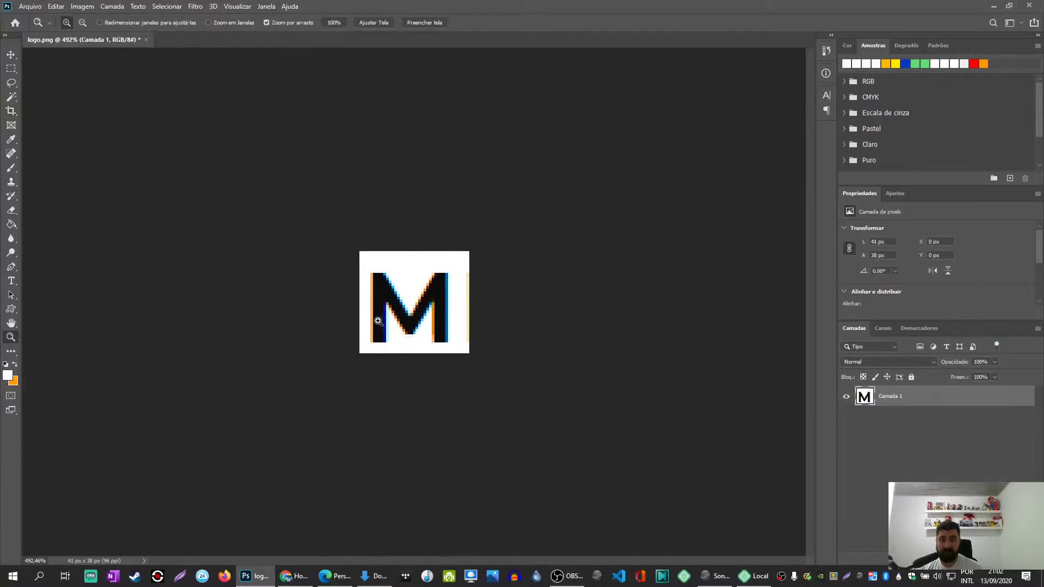
Crop off the sliver of the neighbouring letter beside the M, making the canvas 39 px wide.
{"action": "left_click_drag", "start_coordinate": [381, 310], "coordinate": [409, 326]}
{"action": "key", "text": "v"}
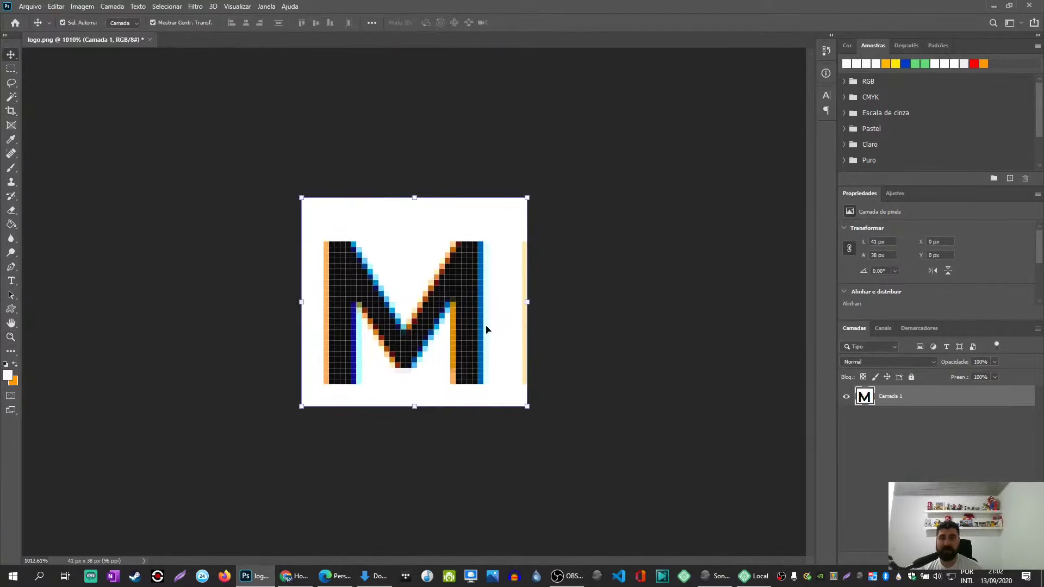
{"action": "mouse_move", "coordinate": [527, 301]}
{"action": "left_mouse_down"}
{"action": "mouse_move", "coordinate": [514, 301]}
{"action": "mouse_move", "coordinate": [523, 305]}
{"action": "left_mouse_up"}
{"action": "key", "text": "Escape"}
{"action": "key", "text": "c"}
{"action": "key", "text": "Return"}
{"action": "key", "text": "v"}
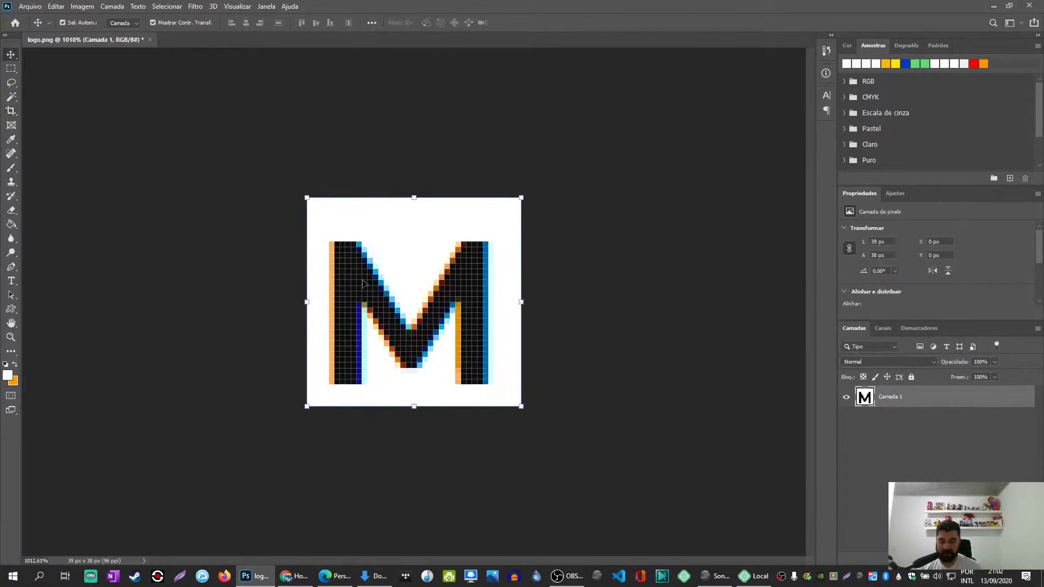
Delete the white background around the M with the Magic Wand, shift the letter 1 px across and 2 px up, and deselect.
{"action": "key", "text": "w"}
{"action": "left_click", "coordinate": [376, 239]}
{"action": "key", "text": "Delete"}
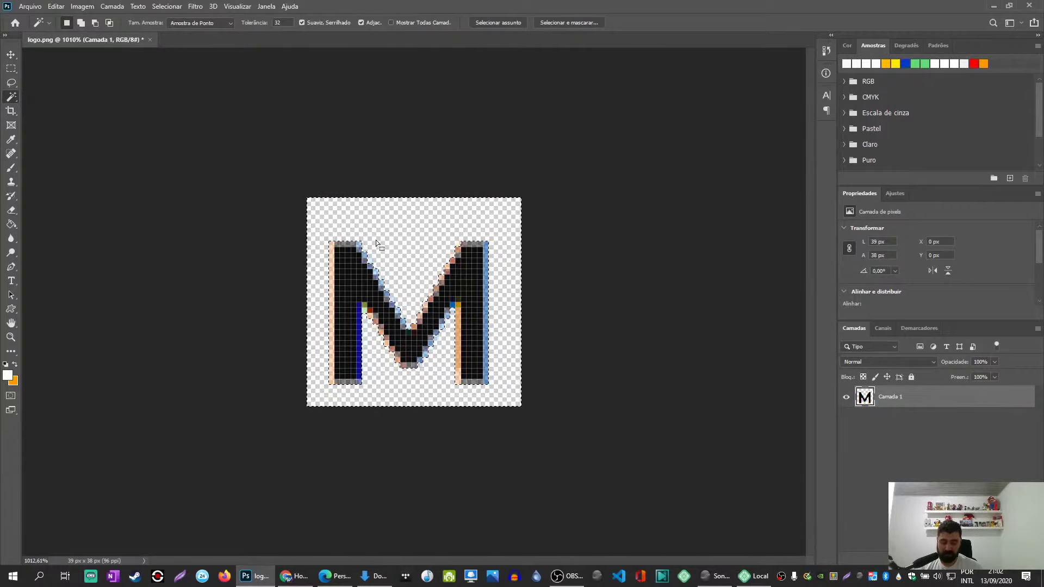
{"action": "key", "text": "v"}
{"action": "left_click_drag", "start_coordinate": [385, 309], "coordinate": [390, 298]}
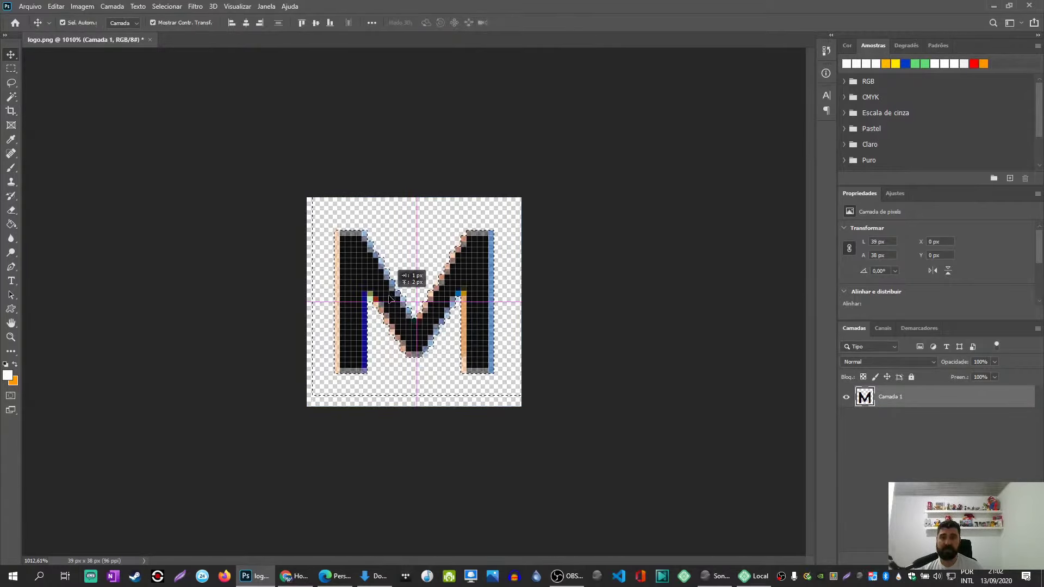
{"action": "left_click", "coordinate": [622, 300]}
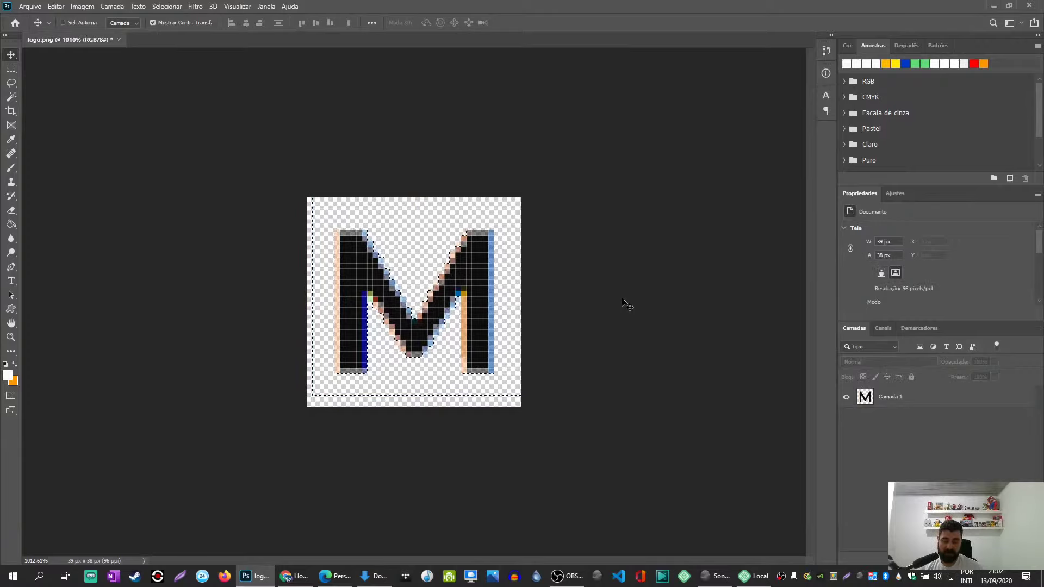
{"action": "key", "text": "ctrl+d"}
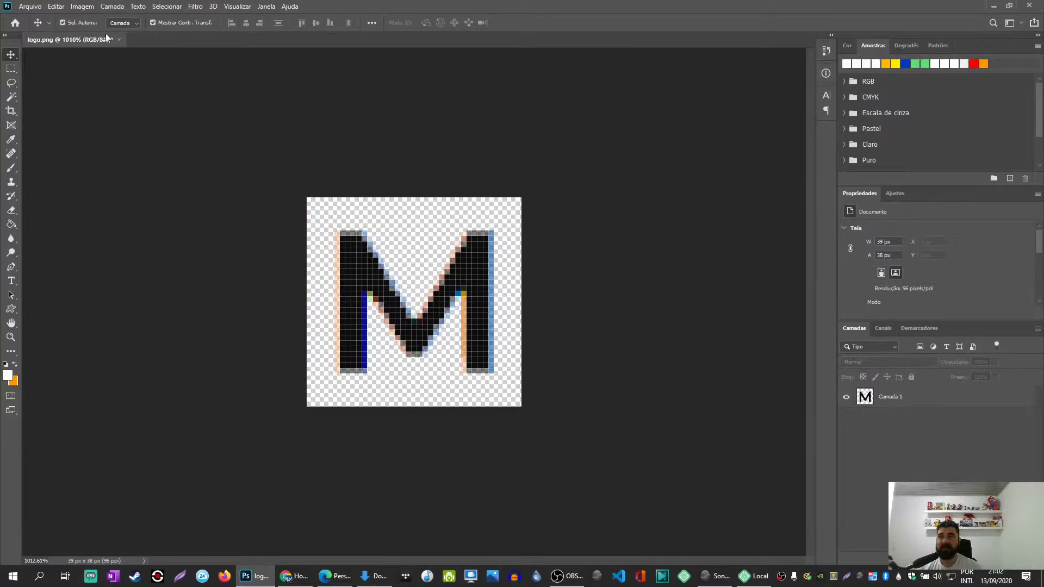
Set the canvas size to 512 by 512 pixels.
{"action": "left_click", "coordinate": [82, 6]}
{"action": "left_click", "coordinate": [109, 97]}
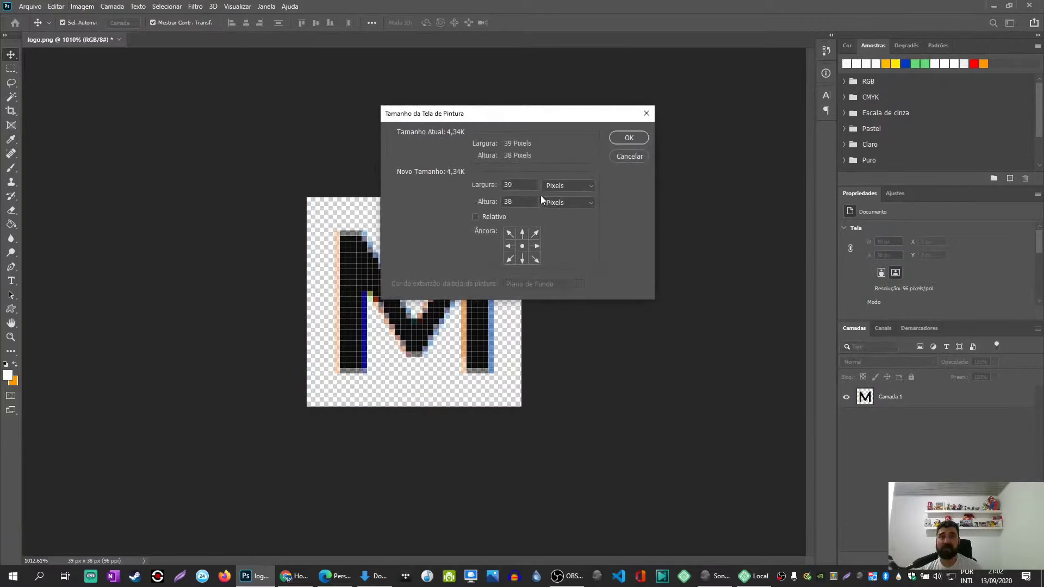
{"action": "type", "text": "512"}
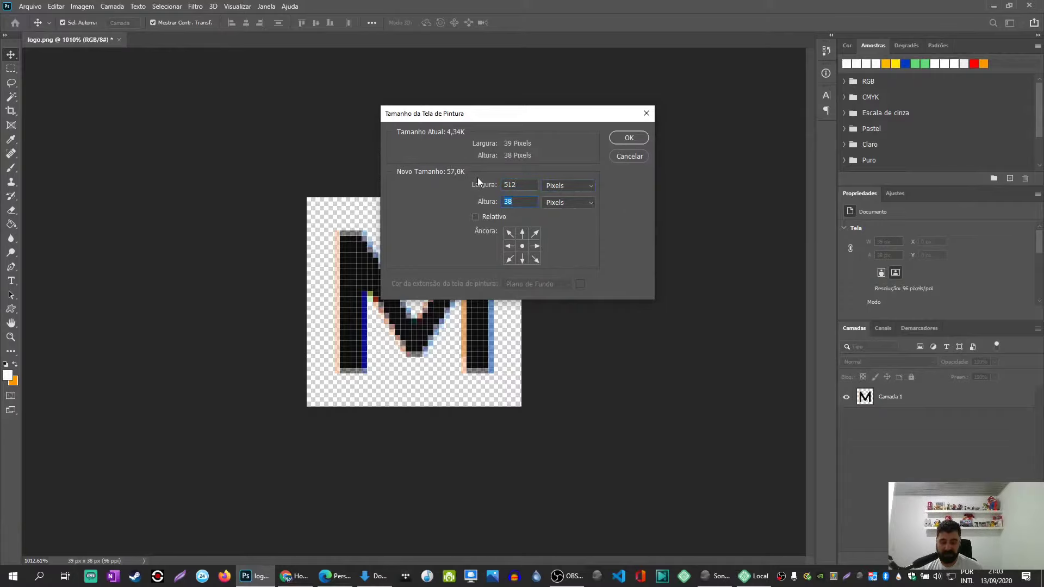
{"action": "type", "text": "512"}
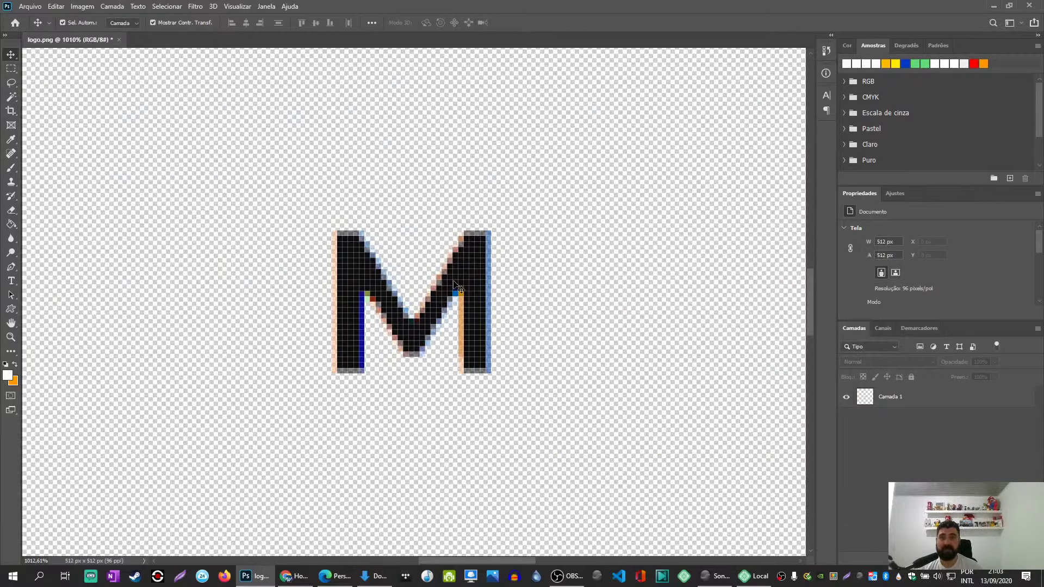
Scale the M up to about 342 by 307 px and center it on the canvas.
{"action": "key", "text": "ctrl+space"}
{"action": "left_click_drag", "start_coordinate": [452, 279], "coordinate": [350, 259]}
{"action": "left_click", "coordinate": [423, 308]}
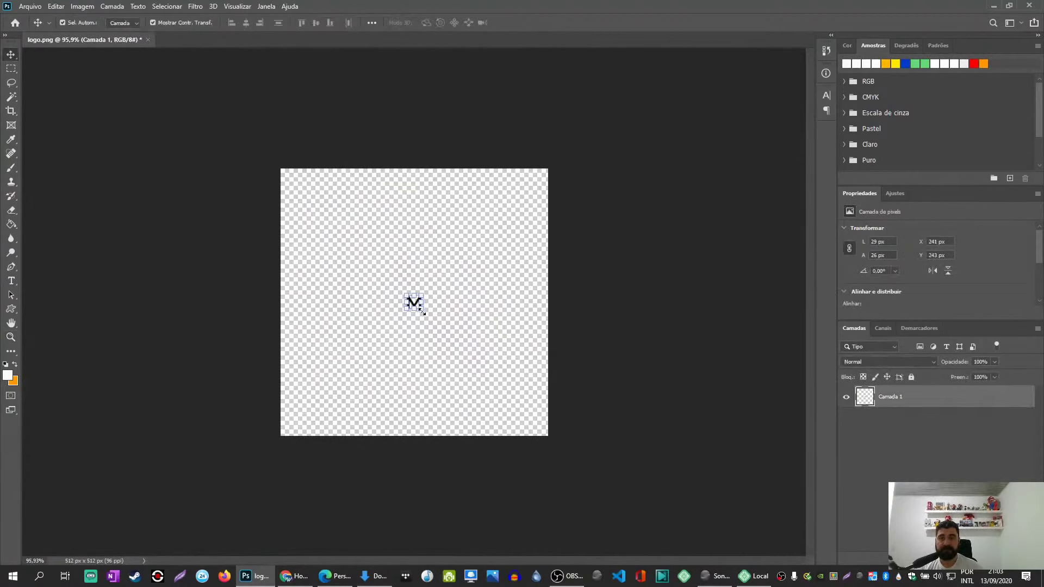
{"action": "left_click_drag", "start_coordinate": [423, 308], "coordinate": [578, 457]}
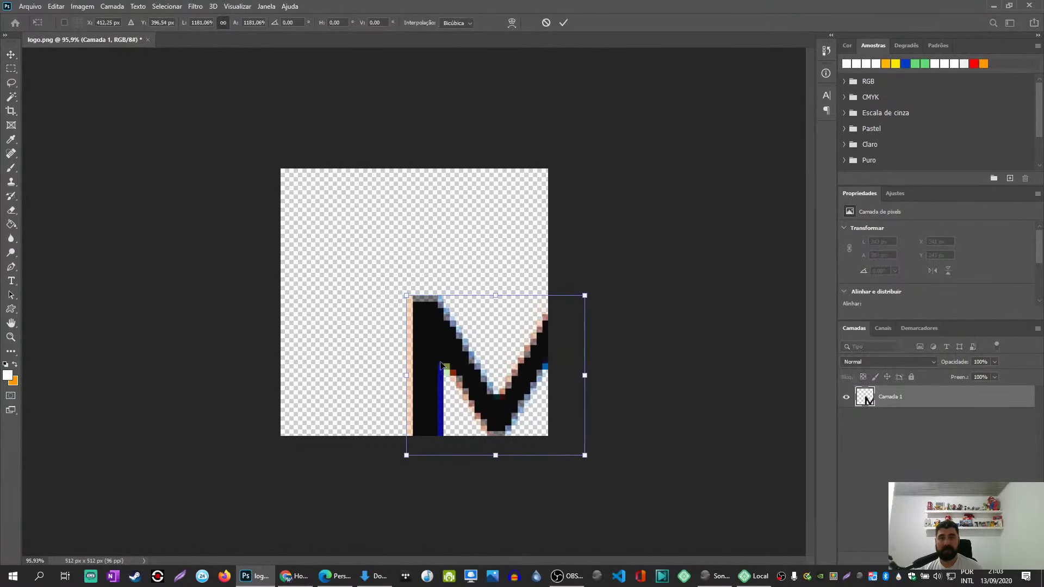
{"action": "left_click_drag", "start_coordinate": [441, 348], "coordinate": [349, 272]}
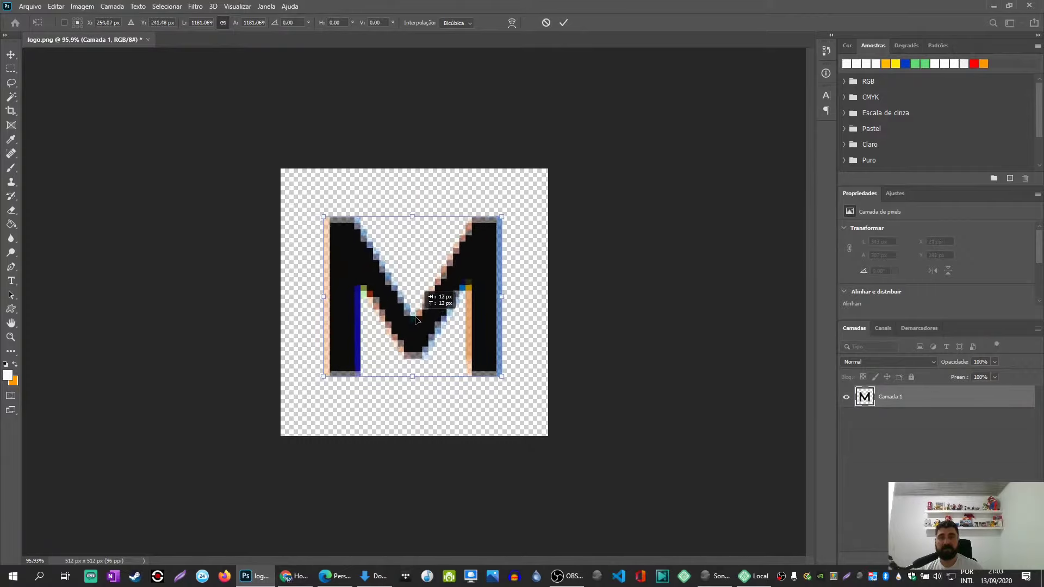
{"action": "left_click_drag", "start_coordinate": [416, 315], "coordinate": [456, 301]}
{"action": "key", "text": "Return"}
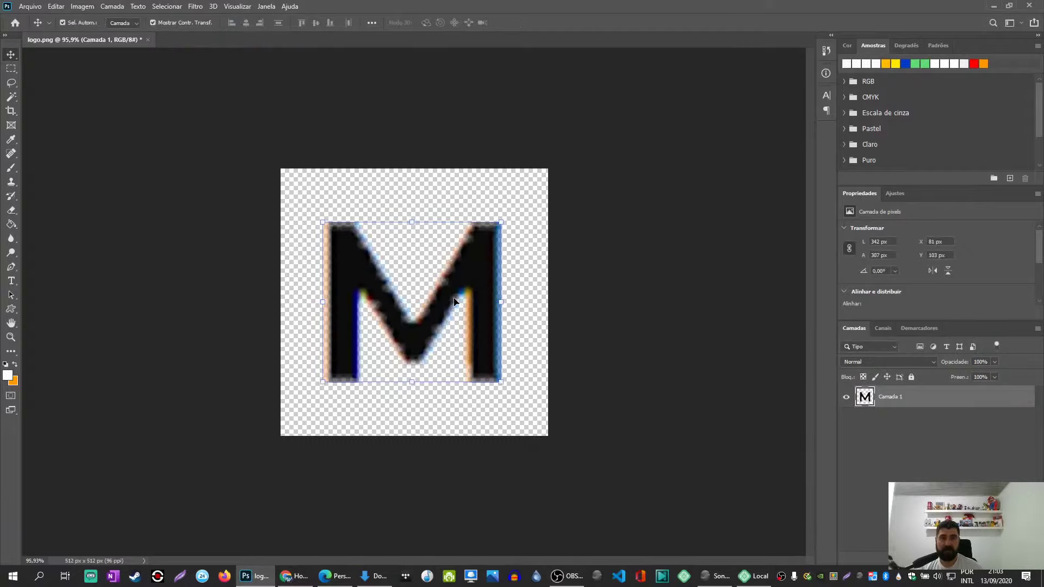
{"action": "left_click", "coordinate": [563, 304]}
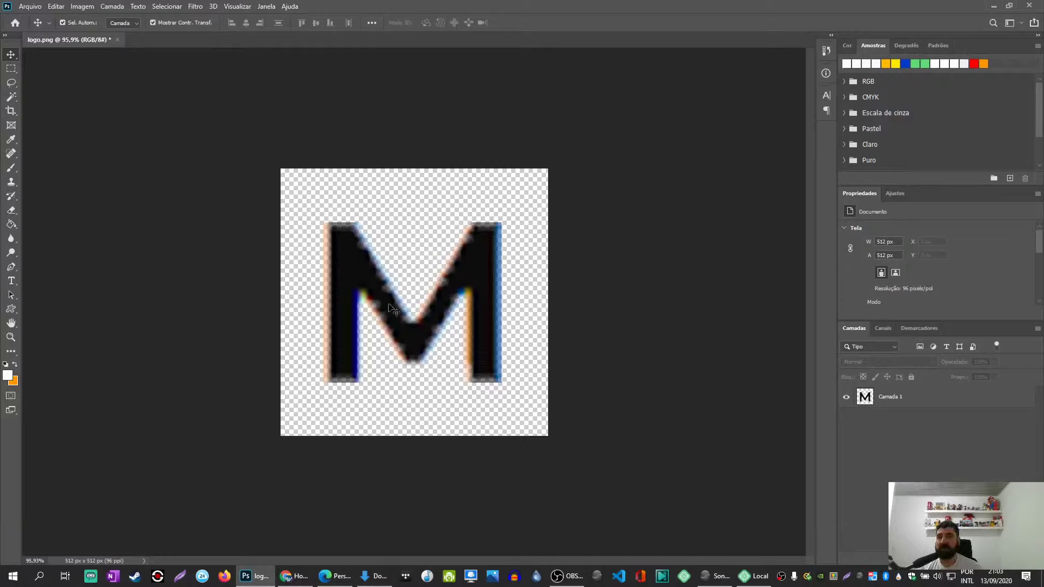
Add a new layer beneath the M and fill it with white using the Paint Bucket.
{"action": "left_click", "coordinate": [1010, 559]}
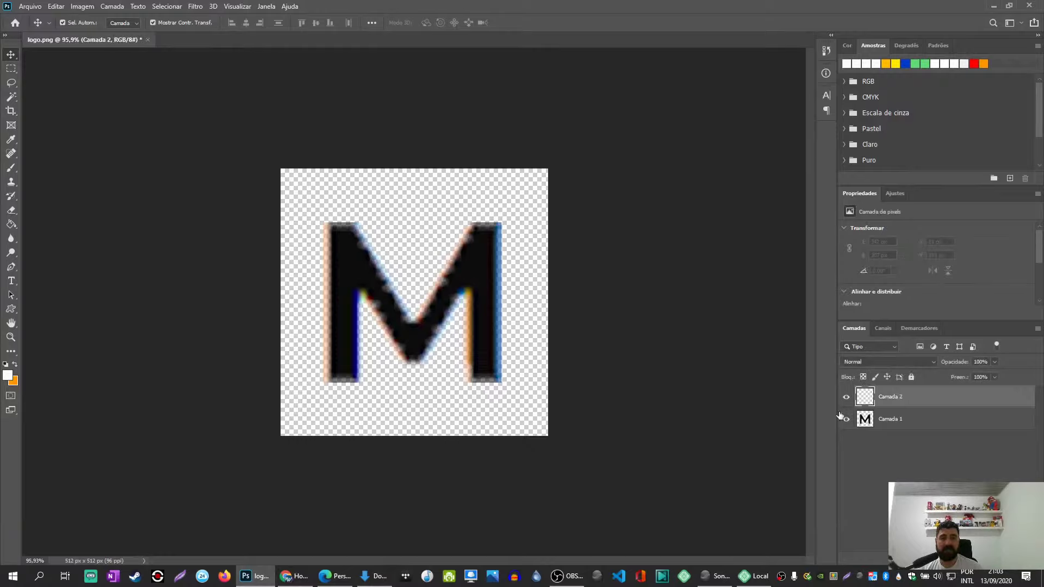
{"action": "left_click_drag", "start_coordinate": [862, 408], "coordinate": [864, 431]}
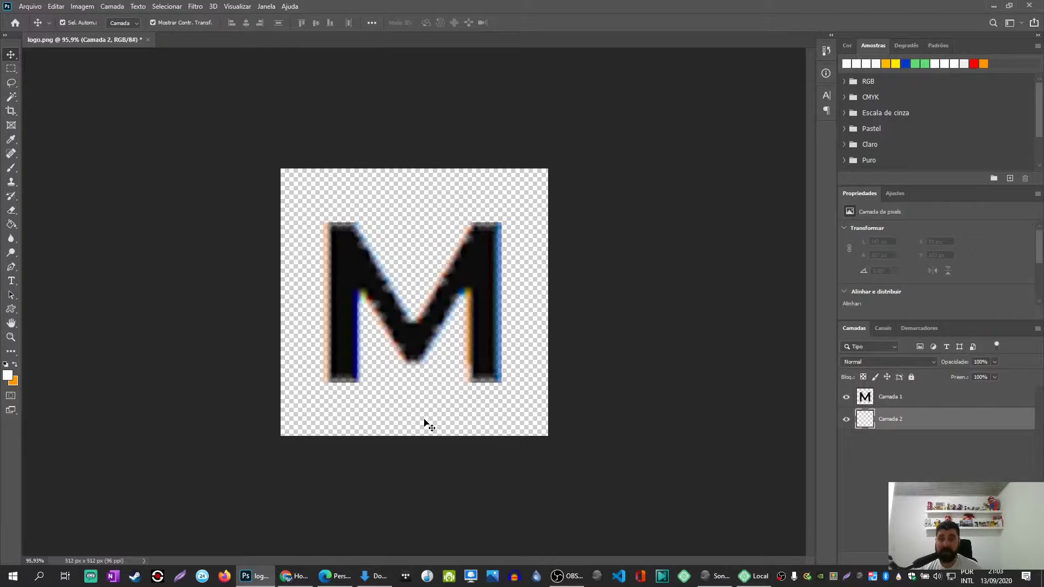
{"action": "key", "text": "g"}
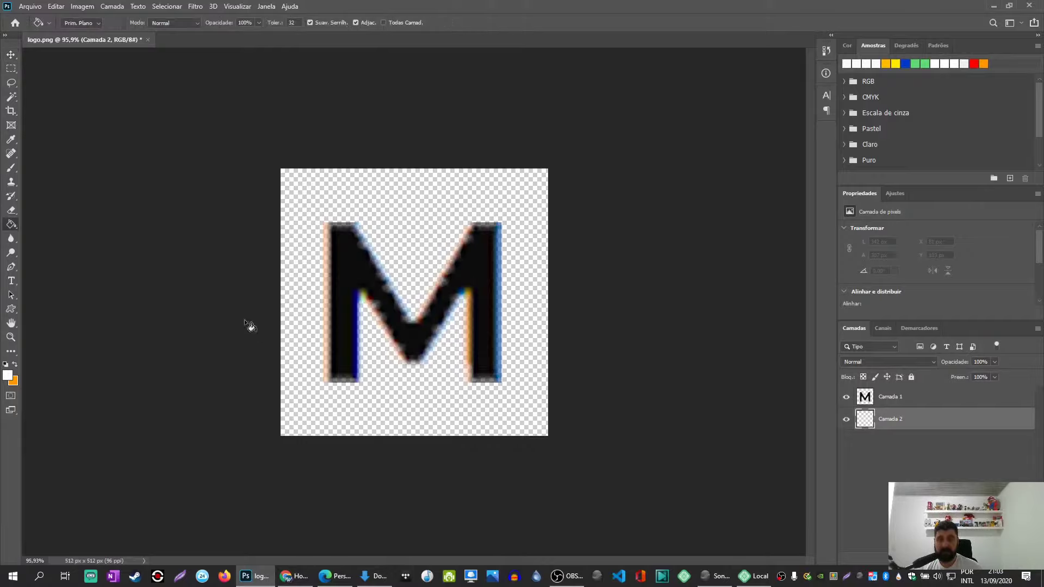
{"action": "left_click", "coordinate": [298, 308]}
{"action": "key", "text": "v"}
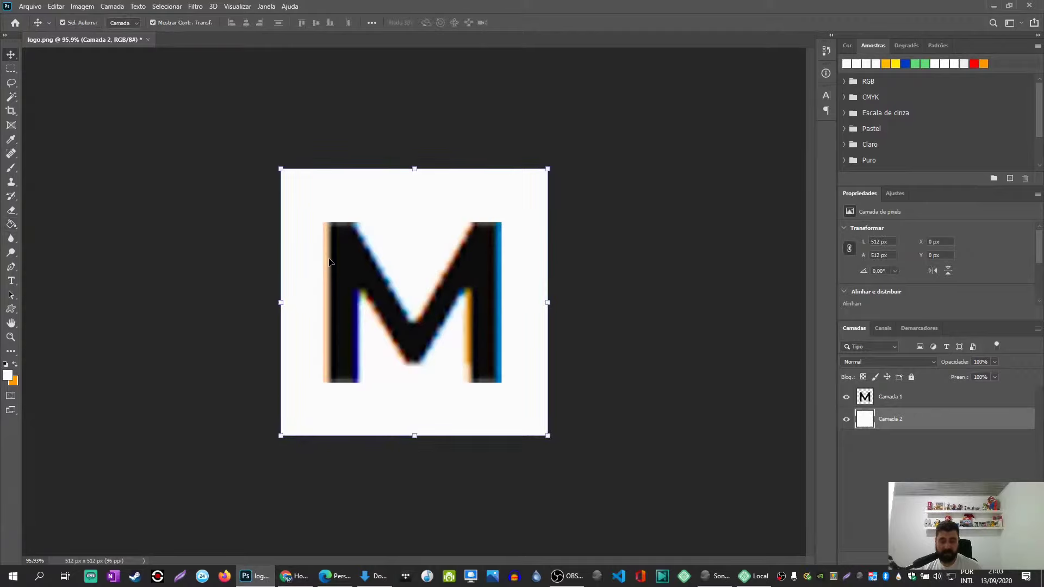
Add a text letter M in Bebas Neue Regular at 39.02 pt, coloring it black and saving the color as a swatch.
{"action": "key", "text": "t"}
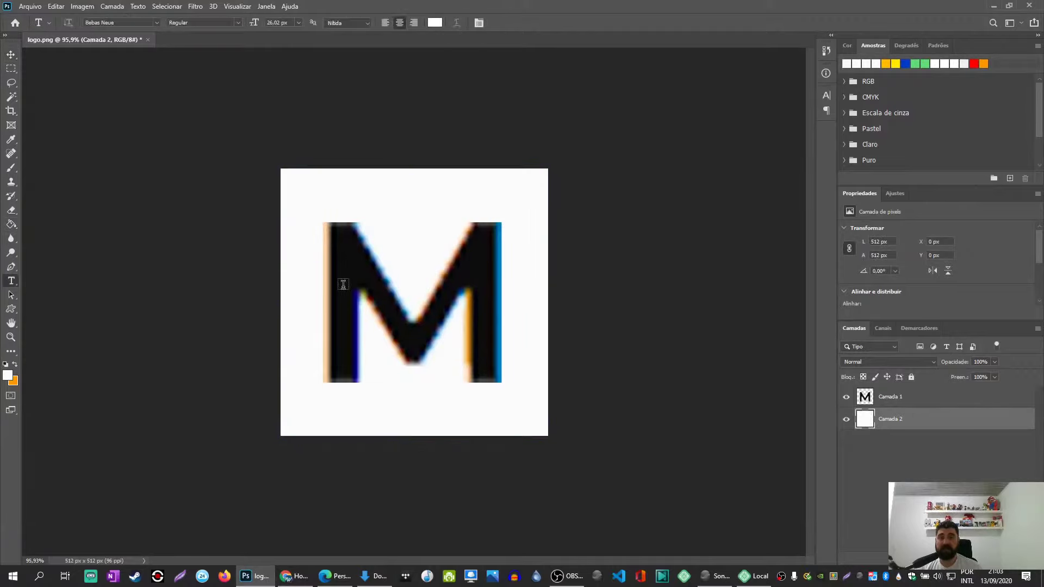
{"action": "left_click", "coordinate": [343, 285]}
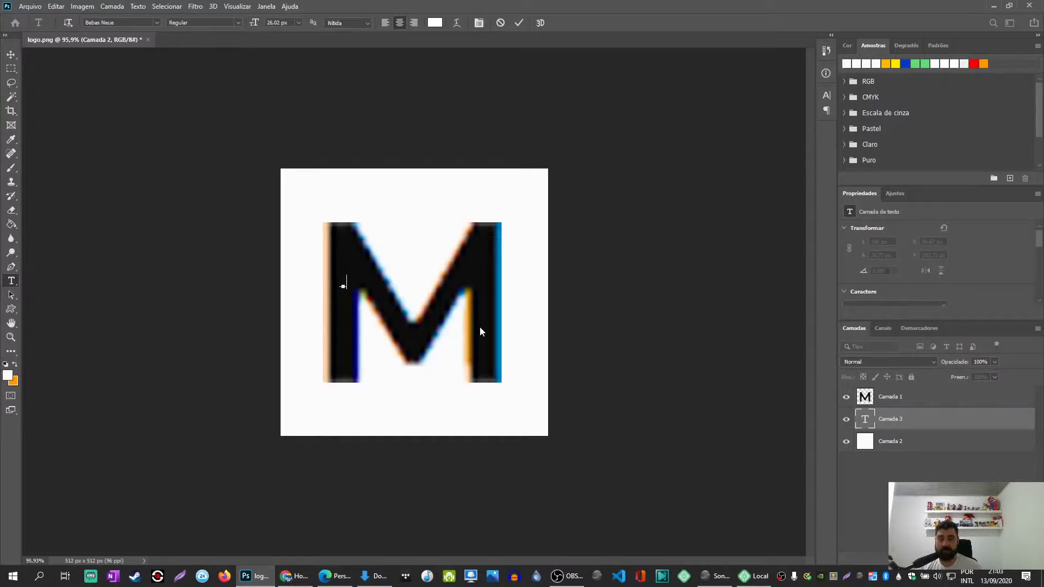
{"action": "type", "text": "I"}
{"action": "key", "text": "ctrl+shift+comma"}
{"action": "key", "text": "ctrl+alt+shift+period"}
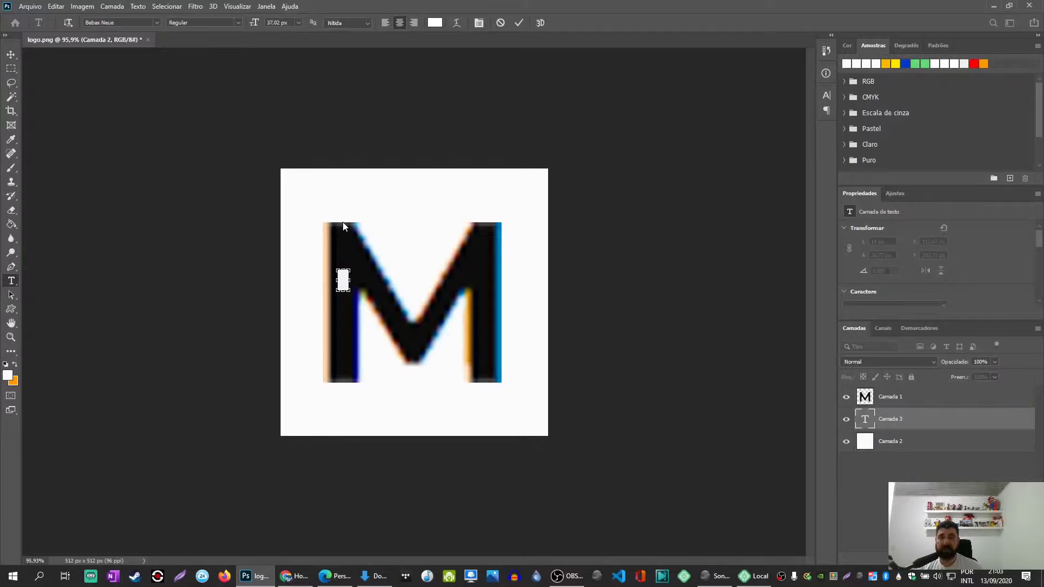
{"action": "left_click", "coordinate": [341, 280]}
{"action": "left_click", "coordinate": [435, 22]}
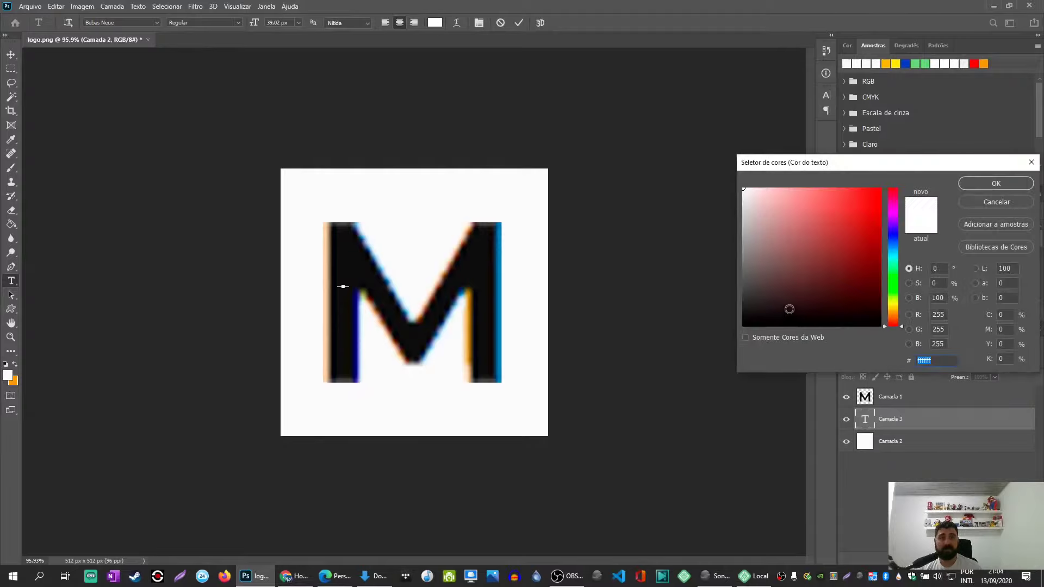
{"action": "left_click", "coordinate": [787, 305]}
{"action": "left_click", "coordinate": [1015, 225]}
{"action": "key", "text": "Return"}
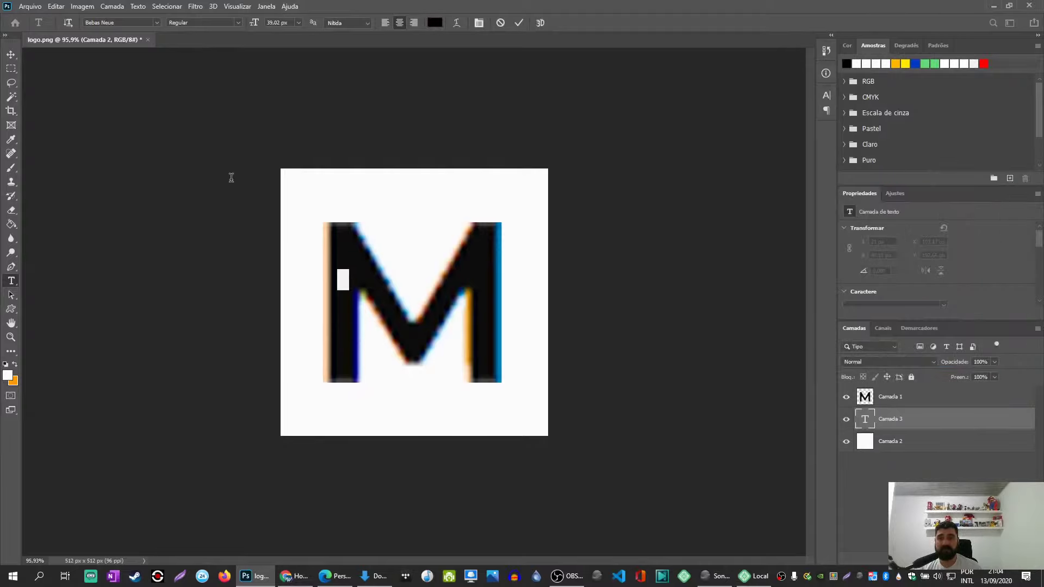
{"action": "left_click", "coordinate": [10, 53]}
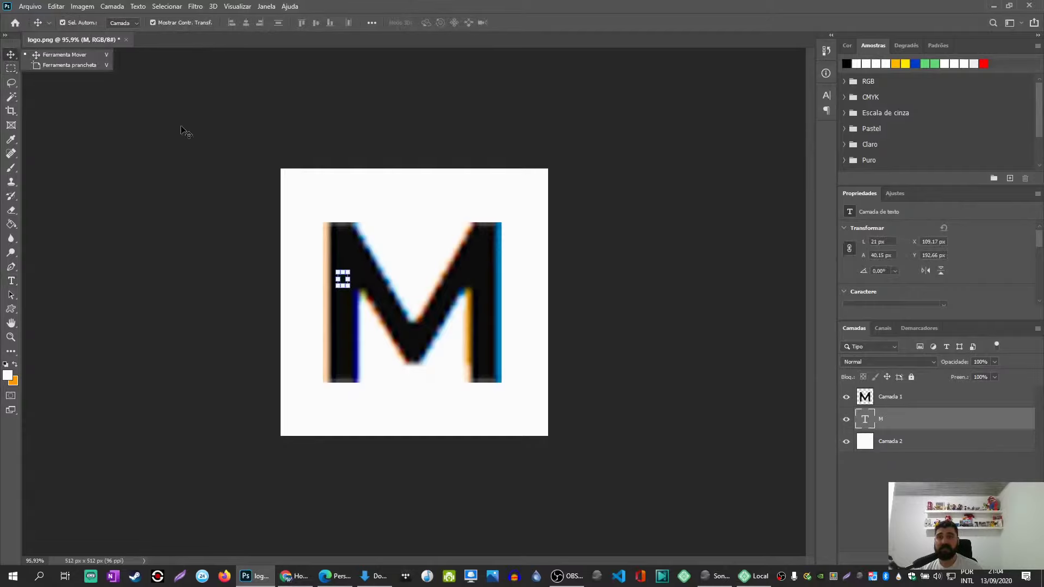
Enlarge and widen the text M to about 374 by 466 px and position it over the pixelated M.
{"action": "left_click_drag", "start_coordinate": [347, 284], "coordinate": [538, 414]}
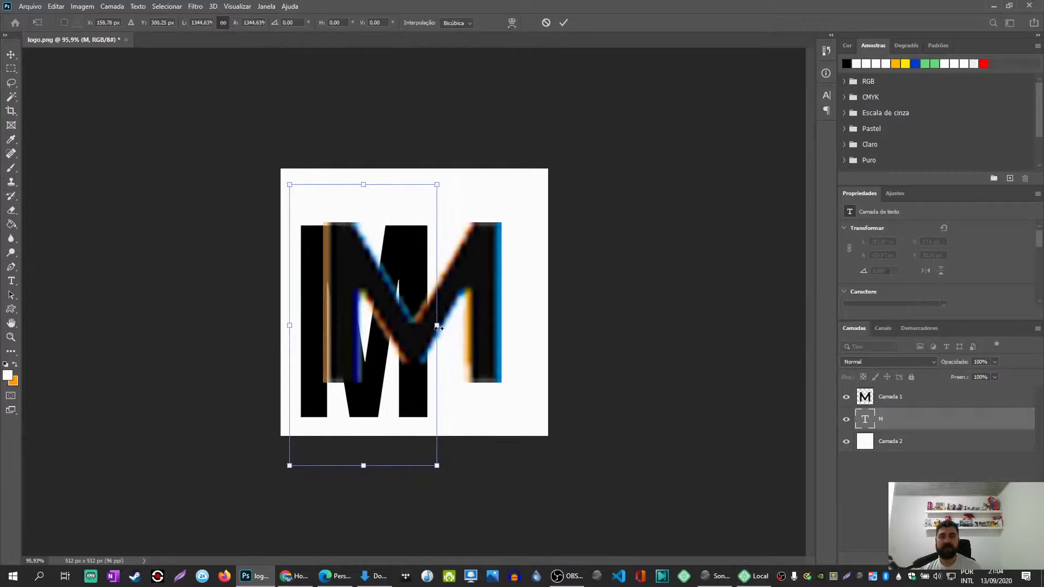
{"action": "left_click_drag", "start_coordinate": [437, 325], "coordinate": [515, 326]}
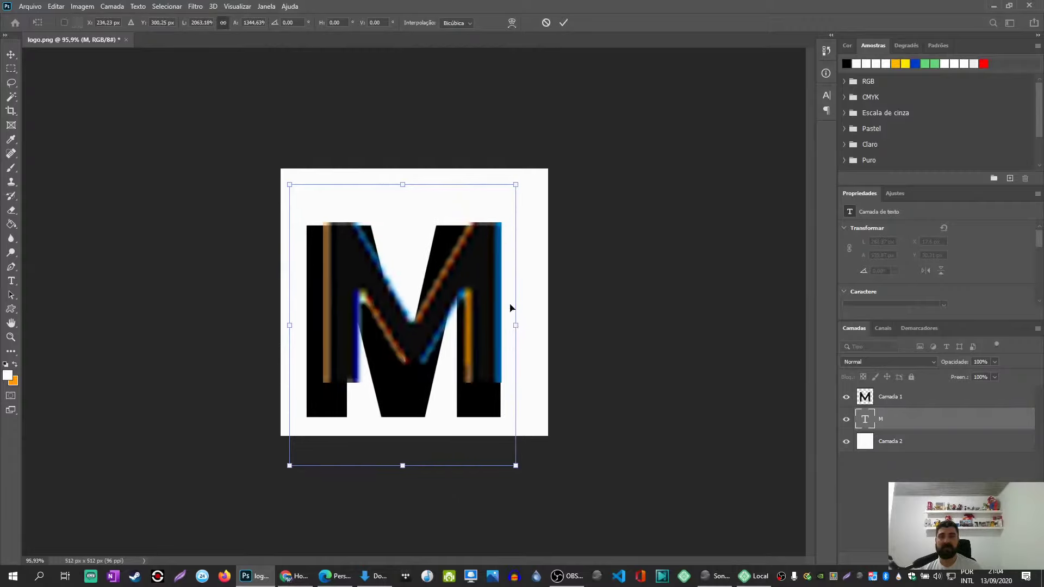
{"action": "left_click_drag", "start_coordinate": [516, 189], "coordinate": [478, 216]}
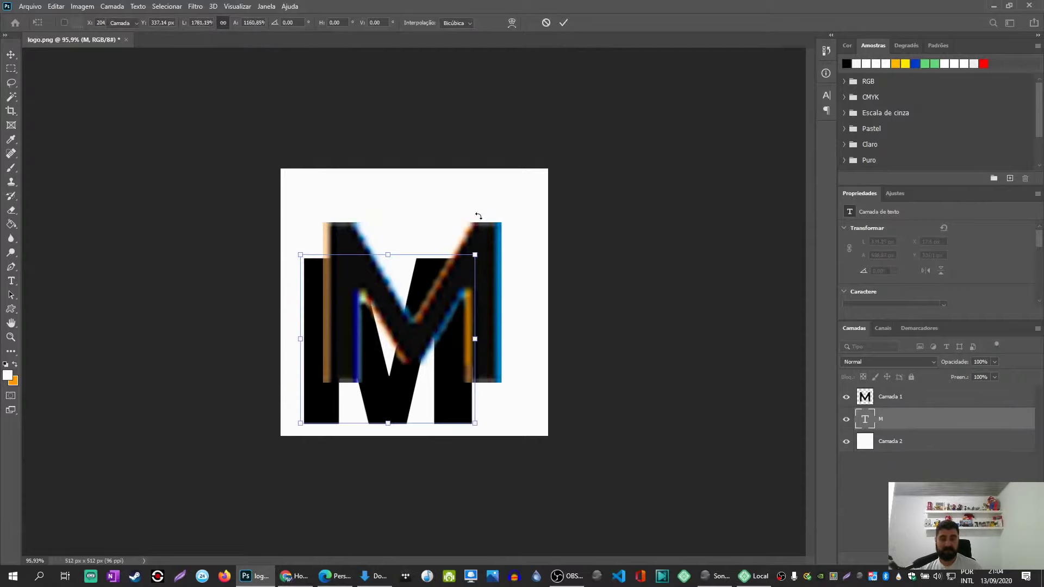
{"action": "key", "text": "Return"}
{"action": "left_click_drag", "start_coordinate": [420, 317], "coordinate": [471, 294]}
Hide and delete the layer holding the pixelated M, leaving the text M over the white background.
{"action": "left_click", "coordinate": [846, 397]}
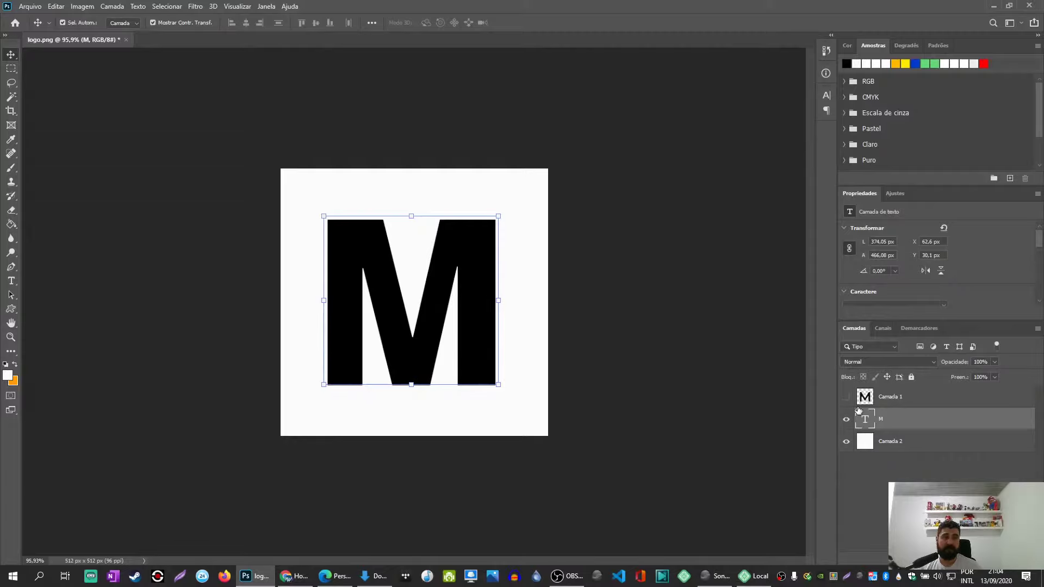
{"action": "left_click", "coordinate": [871, 404]}
{"action": "key", "text": "Delete"}
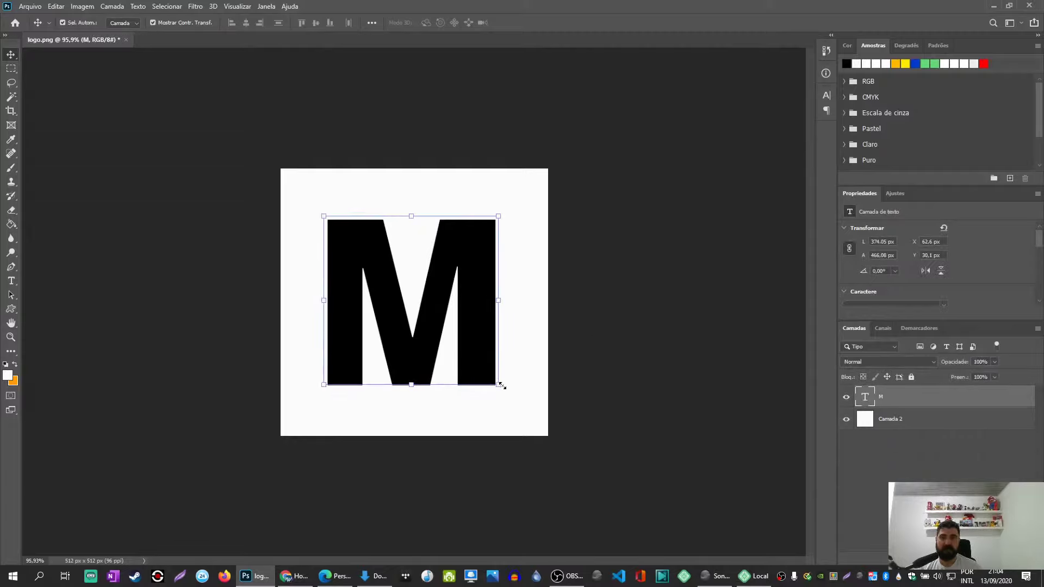
Enlarge the text M slightly, center it horizontally on the white background layer, and deselect both layers.
{"action": "left_click_drag", "start_coordinate": [500, 389], "coordinate": [489, 366]}
{"action": "left_click_drag", "start_coordinate": [499, 403], "coordinate": [510, 421]}
{"action": "key", "text": "Return"}
{"action": "mouse_move", "coordinate": [489, 304]}
{"action": "left_mouse_down"}
{"action": "mouse_move", "coordinate": [486, 327]}
{"action": "mouse_move", "coordinate": [498, 320]}
{"action": "left_mouse_up"}
{"action": "left_click", "coordinate": [870, 419], "text": "shift"}
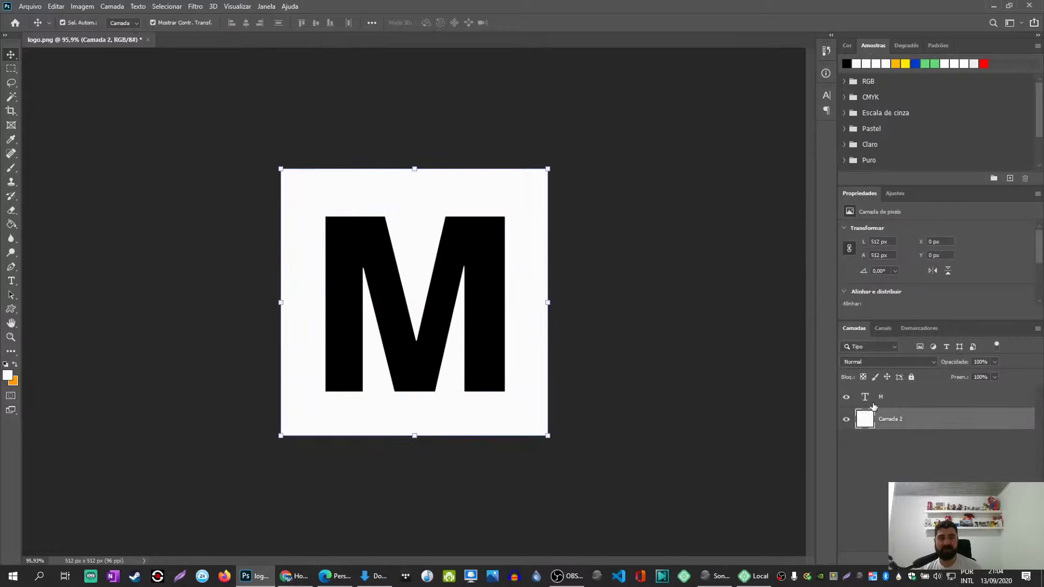
{"action": "left_click", "coordinate": [248, 22]}
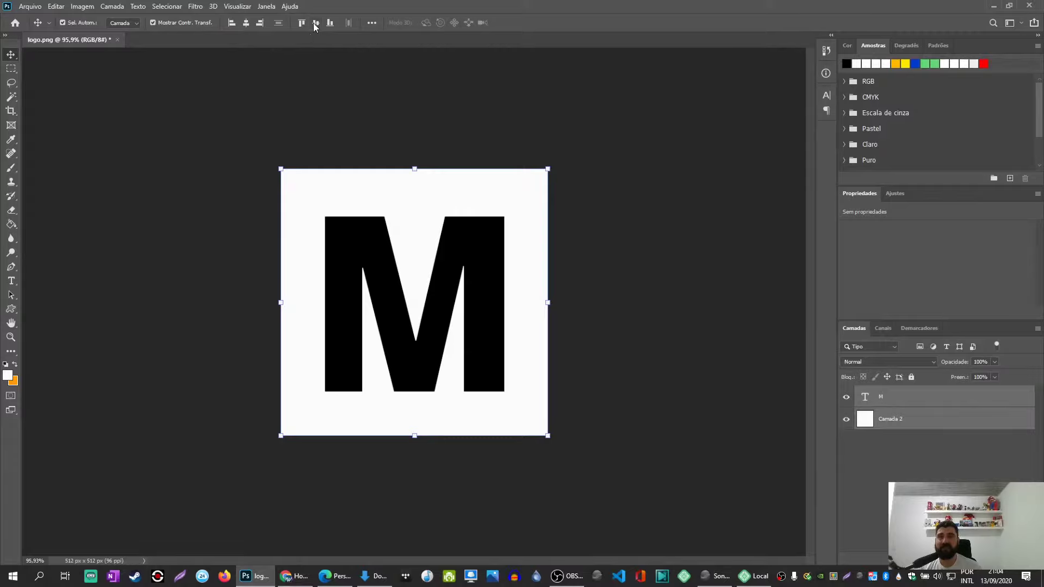
{"action": "left_click", "coordinate": [163, 163]}
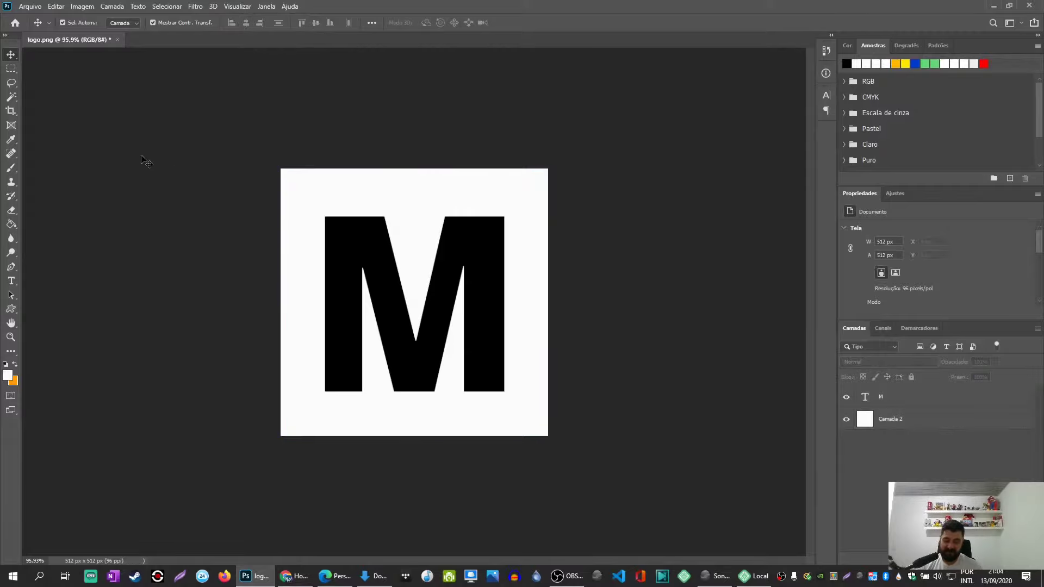
Export the 512 by 512 px icon for the web as favicon.jpg at quality 100 and return to the WordPress customizer in the browser.
{"action": "key", "text": "ctrl+alt+shift+s"}
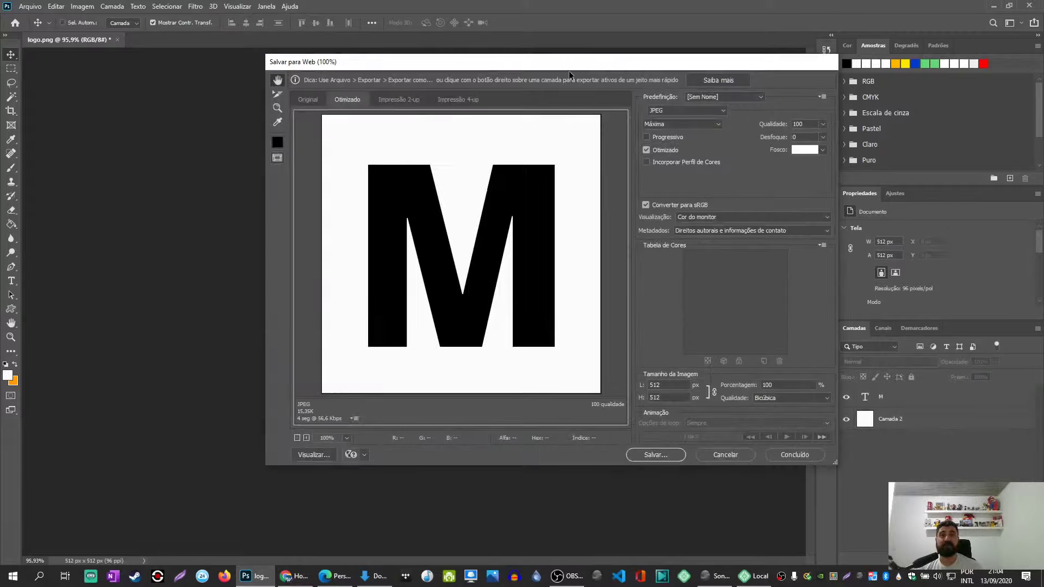
{"action": "key", "text": "Escape"}
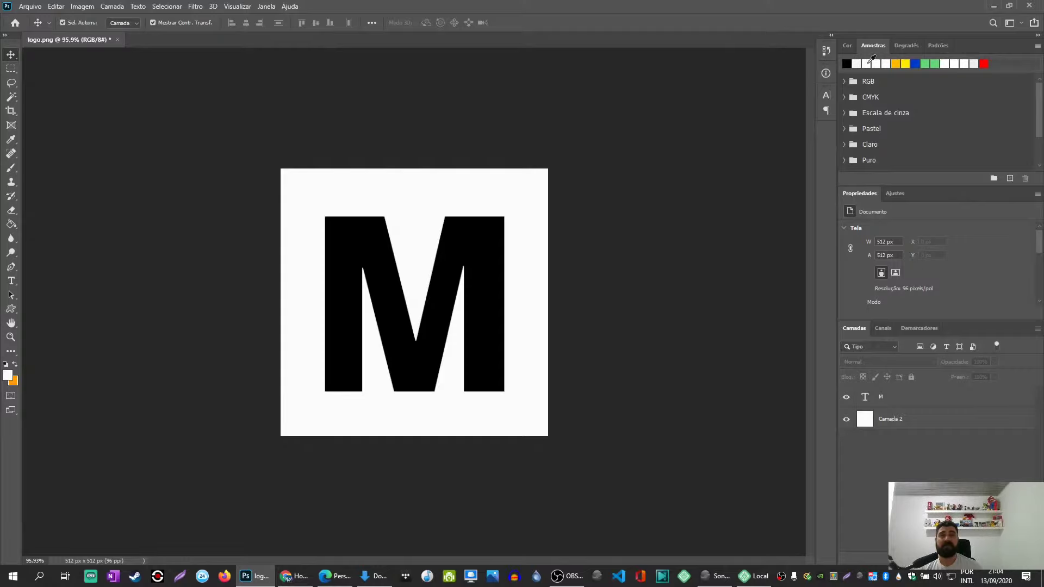
{"action": "left_click", "coordinate": [994, 6]}
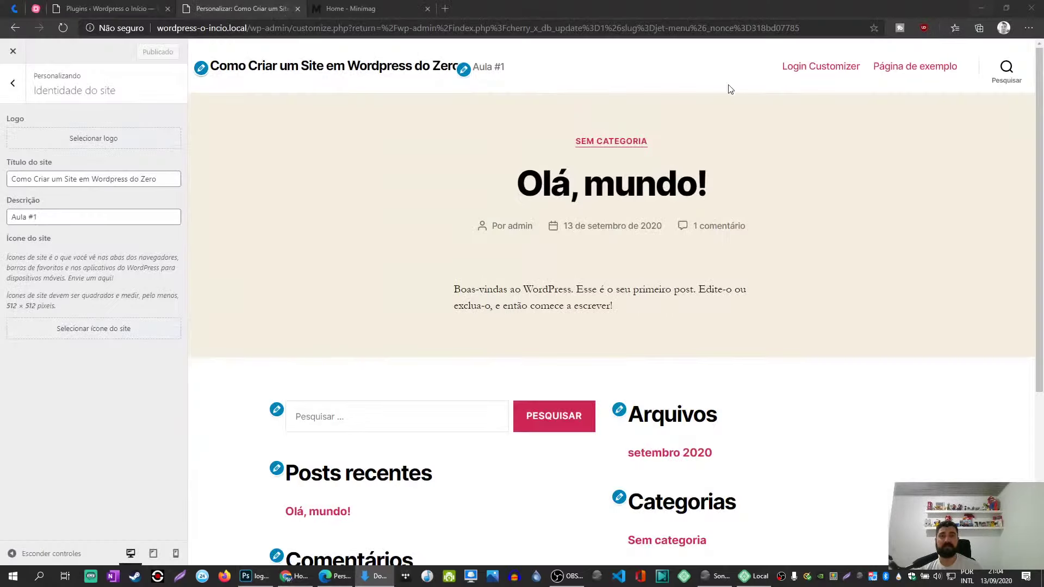
Upload favicon.jpg to the media library, set it as the site icon, and publish the change.
{"action": "left_click", "coordinate": [71, 334]}
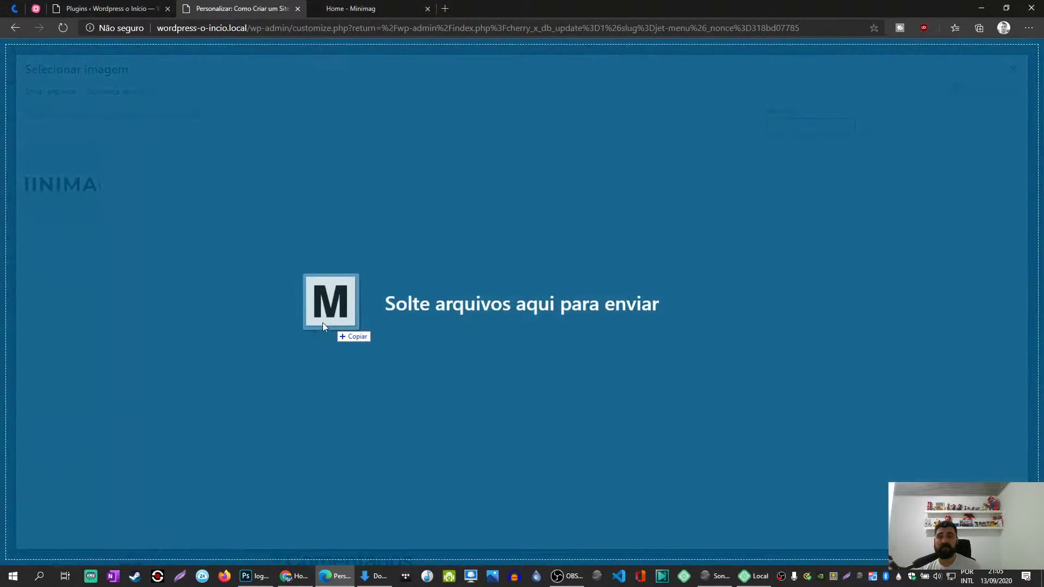
{"action": "left_click_drag", "start_coordinate": [322, 322], "coordinate": [326, 314]}
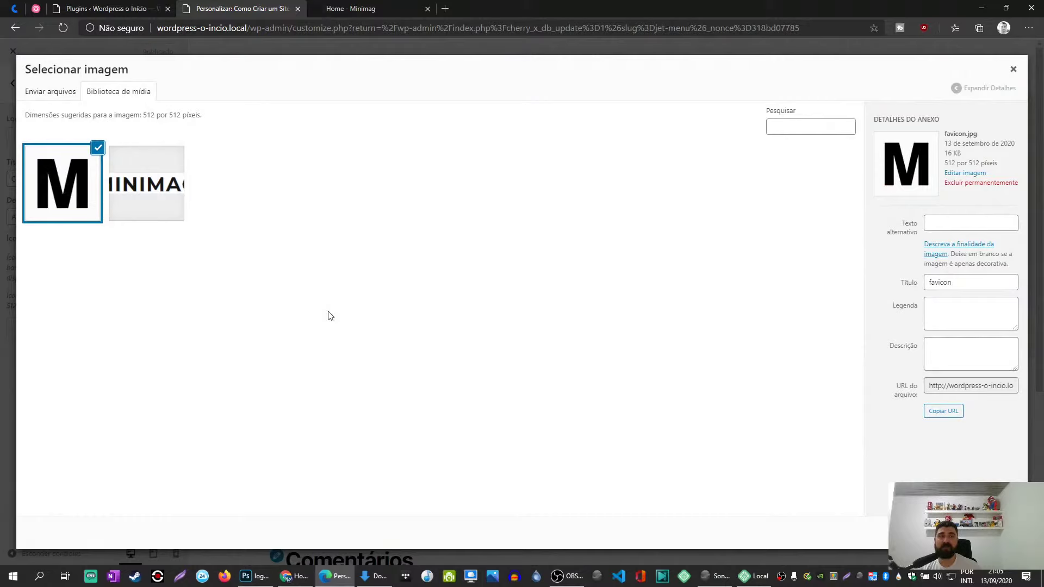
{"action": "mouse_move", "coordinate": [953, 136]}
{"action": "left_mouse_down"}
{"action": "mouse_move", "coordinate": [982, 136]}
{"action": "mouse_move", "coordinate": [939, 134]}
{"action": "left_mouse_up"}
{"action": "left_click", "coordinate": [938, 134]}
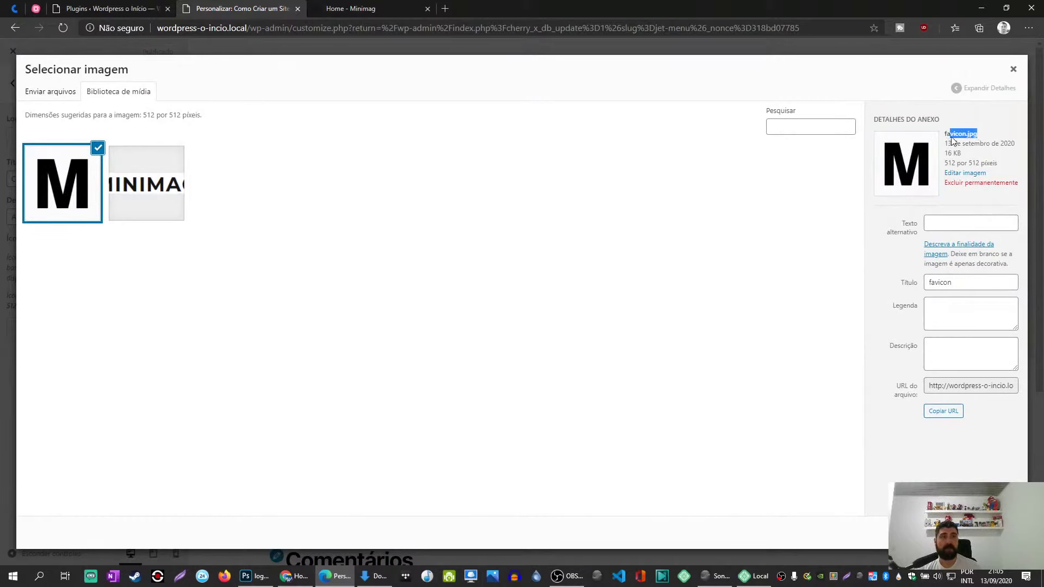
{"action": "double_click", "coordinate": [952, 134]}
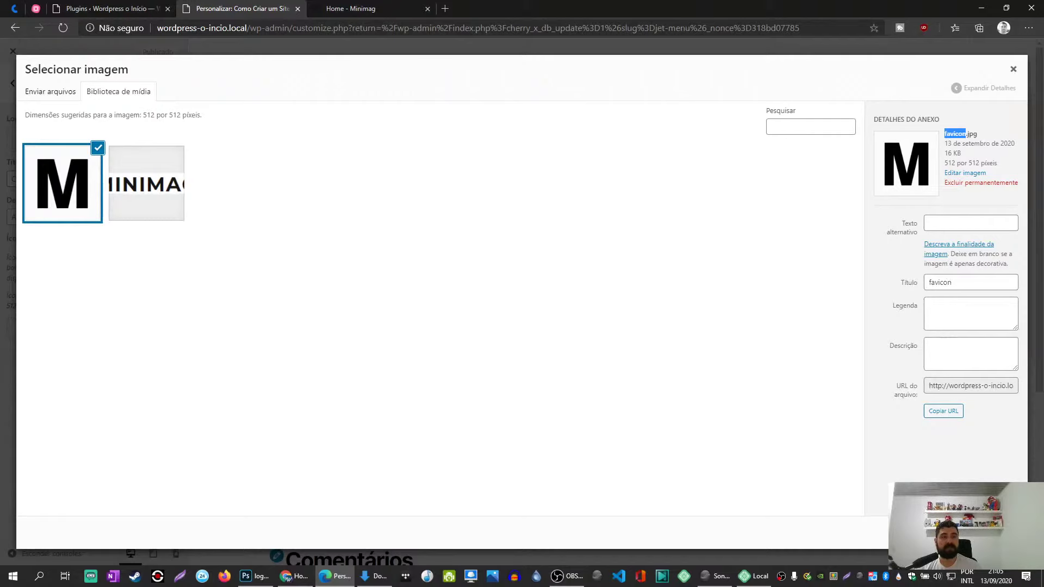
{"action": "left_click", "coordinate": [995, 532]}
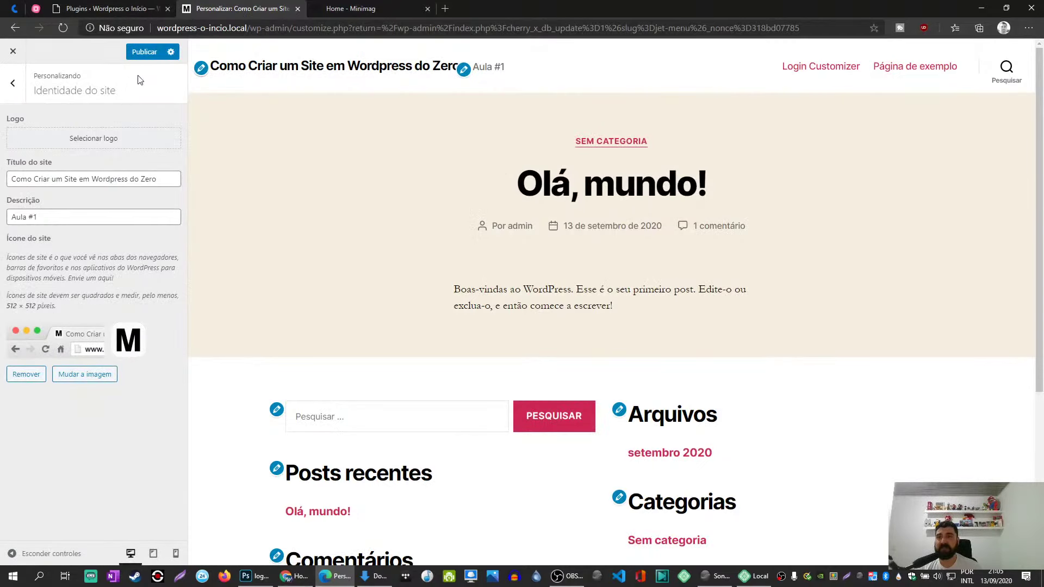
{"action": "left_click", "coordinate": [136, 55]}
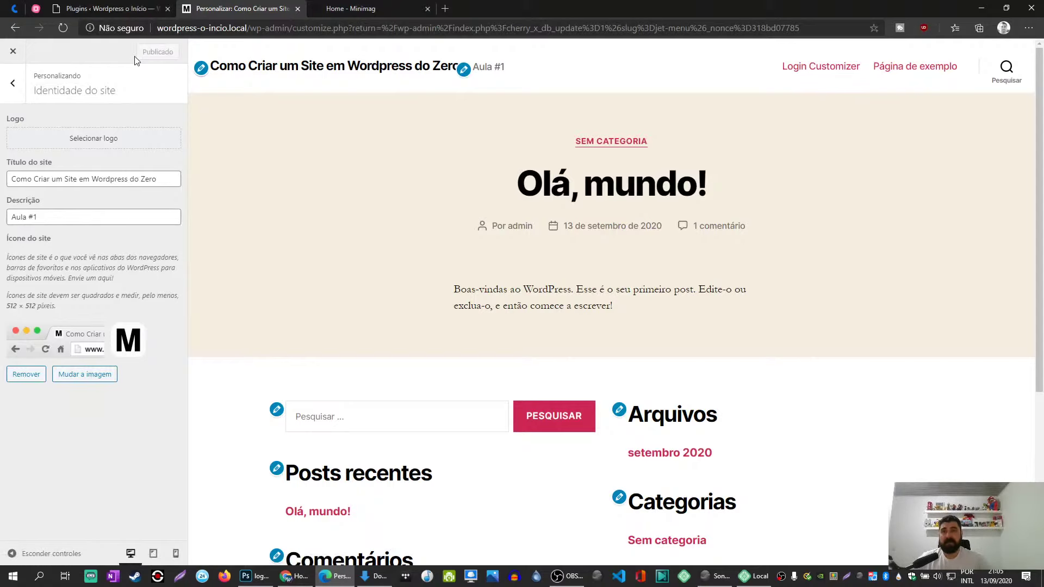
Compare the site's new browser tab icon with the icon of the Minimag demo page.
{"action": "left_click", "coordinate": [328, 15]}
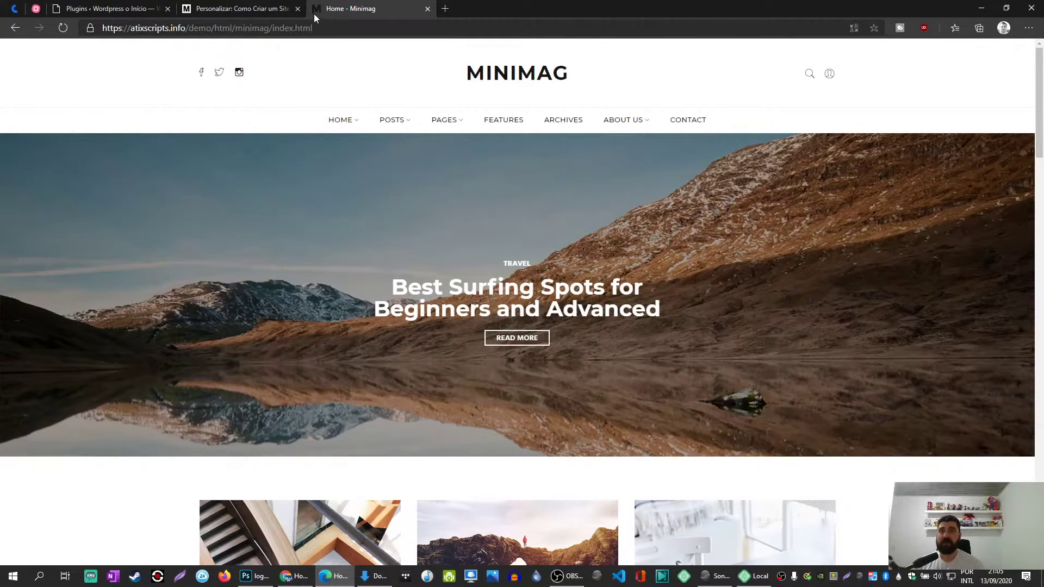
{"action": "left_click", "coordinate": [270, 10]}
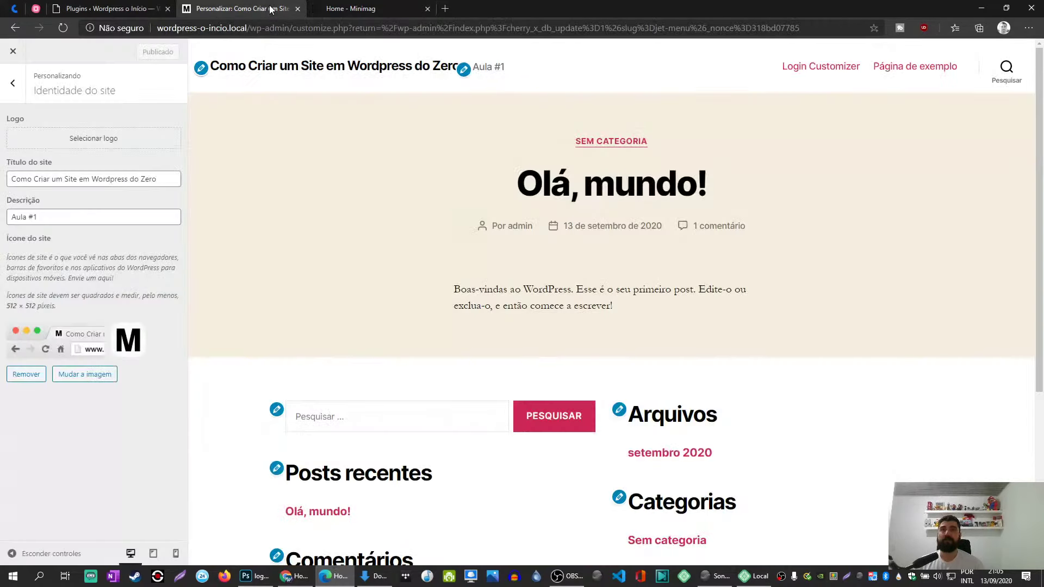
{"action": "left_click", "coordinate": [314, 9]}
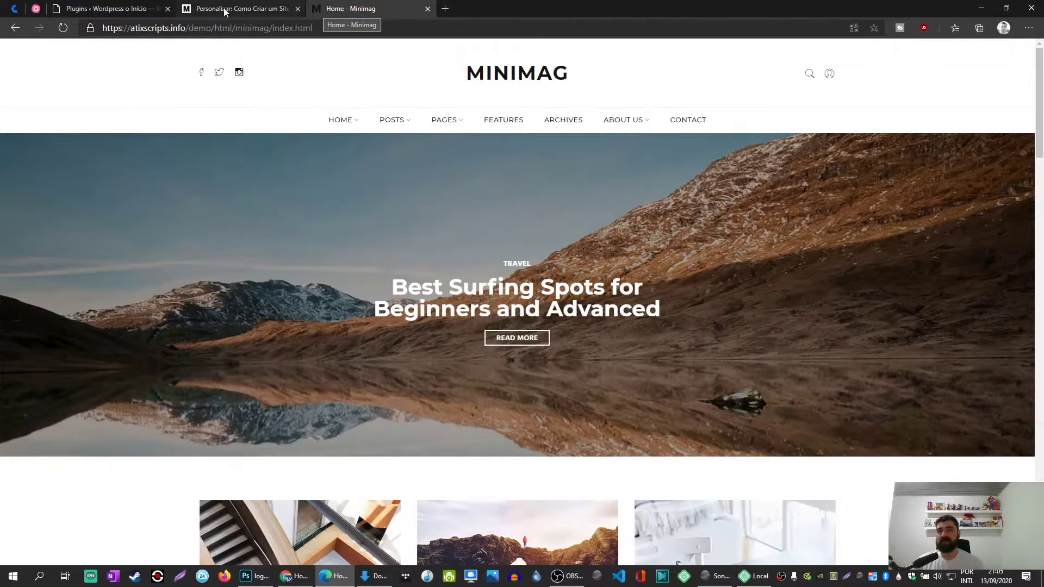
{"action": "left_click", "coordinate": [194, 10]}
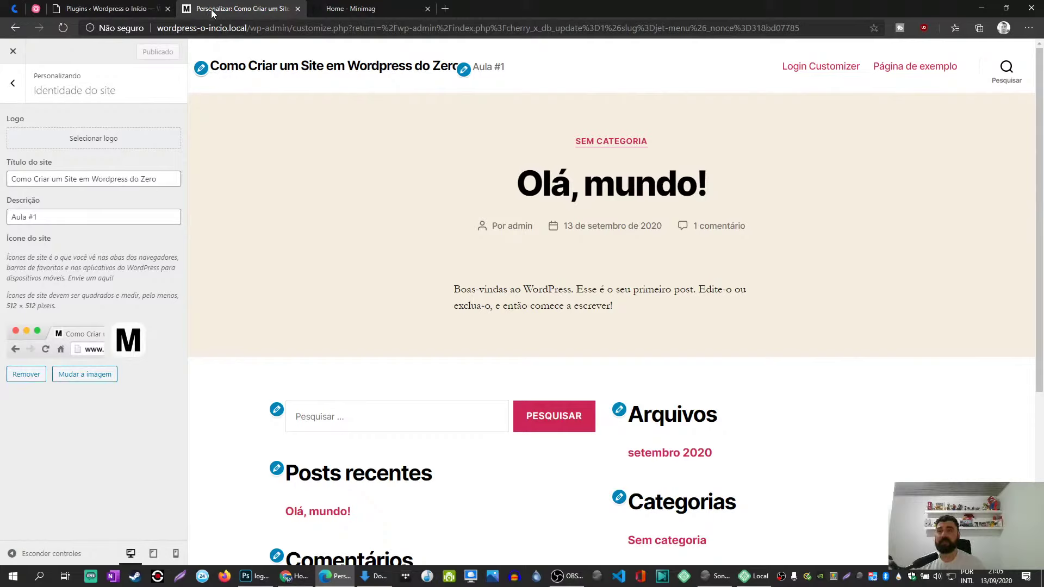
{"action": "left_click", "coordinate": [331, 10]}
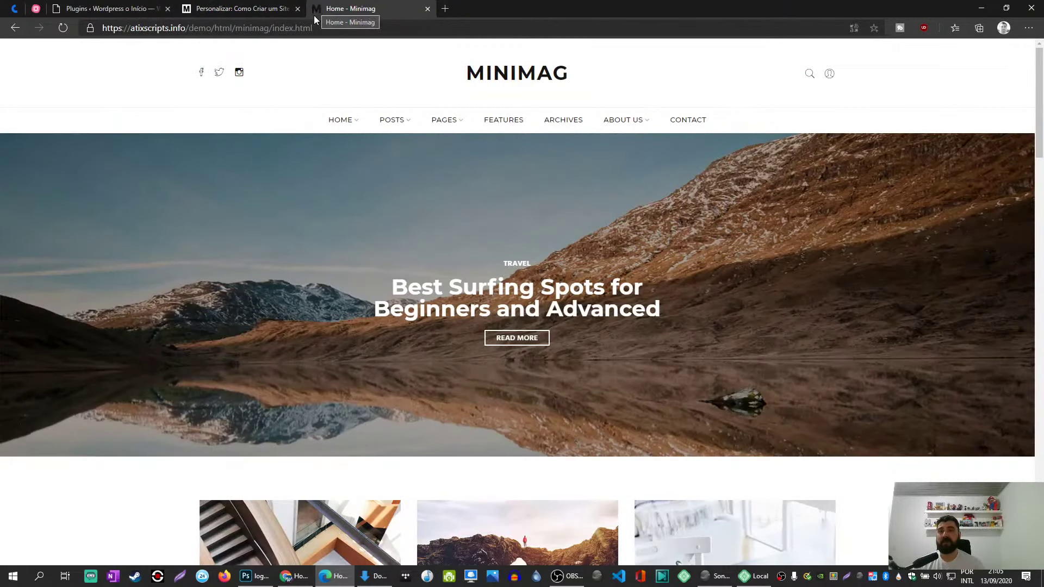
{"action": "left_click", "coordinate": [245, 7]}
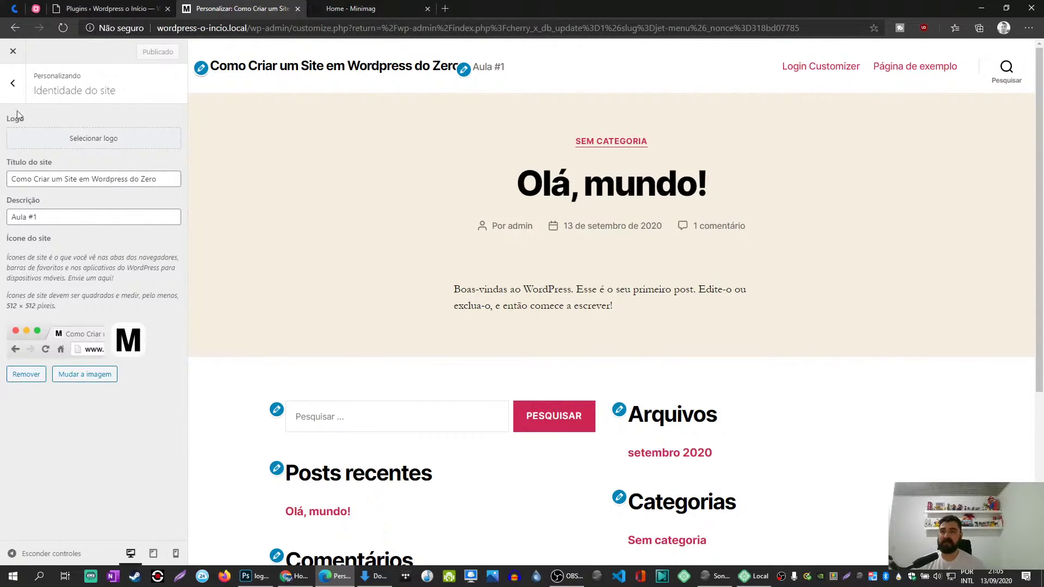
Close the customizer to return to the WordPress dashboard and check its tab icon against the Minimag demo.
{"action": "left_click", "coordinate": [13, 51]}
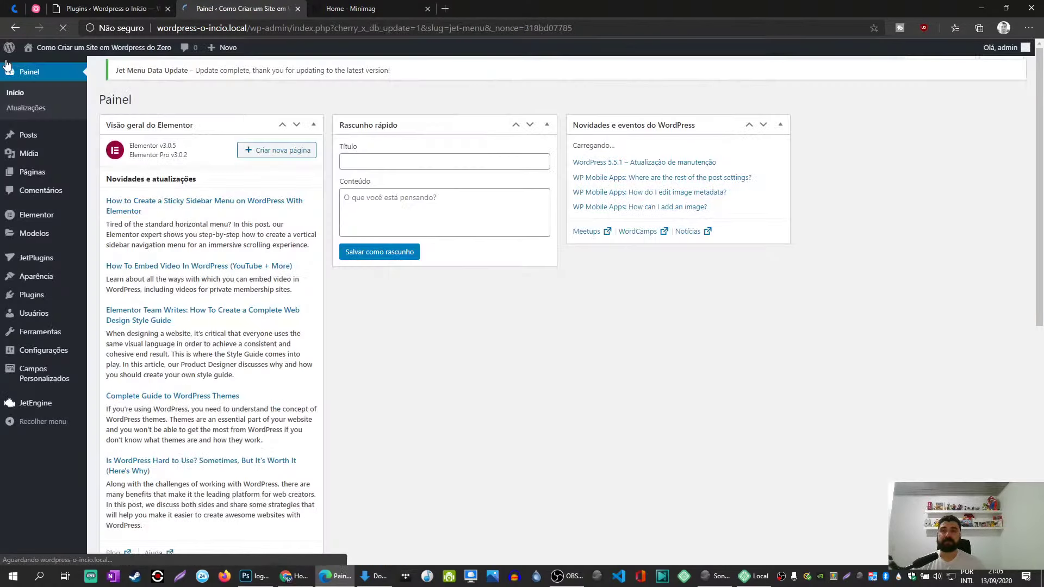
{"action": "left_click", "coordinate": [351, 8]}
{"action": "left_click", "coordinate": [255, 7]}
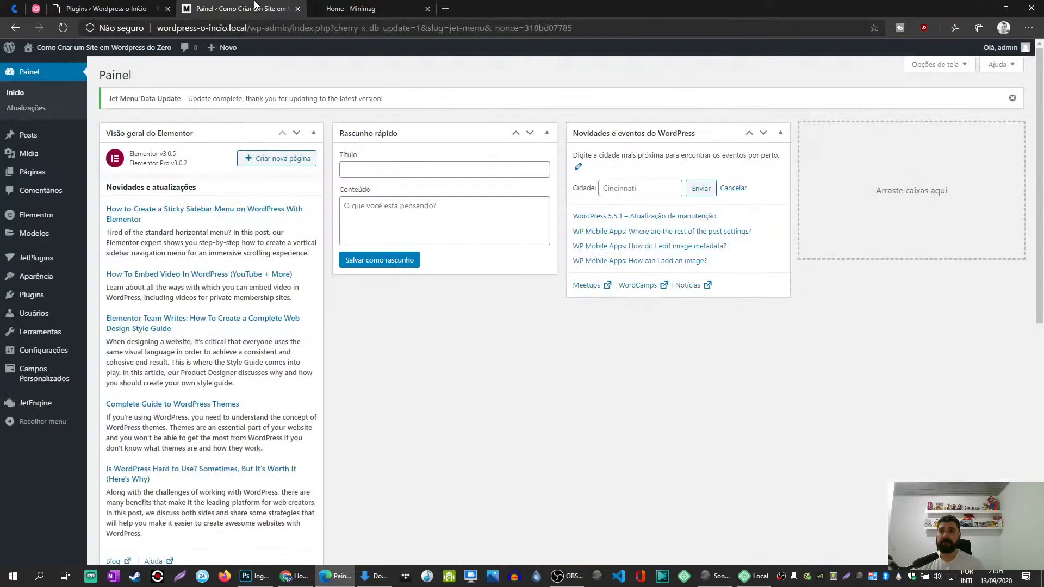
Open the local site in a separate tab and look over its front page, including the default post and the widgets.
{"action": "middle_click", "coordinate": [43, 70]}
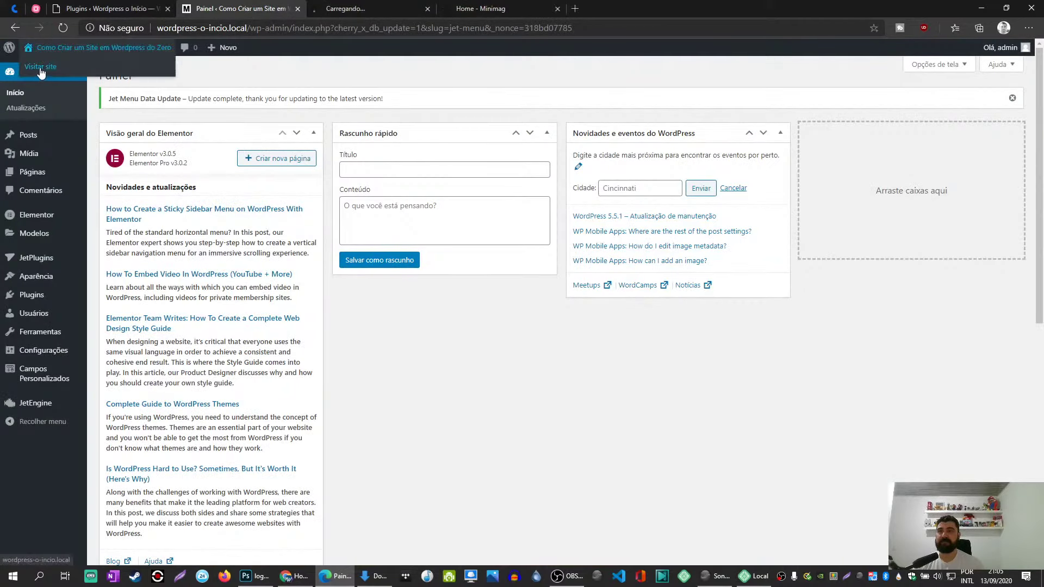
{"action": "left_click", "coordinate": [353, 7]}
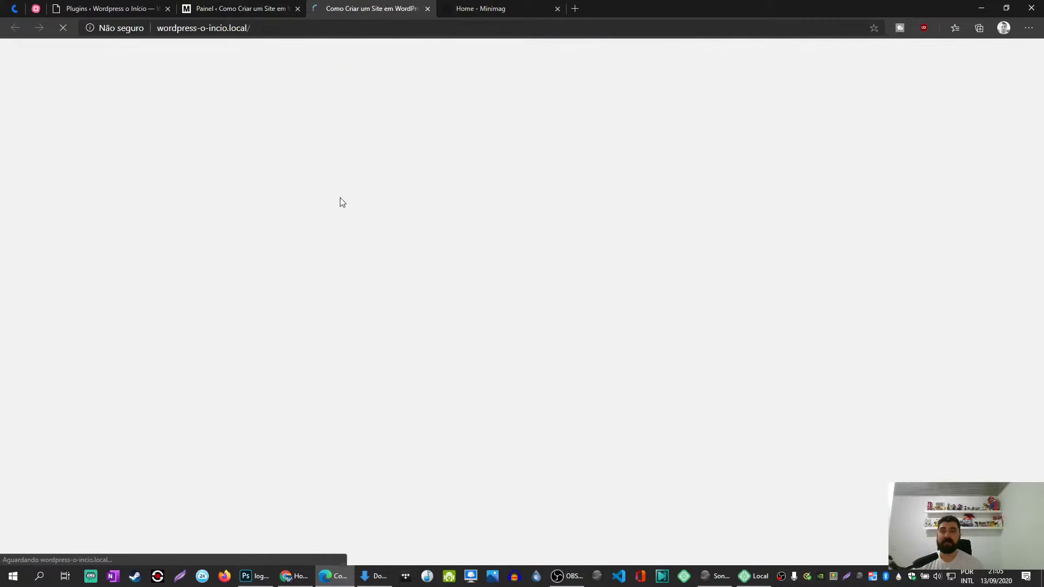
{"action": "scroll", "coordinate": [347, 339], "scroll_direction": "down", "scroll_amount": 6}
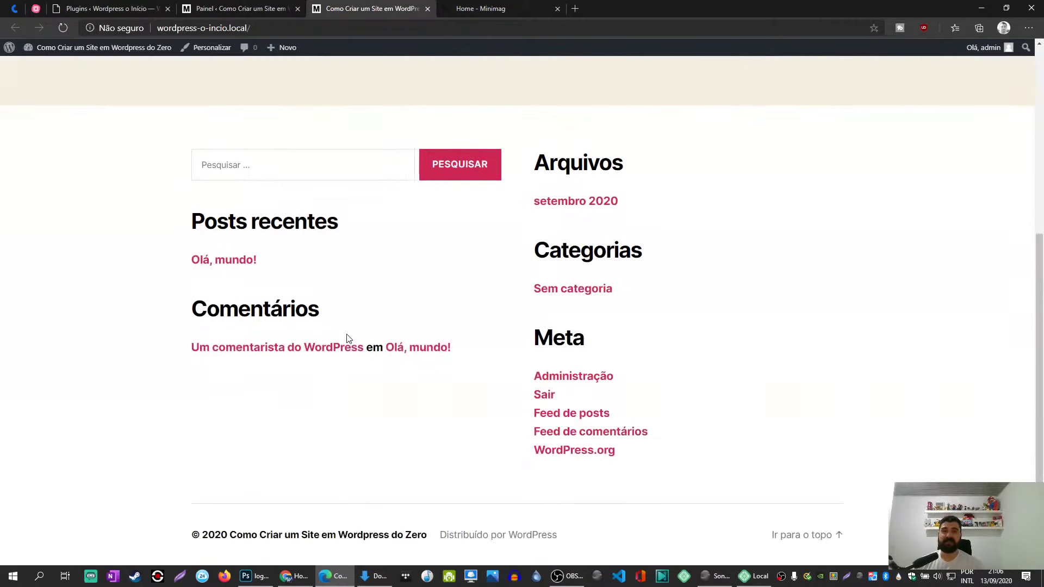
{"action": "scroll", "coordinate": [345, 341], "scroll_direction": "up", "scroll_amount": 6}
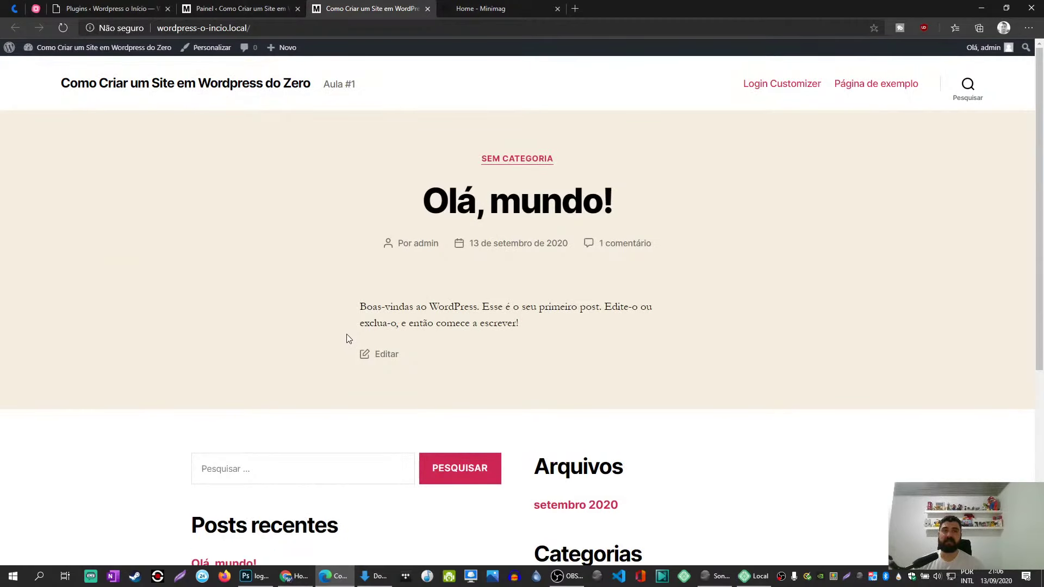
Move the default "Olá, mundo!" post to the trash from the list of all posts.
{"action": "left_click", "coordinate": [239, 8]}
{"action": "mouse_move", "coordinate": [30, 136]}
{"action": "left_click", "coordinate": [98, 137]}
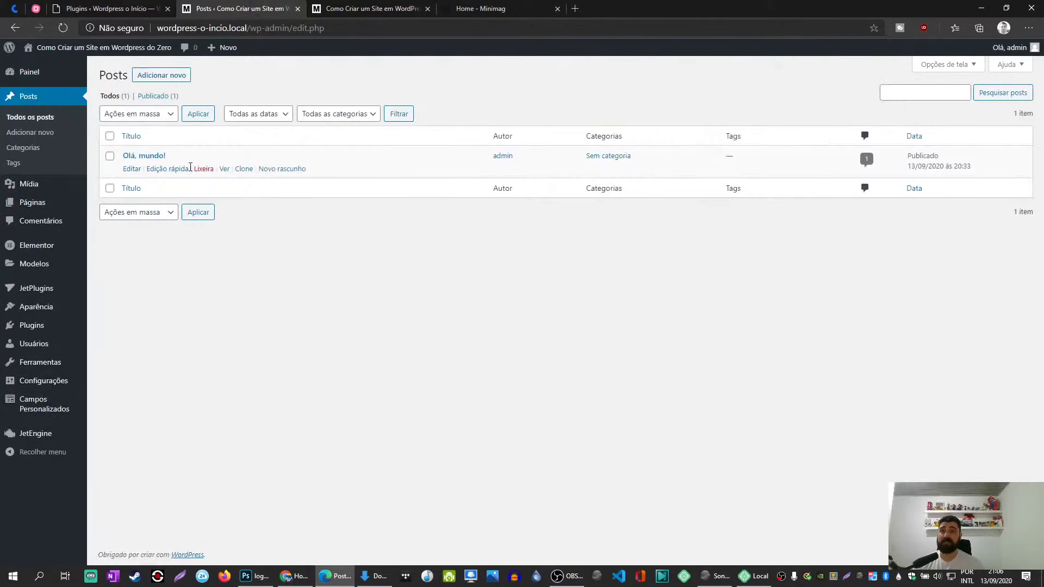
{"action": "left_click", "coordinate": [204, 170]}
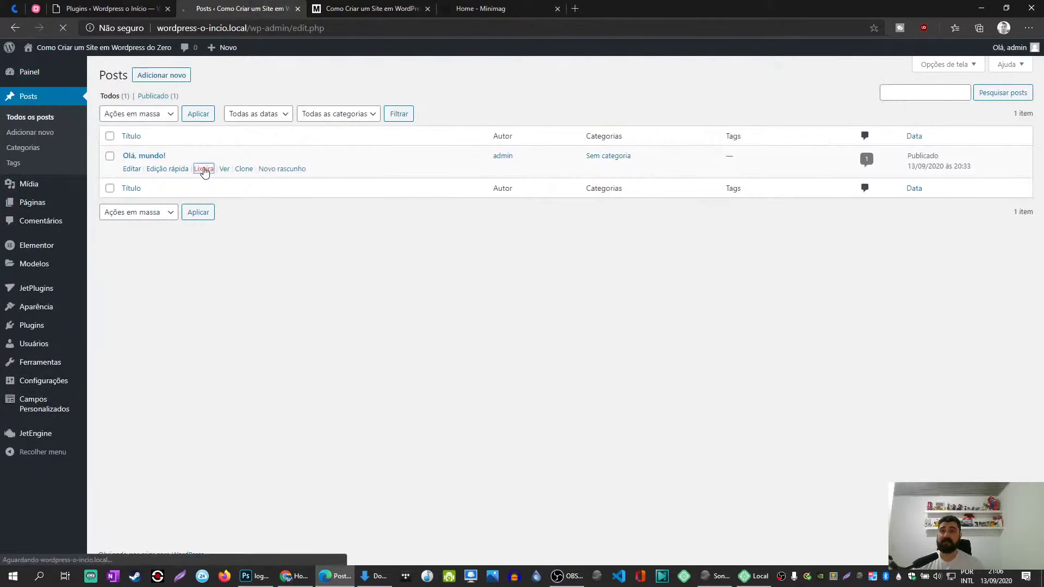
Search the plugin directory for "fakerpress" and install the FakerPress plugin.
{"action": "mouse_move", "coordinate": [34, 329]}
{"action": "left_click", "coordinate": [131, 346]}
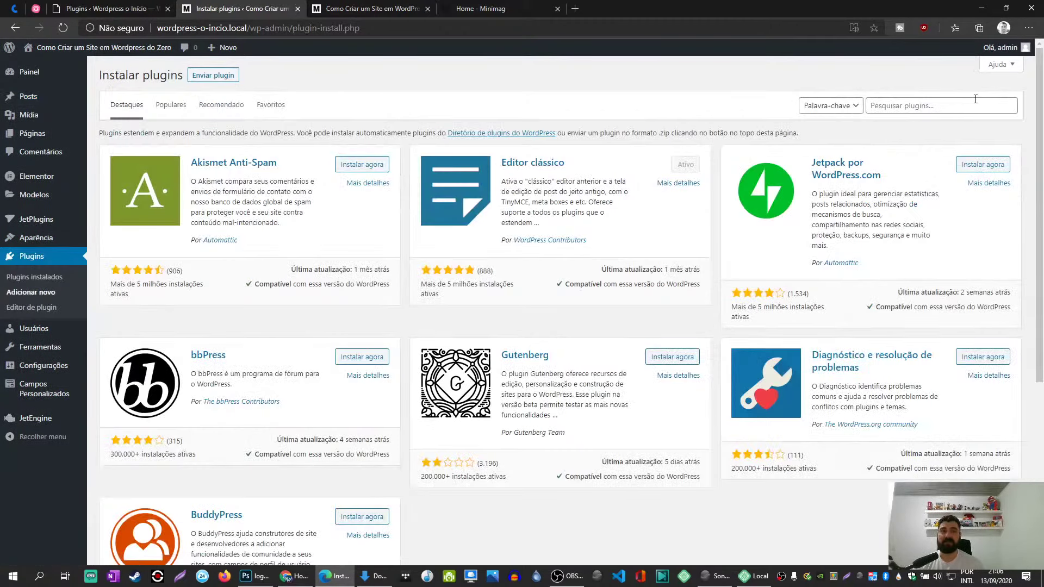
{"action": "left_click", "coordinate": [962, 107]}
{"action": "type", "text": "fake"}
{"action": "left_click", "coordinate": [909, 146]}
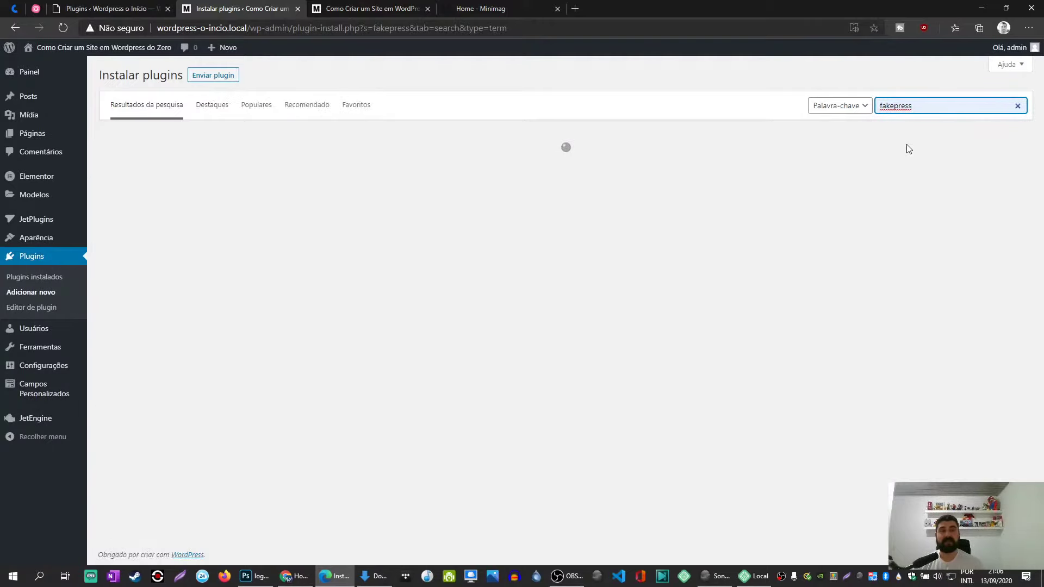
{"action": "key", "text": "alt+Tab"}
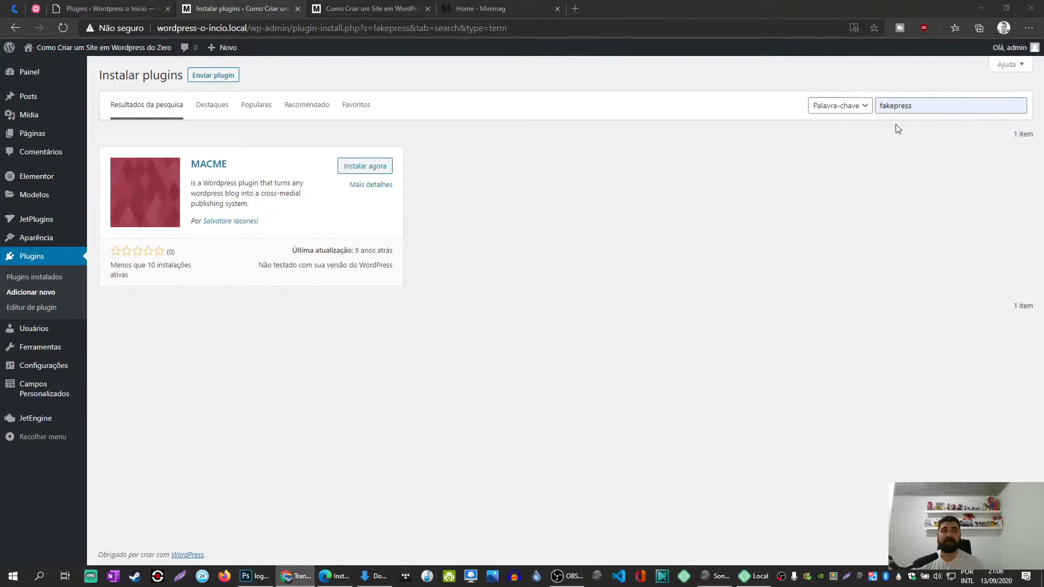
{"action": "left_click", "coordinate": [942, 99]}
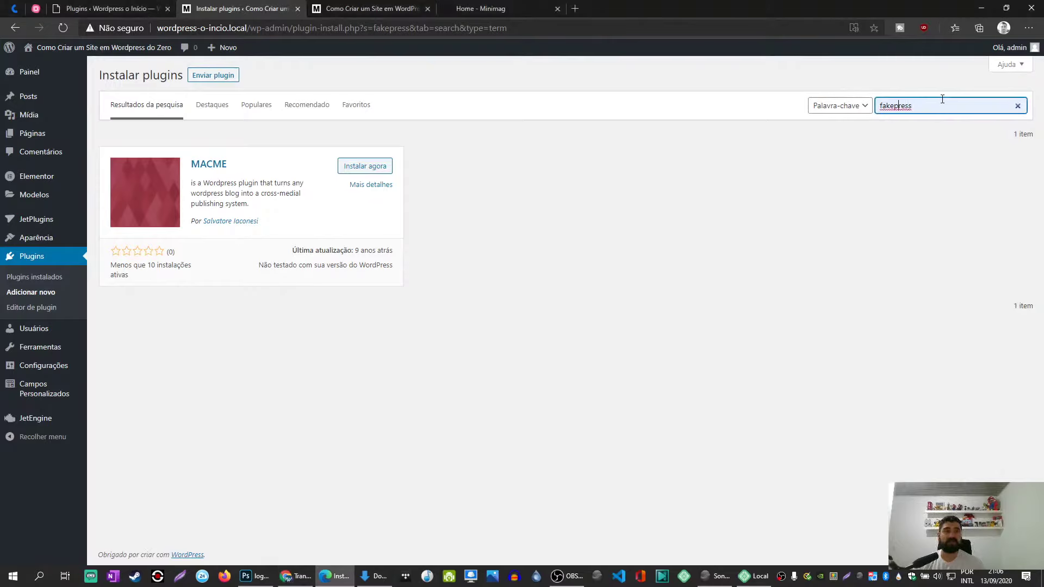
{"action": "type", "text": "r"}
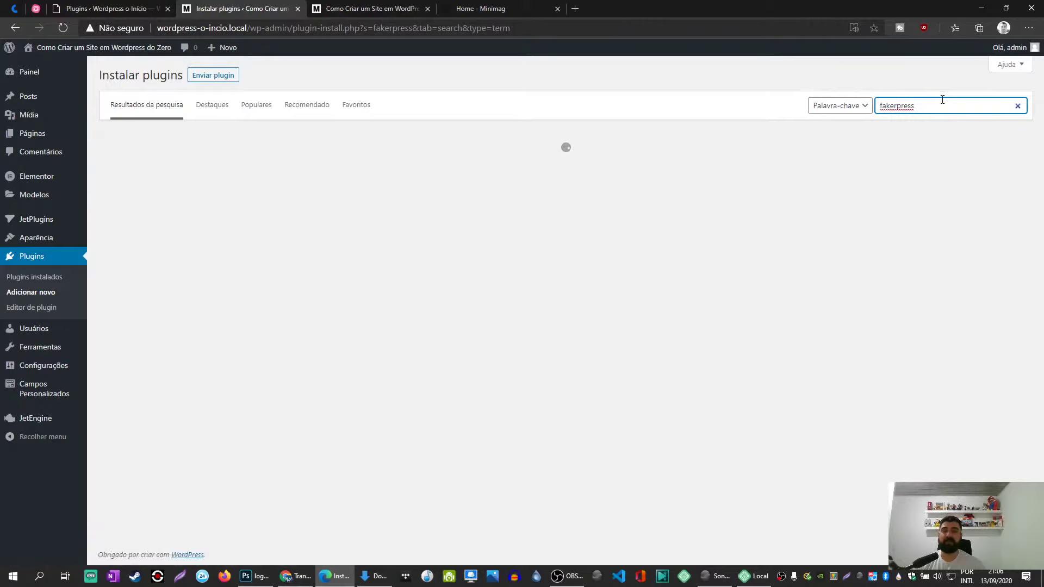
{"action": "left_click", "coordinate": [380, 168]}
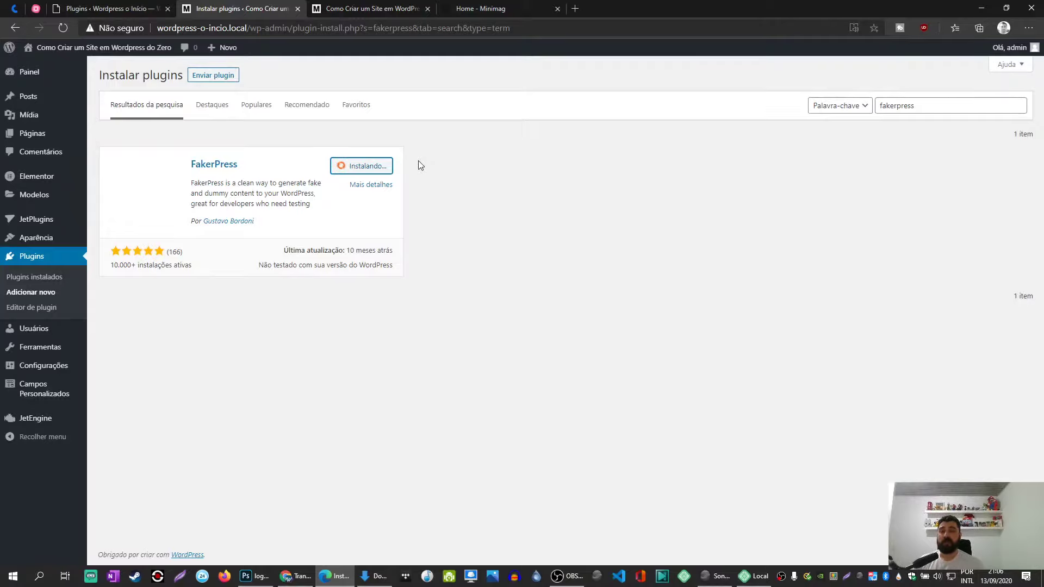
Look over the local site's front page and reload it to check that the default post is gone.
{"action": "key", "text": "ctrl+Tab"}
{"action": "scroll", "coordinate": [427, 285], "scroll_direction": "down", "scroll_amount": 8}
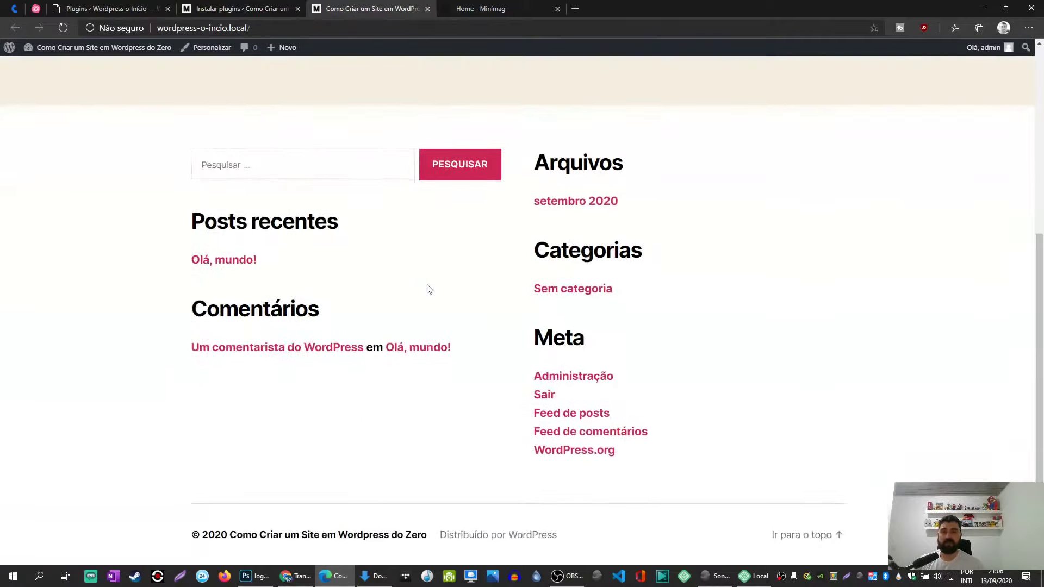
{"action": "scroll", "coordinate": [426, 288], "scroll_direction": "up", "scroll_amount": 8}
{"action": "left_click", "coordinate": [242, 8]}
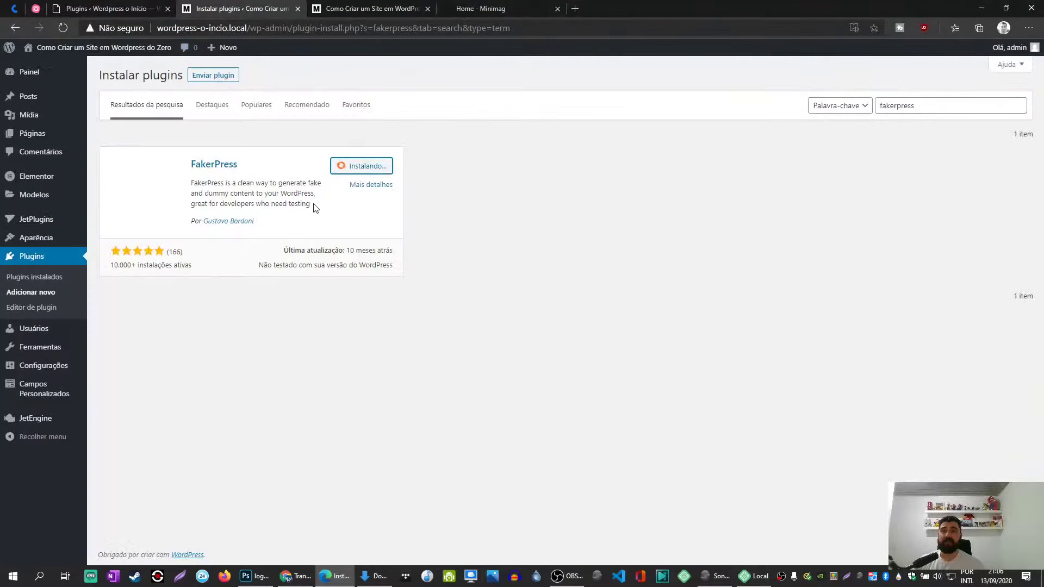
{"action": "left_click", "coordinate": [335, 4]}
{"action": "key", "text": "F5"}
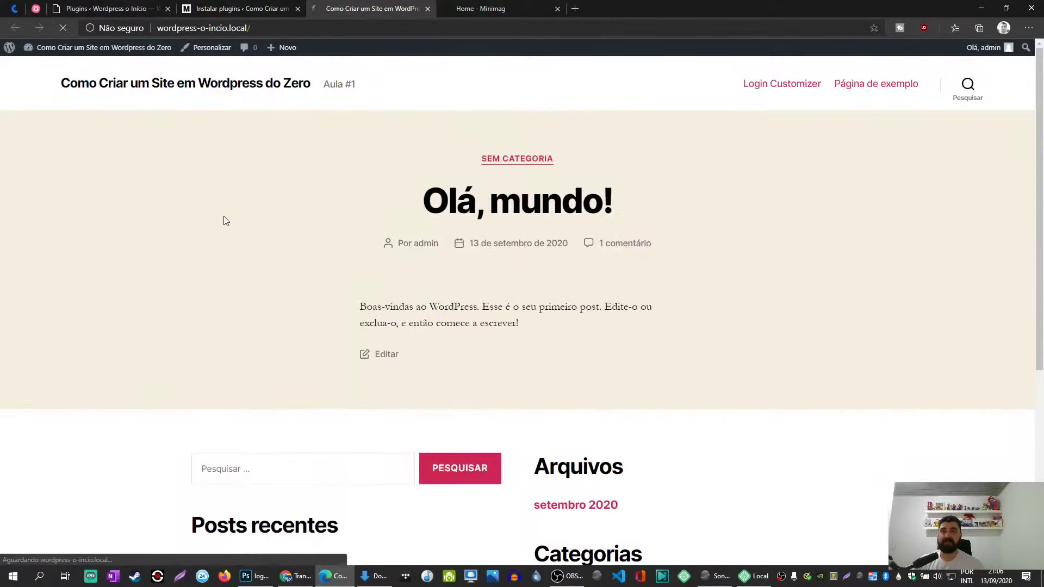
Activate the FakerPress plugin and open its post generation page.
{"action": "left_click", "coordinate": [212, 8]}
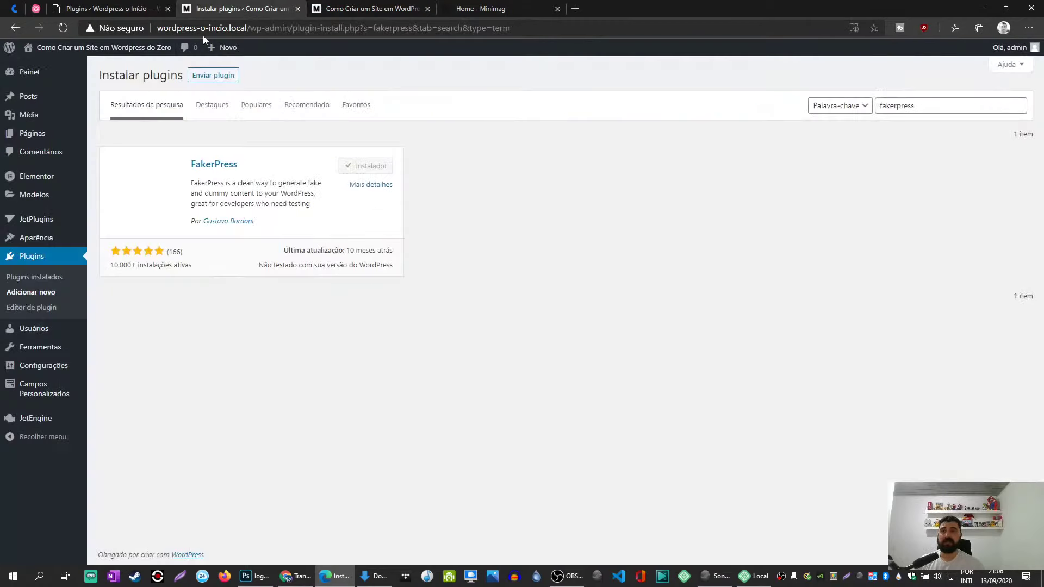
{"action": "left_click", "coordinate": [375, 167]}
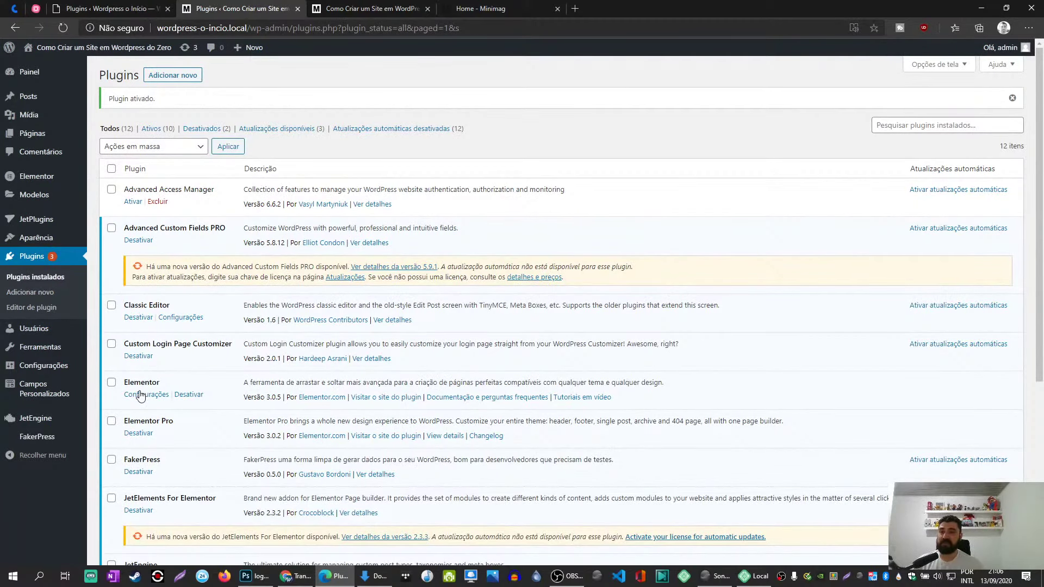
{"action": "mouse_move", "coordinate": [37, 438]}
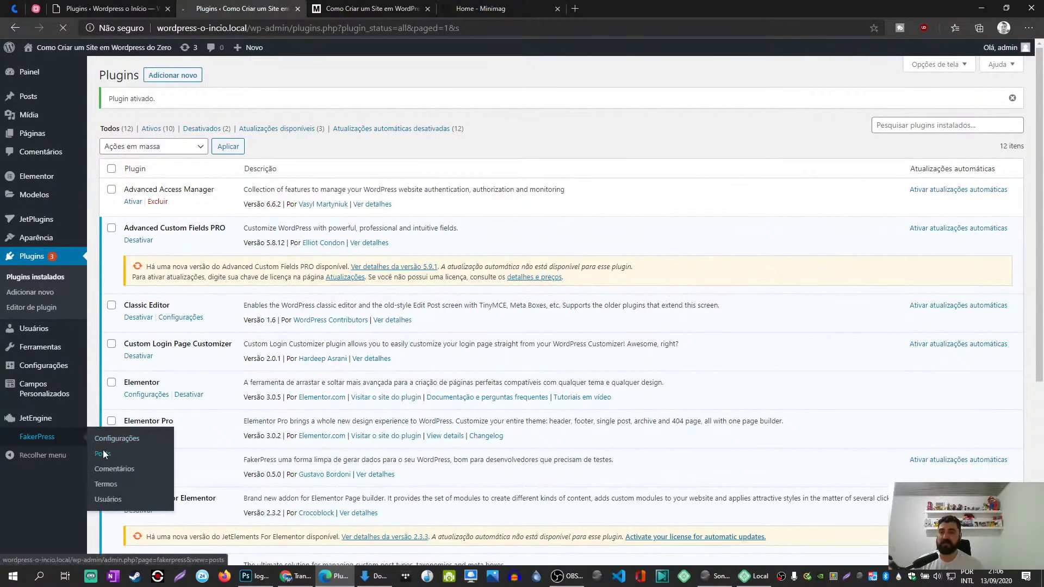
{"action": "left_click", "coordinate": [104, 455]}
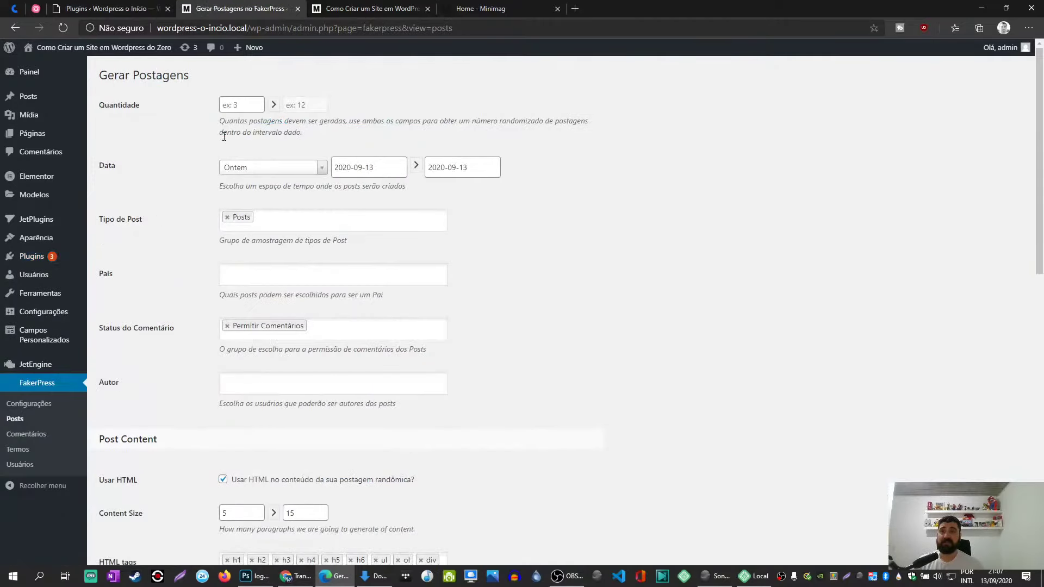
Set the minimum quantity of generated posts to 3 and remove Permitir Comentários from the comment status.
{"action": "left_click", "coordinate": [256, 105]}
{"action": "type", "text": "3"}
{"action": "left_click", "coordinate": [294, 105]}
{"action": "type", "text": "2"}
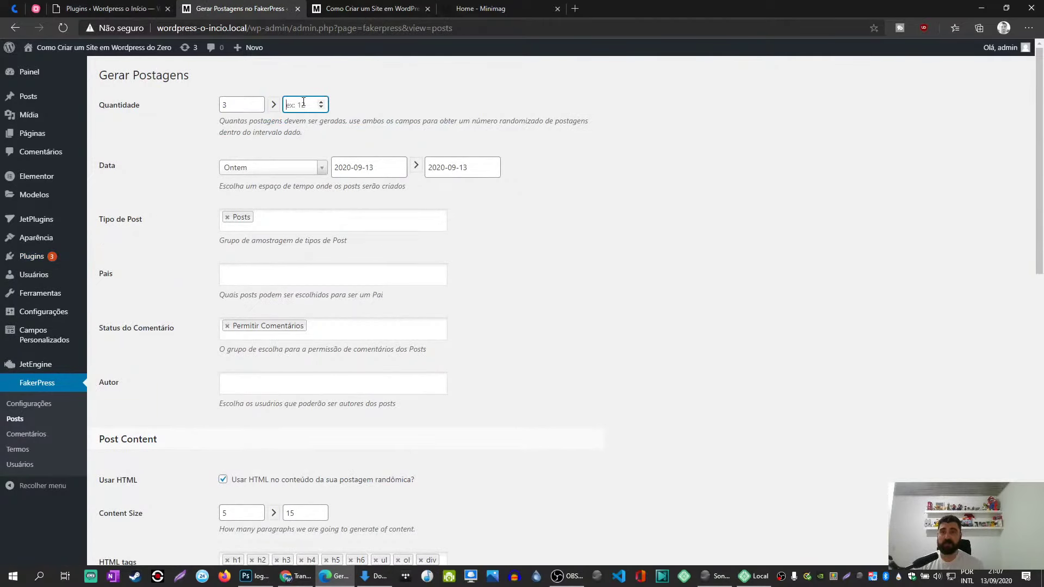
{"action": "left_click", "coordinate": [222, 178]}
{"action": "scroll", "coordinate": [190, 202], "scroll_direction": "down", "scroll_amount": 4}
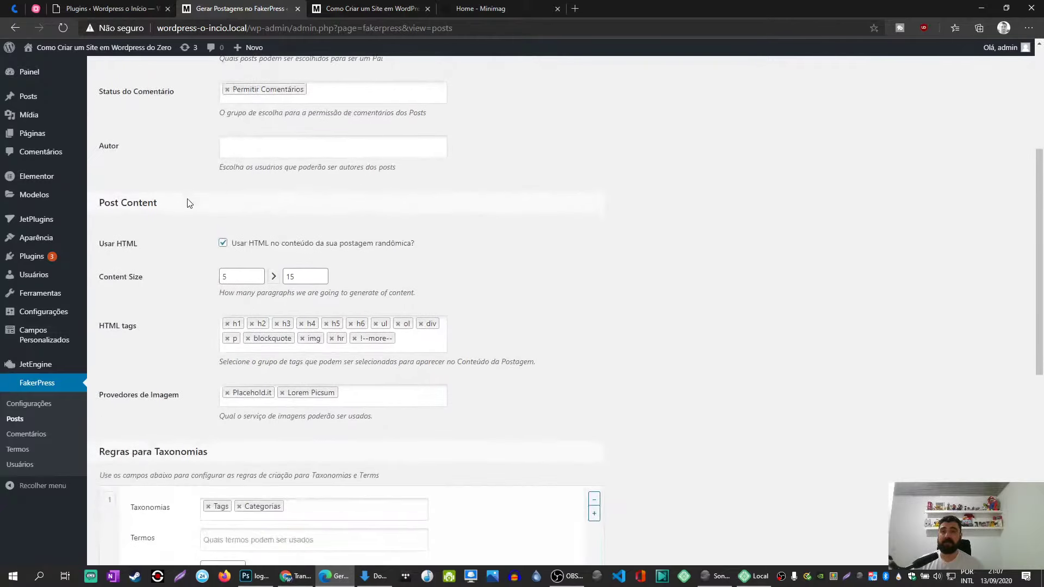
{"action": "left_click", "coordinate": [227, 92]}
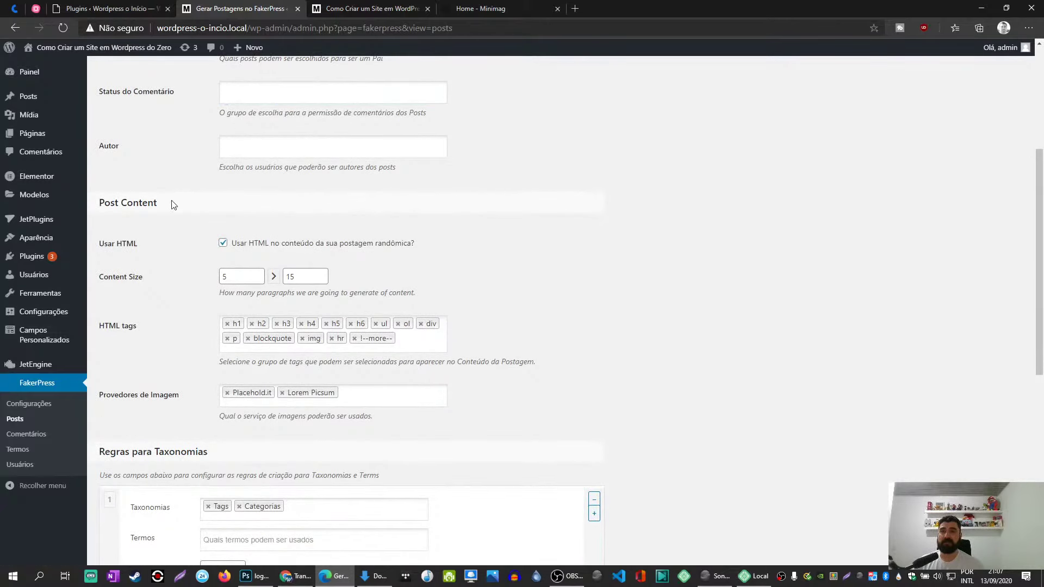
Open the post categories page in a separate tab and translate the Minimag demo page into Portuguese to read its post categories.
{"action": "mouse_move", "coordinate": [57, 103]}
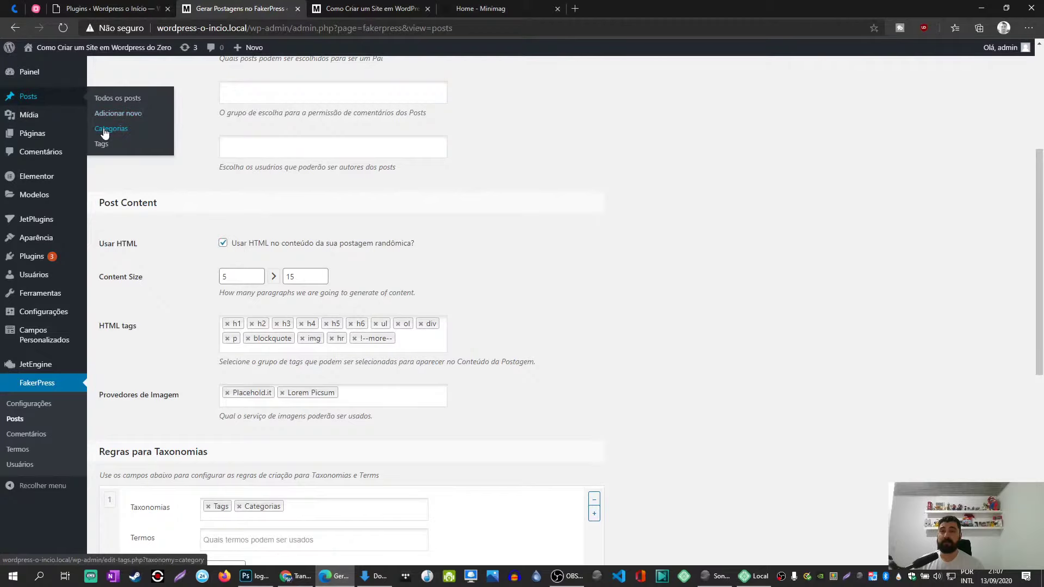
{"action": "middle_click", "coordinate": [105, 133]}
{"action": "left_click", "coordinate": [594, 10]}
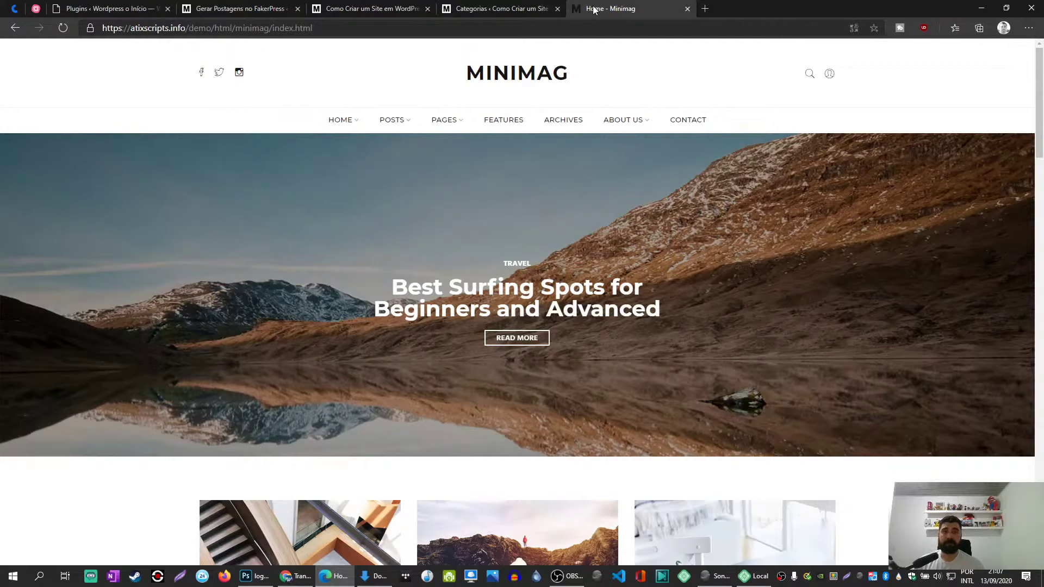
{"action": "right_click", "coordinate": [653, 60]}
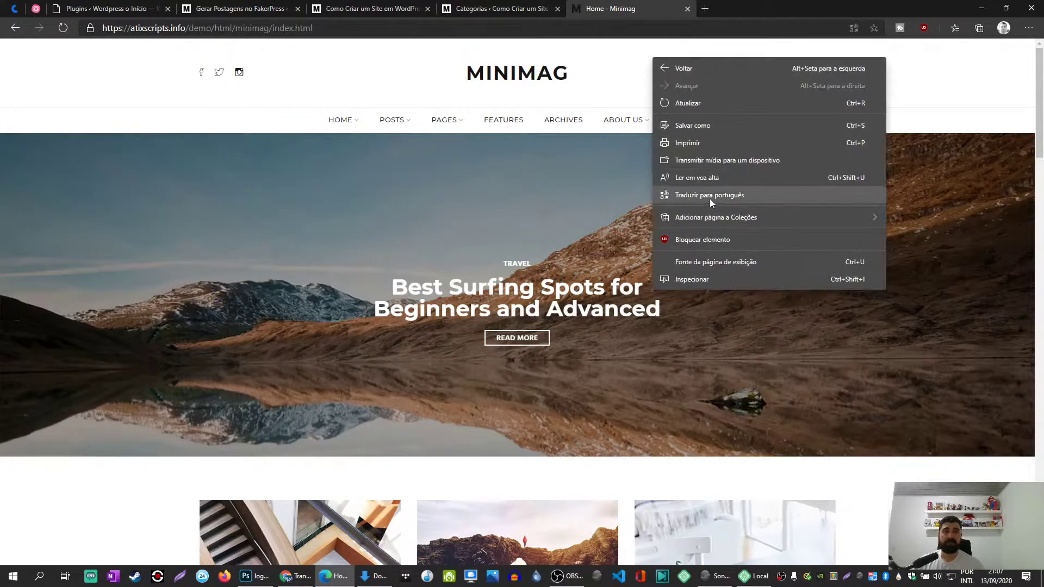
{"action": "left_click", "coordinate": [709, 198]}
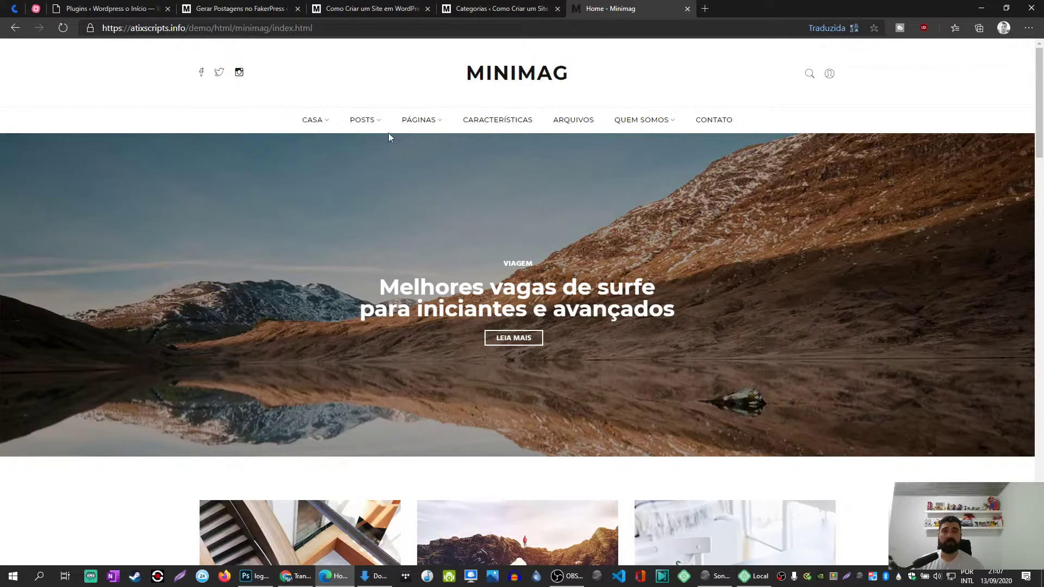
{"action": "scroll", "coordinate": [88, 245], "scroll_direction": "down", "scroll_amount": 6}
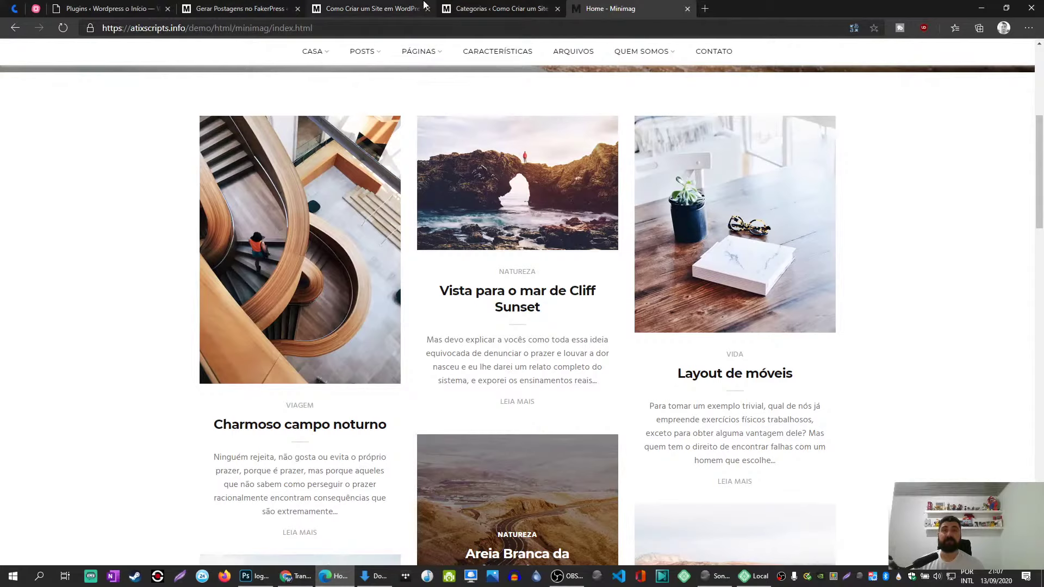
Add the post categories Natureza, Vida and Viagem to the local site.
{"action": "left_click", "coordinate": [500, 8]}
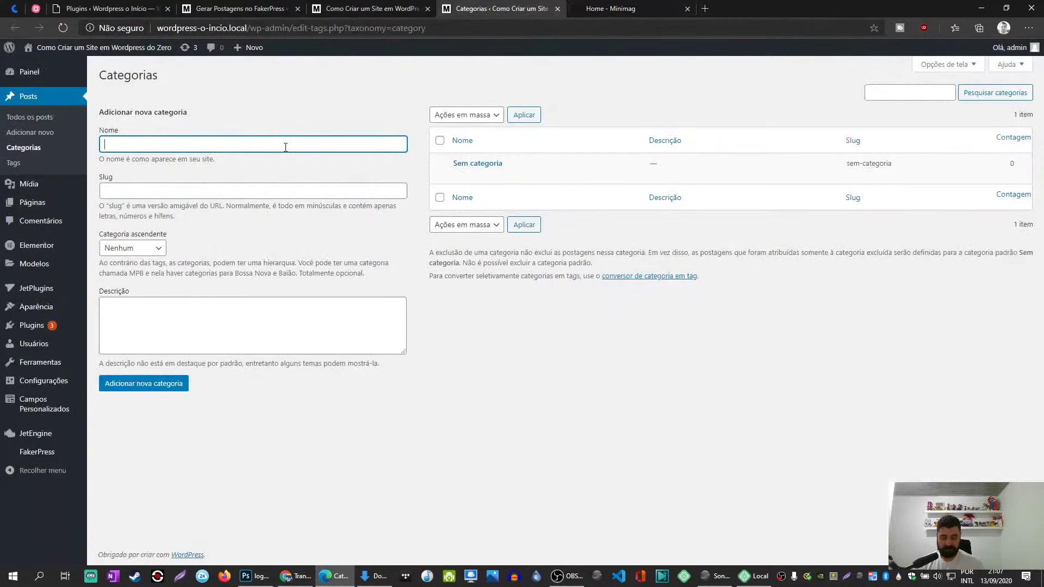
{"action": "type", "text": "Natureza"}
{"action": "key", "text": "Return"}
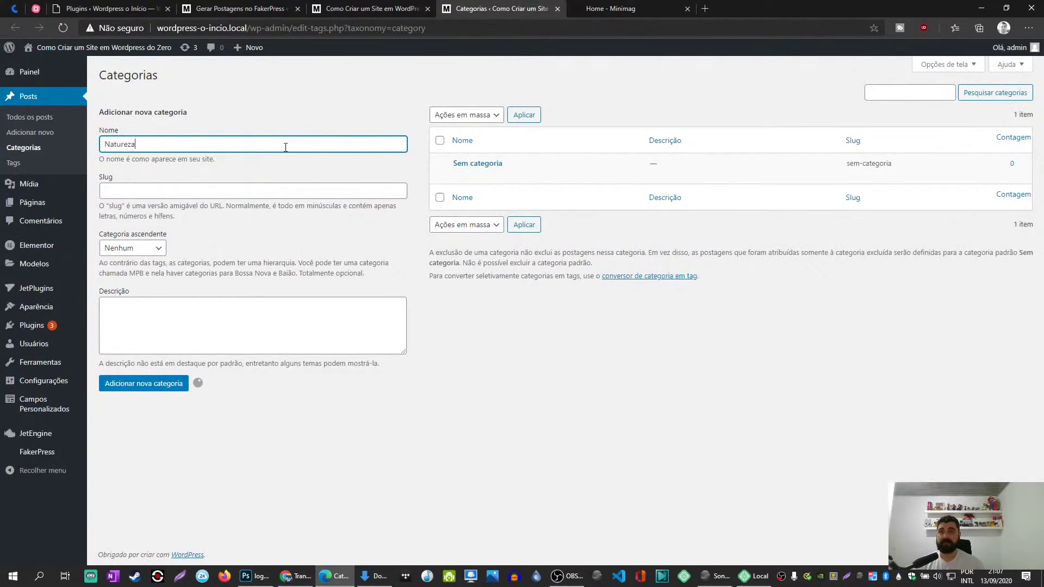
{"action": "type", "text": "Vida"}
{"action": "key", "text": "Return"}
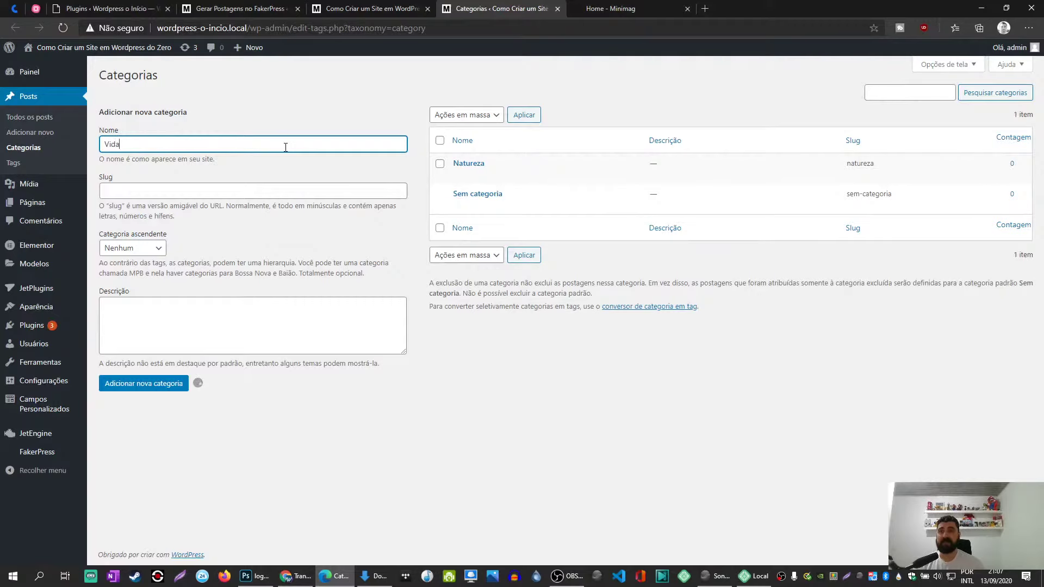
{"action": "type", "text": "Viagem"}
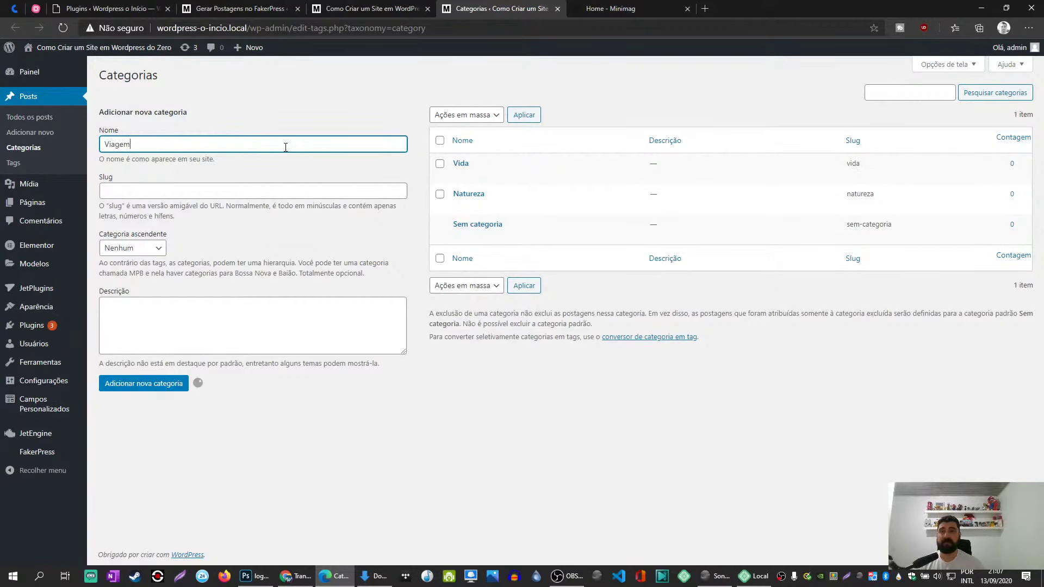
{"action": "key", "text": "Return"}
Check further posts on the Minimag demo for missing categories and add the category Tecnologia.
{"action": "key", "text": "ctrl+Tab"}
{"action": "scroll", "coordinate": [93, 289], "scroll_direction": "down", "scroll_amount": 8}
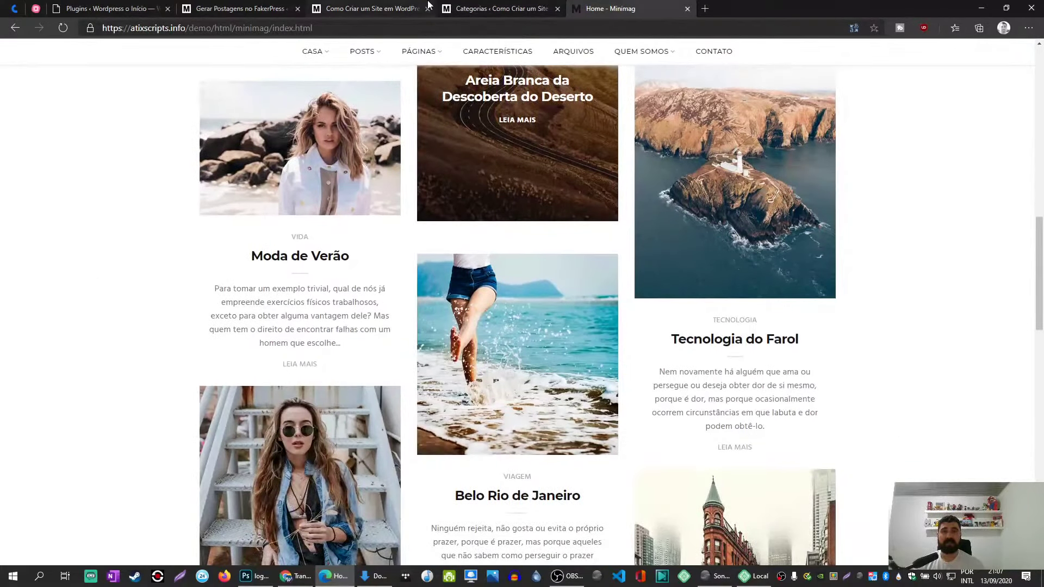
{"action": "left_click", "coordinate": [497, 8]}
{"action": "type", "text": "Tecn"}
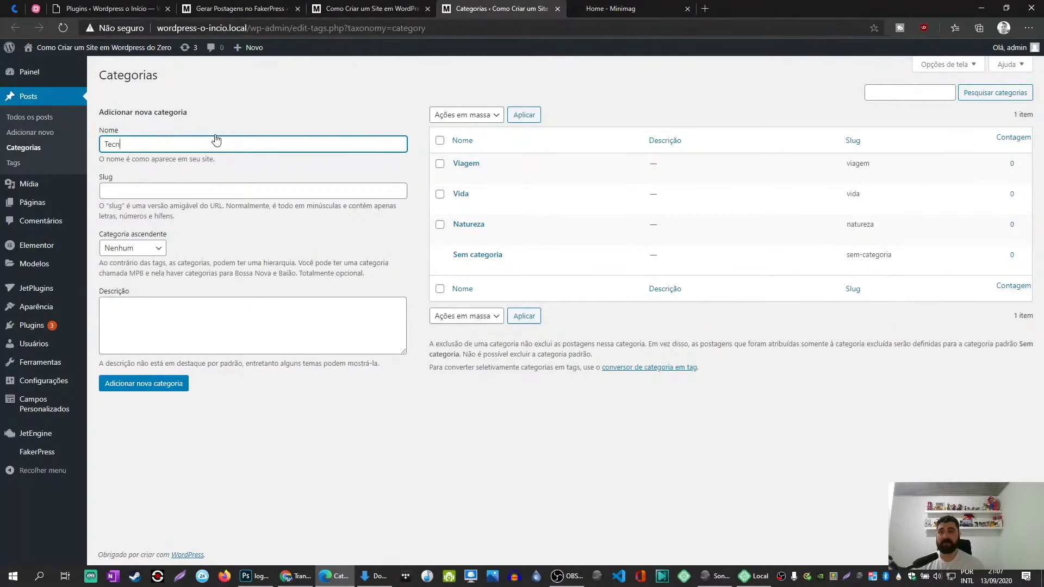
{"action": "type", "text": "ologia"}
{"action": "key", "text": "Return"}
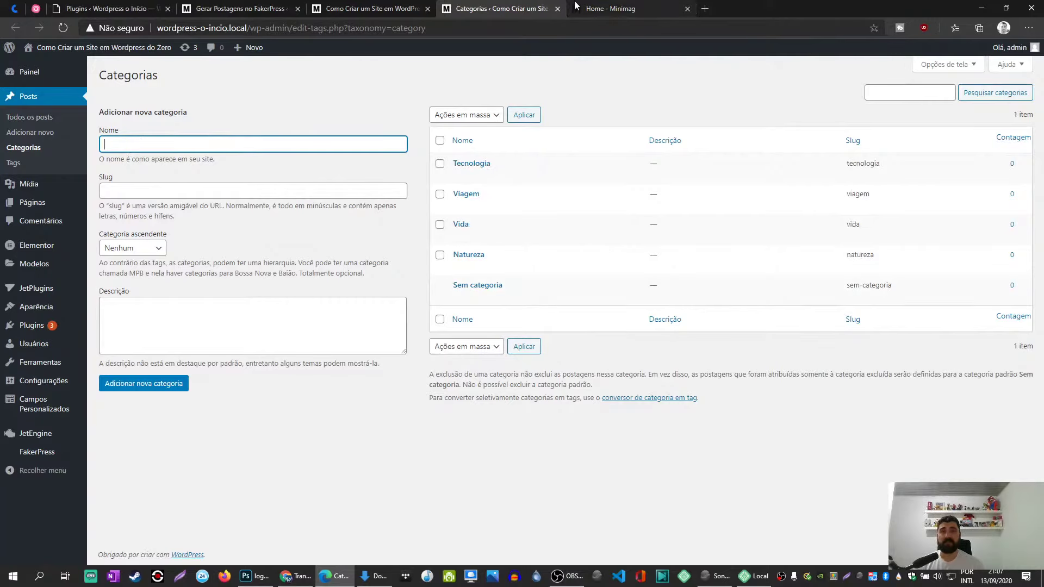
Look through the rest of the Minimag demo home page, down to its footer, for further post categories.
{"action": "left_click", "coordinate": [604, 8]}
{"action": "scroll", "coordinate": [86, 321], "scroll_direction": "down", "scroll_amount": 10}
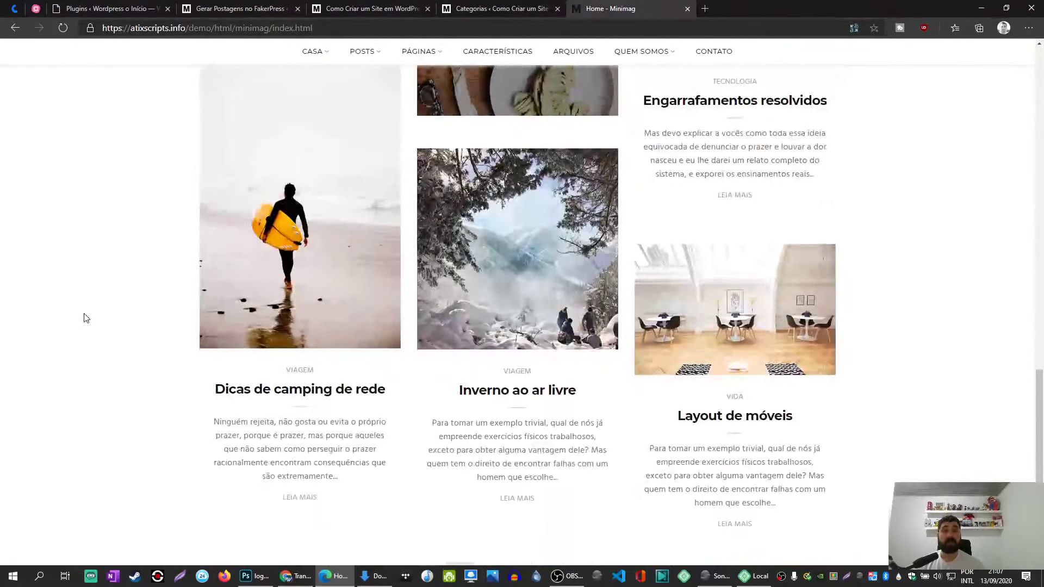
{"action": "scroll", "coordinate": [86, 321], "scroll_direction": "down", "scroll_amount": 5}
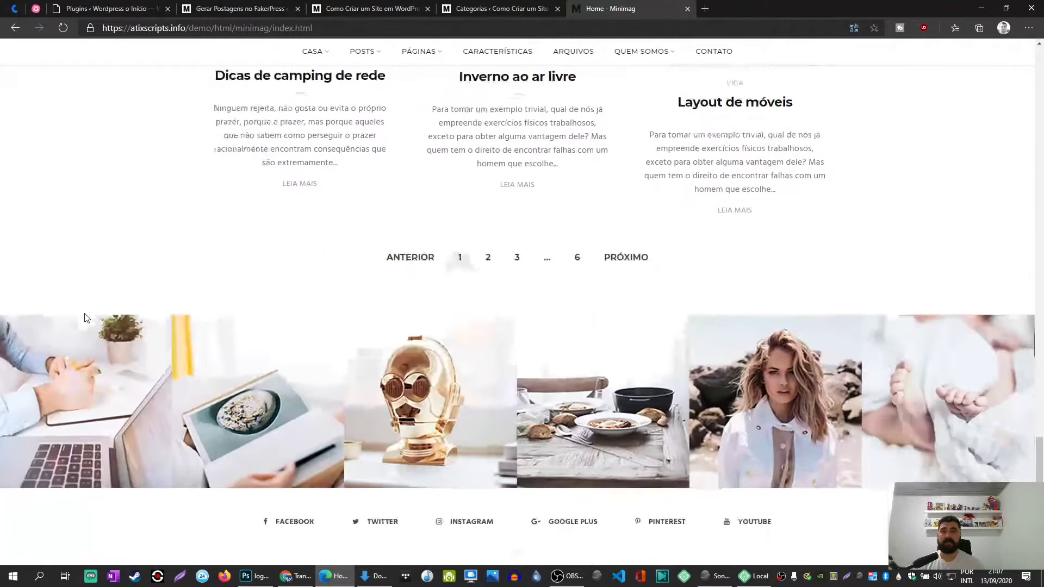
{"action": "scroll", "coordinate": [84, 315], "scroll_direction": "up", "scroll_amount": 20}
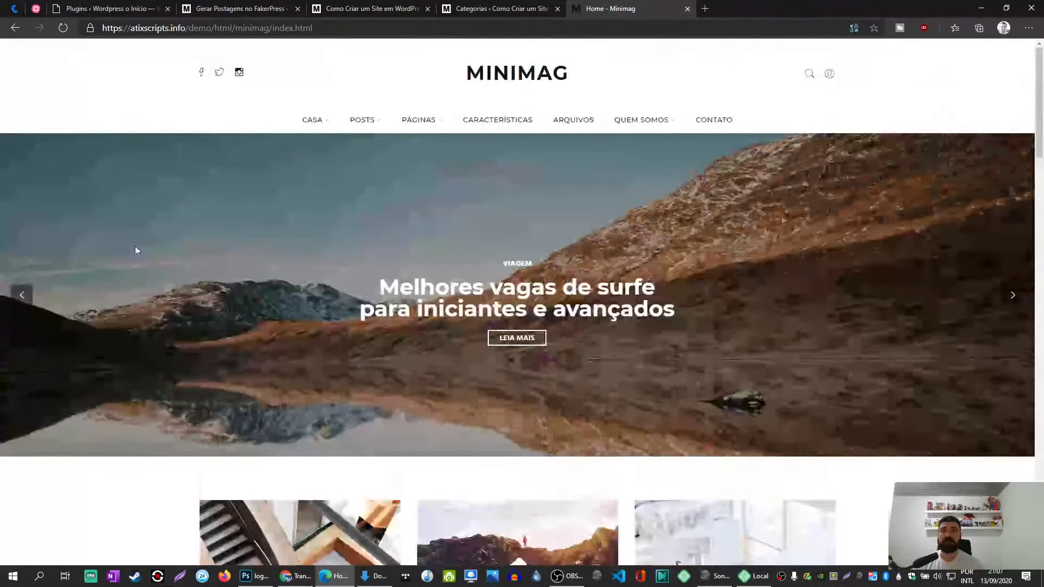
In the FakerPress post generator, restrict the taxonomy rule to Categorias with the terms Natureza, Tecnologia, Viagem and Vida.
{"action": "left_click", "coordinate": [370, 8]}
{"action": "left_click", "coordinate": [239, 8]}
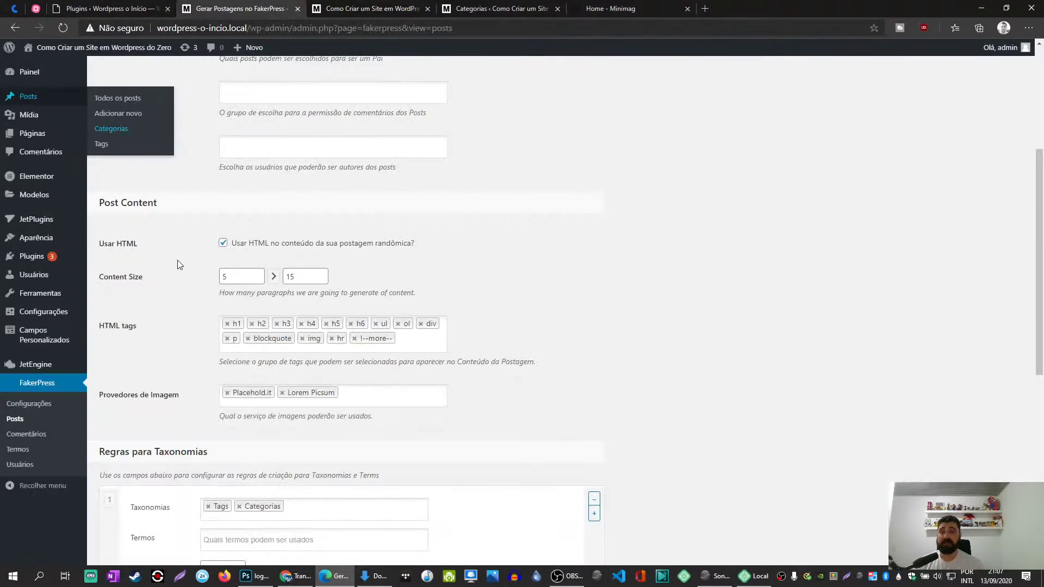
{"action": "scroll", "coordinate": [169, 277], "scroll_direction": "down", "scroll_amount": 4}
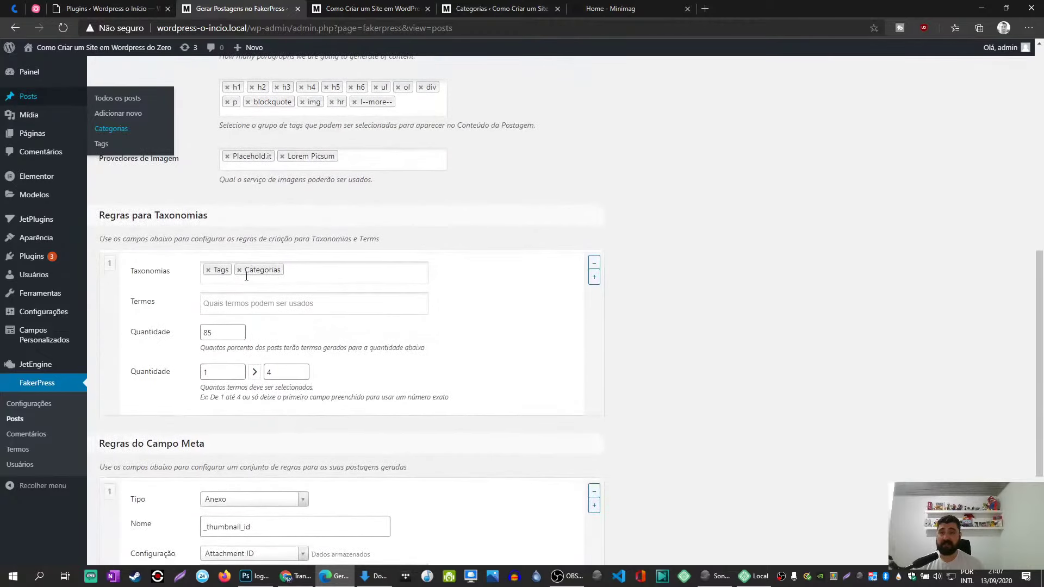
{"action": "left_click", "coordinate": [207, 270]}
{"action": "left_click", "coordinate": [227, 303]}
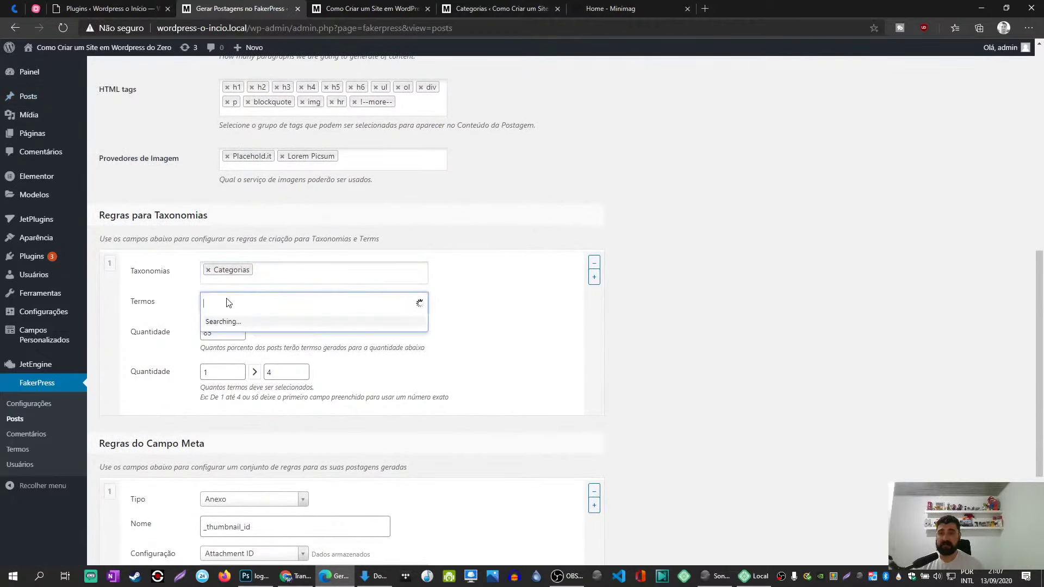
{"action": "left_click", "coordinate": [255, 325]}
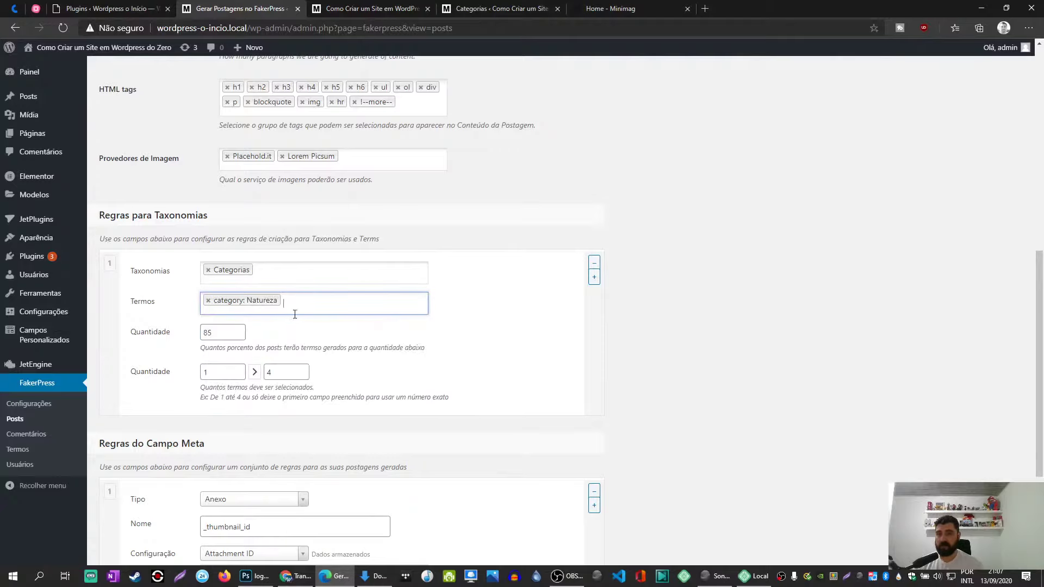
{"action": "left_click", "coordinate": [295, 315]}
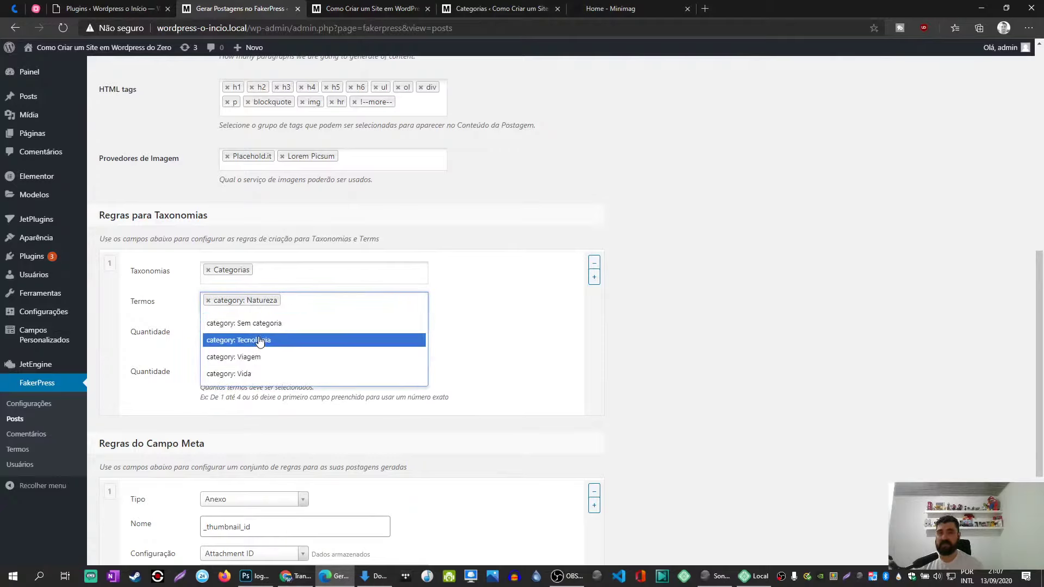
{"action": "left_click", "coordinate": [260, 341]}
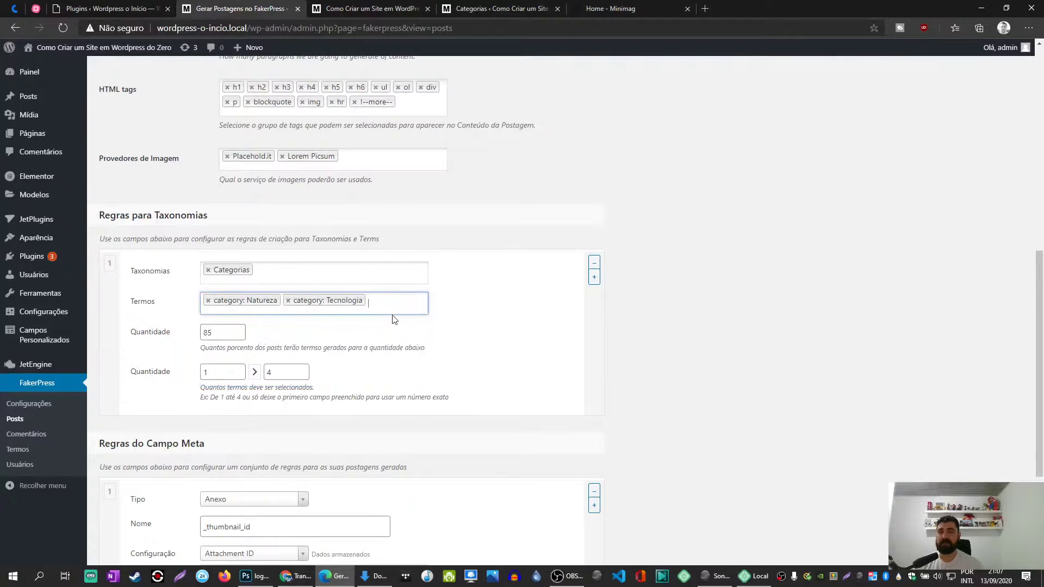
{"action": "left_click", "coordinate": [418, 302]}
{"action": "left_click", "coordinate": [270, 343]}
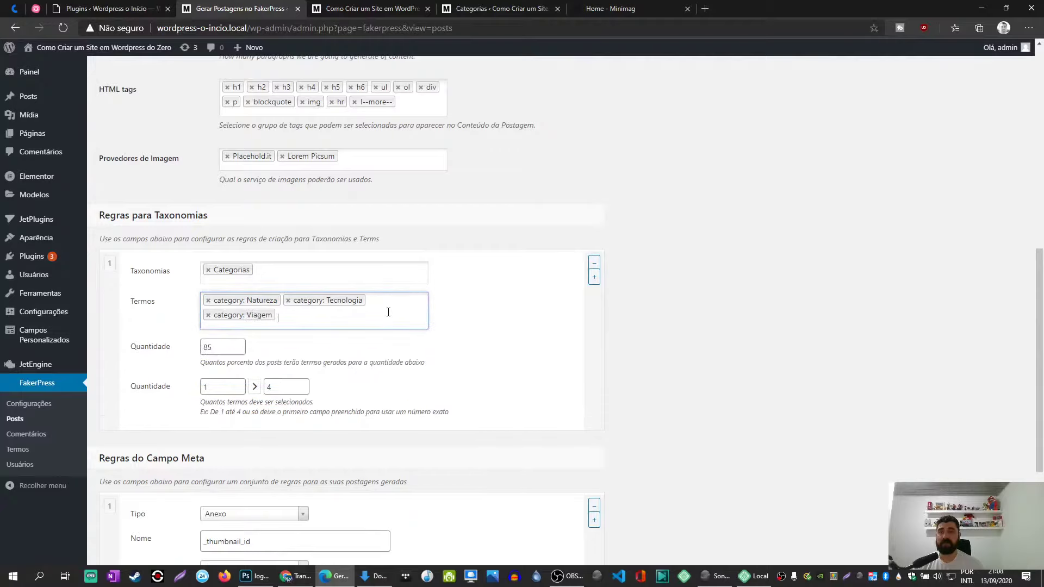
{"action": "left_click", "coordinate": [417, 315]}
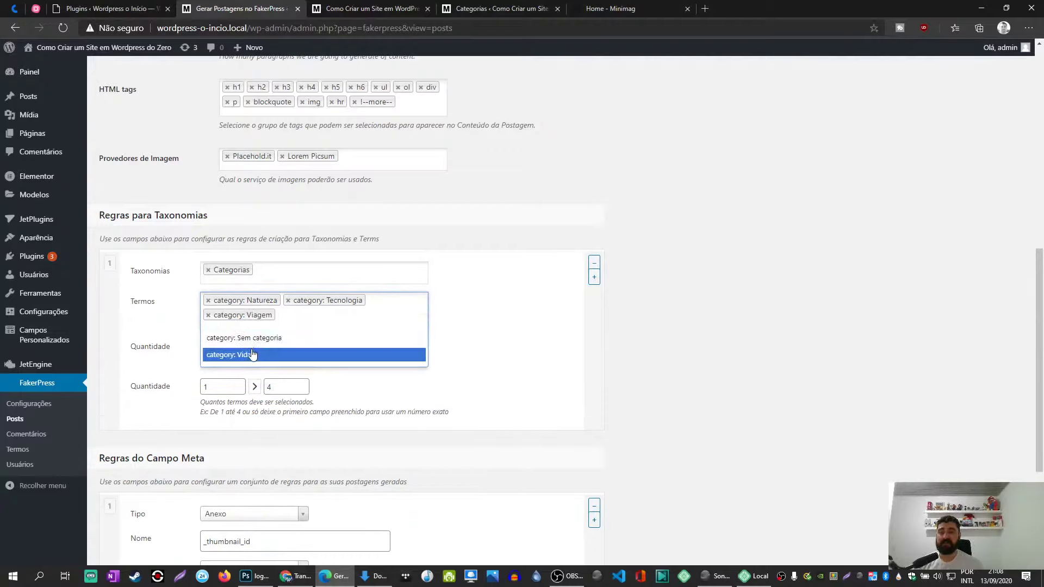
{"action": "left_click", "coordinate": [252, 354]}
Set the maximum number of terms selected per post in the taxonomy rule to 2.
{"action": "scroll", "coordinate": [174, 315], "scroll_direction": "down", "scroll_amount": 3}
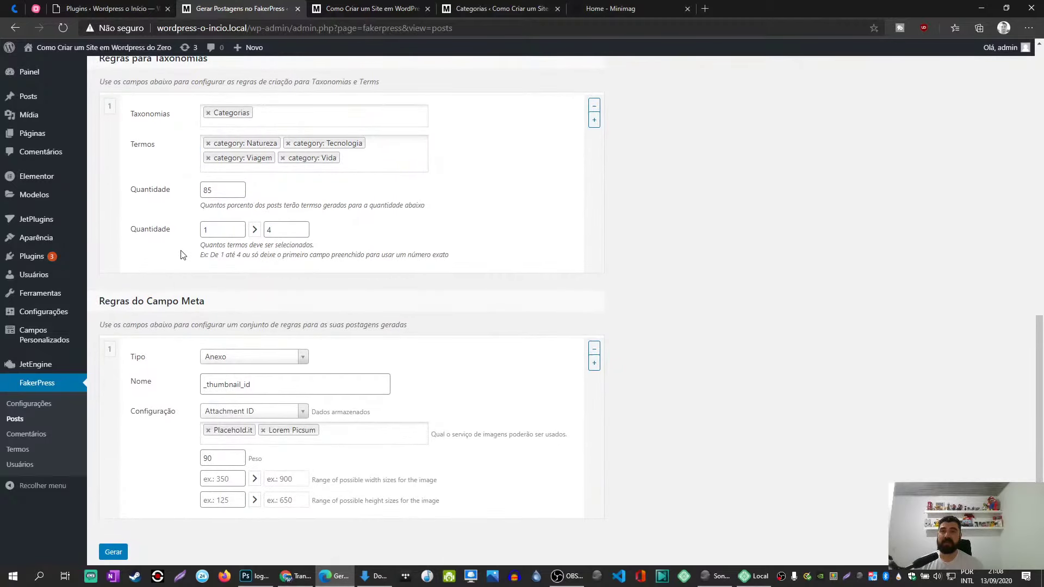
{"action": "double_click", "coordinate": [271, 230]}
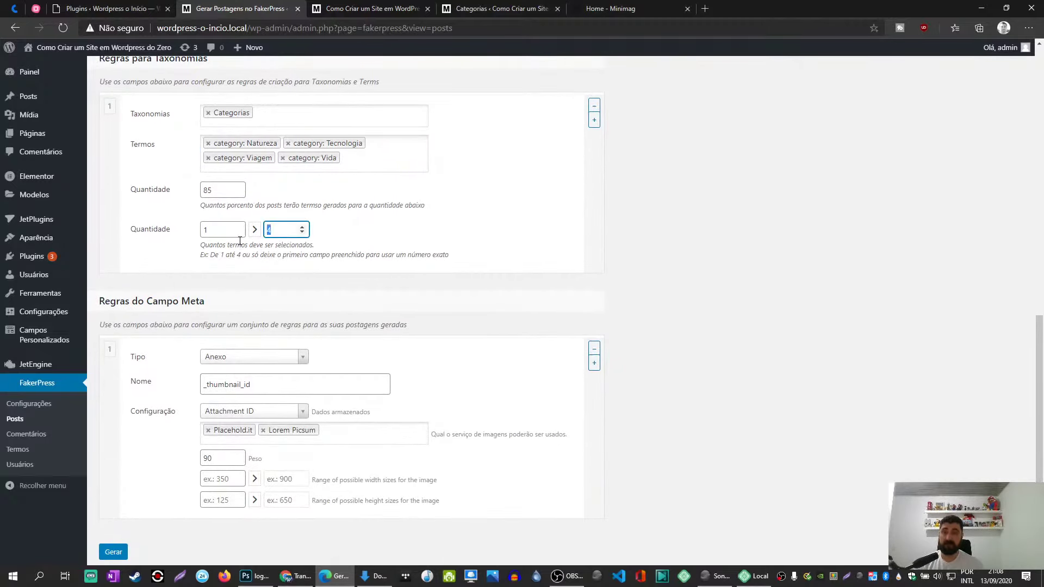
{"action": "type", "text": "2"}
{"action": "left_click", "coordinate": [160, 254]}
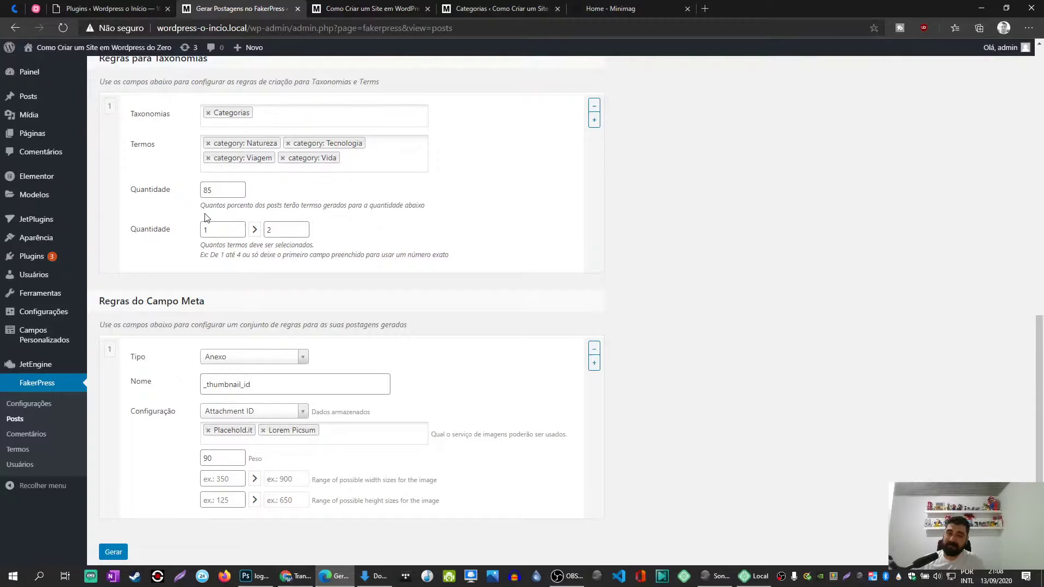
Run the dummy post generation five times in a row with the configured settings.
{"action": "scroll", "coordinate": [193, 233], "scroll_direction": "down", "scroll_amount": 1}
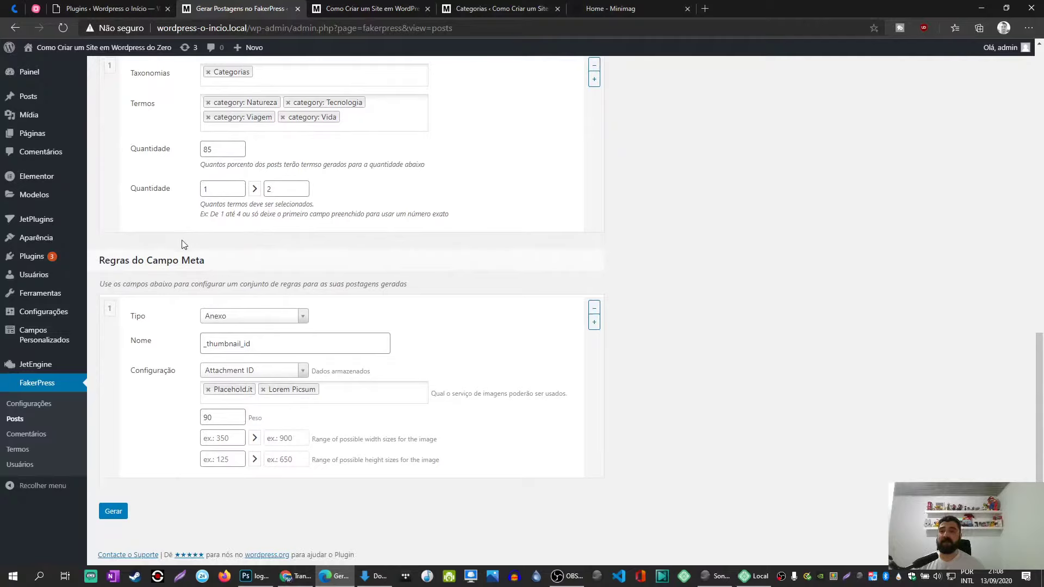
{"action": "left_click", "coordinate": [120, 511]}
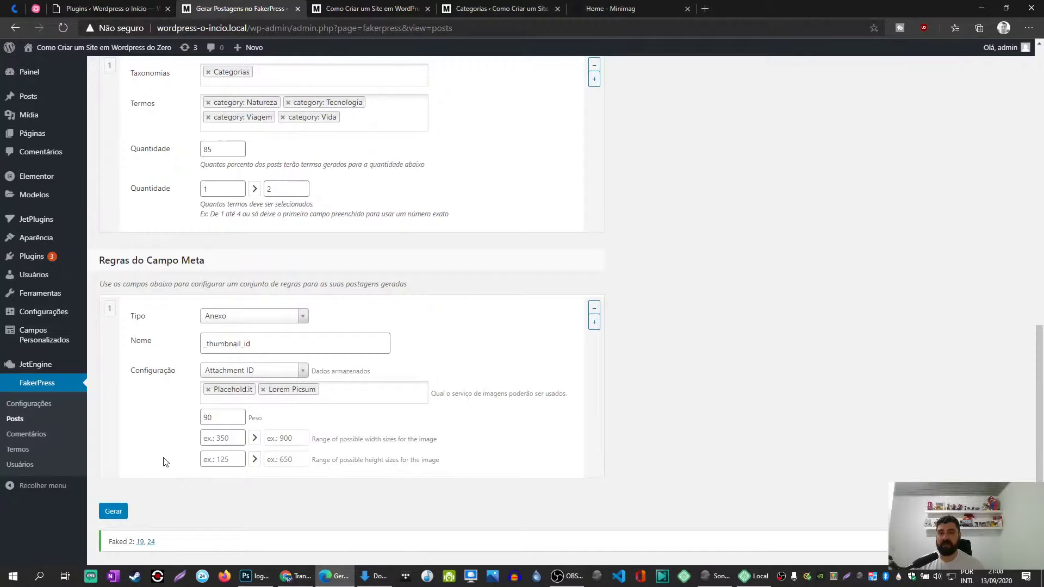
{"action": "scroll", "coordinate": [165, 460], "scroll_direction": "down", "scroll_amount": 1}
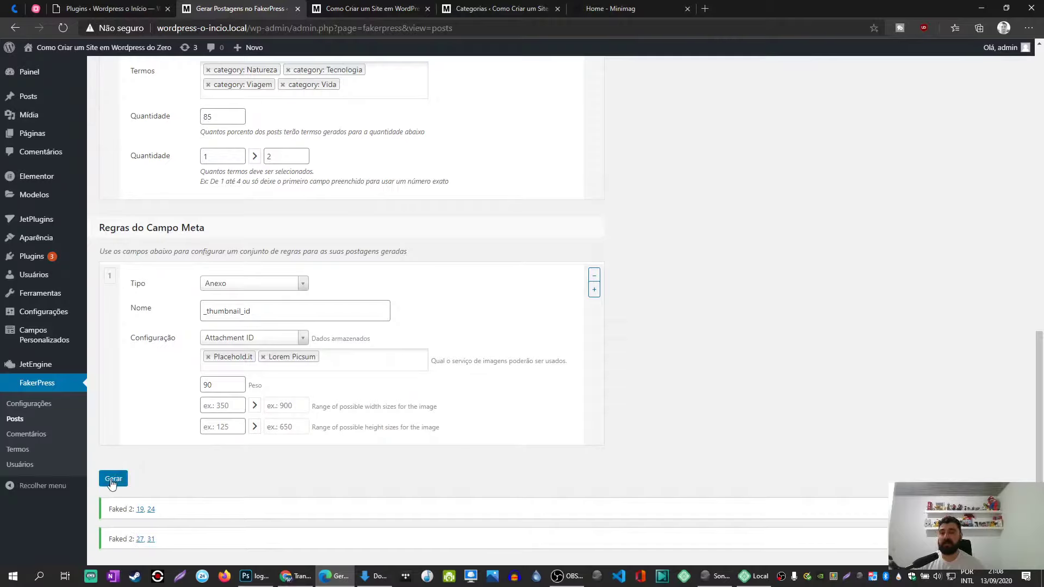
{"action": "key", "text": "Return"}
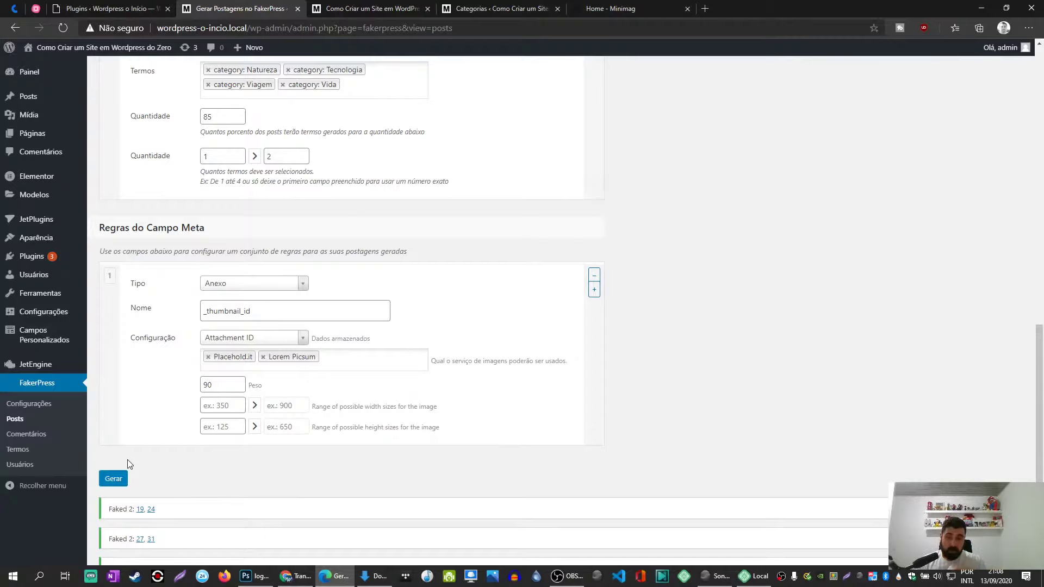
{"action": "left_click", "coordinate": [115, 480]}
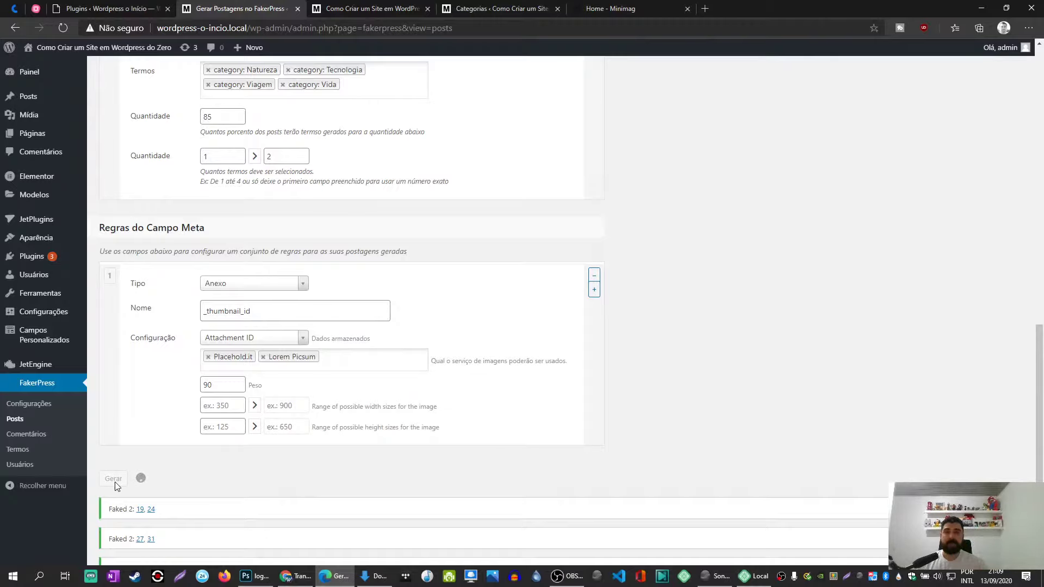
{"action": "scroll", "coordinate": [149, 451], "scroll_direction": "down", "scroll_amount": 2}
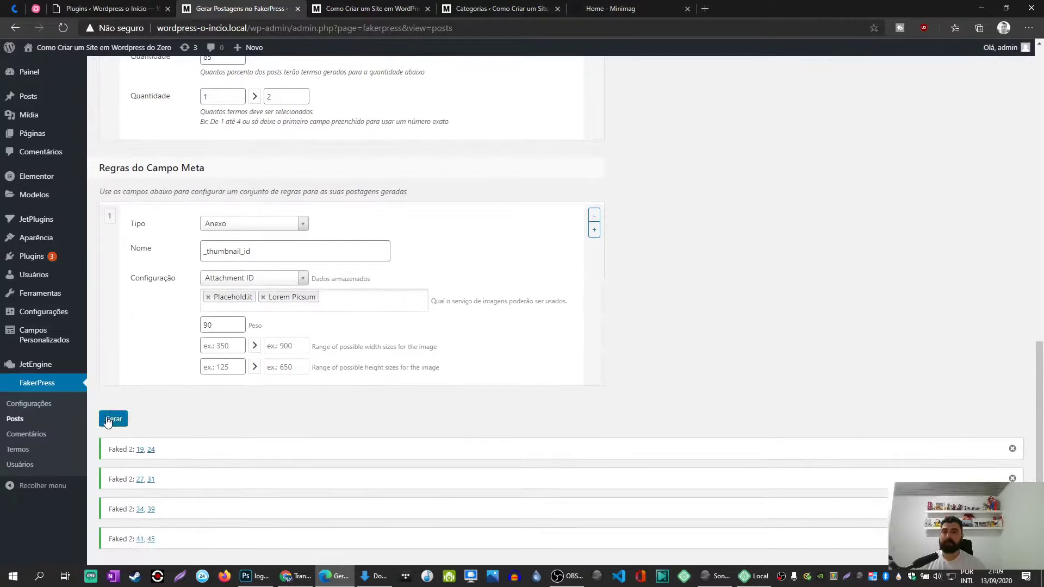
{"action": "left_click", "coordinate": [112, 420]}
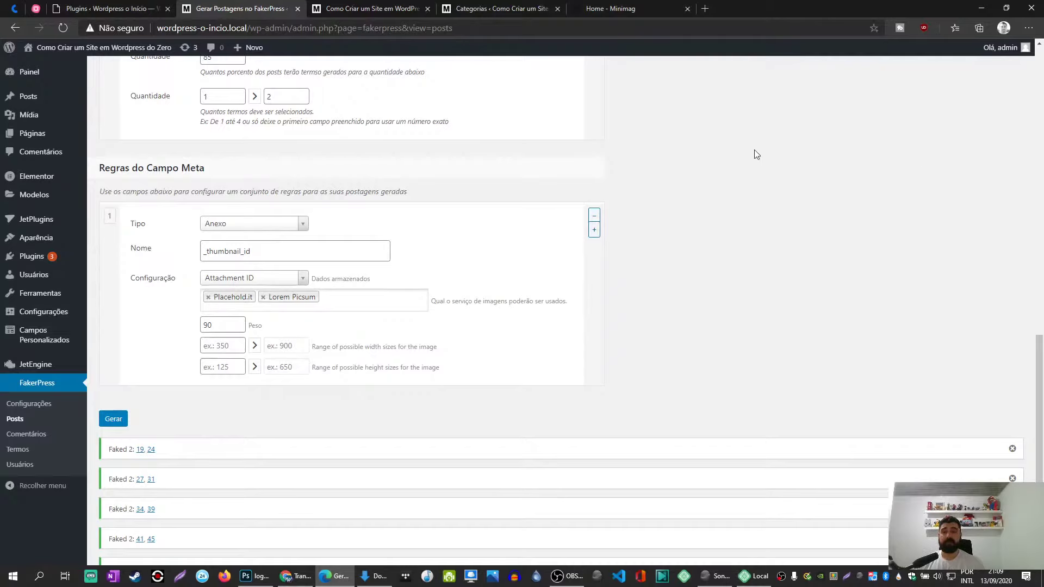
Open the list of all posts and try to set the scheduled post "Odio autem perspiciatis quam" to Publicado through quick edit.
{"action": "mouse_move", "coordinate": [56, 101]}
{"action": "left_click", "coordinate": [115, 100]}
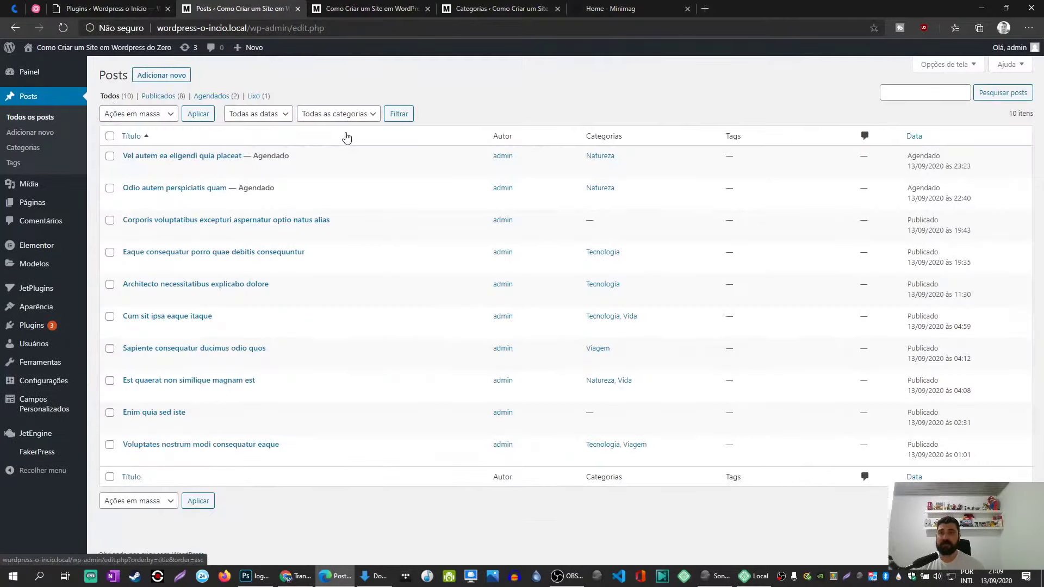
{"action": "mouse_move", "coordinate": [233, 200]}
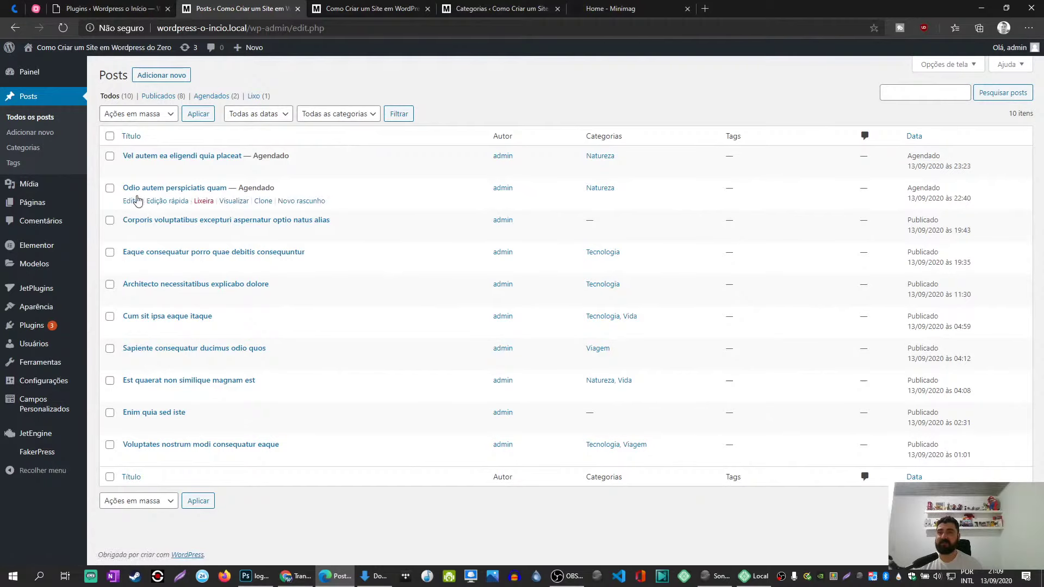
{"action": "left_click", "coordinate": [167, 201]}
{"action": "left_click", "coordinate": [742, 278]}
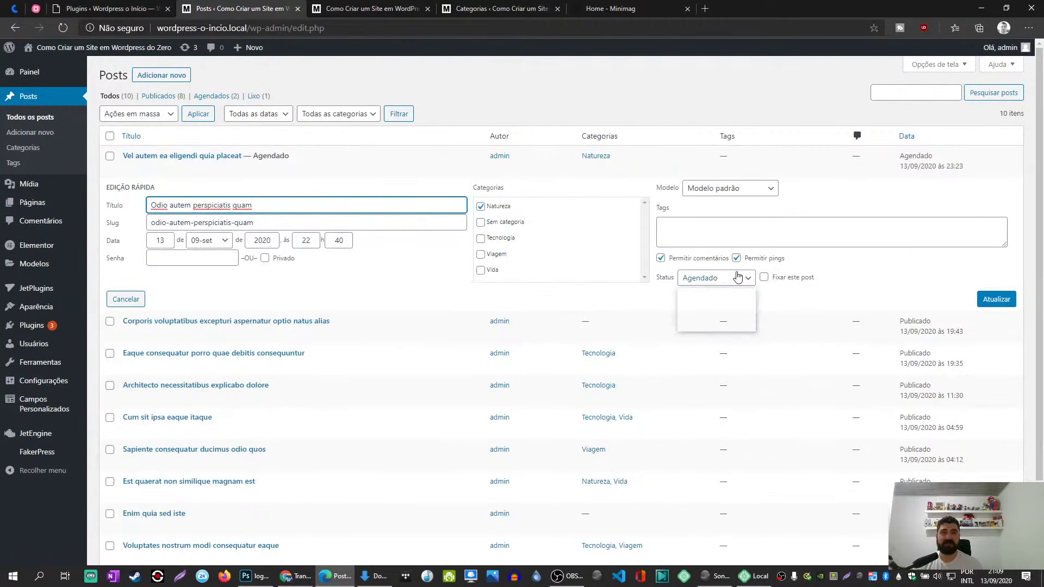
{"action": "left_click", "coordinate": [714, 294]}
{"action": "left_click", "coordinate": [993, 300]}
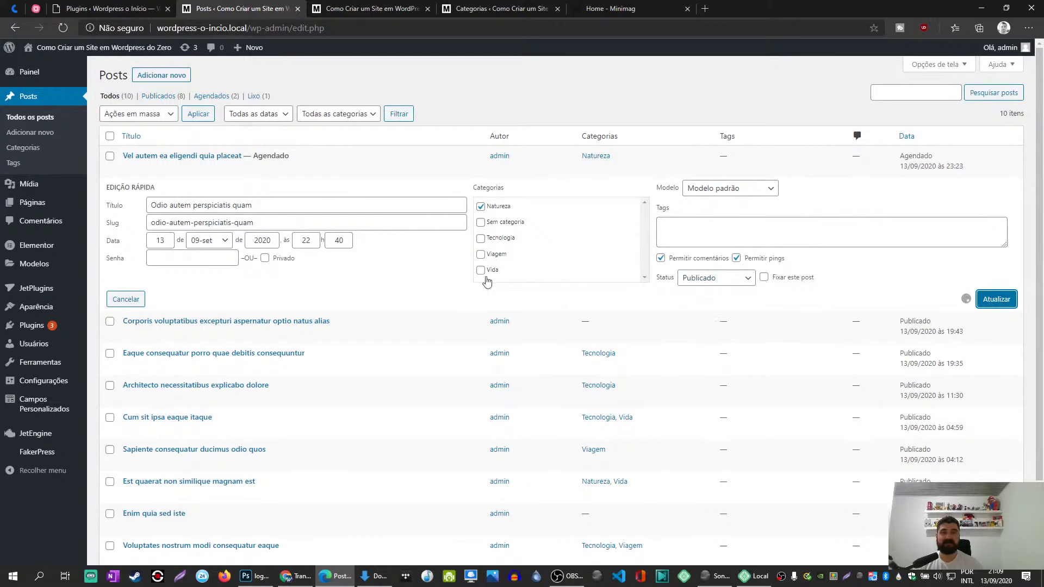
Try to change the status of the scheduled post "Vel autem ea eligendi quia placeat" to Publicado through quick edit.
{"action": "left_click", "coordinate": [158, 168]}
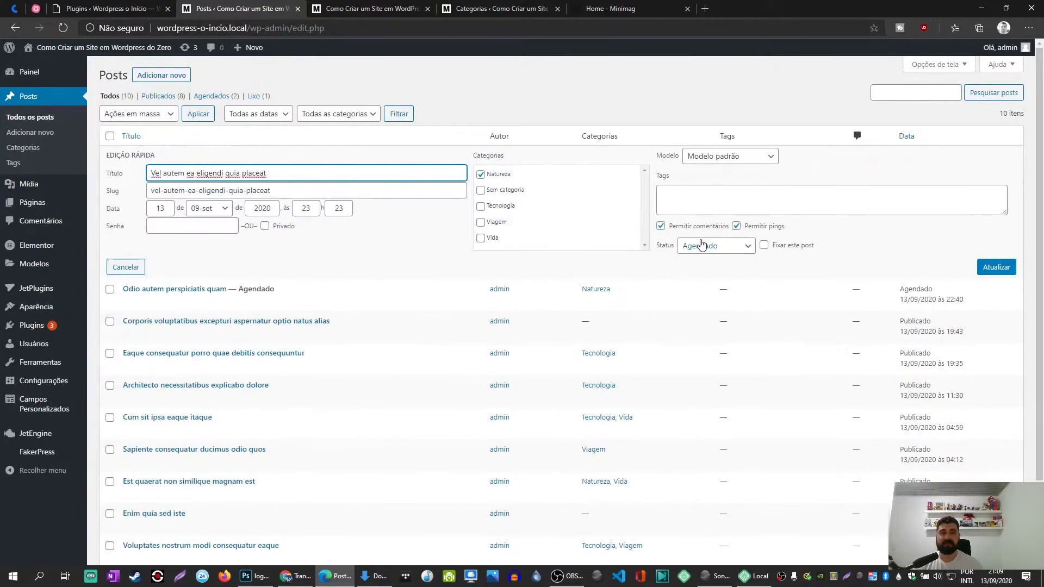
{"action": "left_click", "coordinate": [703, 246]}
{"action": "left_click", "coordinate": [702, 262]}
{"action": "left_click", "coordinate": [997, 267]}
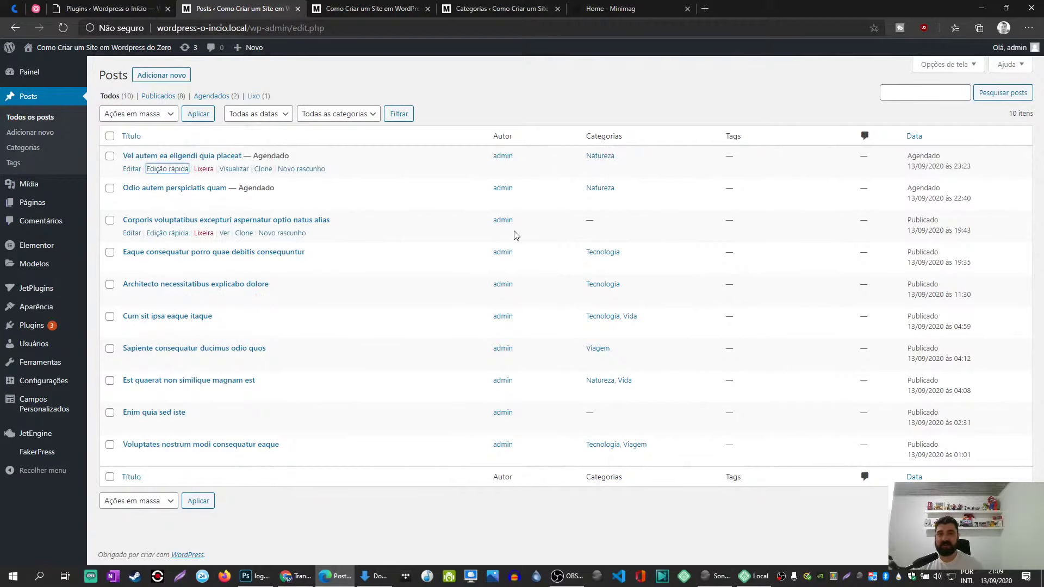
Assign the category Tecnologia to "Corporis voluptatibus excepturi aspernatur optio natus alias" and Vida to "Enim quia sed iste" through quick edit.
{"action": "left_click", "coordinate": [158, 233]}
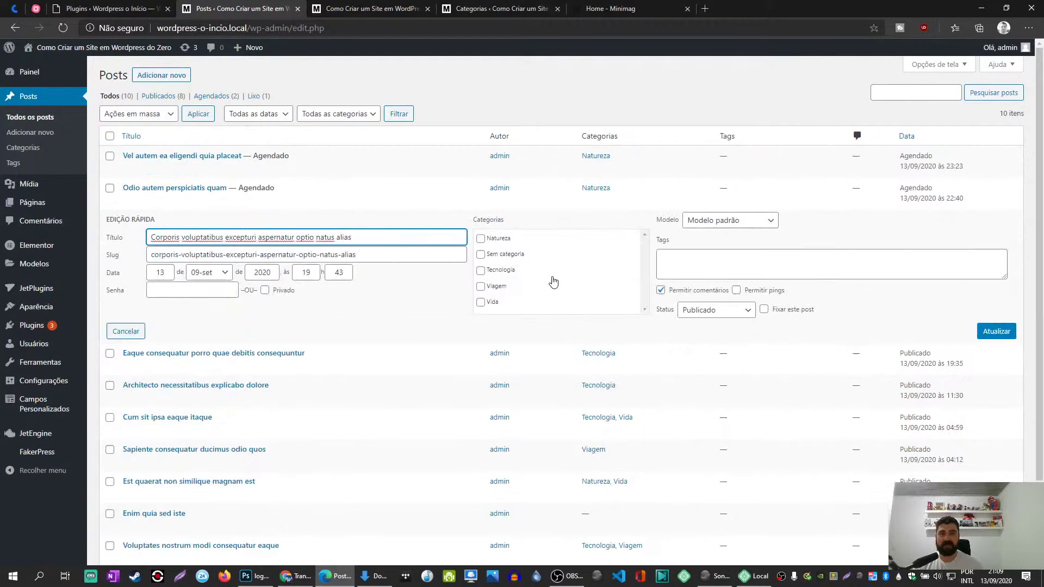
{"action": "left_click", "coordinate": [503, 271]}
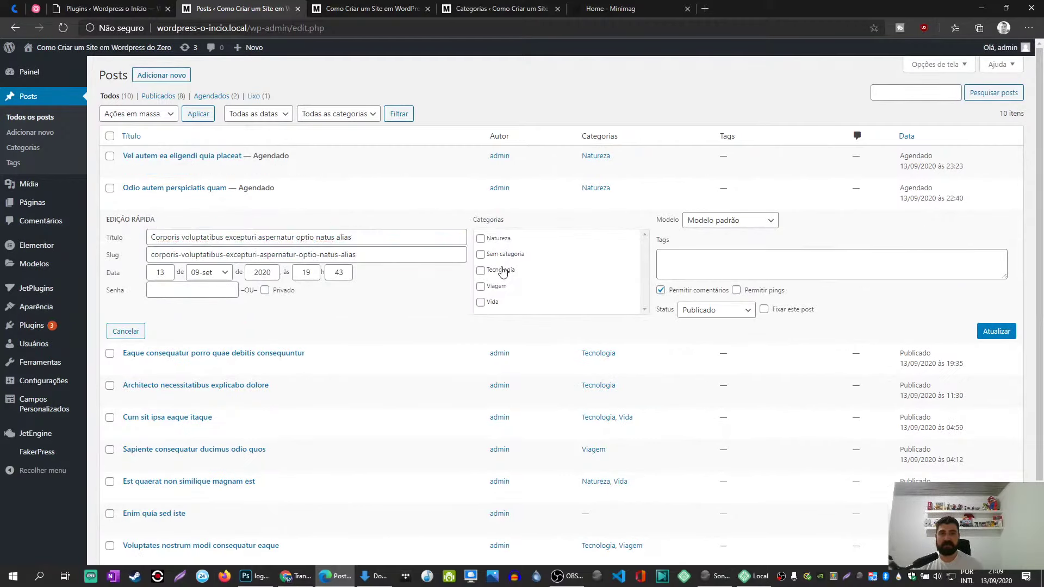
{"action": "left_click", "coordinate": [995, 329]}
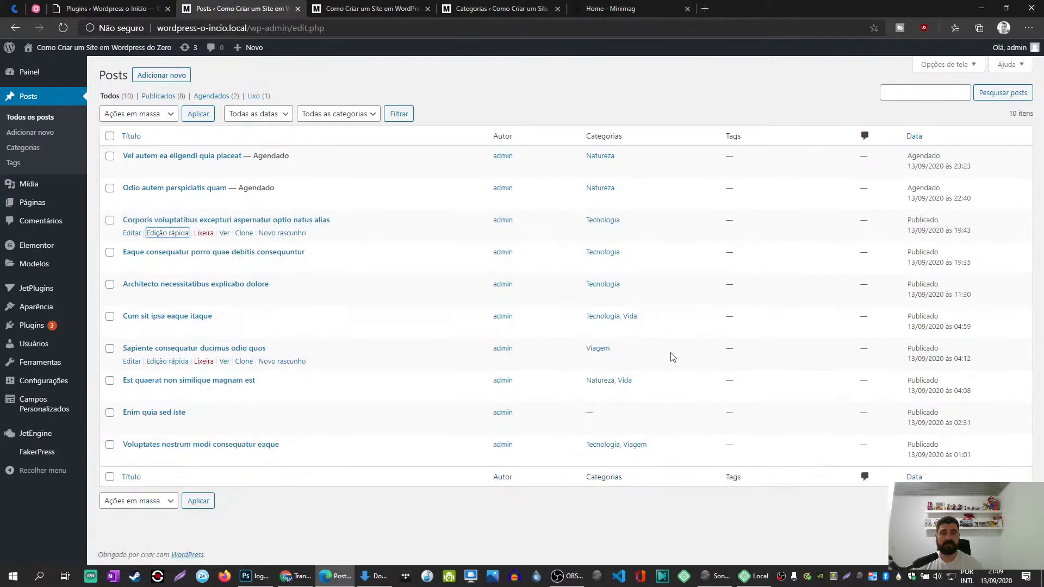
{"action": "left_click", "coordinate": [155, 427]}
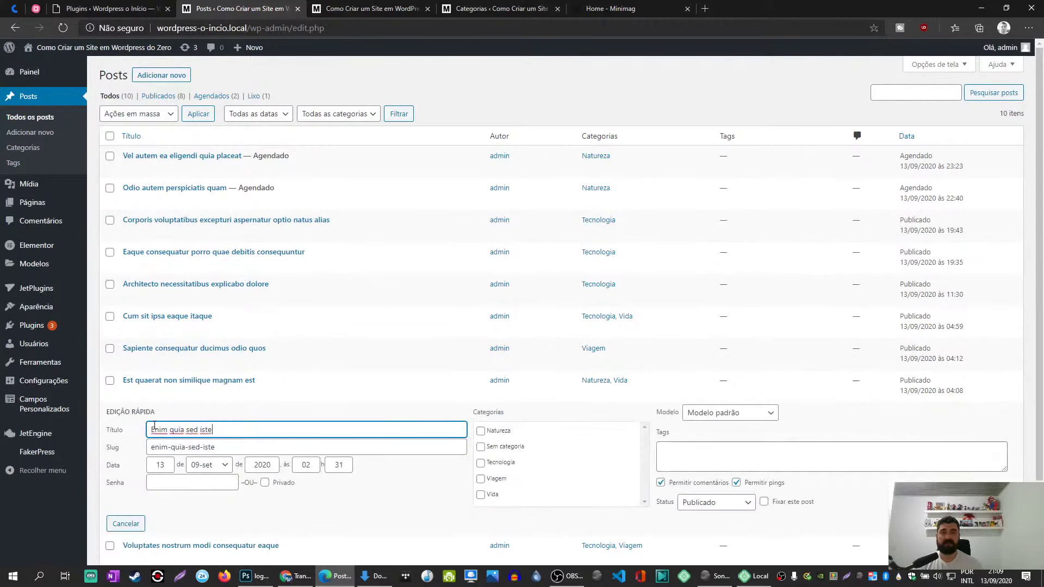
{"action": "scroll", "coordinate": [330, 422], "scroll_direction": "down", "scroll_amount": 2}
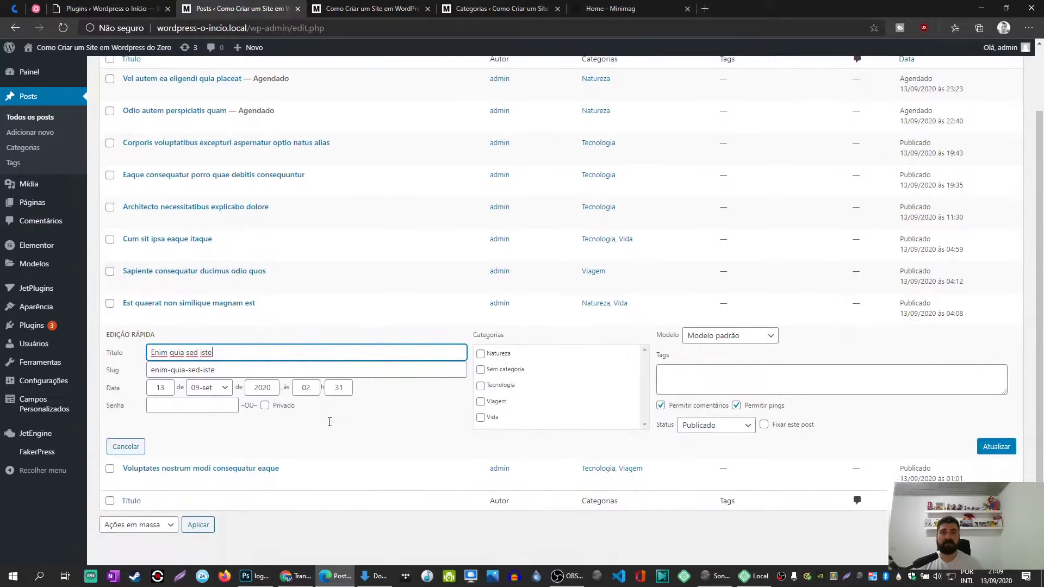
{"action": "left_click", "coordinate": [496, 416]}
{"action": "left_click", "coordinate": [1001, 452]}
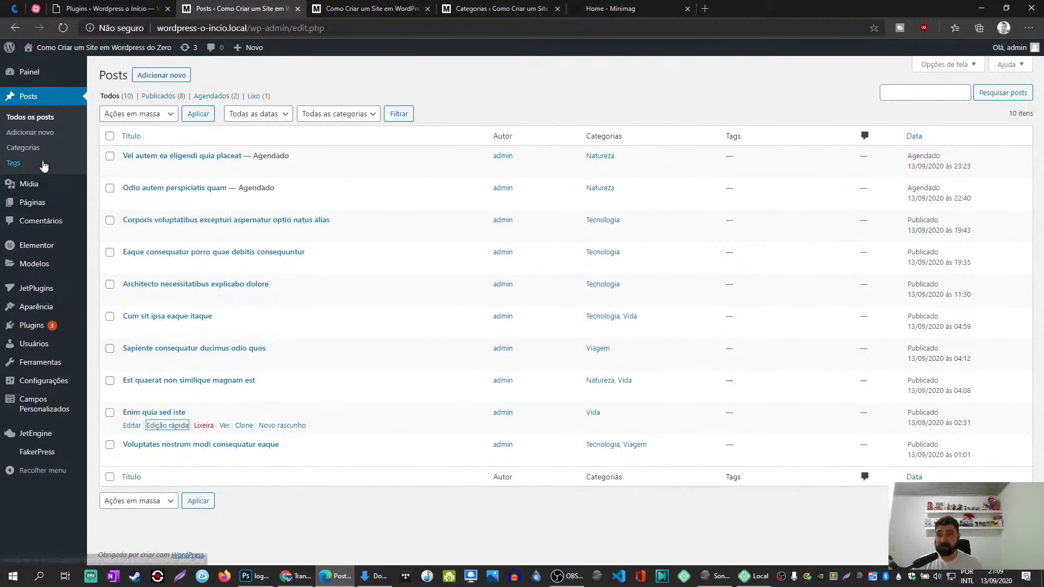
View the list of all pages of the site.
{"action": "mouse_move", "coordinate": [39, 204]}
{"action": "left_click", "coordinate": [137, 205]}
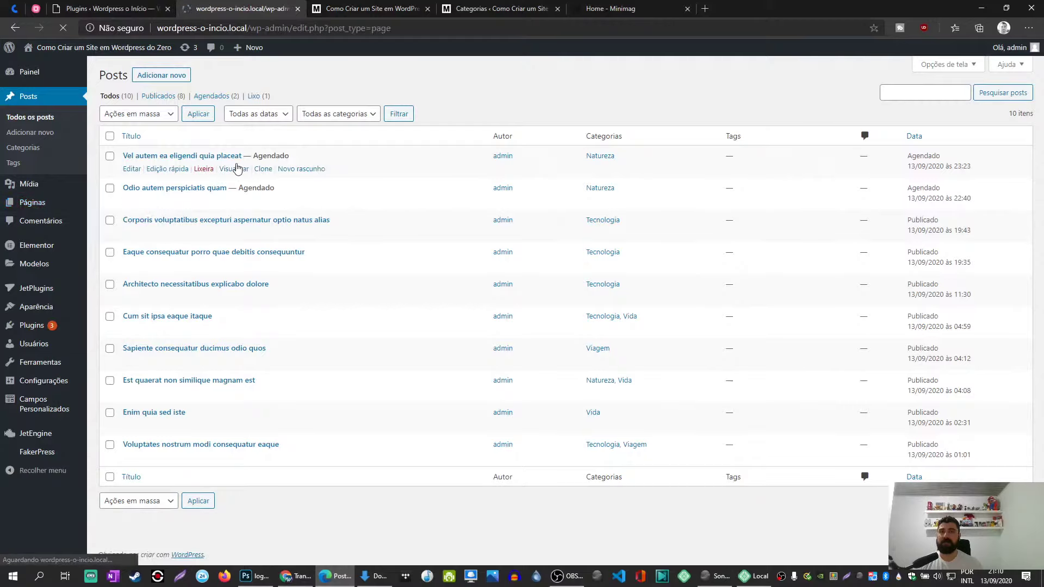
{"action": "mouse_move", "coordinate": [28, 118]}
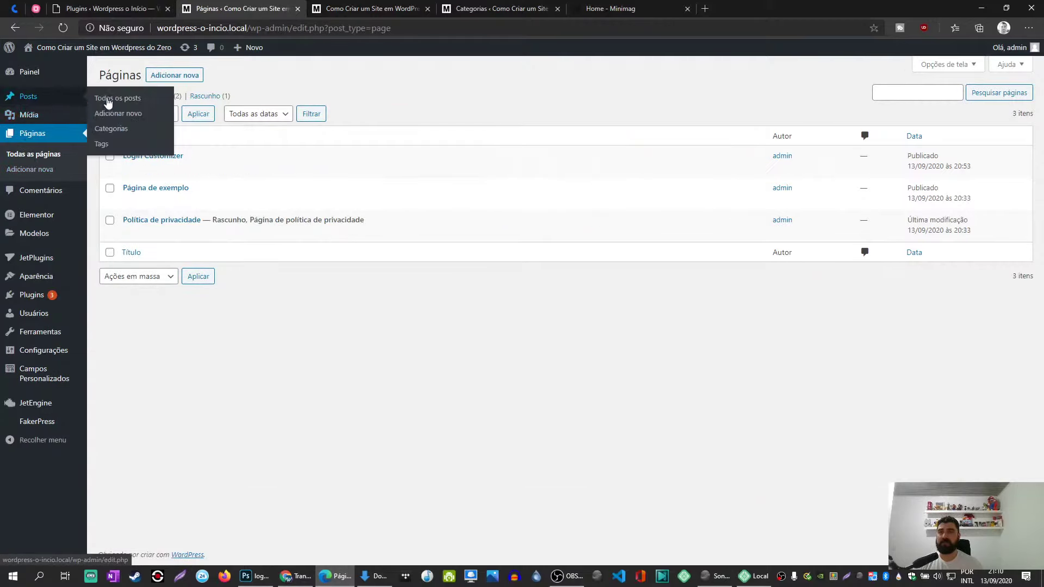
Disable comments and pings on "Vel autem ea eligendi quia placeat" and try to set its status to Publicado through quick edit.
{"action": "left_click", "coordinate": [112, 102]}
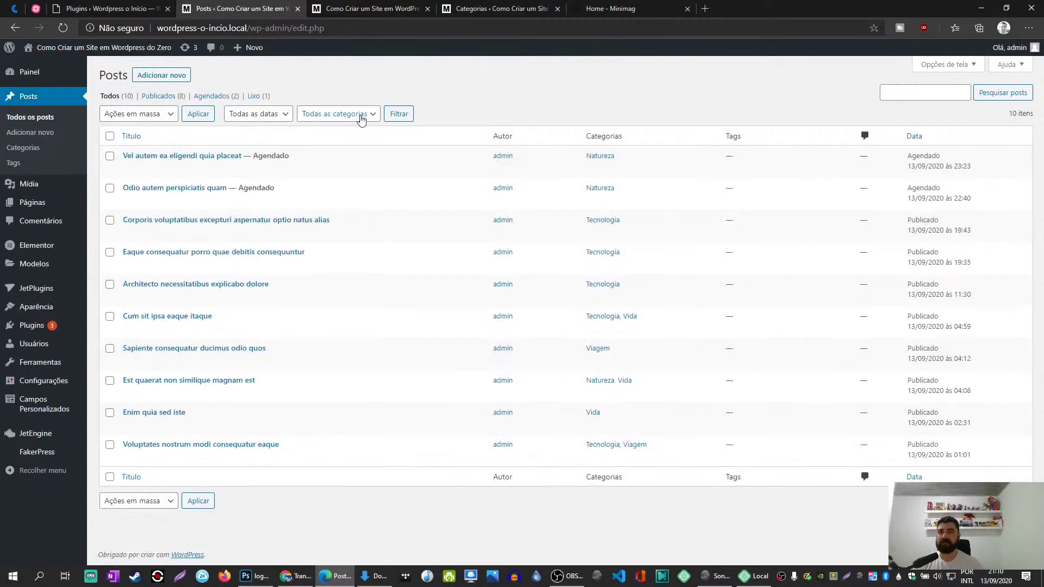
{"action": "left_click", "coordinate": [160, 171]}
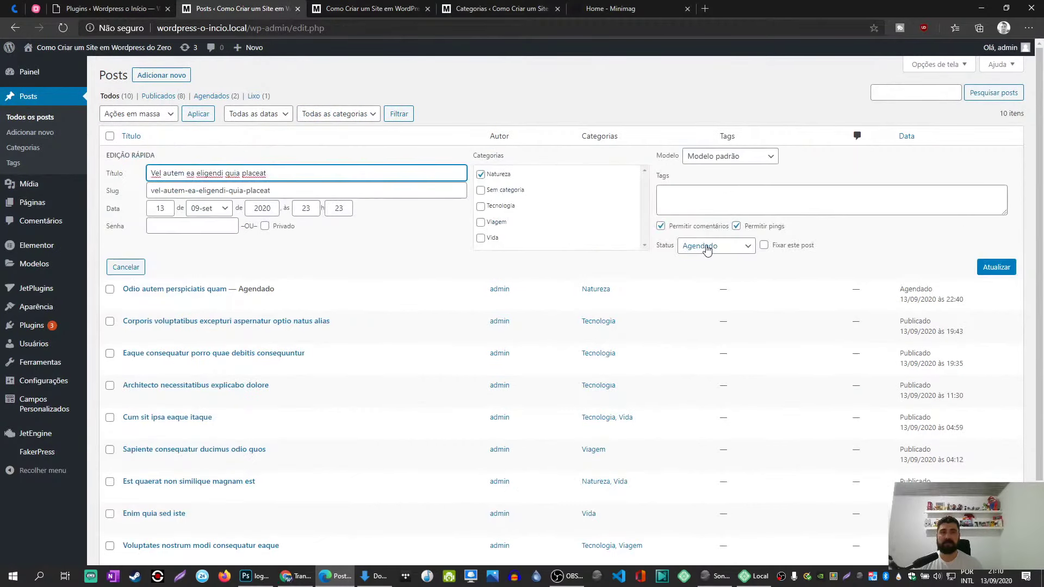
{"action": "left_click", "coordinate": [707, 248]}
{"action": "left_click", "coordinate": [707, 272]}
{"action": "left_click", "coordinate": [700, 226]}
{"action": "left_click", "coordinate": [756, 227]}
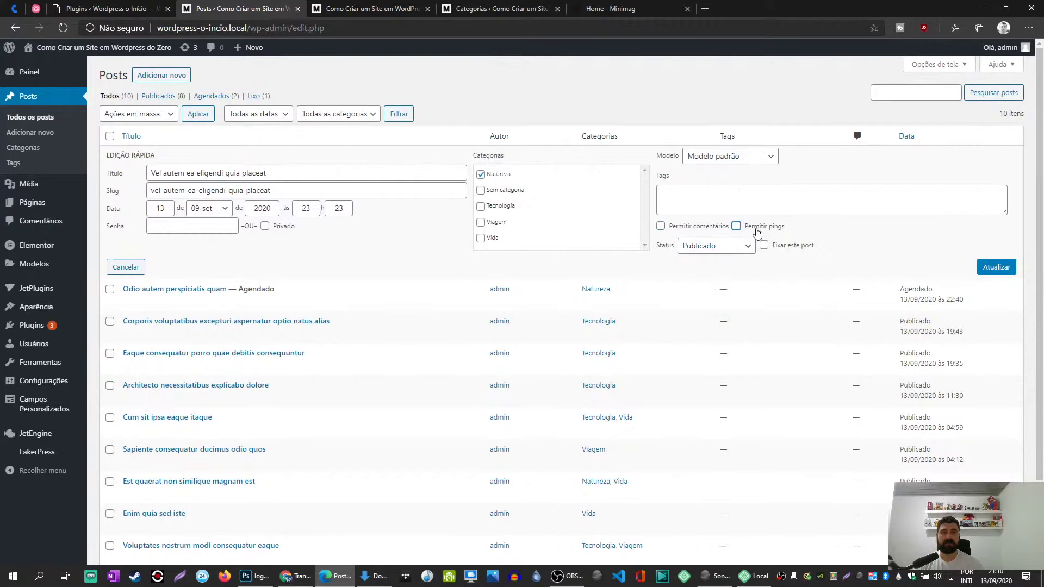
{"action": "left_click", "coordinate": [996, 267]}
{"action": "mouse_move", "coordinate": [176, 202]}
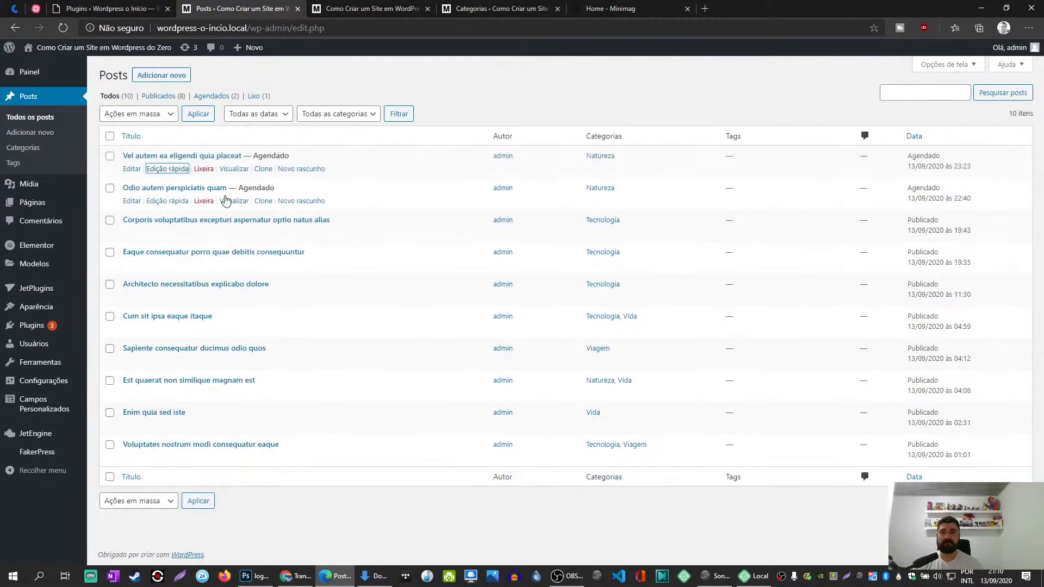
{"action": "key", "text": "F5"}
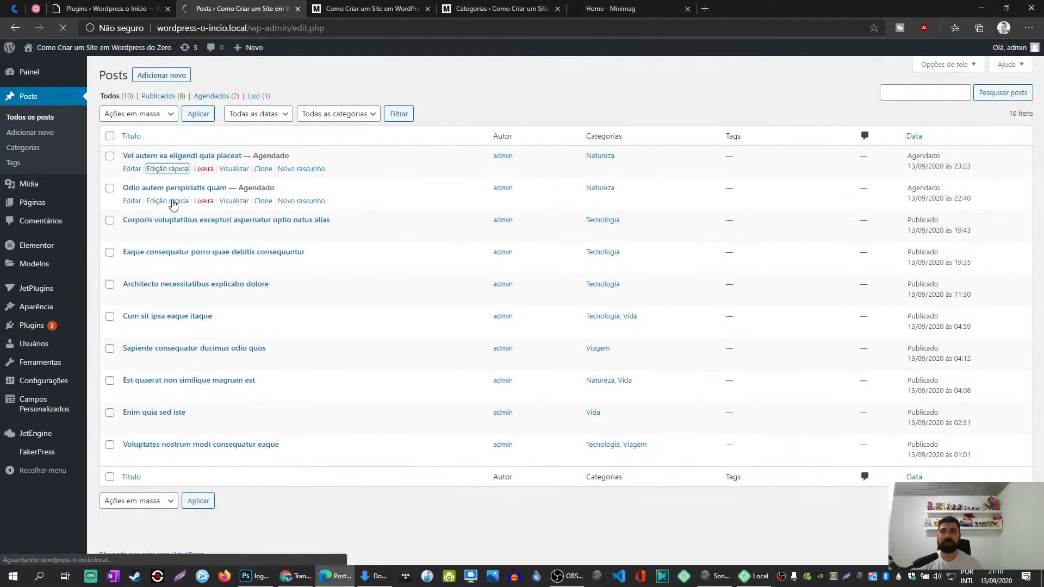
{"action": "left_click", "coordinate": [162, 171]}
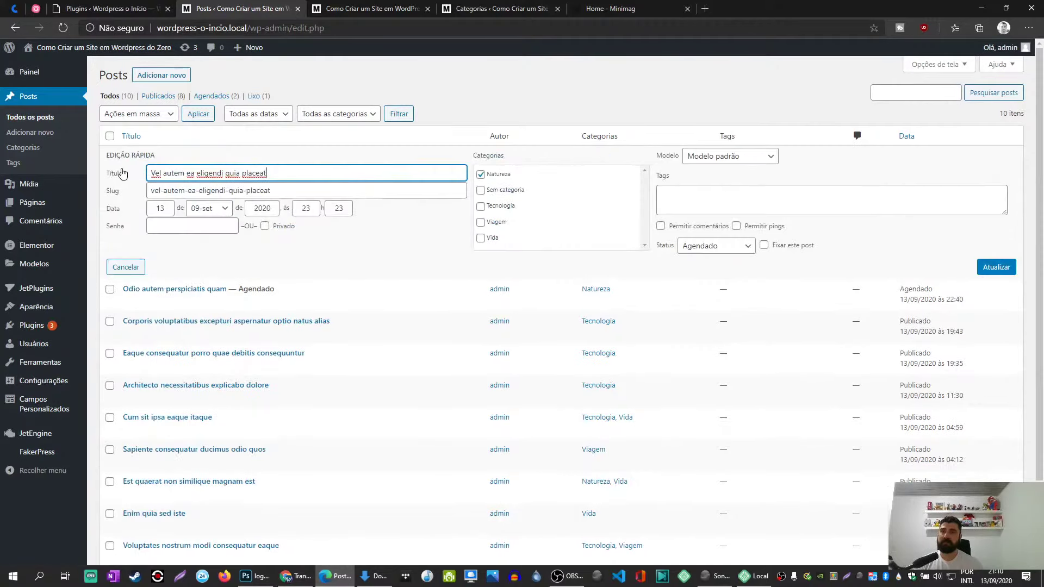
{"action": "left_click", "coordinate": [127, 266]}
Open "Vel autem ea eligendi quia placeat" in the full editor, set its publication month to May 2020 and publish it.
{"action": "left_click", "coordinate": [131, 169]}
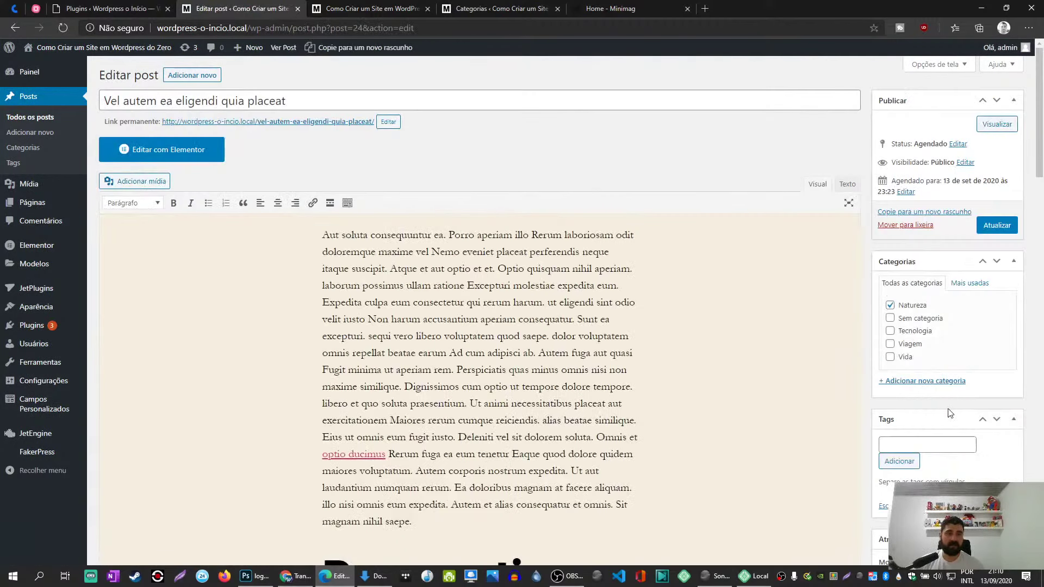
{"action": "left_click", "coordinate": [958, 144]}
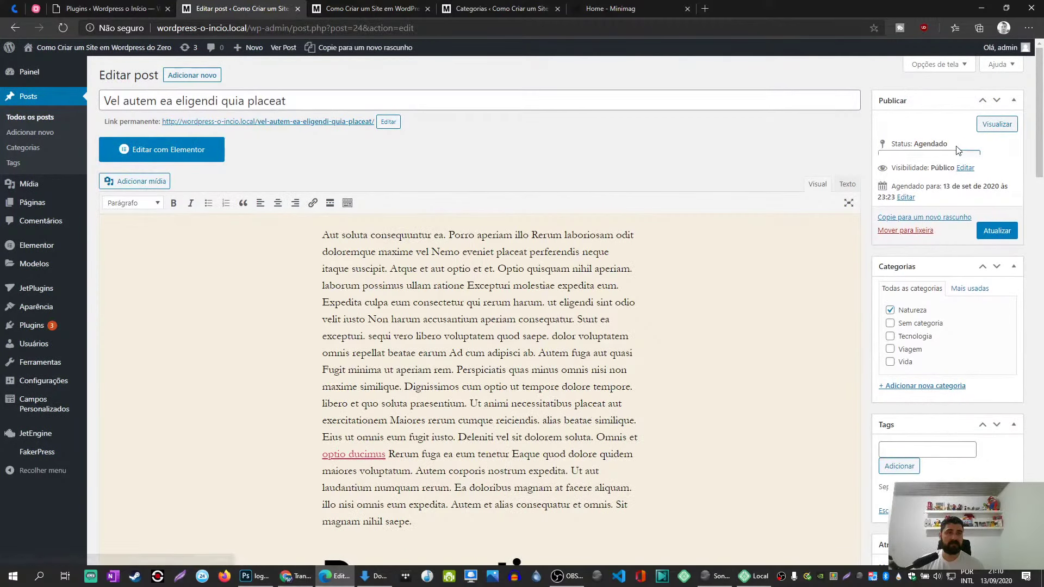
{"action": "left_click", "coordinate": [904, 160]}
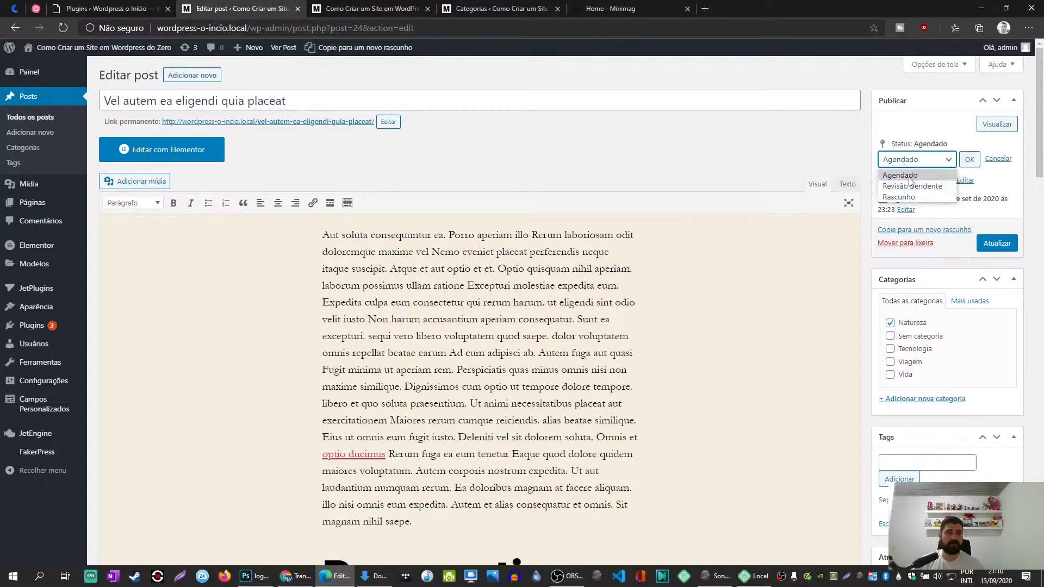
{"action": "left_click", "coordinate": [912, 176]}
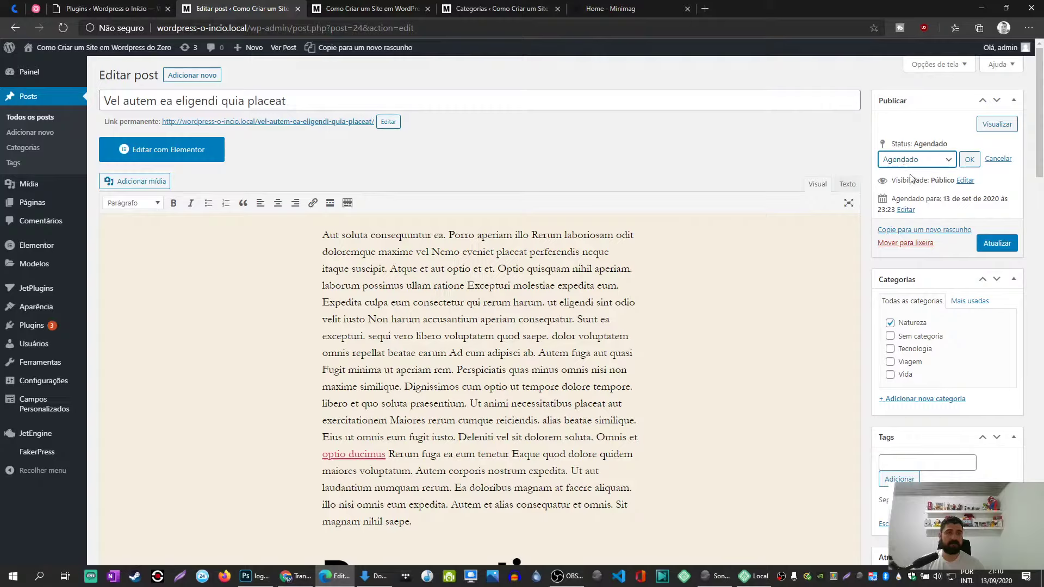
{"action": "left_click", "coordinate": [909, 209]}
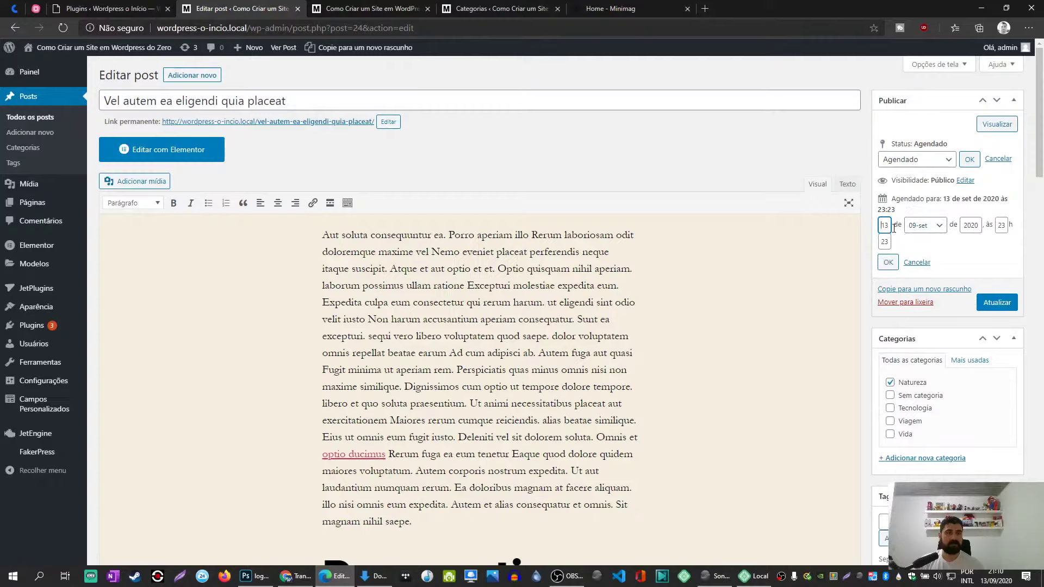
{"action": "left_click", "coordinate": [935, 227]}
{"action": "left_click", "coordinate": [925, 272]}
{"action": "left_click", "coordinate": [888, 262]}
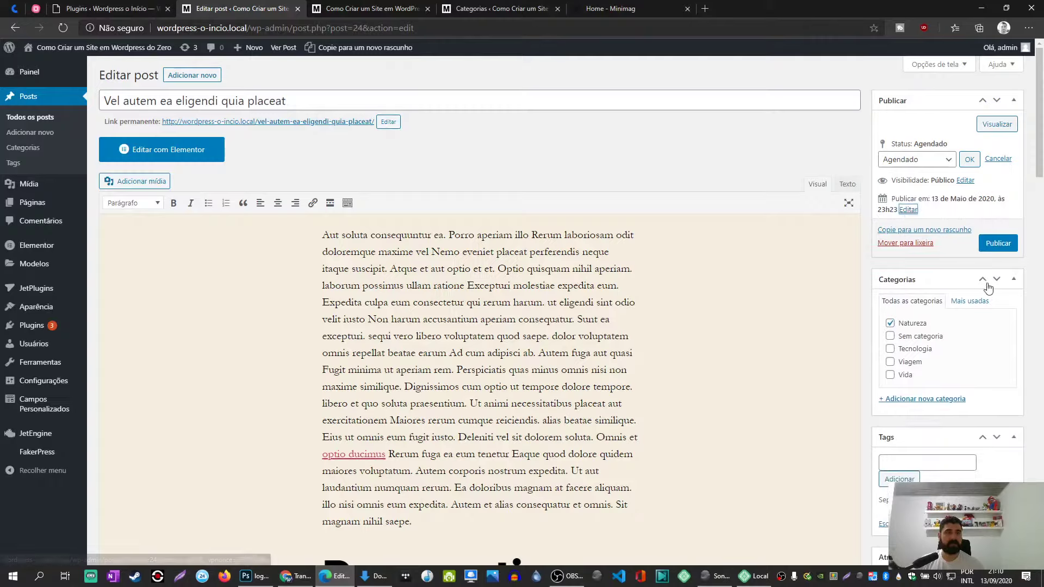
{"action": "left_click", "coordinate": [999, 244]}
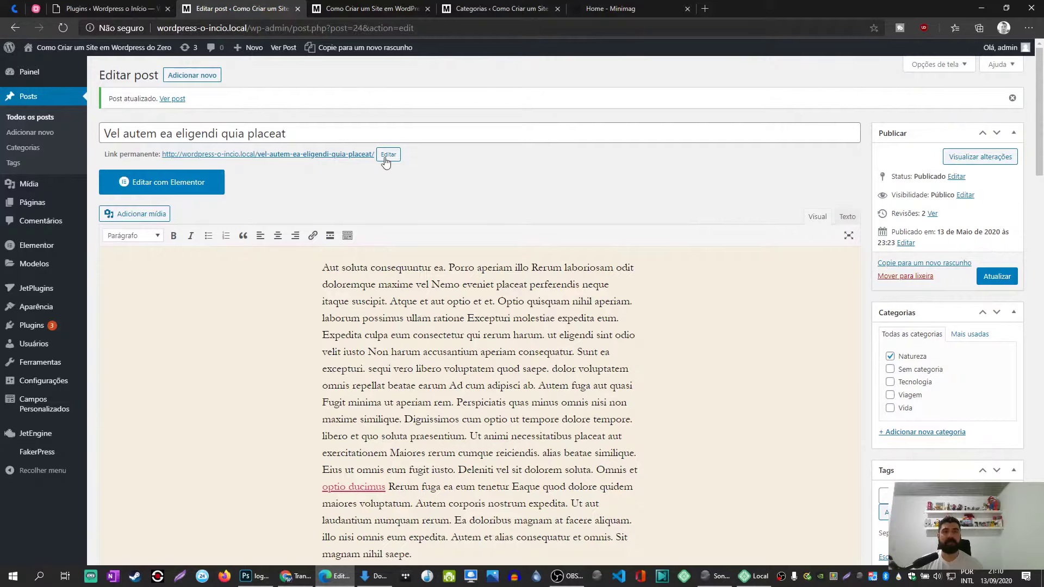
Open the scheduled post "Odio autem perspiciatis quam" in the full editor, set its publication month to March 2020 and publish it.
{"action": "left_click", "coordinate": [40, 118]}
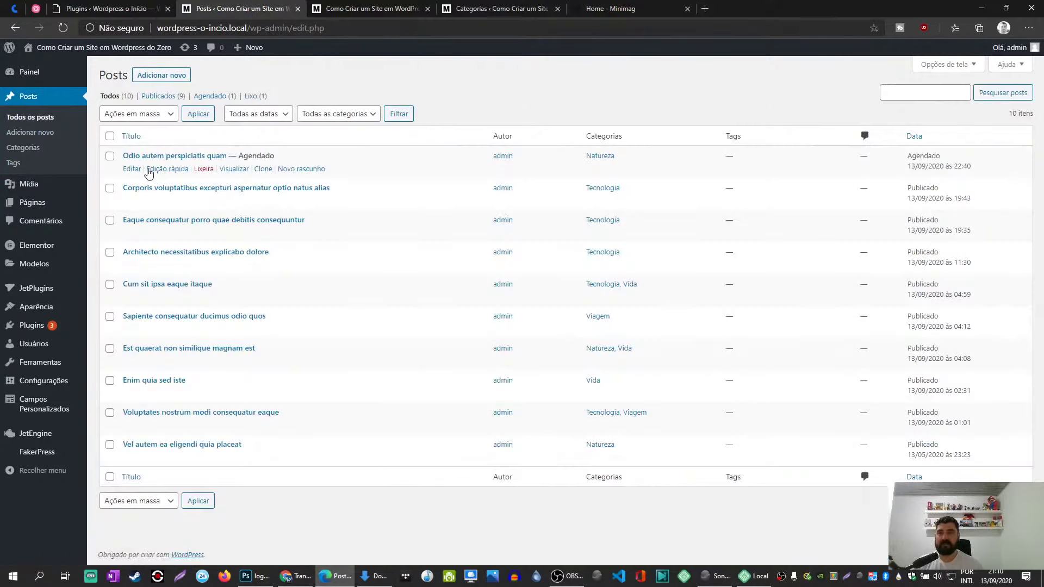
{"action": "left_click", "coordinate": [131, 169]}
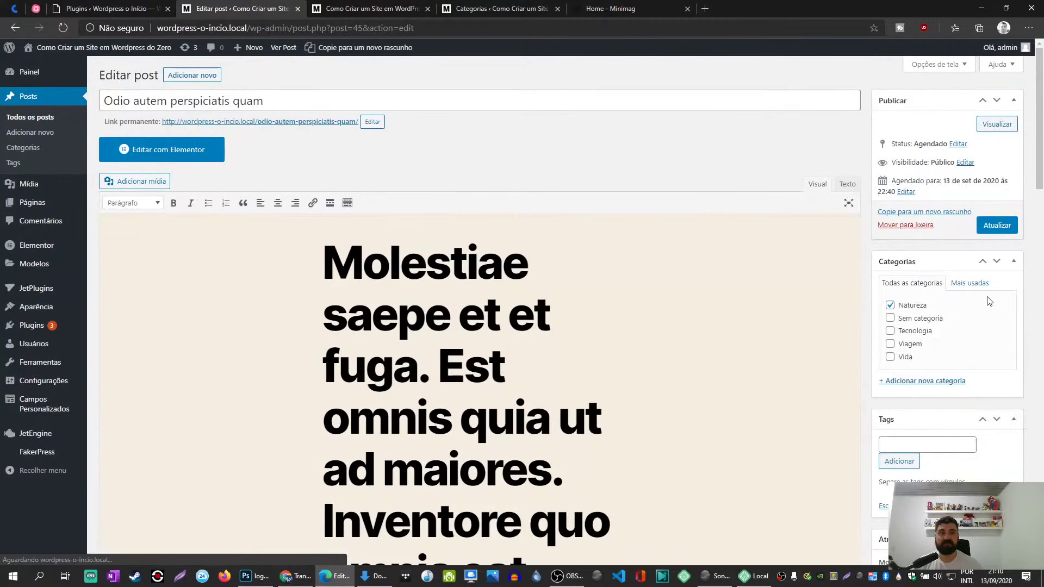
{"action": "left_click", "coordinate": [958, 143]}
{"action": "left_click", "coordinate": [917, 159]}
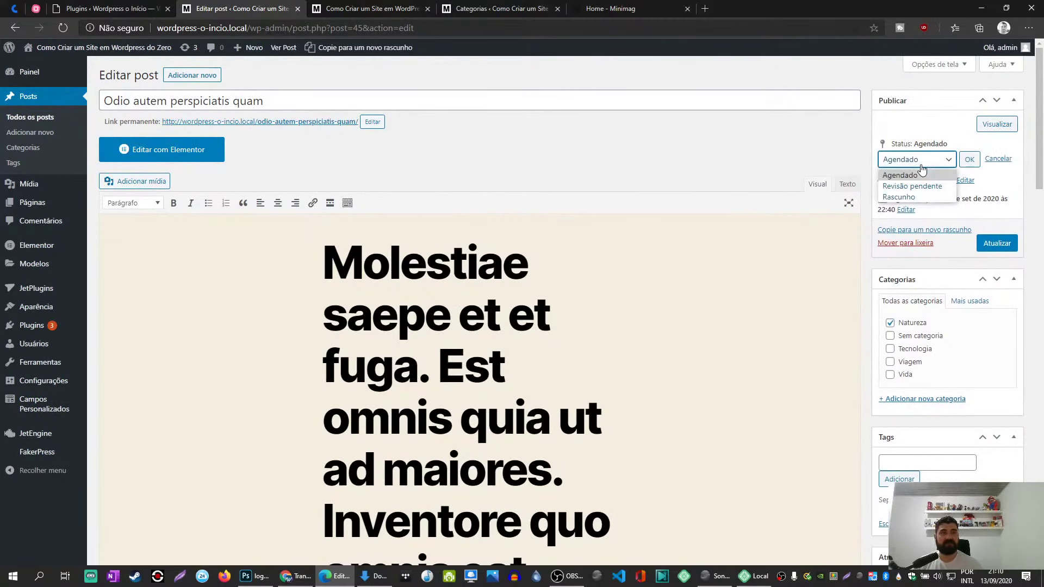
{"action": "left_click", "coordinate": [903, 177]}
{"action": "left_click", "coordinate": [906, 209]}
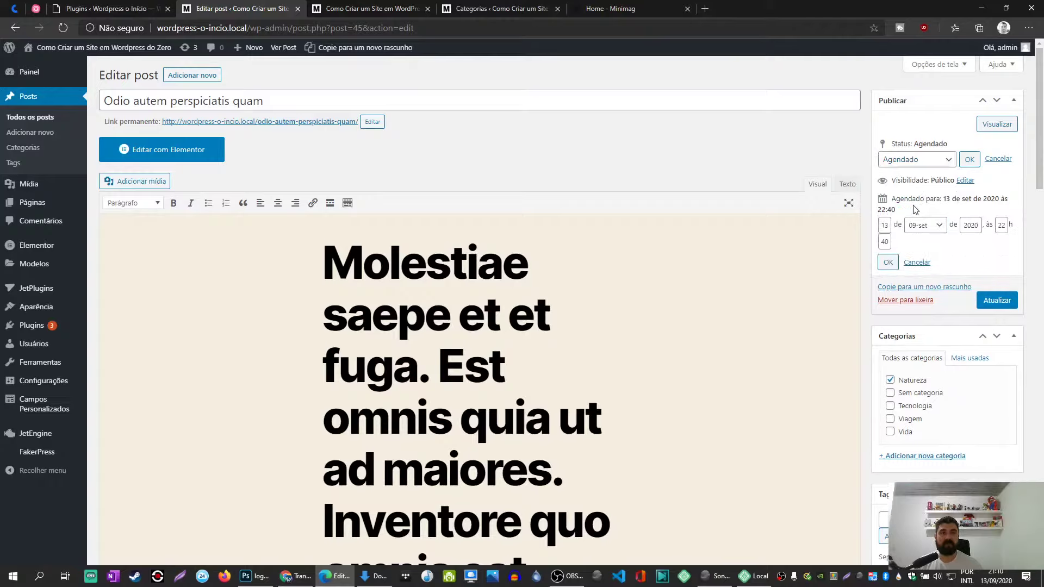
{"action": "left_click", "coordinate": [925, 225]}
{"action": "left_click", "coordinate": [924, 256]}
{"action": "left_click", "coordinate": [995, 304]}
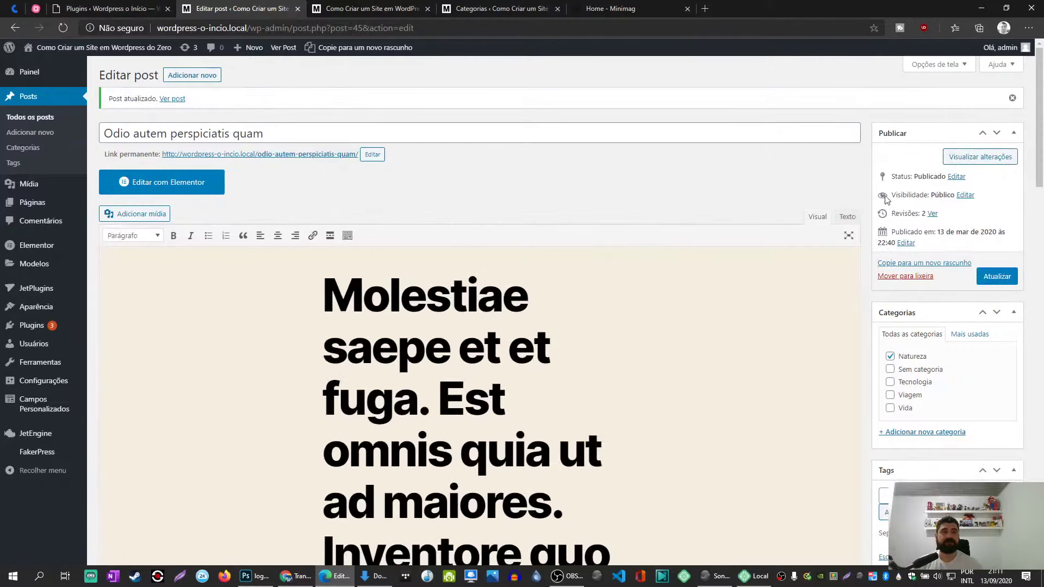
View the list of installed plugins and return to the post editor.
{"action": "mouse_move", "coordinate": [31, 325]}
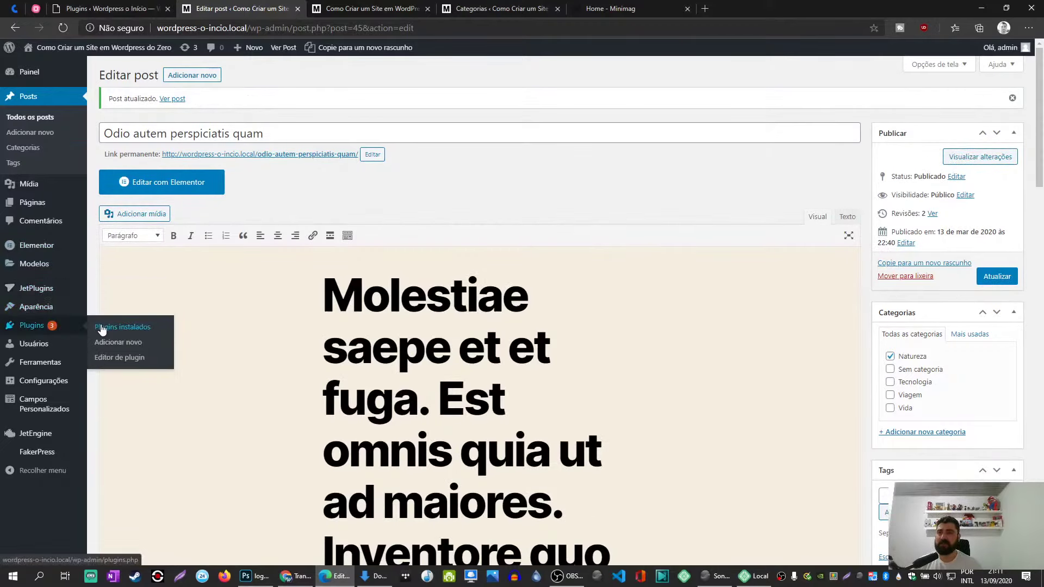
{"action": "left_click", "coordinate": [101, 327]}
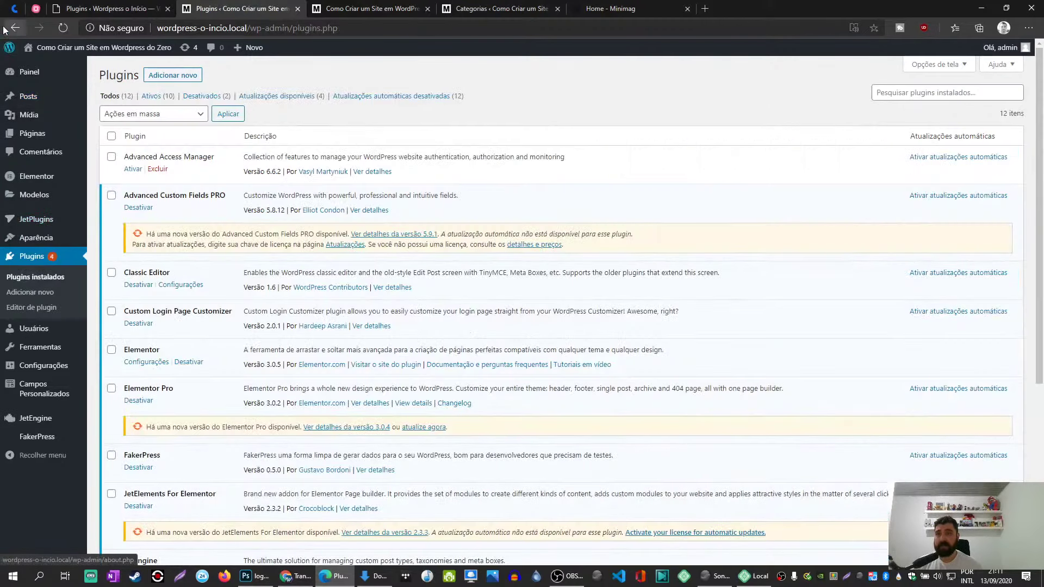
{"action": "left_click", "coordinate": [7, 27]}
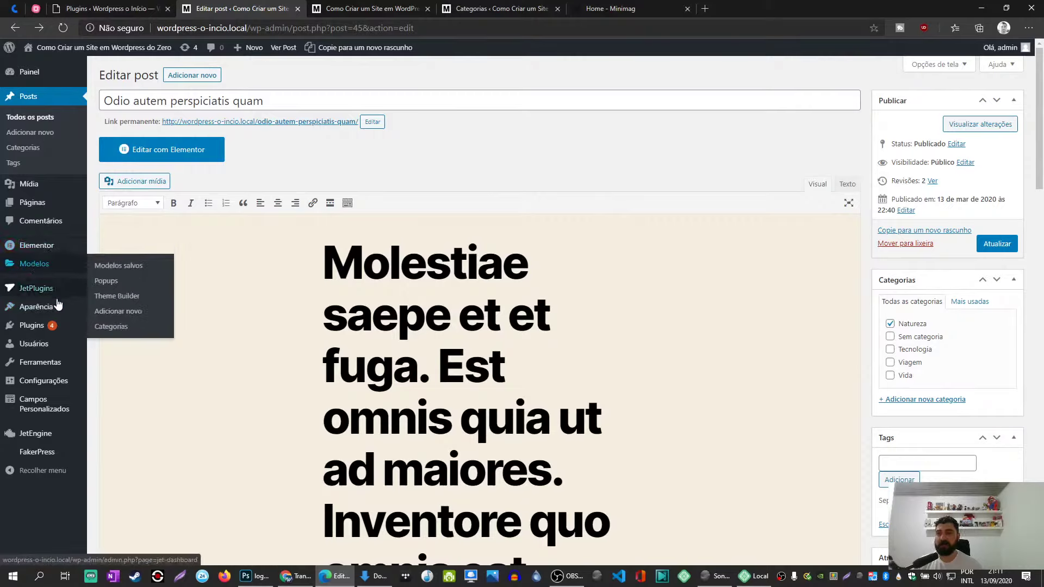
Find the Hello Elementor theme among the installed themes by searching for "hello" and delete it.
{"action": "mouse_move", "coordinate": [58, 305]}
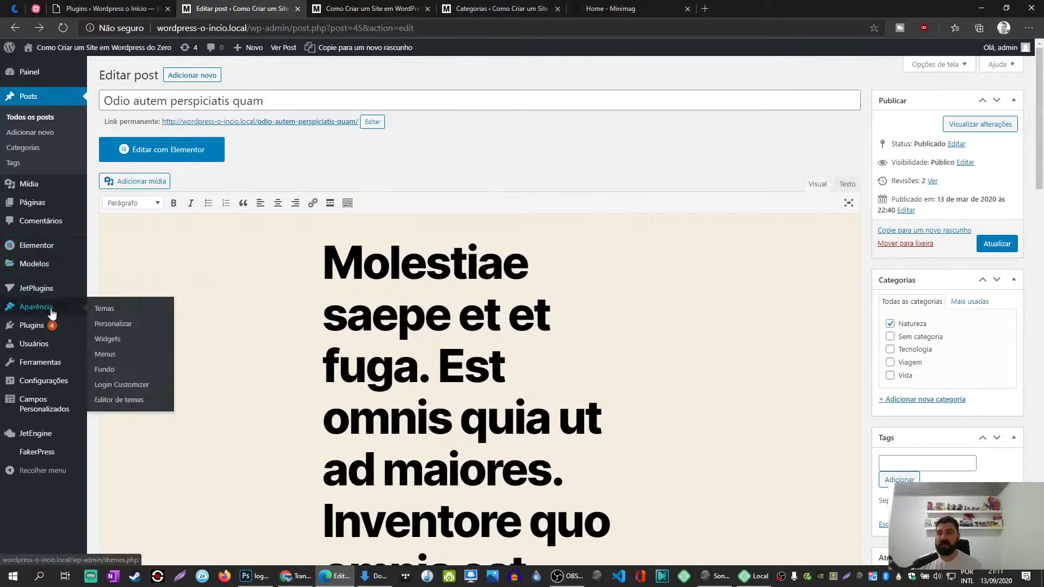
{"action": "left_click", "coordinate": [113, 310]}
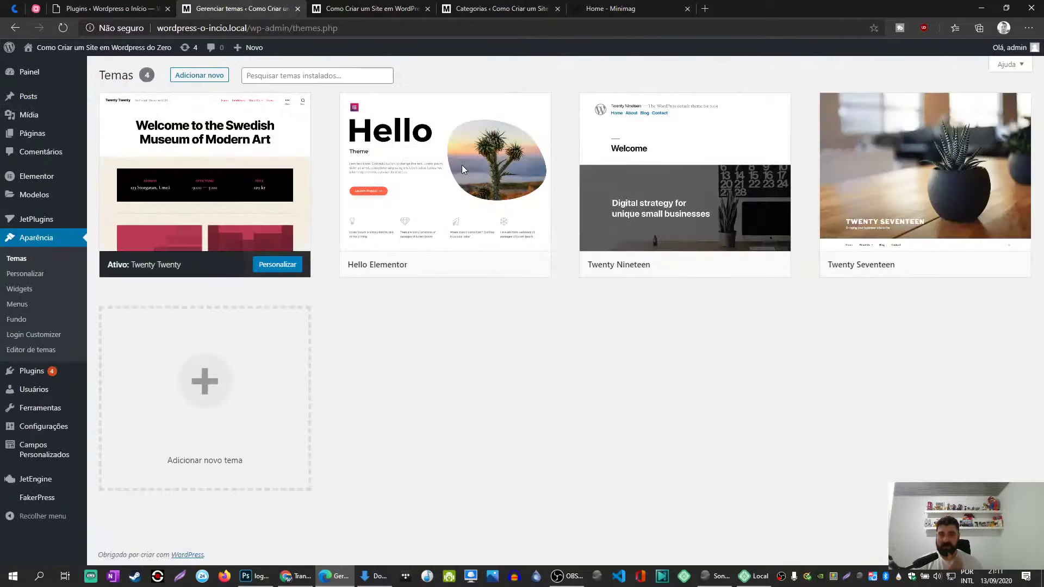
{"action": "mouse_move", "coordinate": [433, 240]}
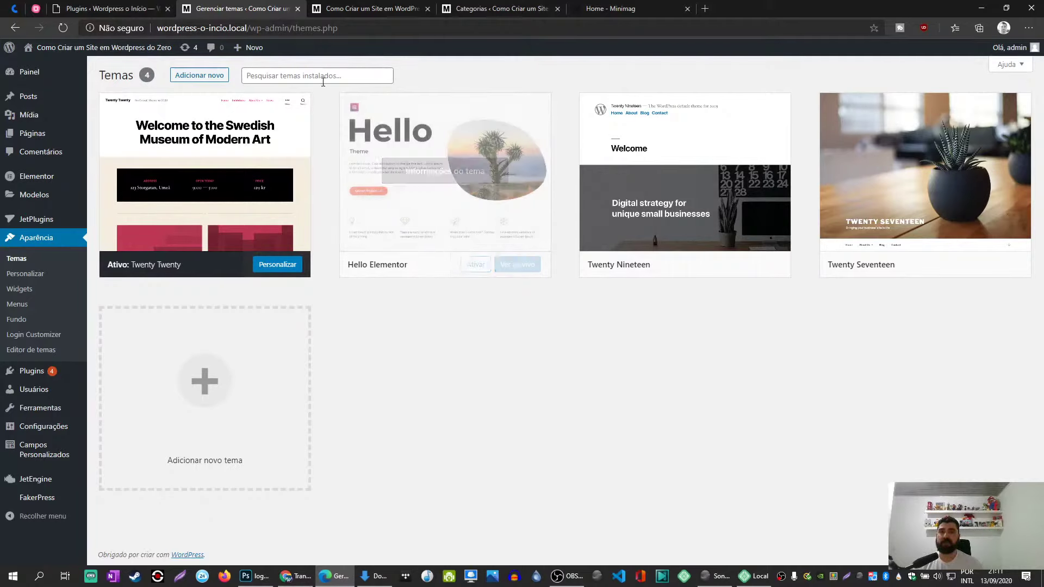
{"action": "left_click", "coordinate": [283, 77]}
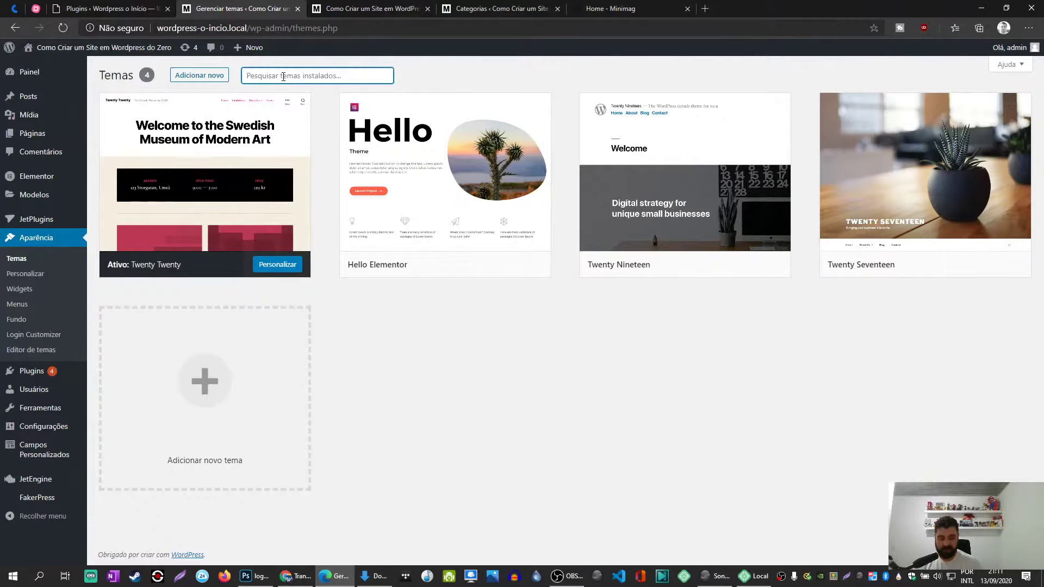
{"action": "type", "text": "hello"}
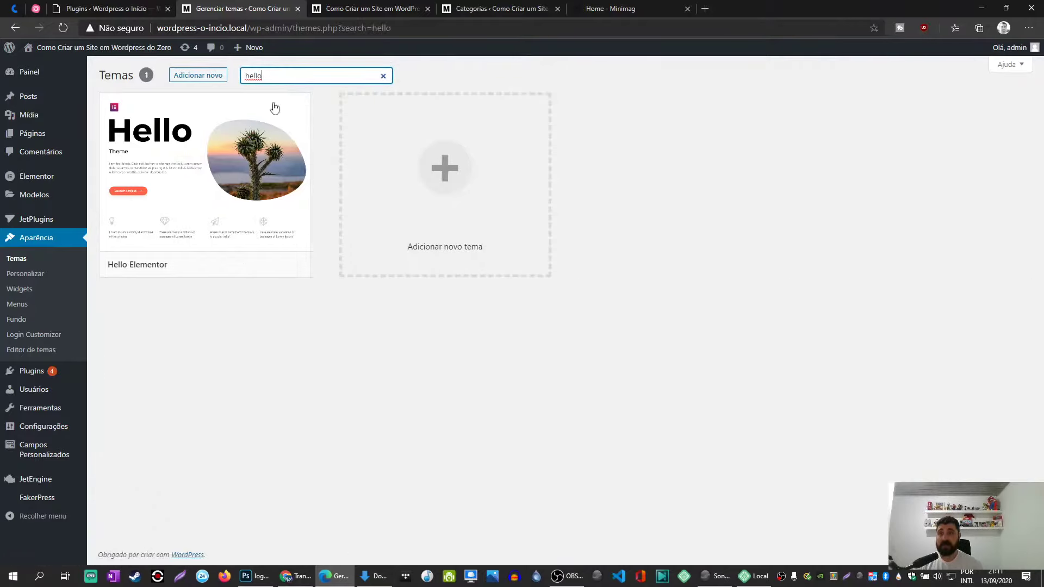
{"action": "left_click", "coordinate": [281, 156]}
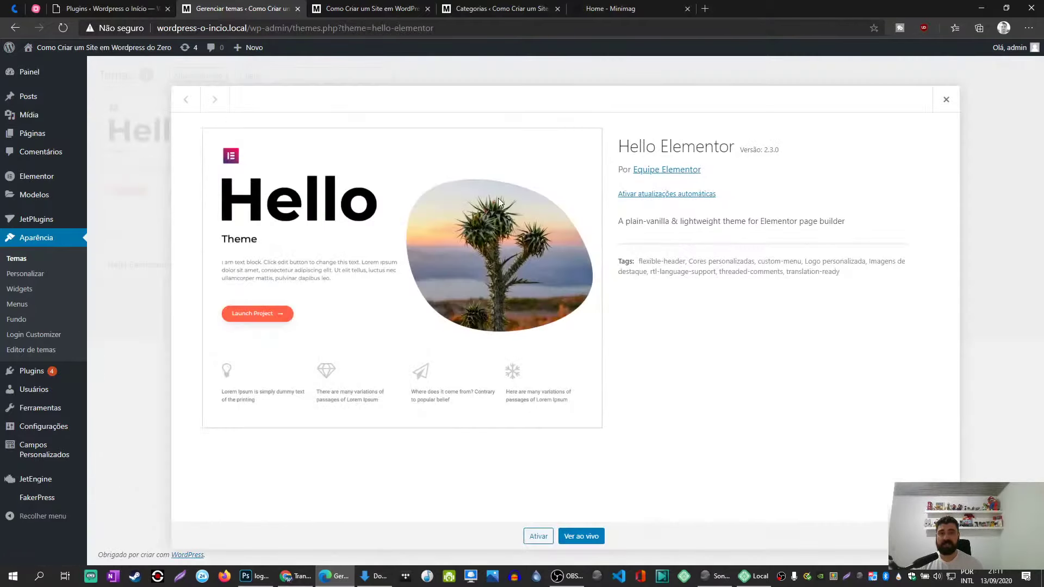
{"action": "left_click", "coordinate": [935, 537]}
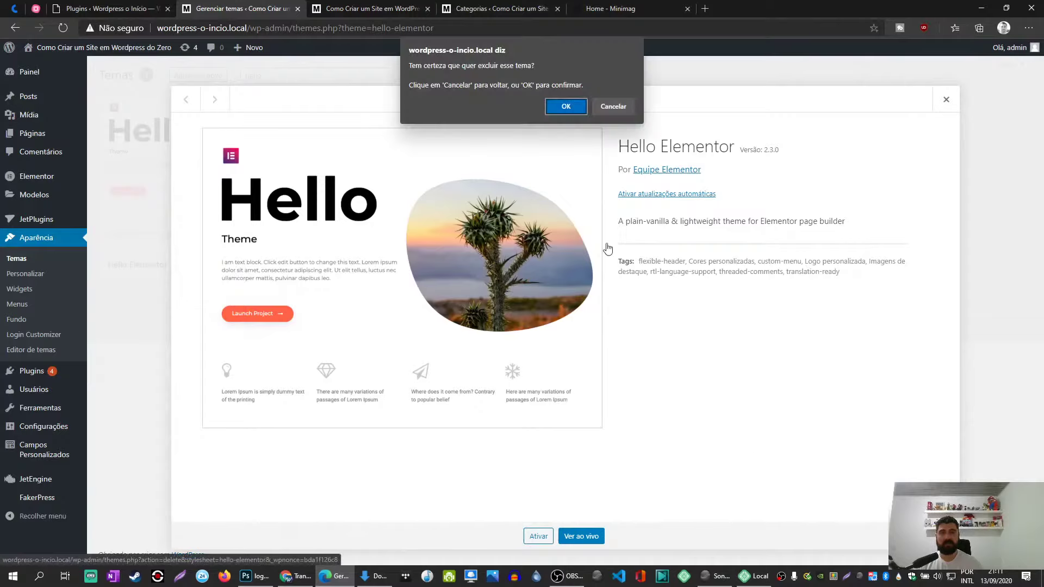
{"action": "left_click", "coordinate": [566, 107]}
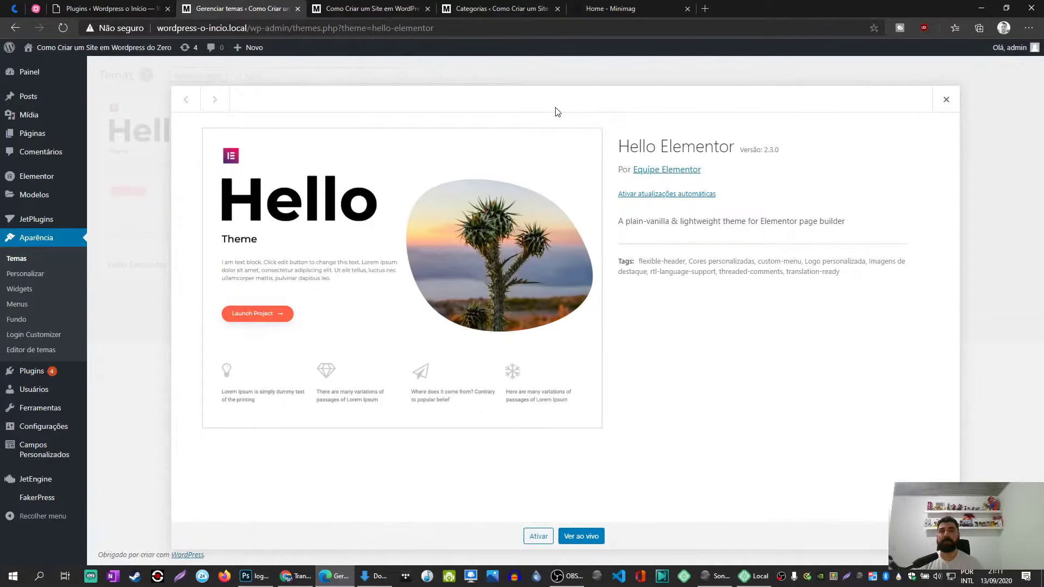
{"action": "left_click", "coordinate": [293, 75]}
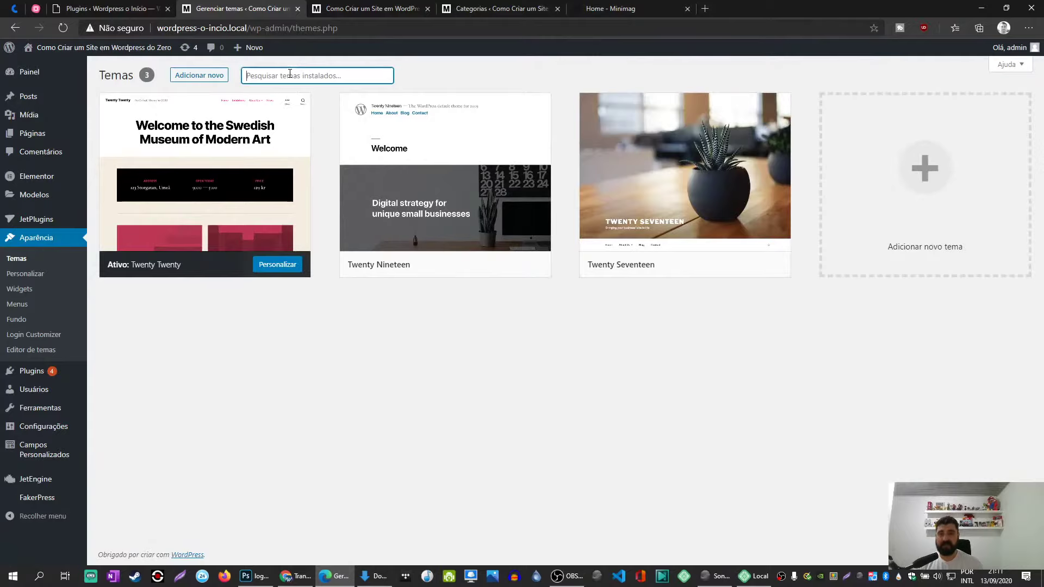
{"action": "type", "text": "hello"}
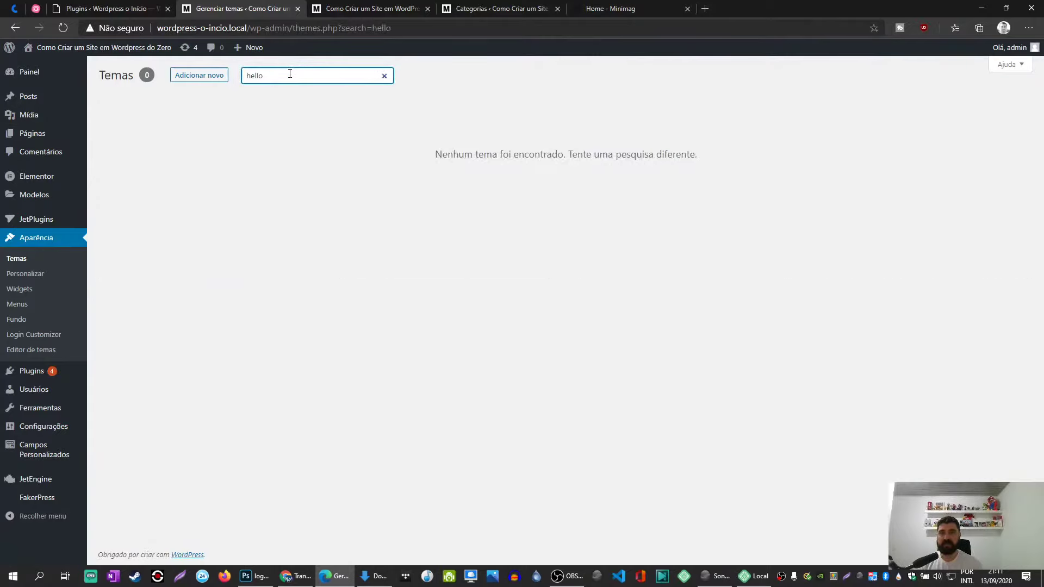
{"action": "key", "text": "ctrl+a"}
{"action": "key", "text": "BackSpace"}
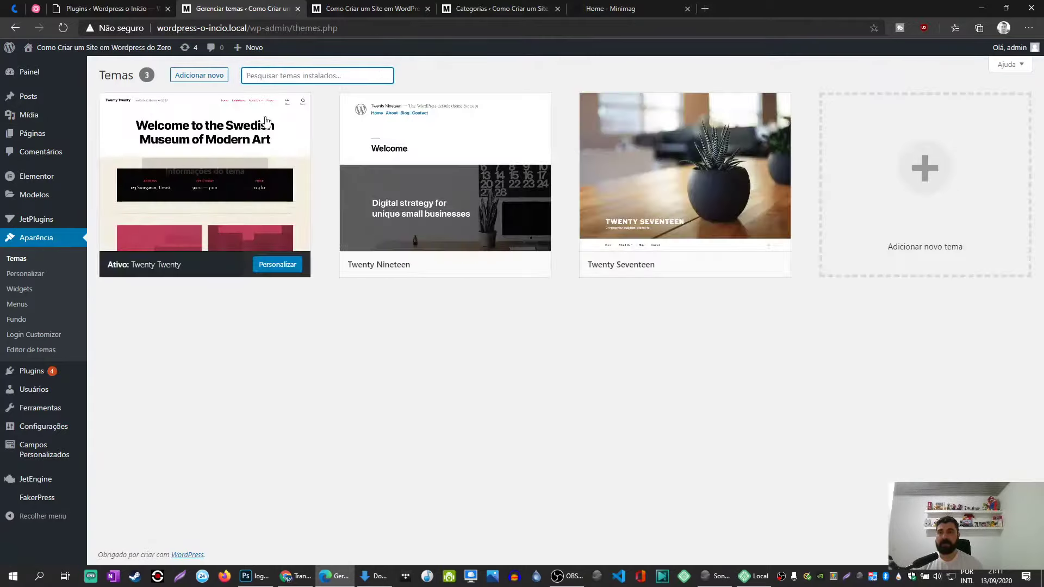
Search the themes available to add for "elementor".
{"action": "left_click", "coordinate": [198, 77]}
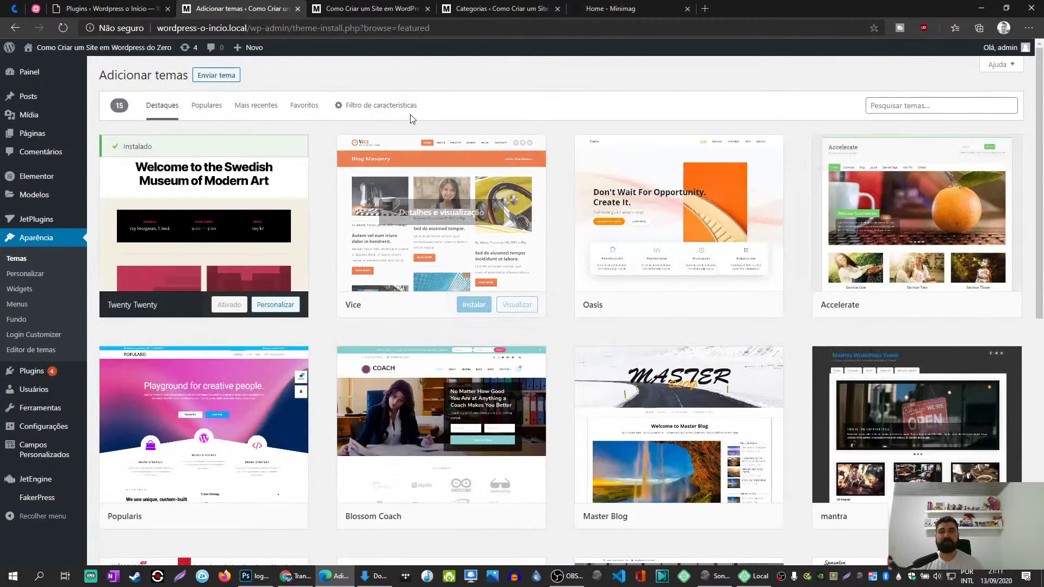
{"action": "left_click", "coordinate": [894, 107]}
{"action": "type", "text": "hel"}
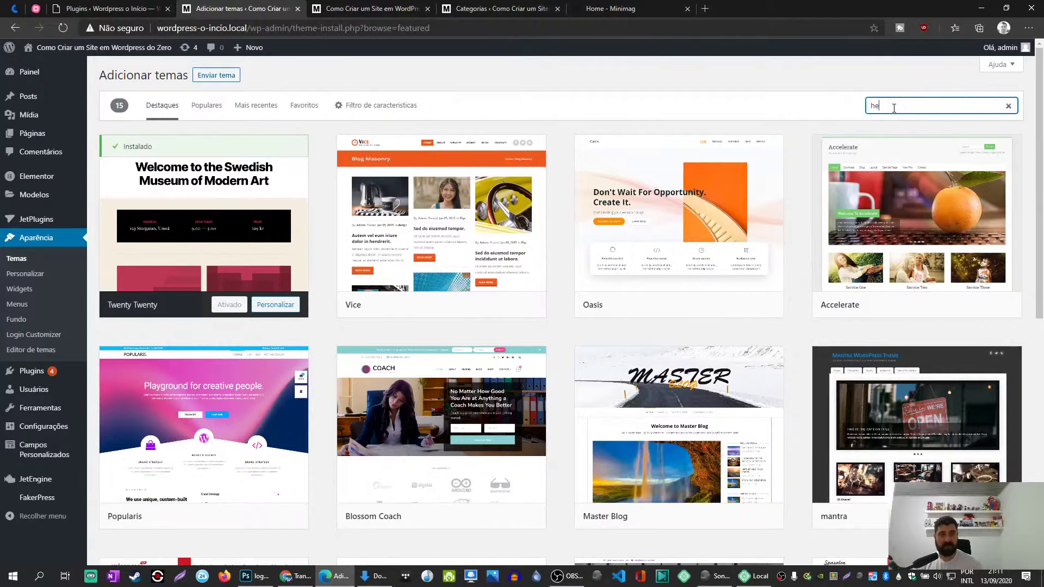
{"action": "key", "text": "BackSpace"}
{"action": "key", "text": "BackSpace"}
{"action": "key", "text": "BackSpace"}
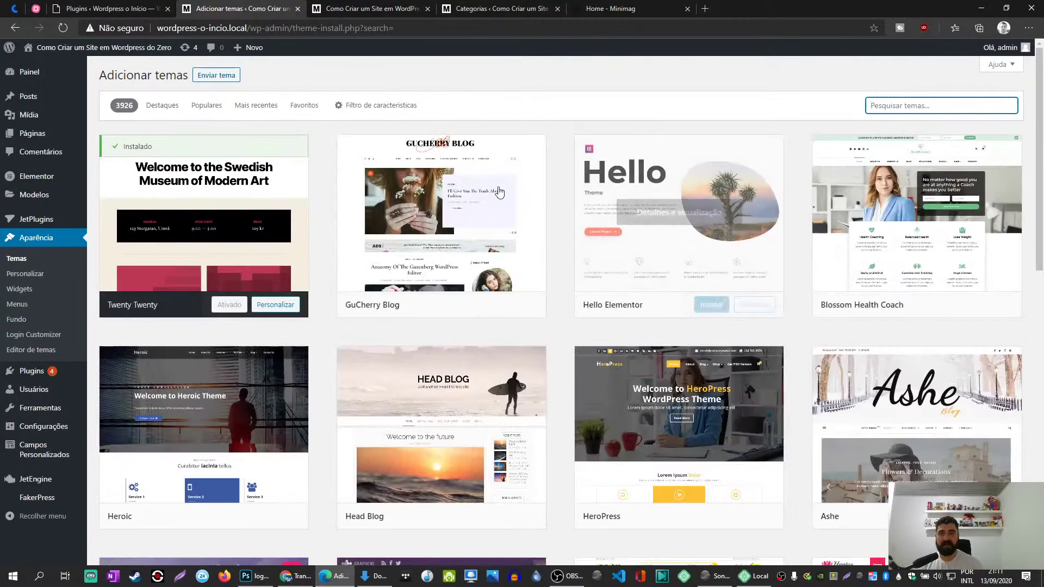
{"action": "scroll", "coordinate": [500, 201], "scroll_direction": "down", "scroll_amount": 12}
{"action": "scroll", "coordinate": [502, 204], "scroll_direction": "up", "scroll_amount": 12}
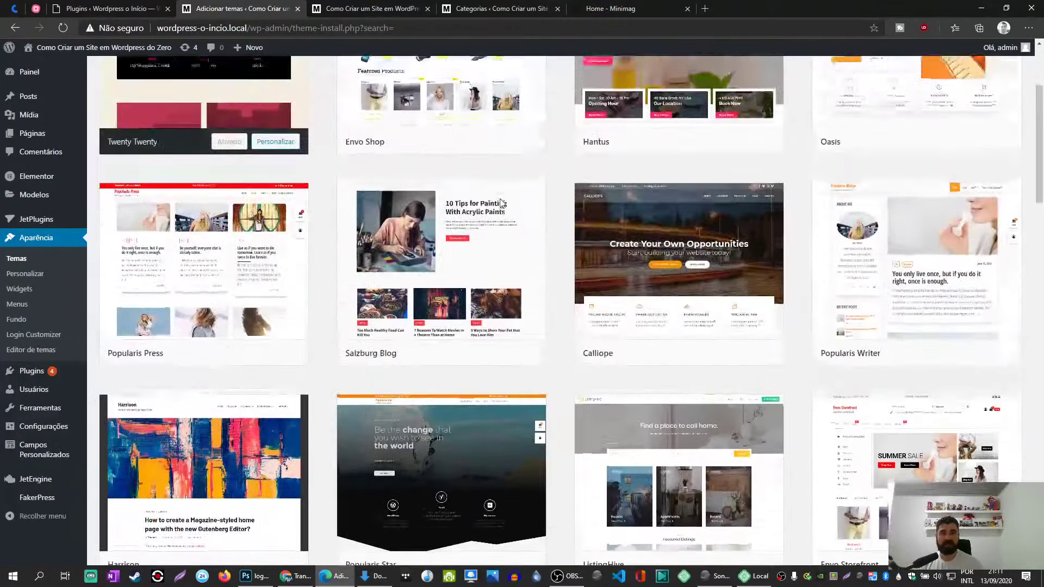
{"action": "type", "text": "elementor"}
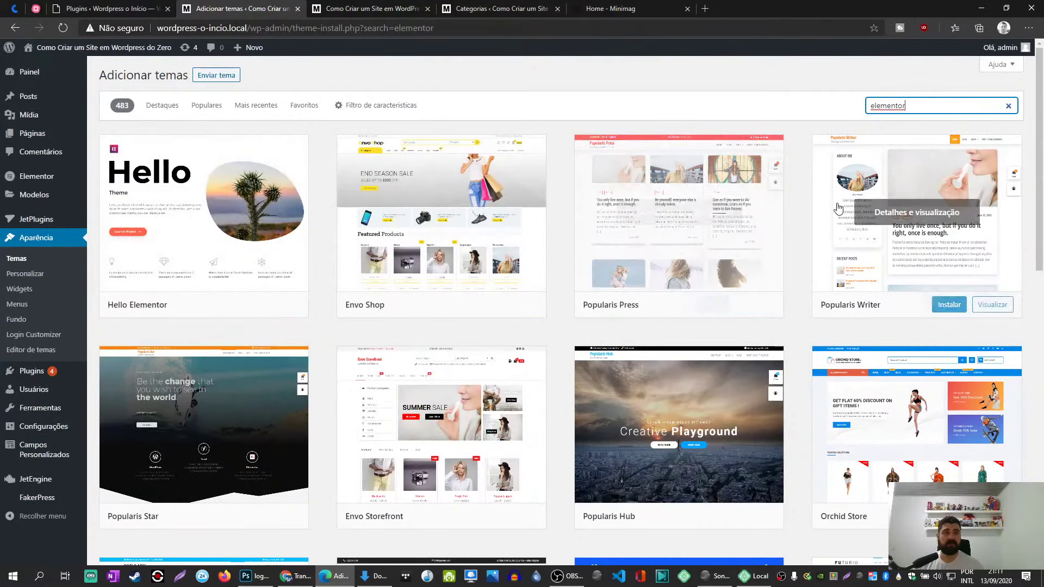
Install the Hello Elementor theme from the search results.
{"action": "scroll", "coordinate": [250, 227], "scroll_direction": "down", "scroll_amount": 7}
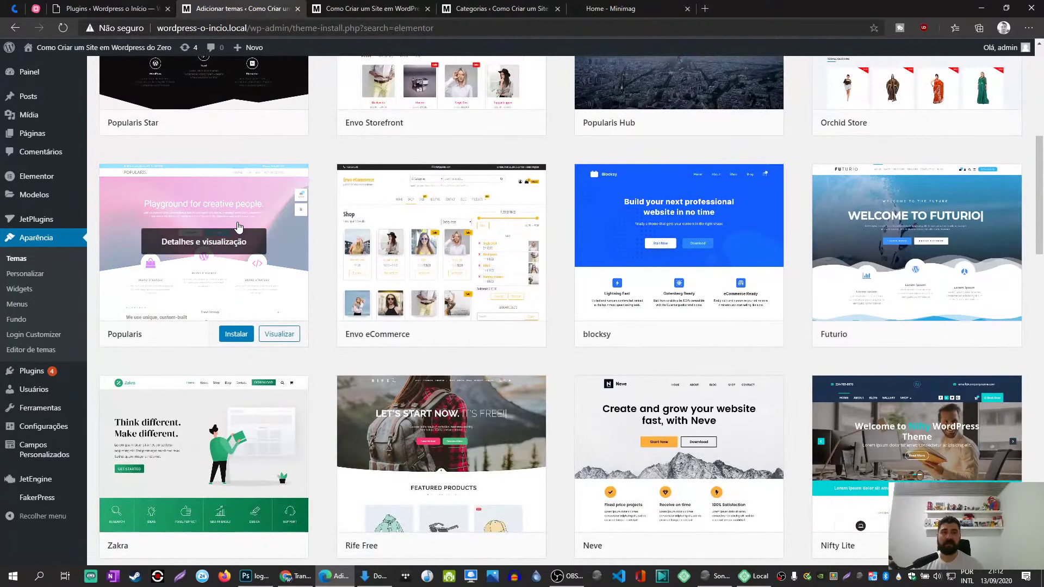
{"action": "scroll", "coordinate": [237, 226], "scroll_direction": "up", "scroll_amount": 7}
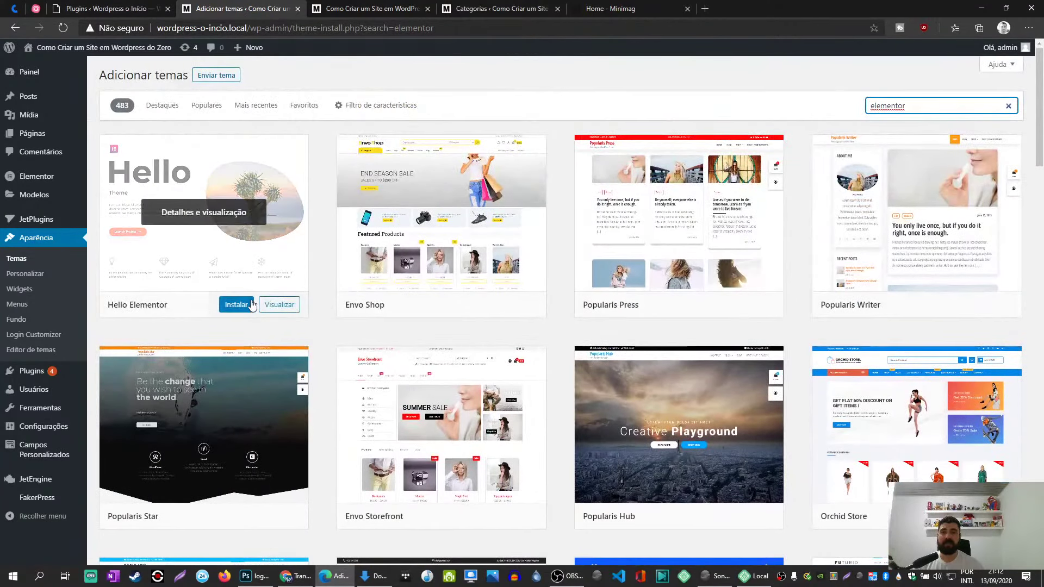
{"action": "left_click", "coordinate": [236, 305]}
{"action": "scroll", "coordinate": [329, 273], "scroll_direction": "down", "scroll_amount": 3}
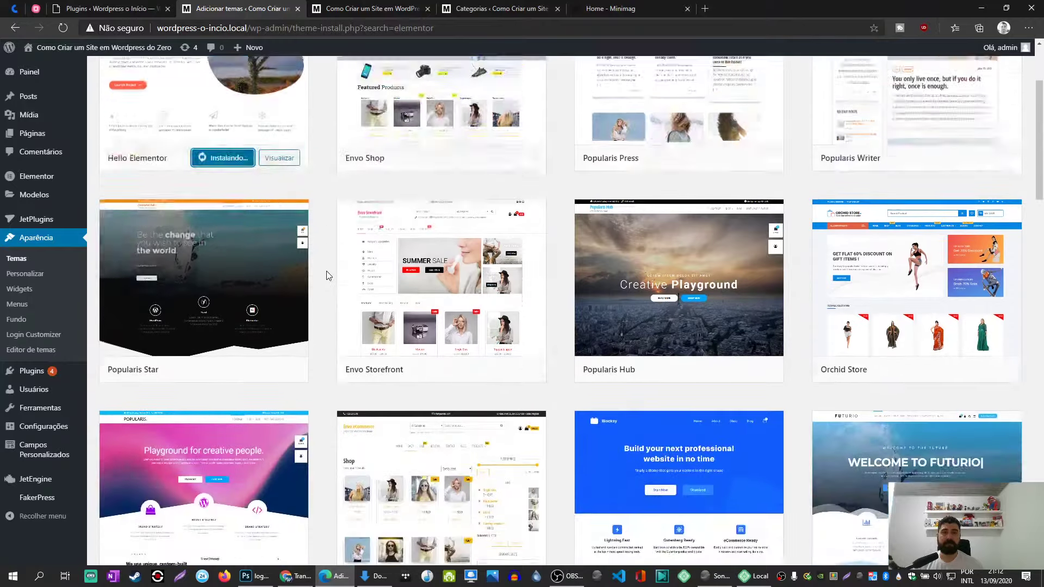
{"action": "scroll", "coordinate": [327, 275], "scroll_direction": "up", "scroll_amount": 3}
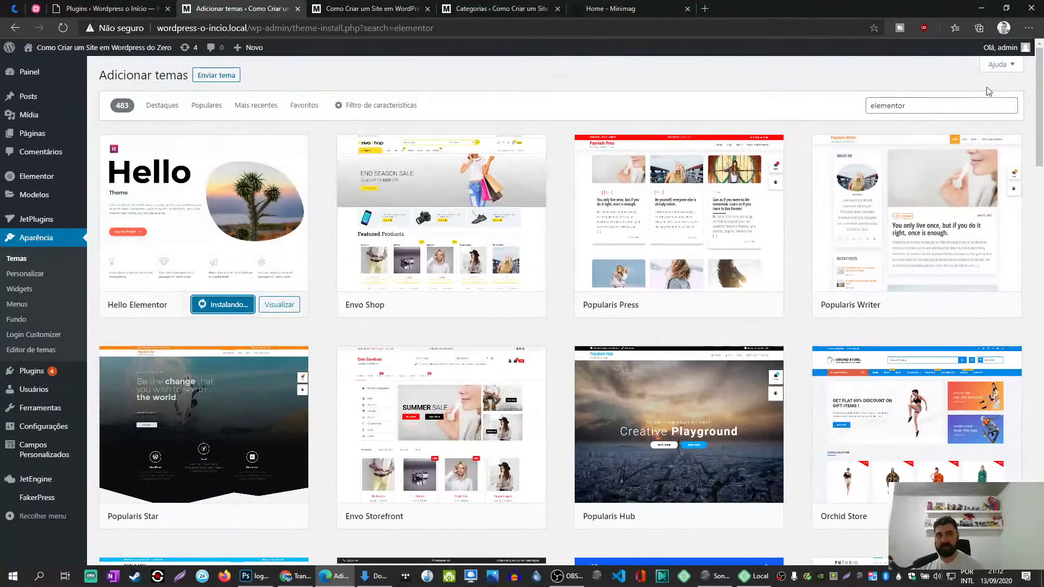
Activate the Hello Elementor theme once its installation has finished.
{"action": "scroll", "coordinate": [351, 244], "scroll_direction": "down", "scroll_amount": 20}
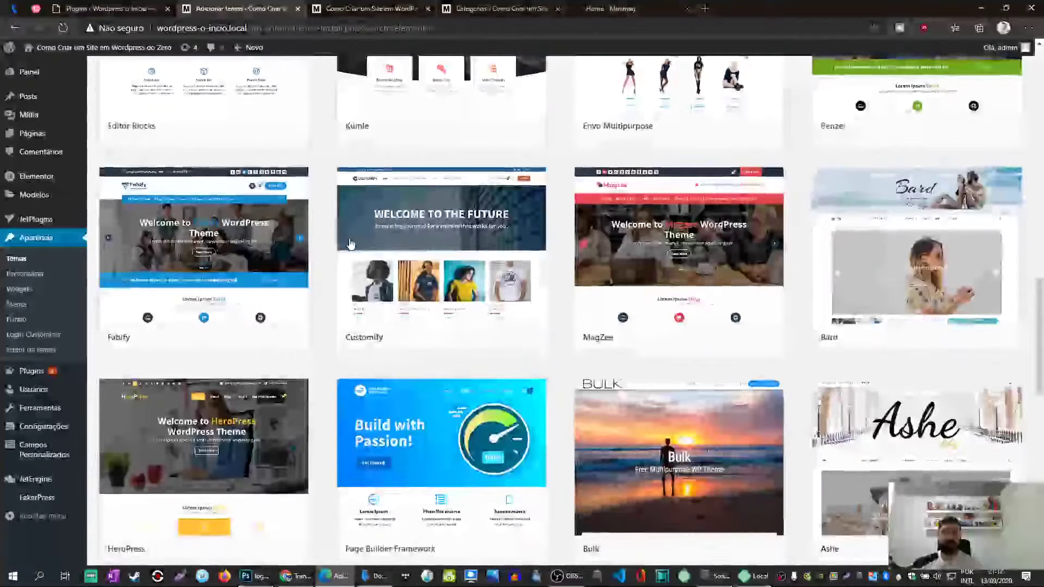
{"action": "scroll", "coordinate": [351, 244], "scroll_direction": "up", "scroll_amount": 5}
{"action": "mouse_move", "coordinate": [713, 268]}
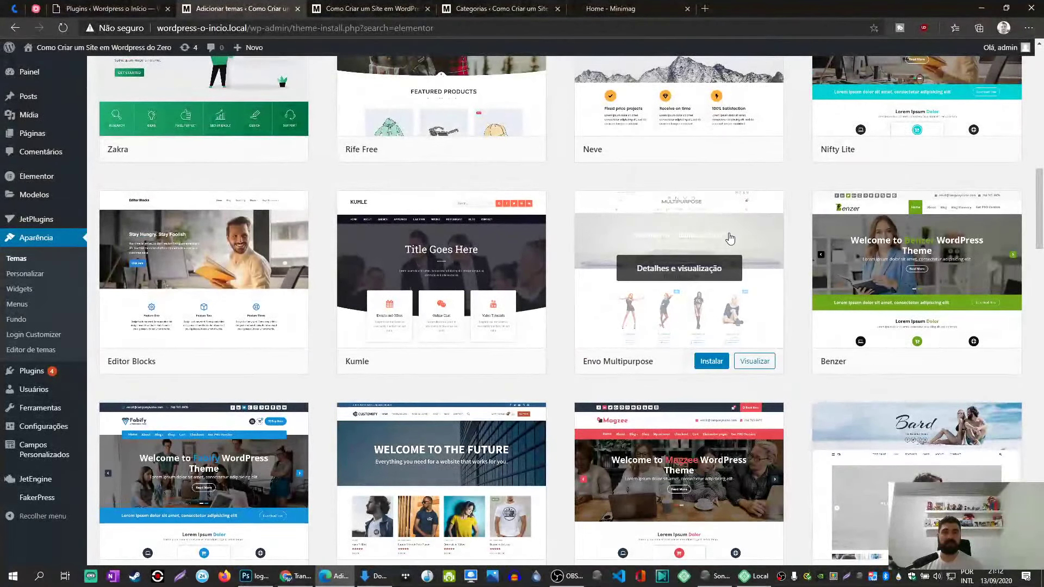
{"action": "scroll", "coordinate": [788, 239], "scroll_direction": "down", "scroll_amount": 5}
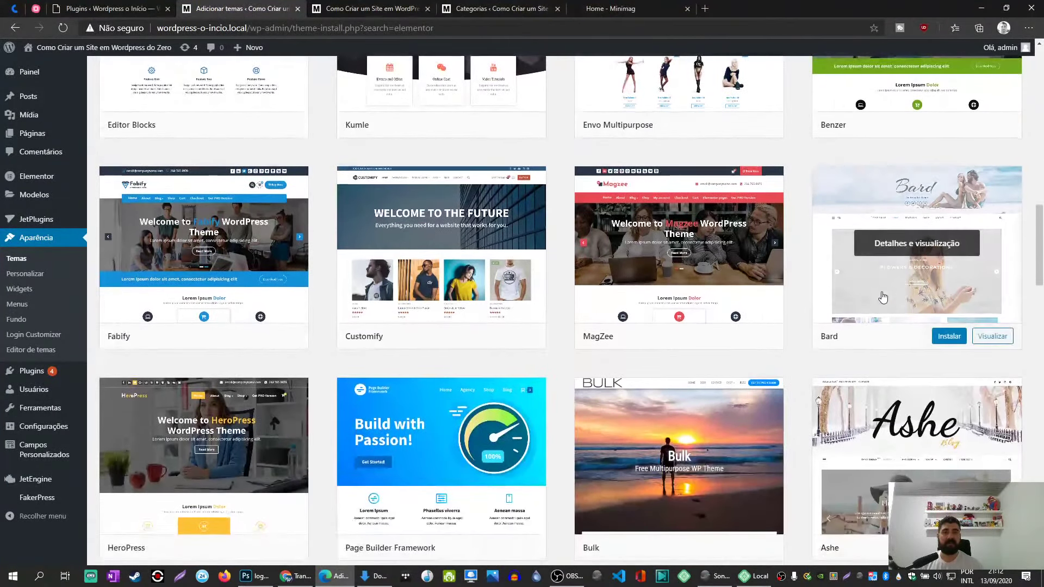
{"action": "scroll", "coordinate": [312, 250], "scroll_direction": "up", "scroll_amount": 7}
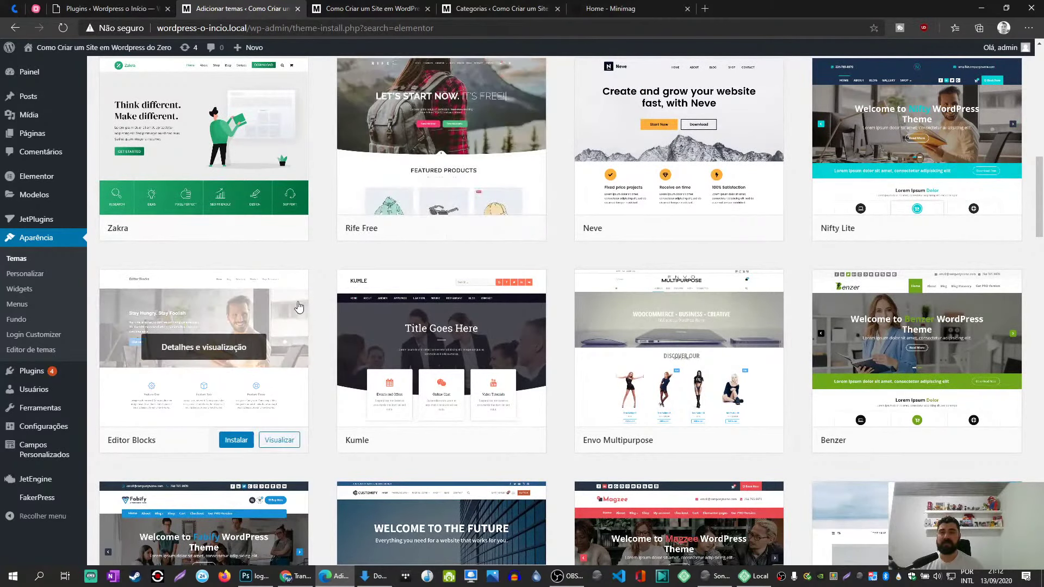
{"action": "scroll", "coordinate": [315, 263], "scroll_direction": "up", "scroll_amount": 1}
{"action": "scroll", "coordinate": [316, 263], "scroll_direction": "up", "scroll_amount": 10}
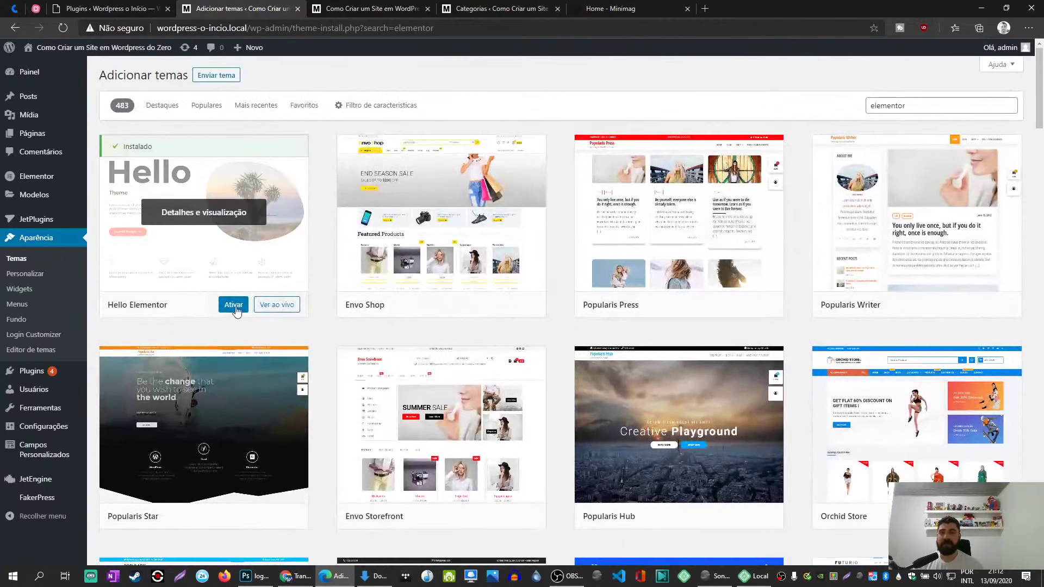
{"action": "left_click", "coordinate": [229, 308]}
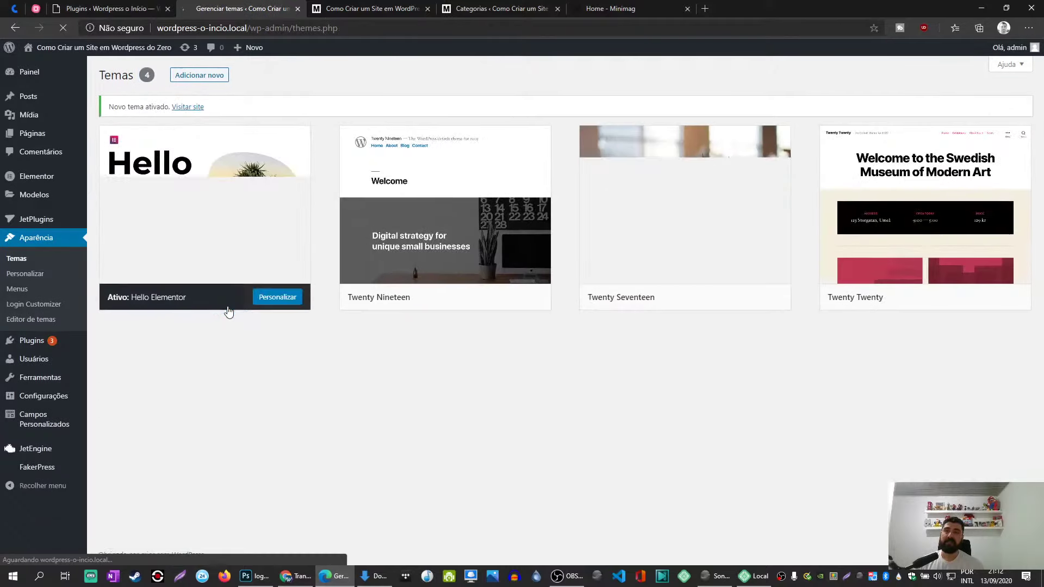
{"action": "left_click", "coordinate": [199, 75]}
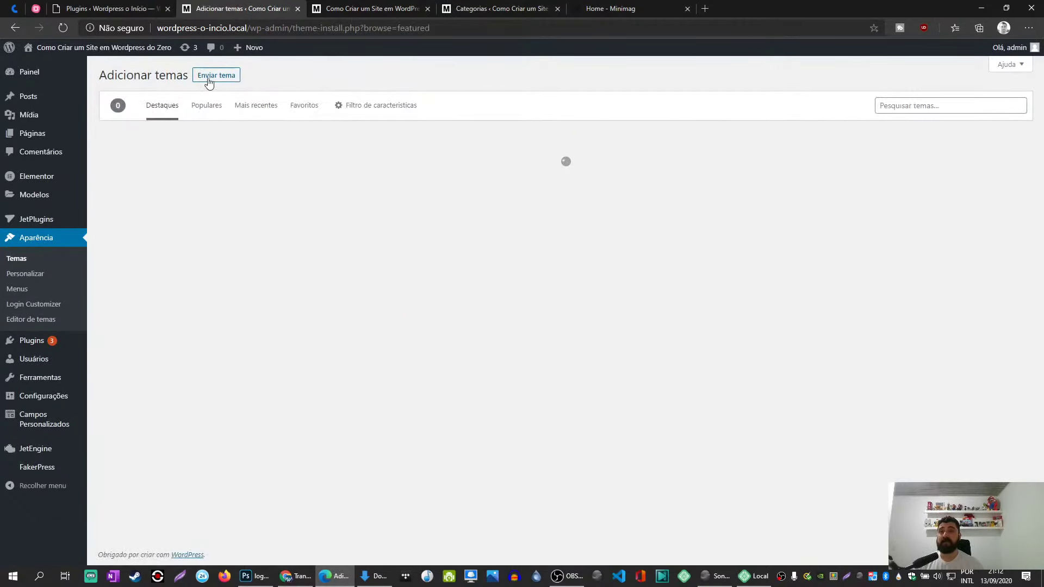
{"action": "left_click", "coordinate": [211, 76]}
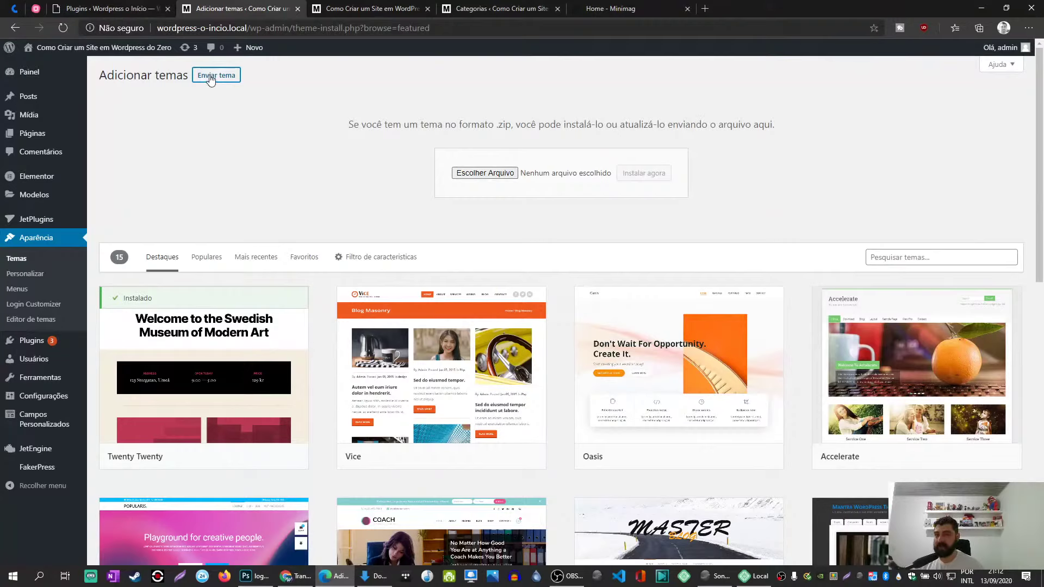
{"action": "left_click", "coordinate": [501, 173]}
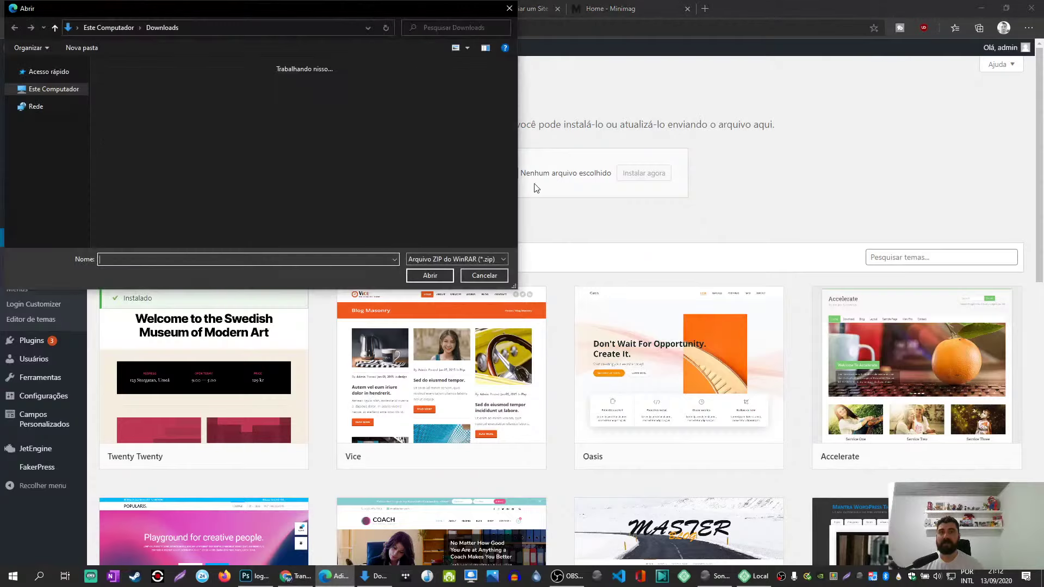
{"action": "left_click", "coordinate": [484, 275]}
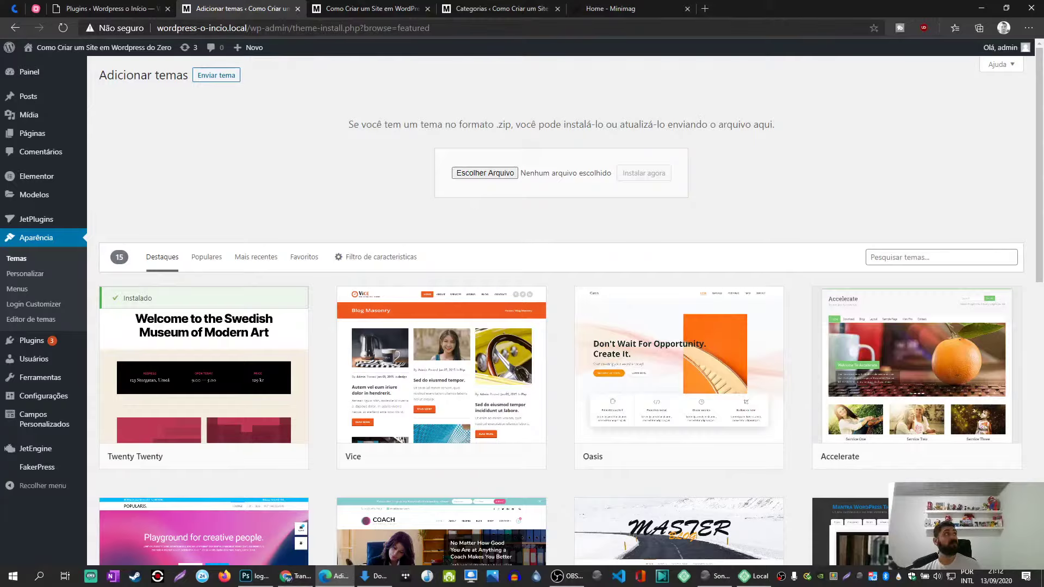
{"action": "key", "text": "alt+Tab"}
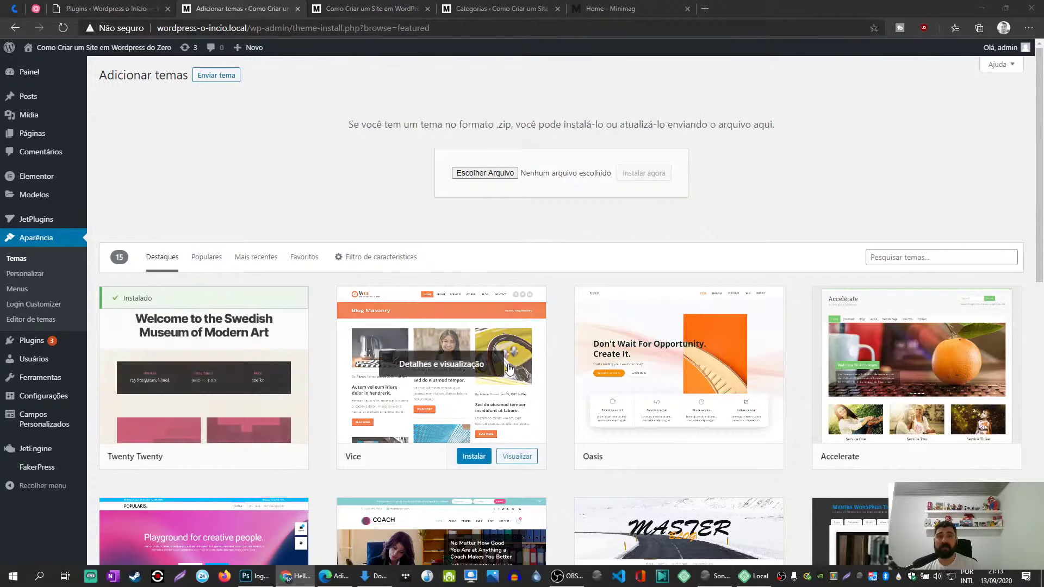
{"action": "scroll", "coordinate": [177, 239], "scroll_direction": "down", "scroll_amount": 6}
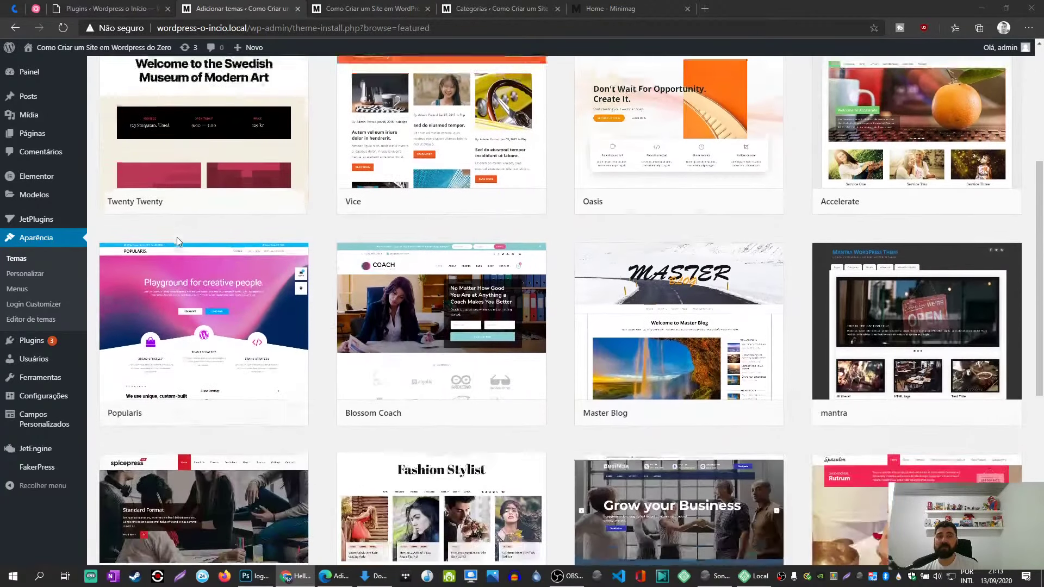
{"action": "scroll", "coordinate": [178, 237], "scroll_direction": "up", "scroll_amount": 3}
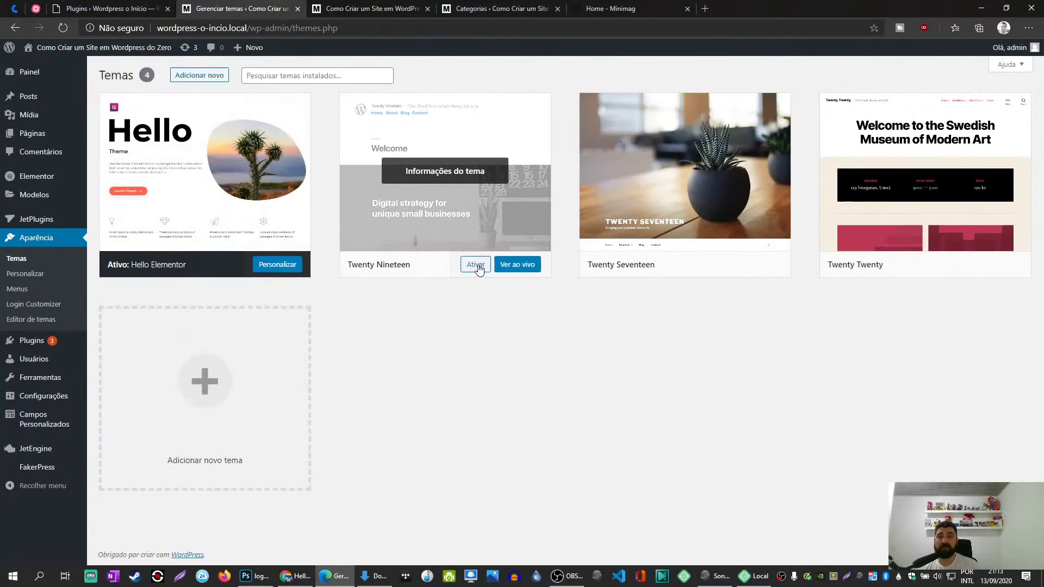
Activate the Twenty Nineteen theme instead and delete Hello Elementor from the installed themes.
{"action": "left_click", "coordinate": [475, 264]}
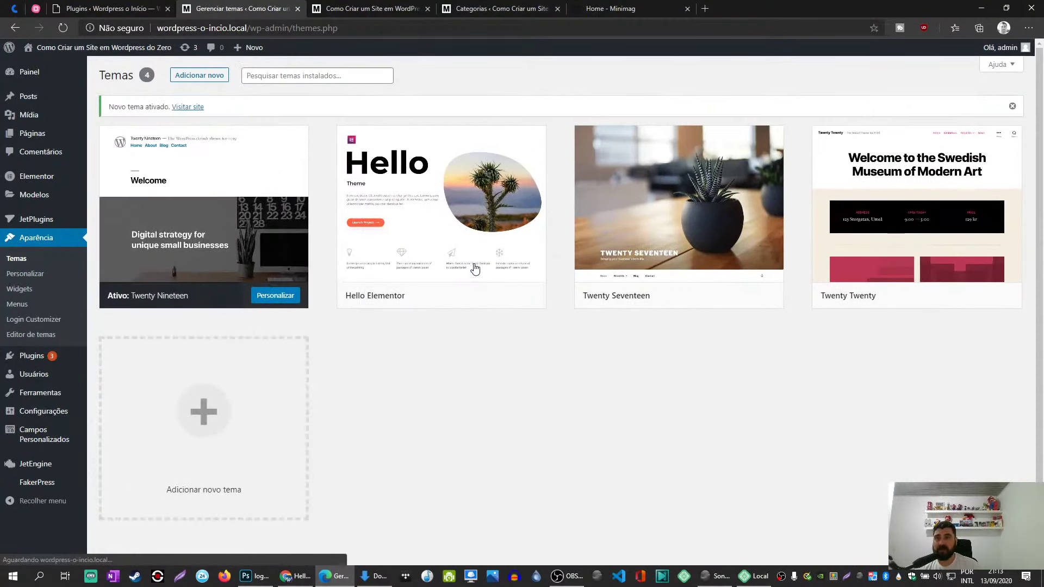
{"action": "left_click", "coordinate": [473, 259]}
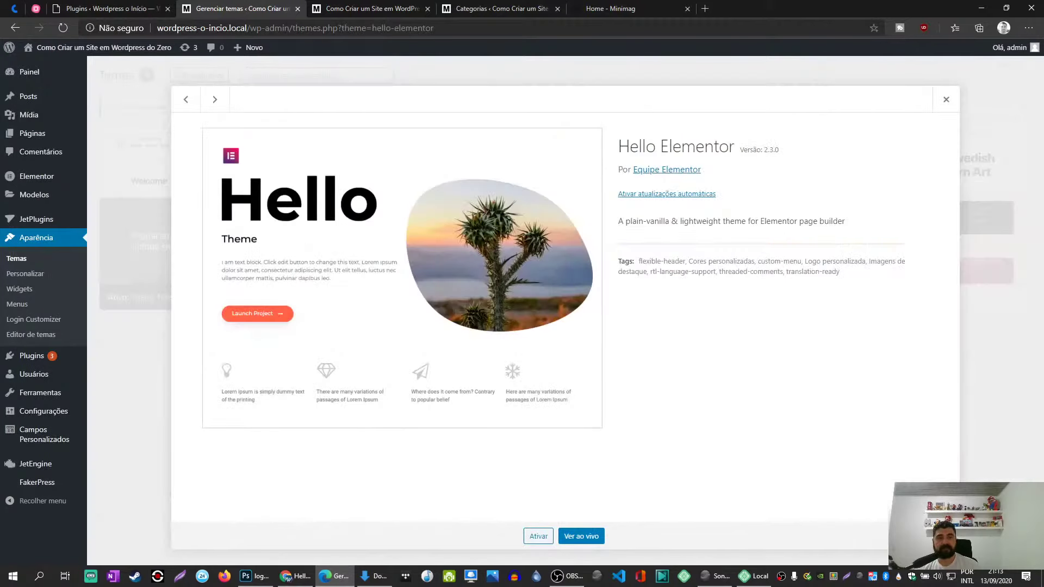
{"action": "left_click", "coordinate": [935, 536]}
{"action": "left_click", "coordinate": [576, 107]}
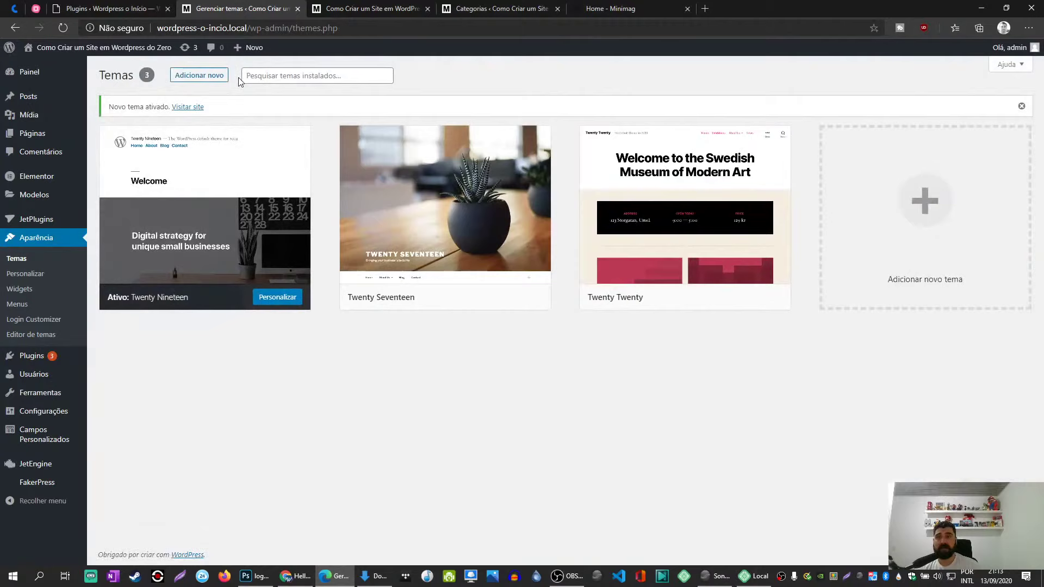
Start uploading a new theme and select hello-elementor.2.3.0.zip from the Downloads folder in the file chooser.
{"action": "left_click", "coordinate": [203, 79]}
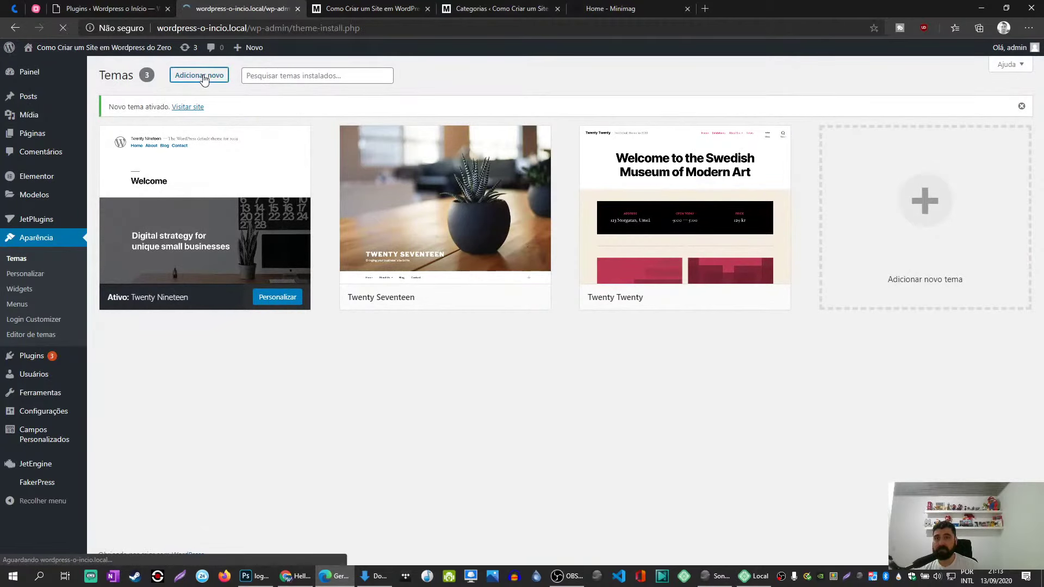
{"action": "left_click", "coordinate": [218, 77]}
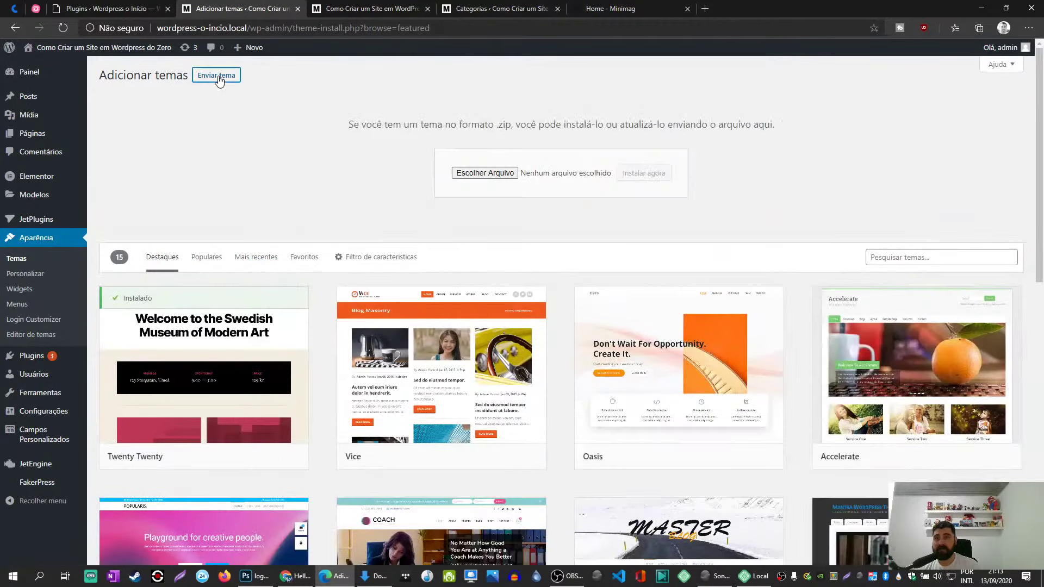
{"action": "left_click", "coordinate": [460, 175]}
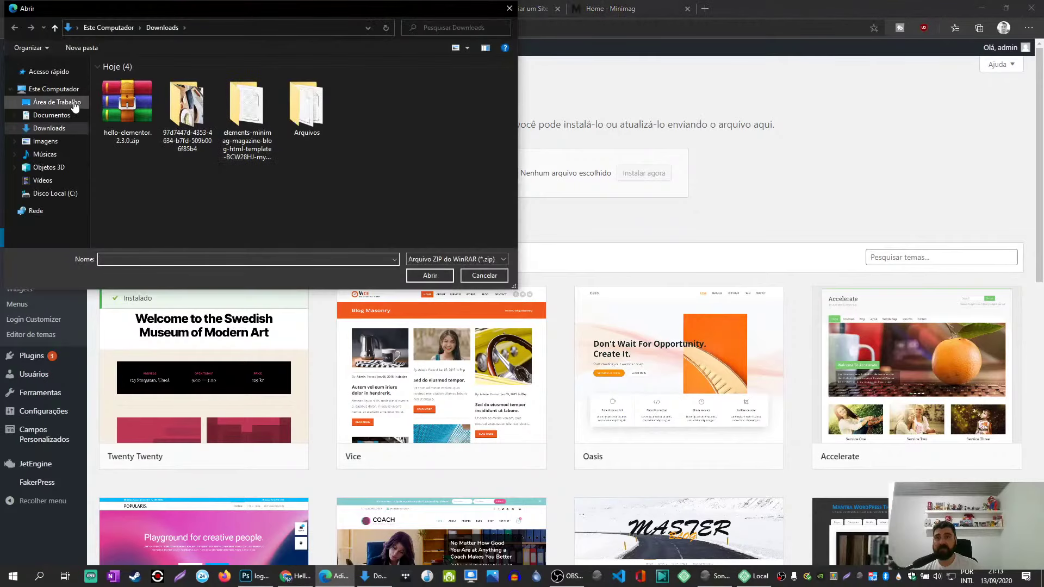
{"action": "left_click", "coordinate": [121, 107]}
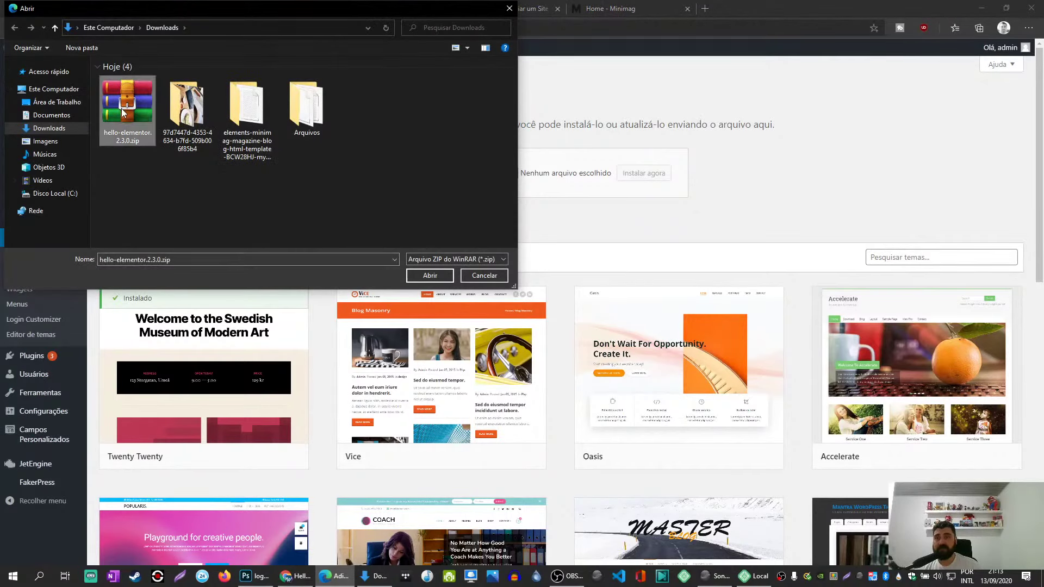
Open hello-elementor.2.3.0.zip in WinRAR and examine the theme files inside its hello-elementor folder.
{"action": "right_click", "coordinate": [122, 109]}
{"action": "left_click", "coordinate": [154, 135]}
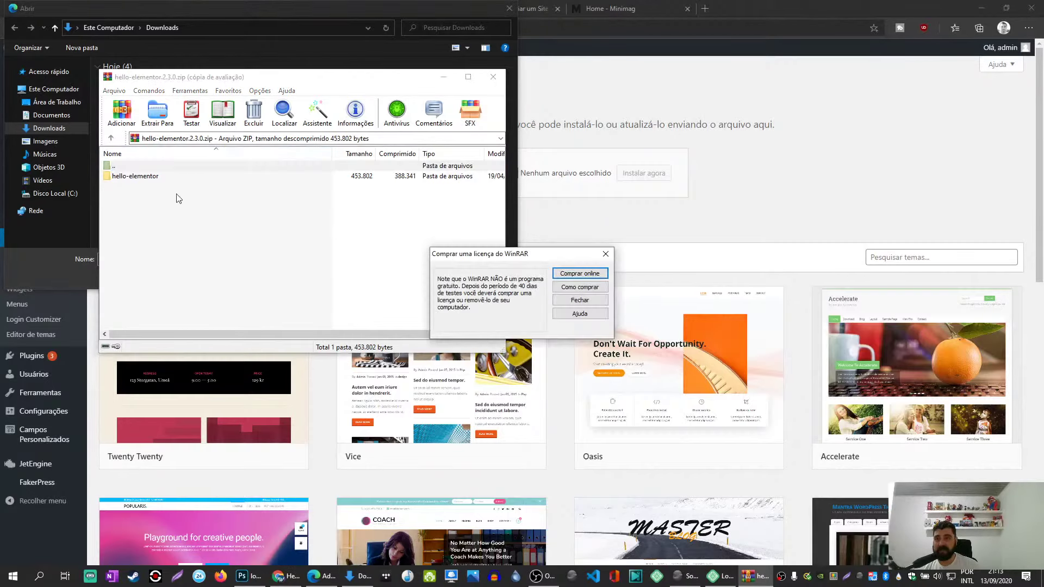
{"action": "left_click", "coordinate": [580, 312]}
{"action": "double_click", "coordinate": [163, 177]}
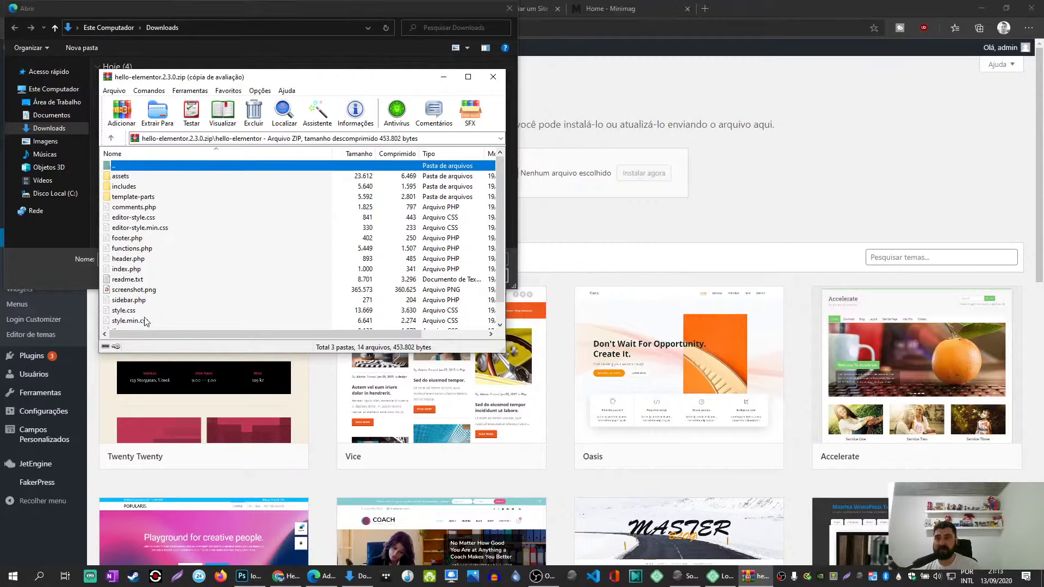
{"action": "left_click_drag", "start_coordinate": [144, 353], "coordinate": [145, 475]}
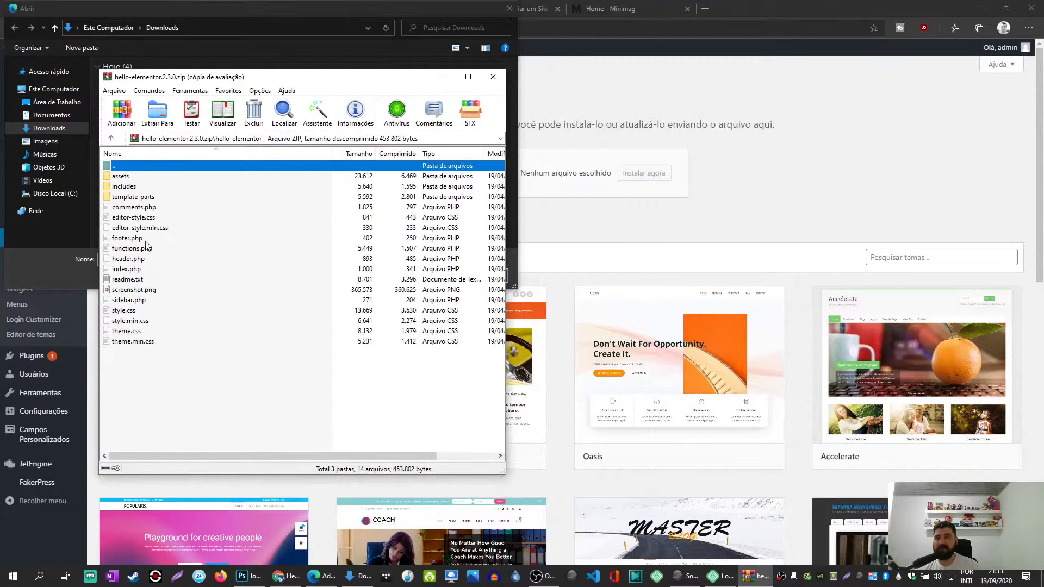
{"action": "double_click", "coordinate": [130, 168]}
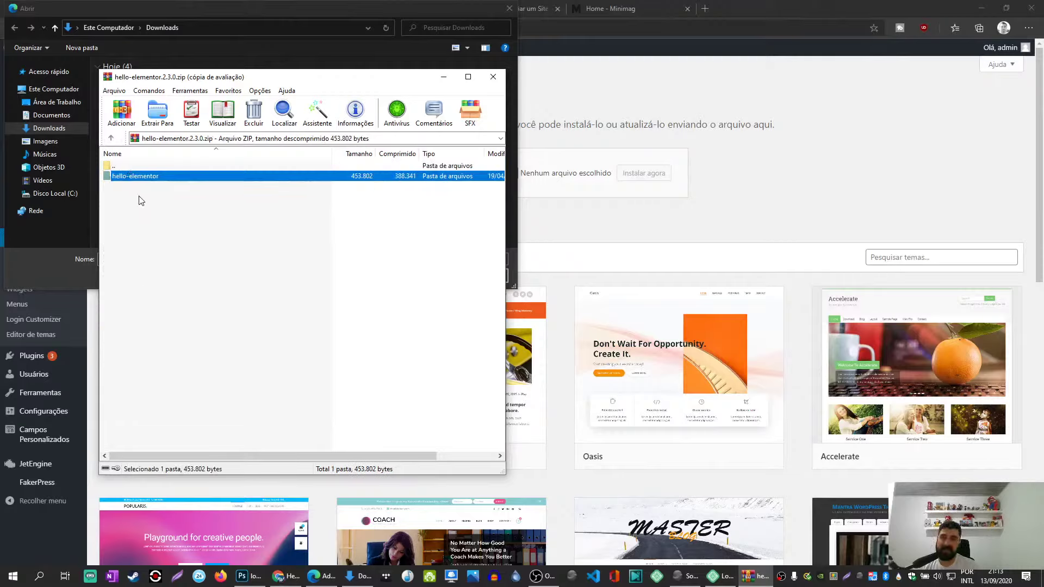
Close the hello-elementor.2.3.0.zip archive and cancel the theme file selection.
{"action": "left_click", "coordinate": [123, 167]}
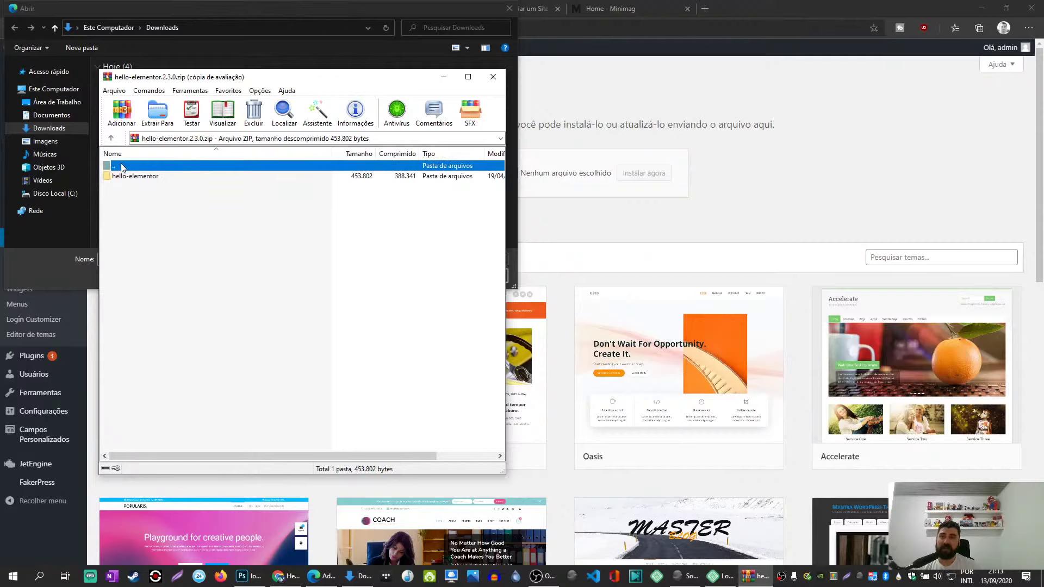
{"action": "left_click", "coordinate": [493, 77]}
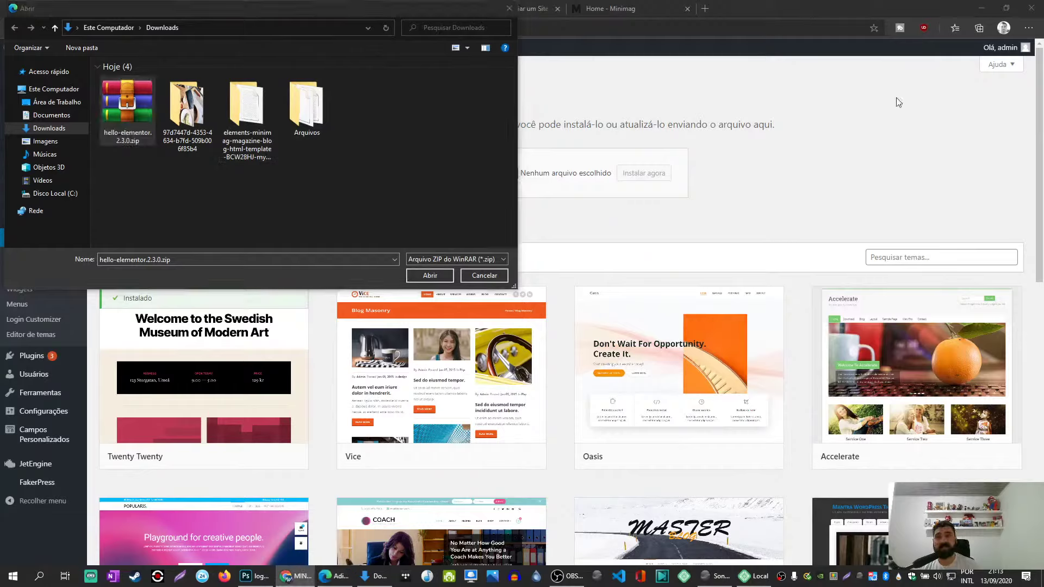
{"action": "left_click", "coordinate": [485, 275]}
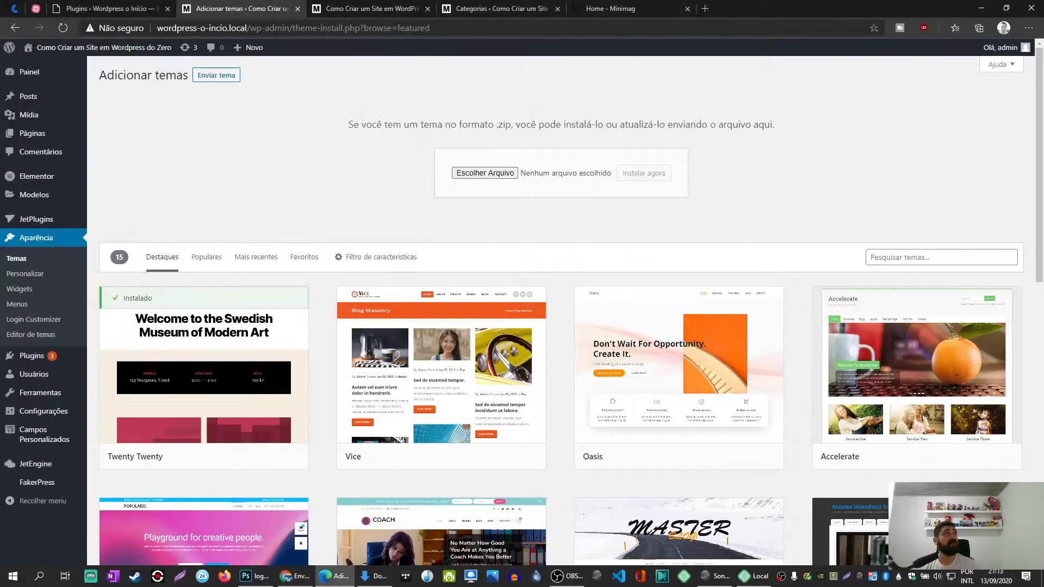
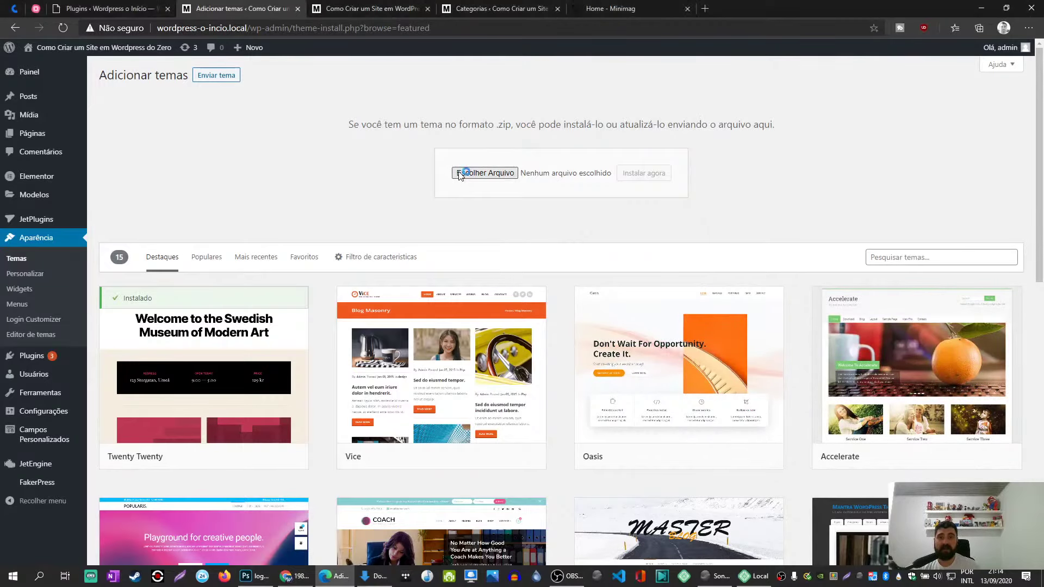
Reopen the theme file chooser and open the Sada blog-shop theme ZIP from Downloads in WinRAR.
{"action": "left_click", "coordinate": [459, 173]}
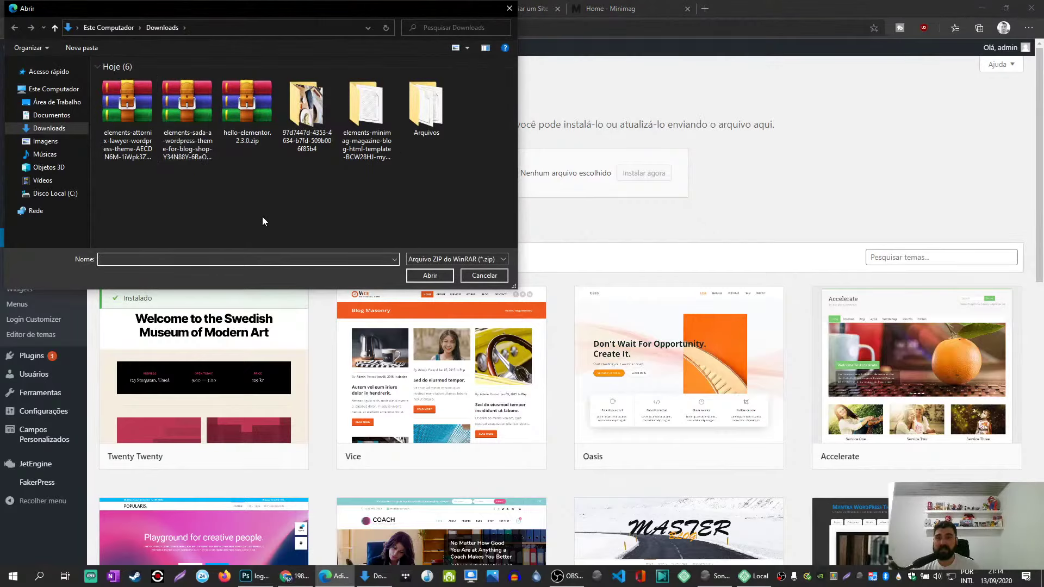
{"action": "left_click", "coordinate": [190, 133]}
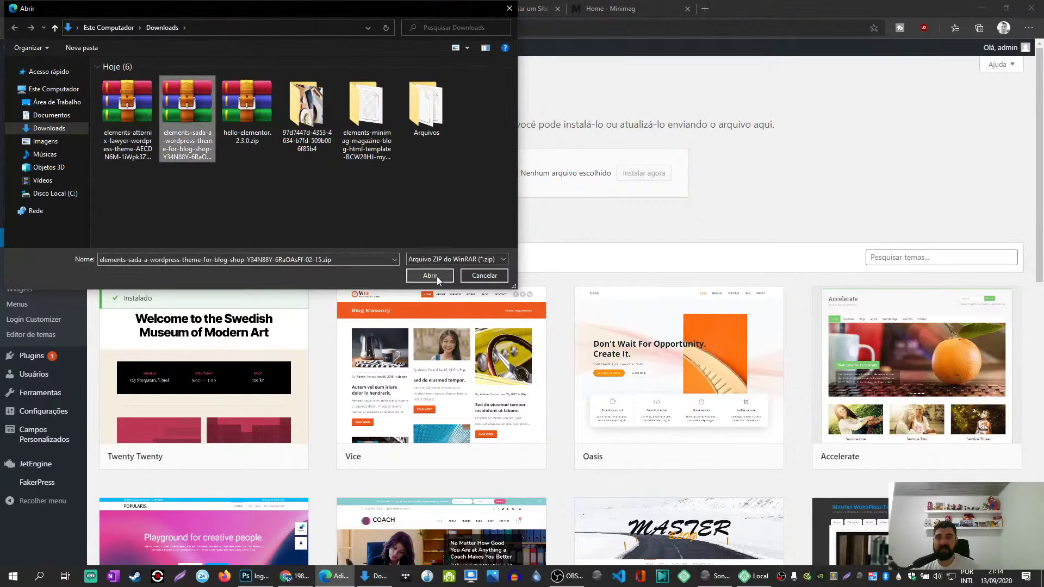
{"action": "right_click", "coordinate": [175, 103]}
{"action": "left_click", "coordinate": [212, 129]}
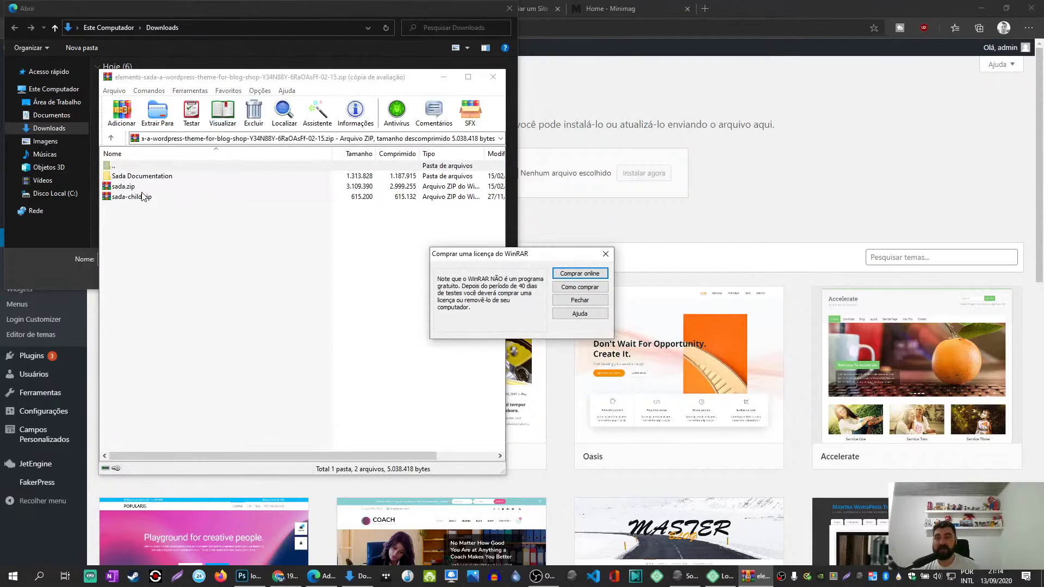
{"action": "left_click", "coordinate": [569, 301]}
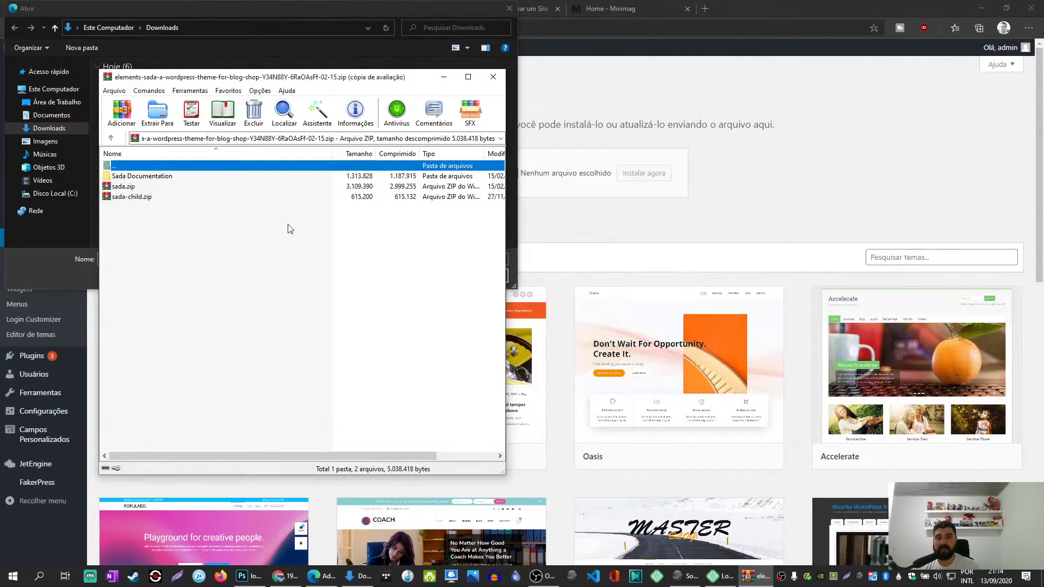
Compare the sada.zip and sada-child.zip entries inside the Sada package and close the archive.
{"action": "left_click", "coordinate": [119, 187]}
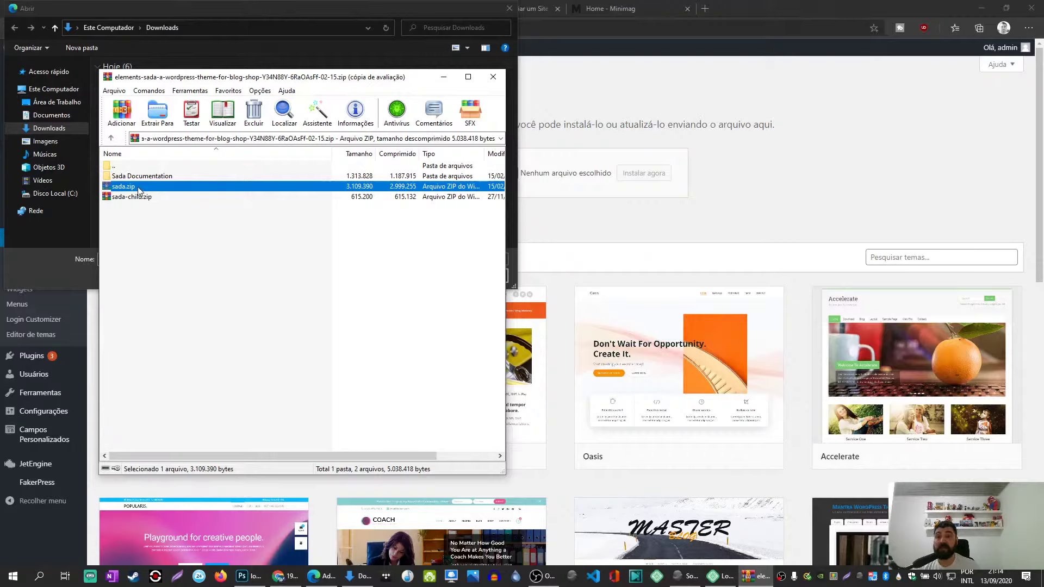
{"action": "left_click", "coordinate": [117, 198]}
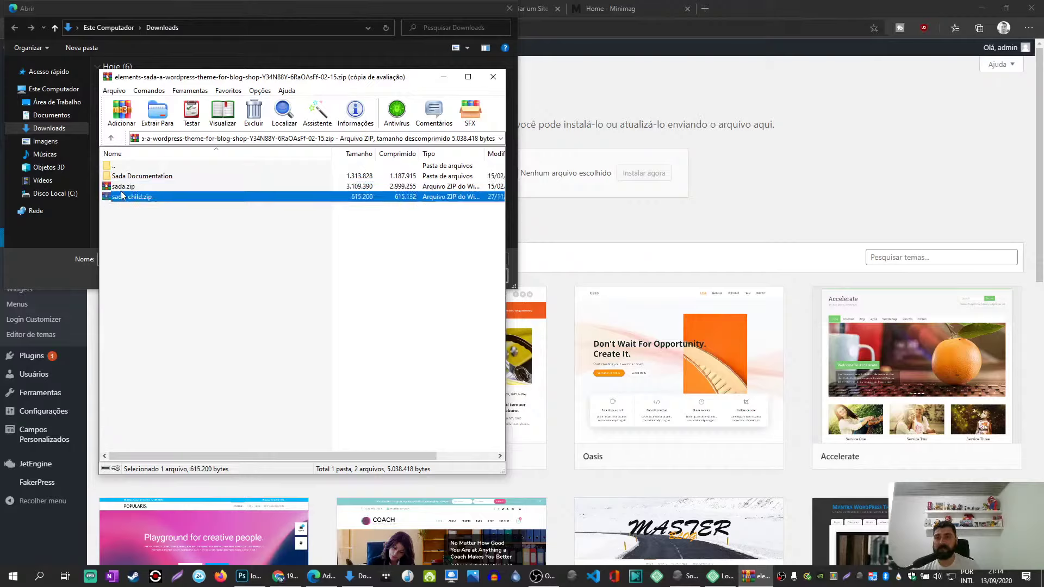
{"action": "left_click", "coordinate": [117, 188]}
{"action": "left_click", "coordinate": [118, 197]}
{"action": "left_click", "coordinate": [117, 188]}
{"action": "left_click", "coordinate": [118, 198]}
{"action": "left_click", "coordinate": [117, 188]}
{"action": "left_click", "coordinate": [120, 197]}
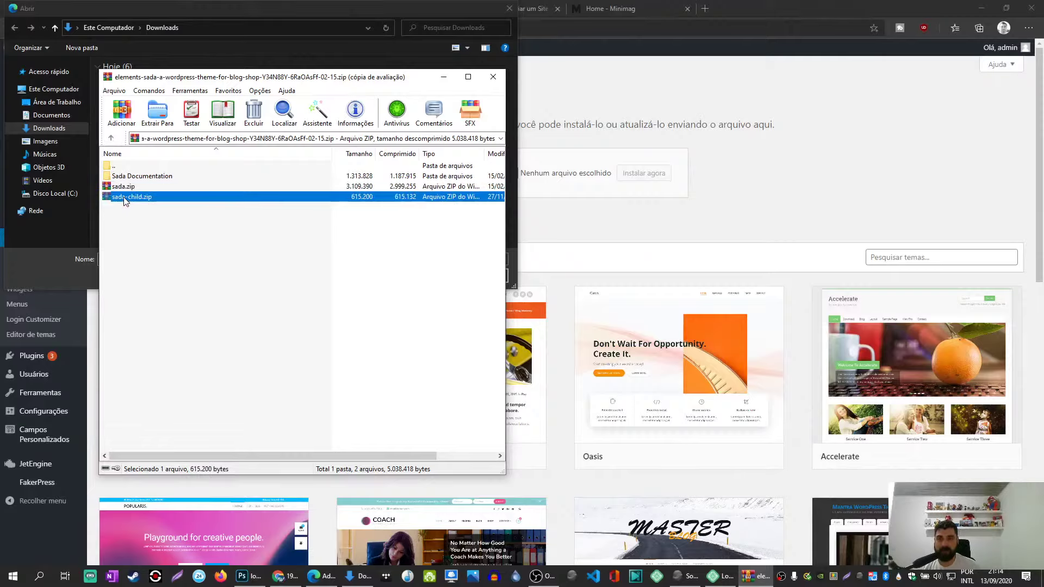
{"action": "left_click", "coordinate": [494, 79]}
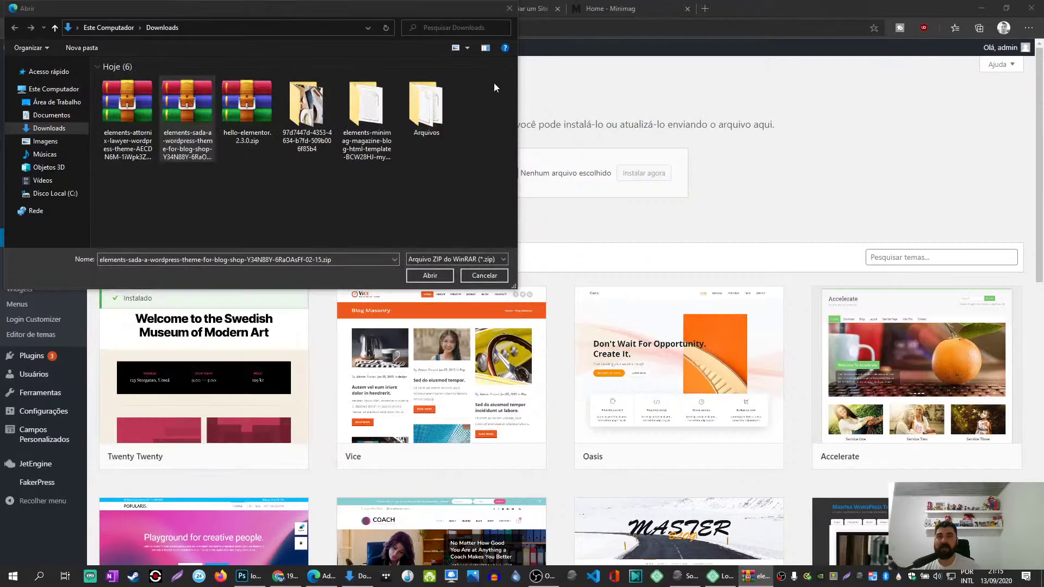
Open the Attornix lawyer theme ZIP in WinRAR, examine its attornix-child.zip and attornix.zip entries, and close the archive.
{"action": "right_click", "coordinate": [118, 95]}
{"action": "left_click", "coordinate": [153, 115]}
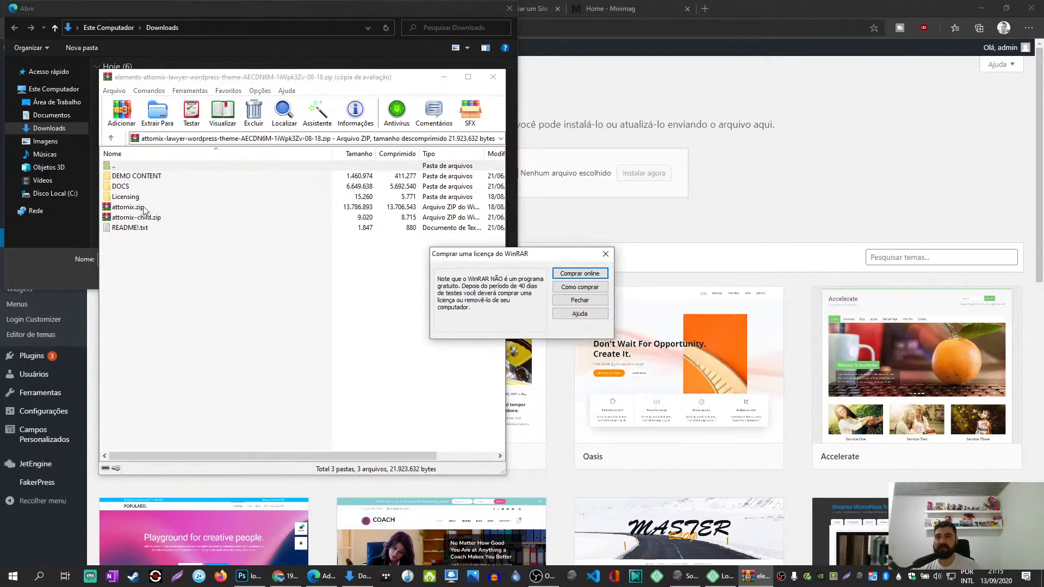
{"action": "left_click", "coordinate": [587, 300]}
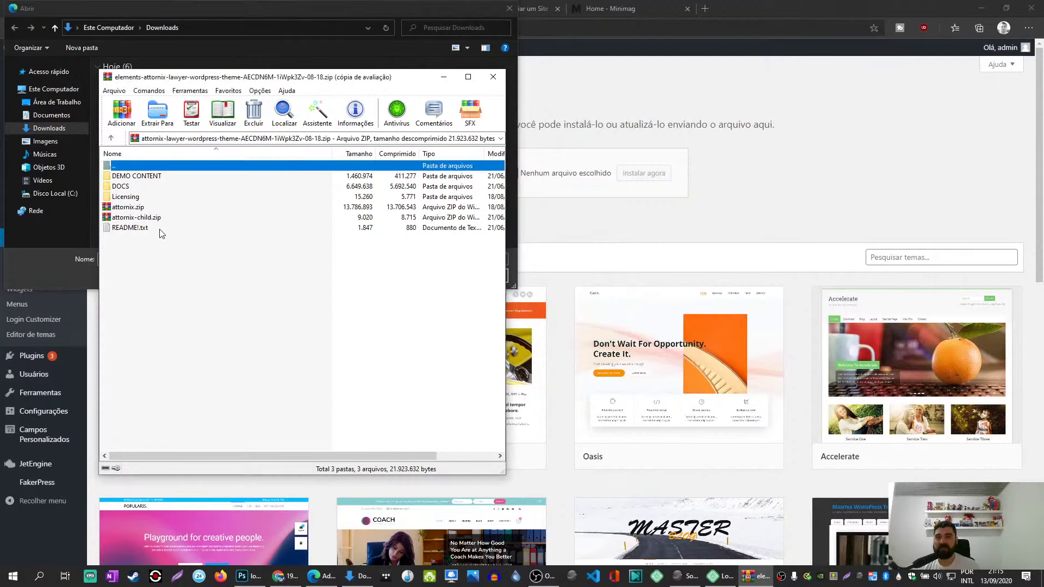
{"action": "left_click", "coordinate": [131, 219]}
{"action": "left_click", "coordinate": [129, 208]}
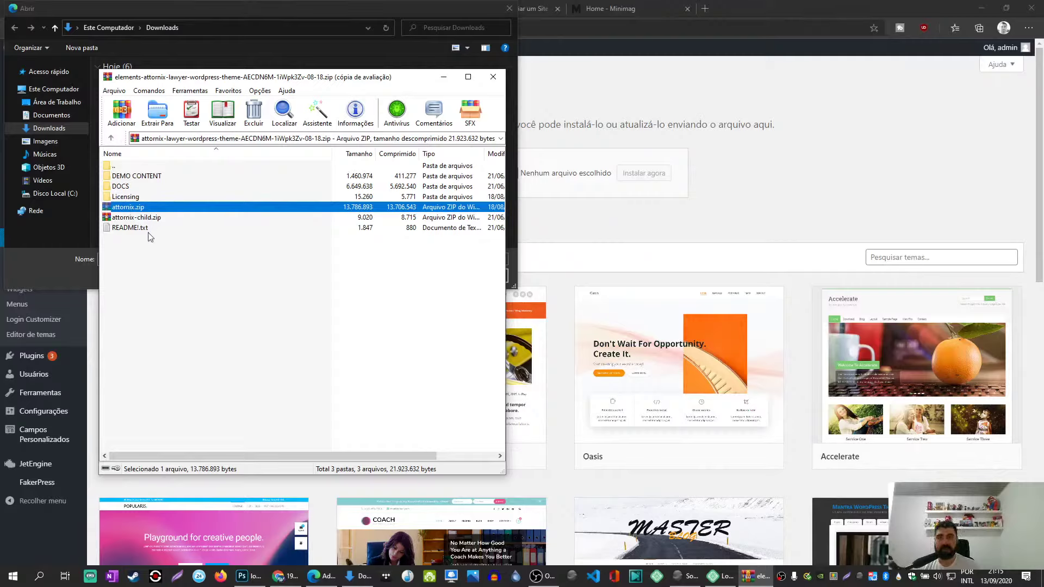
{"action": "left_click", "coordinate": [493, 77]}
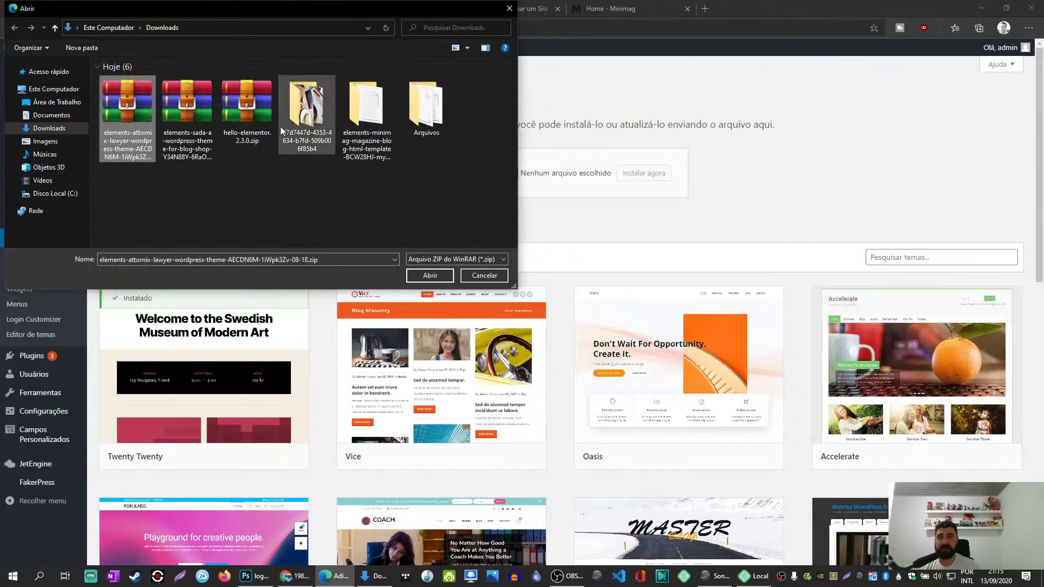
Open hello-elementor.2.3.0.zip in WinRAR to examine its top-level folder and close the archive.
{"action": "left_click", "coordinate": [239, 97]}
{"action": "right_click", "coordinate": [242, 95]}
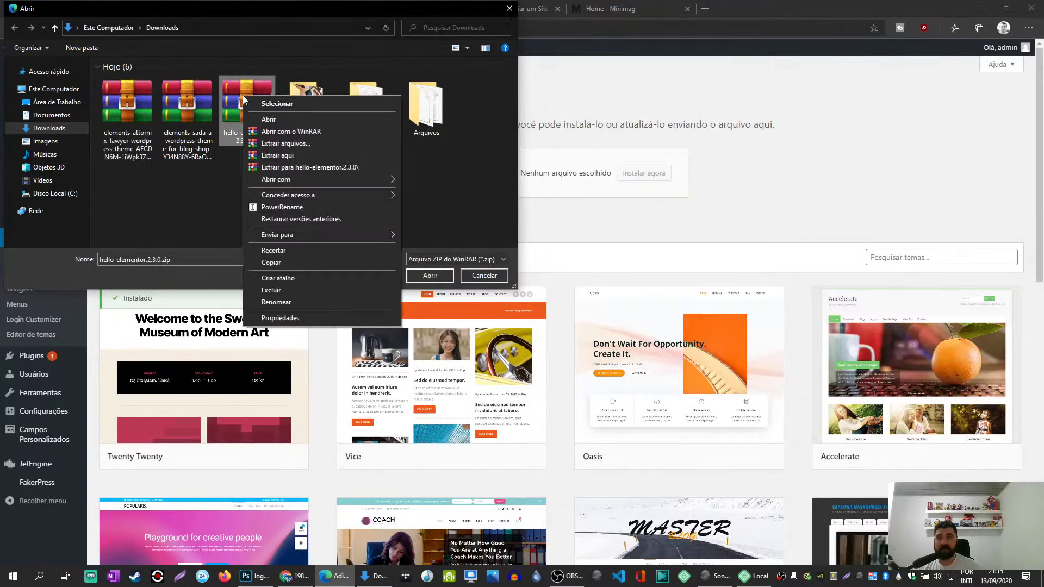
{"action": "left_click", "coordinate": [279, 120]}
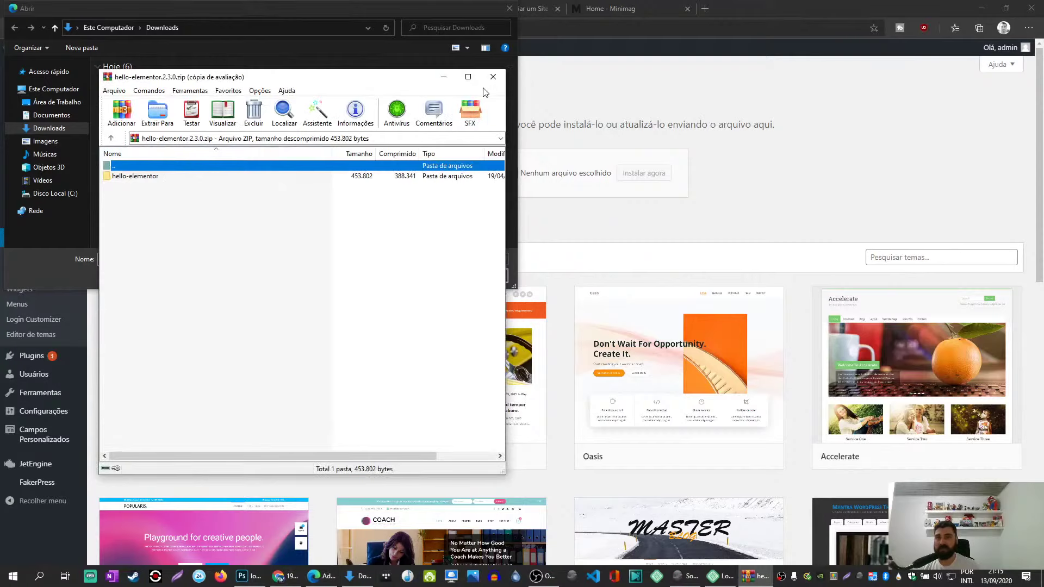
{"action": "left_click", "coordinate": [575, 299]}
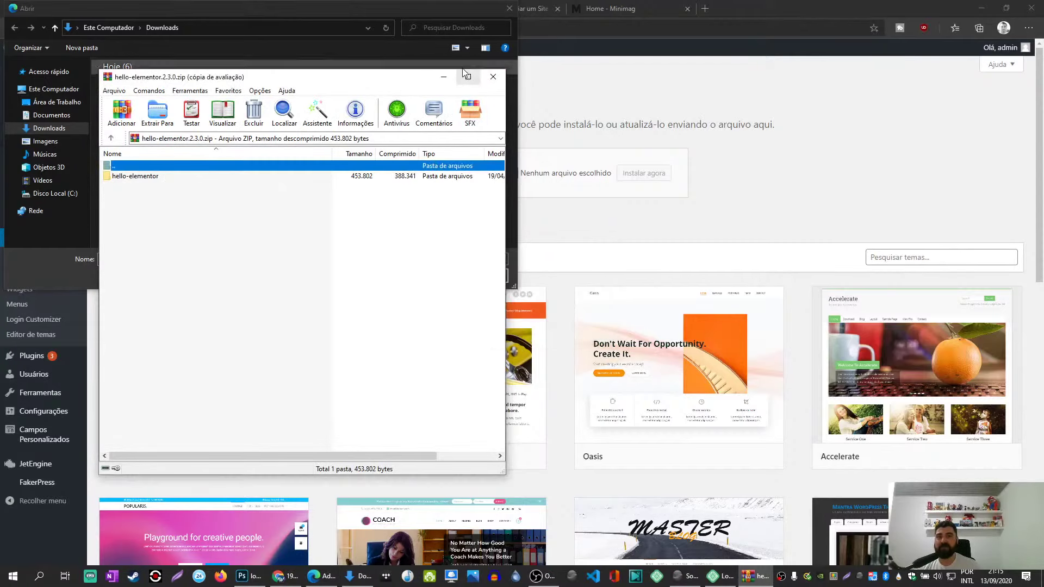
{"action": "left_click", "coordinate": [493, 76]}
Install the Hello Elementor theme from hello-elementor.2.3.0.zip in Downloads and activate it.
{"action": "double_click", "coordinate": [238, 96]}
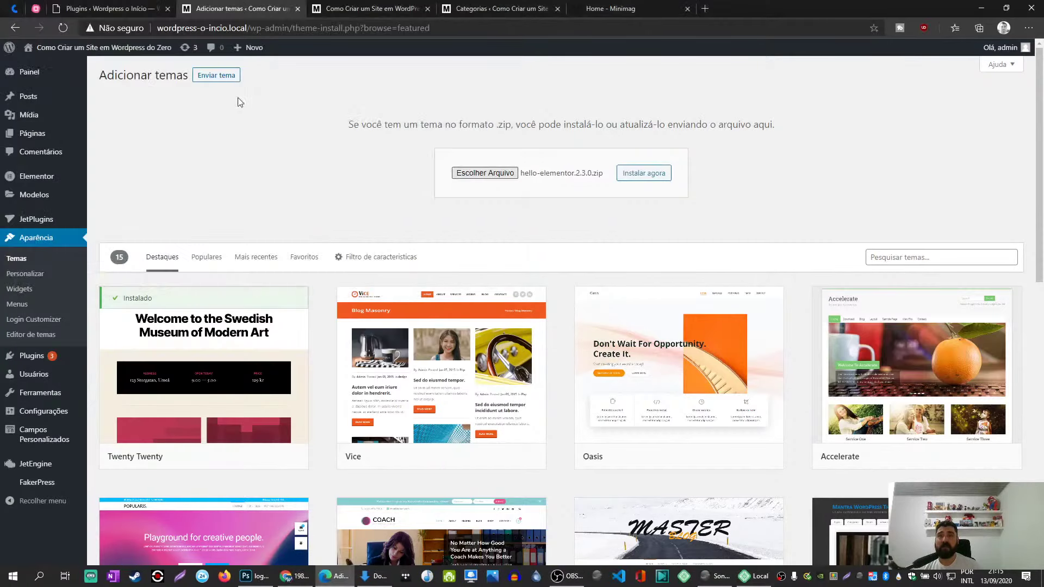
{"action": "left_click", "coordinate": [640, 176]}
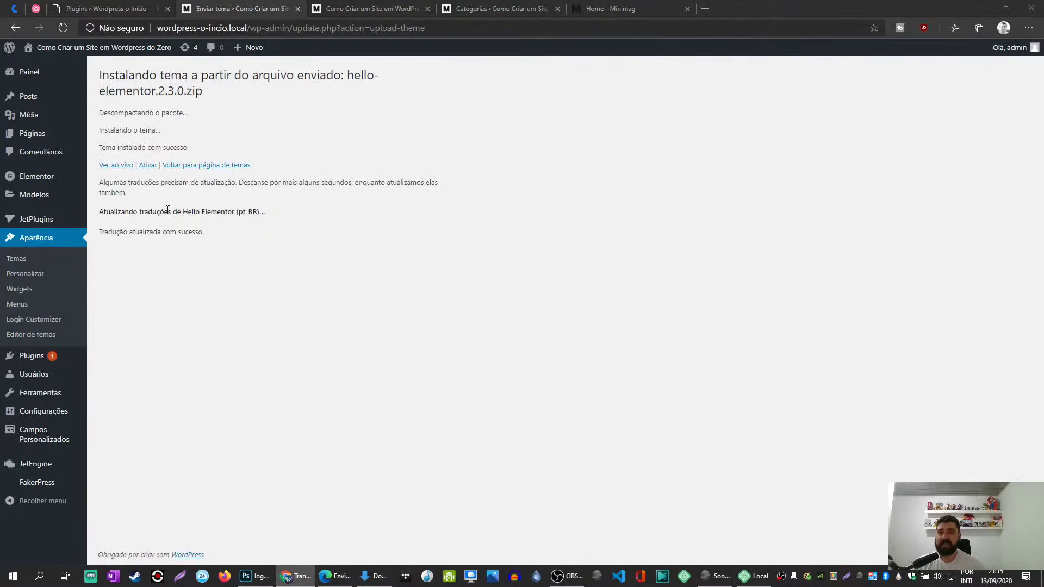
{"action": "left_click_drag", "start_coordinate": [104, 214], "coordinate": [282, 219]}
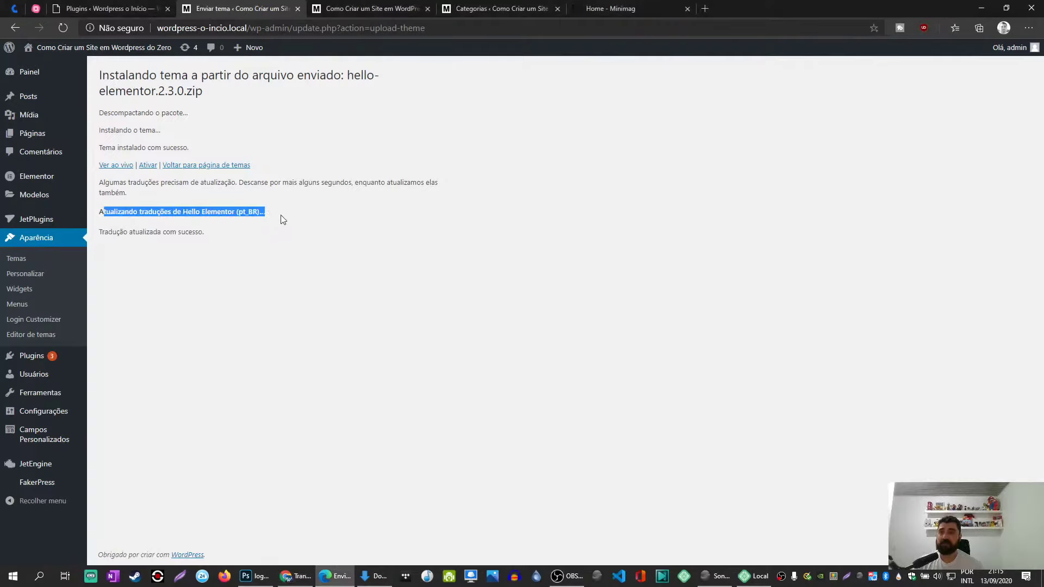
{"action": "left_click", "coordinate": [146, 167]}
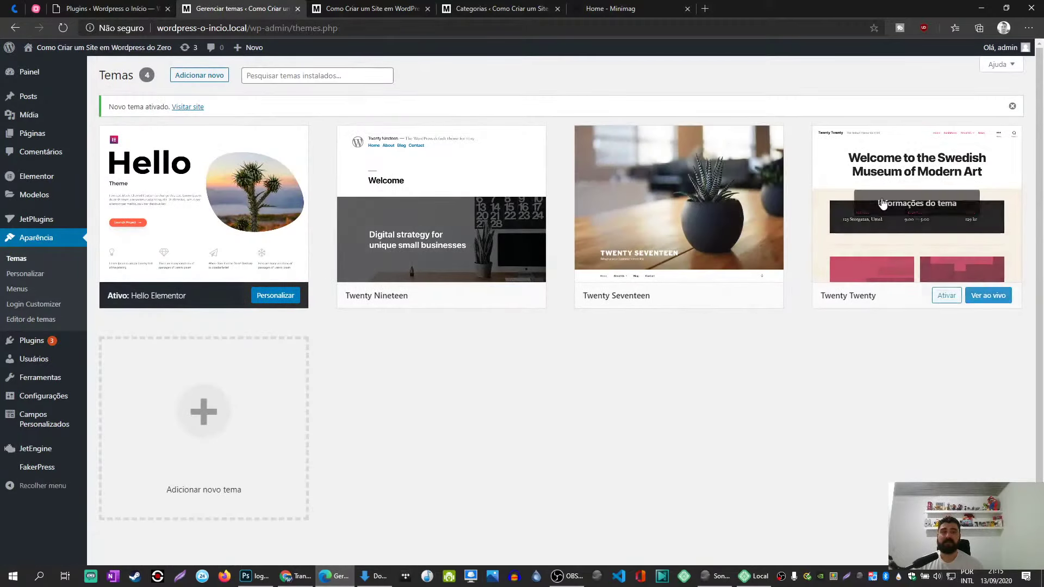
Delete the Twenty Seventeen and Twenty Twenty themes from the installed themes, confirming each deletion.
{"action": "left_click", "coordinate": [690, 188]}
{"action": "left_click", "coordinate": [941, 536]}
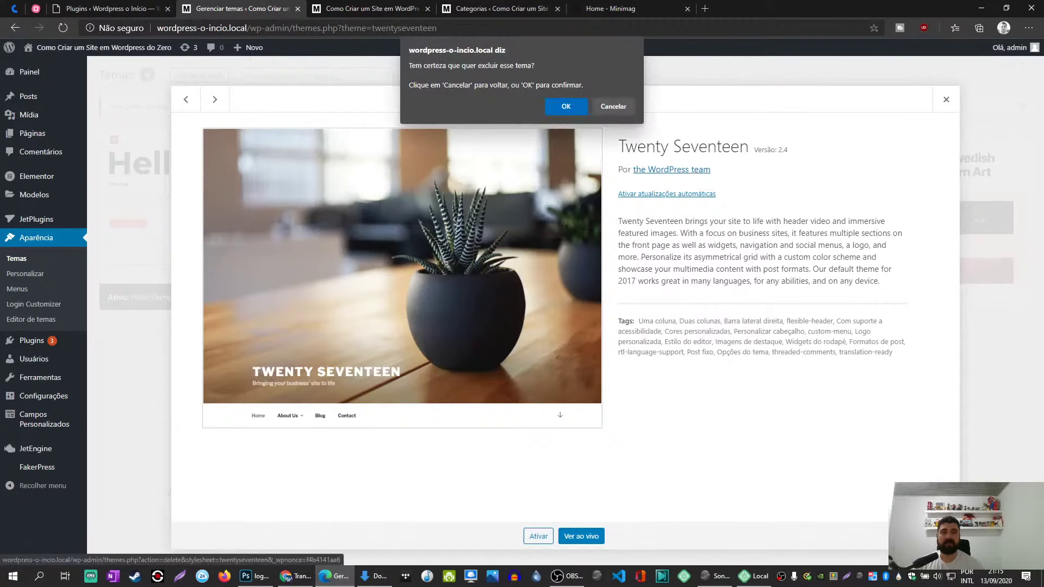
{"action": "left_click", "coordinate": [572, 106]}
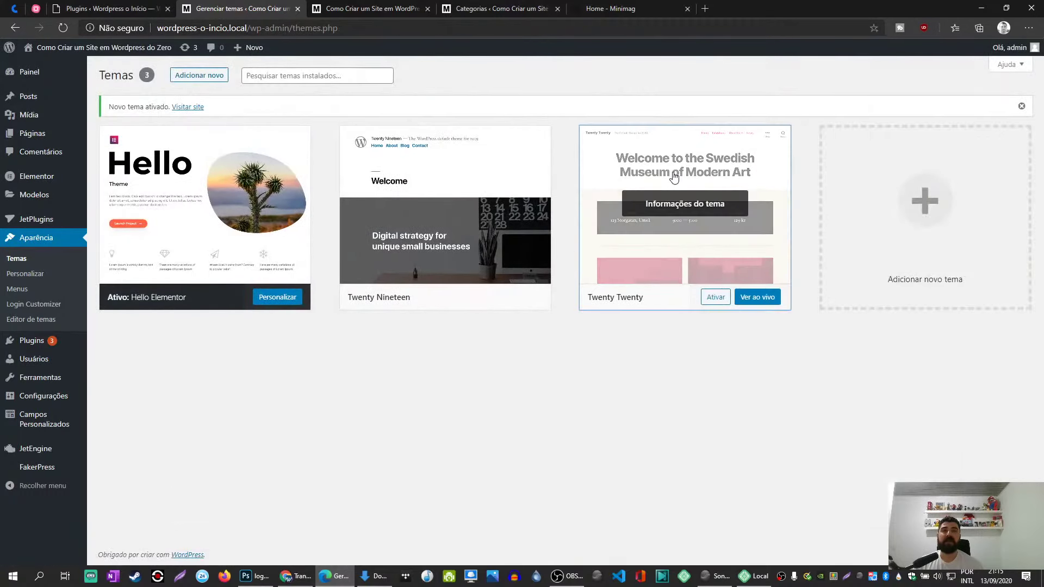
{"action": "left_click", "coordinate": [634, 199]}
{"action": "left_click", "coordinate": [941, 536]}
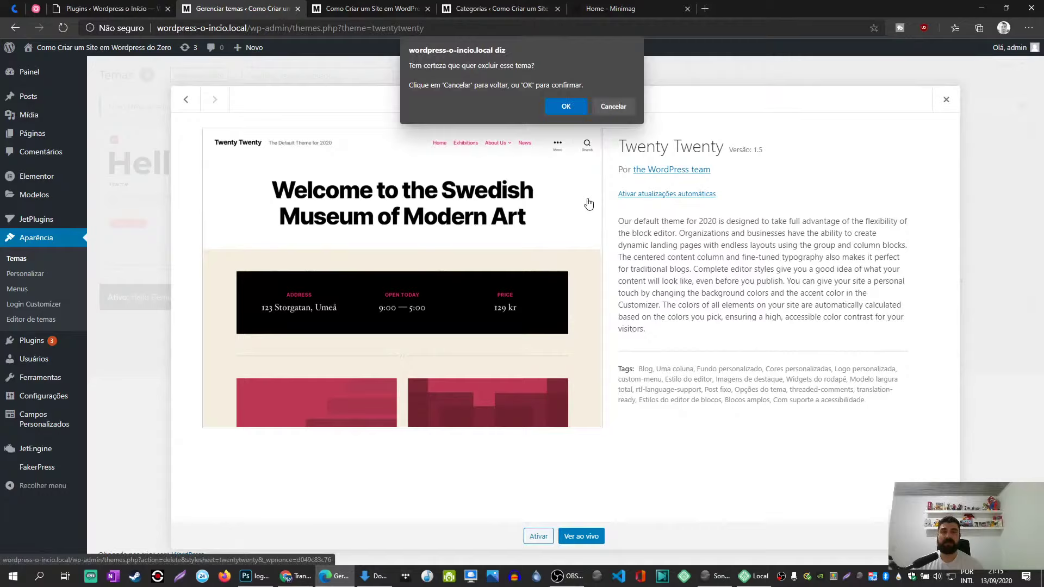
{"action": "left_click", "coordinate": [566, 107]}
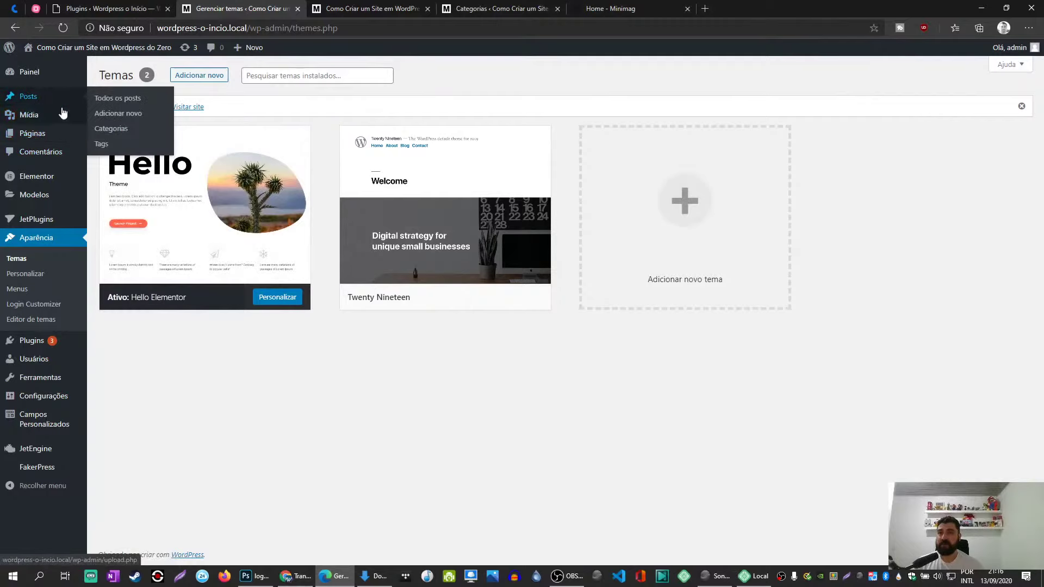
View the new post editor and the list of all pages.
{"action": "left_click", "coordinate": [106, 115]}
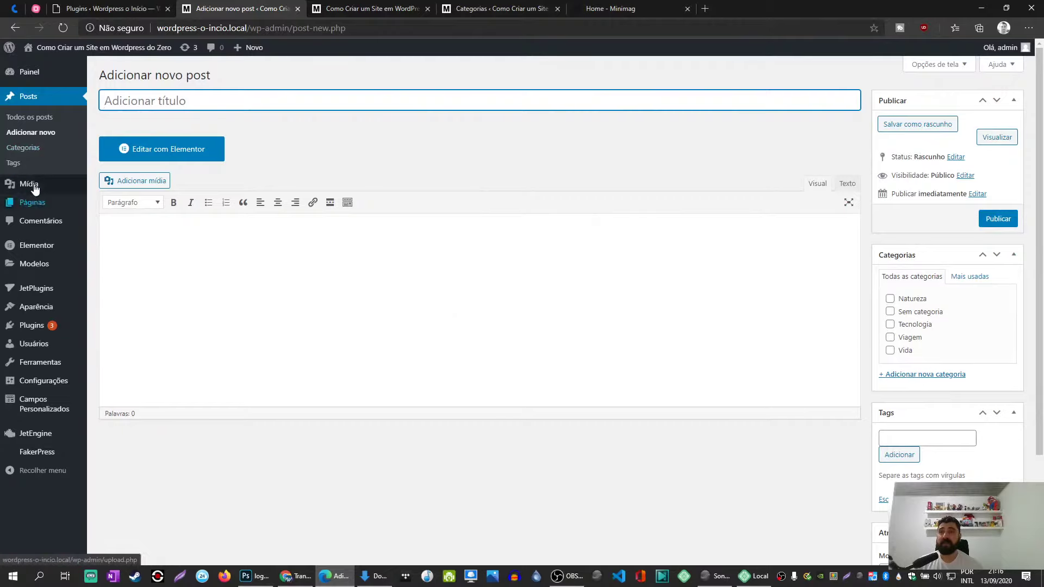
{"action": "mouse_move", "coordinate": [30, 202]}
{"action": "left_click", "coordinate": [99, 208]}
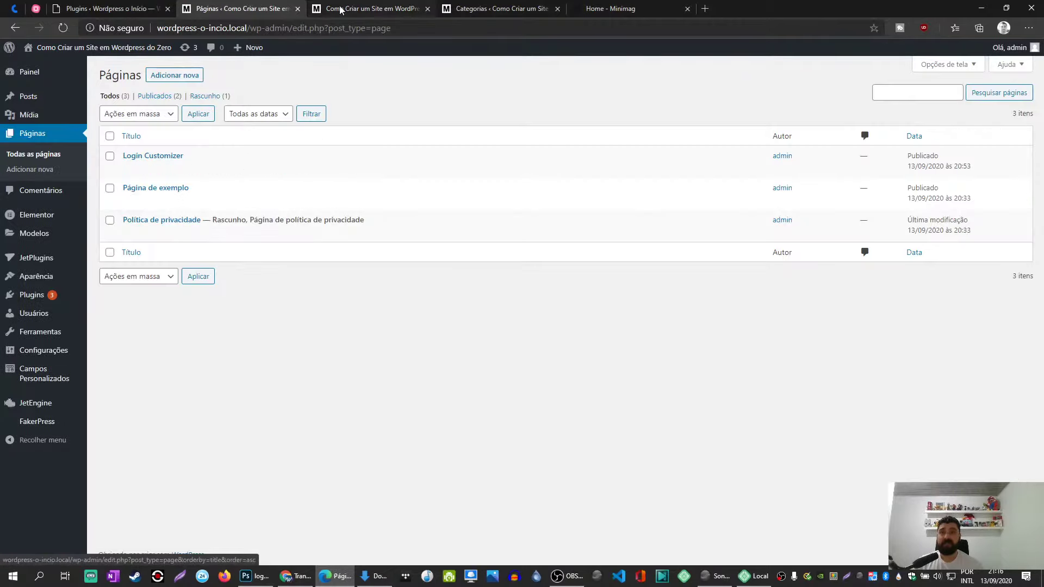
Reload the site's front page in its open browser tab, examine its layout and posts, and return to the pages list.
{"action": "left_click", "coordinate": [341, 10]}
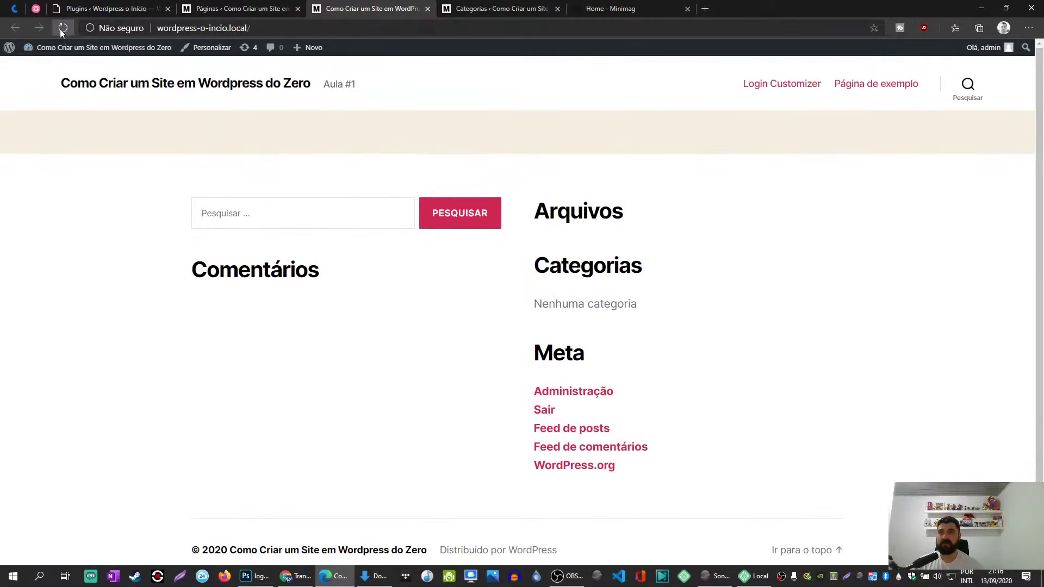
{"action": "left_click", "coordinate": [61, 29]}
{"action": "scroll", "coordinate": [139, 179], "scroll_direction": "down", "scroll_amount": 5}
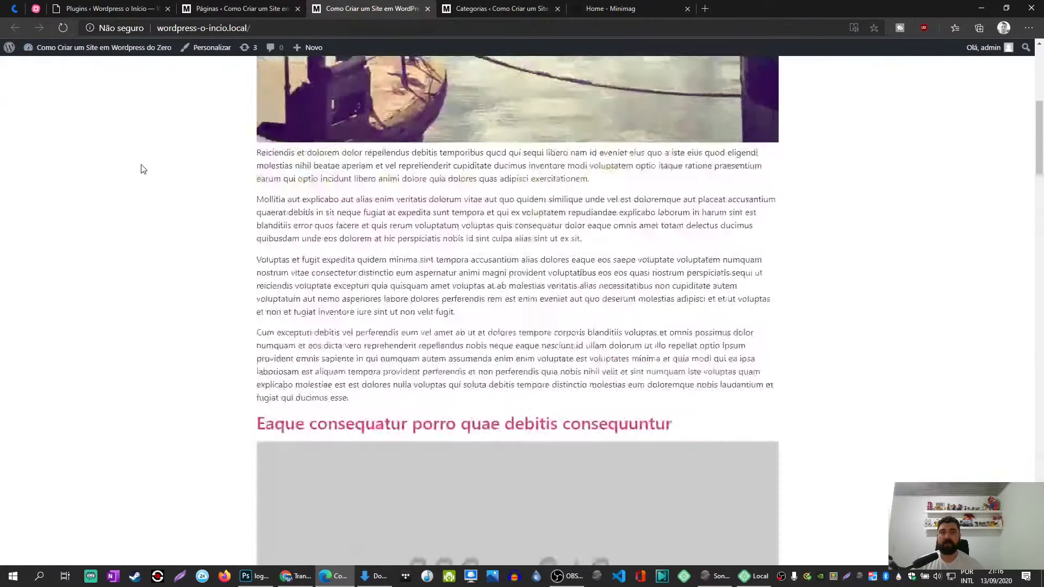
{"action": "scroll", "coordinate": [143, 169], "scroll_direction": "down", "scroll_amount": 15}
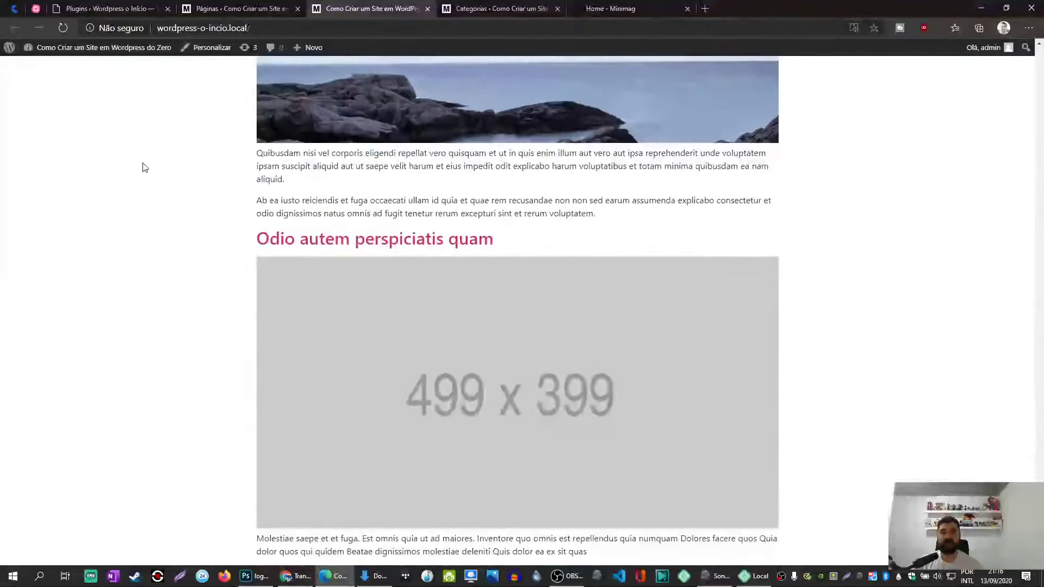
{"action": "scroll", "coordinate": [145, 167], "scroll_direction": "up", "scroll_amount": 20}
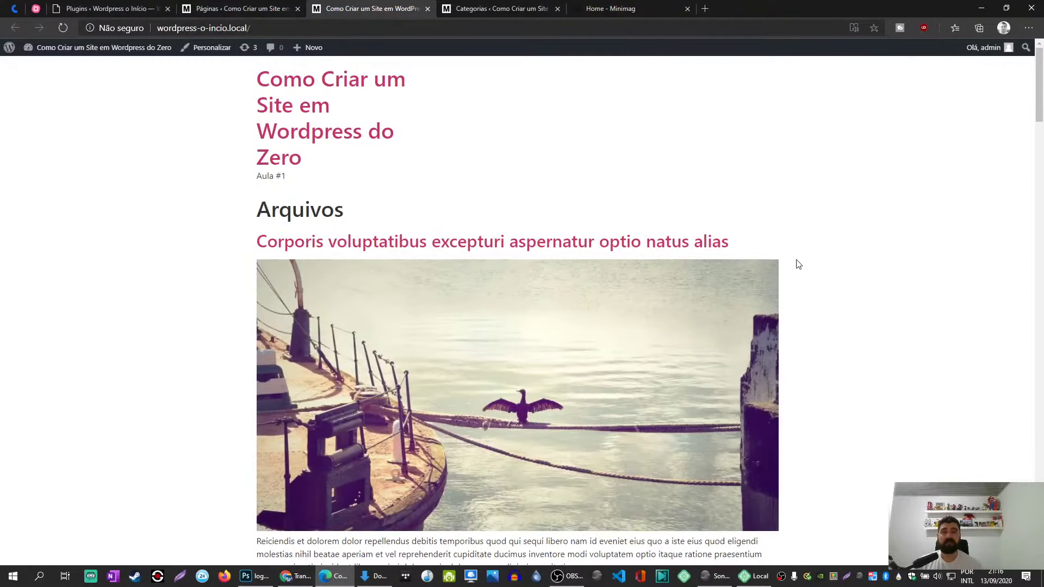
{"action": "mouse_move", "coordinate": [1039, 101]}
{"action": "left_mouse_down"}
{"action": "mouse_move", "coordinate": [1039, 478]}
{"action": "mouse_move", "coordinate": [1039, 87]}
{"action": "left_mouse_up"}
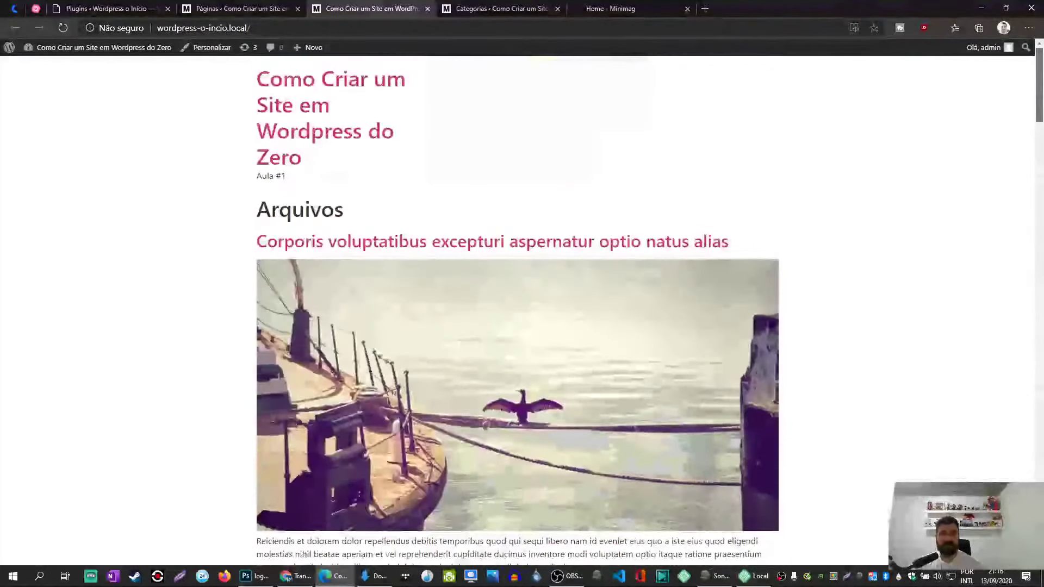
{"action": "left_click", "coordinate": [231, 6]}
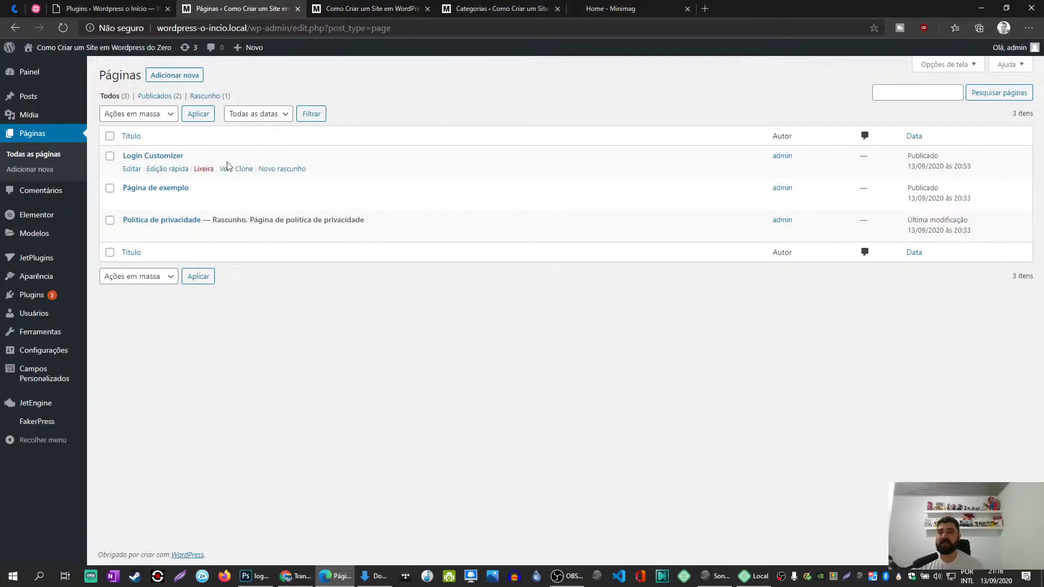
View the published Página de exemplo in its own browser tab, close it, and compare it with the site's front page.
{"action": "left_click", "coordinate": [370, 8]}
{"action": "left_click", "coordinate": [254, 9]}
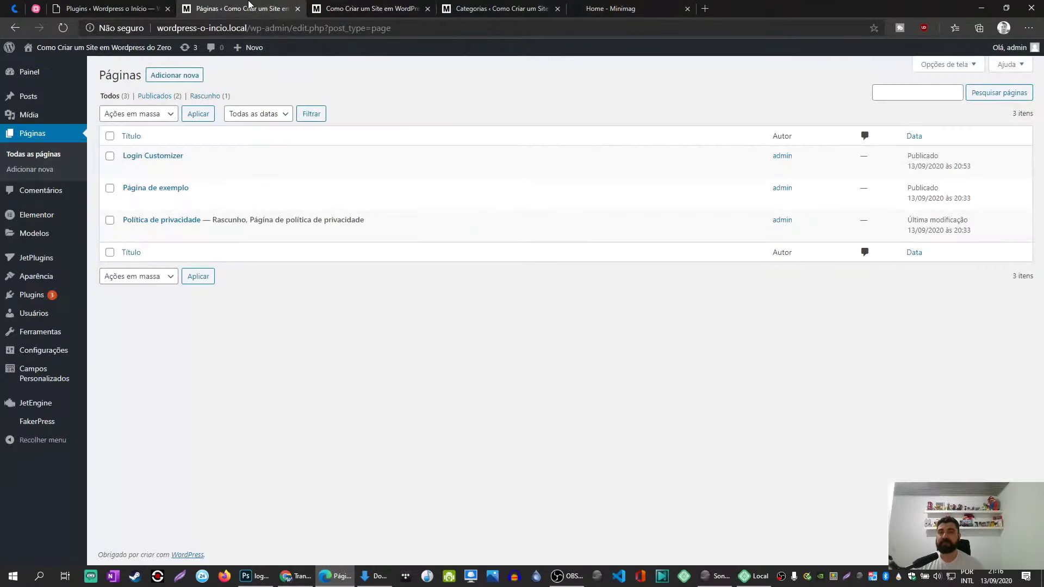
{"action": "middle_click", "coordinate": [224, 201]}
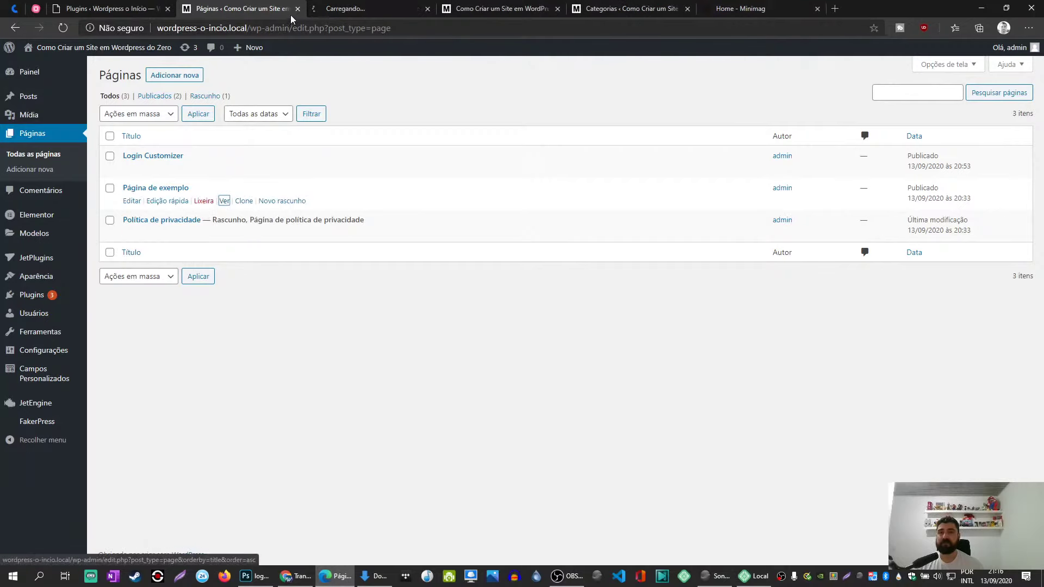
{"action": "left_click", "coordinate": [326, 8]}
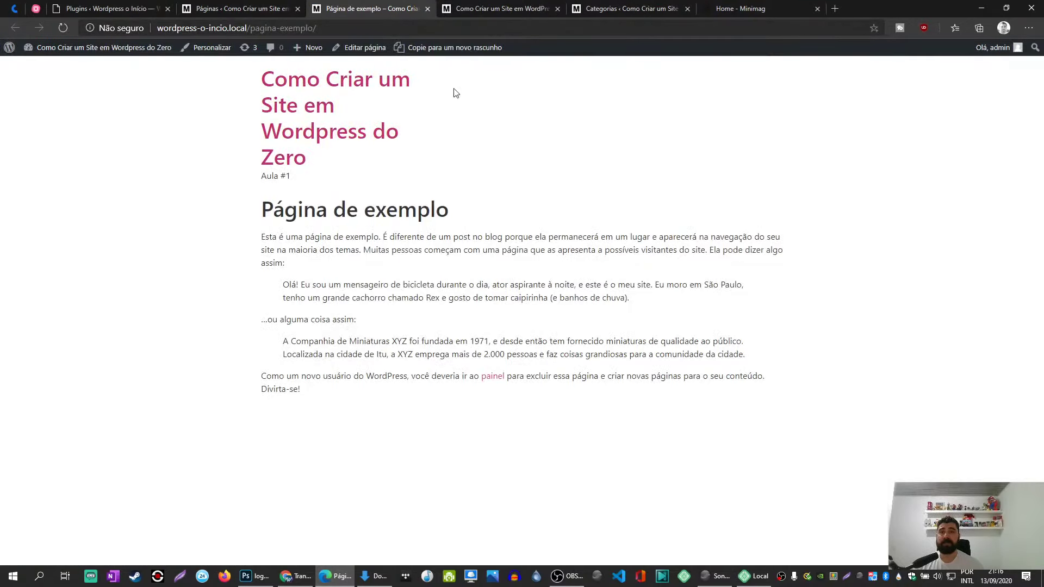
{"action": "left_click", "coordinate": [428, 9]}
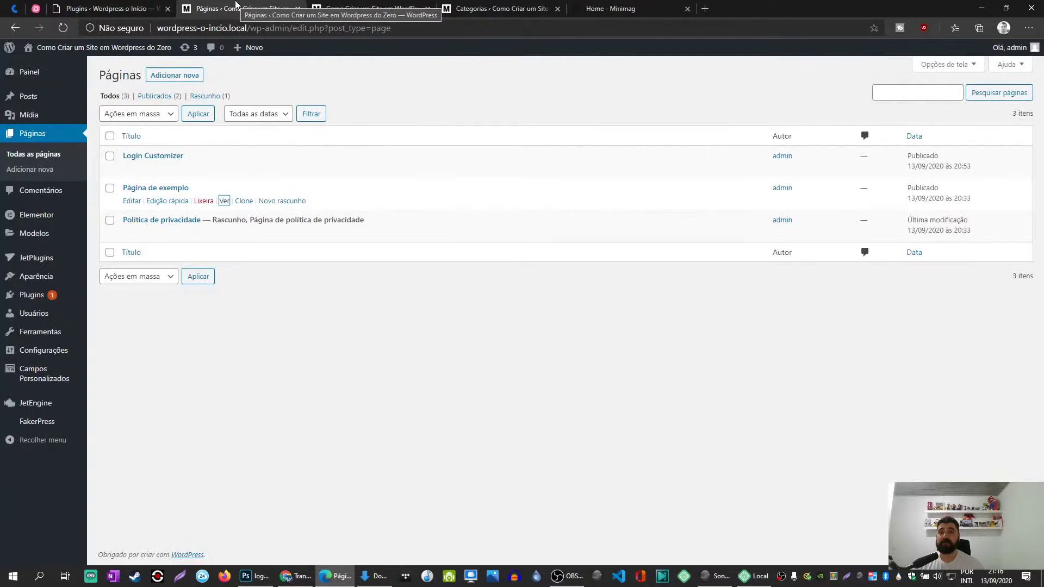
{"action": "left_click", "coordinate": [370, 8]}
{"action": "left_click", "coordinate": [234, 8]}
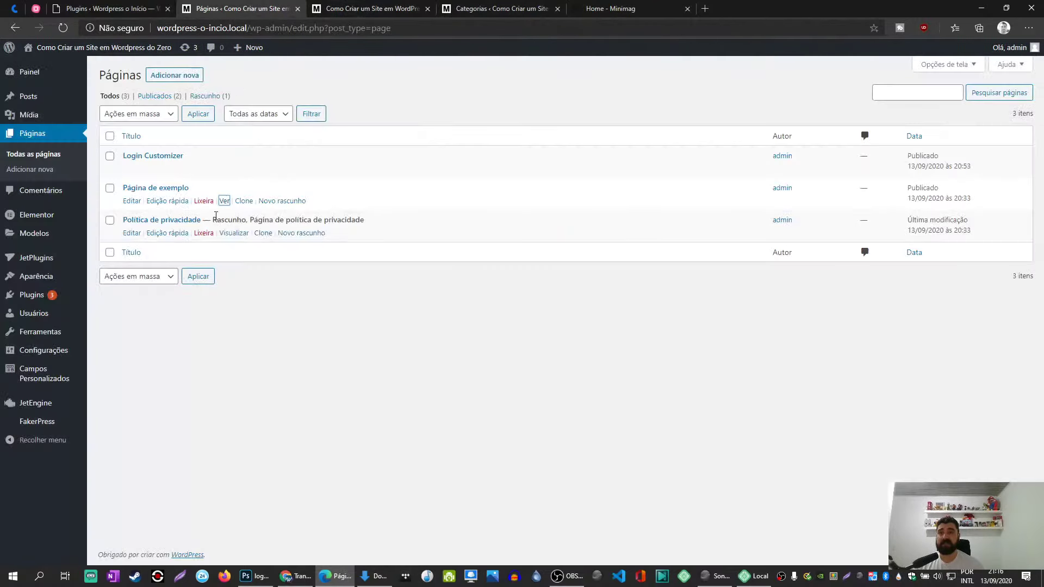
{"action": "left_click", "coordinate": [369, 9]}
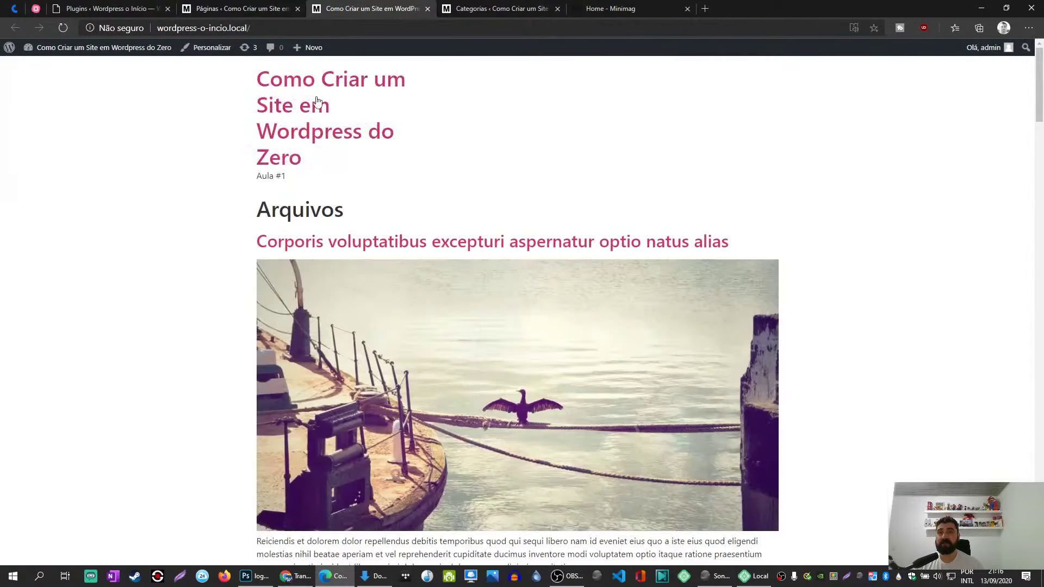
Quick-edit Página de exemplo in the pages list and set its title to Home.
{"action": "left_click", "coordinate": [239, 8]}
{"action": "left_click", "coordinate": [161, 201]}
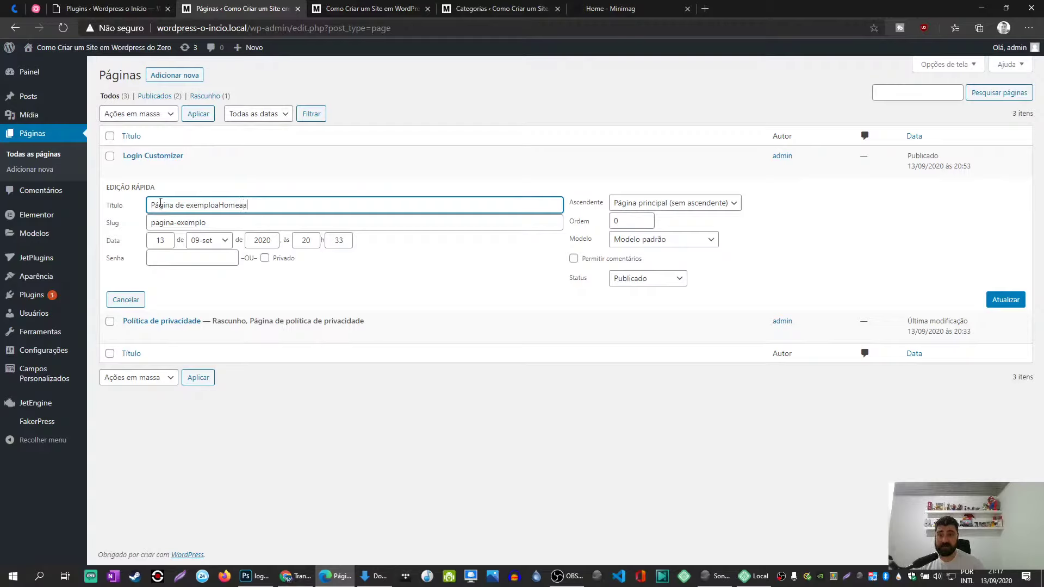
{"action": "key", "text": "ctrl+a"}
{"action": "type", "text": "G"}
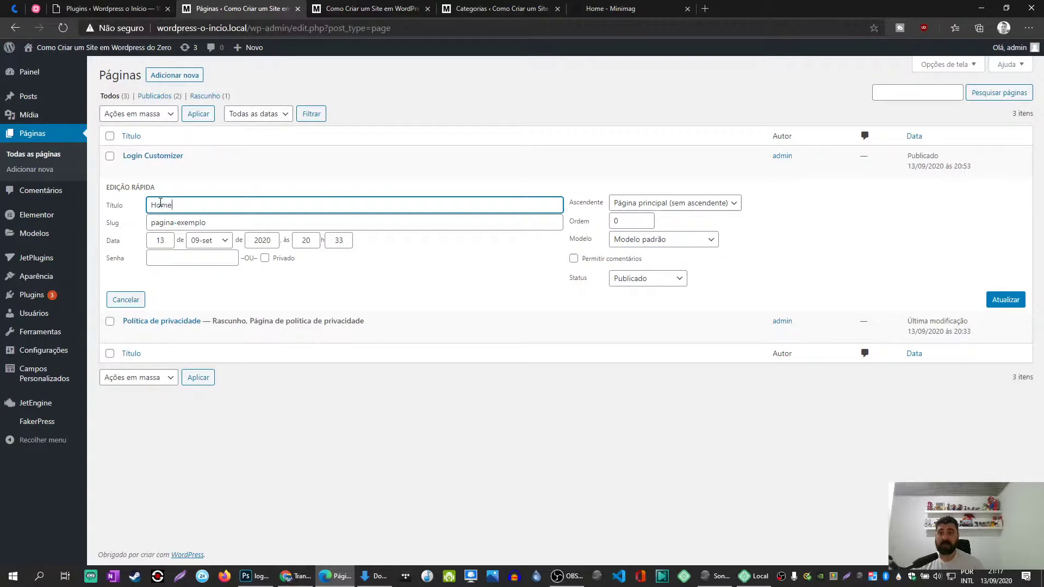
{"action": "key", "text": "shift+Tab"}
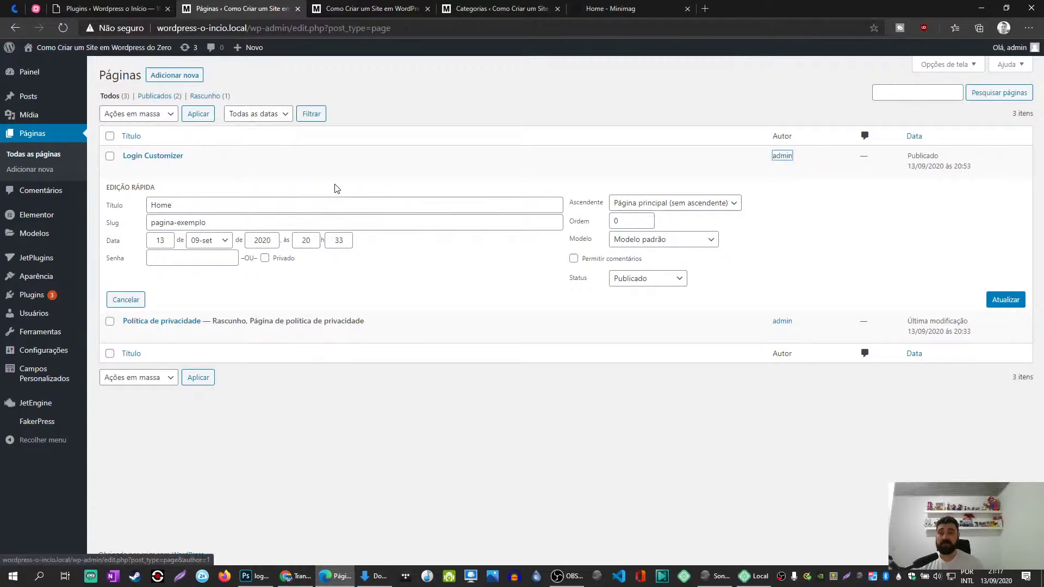
{"action": "key", "text": "Tab"}
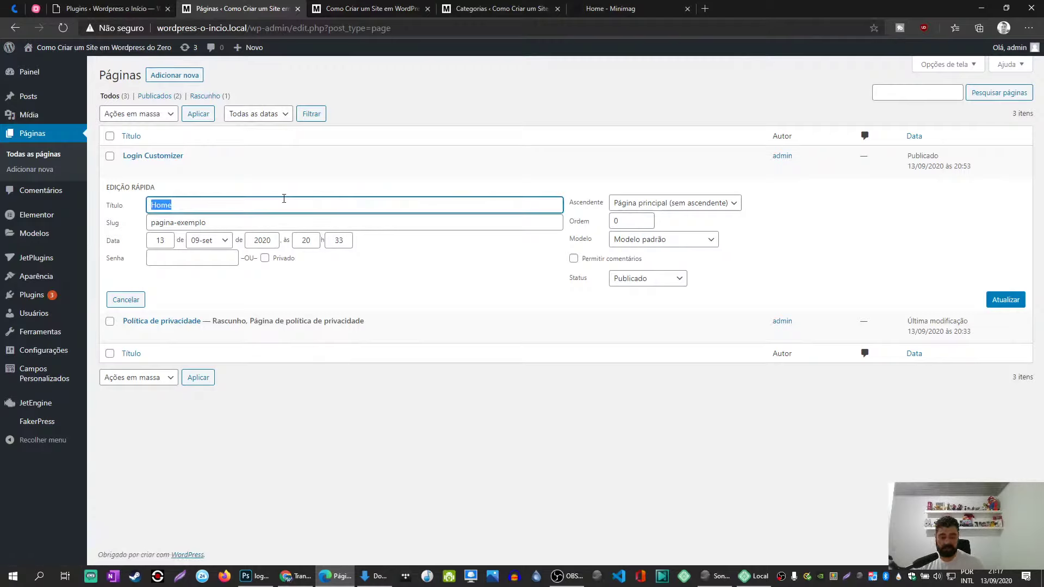
{"action": "type", "text": "Pá"}
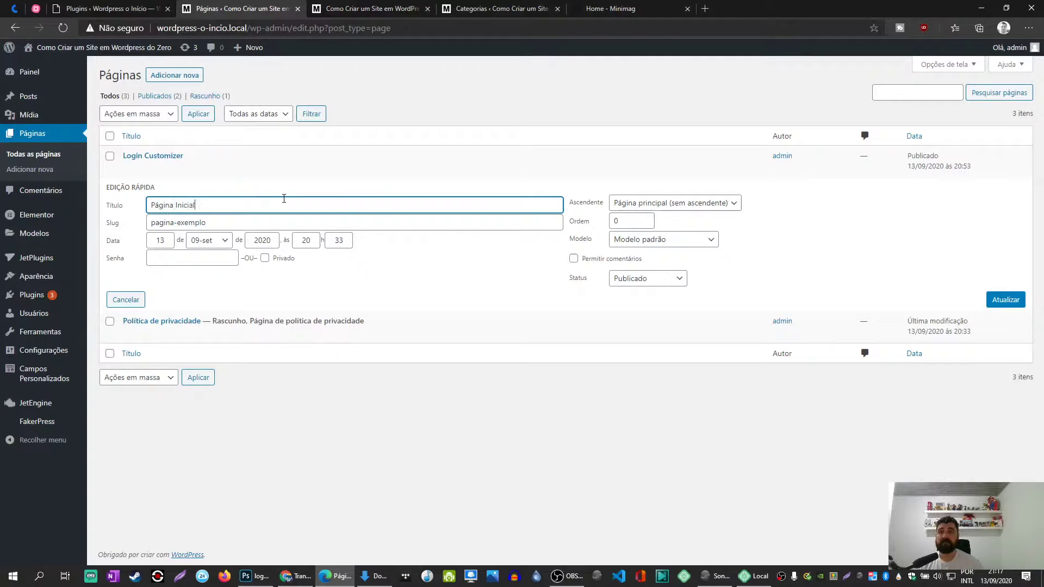
{"action": "type", "text": "gina Inicial"}
{"action": "key", "text": "ctrl+a"}
{"action": "type", "text": "Hom"}
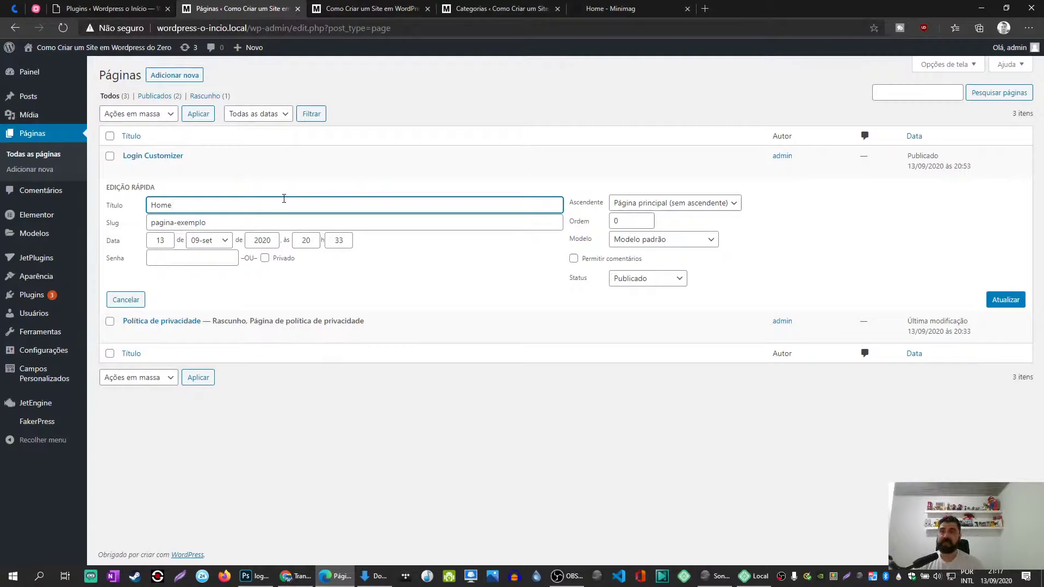
{"action": "type", "text": "e"}
Clear the page's slug and save the quick edit.
{"action": "key", "text": "Tab"}
{"action": "key", "text": "BackSpace"}
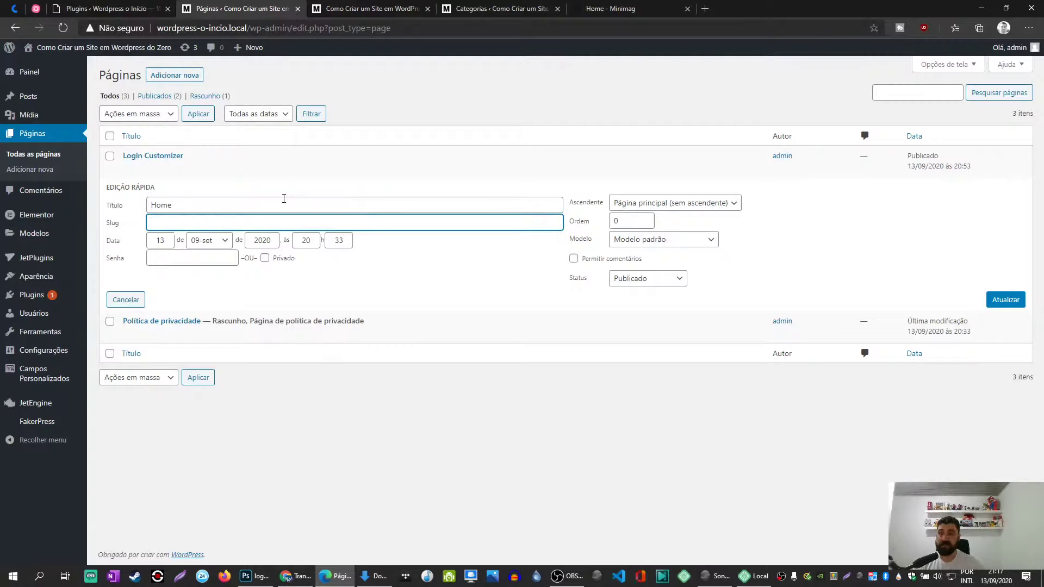
{"action": "left_click", "coordinate": [1005, 301]}
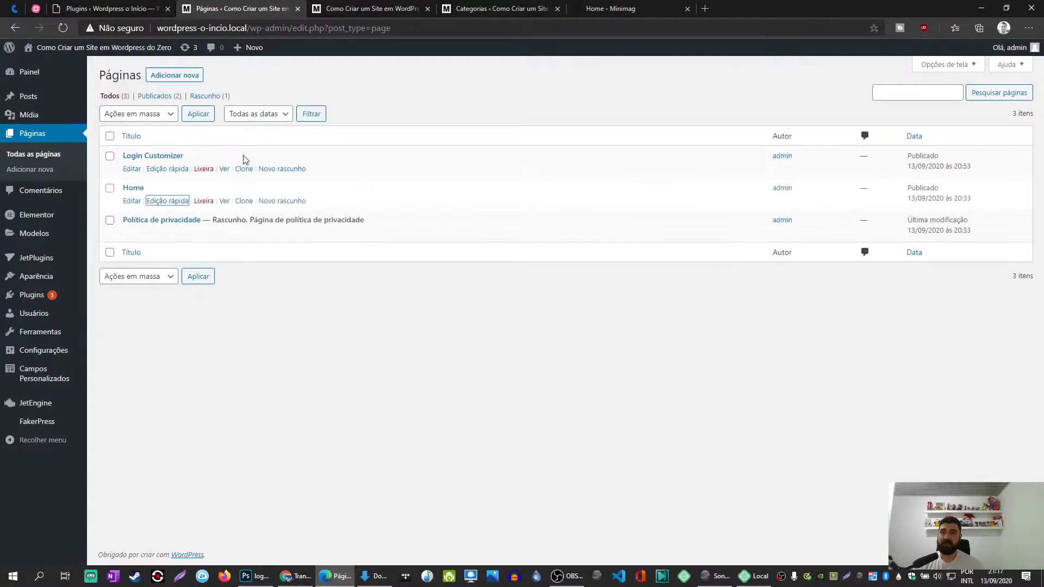
Reload the site's front page to check what it displays, and return to the pages list.
{"action": "left_click", "coordinate": [366, 9]}
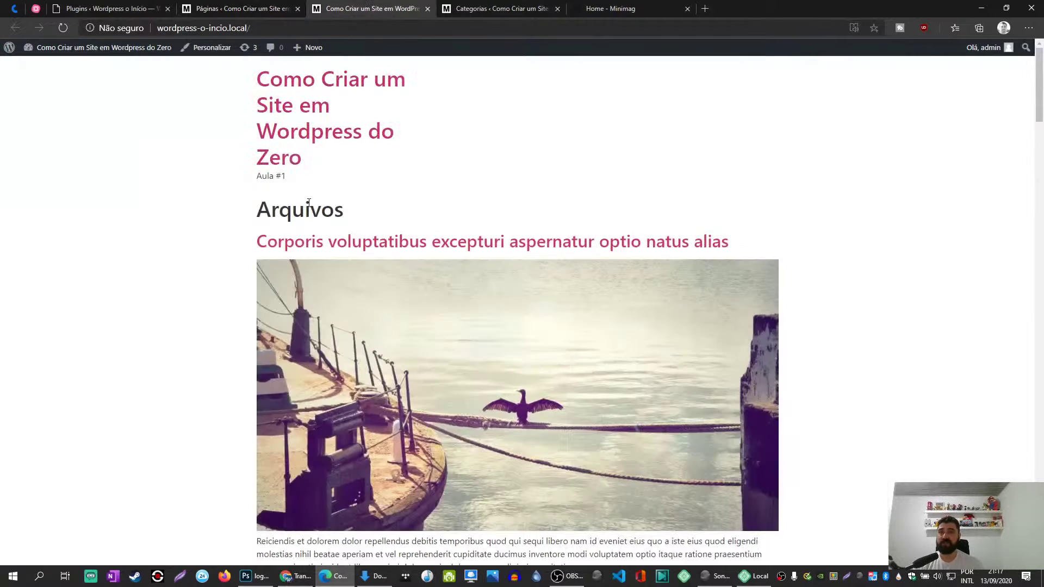
{"action": "key", "text": "F5"}
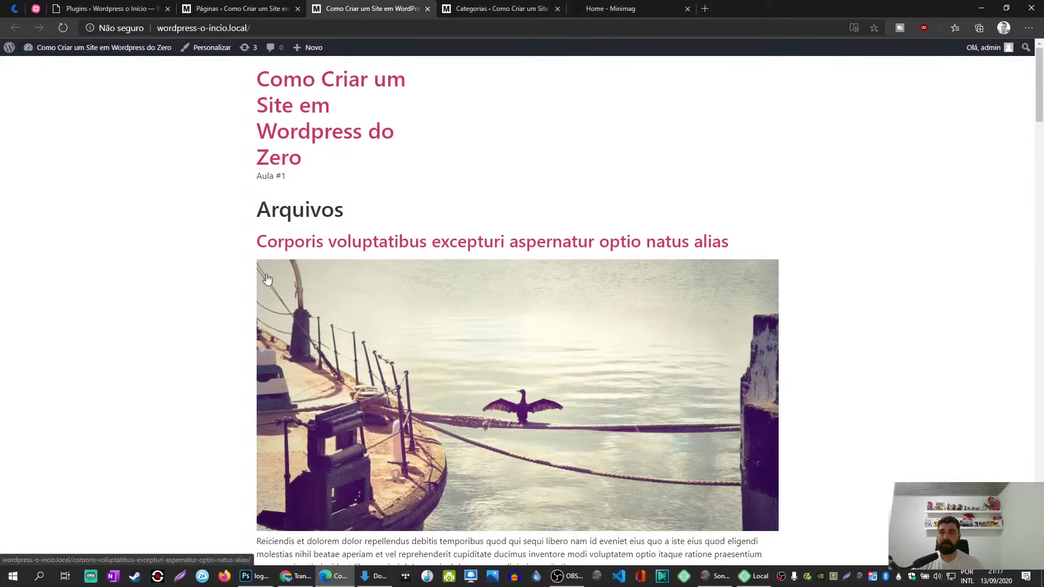
{"action": "left_click", "coordinate": [234, 8]}
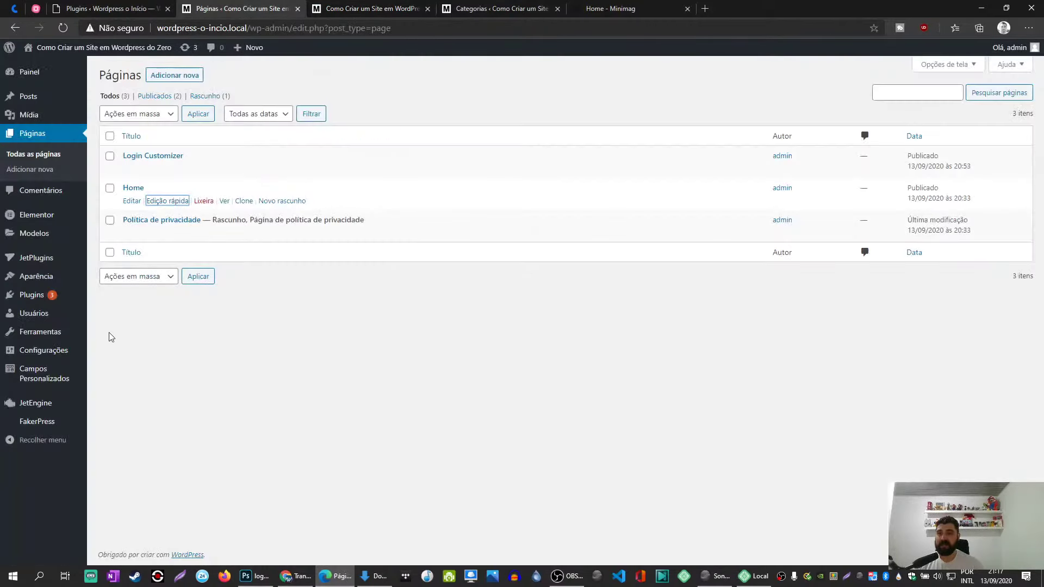
Set the site's homepage to the static page Home in the reading settings, save the changes, and check the front page.
{"action": "mouse_move", "coordinate": [56, 356]}
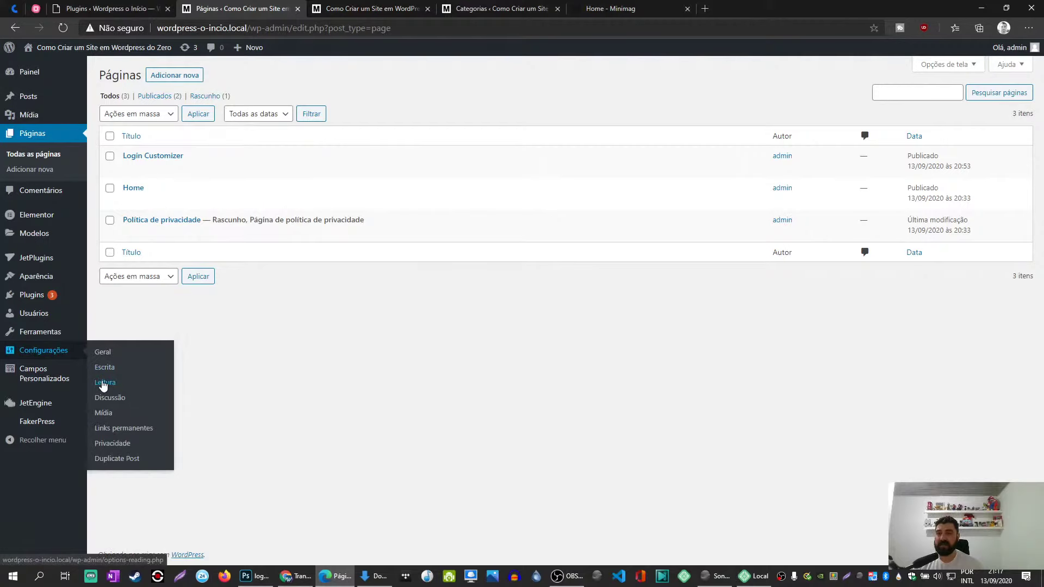
{"action": "left_click", "coordinate": [103, 384]}
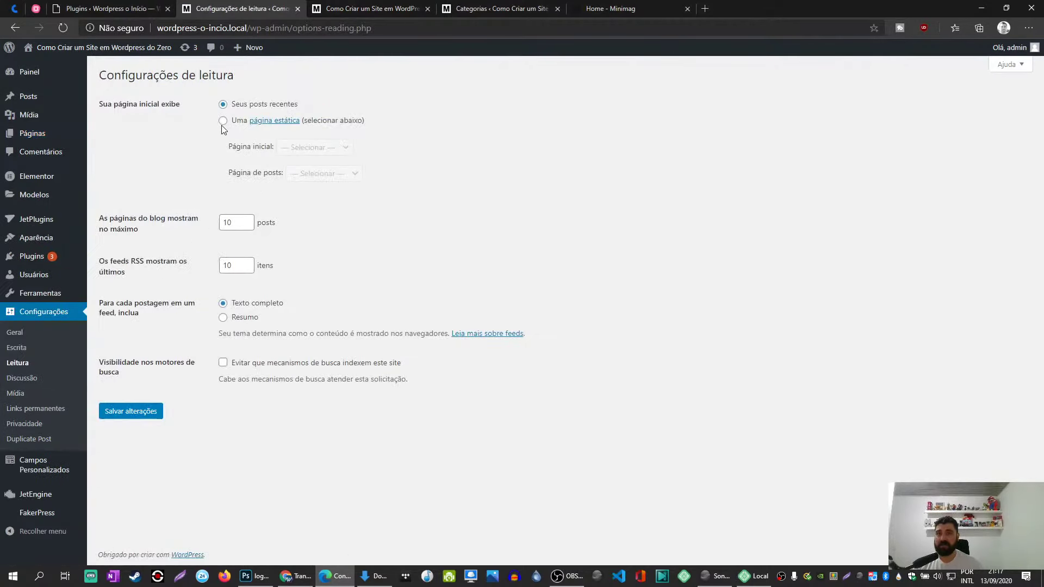
{"action": "left_click", "coordinate": [223, 121]}
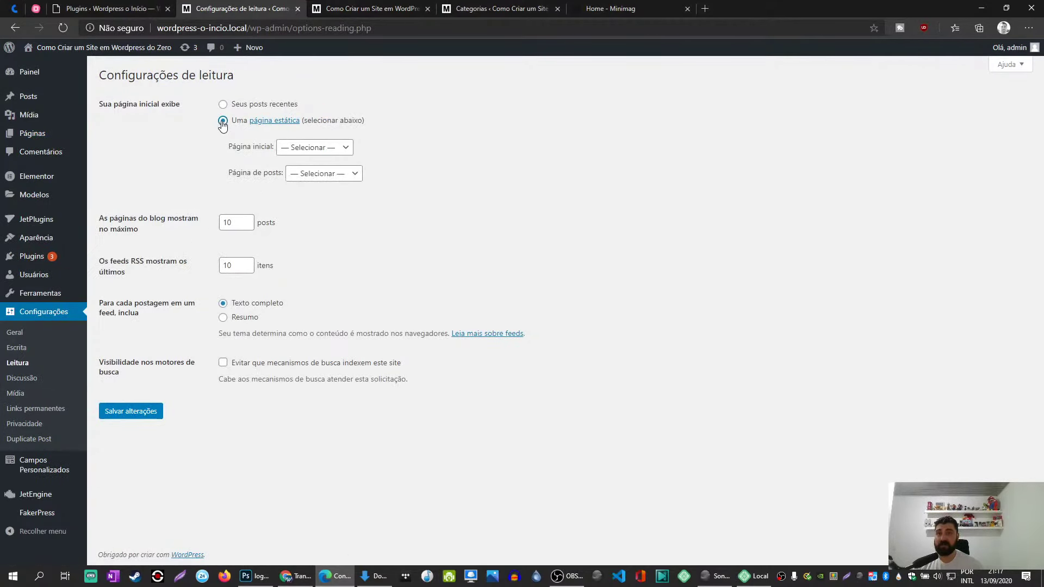
{"action": "left_click", "coordinate": [296, 148]}
{"action": "left_click", "coordinate": [288, 175]}
{"action": "left_click", "coordinate": [351, 174]}
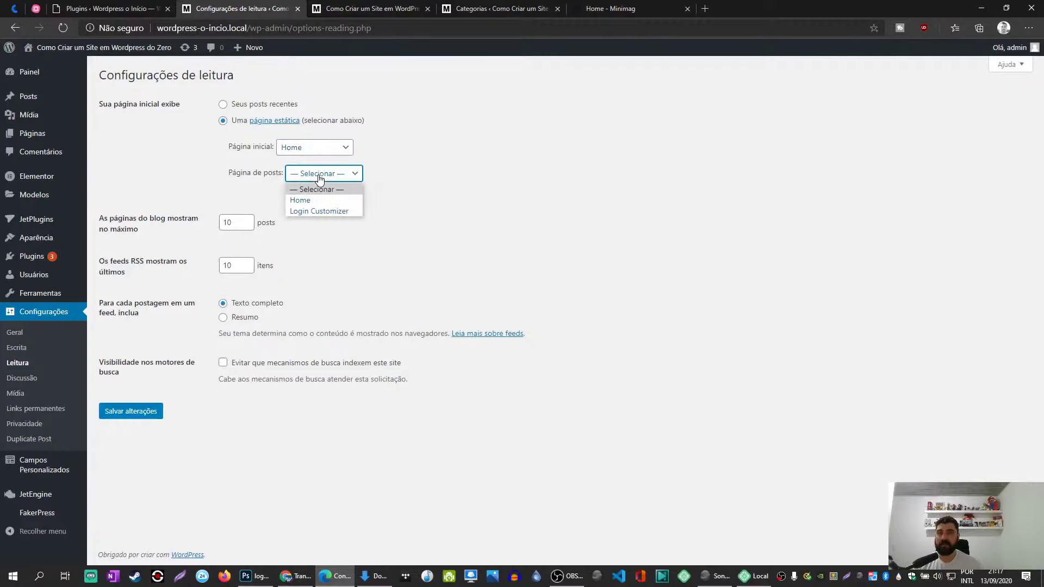
{"action": "left_click", "coordinate": [266, 195]}
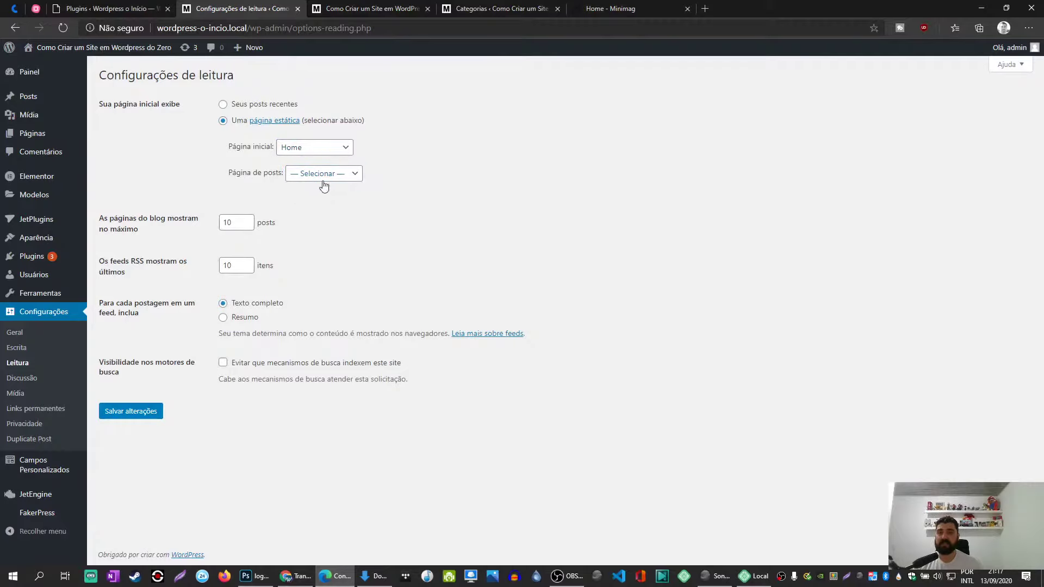
{"action": "left_click", "coordinate": [147, 407]}
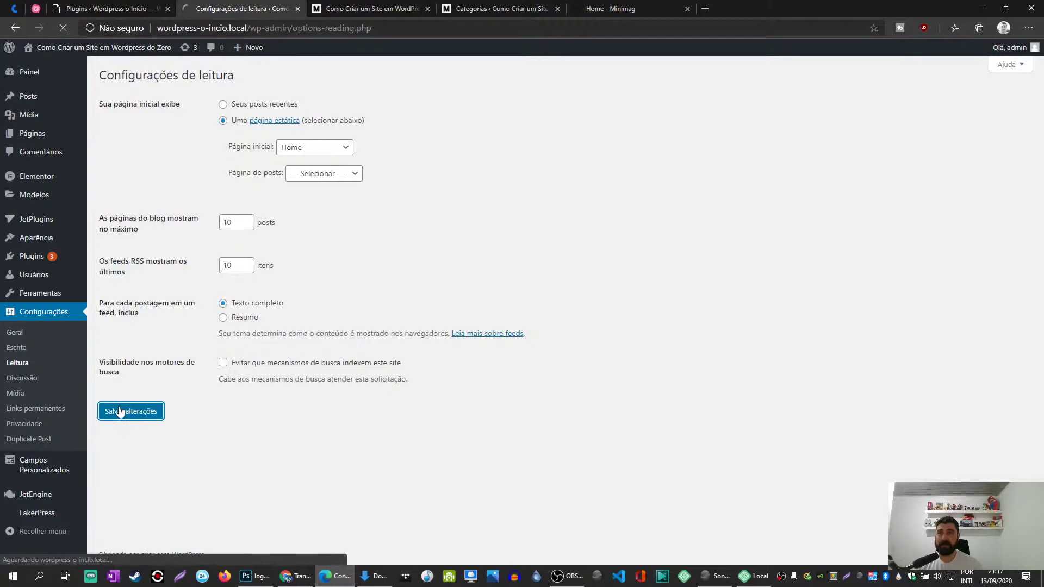
{"action": "left_click", "coordinate": [370, 9]}
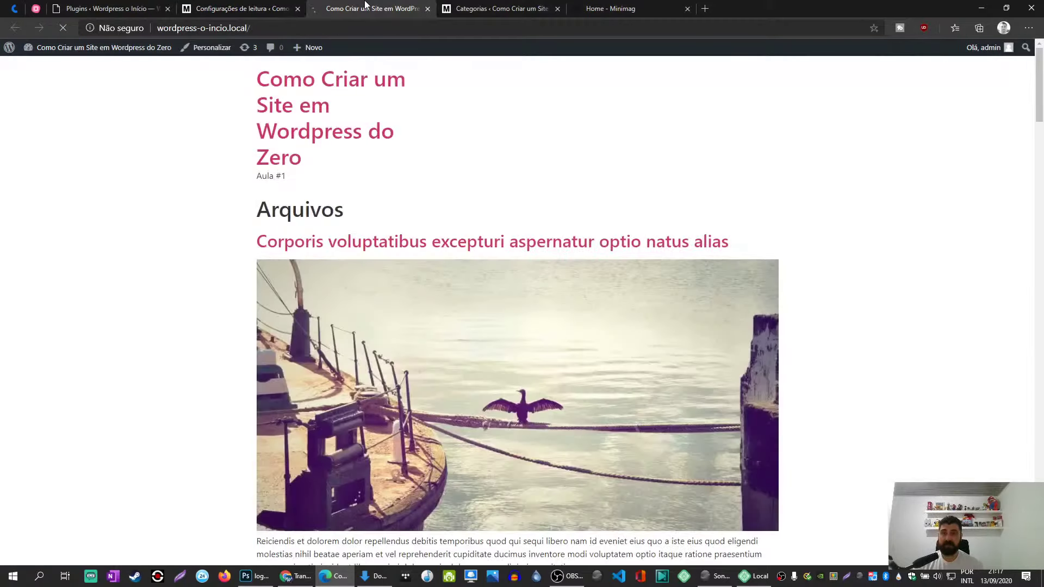
Open the Home page for editing, set its template to Elementor largura total, and update the page.
{"action": "left_click", "coordinate": [226, 8]}
{"action": "mouse_move", "coordinate": [51, 135]}
{"action": "left_click", "coordinate": [114, 140]}
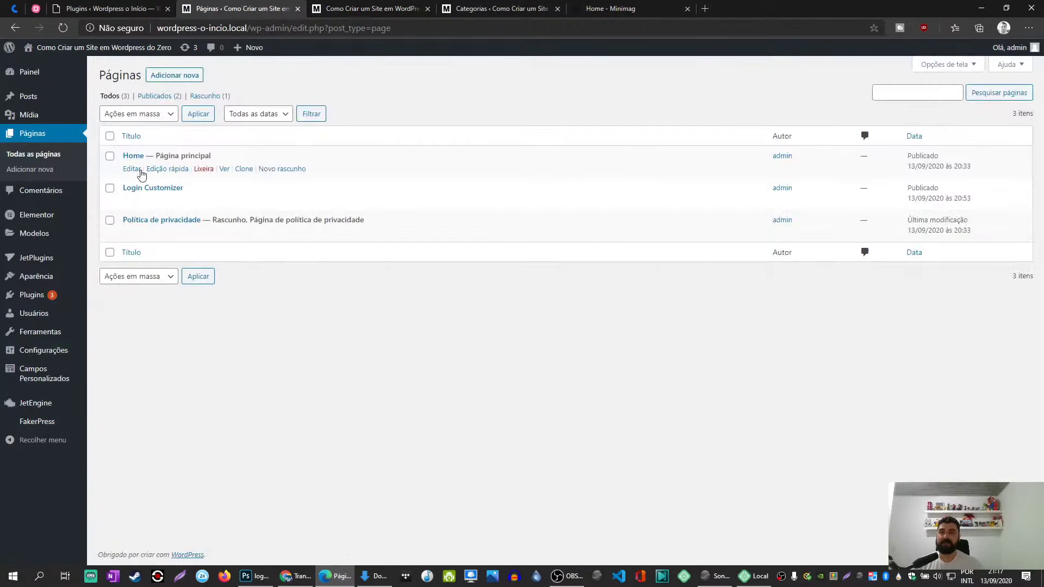
{"action": "left_click", "coordinate": [131, 170]}
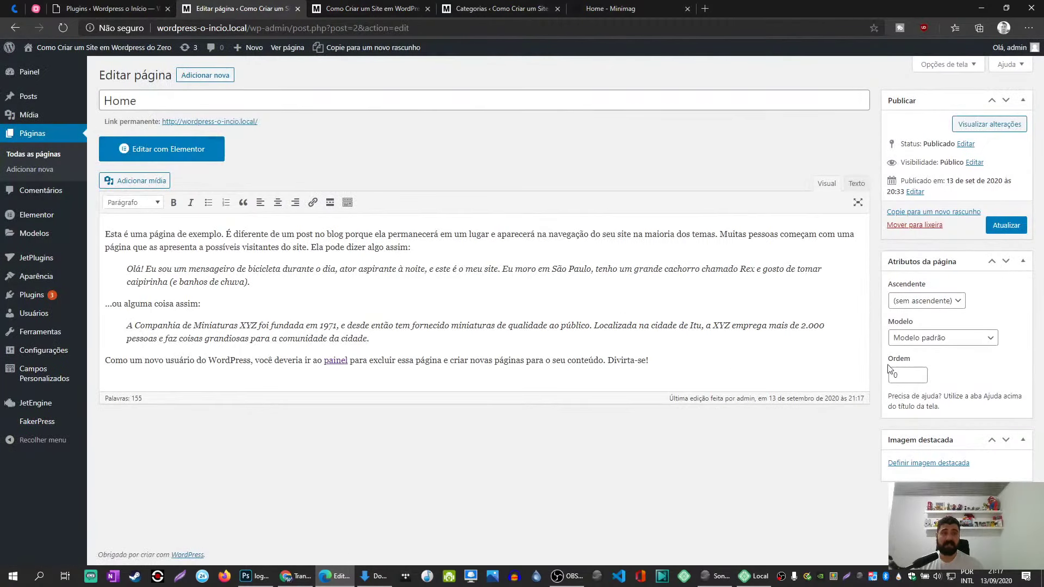
{"action": "left_click", "coordinate": [907, 338]}
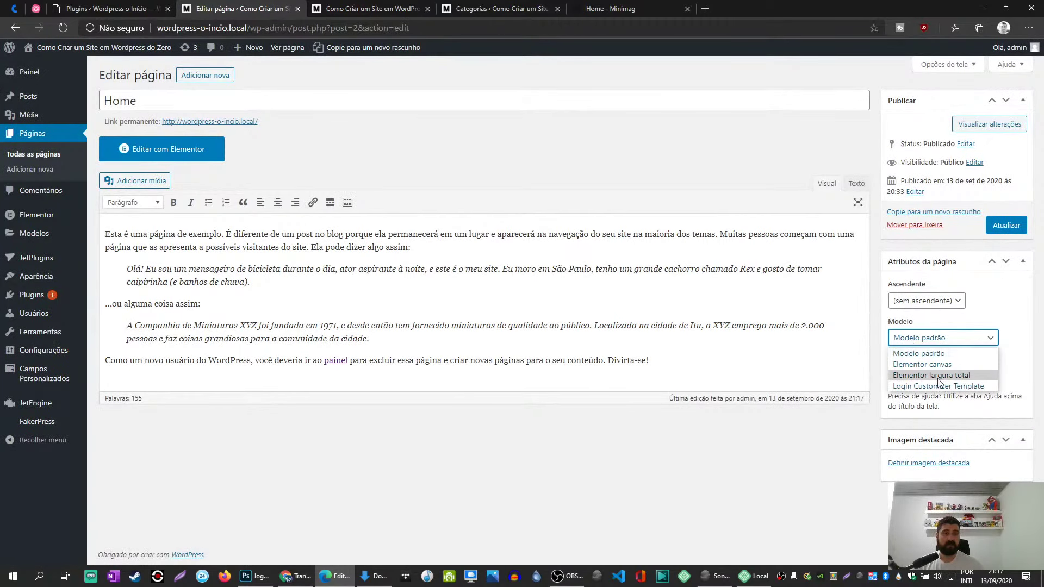
{"action": "left_click", "coordinate": [939, 376]}
{"action": "left_click", "coordinate": [929, 340]}
{"action": "left_click", "coordinate": [924, 367]}
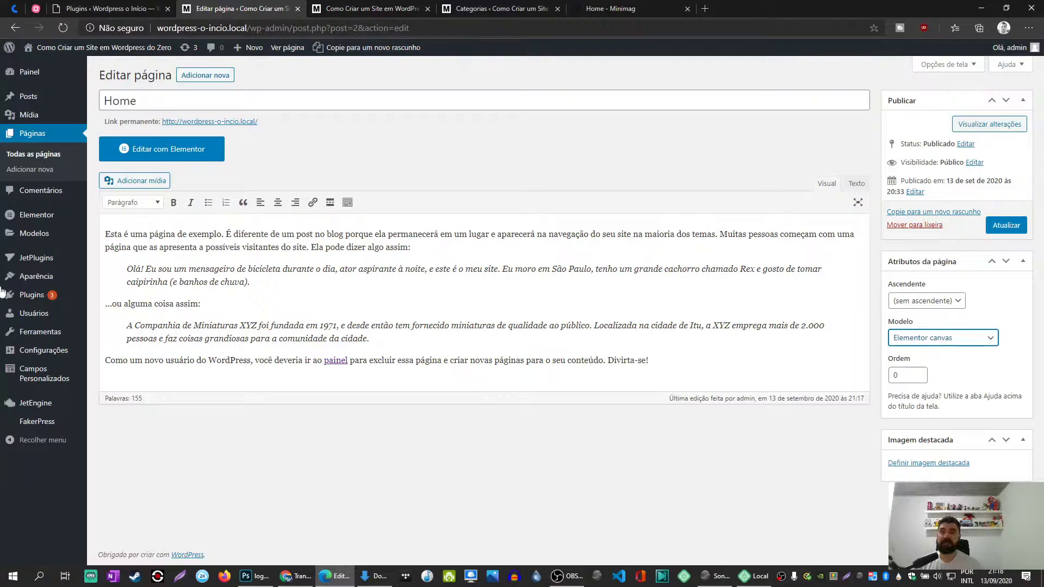
{"action": "left_click", "coordinate": [943, 341]}
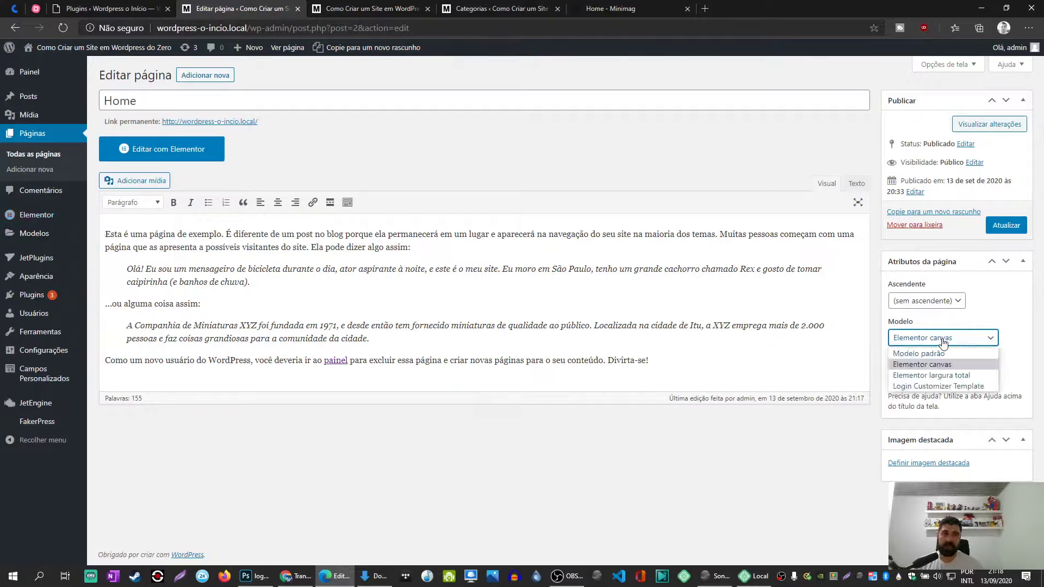
{"action": "left_click", "coordinate": [930, 375]}
{"action": "left_click", "coordinate": [640, 325]}
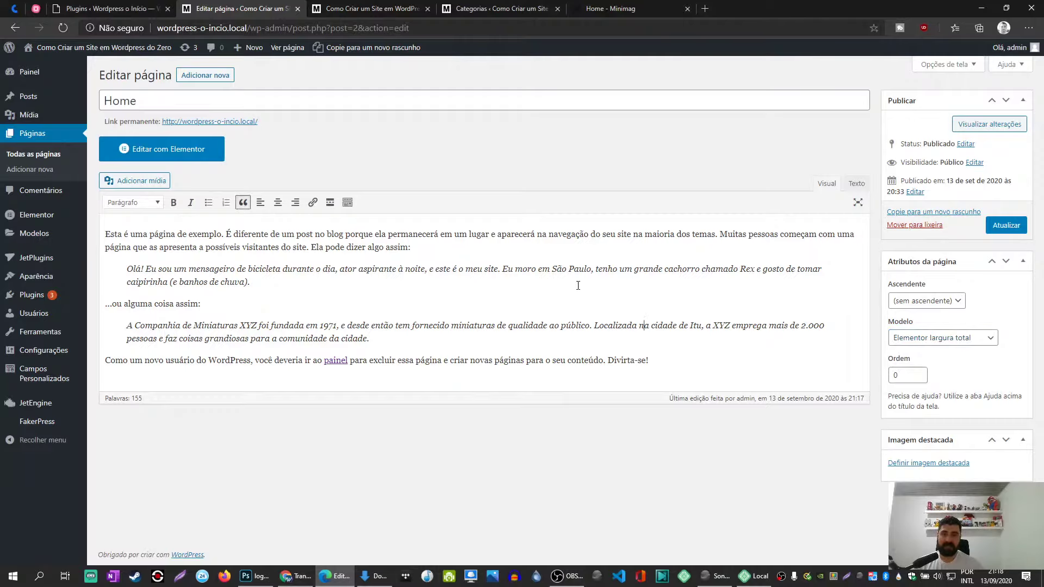
{"action": "left_click", "coordinate": [1007, 225]}
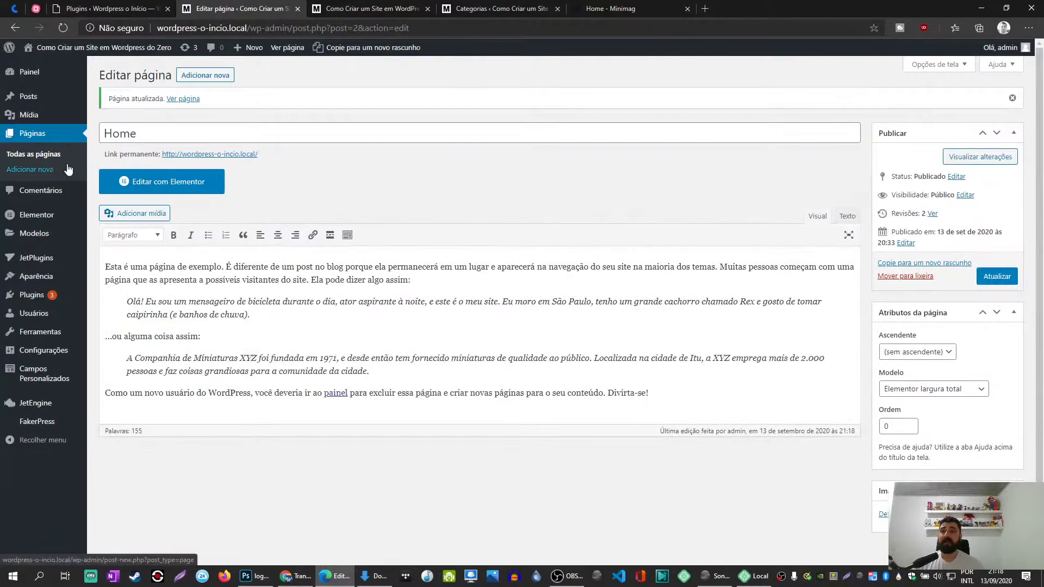
Show the dashboard in the current browser tab and open the Home page for editing in a new one.
{"action": "middle_click", "coordinate": [44, 155]}
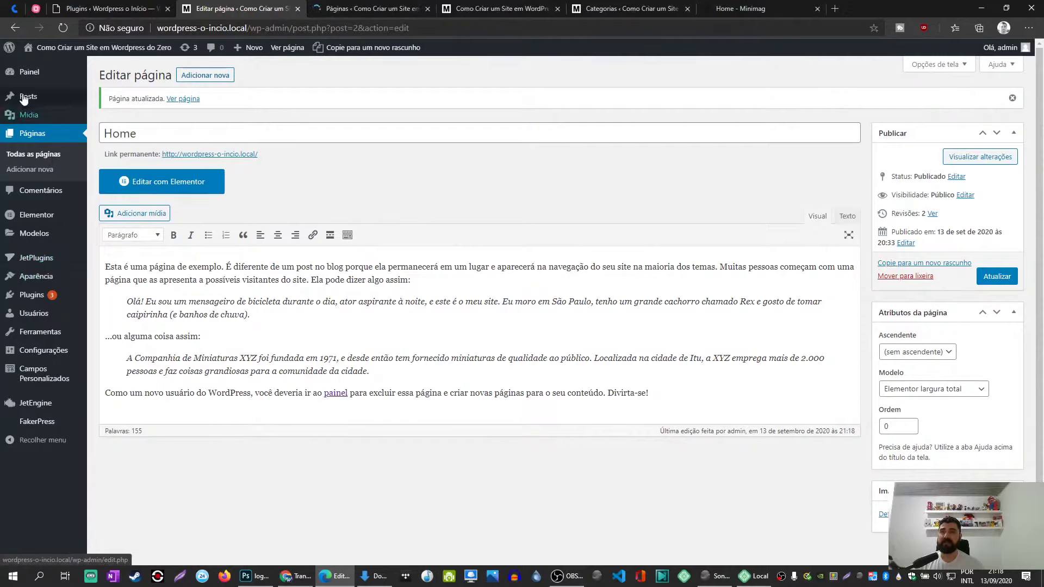
{"action": "left_click", "coordinate": [115, 75]}
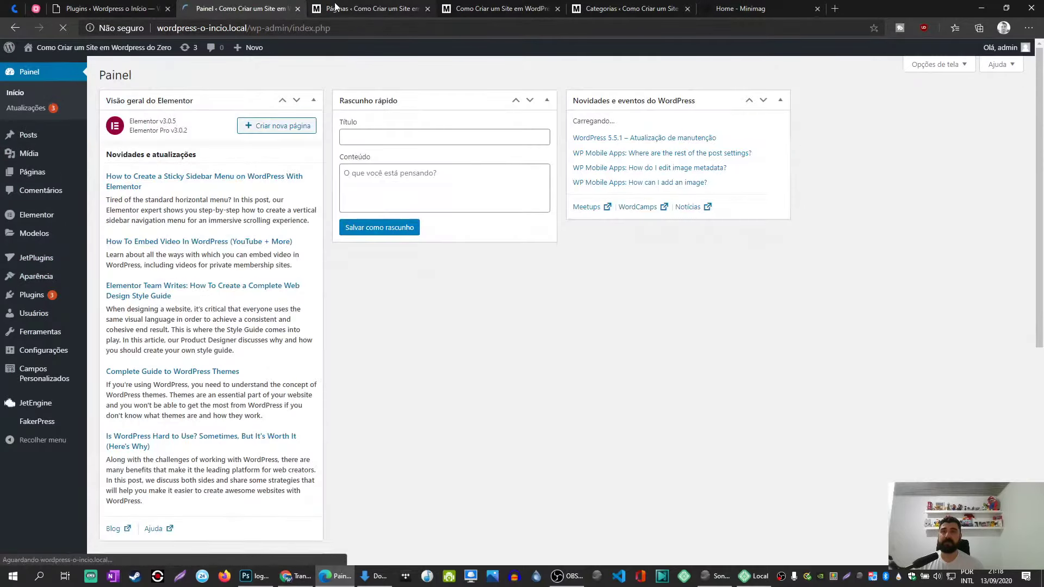
{"action": "left_click", "coordinate": [336, 8]}
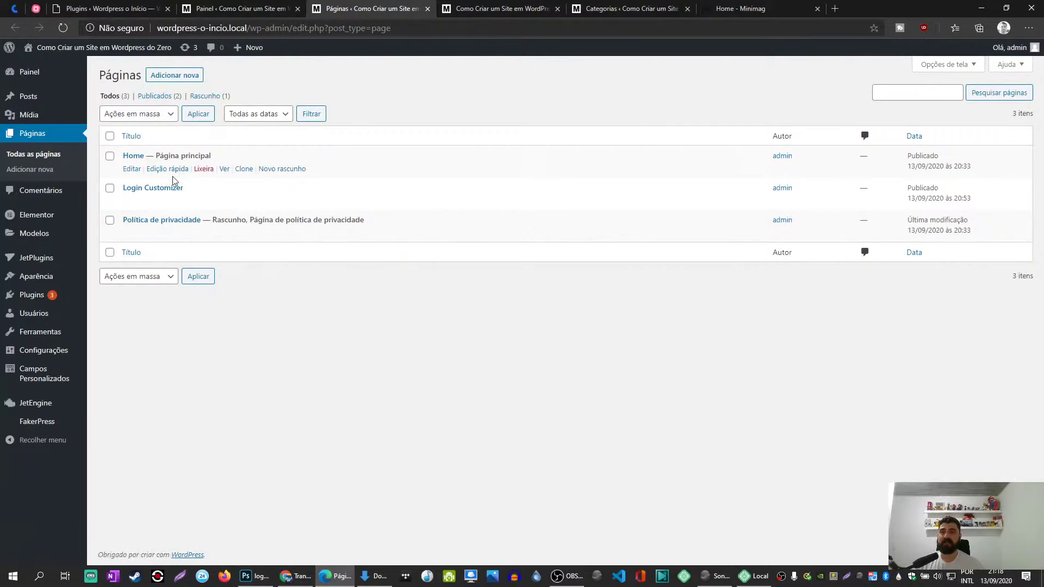
{"action": "left_click", "coordinate": [134, 171]}
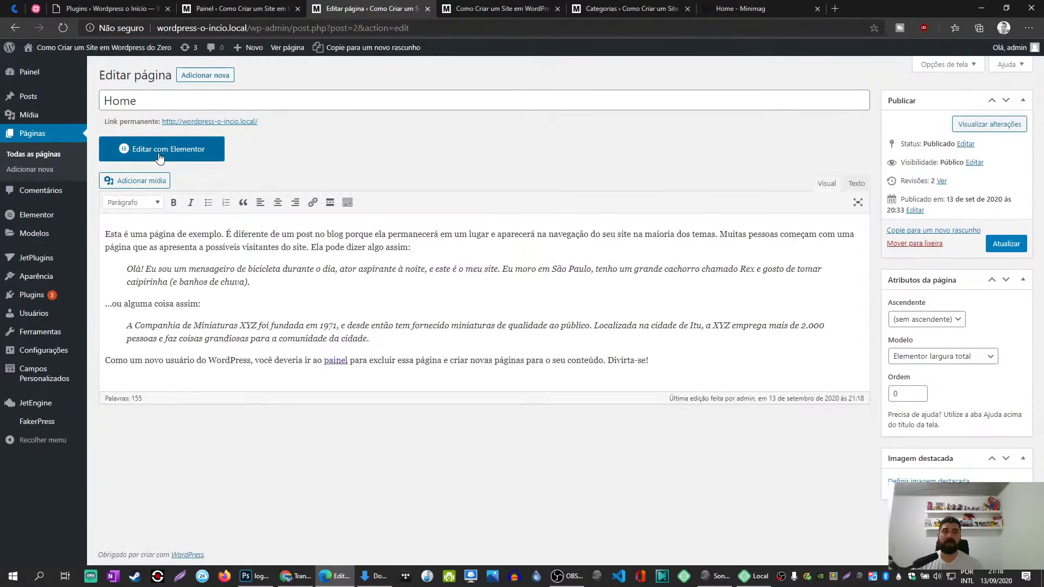
Open the Home page in the Elementor editor and review the Minimag demo page down to its footer.
{"action": "left_click", "coordinate": [160, 155]}
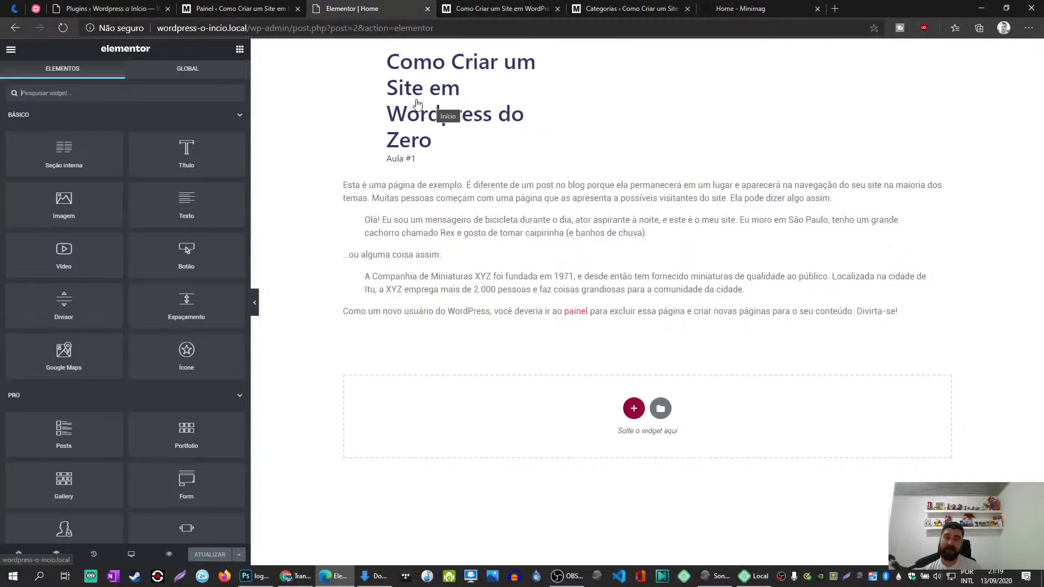
{"action": "left_click", "coordinate": [273, 5]}
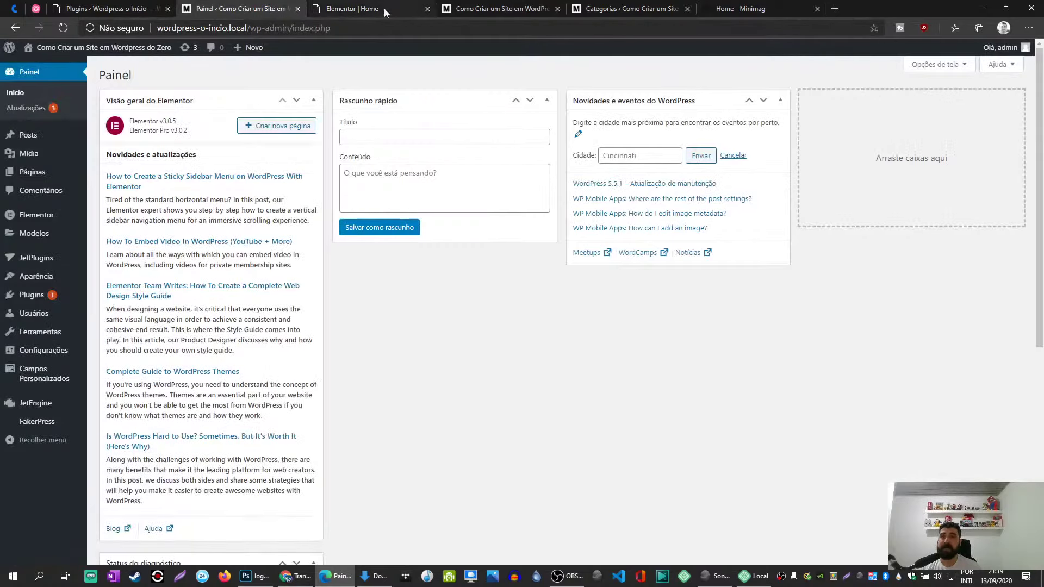
{"action": "left_click", "coordinate": [642, 8]}
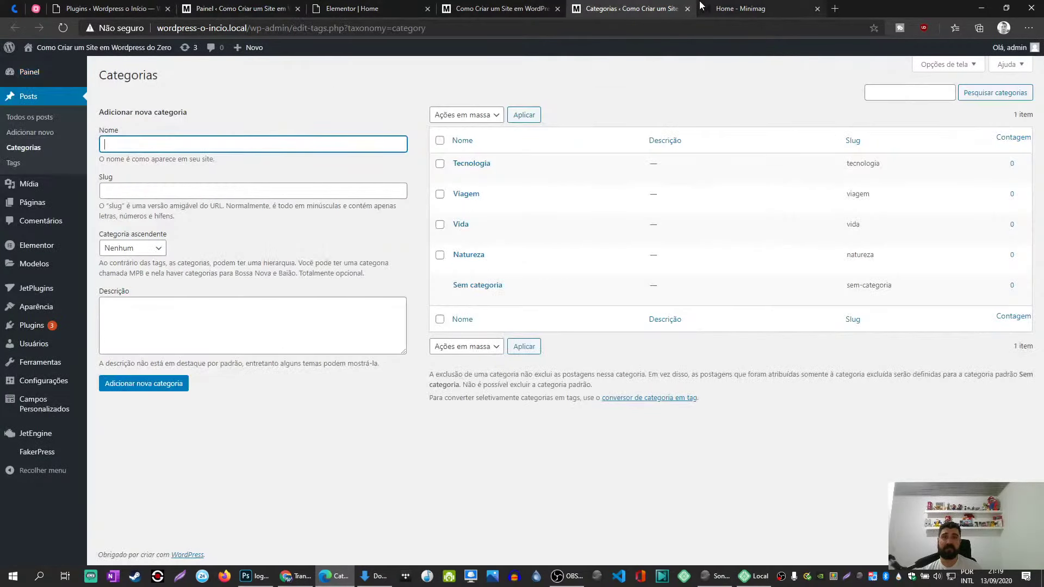
{"action": "left_click", "coordinate": [733, 7]}
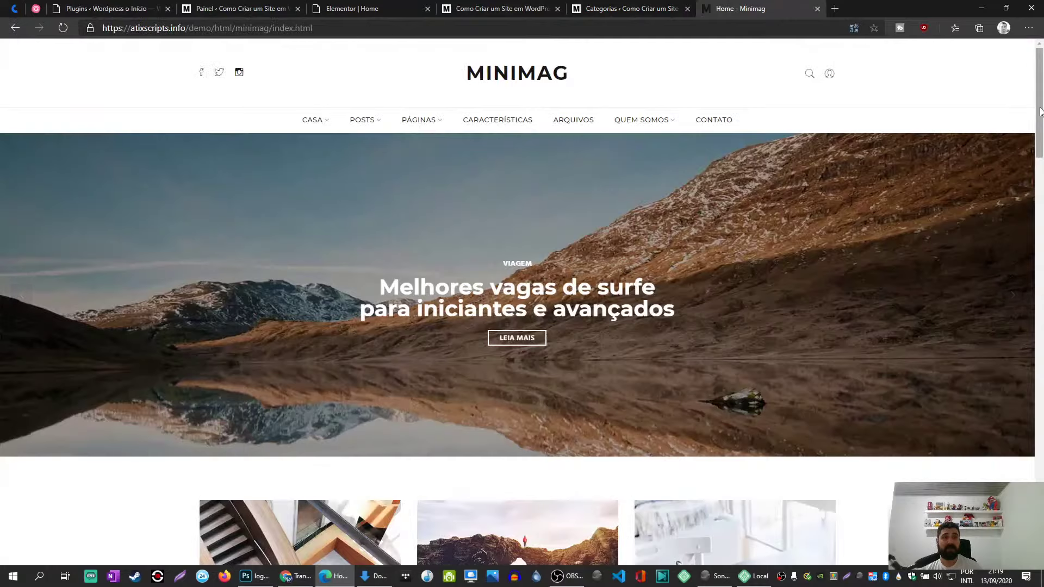
{"action": "left_click_drag", "start_coordinate": [1040, 113], "coordinate": [1040, 468]}
{"action": "scroll", "coordinate": [699, 532], "scroll_direction": "down", "scroll_amount": 3}
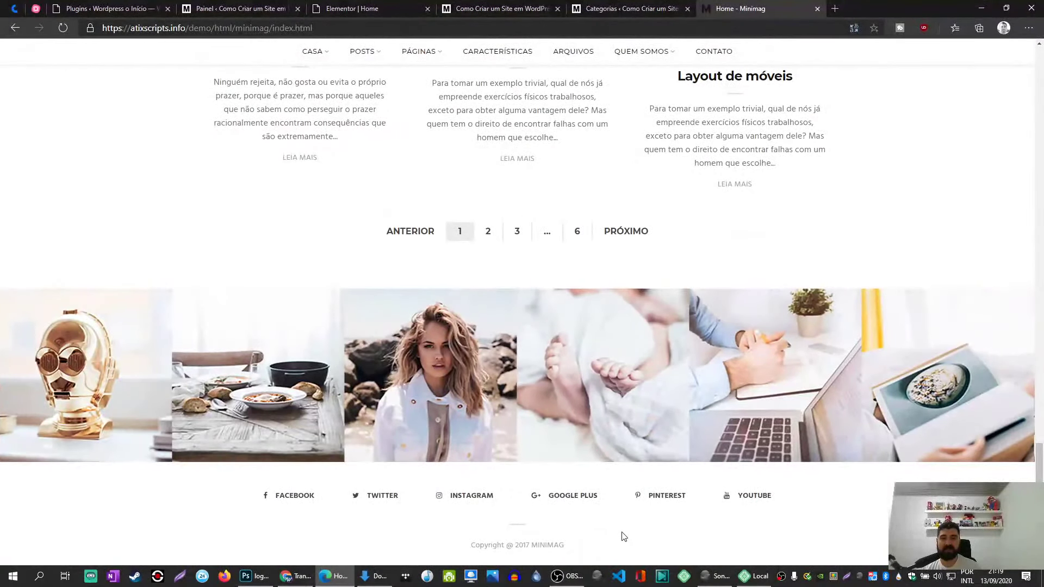
Open Elementor's Theme Builder from the WordPress dashboard and close the browser tab editing the Home page.
{"action": "left_click", "coordinate": [357, 9]}
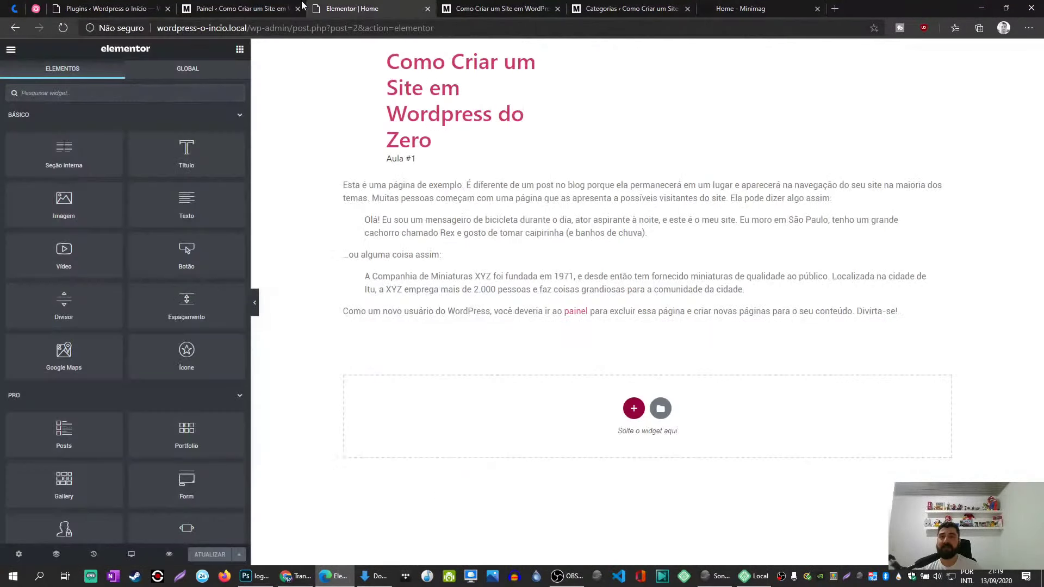
{"action": "left_click", "coordinate": [262, 6]}
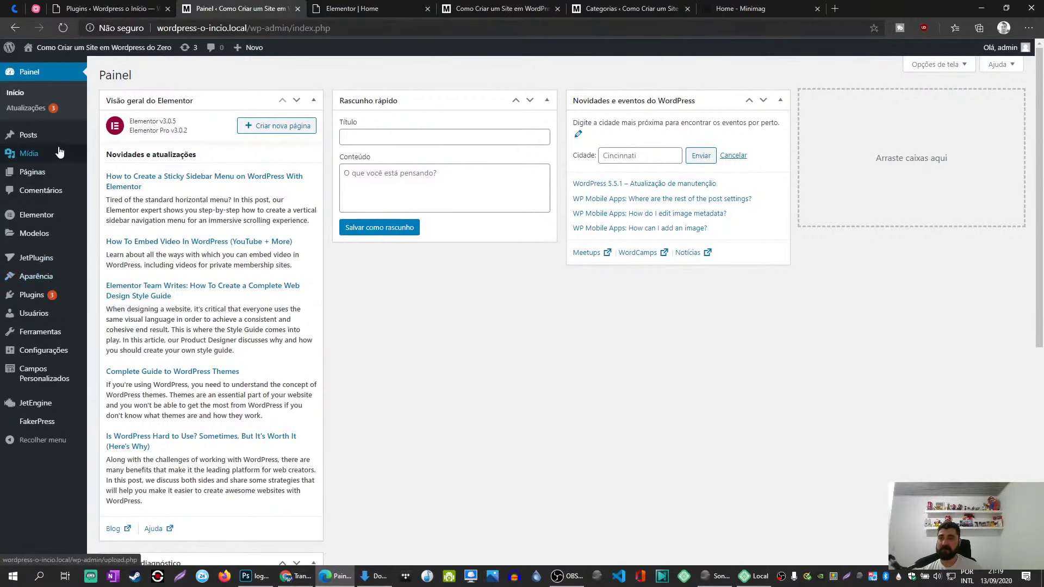
{"action": "mouse_move", "coordinate": [68, 280]}
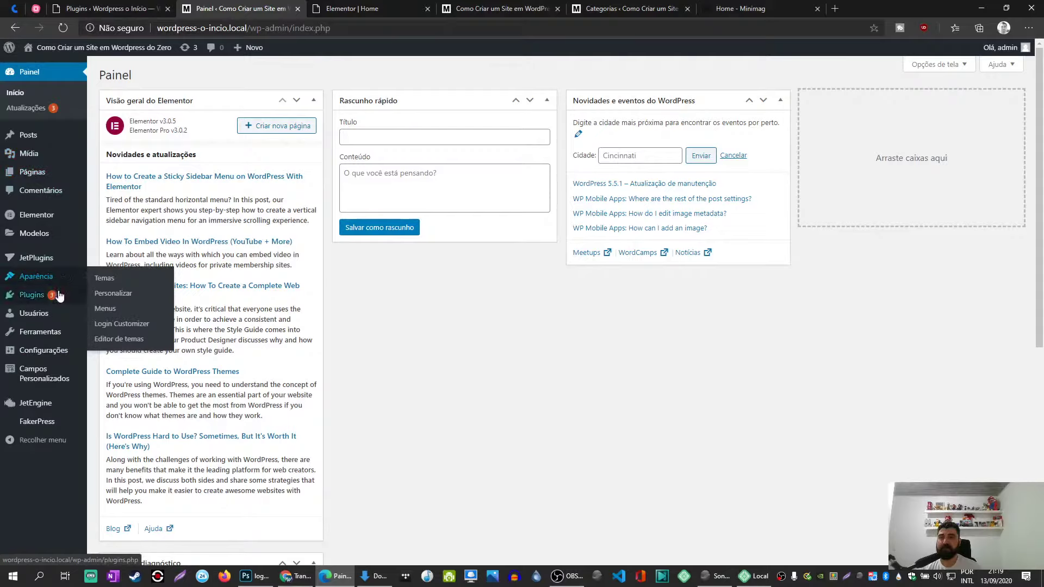
{"action": "mouse_move", "coordinate": [48, 223]}
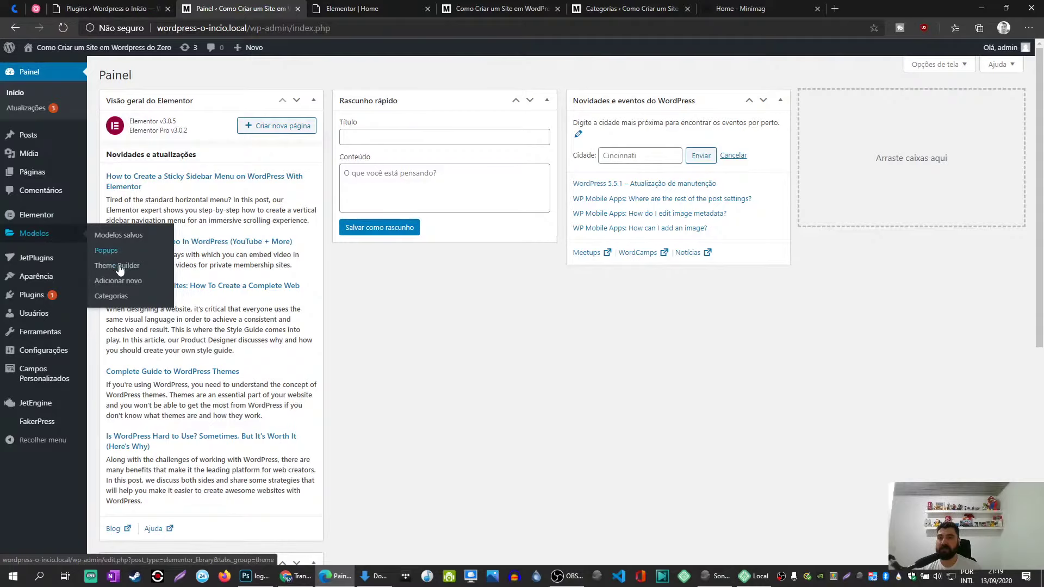
{"action": "left_click", "coordinate": [118, 267]}
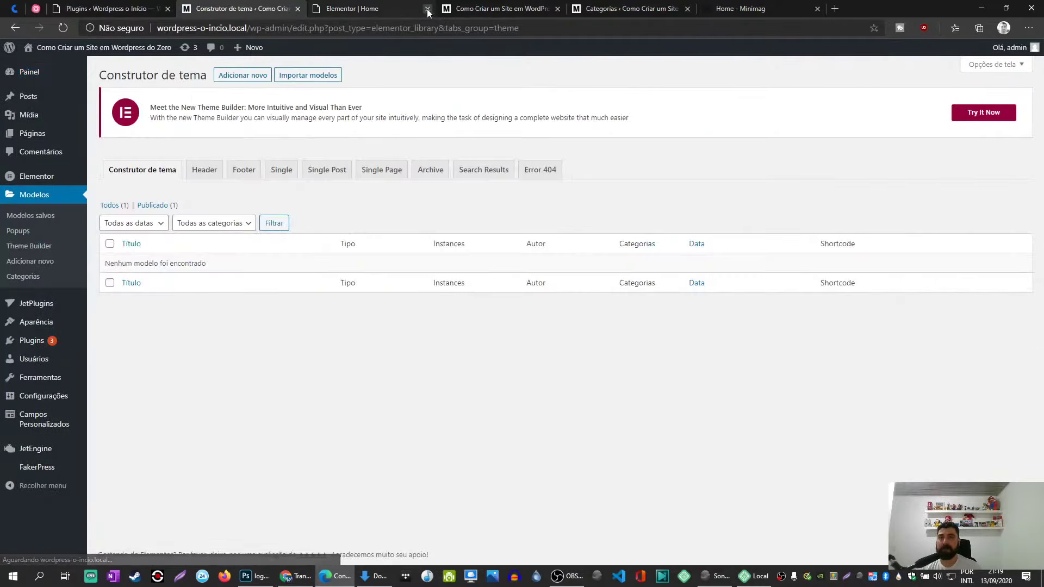
{"action": "left_click", "coordinate": [428, 9]}
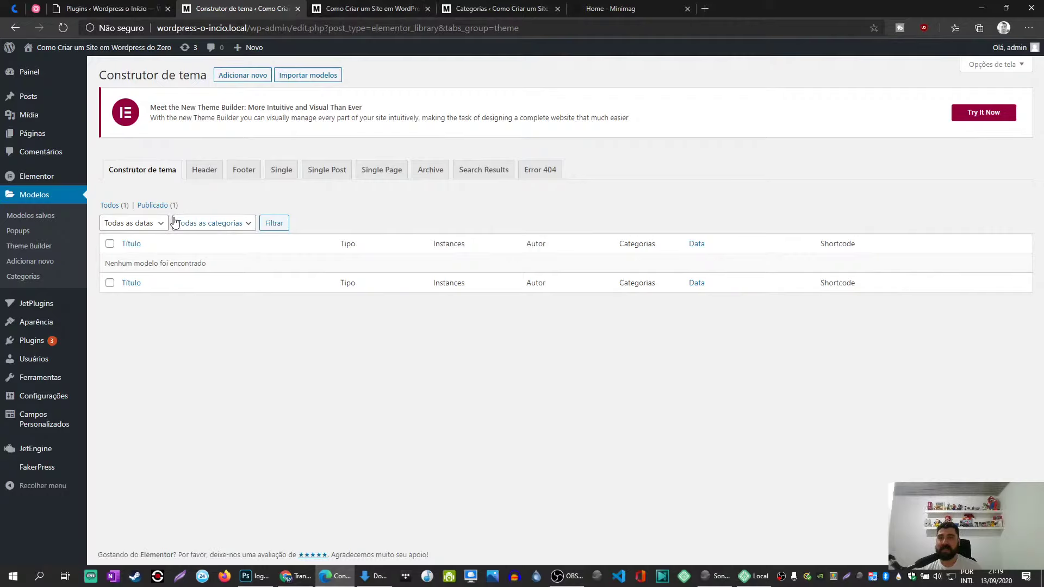
Dismiss the new template dialog, open the dashboard in a separate browser tab, and place it before the Theme Builder tab.
{"action": "left_click", "coordinate": [234, 80]}
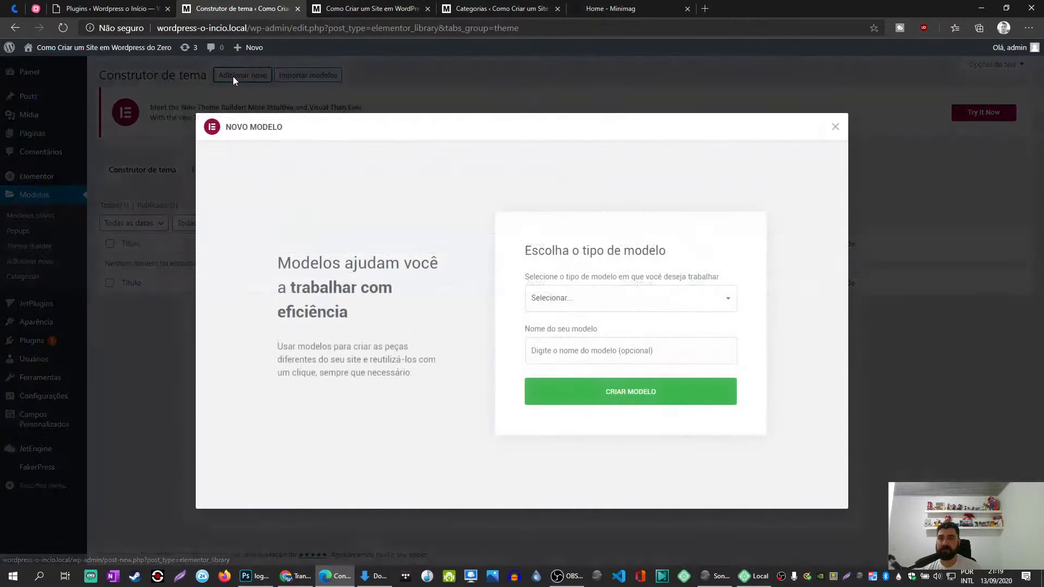
{"action": "left_click", "coordinate": [835, 127]}
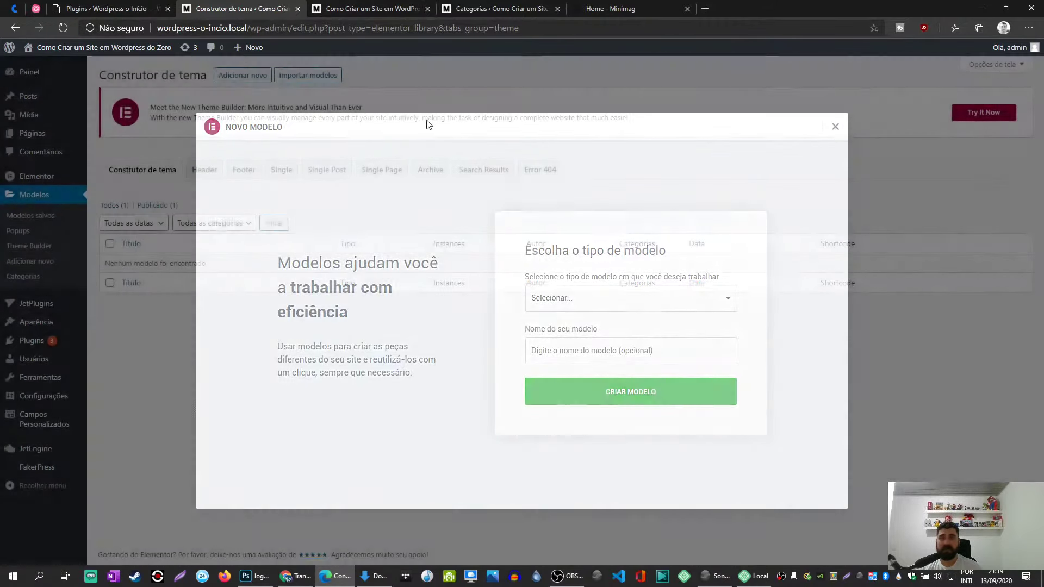
{"action": "middle_click", "coordinate": [70, 84]}
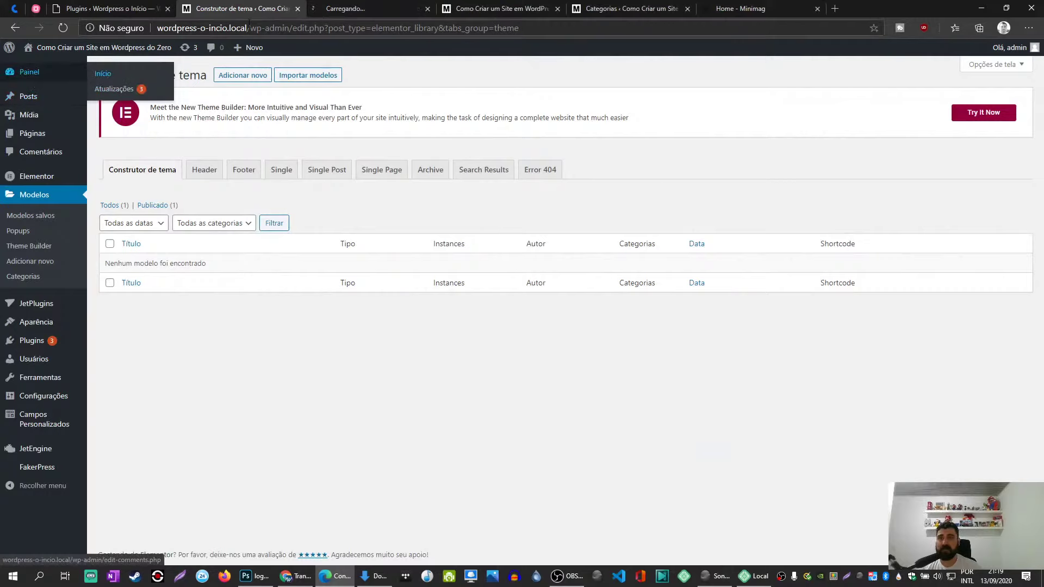
{"action": "left_click", "coordinate": [394, 9]}
{"action": "left_click", "coordinate": [395, 11]}
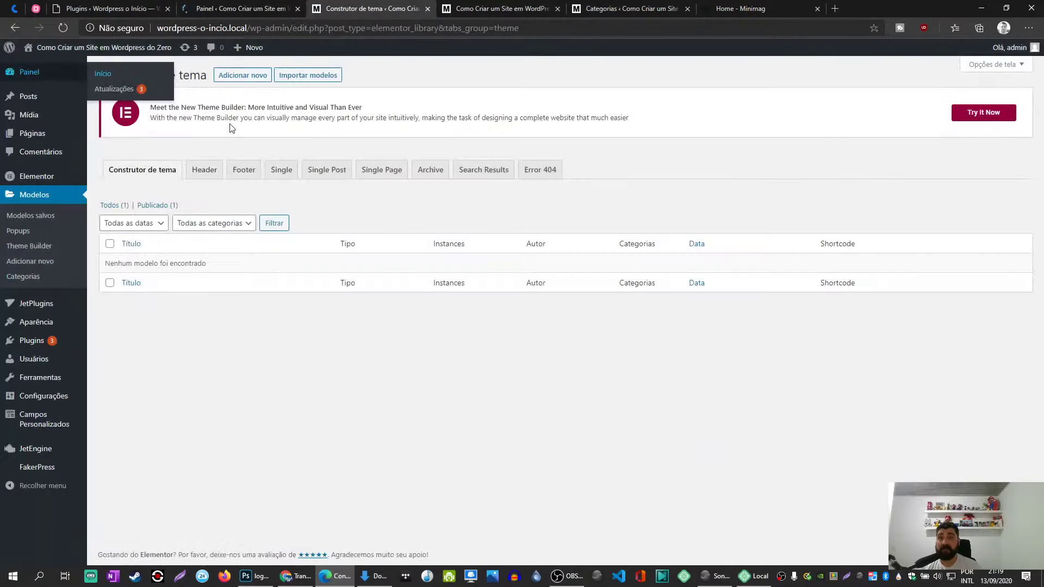
Create a new Theme Builder template of type Footer with the name Footer.
{"action": "left_click", "coordinate": [229, 76]}
{"action": "left_click", "coordinate": [595, 305]}
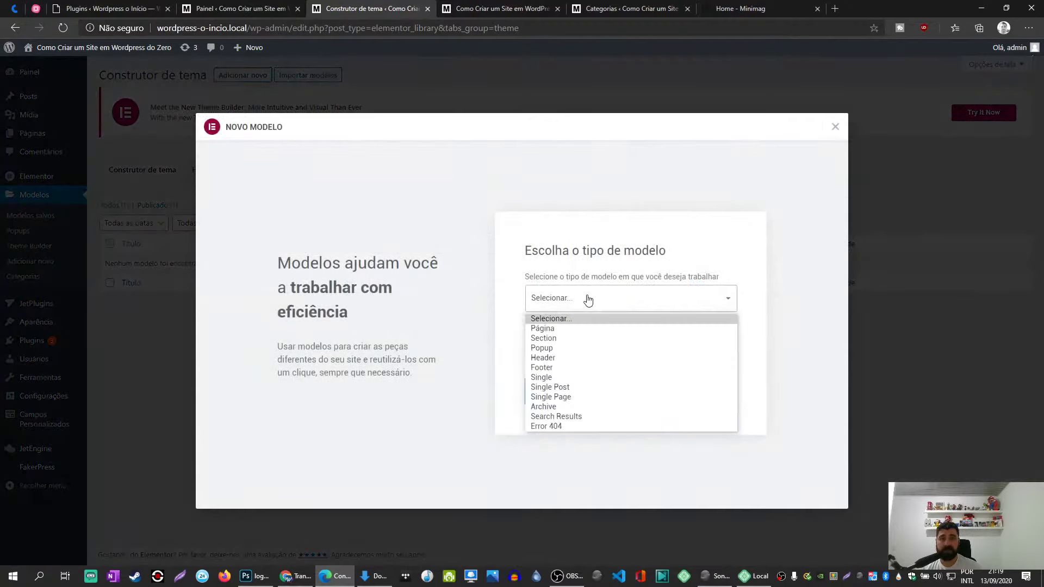
{"action": "left_click", "coordinate": [559, 365]}
{"action": "left_click", "coordinate": [559, 348]}
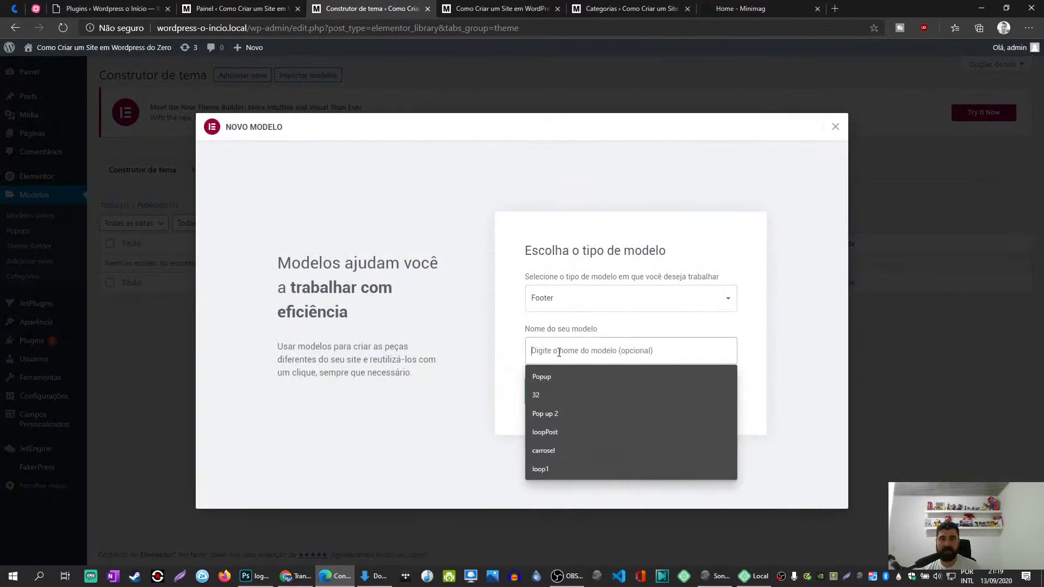
{"action": "type", "text": "Rodape"}
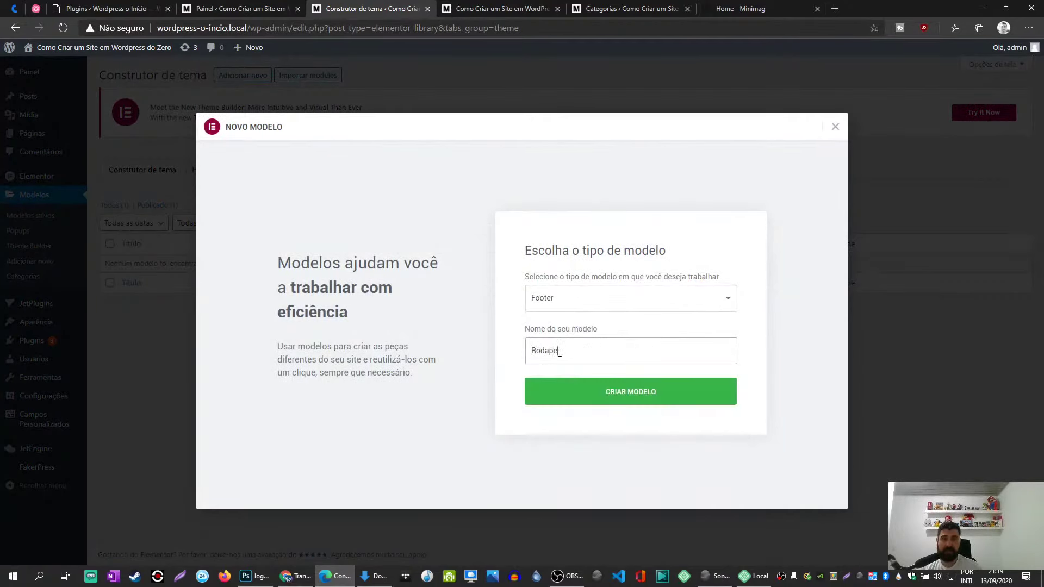
{"action": "key", "text": "BackSpace"}
{"action": "key", "text": "BackSpace"}
{"action": "key", "text": "BackSpace"}
{"action": "type", "text": "Footer"}
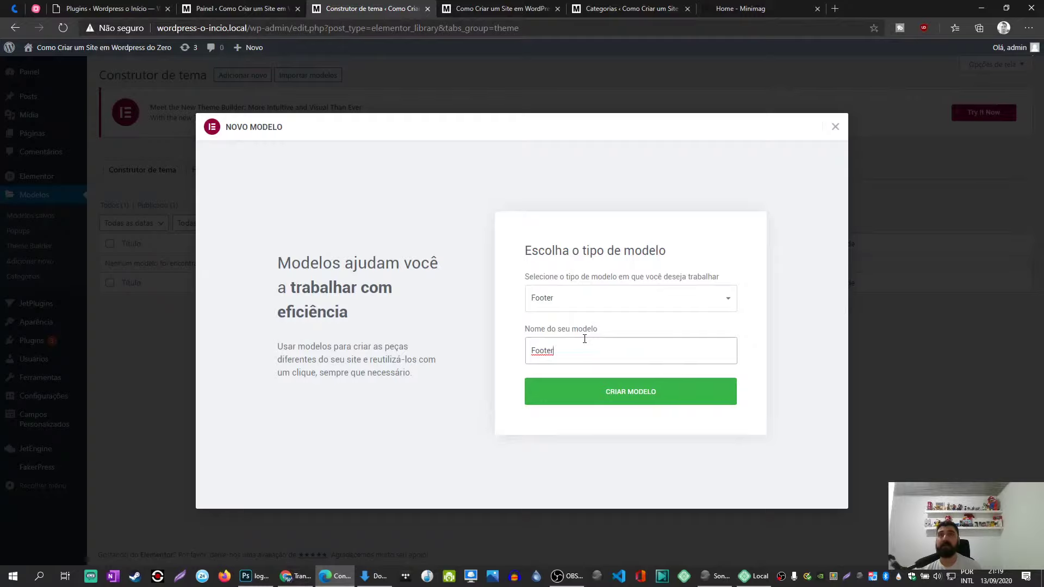
{"action": "left_click", "coordinate": [574, 399]}
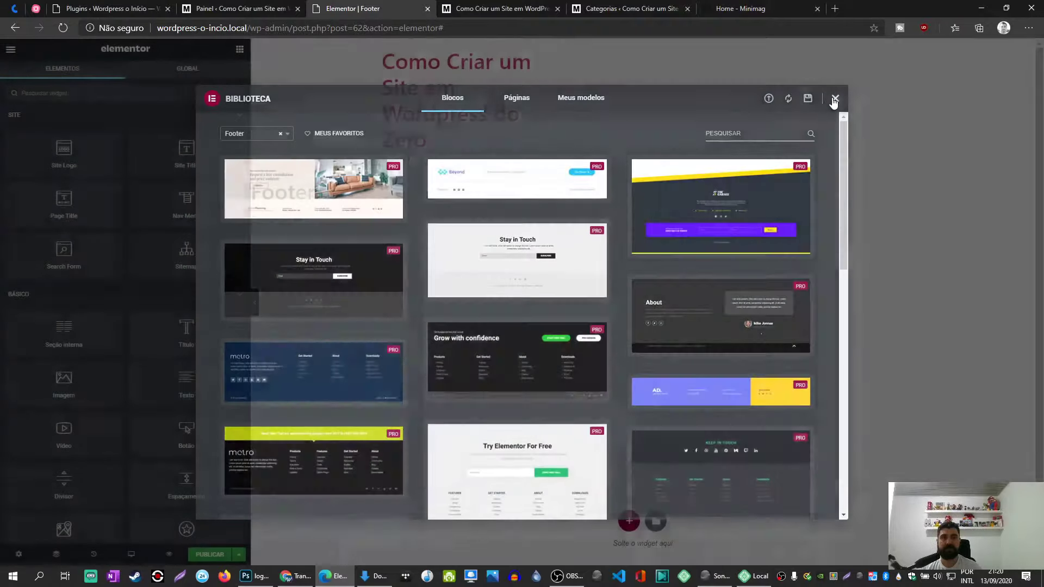
Dismiss the block library and add a single-column section to the footer template.
{"action": "left_click", "coordinate": [835, 99]}
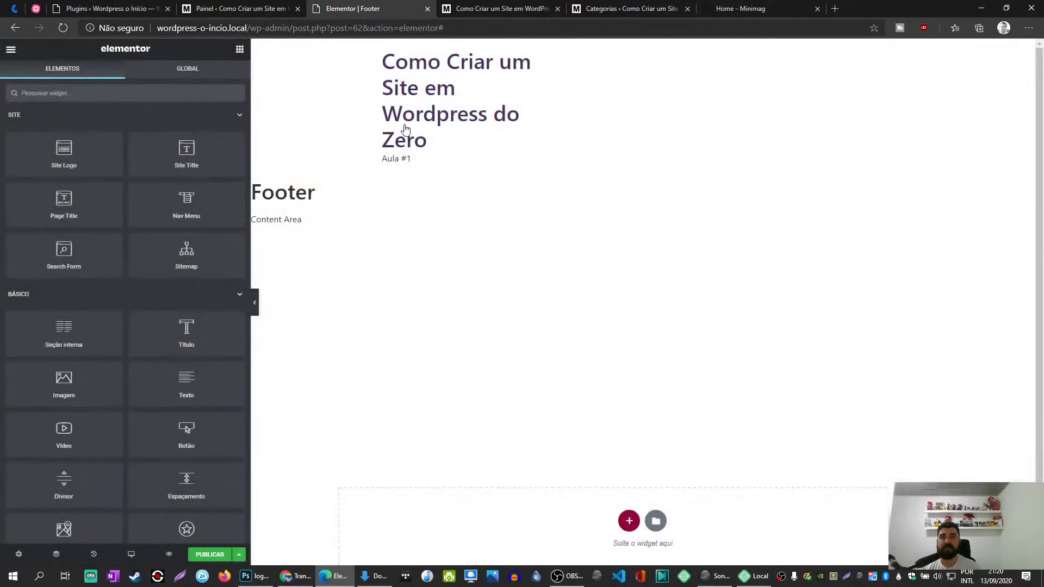
{"action": "scroll", "coordinate": [518, 430], "scroll_direction": "down", "scroll_amount": 1}
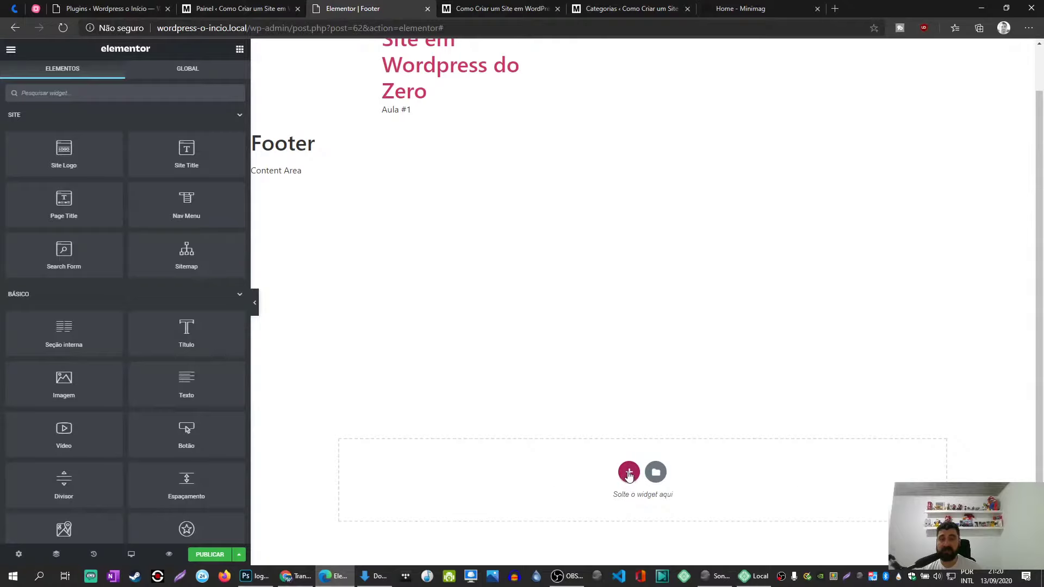
{"action": "left_click", "coordinate": [629, 473]}
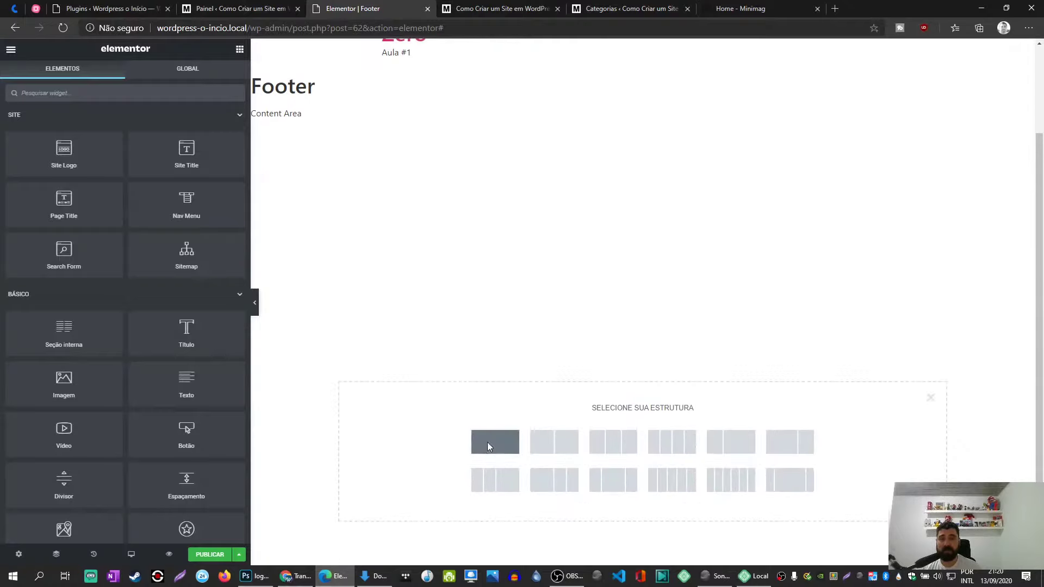
{"action": "left_click", "coordinate": [488, 447]}
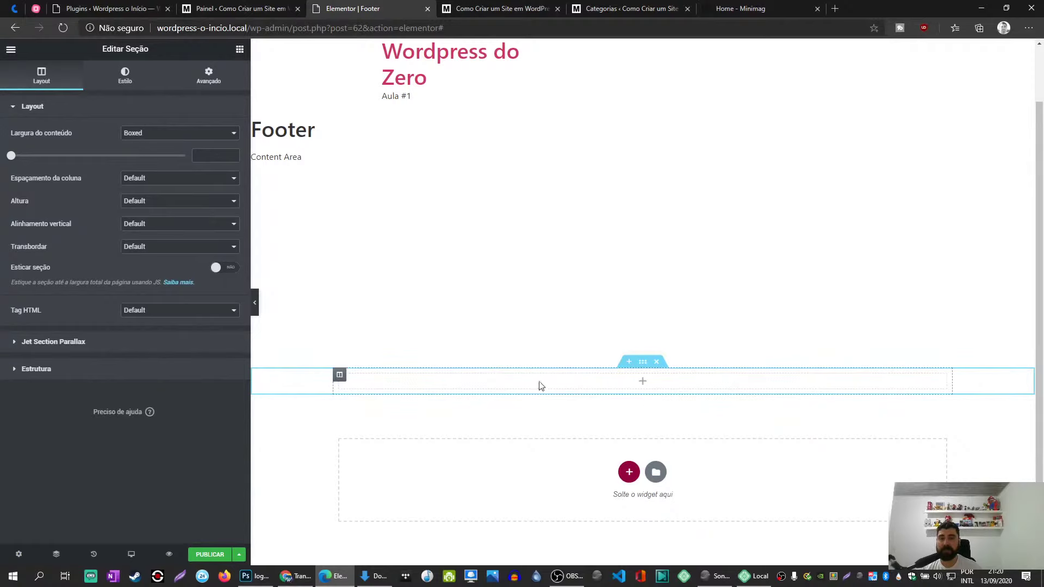
Copy the line "Copyright @ 2017 MINIMAG" from the footer of the Minimag demo page.
{"action": "left_click", "coordinate": [723, 5]}
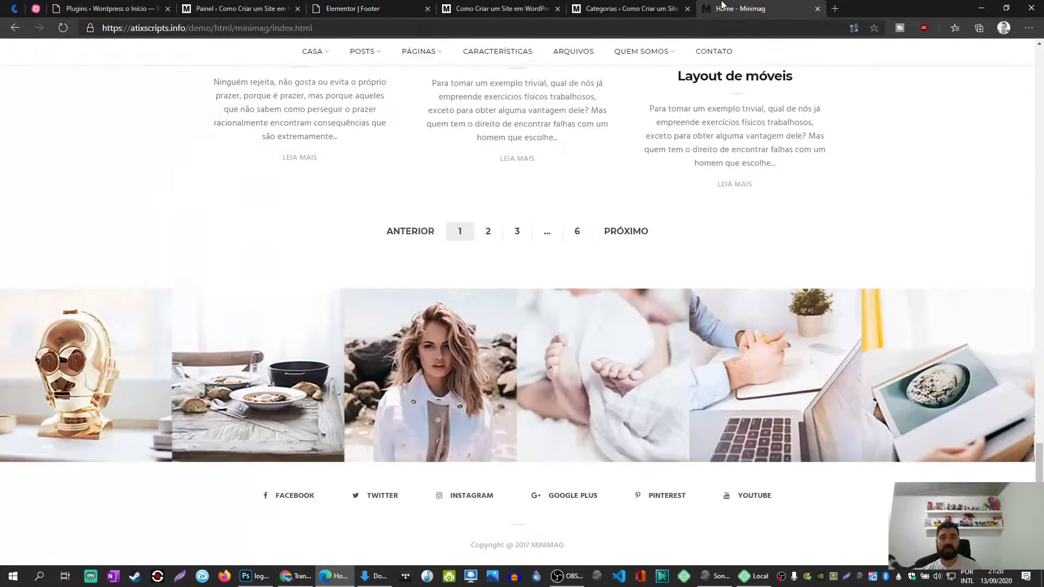
{"action": "left_click_drag", "start_coordinate": [473, 547], "coordinate": [573, 553]}
{"action": "key", "text": "ctrl+c"}
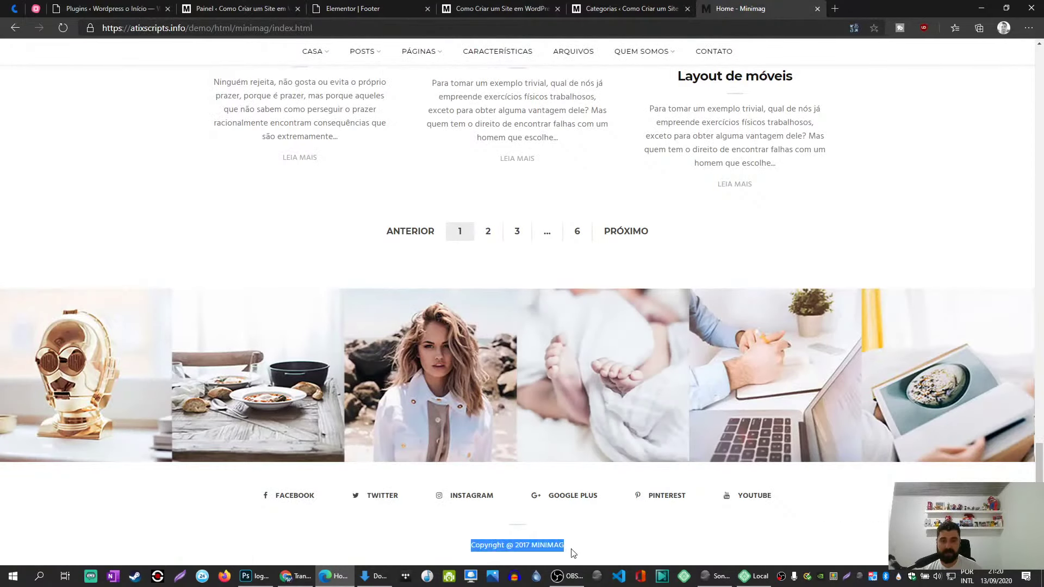
Move the Minimag browser tab next to the Elementor Footer tab and return to the footer editor.
{"action": "left_click", "coordinate": [614, 5]}
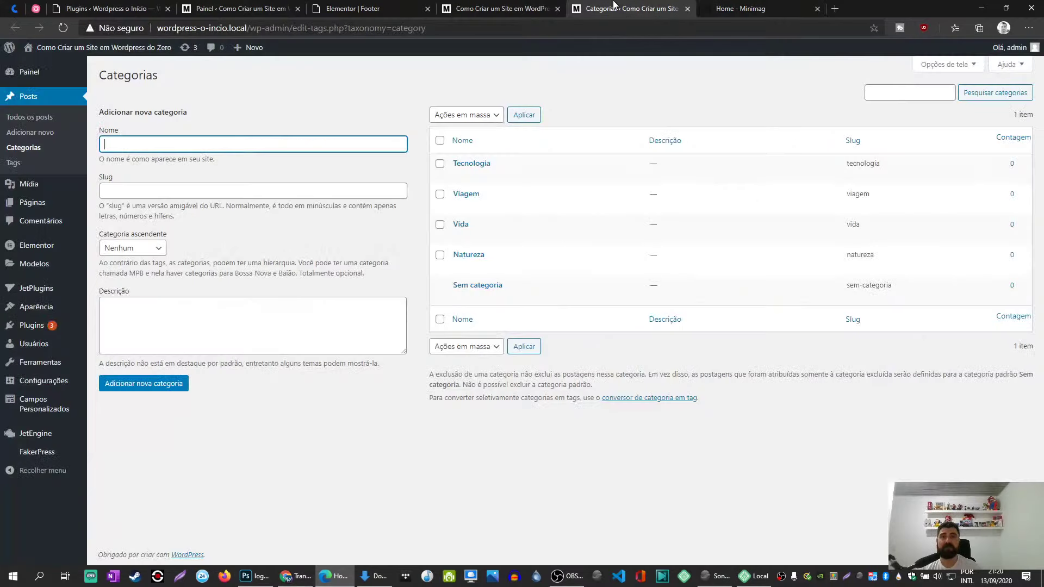
{"action": "left_click", "coordinate": [497, 8]}
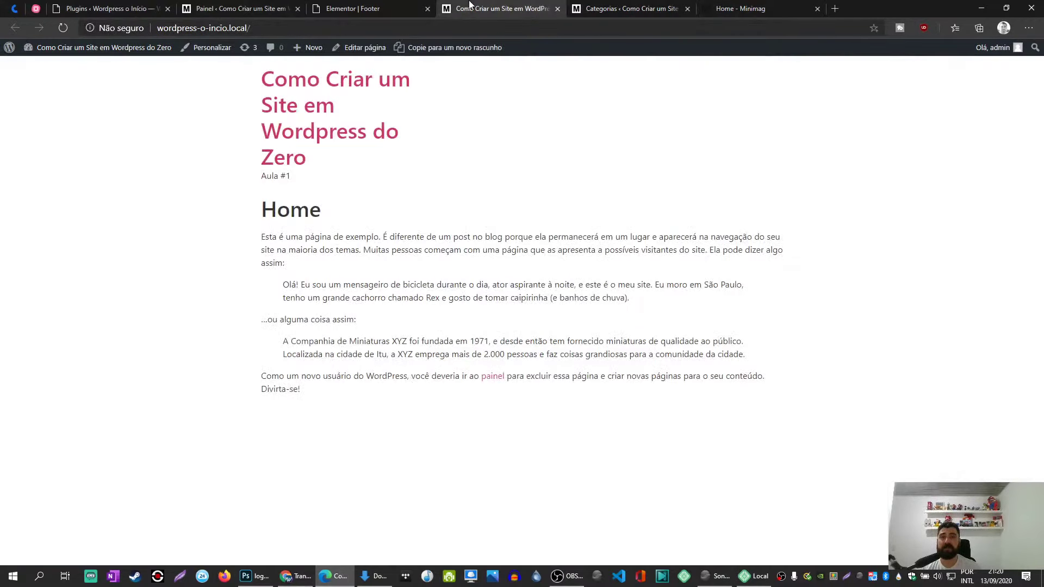
{"action": "left_click_drag", "start_coordinate": [721, 4], "coordinate": [457, 7]}
{"action": "left_click", "coordinate": [366, 6]}
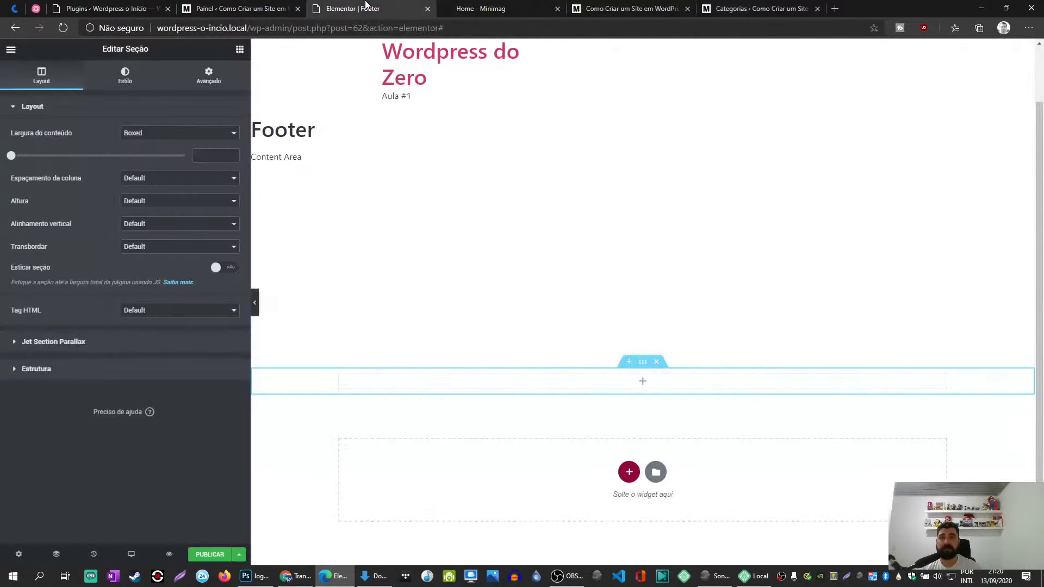
Insert an inner section into the footer section, select the outer section, and dismiss the editing tip.
{"action": "left_click", "coordinate": [239, 48]}
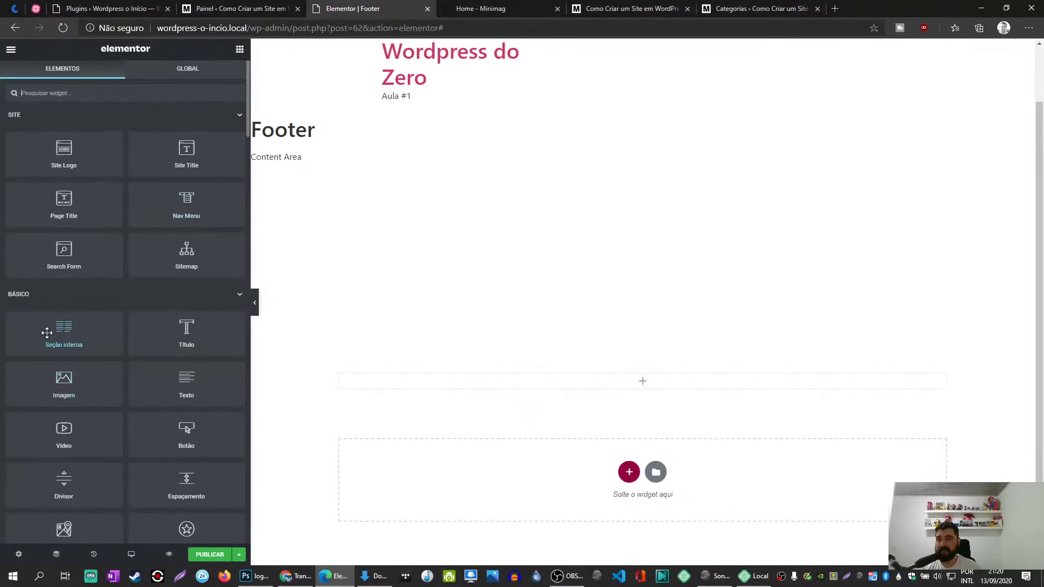
{"action": "left_click_drag", "start_coordinate": [50, 327], "coordinate": [603, 376]}
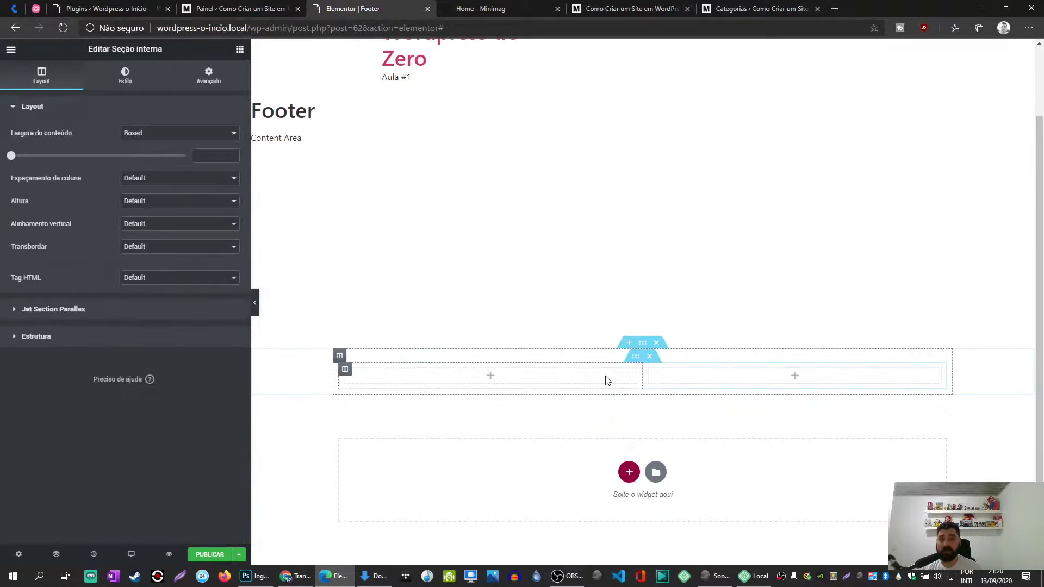
{"action": "left_click", "coordinate": [643, 344]}
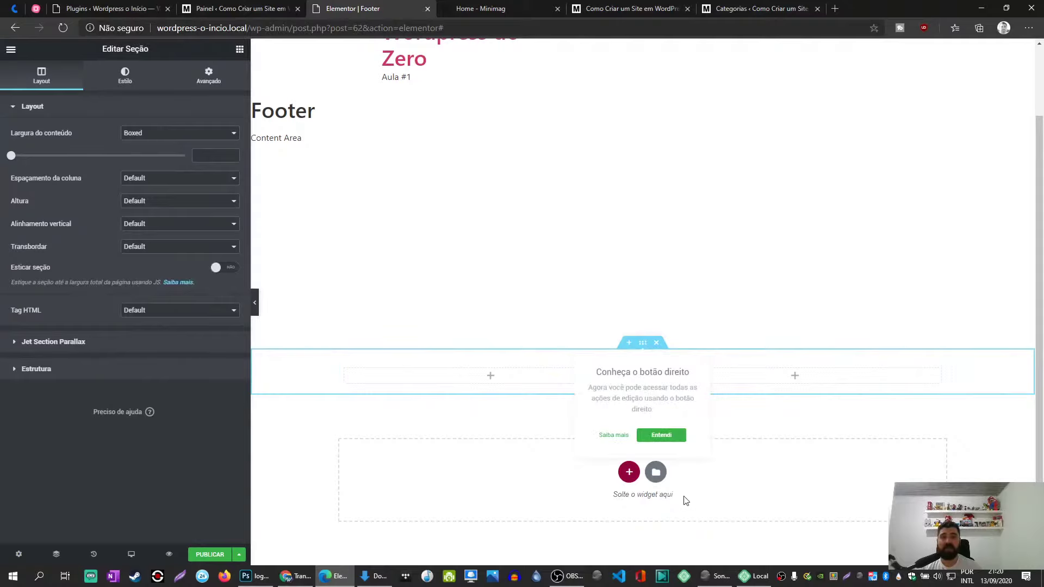
{"action": "left_click", "coordinate": [661, 435]}
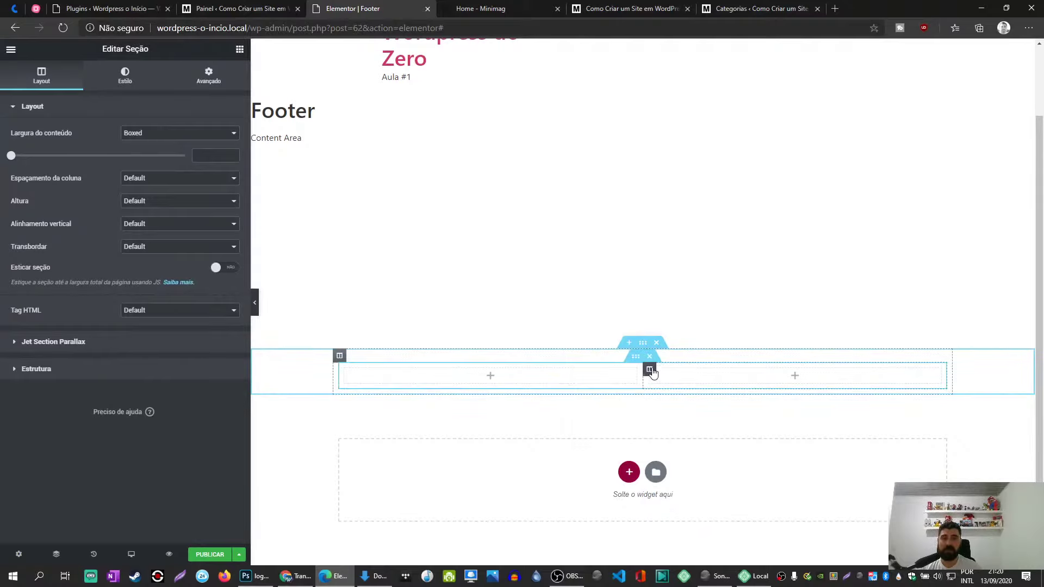
Delete one column of the inner section and remove the inner section from the footer.
{"action": "right_click", "coordinate": [633, 376]}
{"action": "left_click", "coordinate": [682, 525]}
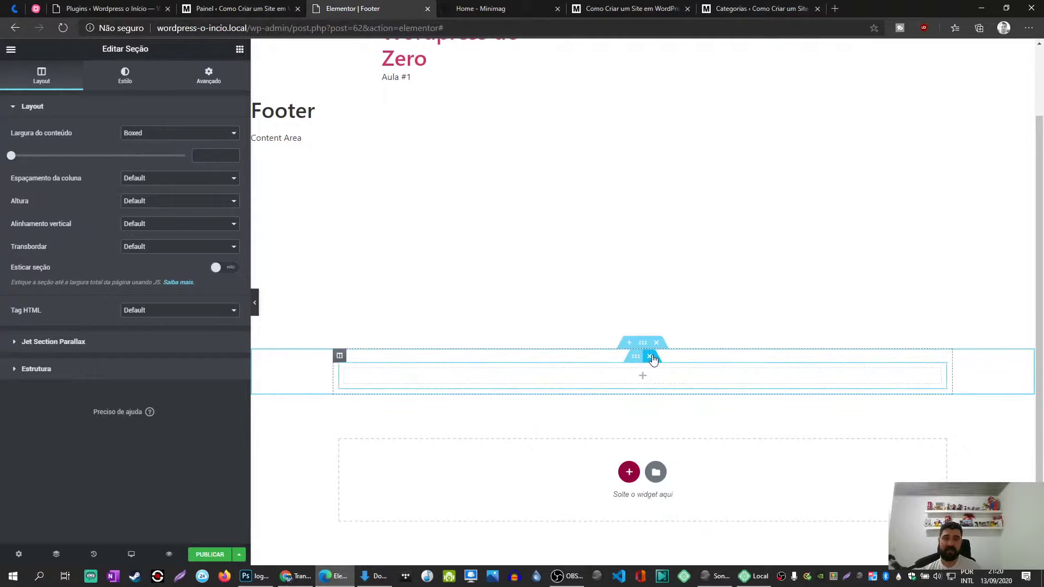
{"action": "left_click", "coordinate": [650, 356]}
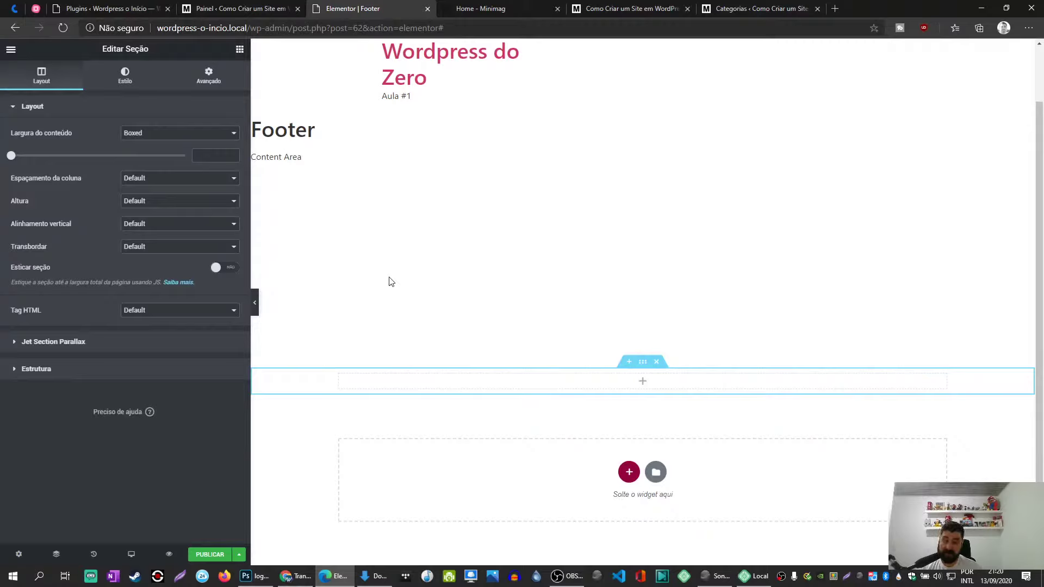
Undo the removal of the footer's inner section and place a Text widget inside it.
{"action": "key", "text": "ctrl+z"}
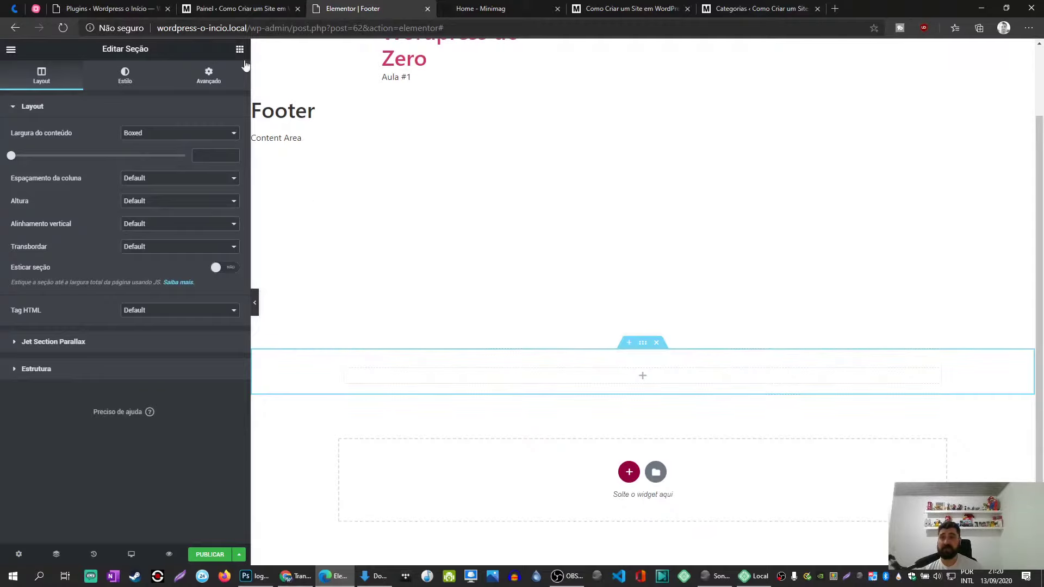
{"action": "left_click", "coordinate": [239, 49]}
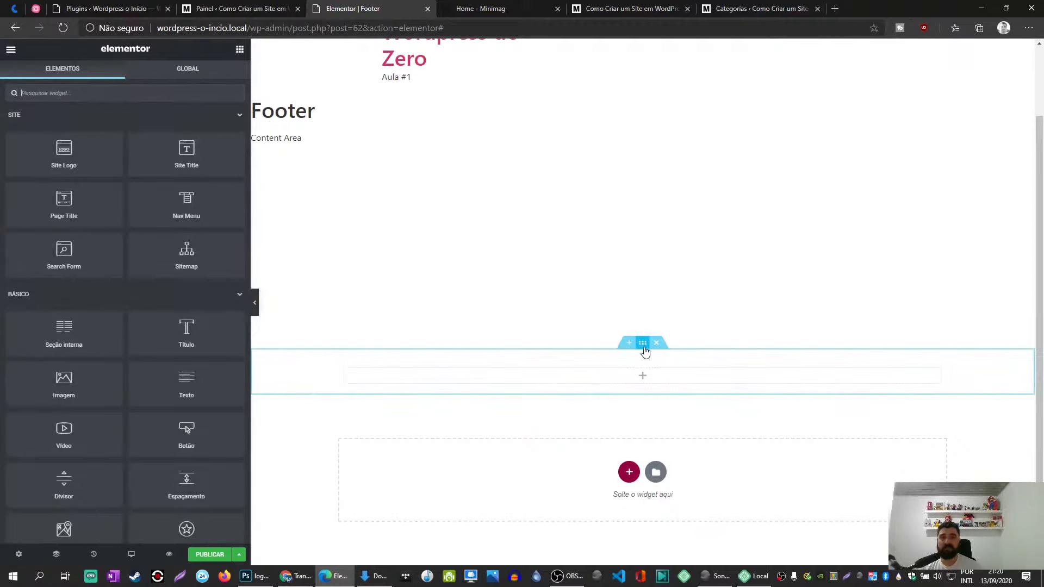
{"action": "left_click", "coordinate": [643, 344]}
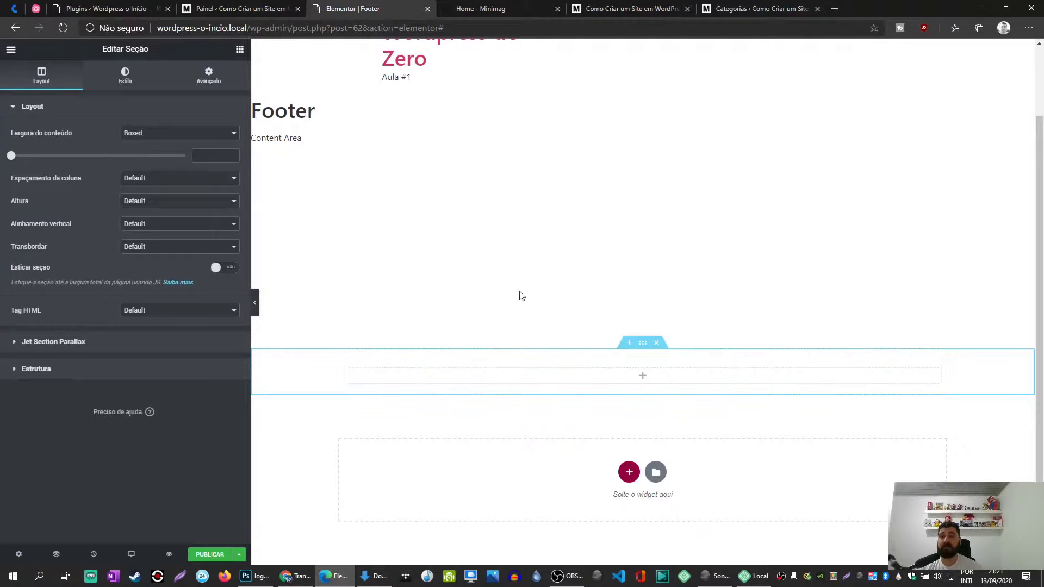
{"action": "left_click", "coordinate": [239, 50]}
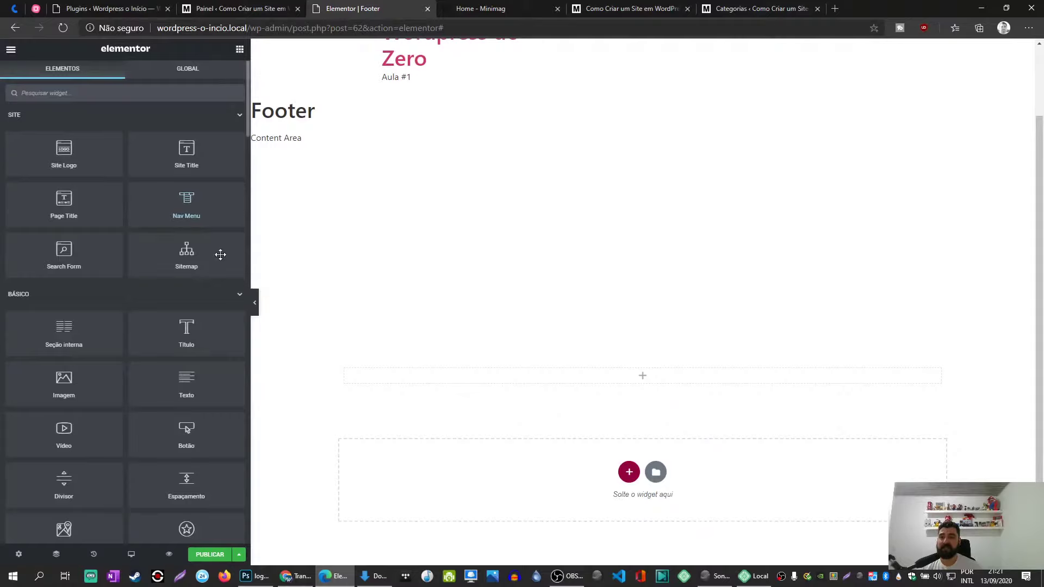
{"action": "left_click_drag", "start_coordinate": [187, 384], "coordinate": [562, 380]}
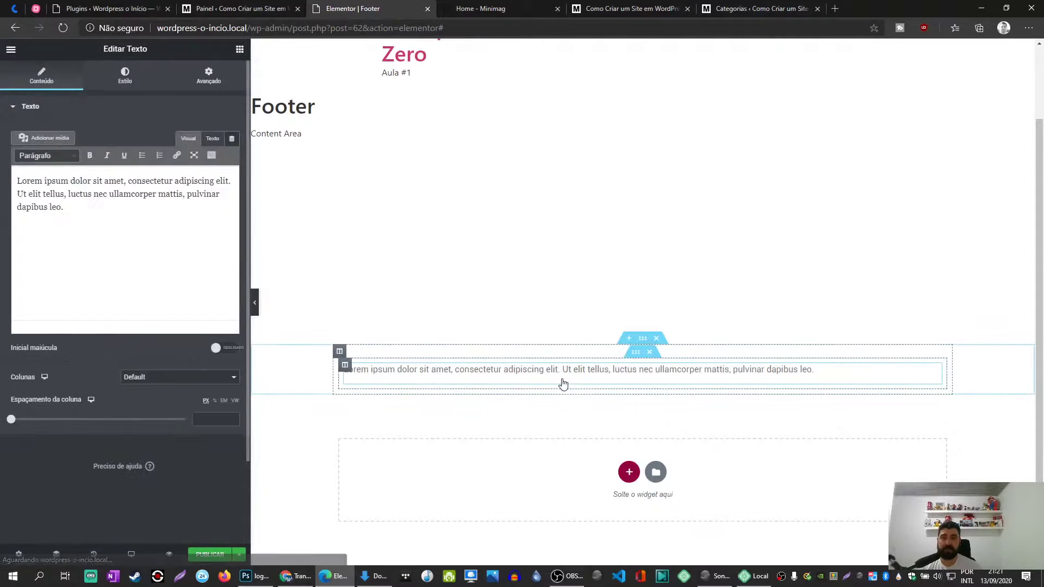
Replace the Text widget's placeholder with the copied copyright line, change the year to 2020, and substitute a hyphen for MINIMAG.
{"action": "left_click_drag", "start_coordinate": [69, 205], "coordinate": [0, 176]}
{"action": "key", "text": "ctrl+v"}
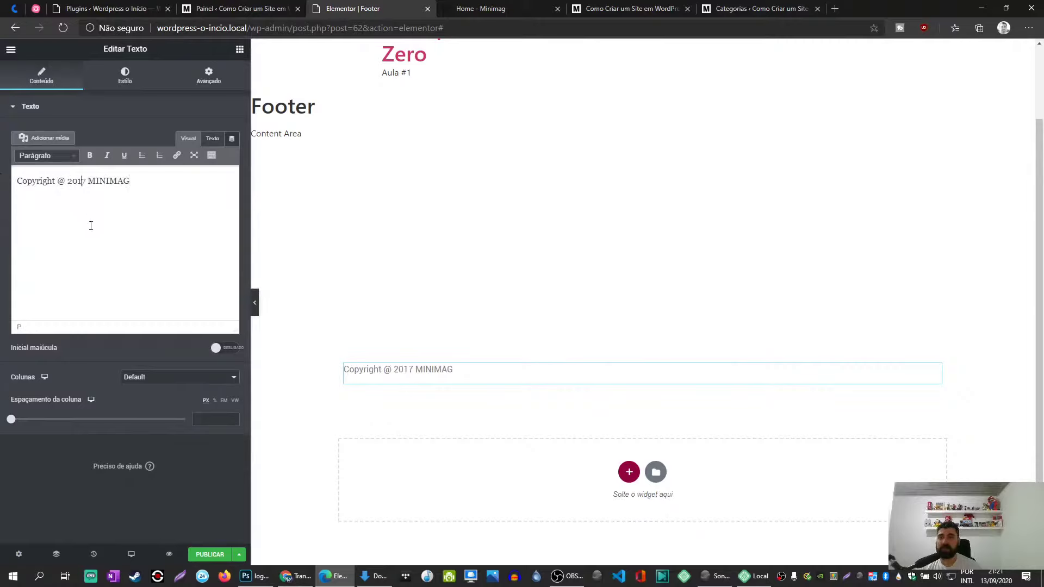
{"action": "type", "text": "20"}
{"action": "key", "text": "shift+End"}
{"action": "type", "text": "Wi"}
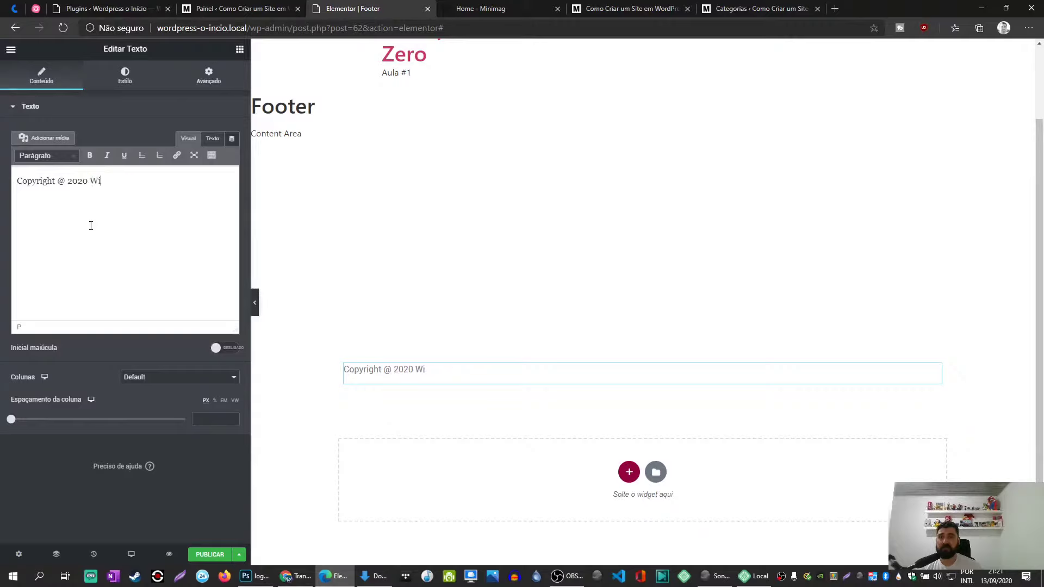
{"action": "key", "text": "ctrl+z"}
{"action": "key", "text": "shift+End"}
{"action": "type", "text": "-"}
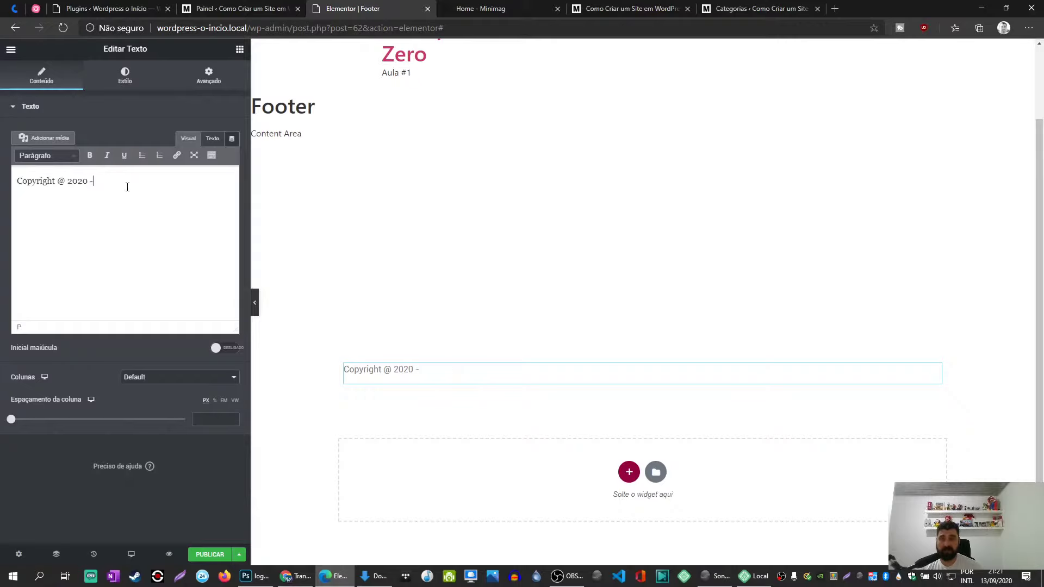
Complete the copyright line so it reads "Copyright @ 2020 - Curso de Wordpress".
{"action": "type", "text": " Willian Rica"}
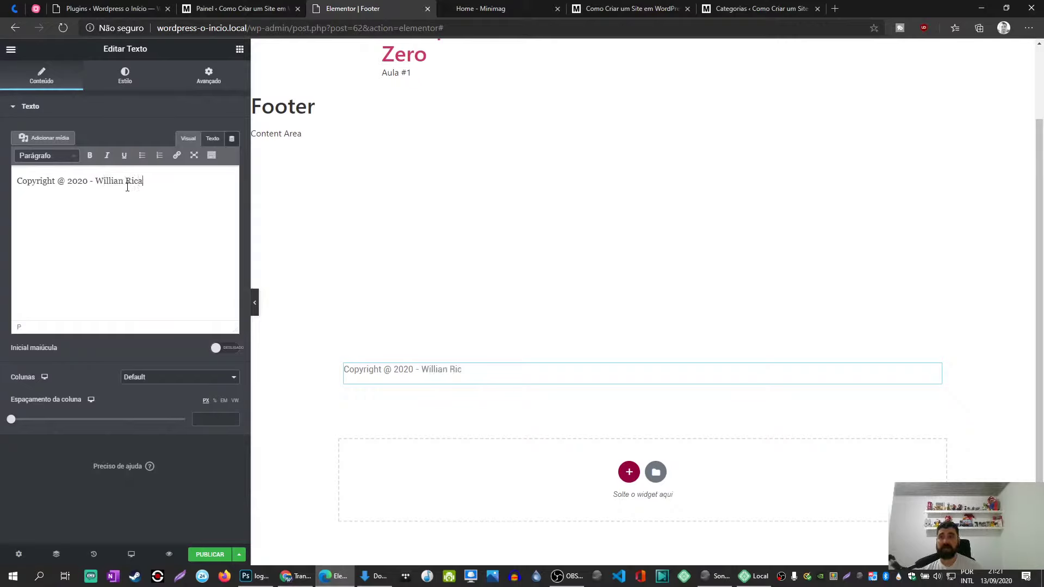
{"action": "type", "text": "rdo"}
{"action": "key", "text": "BackSpace"}
{"action": "key", "text": "BackSpace"}
{"action": "key", "text": "BackSpace"}
{"action": "key", "text": "BackSpace"}
{"action": "key", "text": "BackSpace"}
{"action": "key", "text": "BackSpace"}
{"action": "key", "text": "BackSpace"}
{"action": "type", "text": "Curso de Wordpress"}
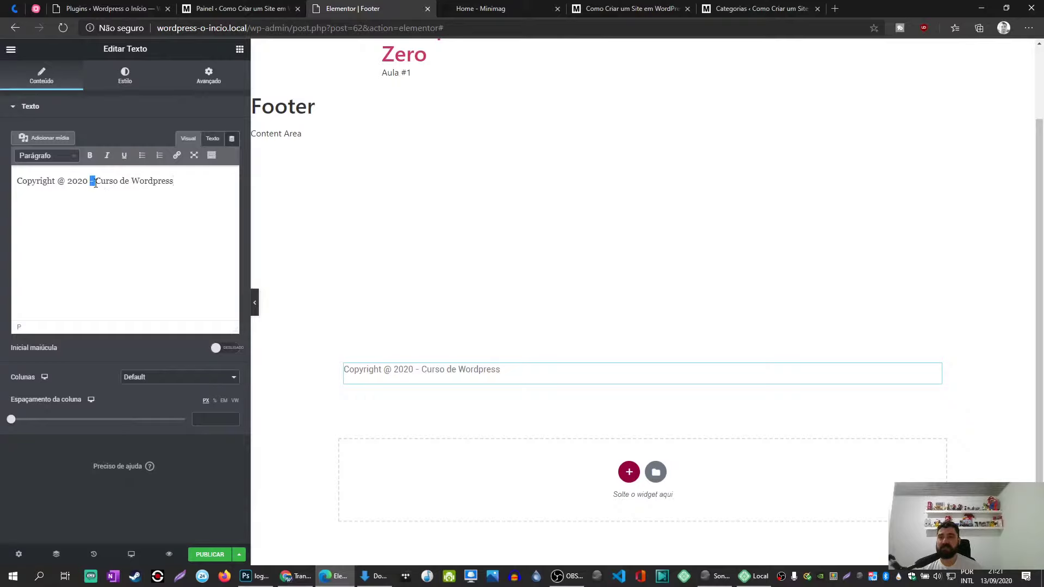
Try rewording the line to "Copyright @ 2020 Feito com Amor por Minimag", and undo the rewording.
{"action": "key", "text": "BackSpace"}
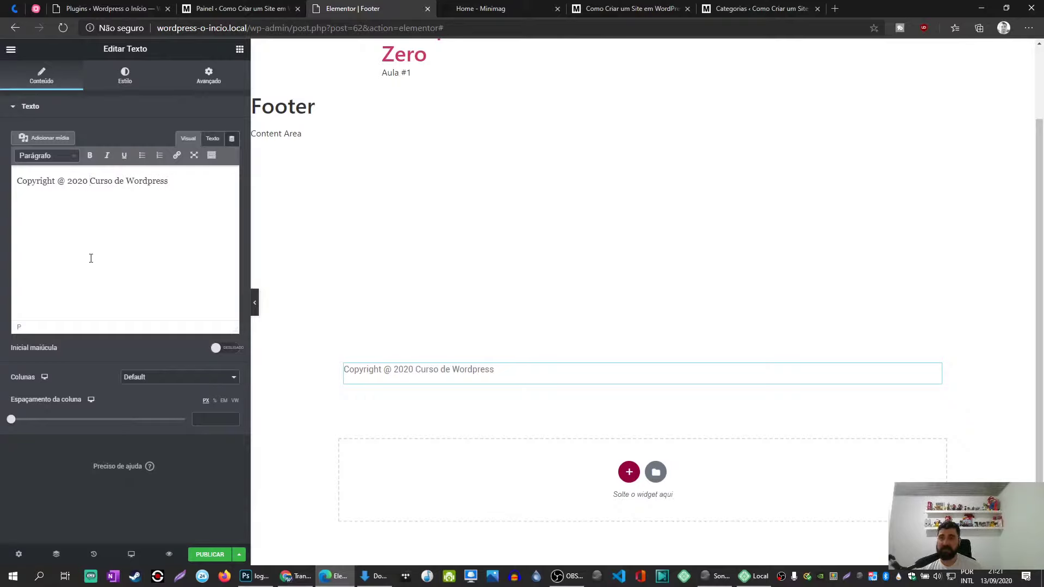
{"action": "type", "text": "Feito com Am"}
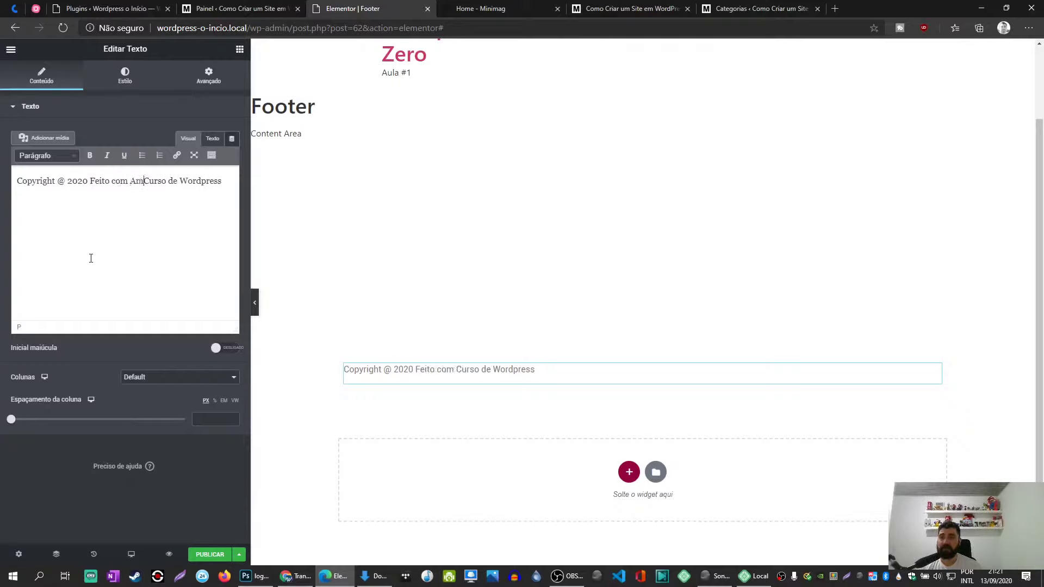
{"action": "type", "text": "or por"}
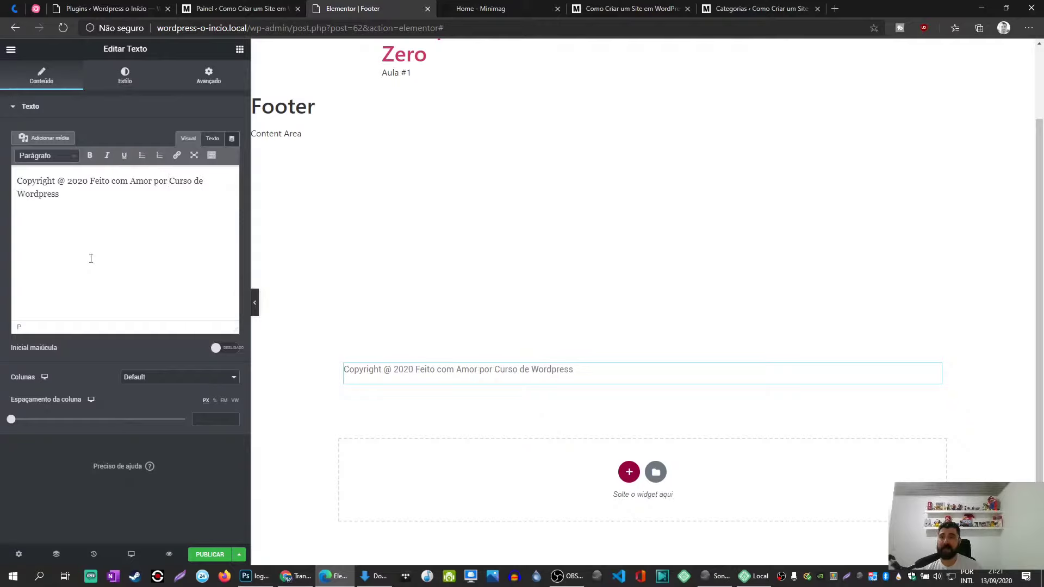
{"action": "key", "text": "ctrl+shift+End"}
{"action": "type", "text": "W"}
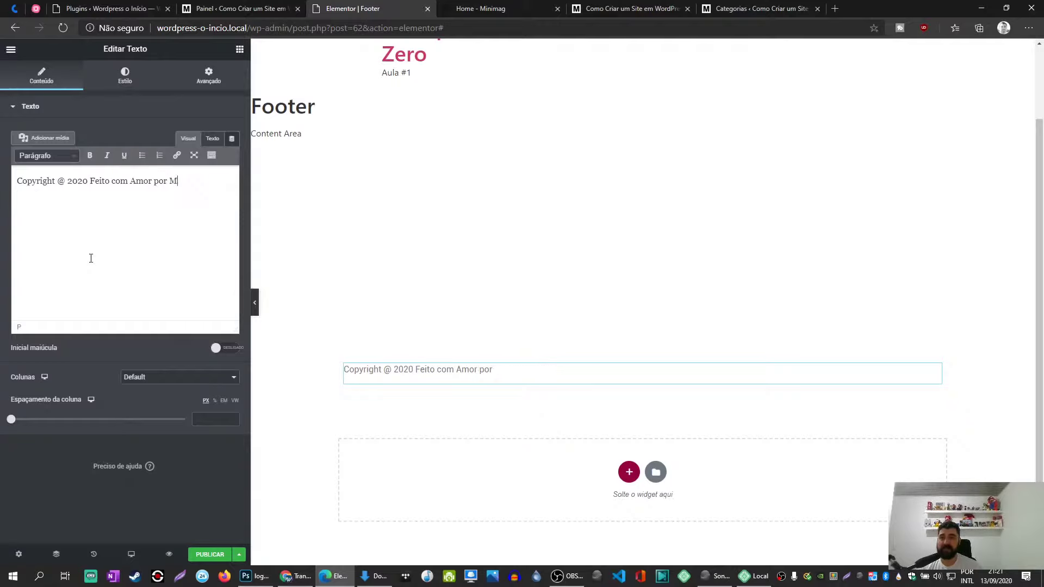
{"action": "type", "text": "inimag"}
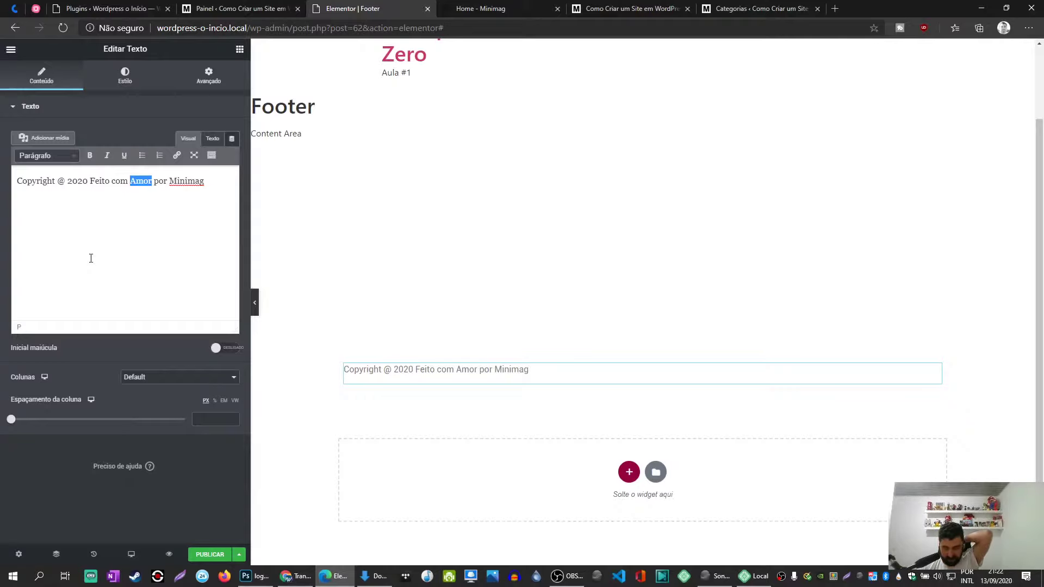
{"action": "key", "text": "Left"}
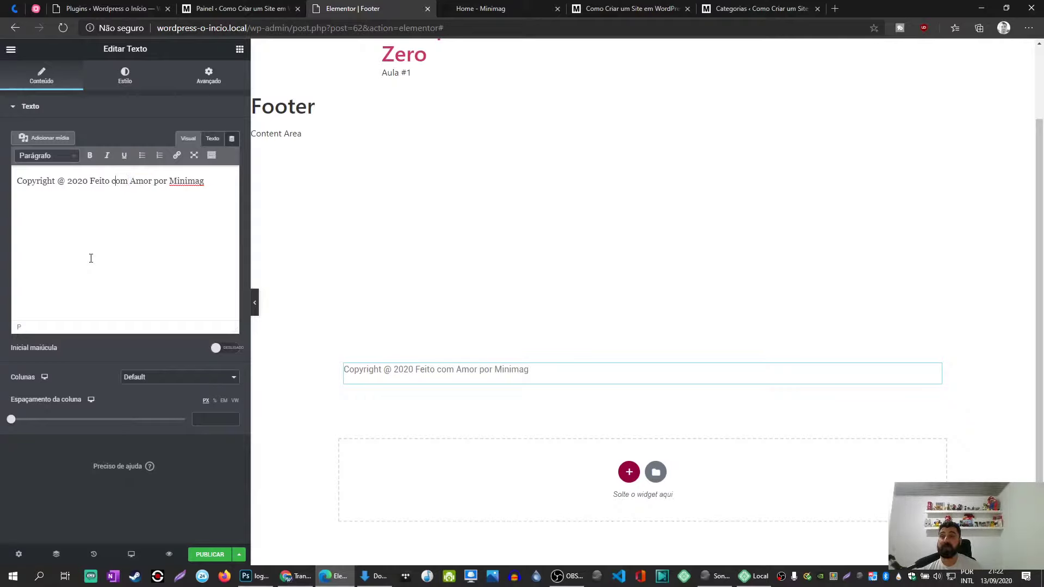
{"action": "key", "text": "ctrl+z"}
{"action": "key", "text": "ctrl+z"}
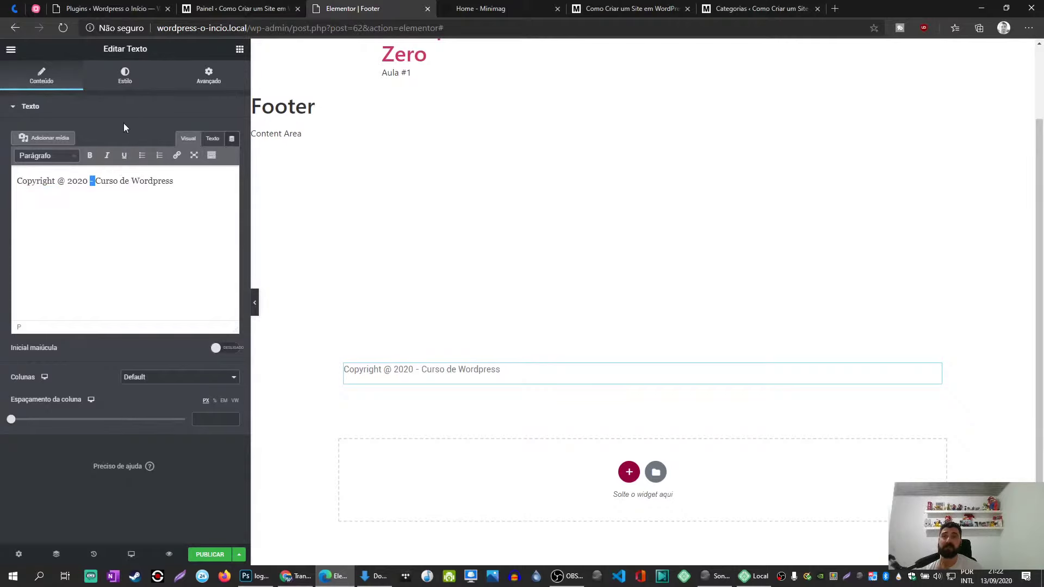
Show the text editor's extra formatting options and centre-align the copyright text in the widget's style settings.
{"action": "left_click", "coordinate": [185, 183]}
{"action": "key", "text": "ctrl+shift+Left"}
{"action": "key", "text": "ctrl+shift+Left"}
{"action": "key", "text": "ctrl+shift+Left"}
{"action": "key", "text": "ctrl+shift+Left"}
{"action": "key", "text": "ctrl+shift+Left"}
{"action": "key", "text": "ctrl+shift+Left"}
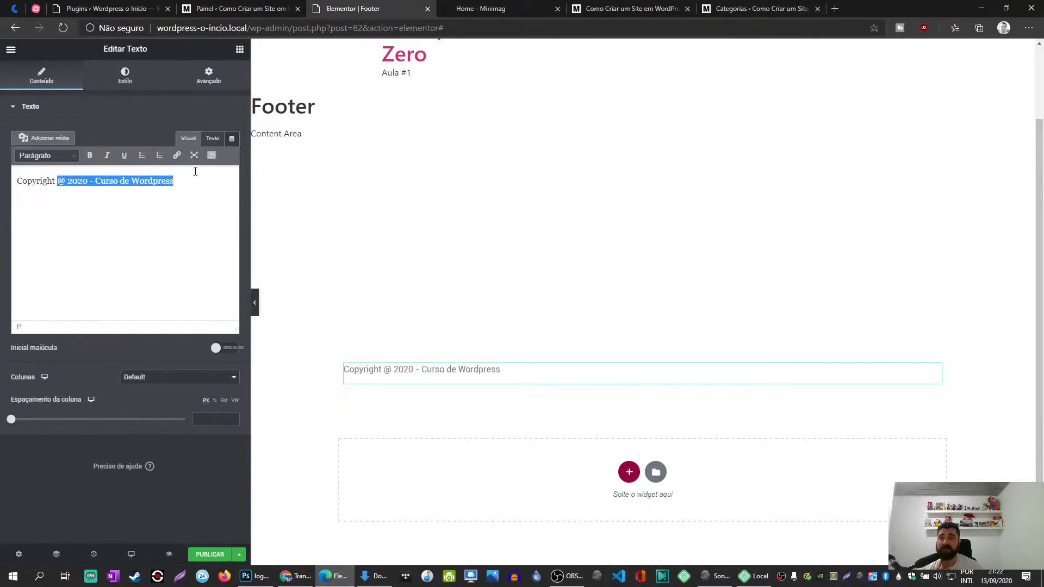
{"action": "left_click", "coordinate": [212, 155]}
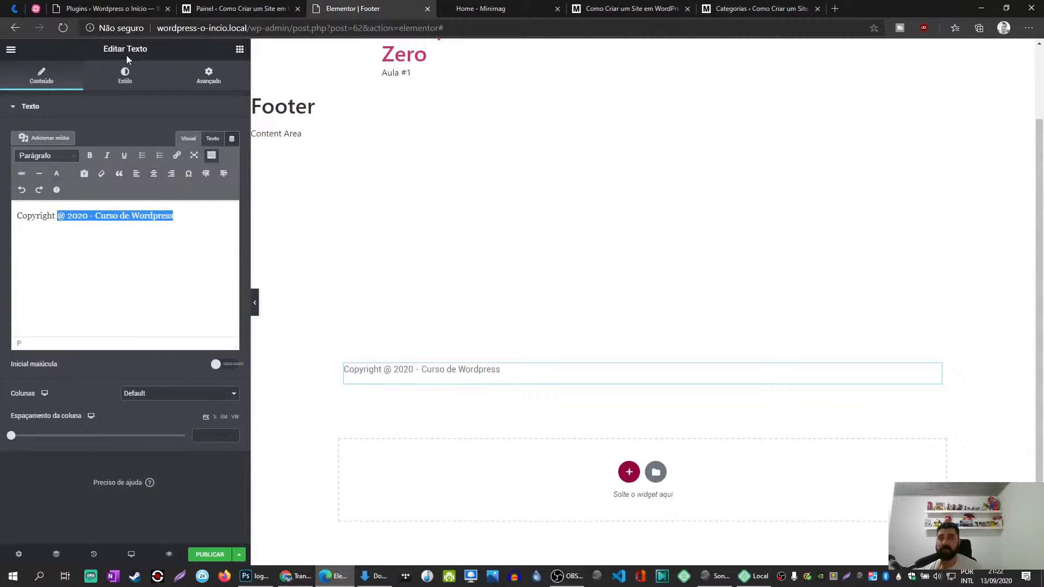
{"action": "left_click", "coordinate": [126, 77]}
{"action": "left_click", "coordinate": [204, 134]}
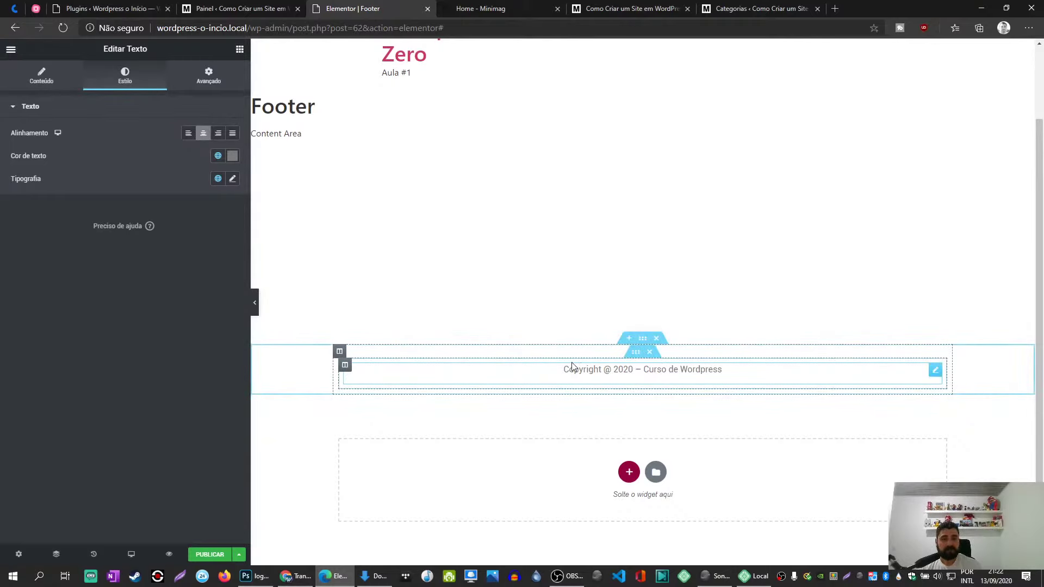
Check the Minimag demo's footer, search the Elementor widgets for "ico", and place a Share Buttons widget above the copyright text.
{"action": "left_click", "coordinate": [759, 9]}
{"action": "left_click", "coordinate": [492, 7]}
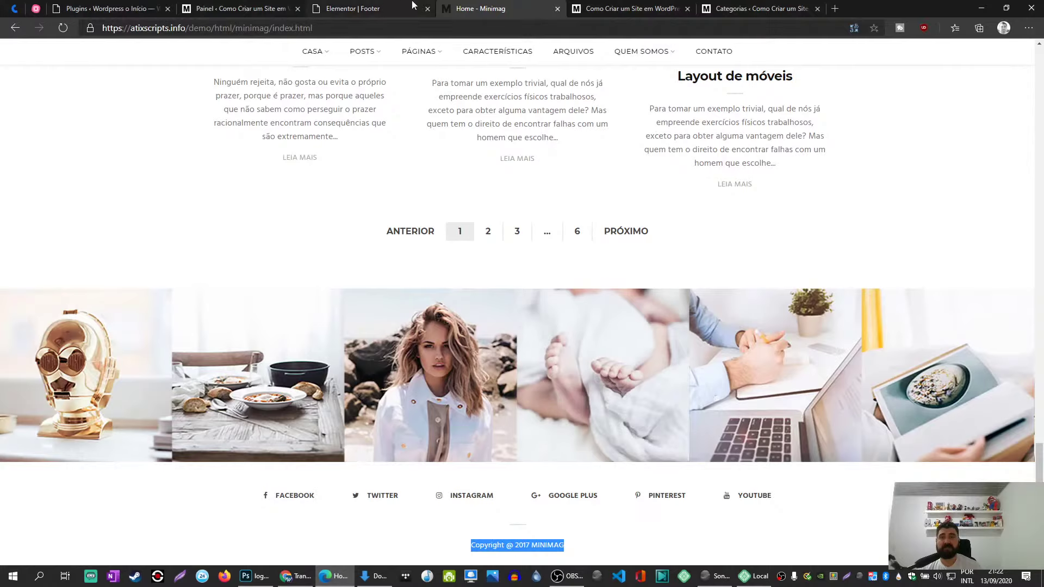
{"action": "left_click", "coordinate": [378, 7]}
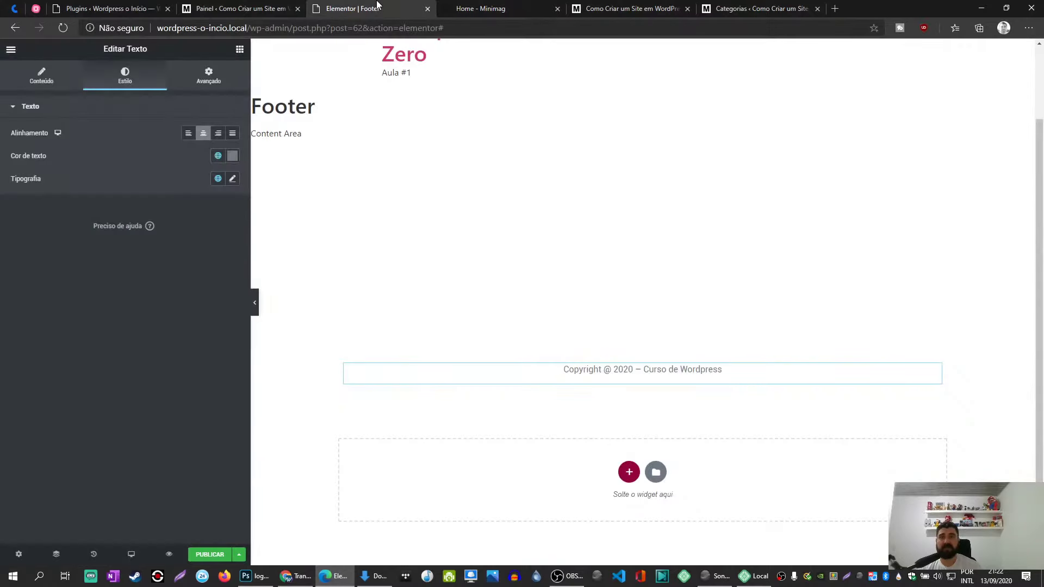
{"action": "left_click", "coordinate": [239, 49]}
{"action": "left_click", "coordinate": [143, 93]}
{"action": "type", "text": "ico"}
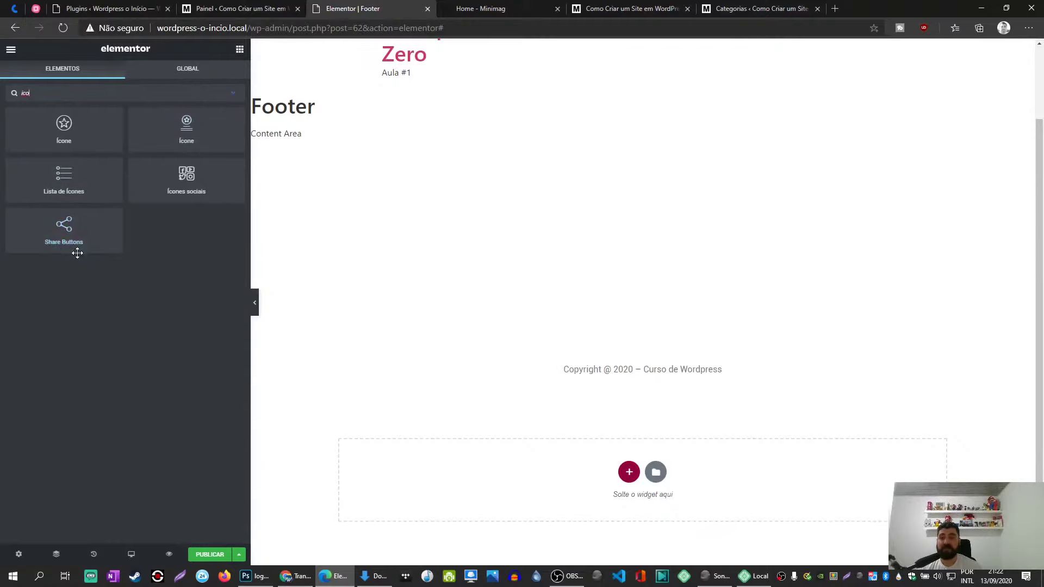
{"action": "left_click_drag", "start_coordinate": [78, 253], "coordinate": [629, 368]}
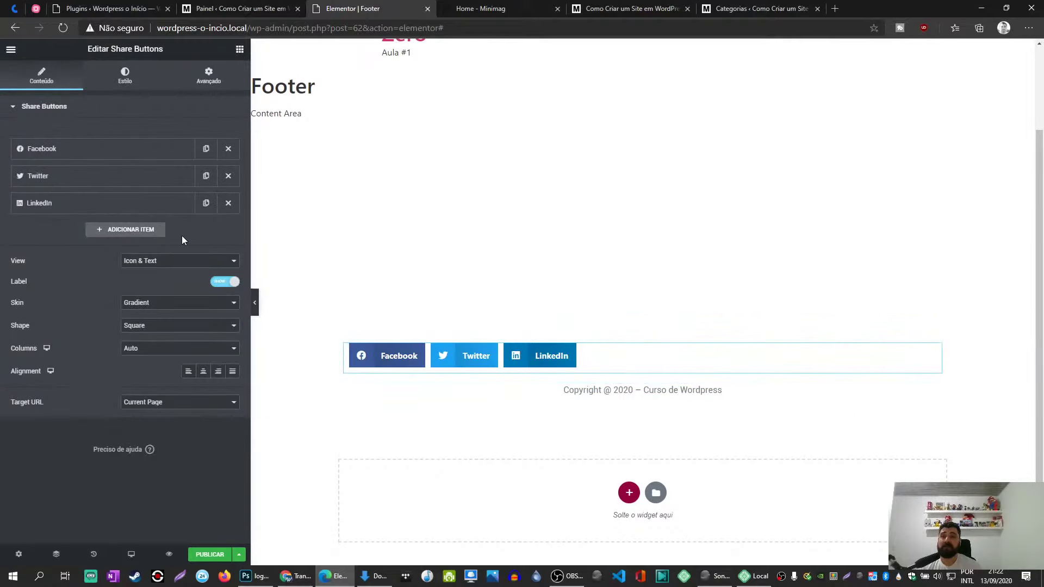
Add a fourth share button and set its network to Google+.
{"action": "left_click", "coordinate": [101, 230]}
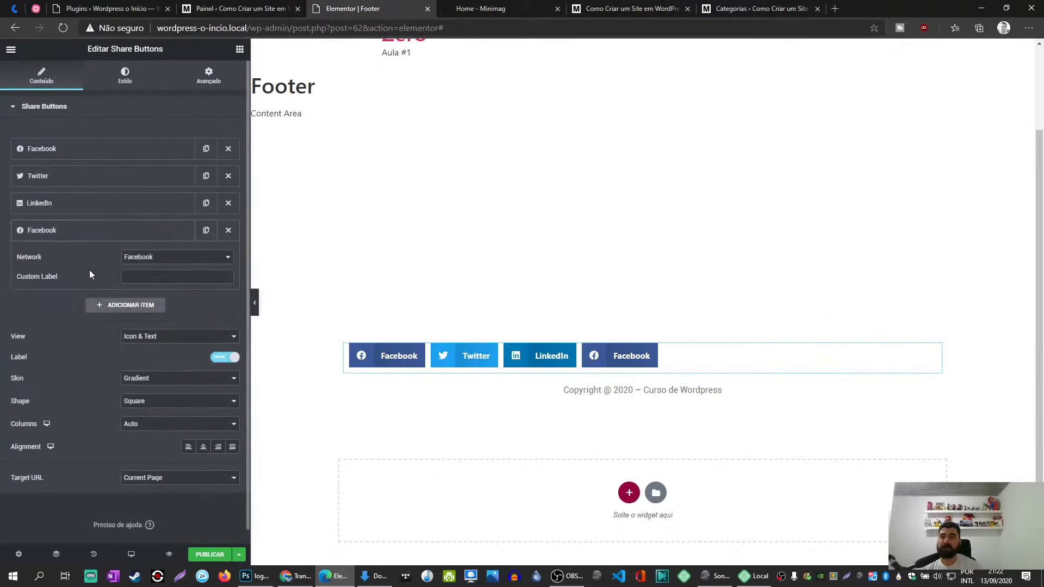
{"action": "left_click", "coordinate": [92, 234]}
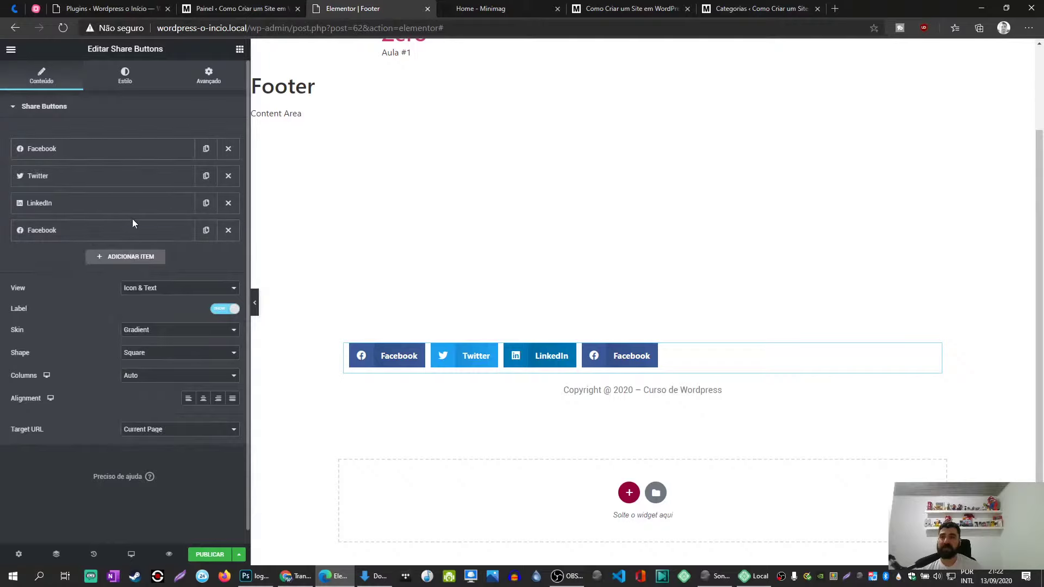
{"action": "left_click", "coordinate": [112, 232]}
{"action": "left_click", "coordinate": [158, 257]}
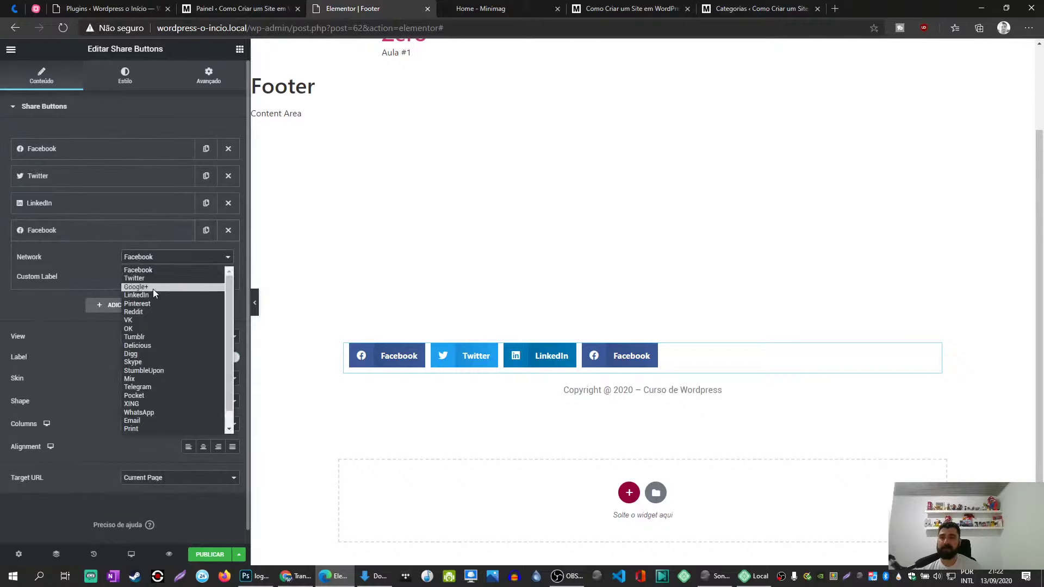
{"action": "left_click", "coordinate": [152, 288]}
{"action": "left_click", "coordinate": [104, 238]}
Add a fifth share button and set its network to WhatsApp.
{"action": "left_click", "coordinate": [121, 255]}
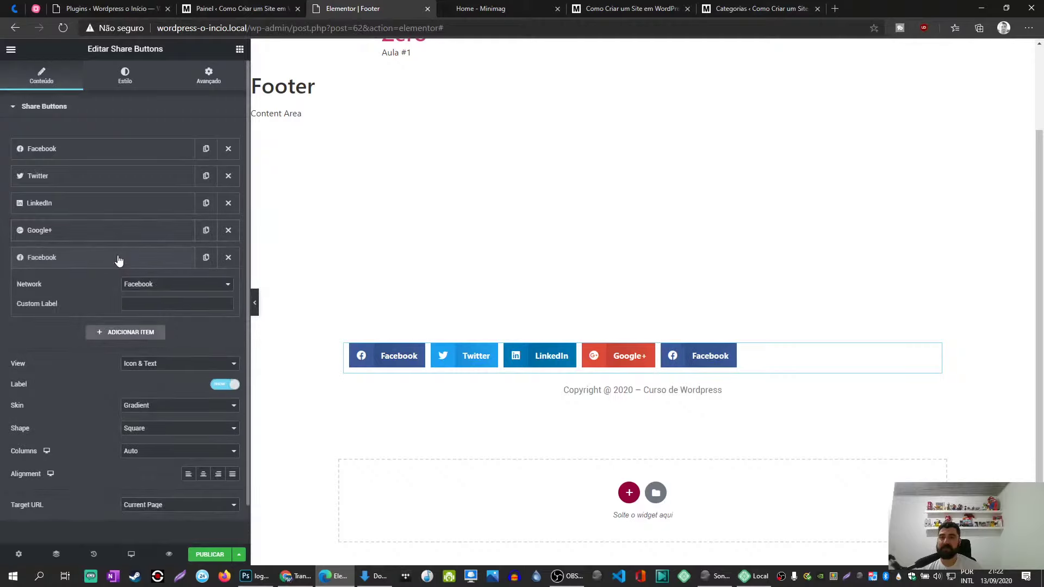
{"action": "left_click", "coordinate": [162, 286]}
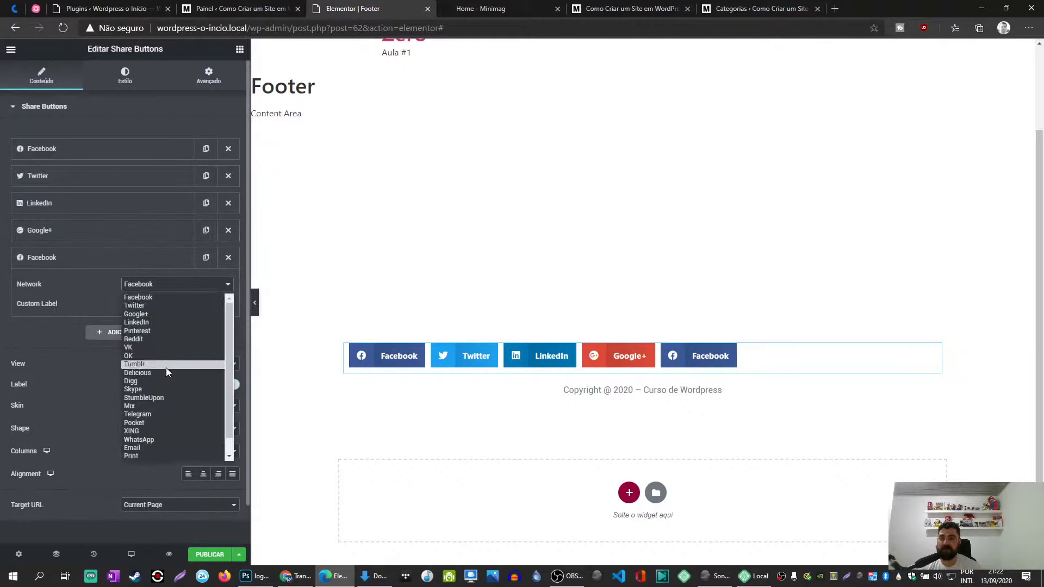
{"action": "scroll", "coordinate": [165, 381], "scroll_direction": "down", "scroll_amount": 1}
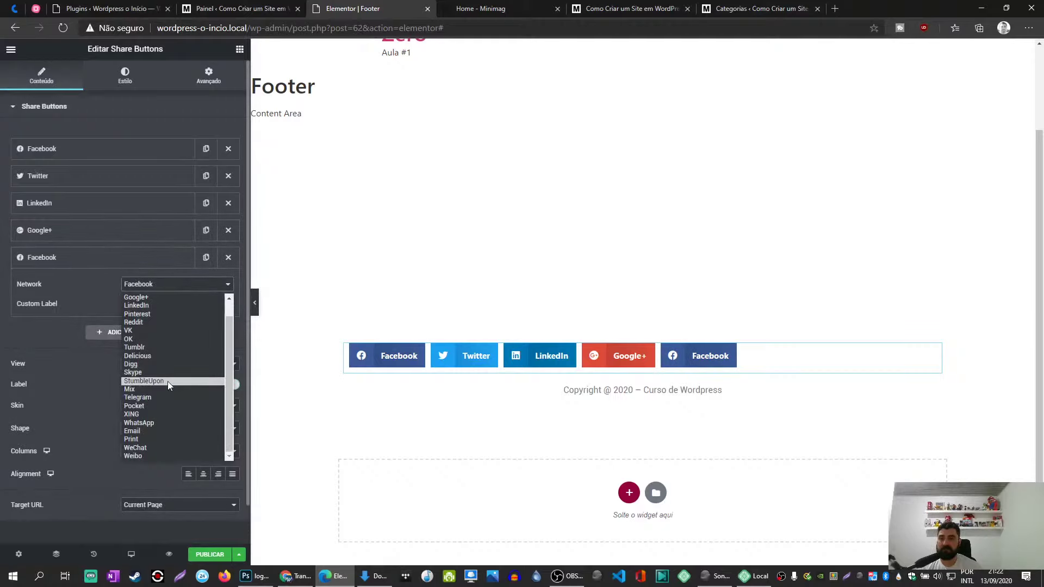
{"action": "left_click", "coordinate": [152, 423]}
{"action": "left_click", "coordinate": [128, 261]}
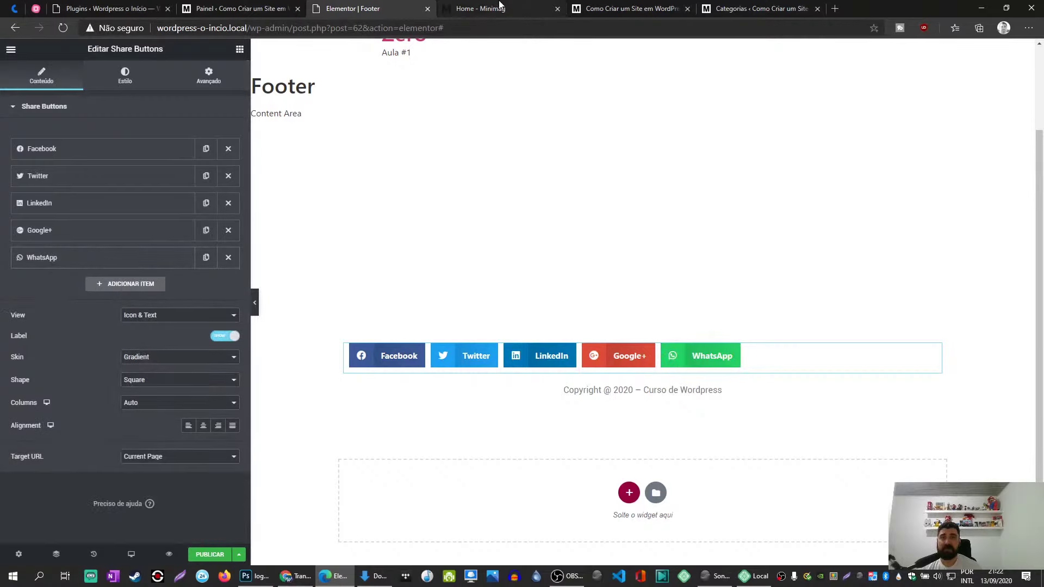
Check the social links in the Minimag demo's footer and add a sixth share button for Pinterest.
{"action": "left_click", "coordinate": [500, 7]}
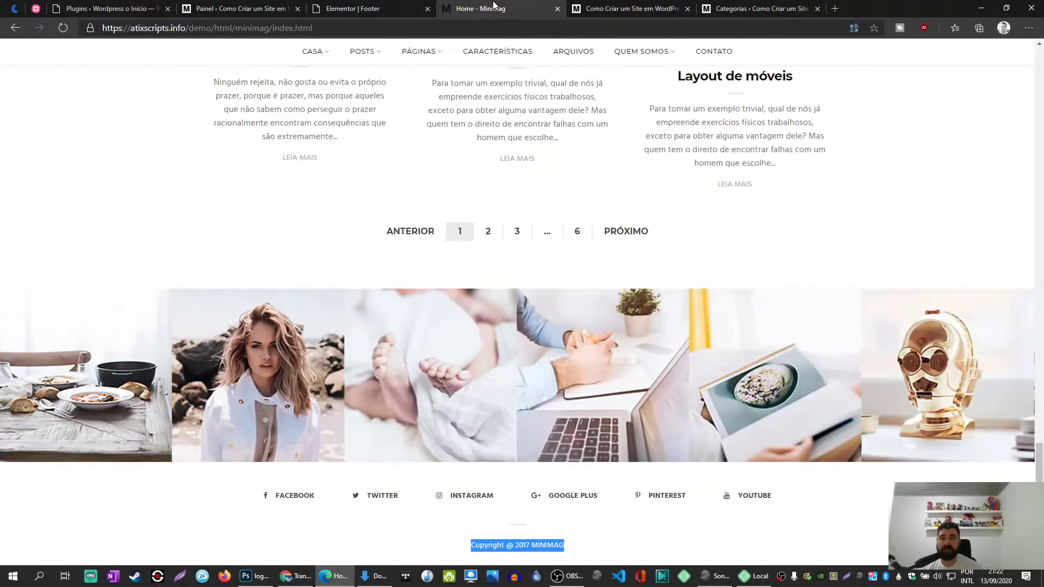
{"action": "left_click", "coordinate": [390, 6]}
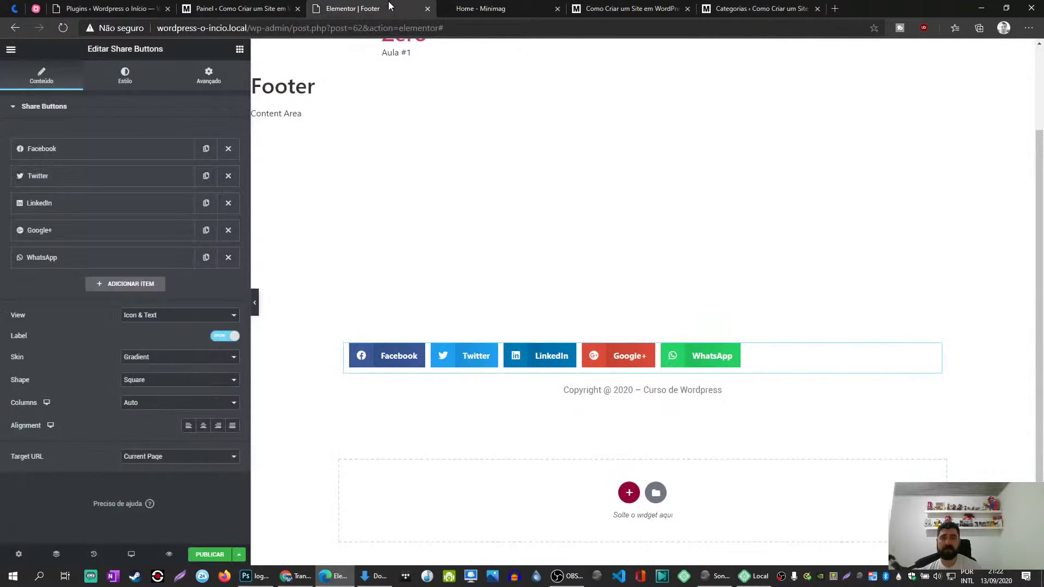
{"action": "left_click", "coordinate": [120, 284]}
{"action": "left_click", "coordinate": [145, 312]}
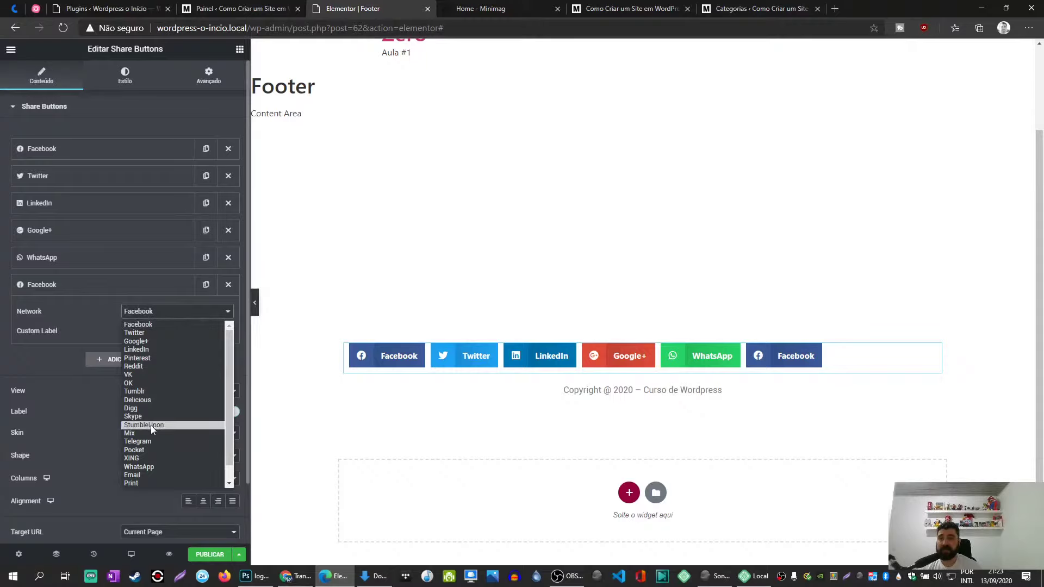
{"action": "left_click", "coordinate": [148, 358]}
{"action": "left_click", "coordinate": [166, 284]}
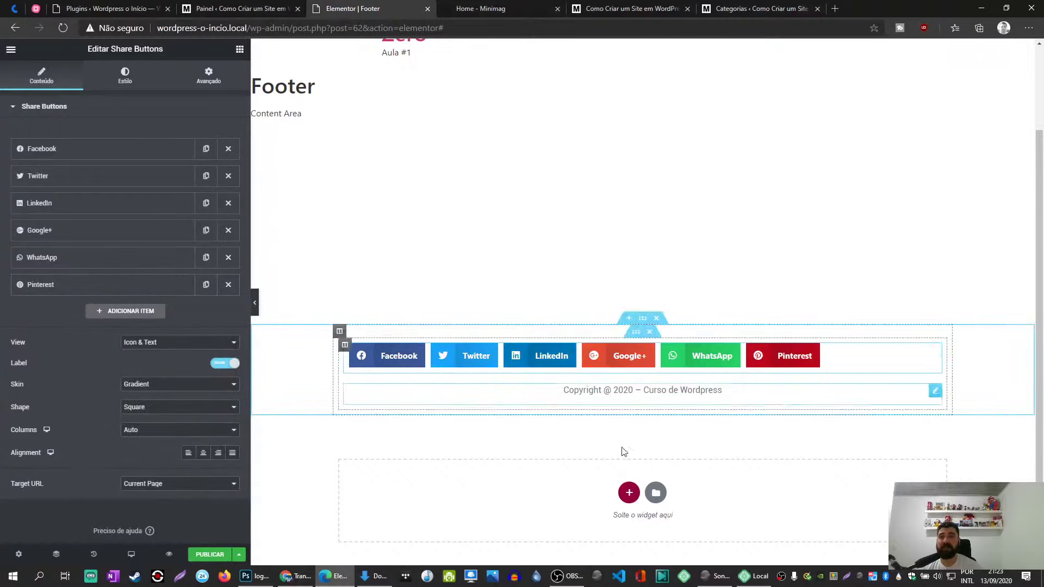
Search the widgets for "soci" and place an Ícones sociais widget between the share buttons and the copyright text.
{"action": "left_click", "coordinate": [239, 49]}
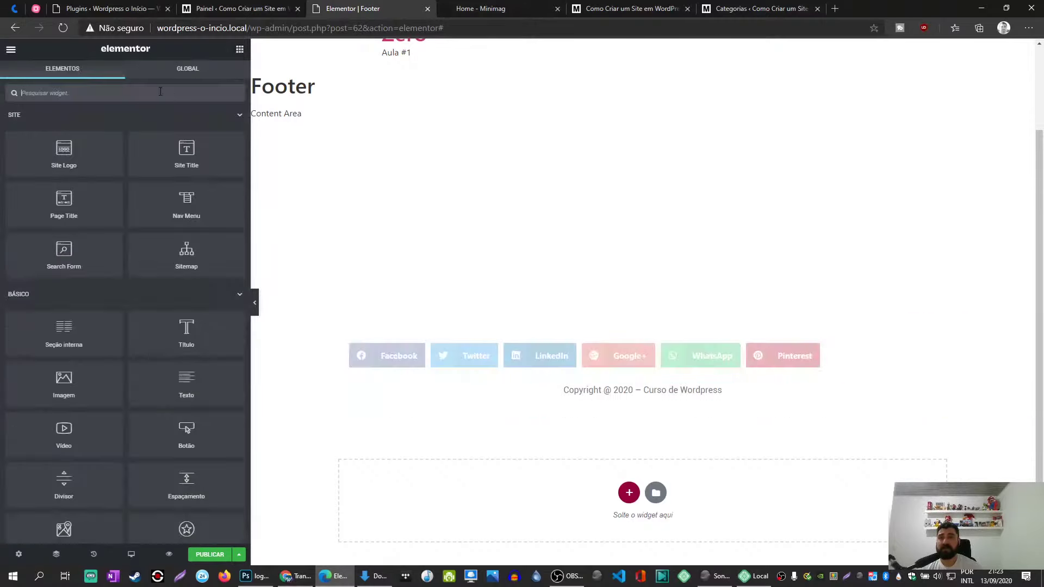
{"action": "type", "text": "soci"}
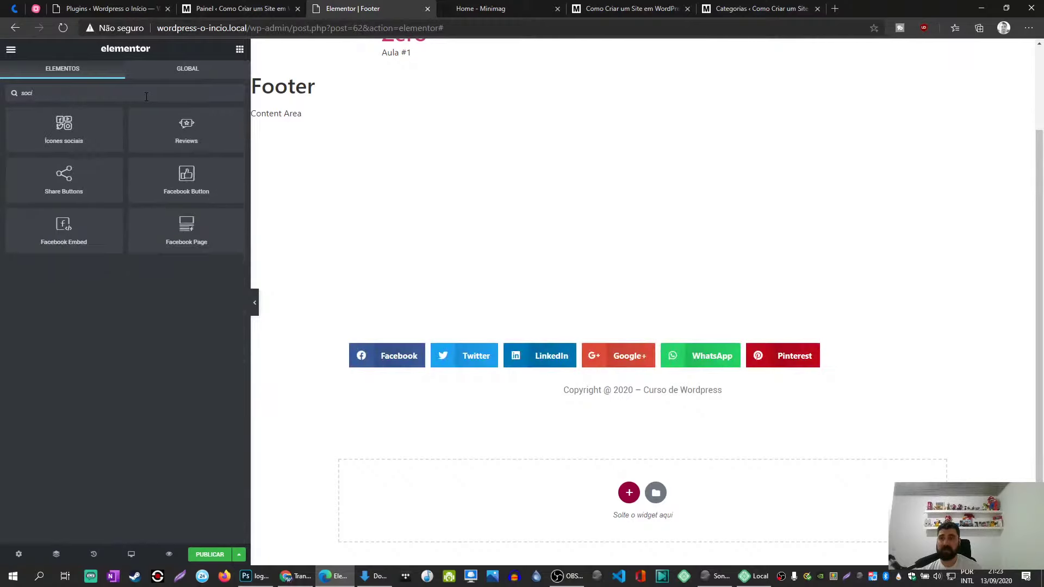
{"action": "left_click_drag", "start_coordinate": [66, 125], "coordinate": [614, 366]}
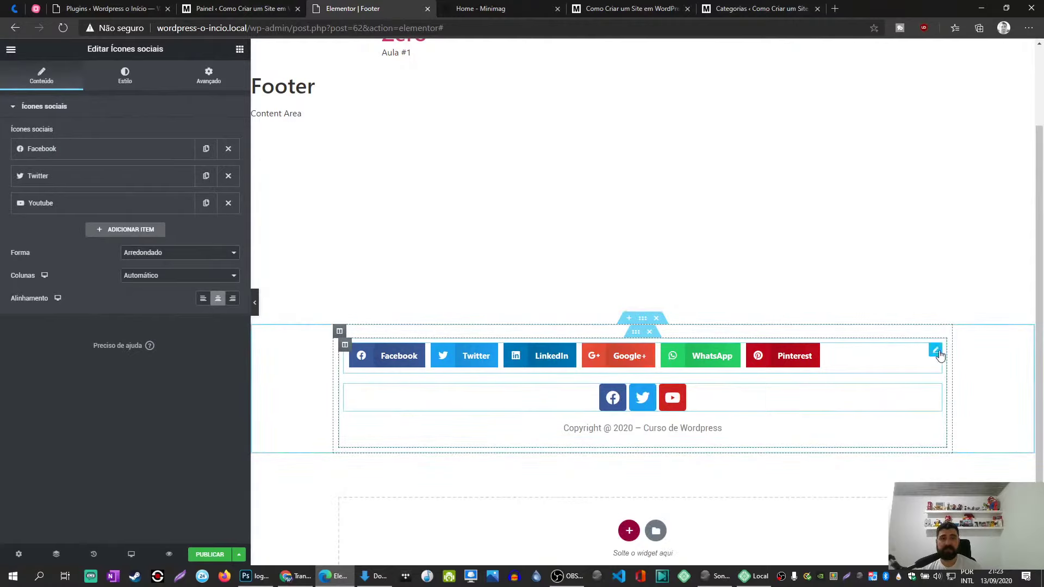
{"action": "left_click", "coordinate": [651, 333]}
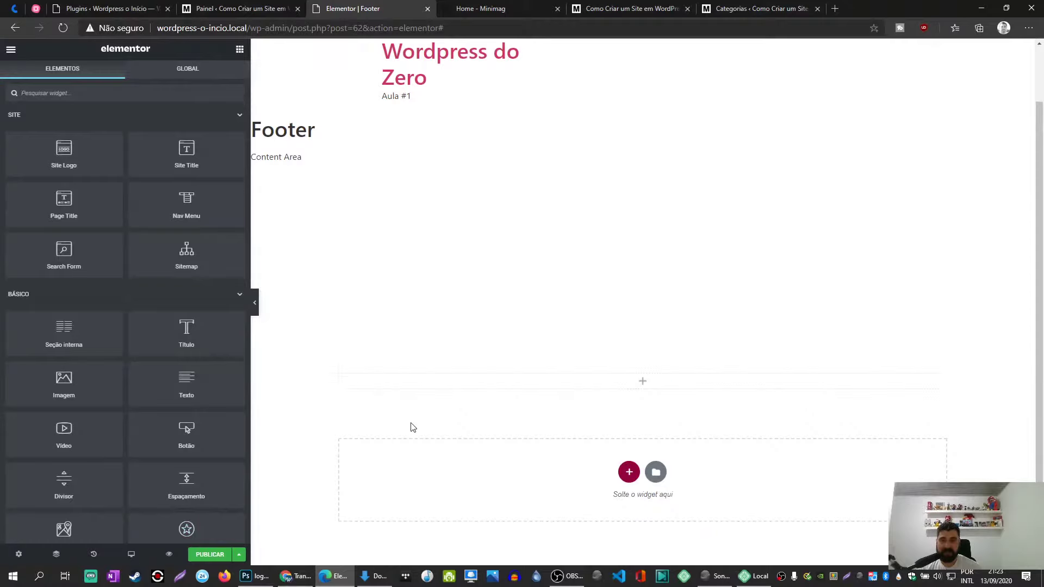
{"action": "left_click", "coordinate": [93, 556]}
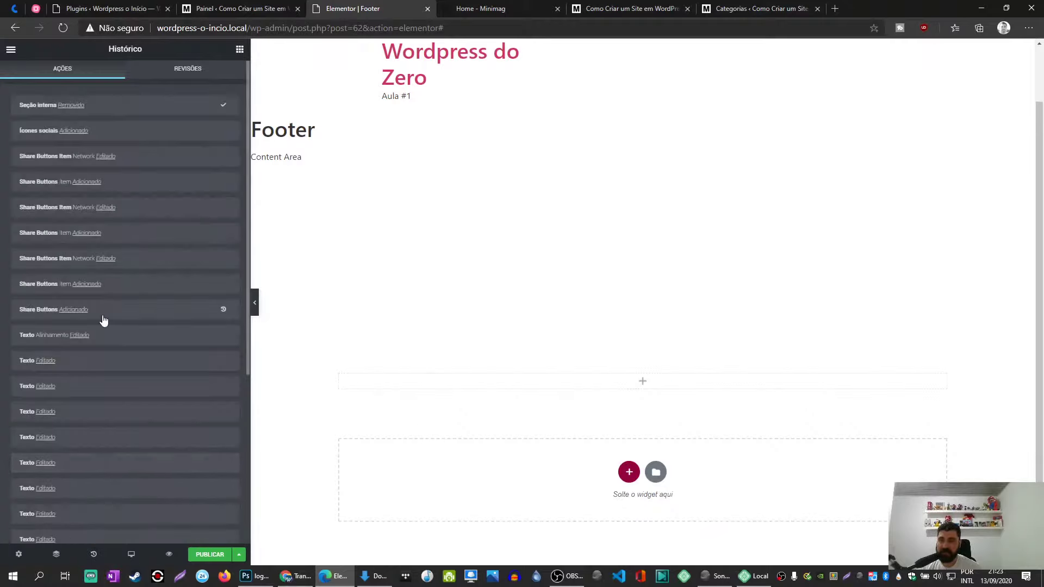
{"action": "left_click", "coordinate": [142, 134]}
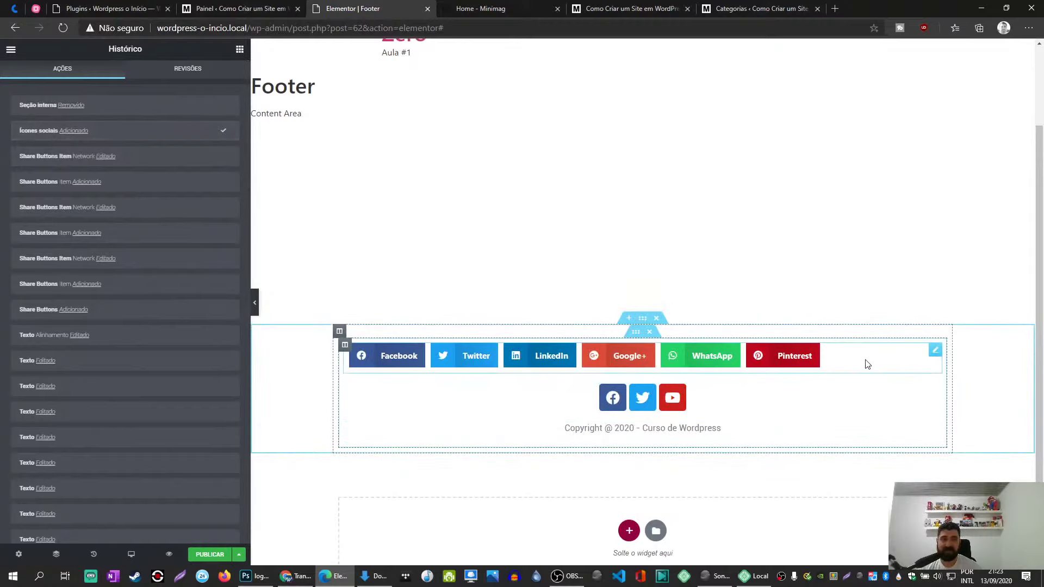
Delete the Share Buttons widget from the footer and open the social icons widget for editing.
{"action": "right_click", "coordinate": [934, 356]}
{"action": "left_click", "coordinate": [963, 488]}
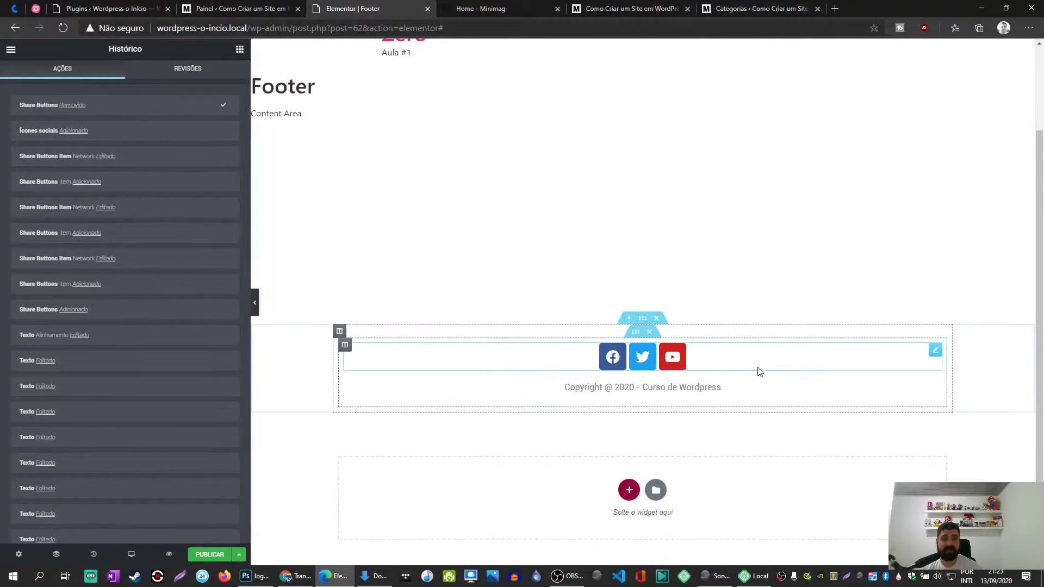
{"action": "left_click", "coordinate": [934, 349]}
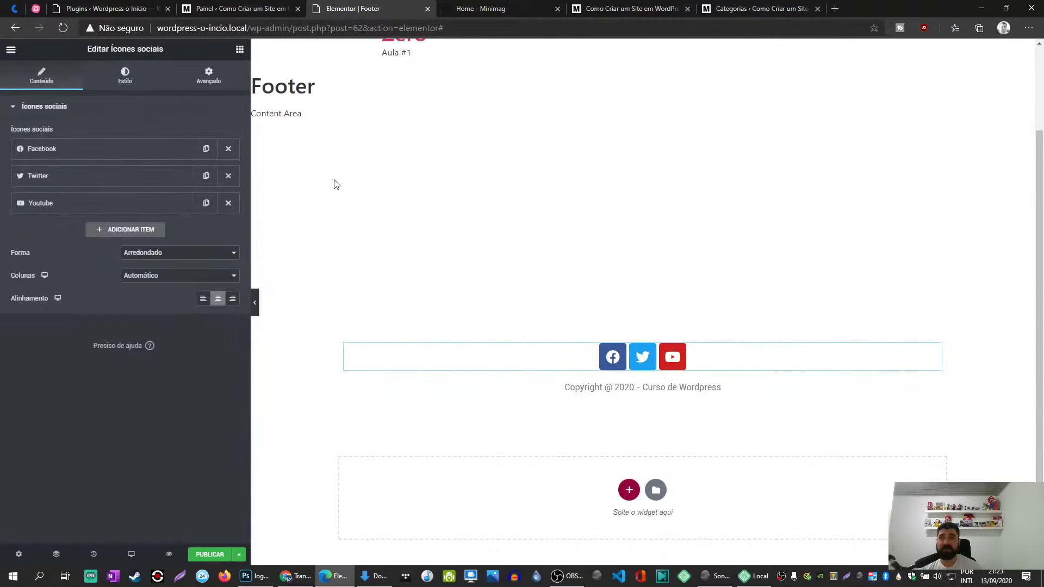
Check the Minimag demo's footer, add an Instagram icon to the social icons, and move it above Youtube.
{"action": "left_click", "coordinate": [479, 8]}
{"action": "left_click", "coordinate": [387, 7]}
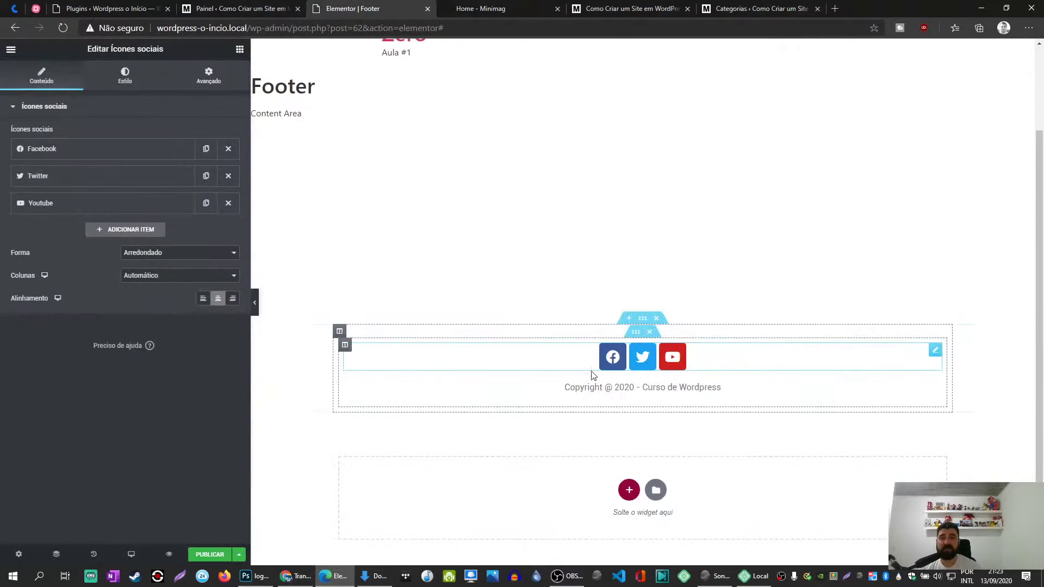
{"action": "left_click", "coordinate": [112, 230]}
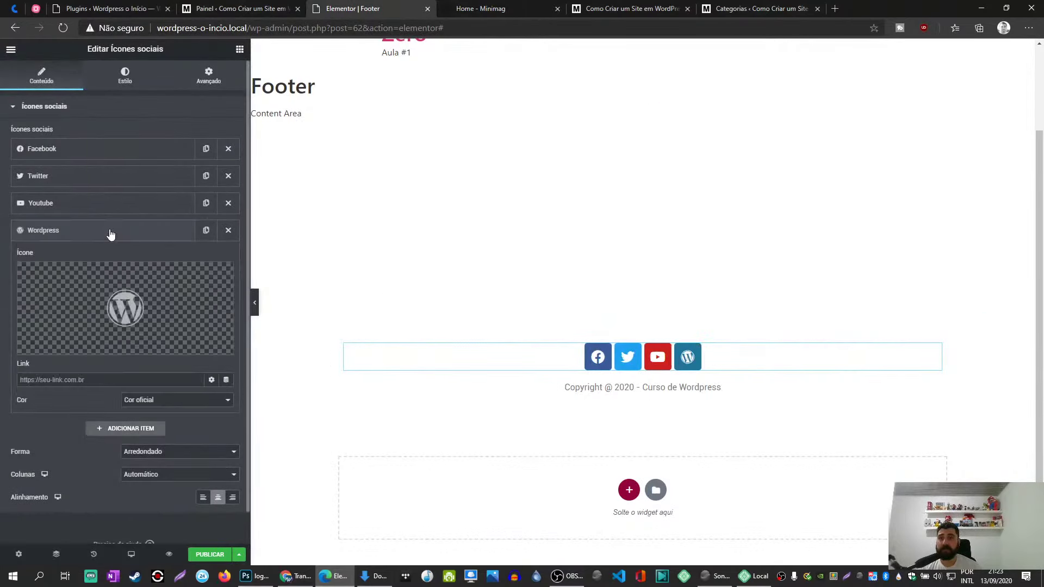
{"action": "left_click", "coordinate": [126, 342]}
{"action": "left_click", "coordinate": [507, 132]}
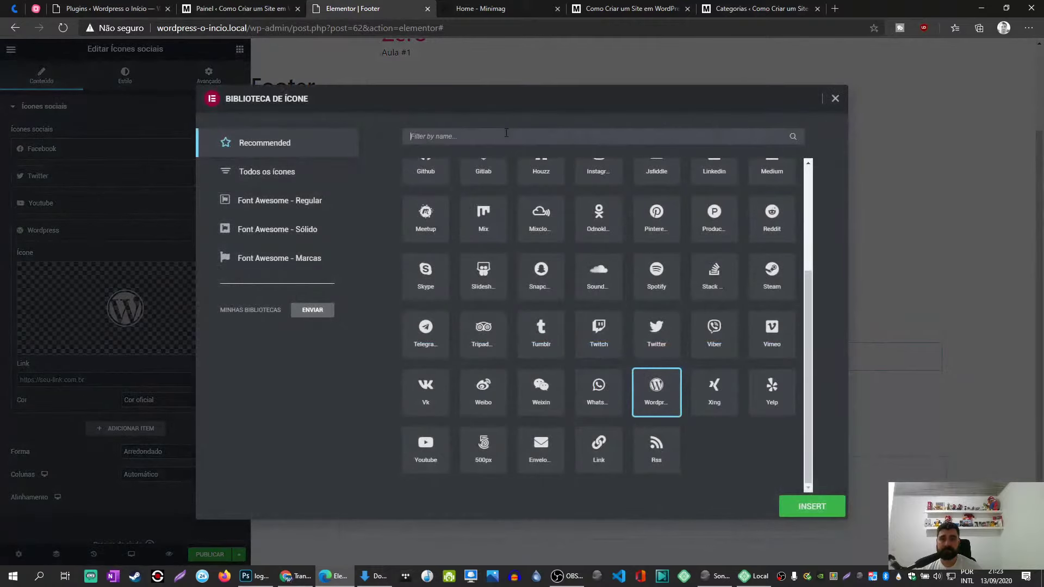
{"action": "type", "text": "ins"}
{"action": "left_click", "coordinate": [426, 205]}
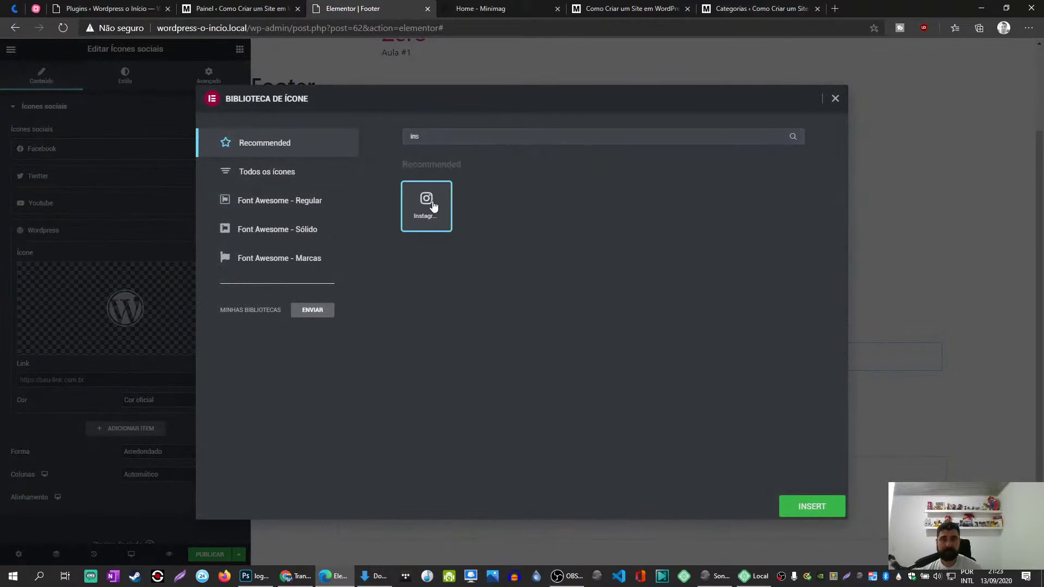
{"action": "left_click", "coordinate": [812, 506]}
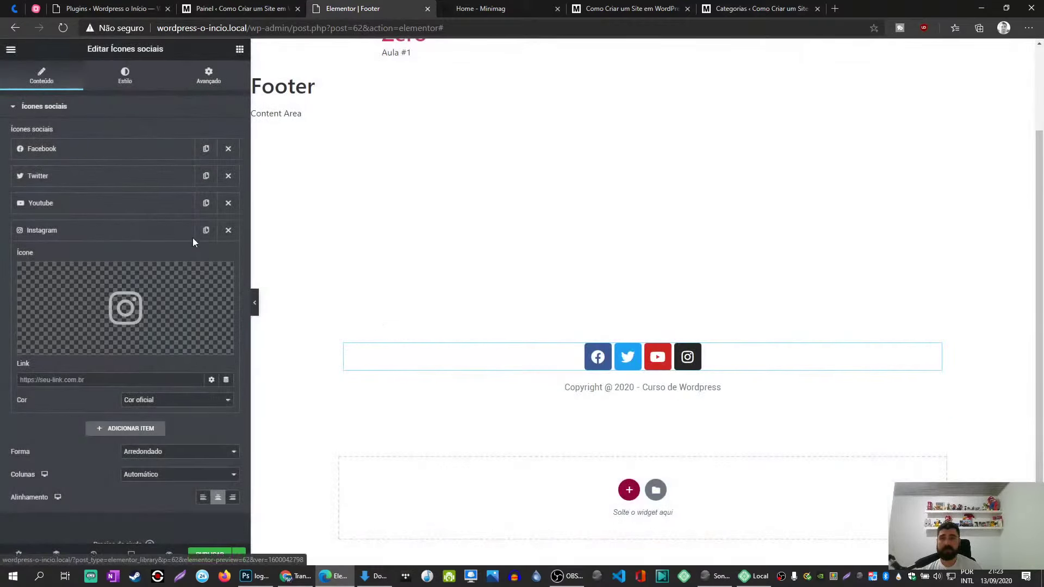
{"action": "left_click", "coordinate": [156, 232]}
{"action": "left_click_drag", "start_coordinate": [104, 221], "coordinate": [103, 239]}
Check the Minimag demo's social links, add a fifth social icon item, and search the icon library for Google Plus.
{"action": "left_click", "coordinate": [478, 8]}
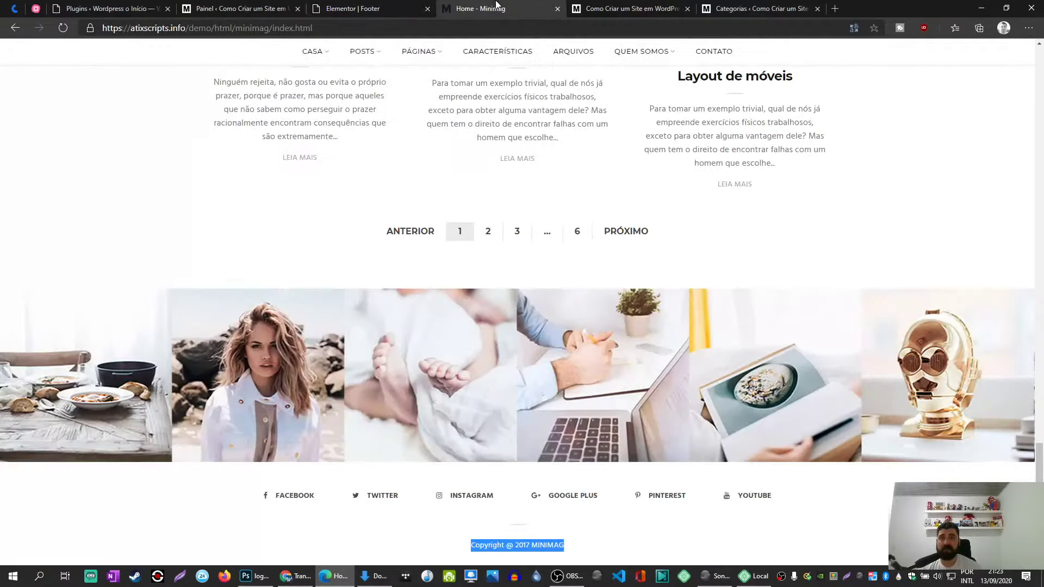
{"action": "left_click", "coordinate": [390, 8]}
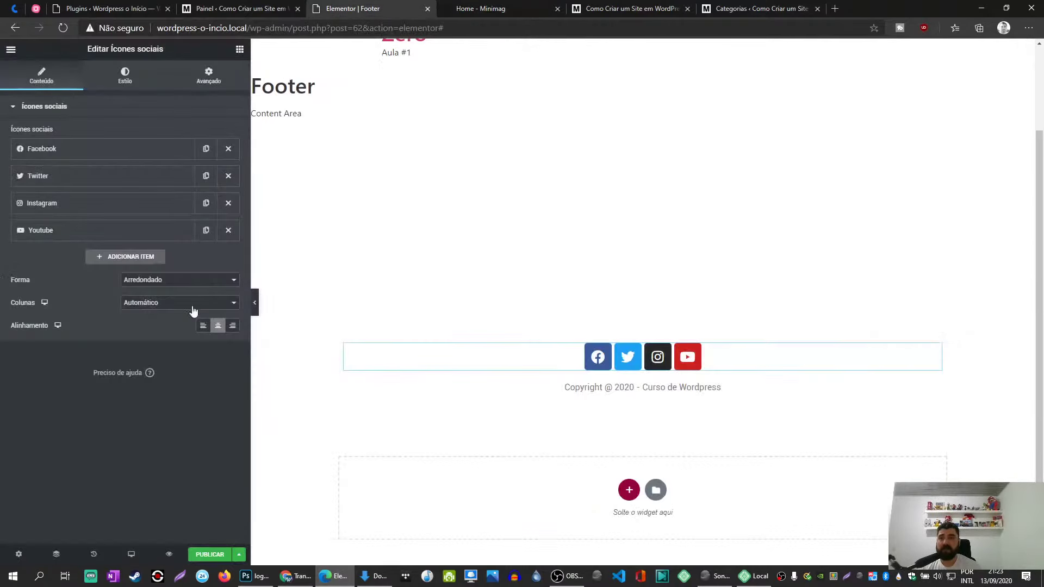
{"action": "left_click", "coordinate": [126, 256]}
{"action": "left_click", "coordinate": [126, 334]}
{"action": "left_click", "coordinate": [458, 139]}
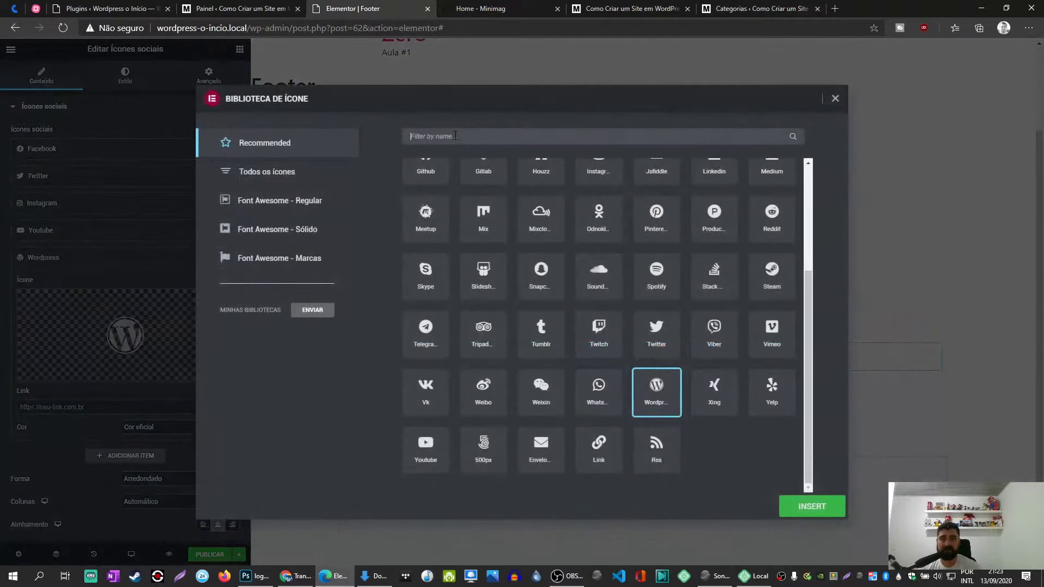
{"action": "type", "text": "pl"}
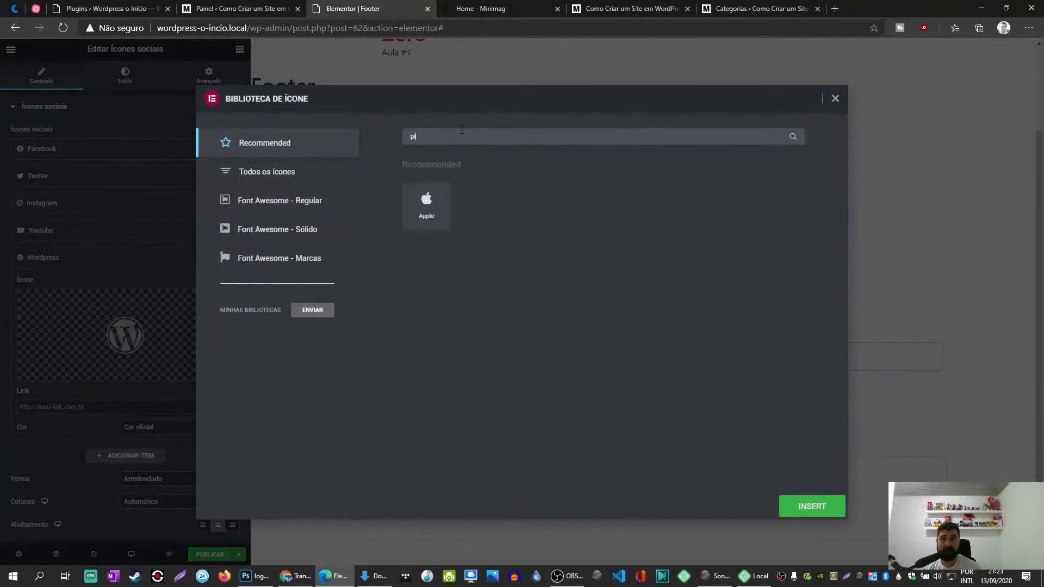
{"action": "key", "text": "BackSpace"}
{"action": "key", "text": "BackSpace"}
{"action": "type", "text": "gp"}
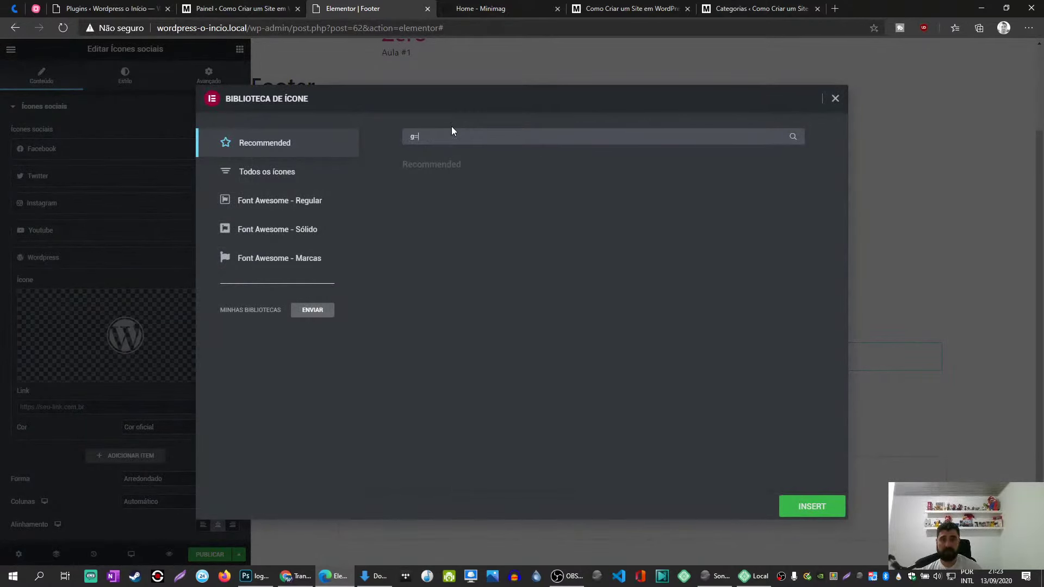
{"action": "key", "text": "BackSpace"}
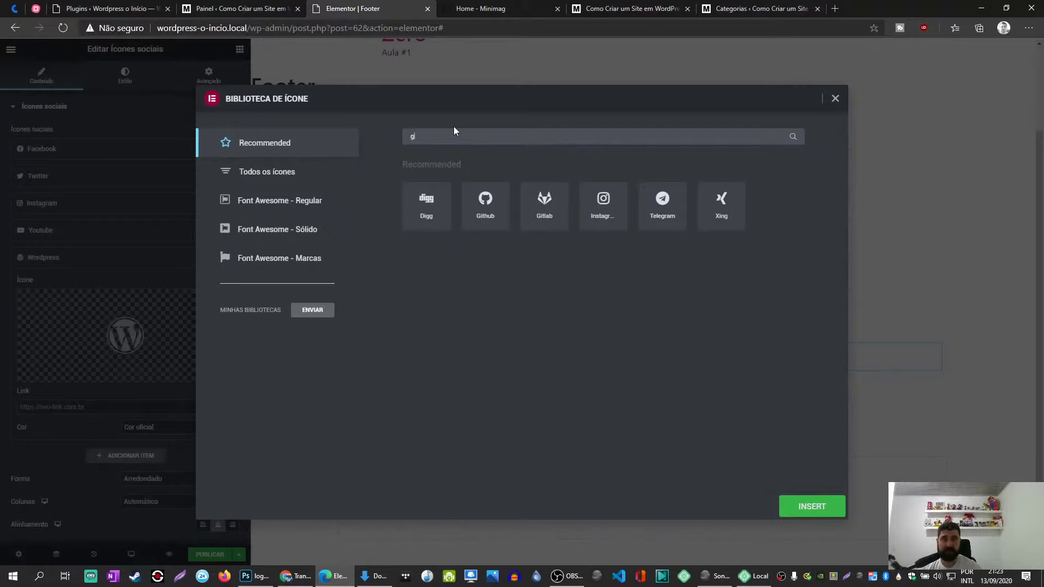
{"action": "type", "text": "o"}
{"action": "key", "text": "BackSpace"}
{"action": "key", "text": "BackSpace"}
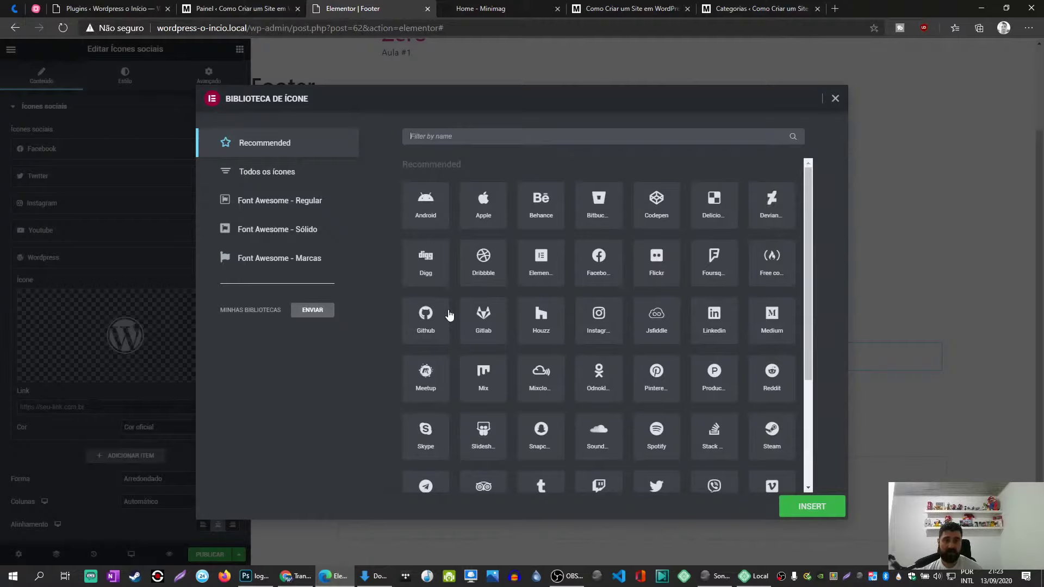
Look through the recommended icons and close the library with the WordPress icon kept for the fifth item.
{"action": "scroll", "coordinate": [530, 335], "scroll_direction": "down", "scroll_amount": 2}
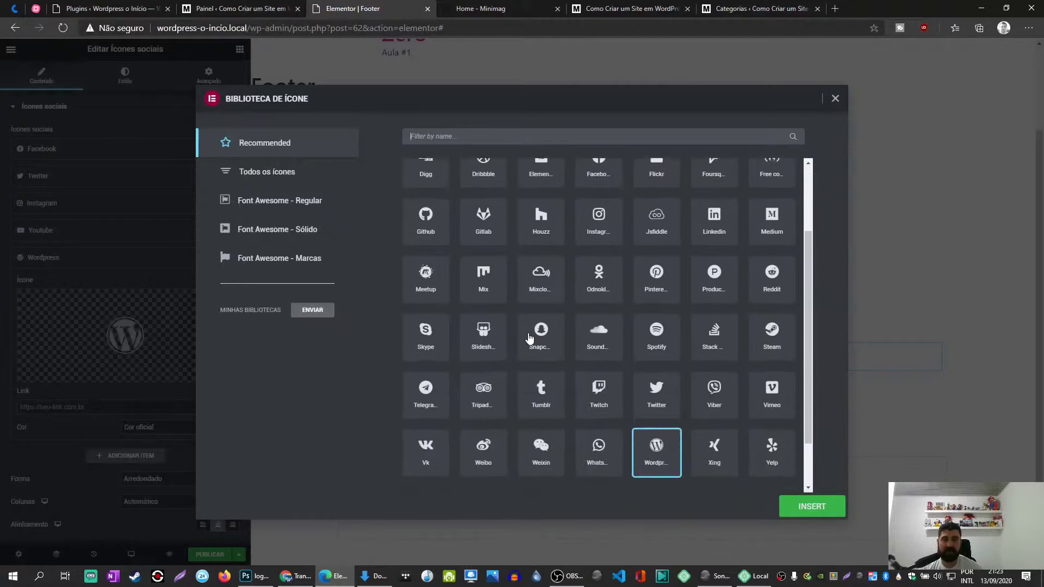
{"action": "scroll", "coordinate": [530, 338], "scroll_direction": "down", "scroll_amount": 1}
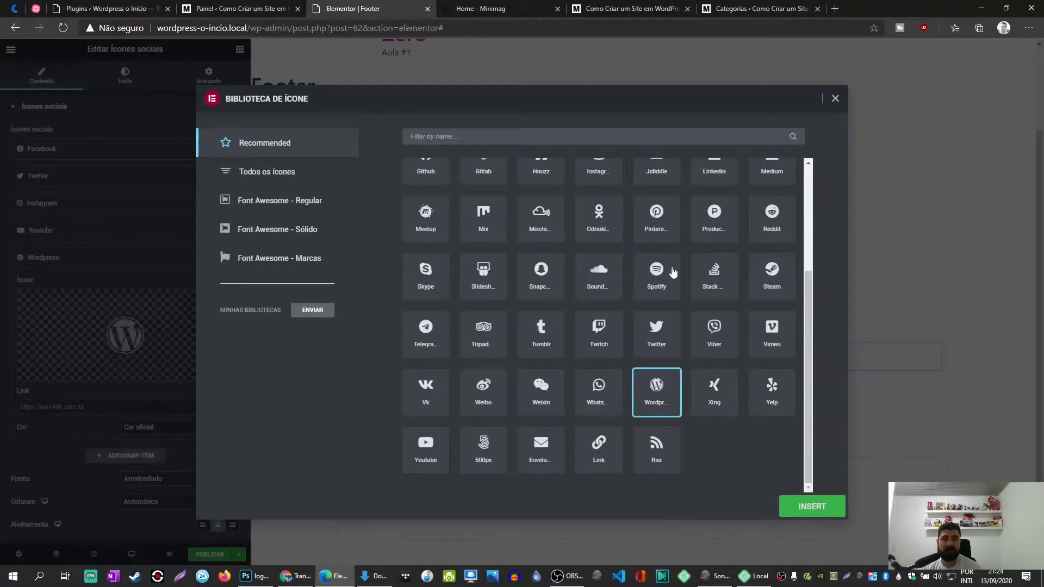
{"action": "scroll", "coordinate": [674, 270], "scroll_direction": "up", "scroll_amount": 3}
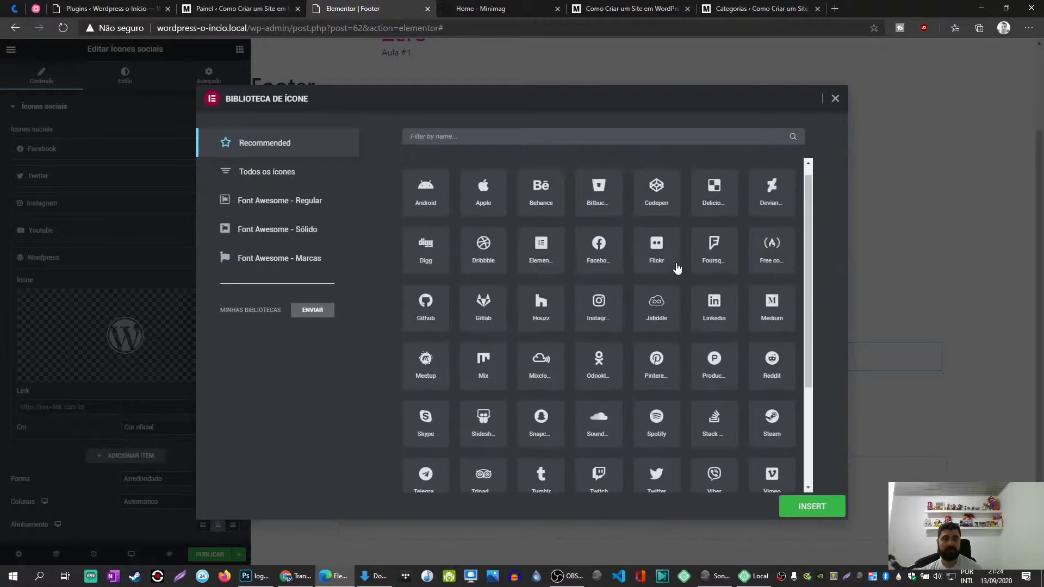
{"action": "left_click", "coordinate": [475, 192]}
{"action": "left_click", "coordinate": [804, 508]}
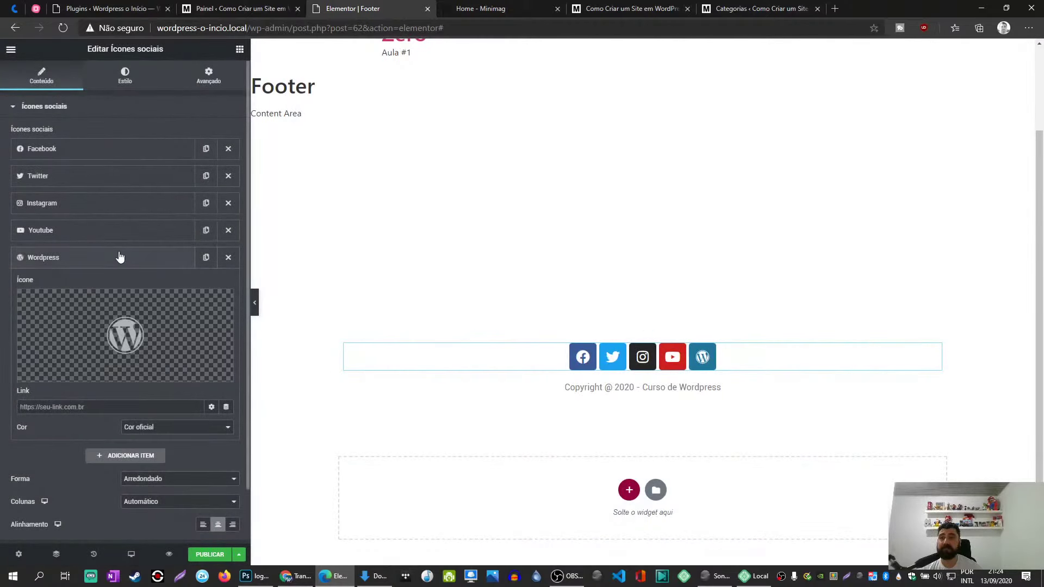
{"action": "left_click", "coordinate": [119, 258]}
Check the Minimag demo's footer links and change the fifth social item's icon to Pinterest, searching the library for "pi".
{"action": "left_click", "coordinate": [471, 11]}
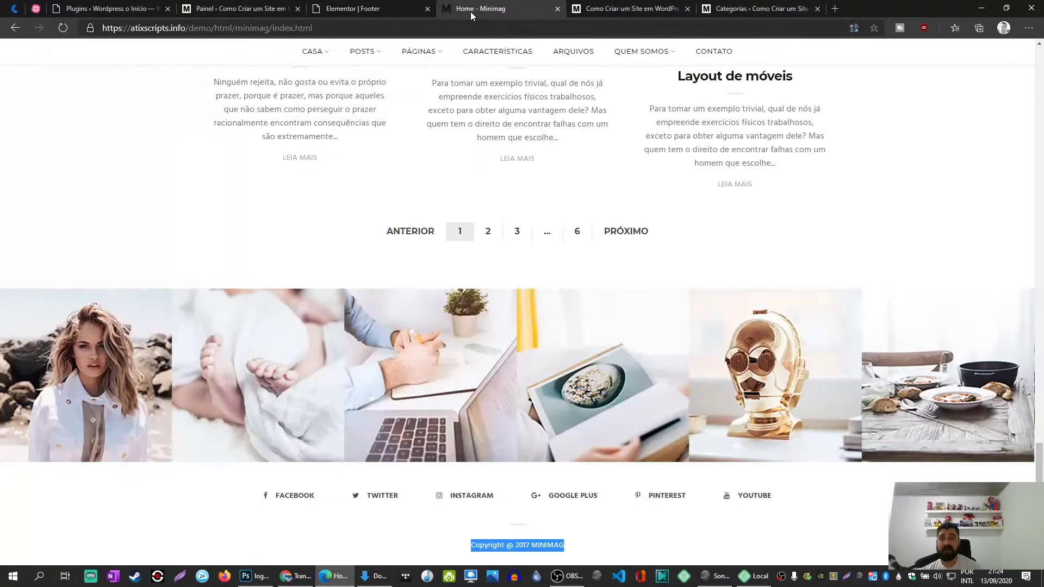
{"action": "left_click", "coordinate": [357, 8]}
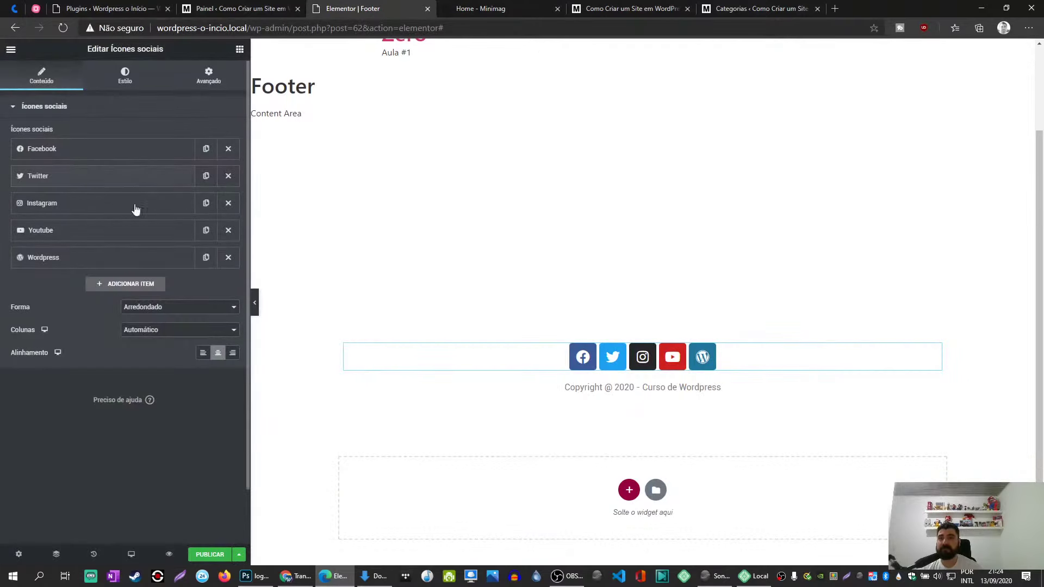
{"action": "left_click", "coordinate": [108, 260]}
{"action": "left_click", "coordinate": [126, 358]}
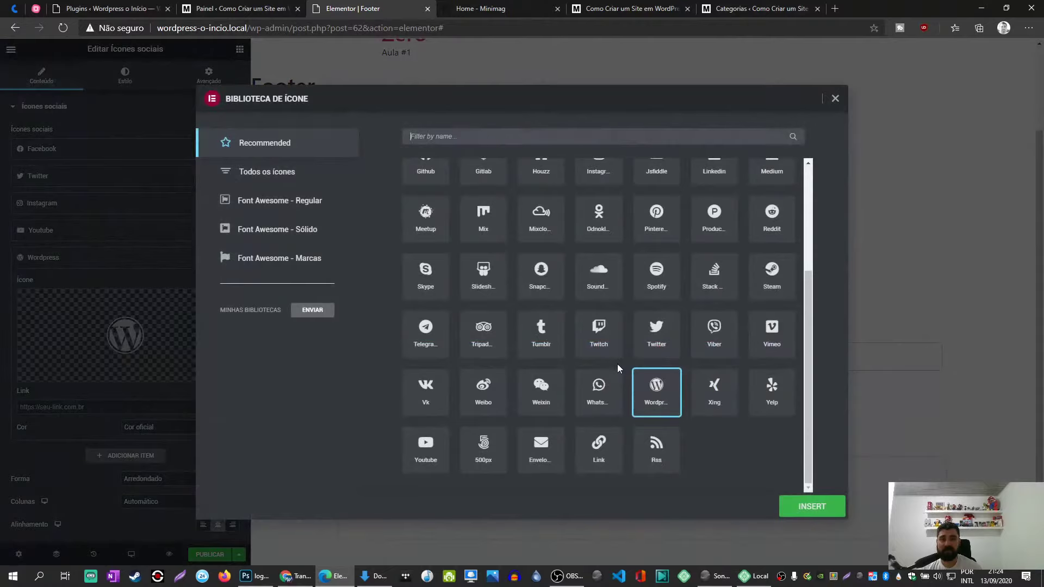
{"action": "left_click", "coordinate": [521, 136]}
{"action": "type", "text": "pi"}
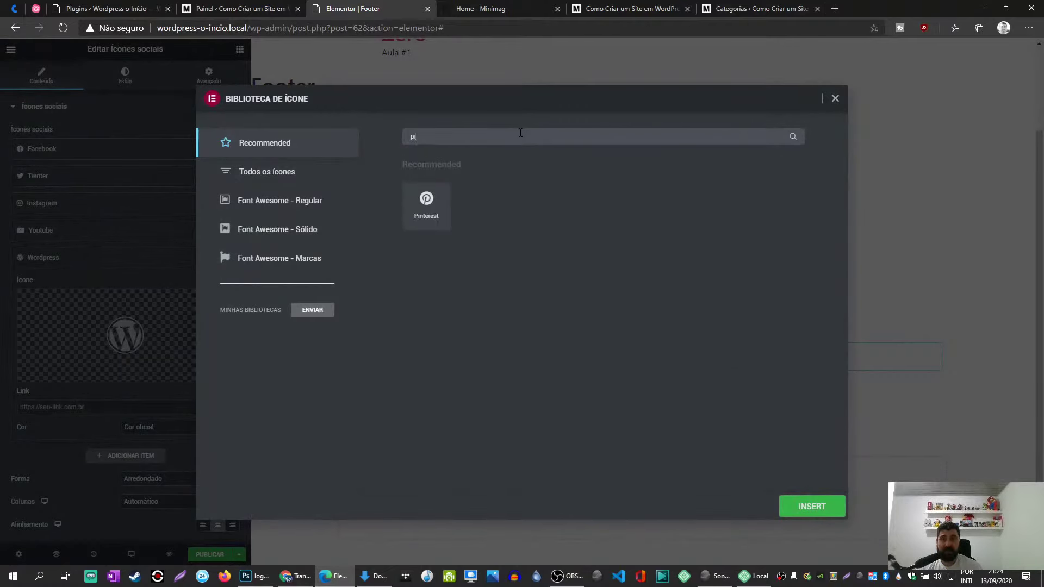
{"action": "left_click", "coordinate": [426, 203]}
{"action": "left_click", "coordinate": [811, 506]}
{"action": "left_click", "coordinate": [76, 260]}
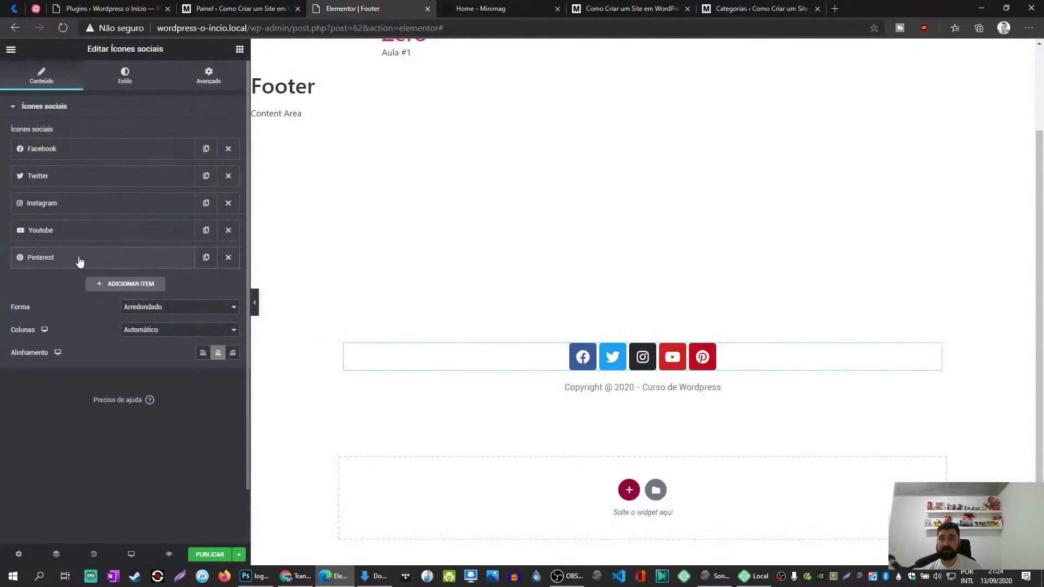
Check the link order in the Minimag demo's footer and move the Pinterest item above Youtube.
{"action": "left_click", "coordinate": [489, 8]}
{"action": "left_click", "coordinate": [370, 5]}
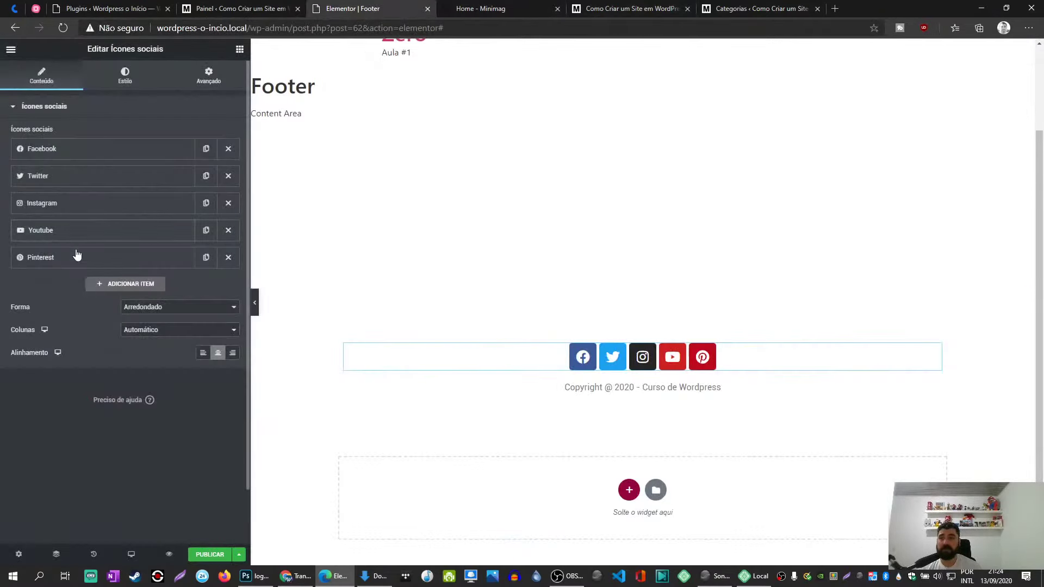
{"action": "left_click_drag", "start_coordinate": [77, 256], "coordinate": [75, 234]}
Add a sixth social item with the WordPress icon and move it between Instagram and Pinterest.
{"action": "left_click", "coordinate": [115, 284]}
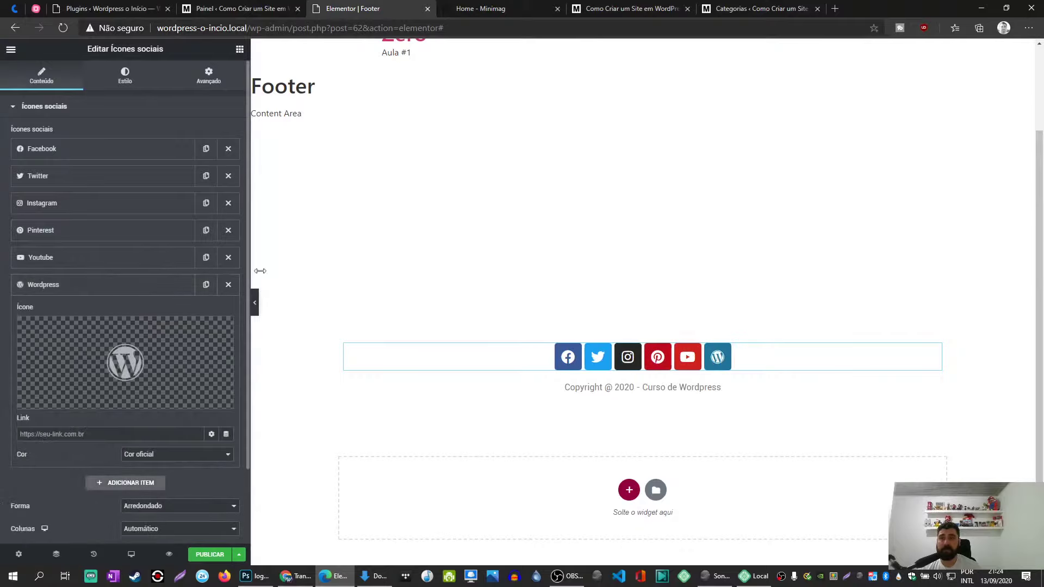
{"action": "left_click", "coordinate": [100, 342]}
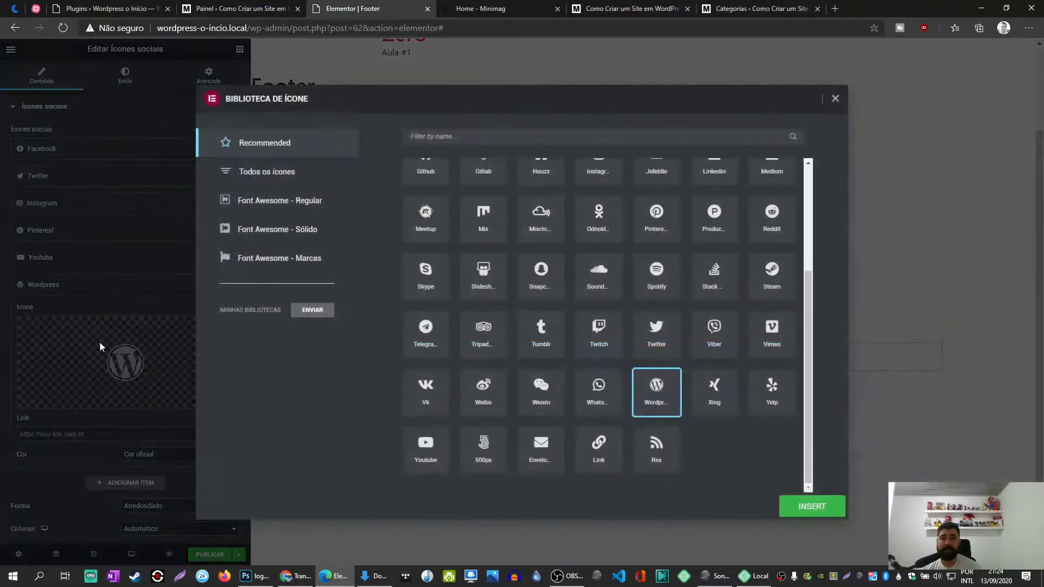
{"action": "left_click", "coordinate": [795, 509]}
{"action": "left_click", "coordinate": [47, 285]}
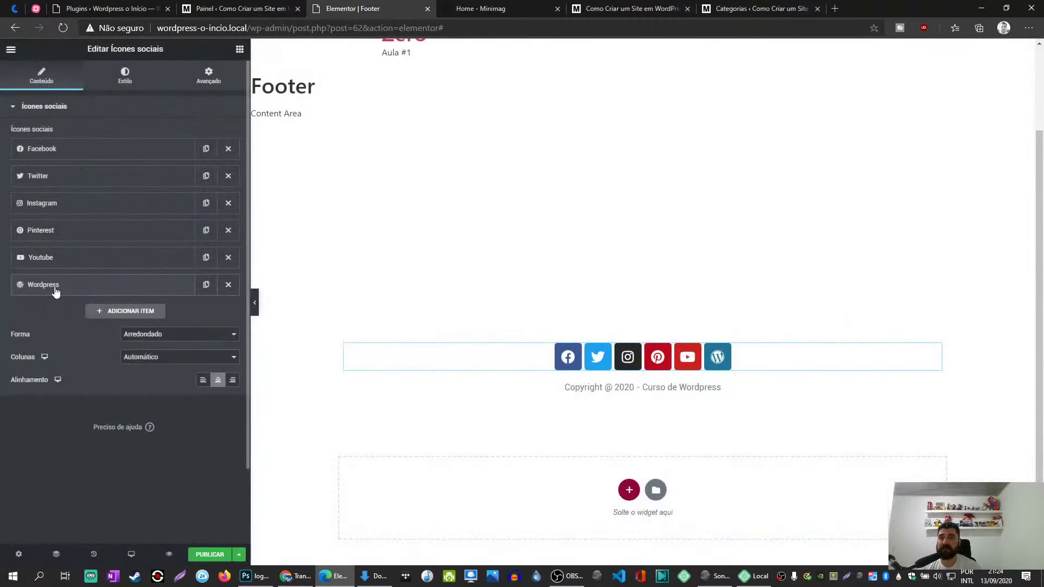
{"action": "left_click_drag", "start_coordinate": [54, 288], "coordinate": [60, 235]}
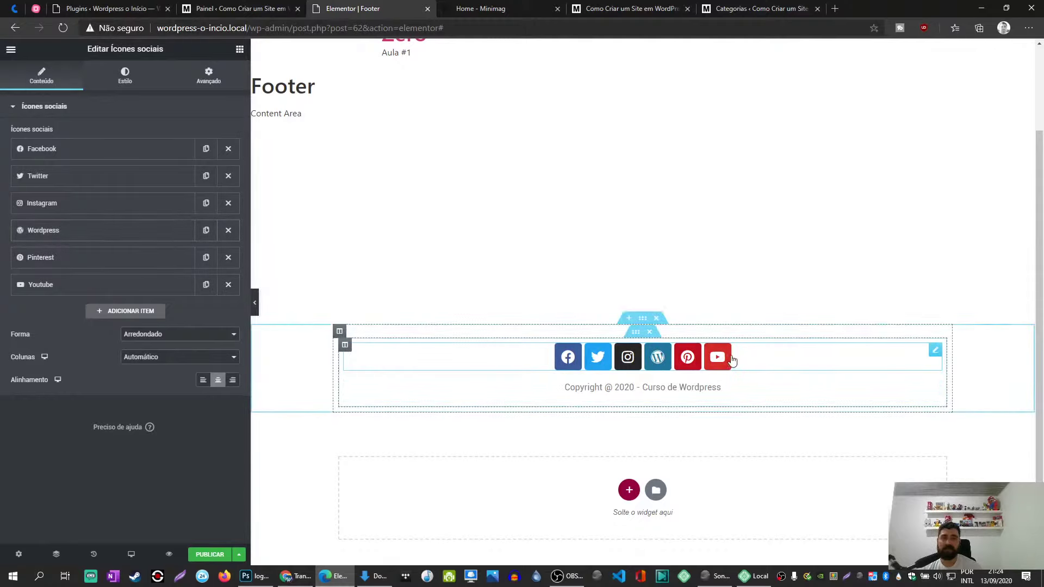
Set the shape of the social icons to Quadrado.
{"action": "left_click", "coordinate": [178, 334]}
{"action": "left_click", "coordinate": [152, 355]}
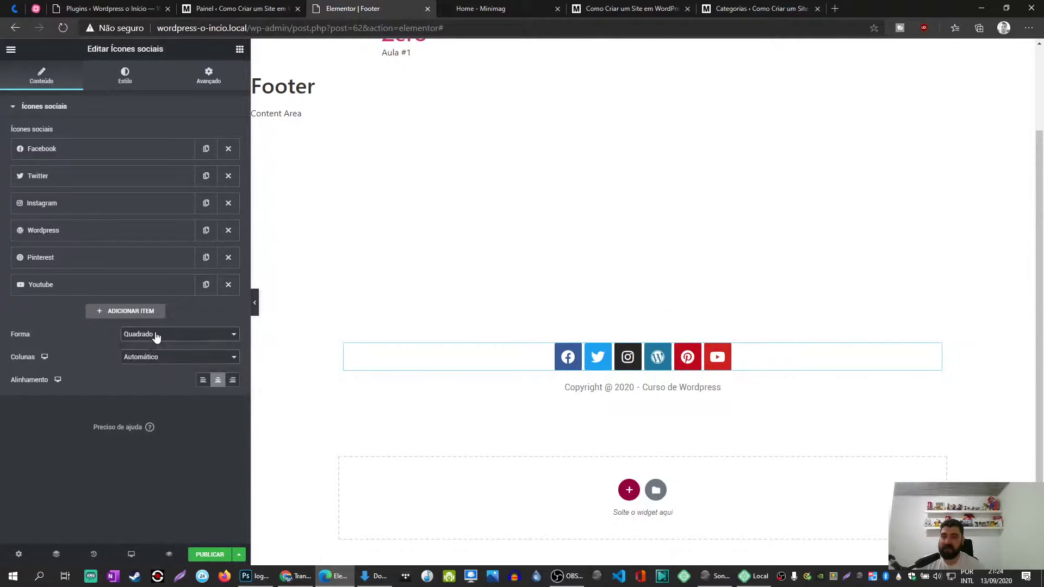
Set the shape of the social icons to Círculo.
{"action": "left_click", "coordinate": [156, 334]}
{"action": "left_click", "coordinate": [142, 364]}
{"action": "left_click", "coordinate": [151, 334]}
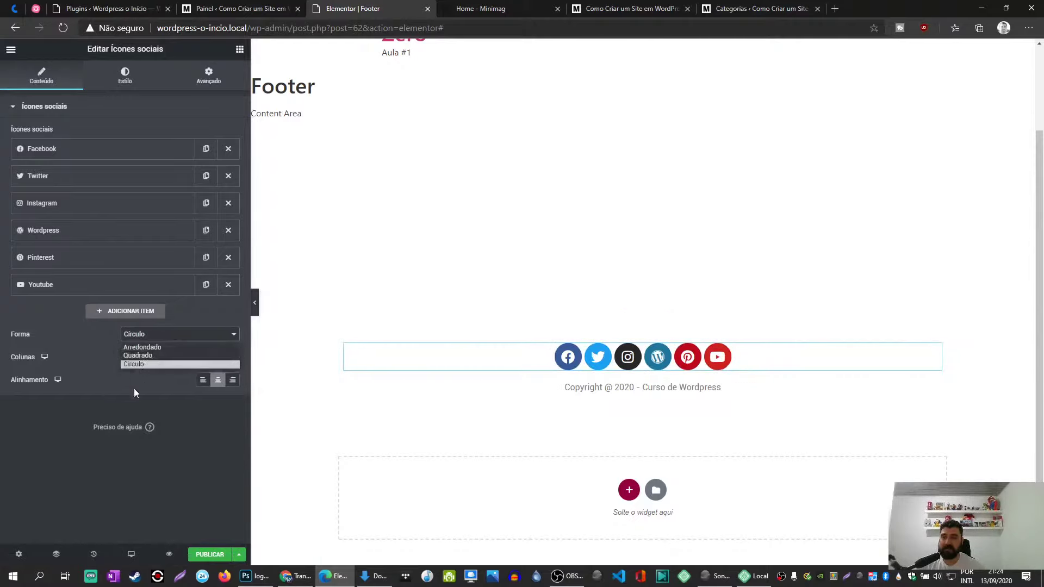
{"action": "left_click", "coordinate": [145, 364]}
{"action": "left_click", "coordinate": [146, 364]}
{"action": "left_click", "coordinate": [139, 366]}
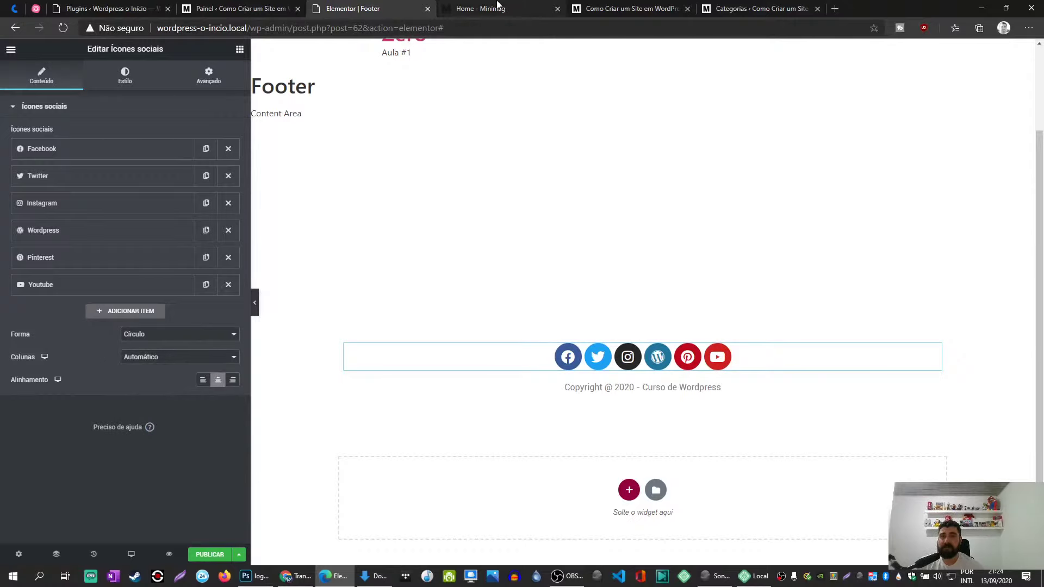
Add a Divisor widget between the social icons and the copyright text, centre it and set its width to 4.
{"action": "left_click", "coordinate": [480, 9]}
{"action": "left_click", "coordinate": [370, 4]}
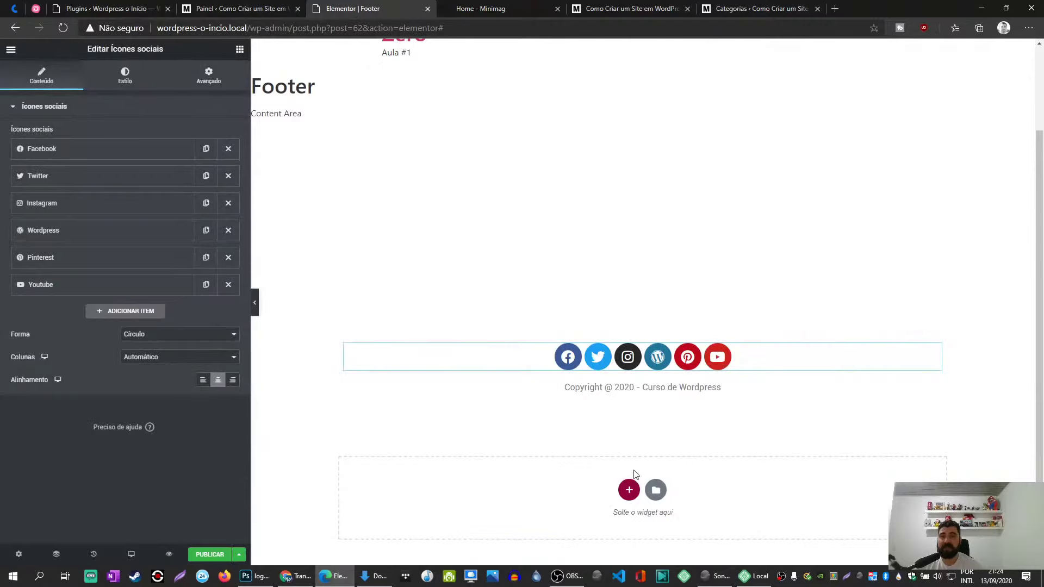
{"action": "left_click", "coordinate": [239, 49]}
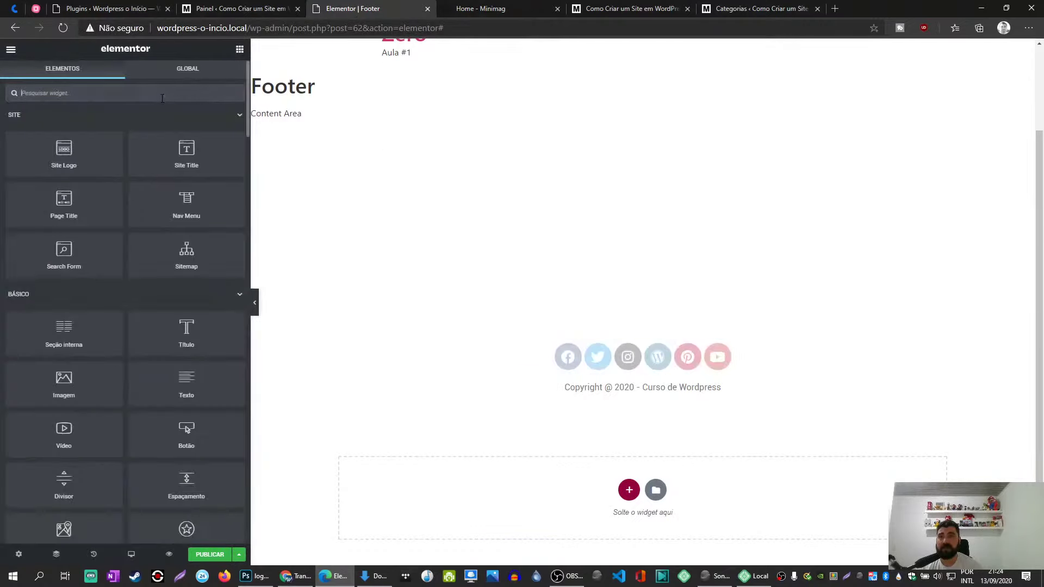
{"action": "left_click", "coordinate": [161, 92]}
{"action": "type", "text": "divi"}
{"action": "left_click_drag", "start_coordinate": [103, 124], "coordinate": [657, 379]}
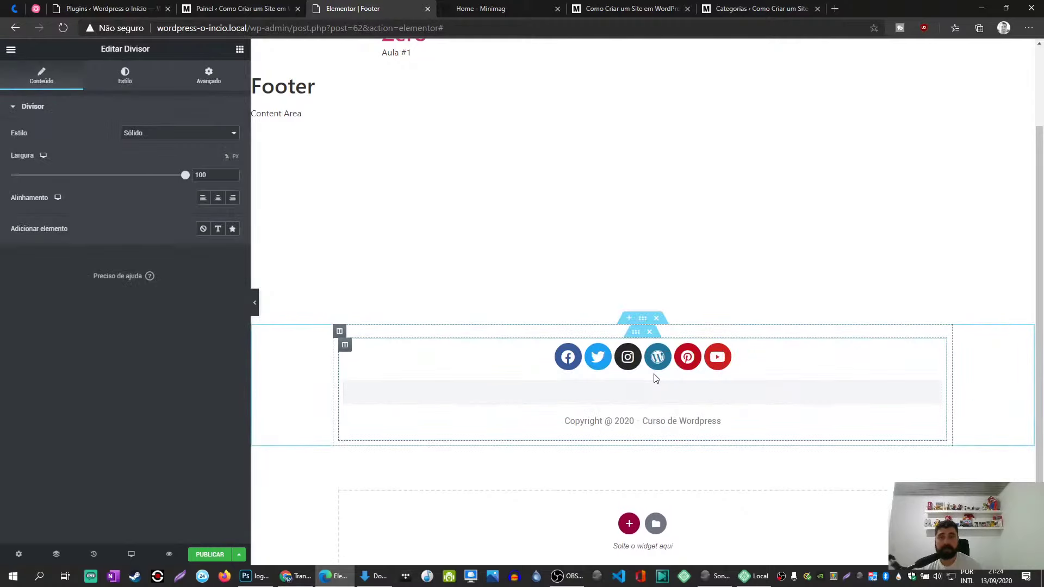
{"action": "left_click", "coordinate": [218, 200]}
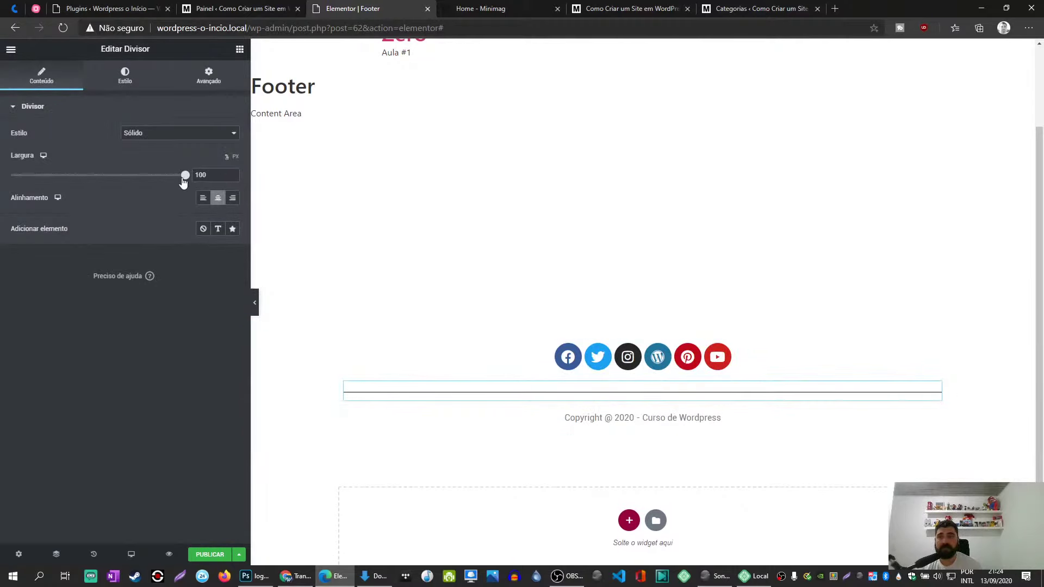
{"action": "left_click_drag", "start_coordinate": [186, 174], "coordinate": [26, 173]}
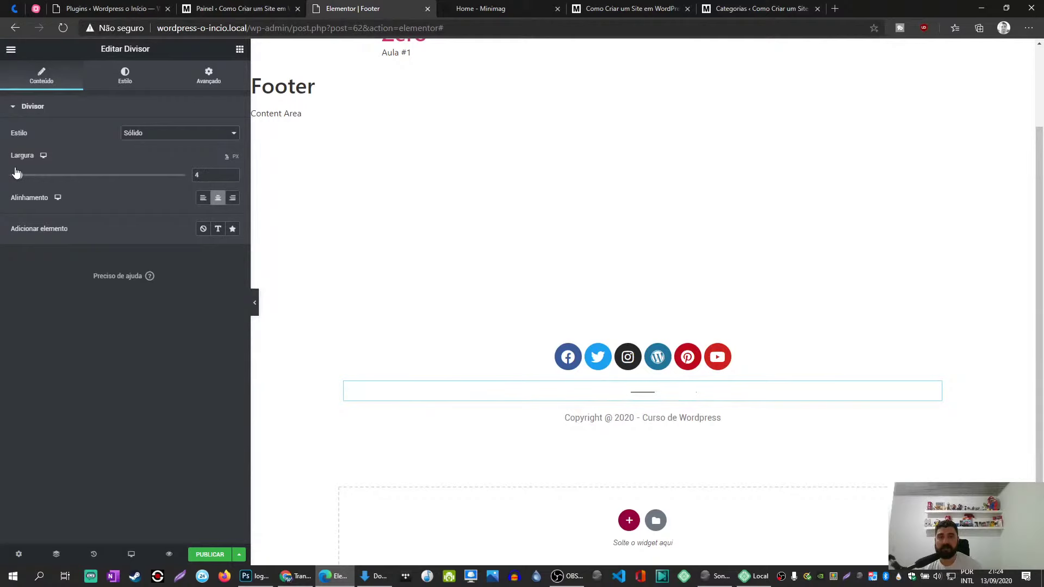
Sample the colour of the short divider line in the Minimag demo's footer with the developer tools and copy its hex value.
{"action": "left_click", "coordinate": [481, 8]}
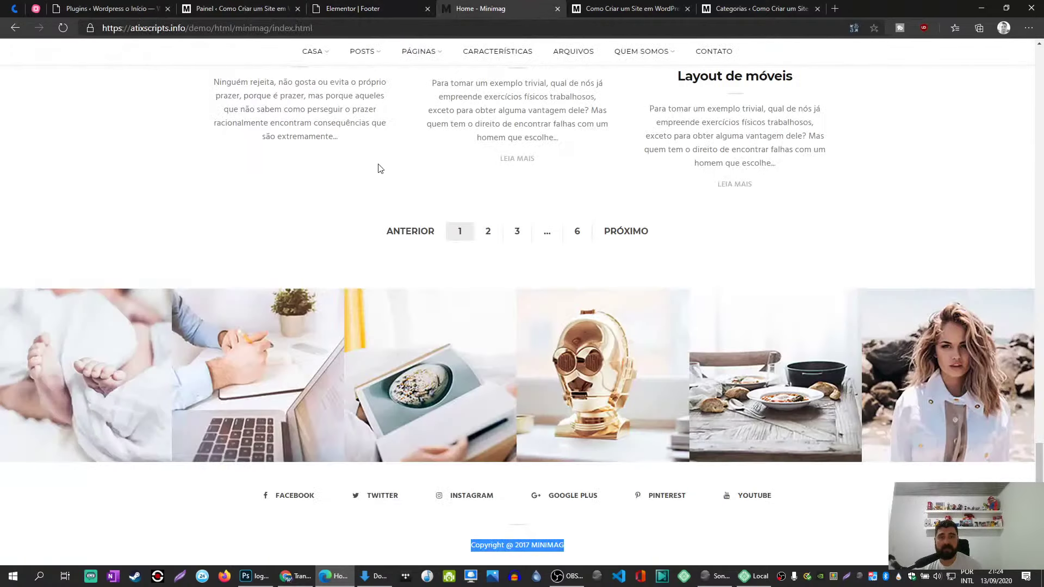
{"action": "left_click", "coordinate": [775, 224]}
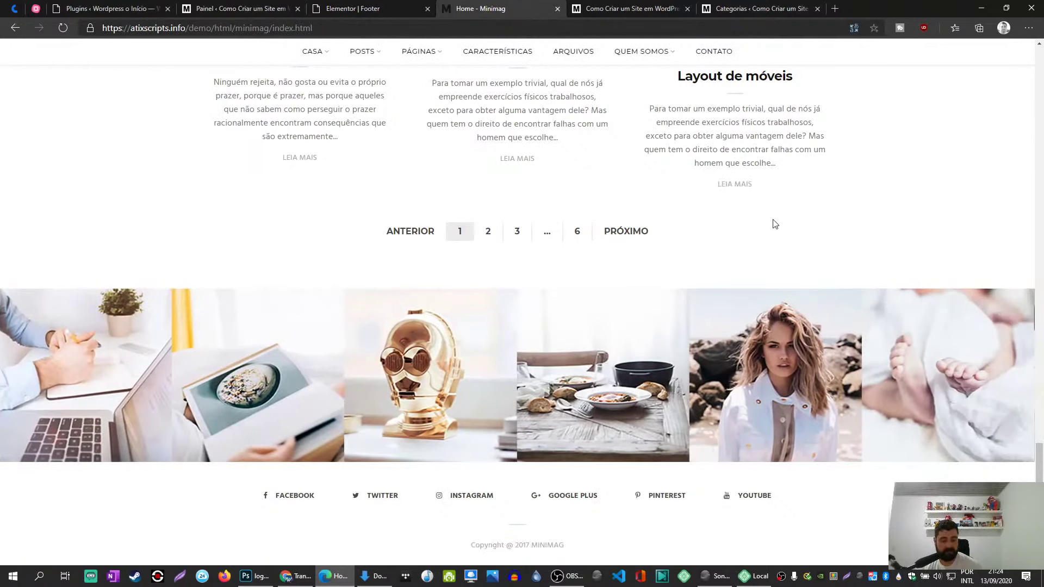
{"action": "key", "text": "F12"}
{"action": "scroll", "coordinate": [746, 234], "scroll_direction": "down", "scroll_amount": 4}
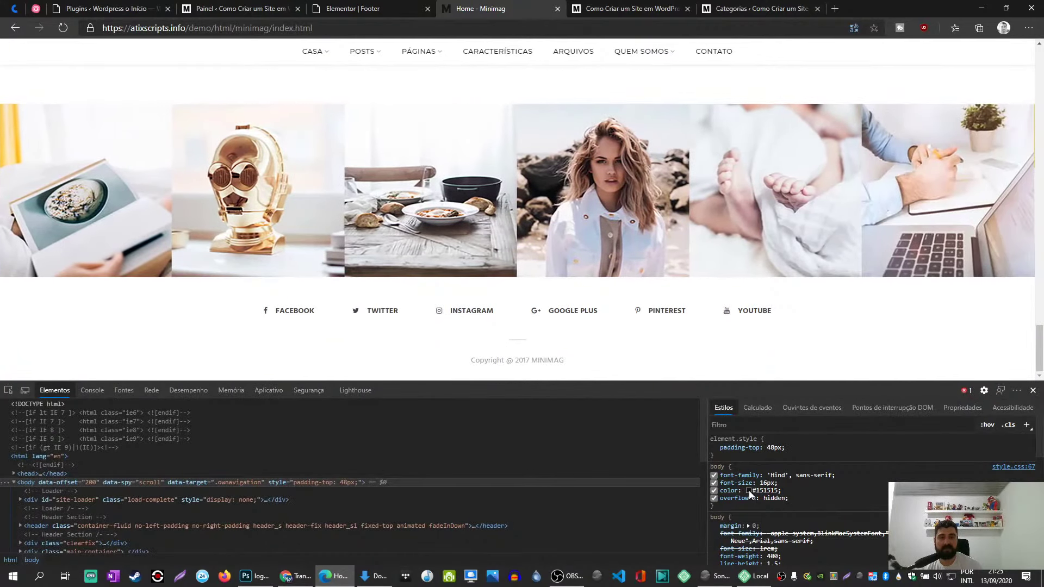
{"action": "left_click", "coordinate": [749, 490]}
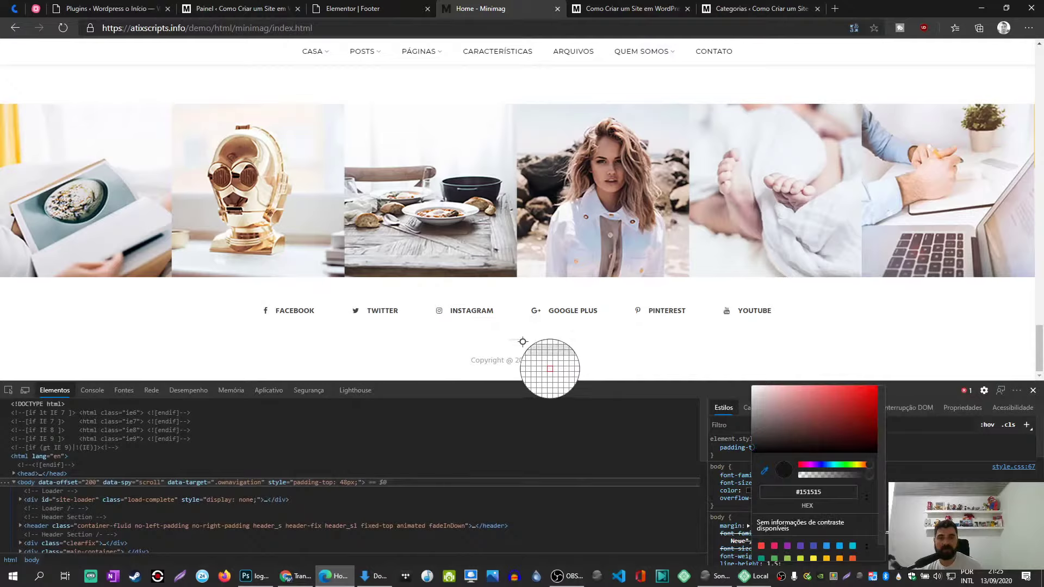
{"action": "left_click", "coordinate": [546, 366]}
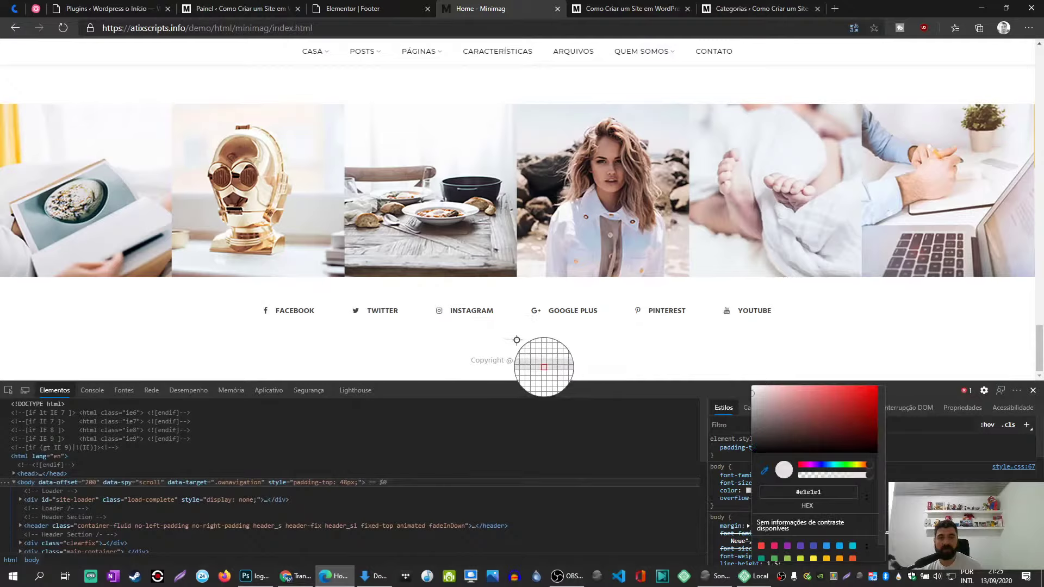
{"action": "left_click", "coordinate": [918, 461]}
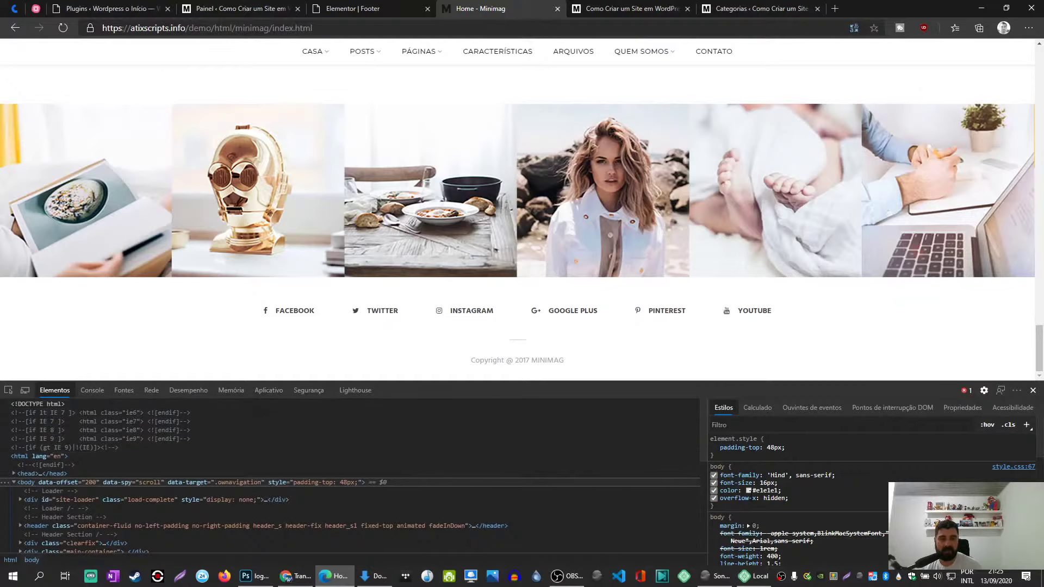
{"action": "left_click", "coordinate": [749, 491]}
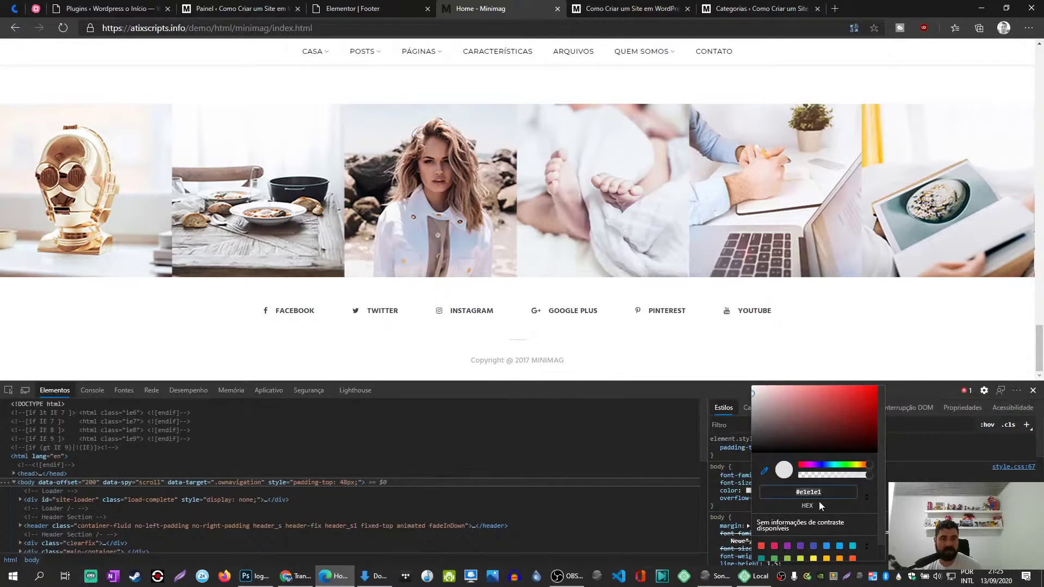
{"action": "left_click", "coordinate": [1033, 390]}
{"action": "left_click", "coordinate": [1033, 390]}
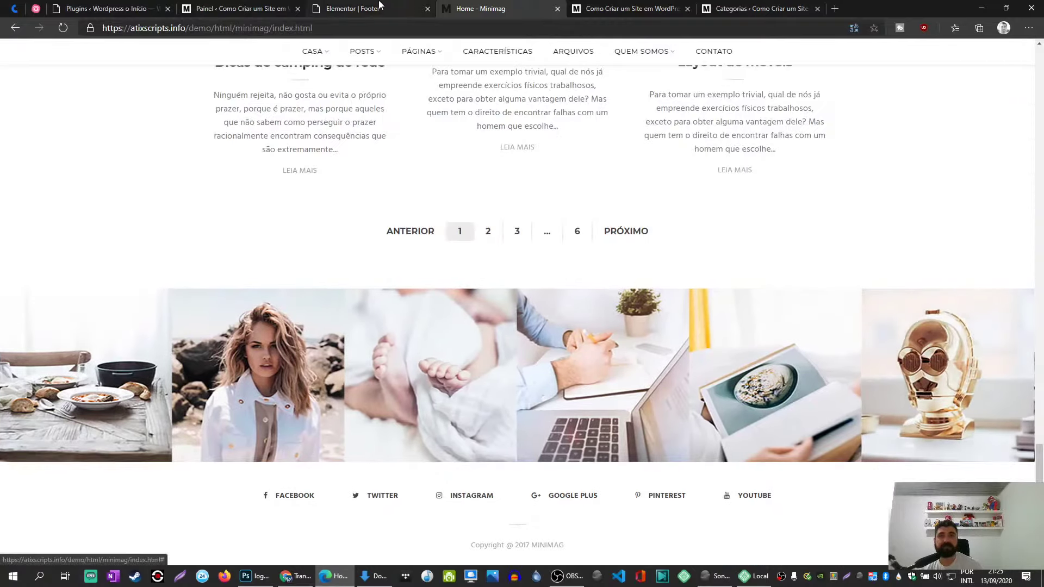
Set the footer divider's colour to the copied #e1e1e1.
{"action": "left_click", "coordinate": [377, 6]}
{"action": "left_click", "coordinate": [125, 79]}
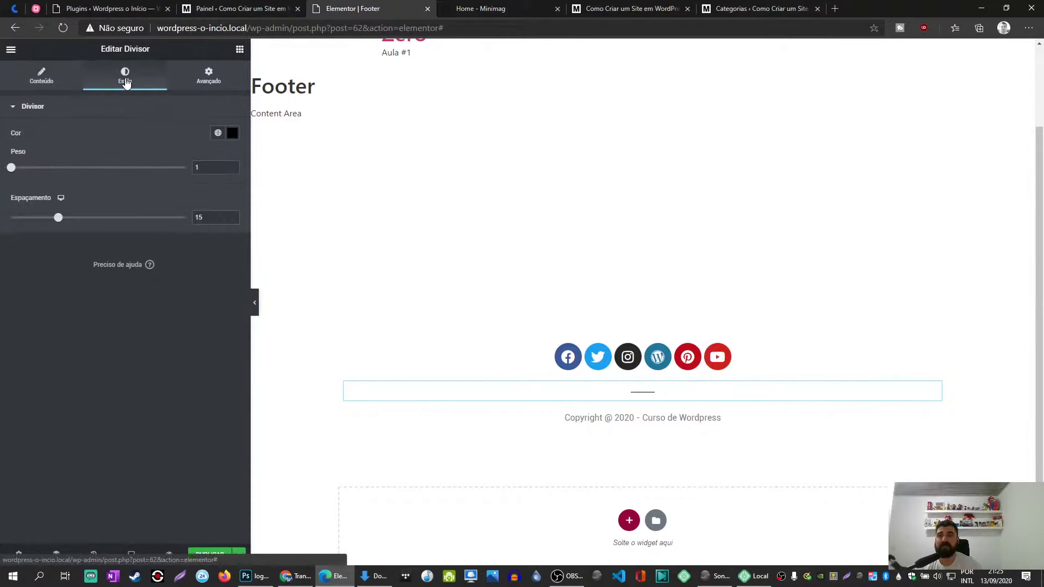
{"action": "left_click", "coordinate": [232, 135]}
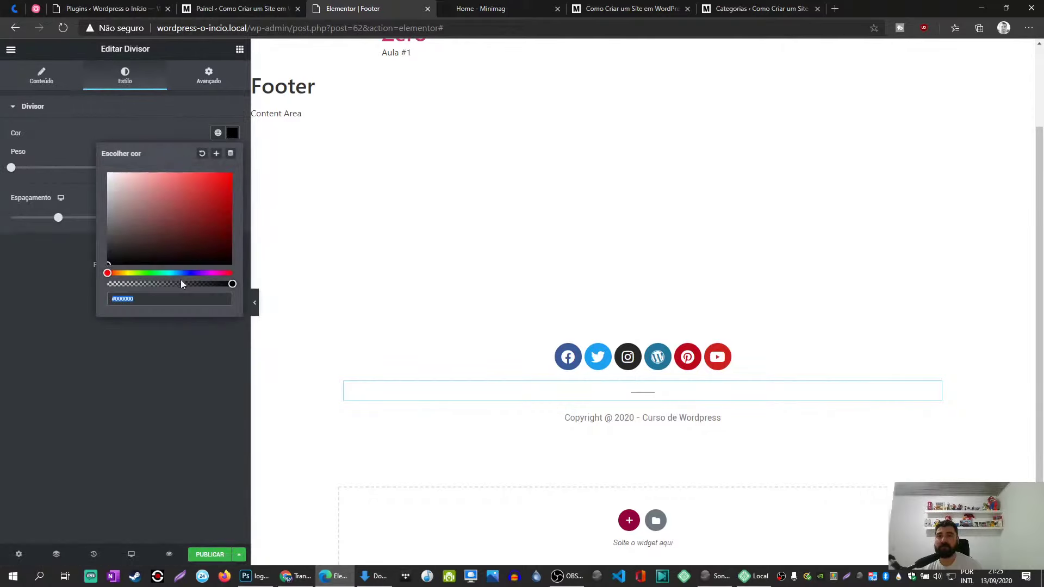
{"action": "key", "text": "ctrl+v"}
{"action": "left_click", "coordinate": [62, 287]}
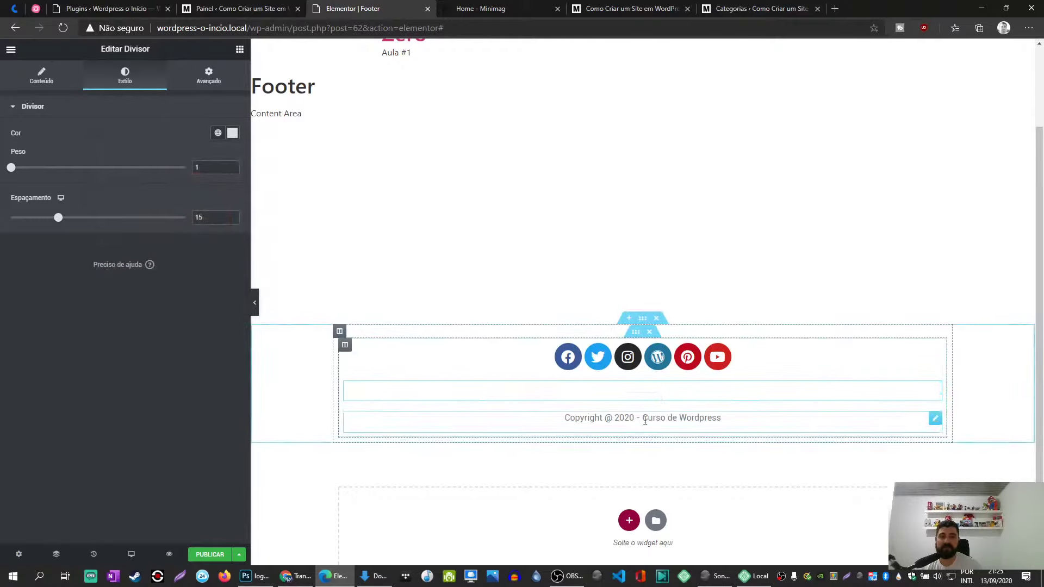
Set the copyright text's colour to #e1e1e1.
{"action": "left_click", "coordinate": [644, 417]}
{"action": "left_click", "coordinate": [233, 157]}
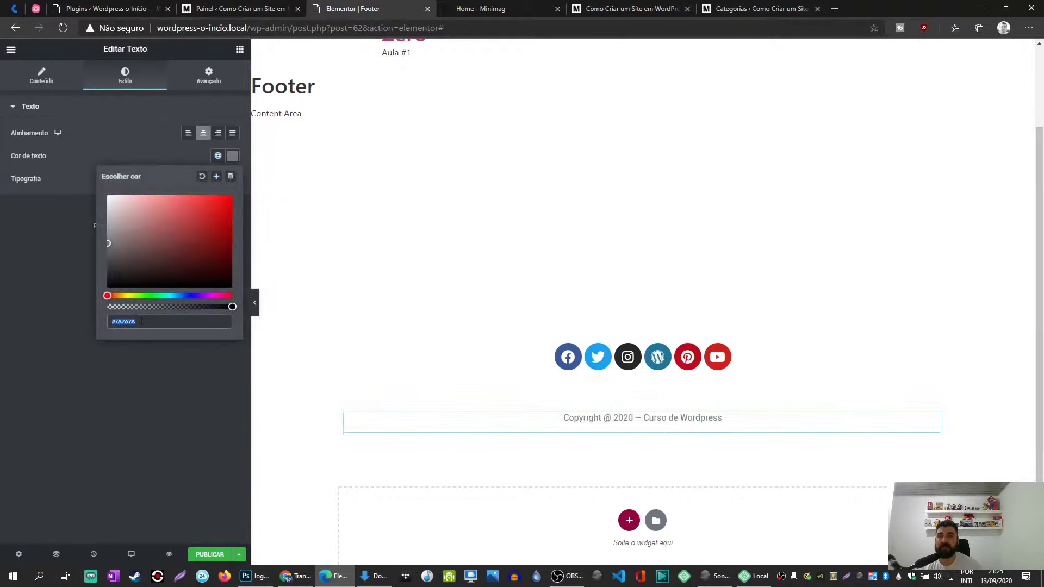
{"action": "left_click", "coordinate": [124, 350]}
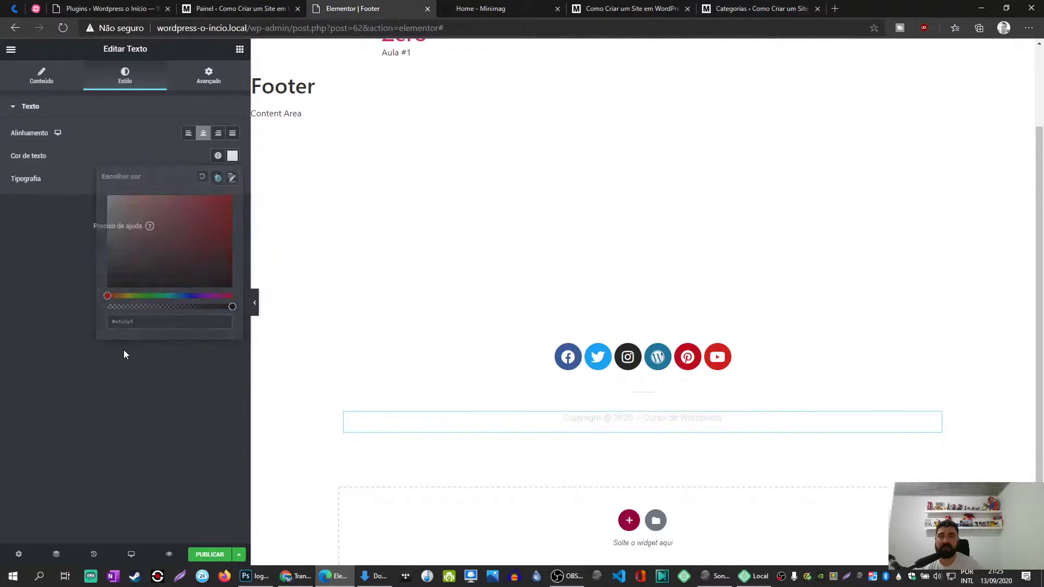
Compare the copyright text with the Minimag demo, set its colour to the darker grey #A5A4A4 and copy that value.
{"action": "left_click", "coordinate": [487, 7]}
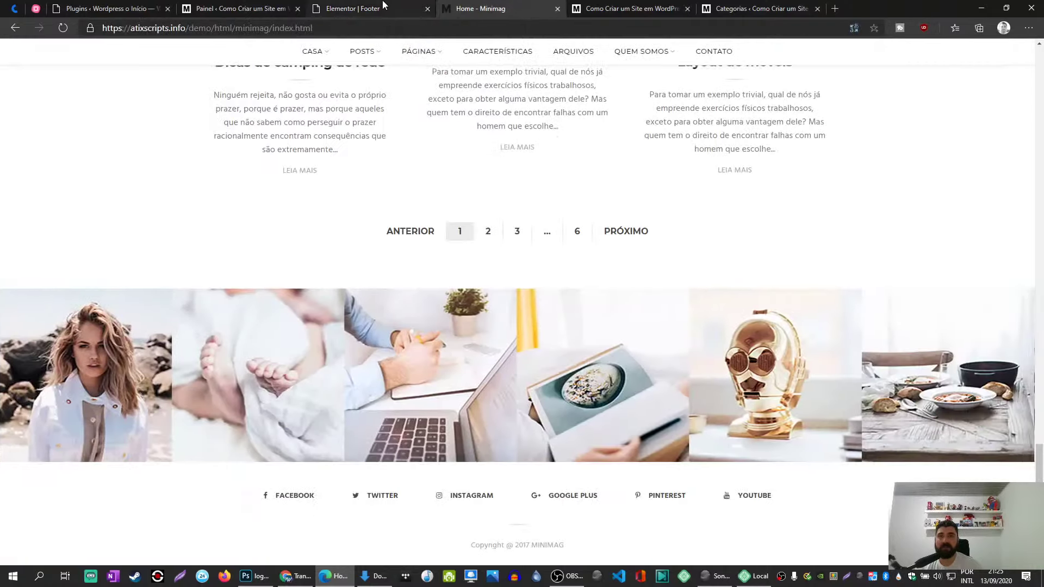
{"action": "left_click", "coordinate": [353, 8]}
{"action": "left_click", "coordinate": [232, 156]}
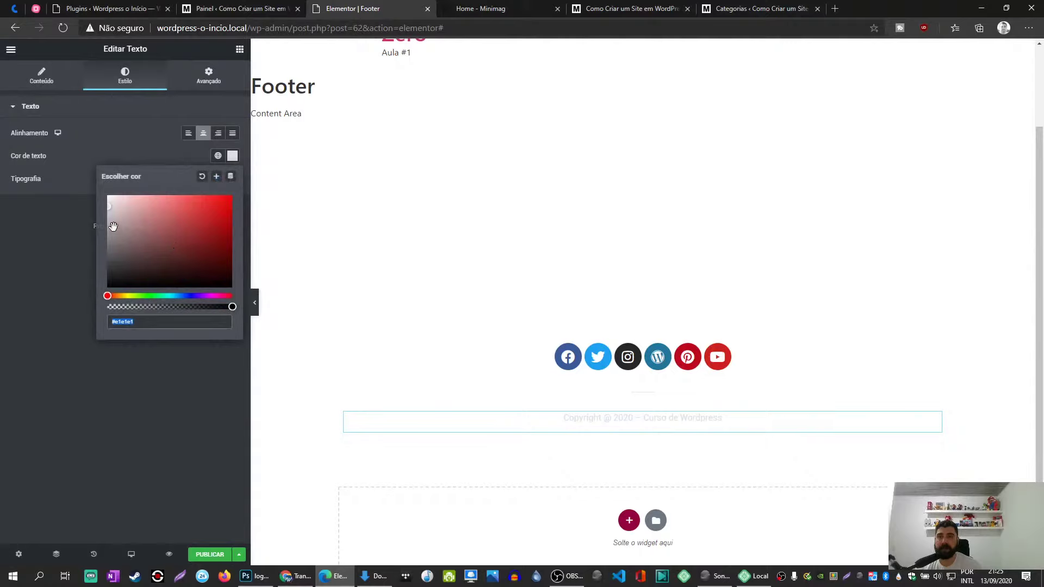
{"action": "type", "text": "#B3B3B3"}
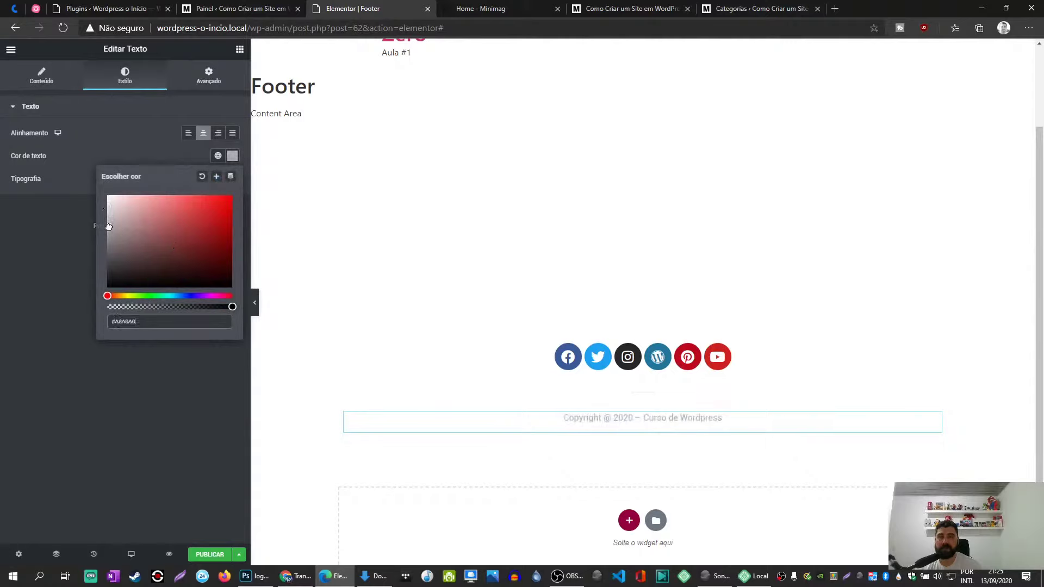
{"action": "left_click", "coordinate": [29, 254]}
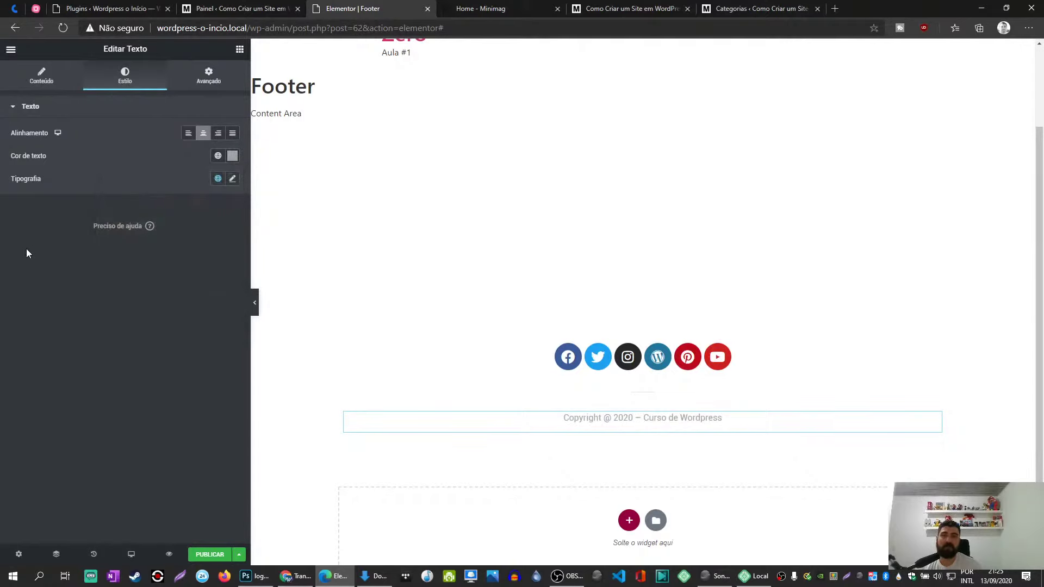
{"action": "left_click", "coordinate": [233, 158]}
{"action": "key", "text": "ctrl+c"}
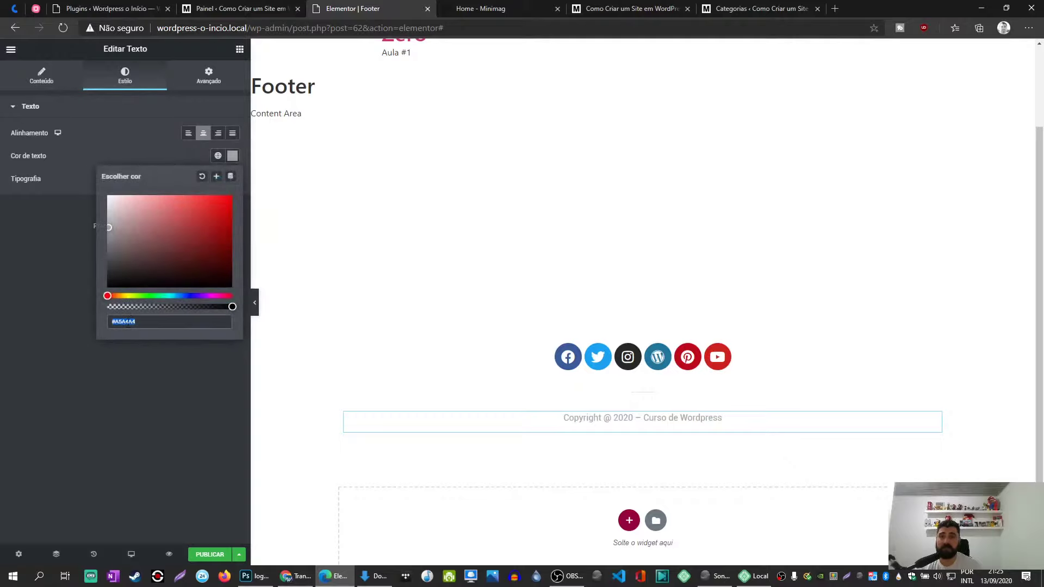
Set the divider's colour to the grey copied from the copyright text.
{"action": "left_click", "coordinate": [720, 429]}
{"action": "left_click", "coordinate": [660, 396]}
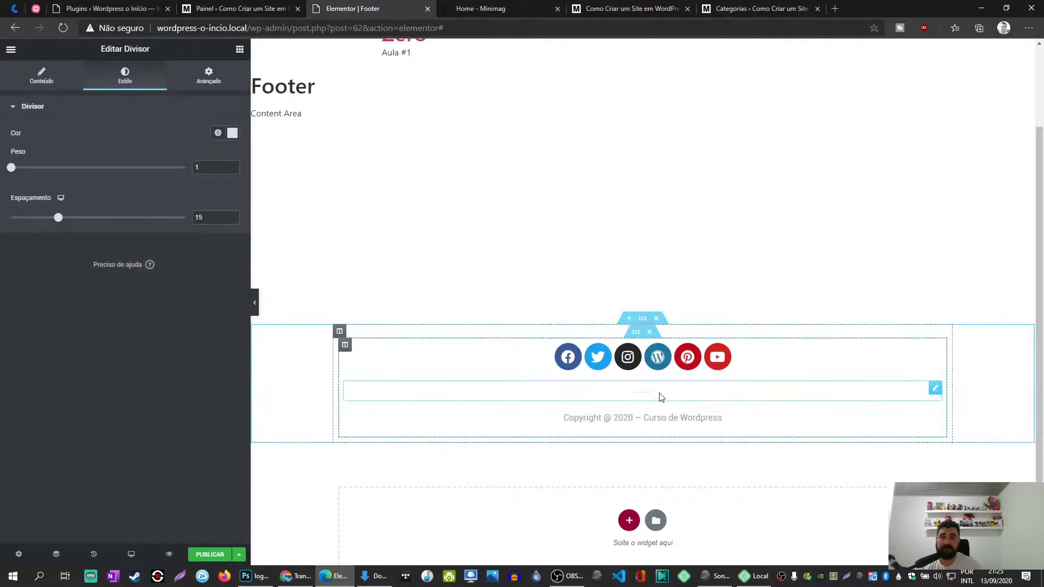
{"action": "left_click", "coordinate": [233, 133]}
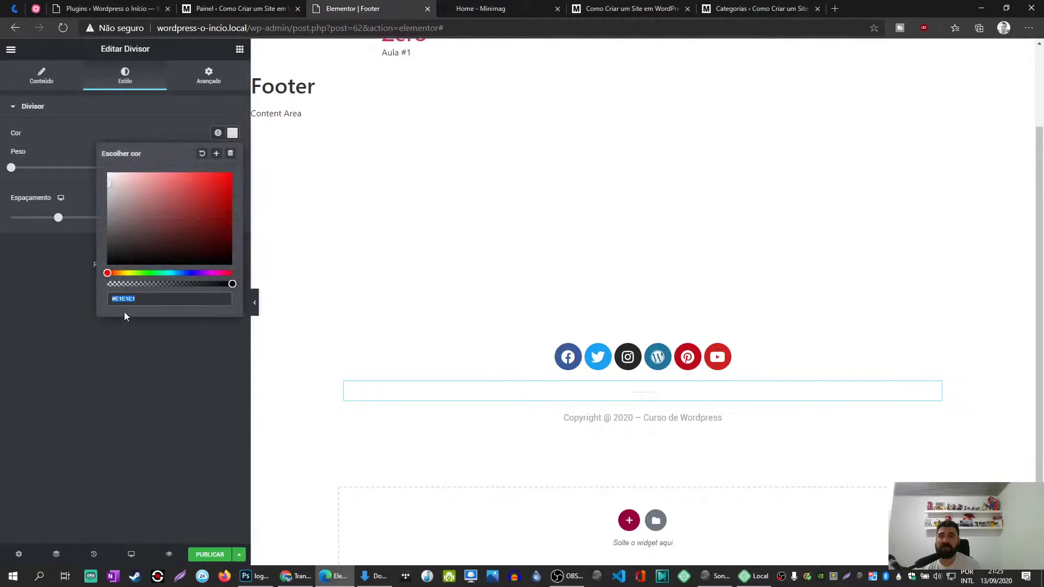
{"action": "key", "text": "ctrl+v"}
{"action": "left_click", "coordinate": [123, 347]}
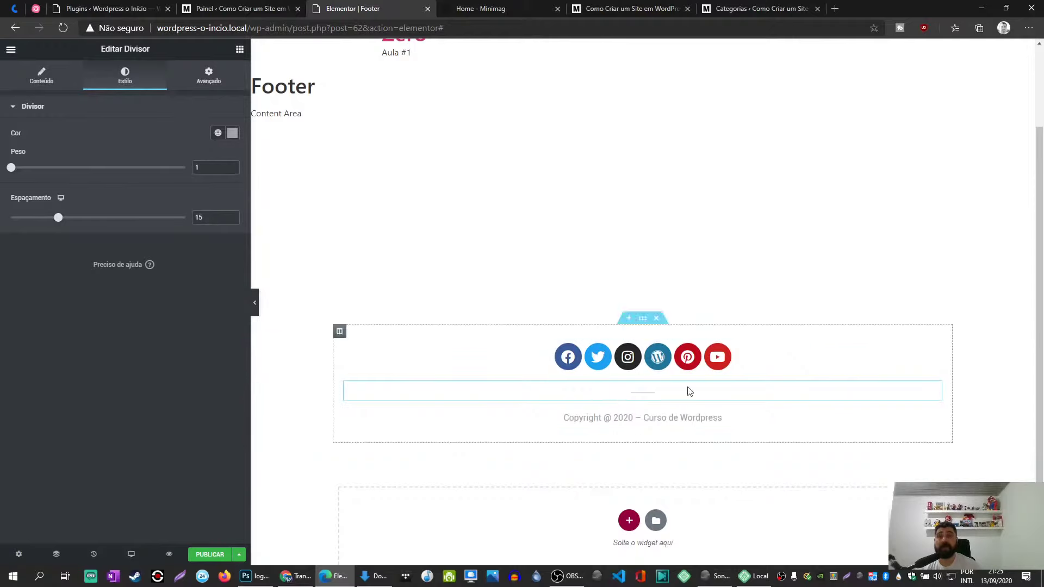
Switch the social icons' colour to Personalizar, with white as the primary colour and the copied grey as the secondary colour.
{"action": "left_click", "coordinate": [934, 351]}
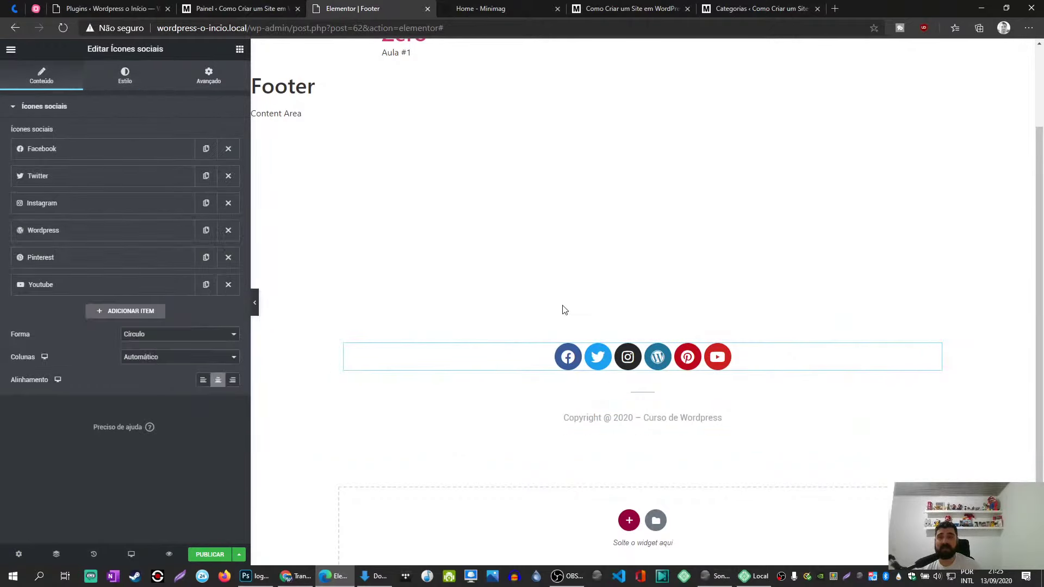
{"action": "left_click", "coordinate": [127, 75]}
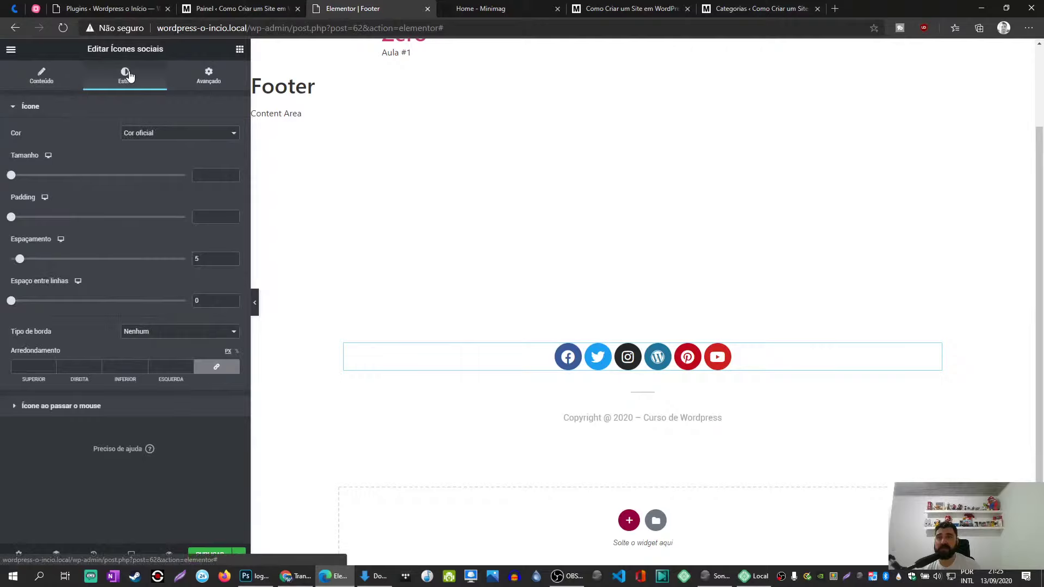
{"action": "left_click", "coordinate": [135, 136]}
{"action": "left_click", "coordinate": [137, 153]}
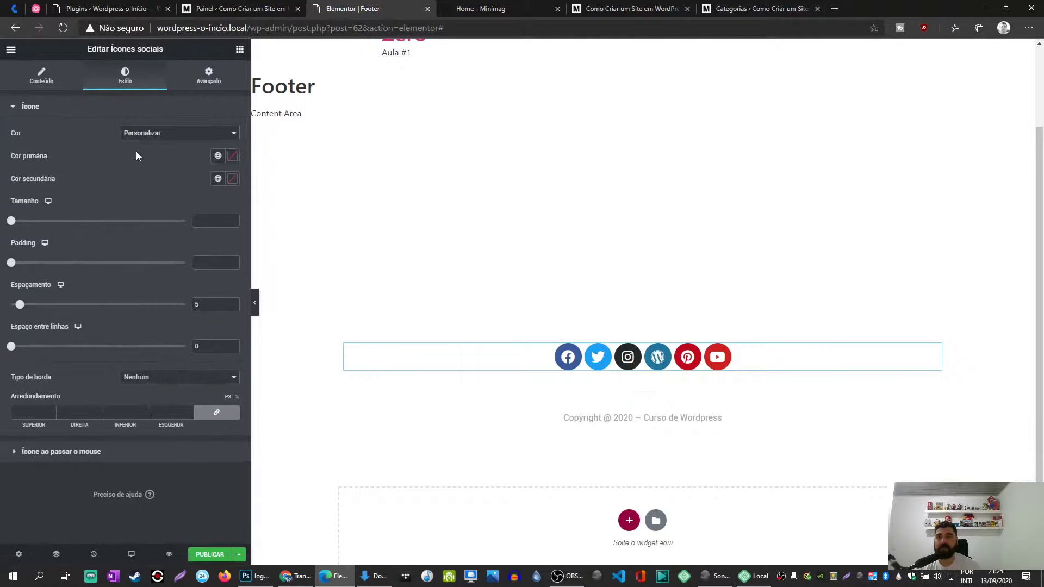
{"action": "left_click", "coordinate": [232, 156]}
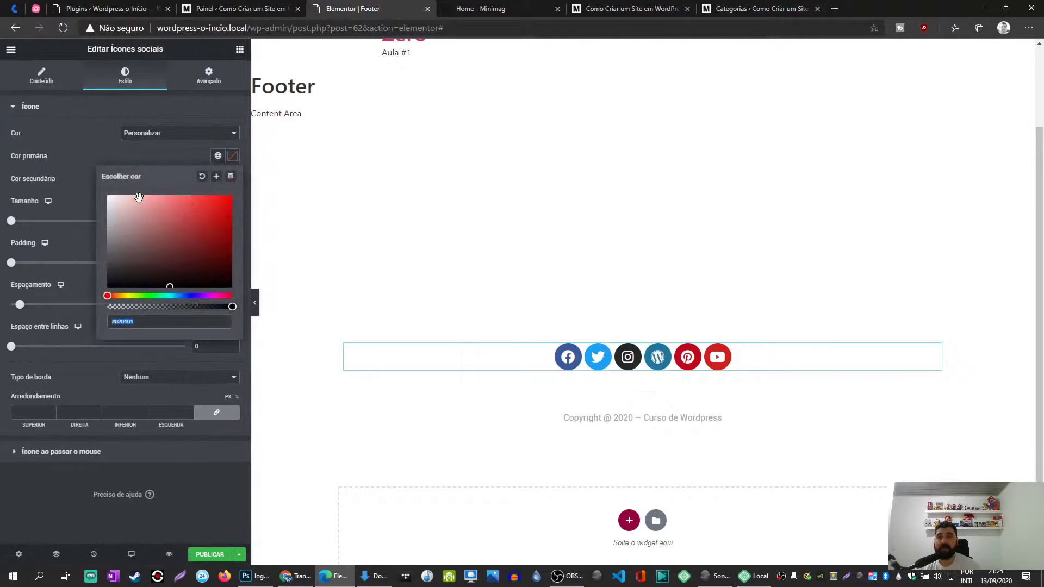
{"action": "left_click", "coordinate": [232, 179]}
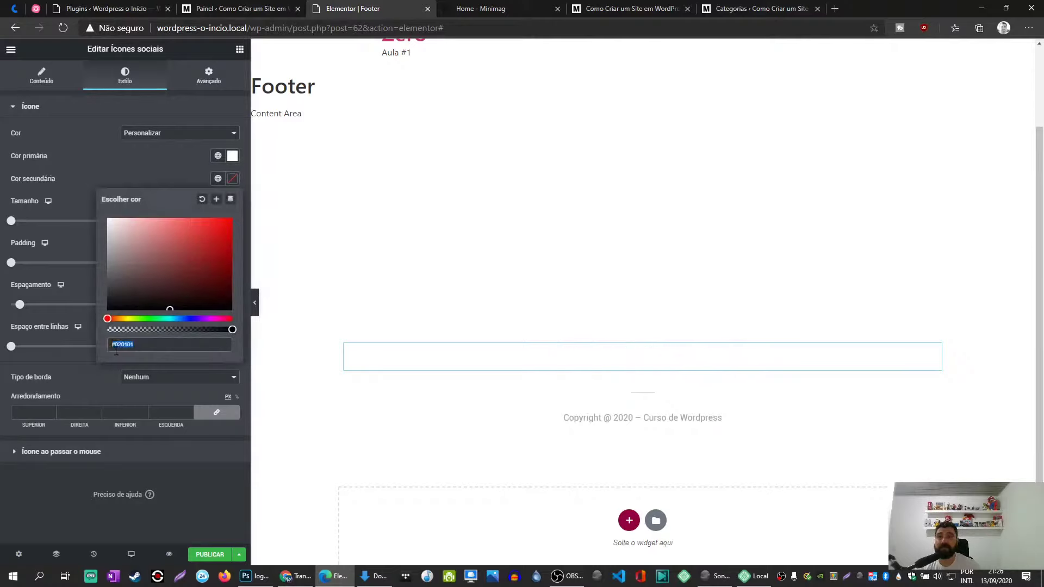
{"action": "key", "text": "ctrl+v"}
{"action": "left_click", "coordinate": [139, 170]}
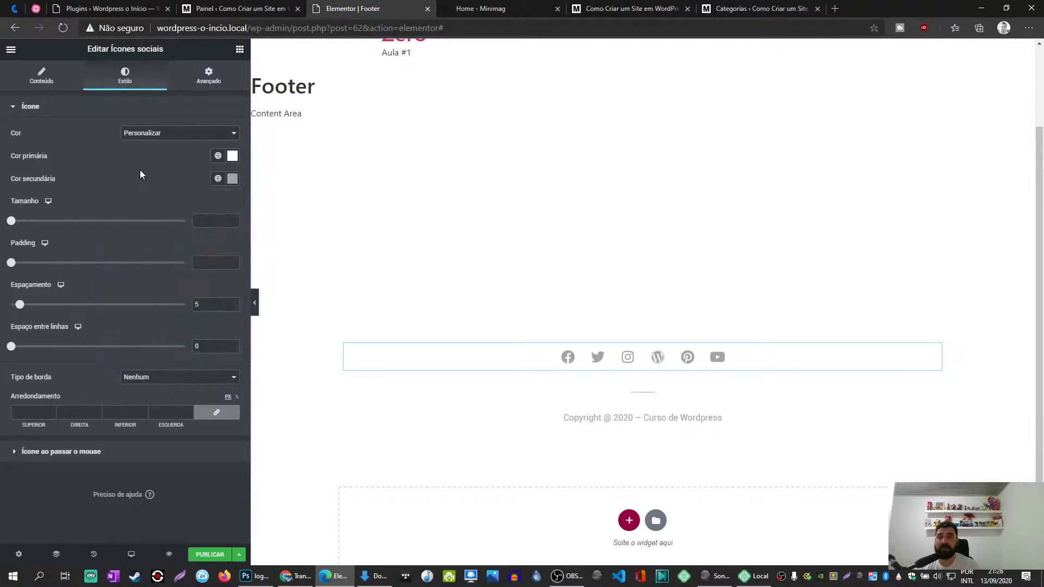
{"action": "left_click", "coordinate": [58, 86]}
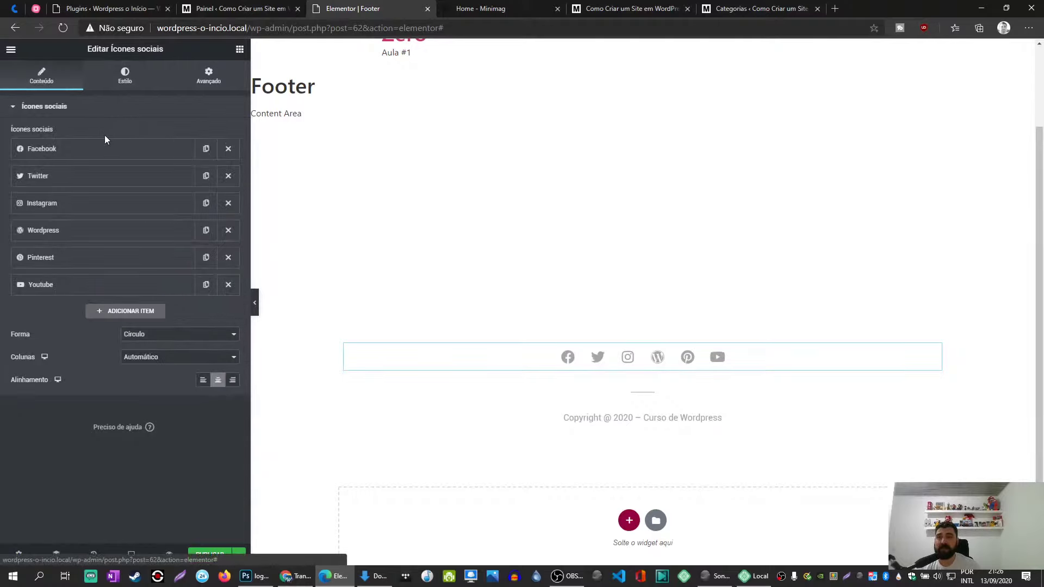
Try # as the Facebook icon's link, clear it, and examine the link options before collapsing the item.
{"action": "left_click", "coordinate": [95, 150]}
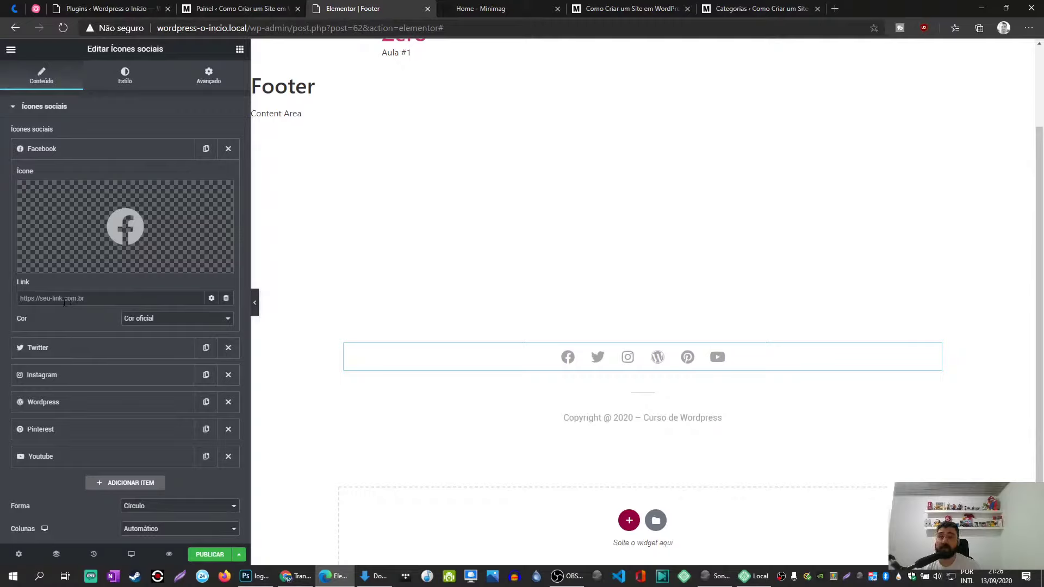
{"action": "type", "text": "#"}
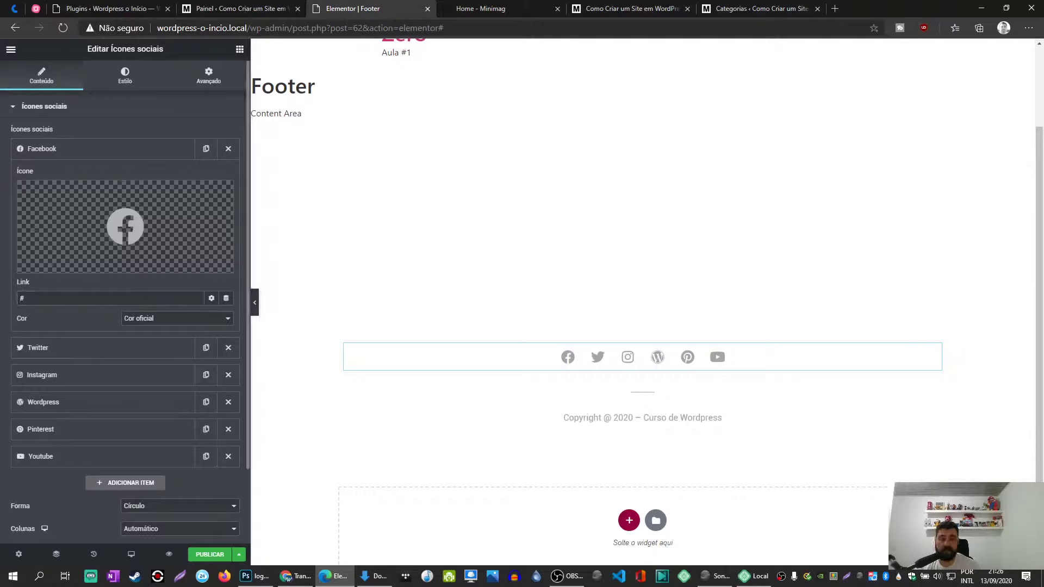
{"action": "key", "text": "BackSpace"}
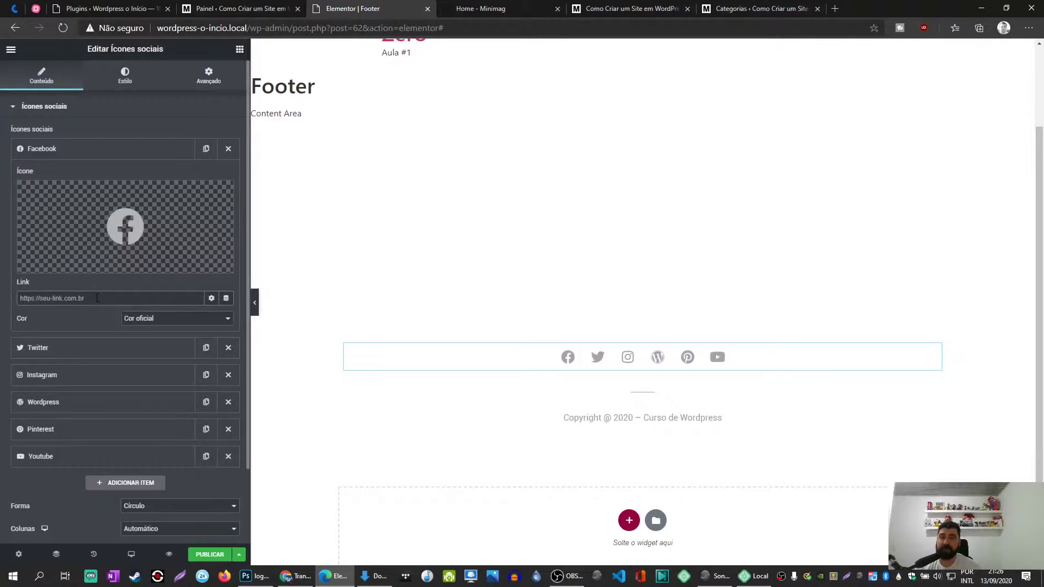
{"action": "left_click", "coordinate": [211, 298]}
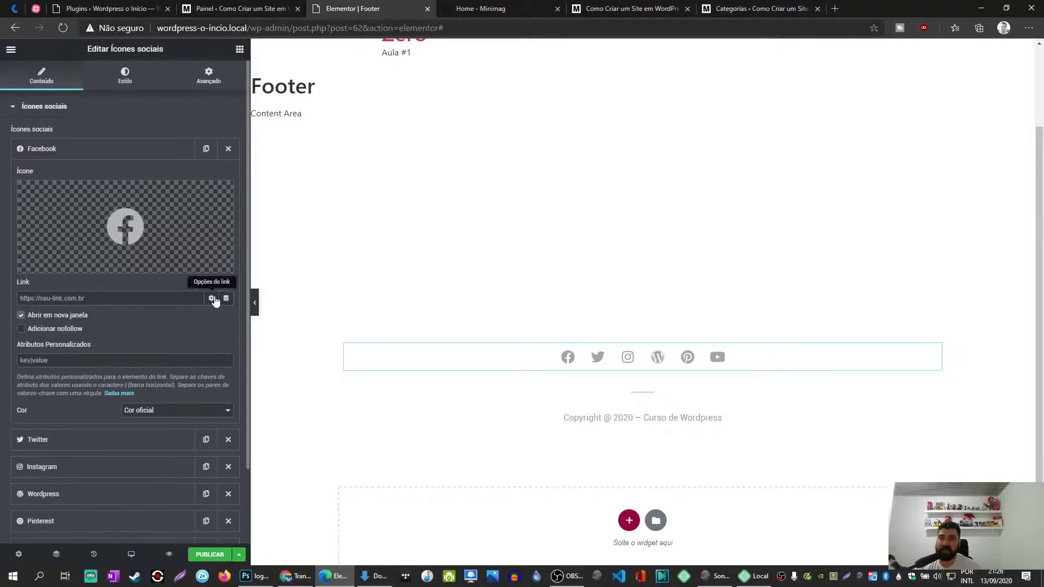
{"action": "left_click", "coordinate": [124, 151]}
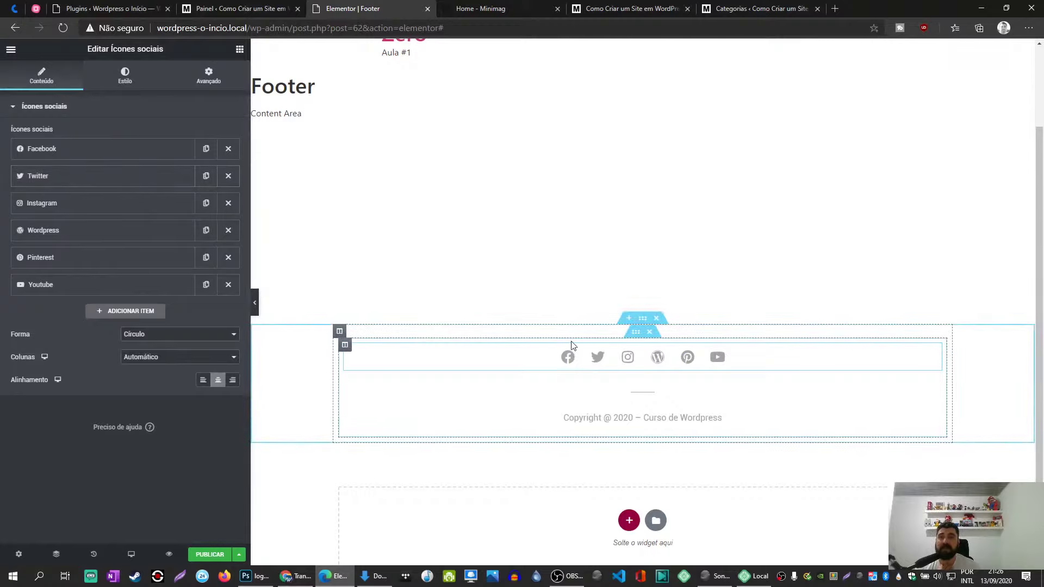
Review the social icons' style settings and the available colour options, keeping Personalizar.
{"action": "left_click", "coordinate": [126, 76]}
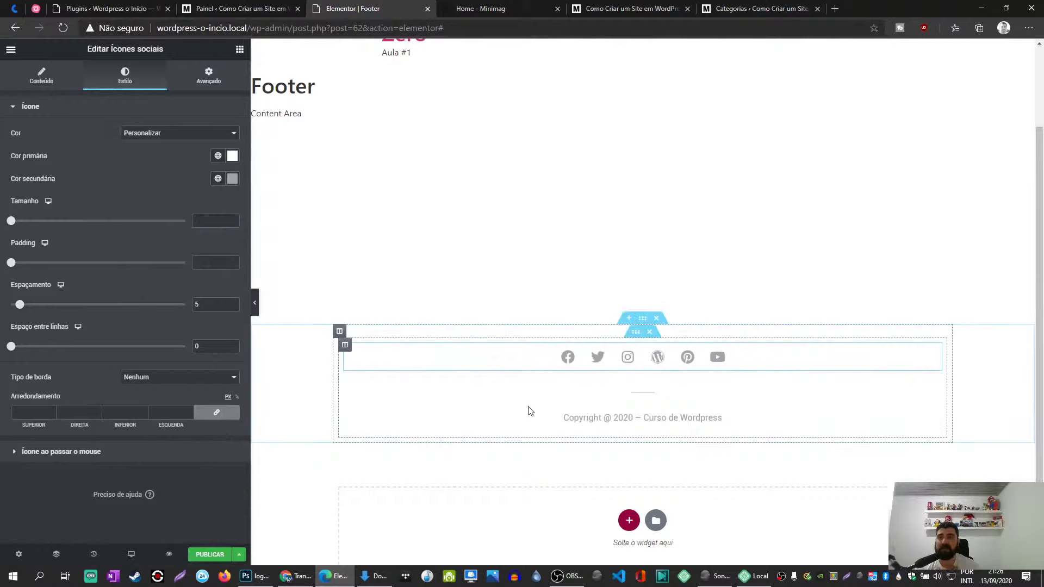
{"action": "left_click", "coordinate": [143, 133]}
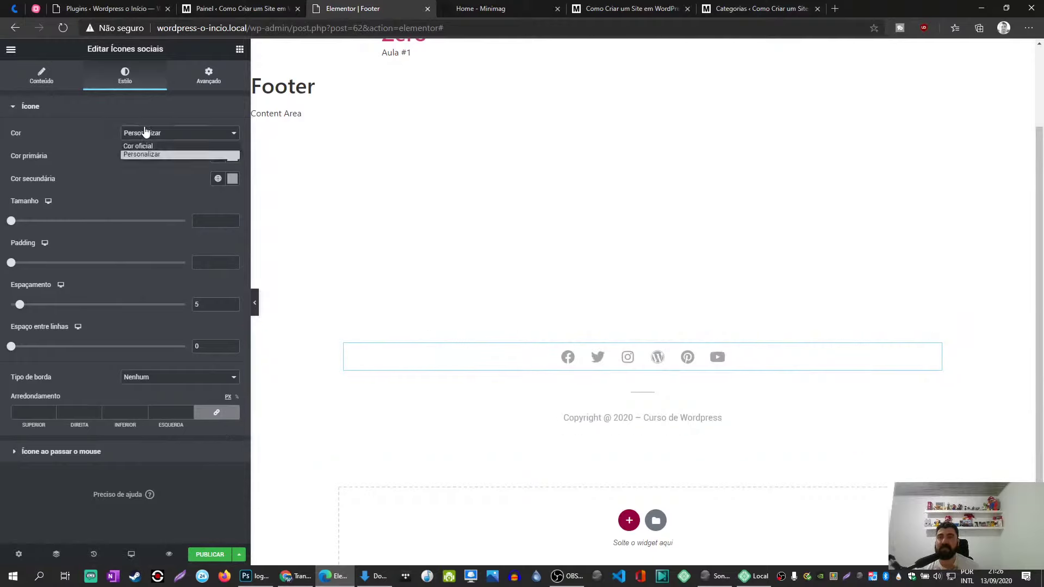
{"action": "left_click", "coordinate": [54, 126]}
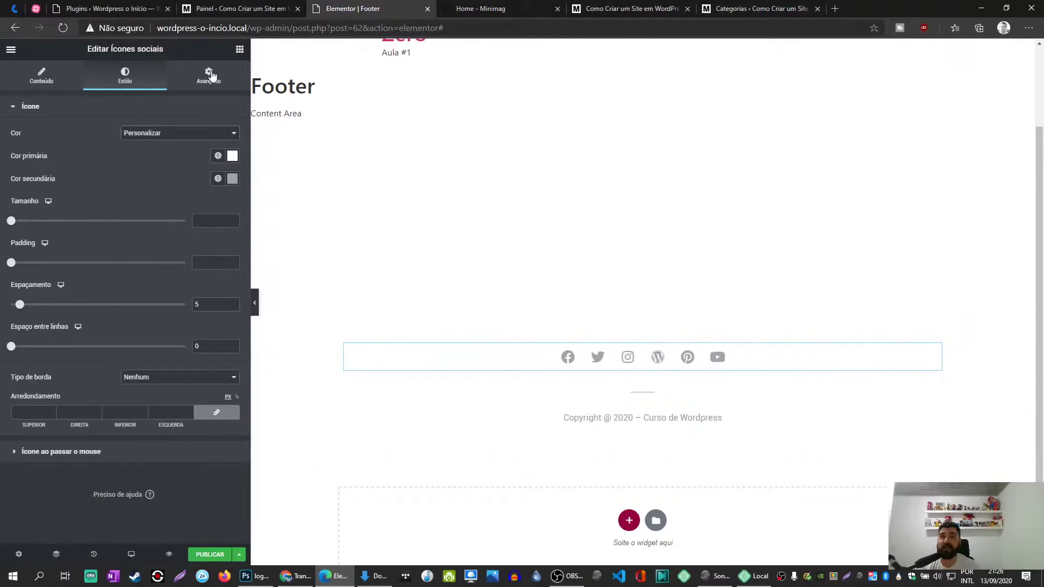
Search the widget library for "soci" to look over the social widgets, and clear the search.
{"action": "left_click", "coordinate": [239, 49]}
{"action": "type", "text": "spci"}
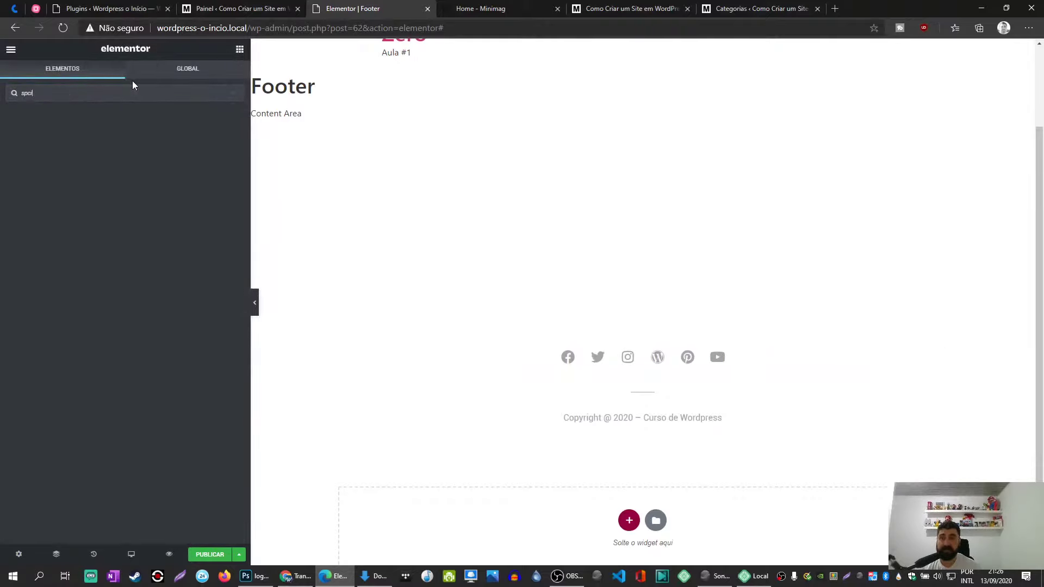
{"action": "key", "text": "BackSpace"}
{"action": "key", "text": "BackSpace"}
{"action": "key", "text": "BackSpace"}
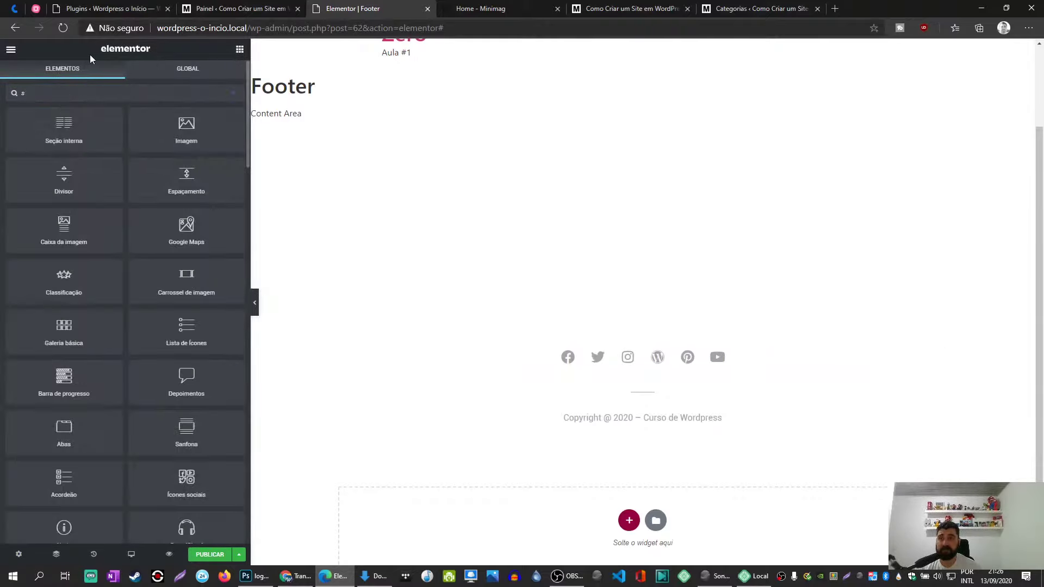
{"action": "type", "text": "o"}
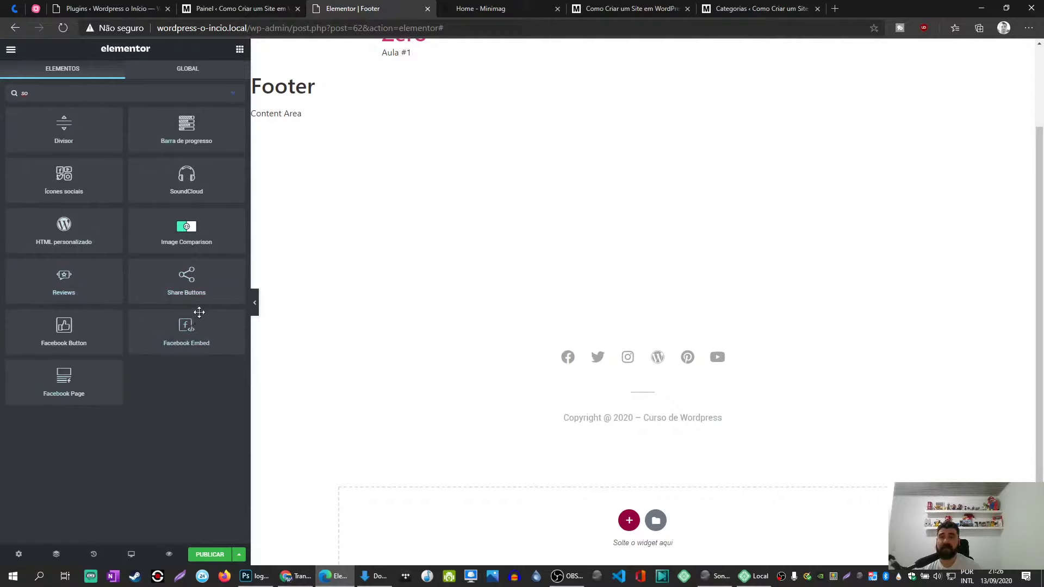
{"action": "type", "text": "ci"}
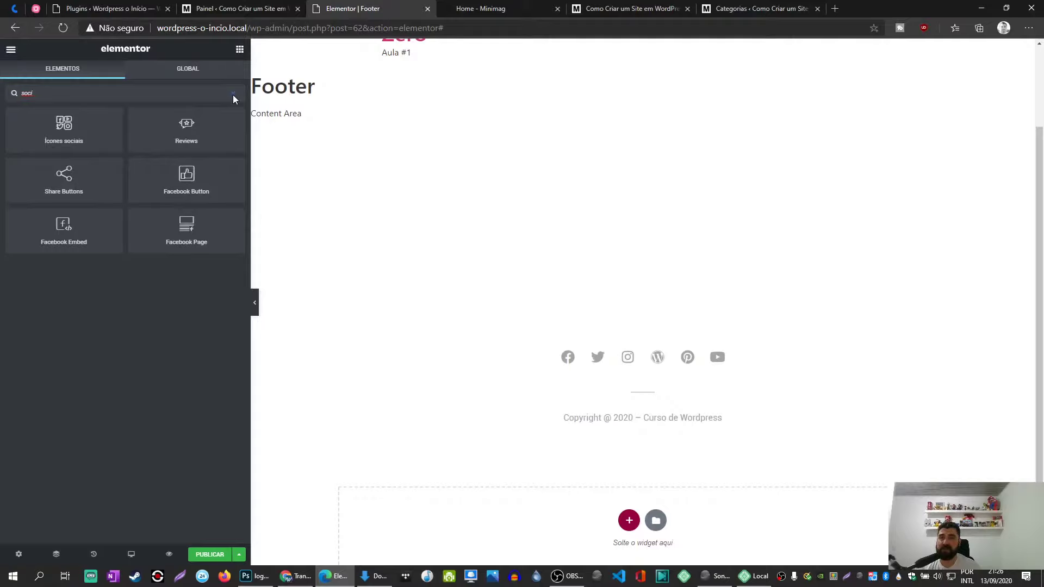
{"action": "key", "text": "BackSpace"}
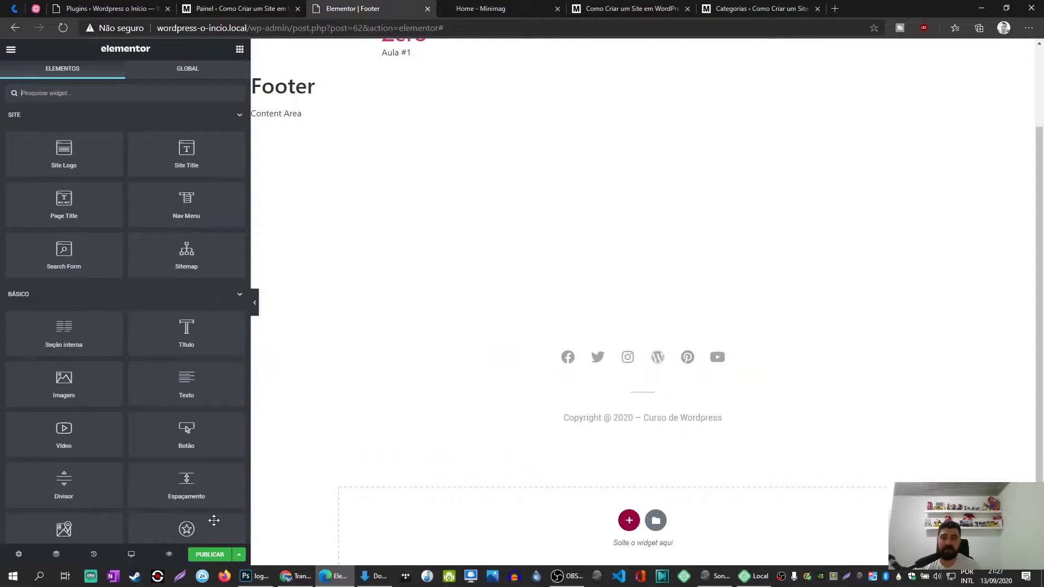
Publish the footer template with an Include display condition of Entire Site.
{"action": "left_click", "coordinate": [210, 554]}
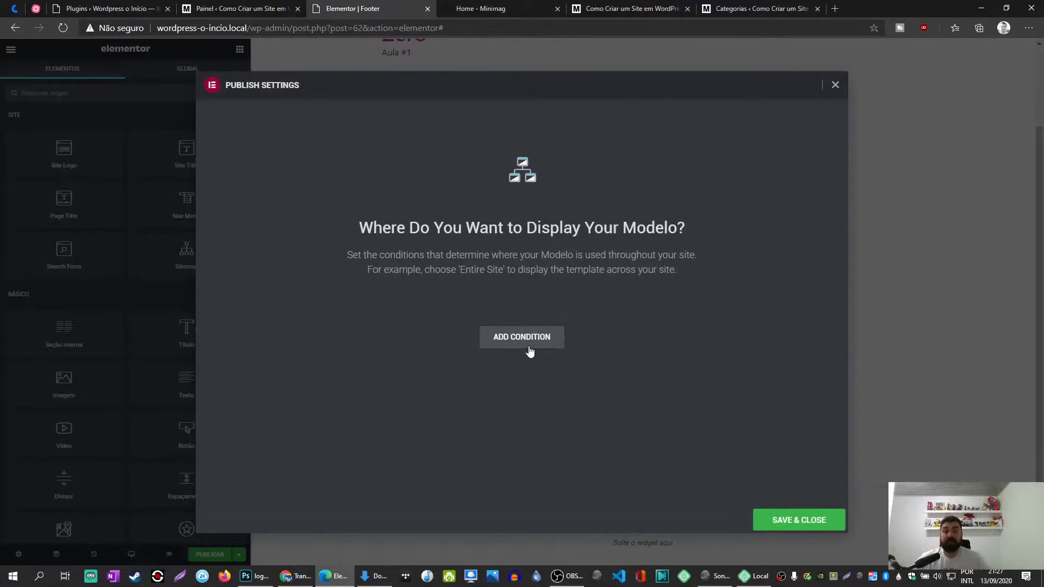
{"action": "left_click", "coordinate": [507, 335]}
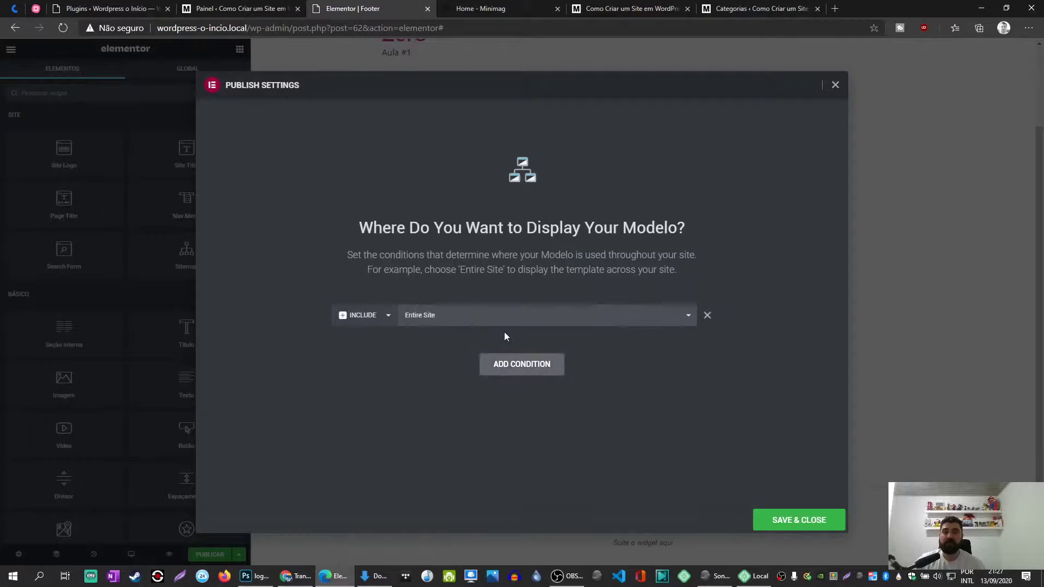
{"action": "left_click", "coordinate": [433, 319]}
{"action": "left_click", "coordinate": [434, 320]}
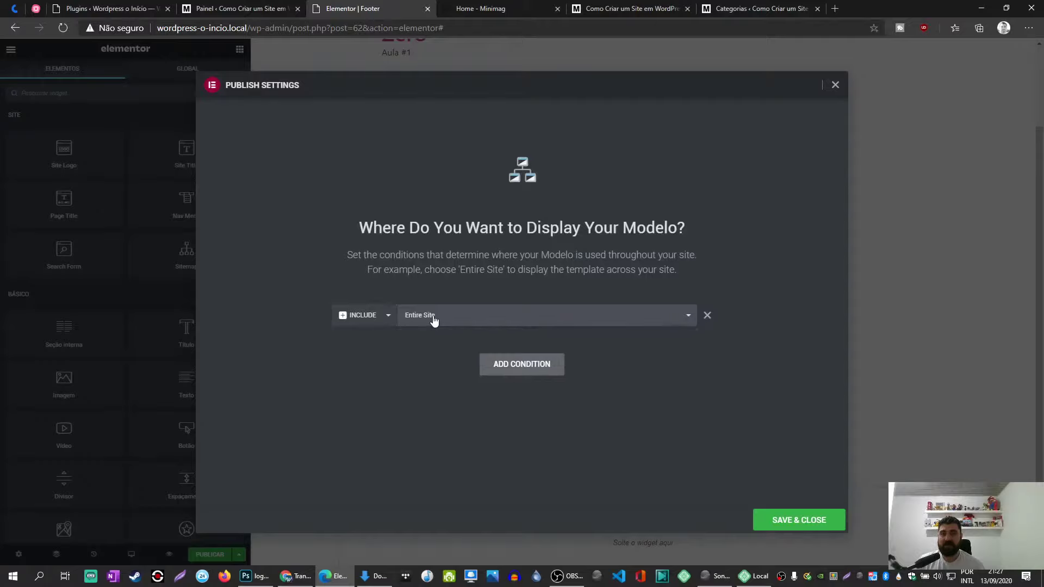
{"action": "left_click", "coordinate": [805, 520]}
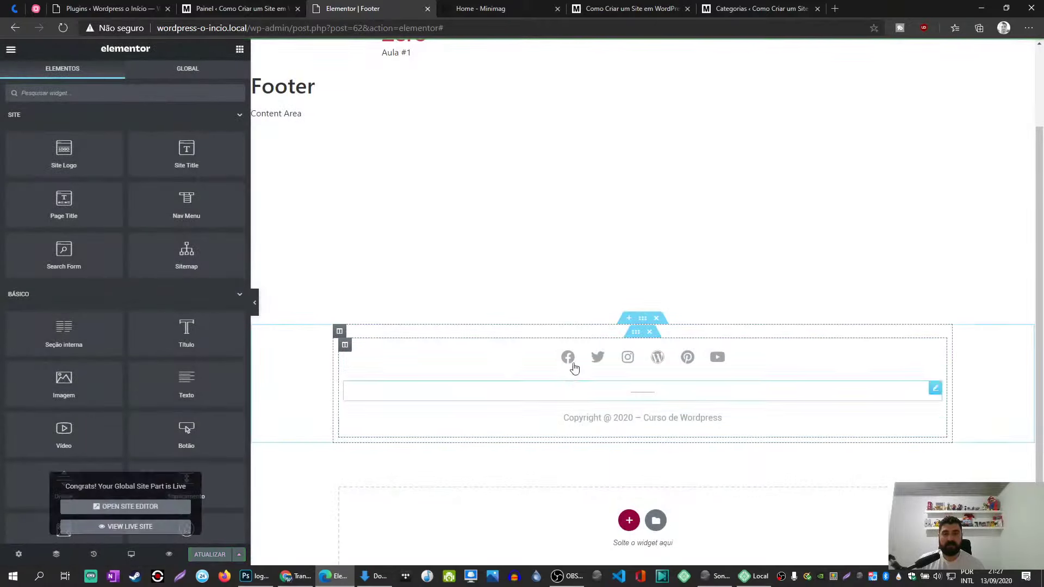
Set the space between widgets in the footer's inner column to 0 px and update the template.
{"action": "left_click", "coordinate": [345, 347]}
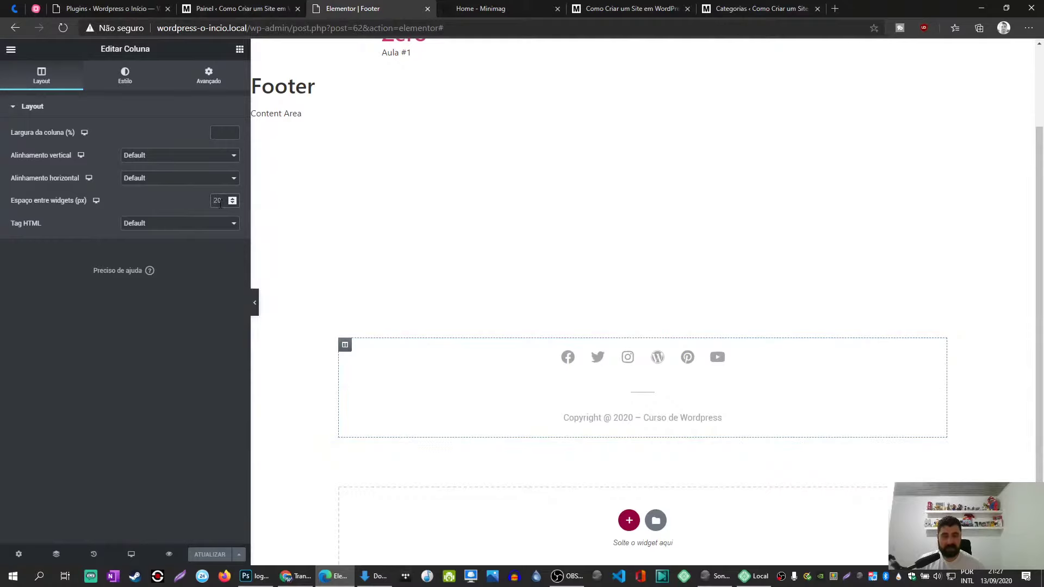
{"action": "double_click", "coordinate": [217, 201]}
{"action": "type", "text": "0"}
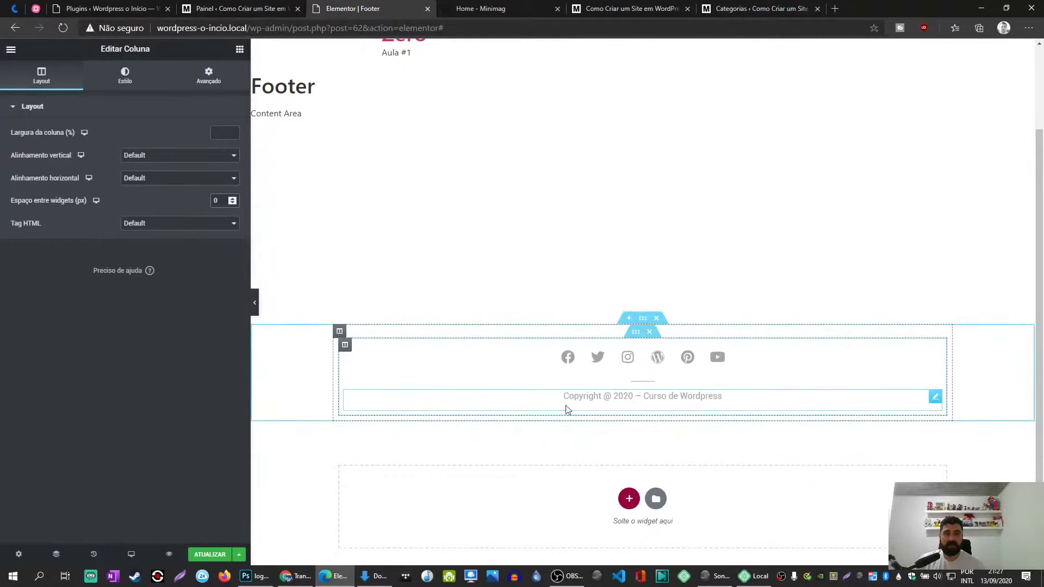
{"action": "left_click", "coordinate": [209, 555]}
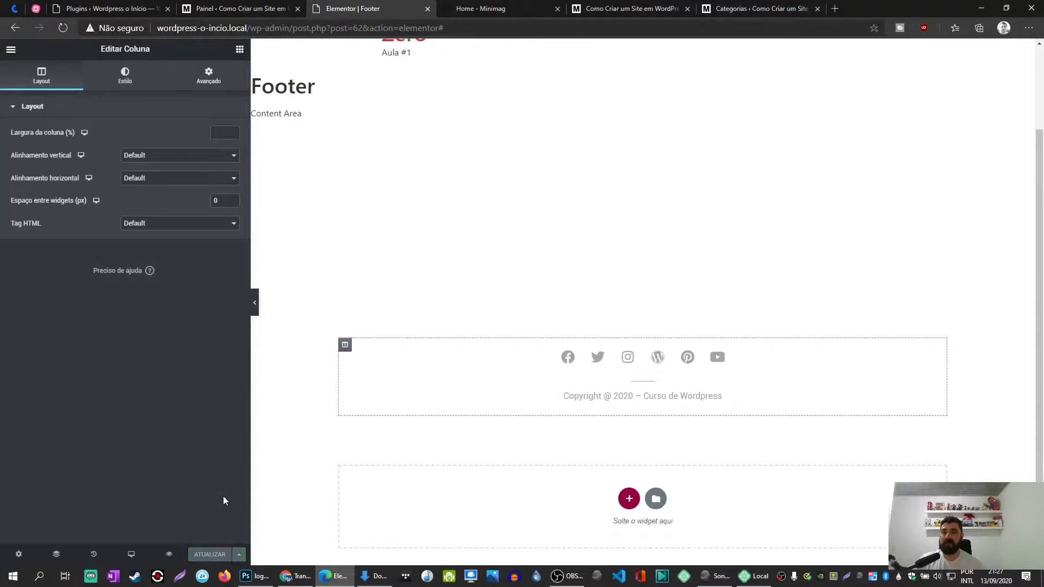
Review the footer's display condition choices, keep Include Entire Site and save the settings.
{"action": "left_click", "coordinate": [237, 555]}
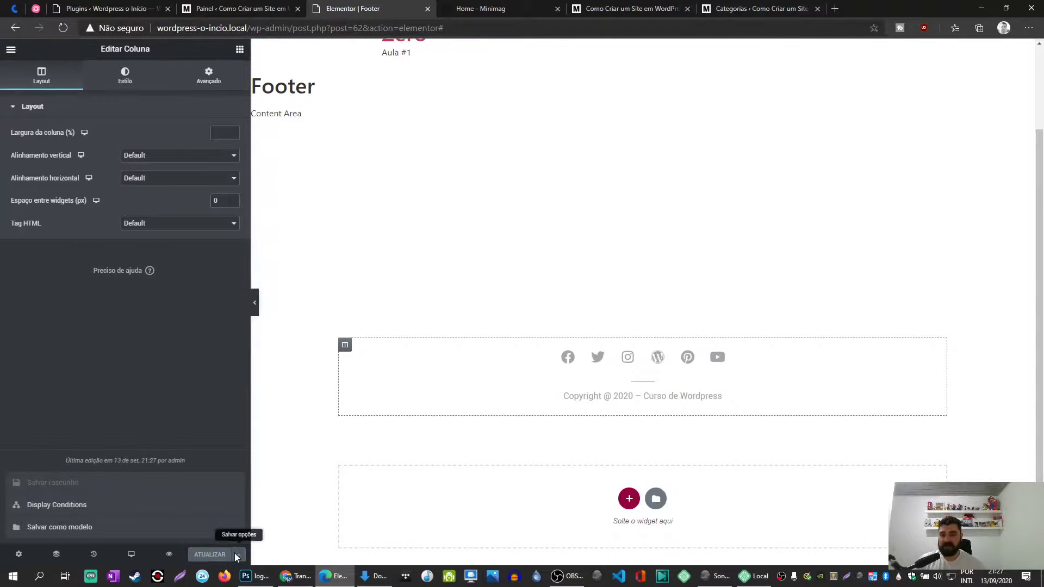
{"action": "left_click", "coordinate": [61, 505]}
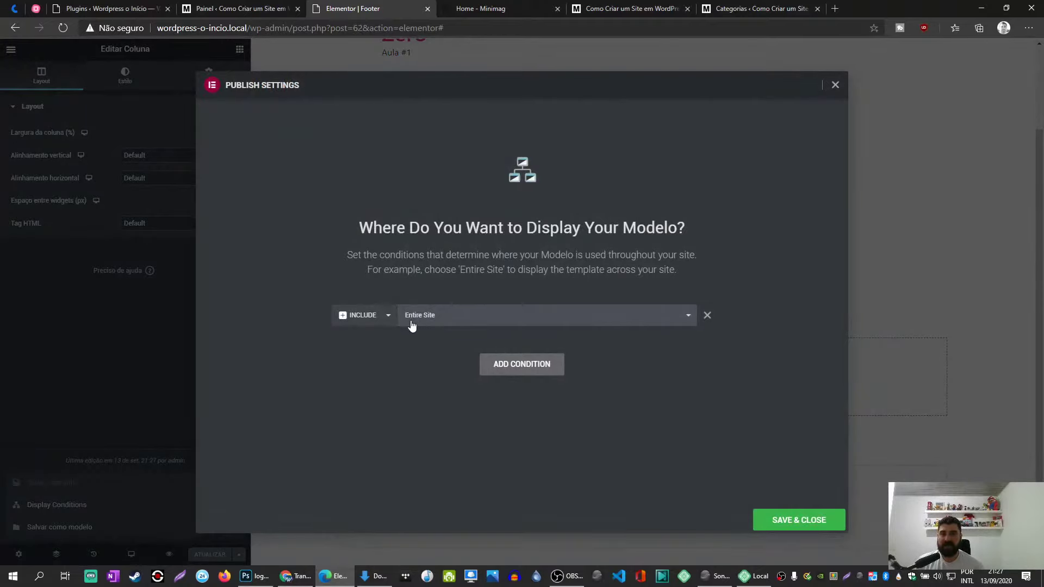
{"action": "left_click", "coordinate": [429, 319]}
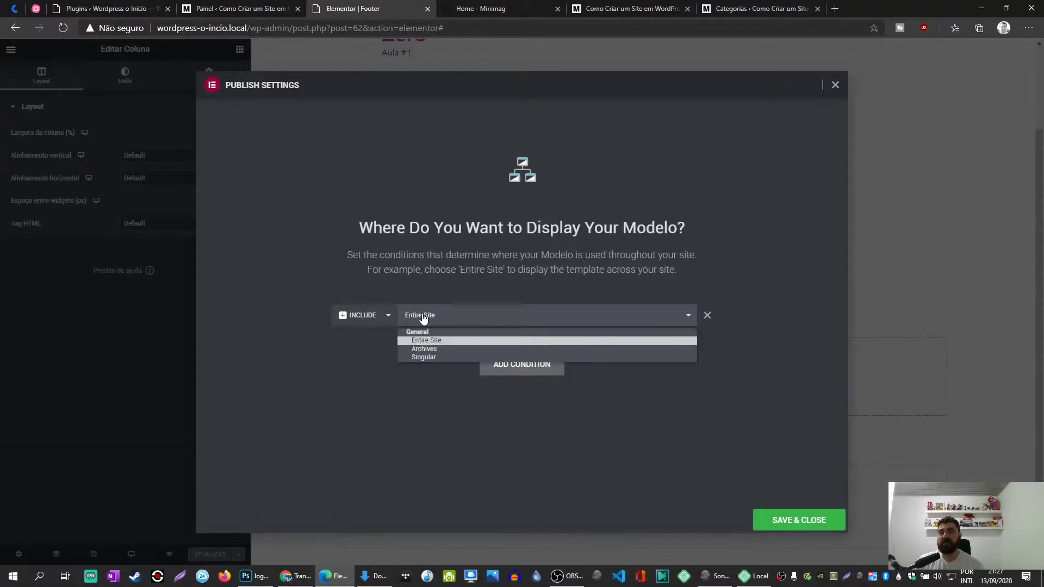
{"action": "left_click", "coordinate": [440, 343]}
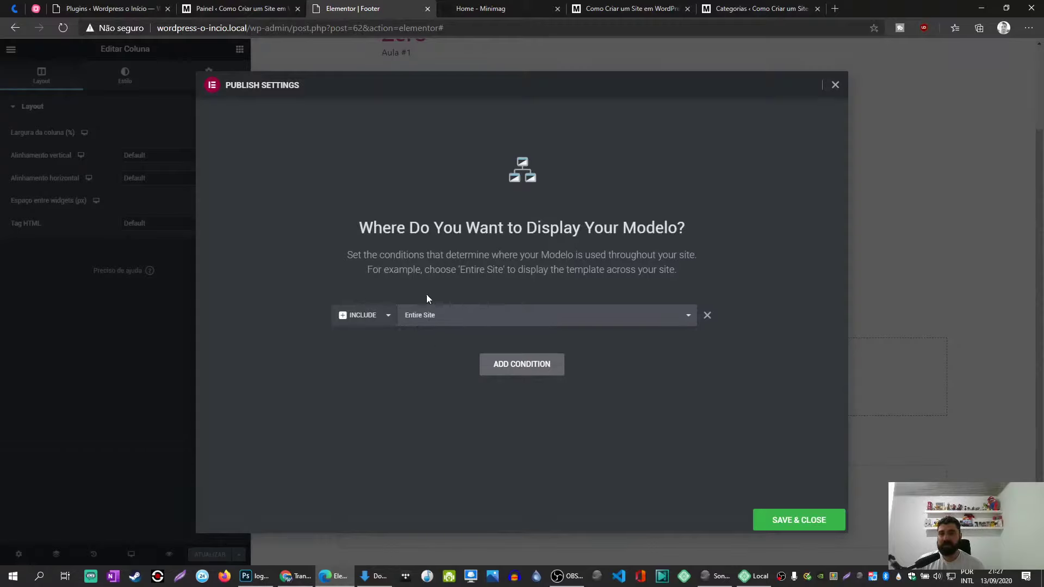
{"action": "left_click", "coordinate": [792, 526]}
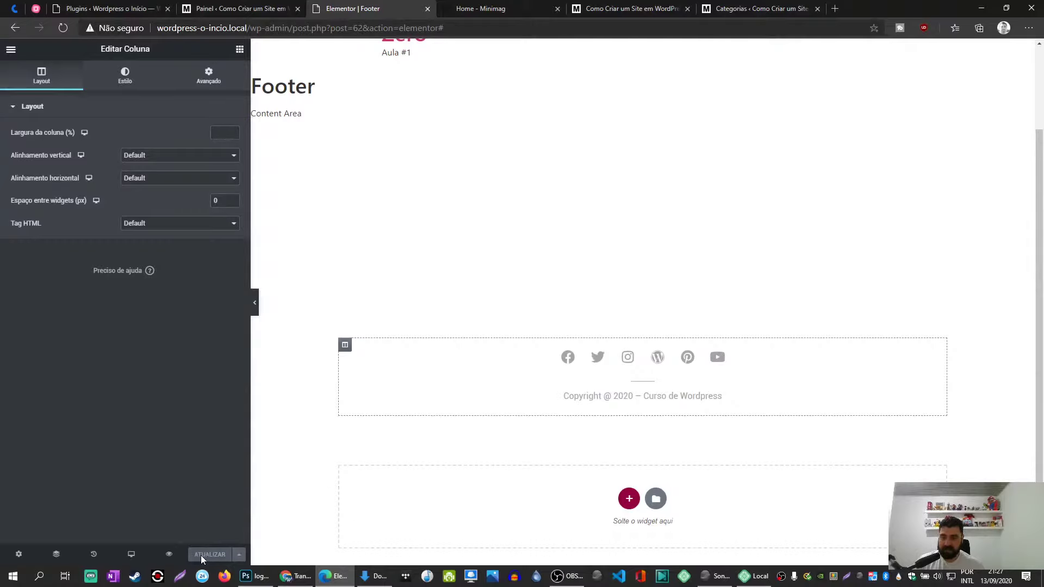
Look at the dialog for saving the footer as a library template, close it without saving and reopen the save options.
{"action": "left_click", "coordinate": [237, 555]}
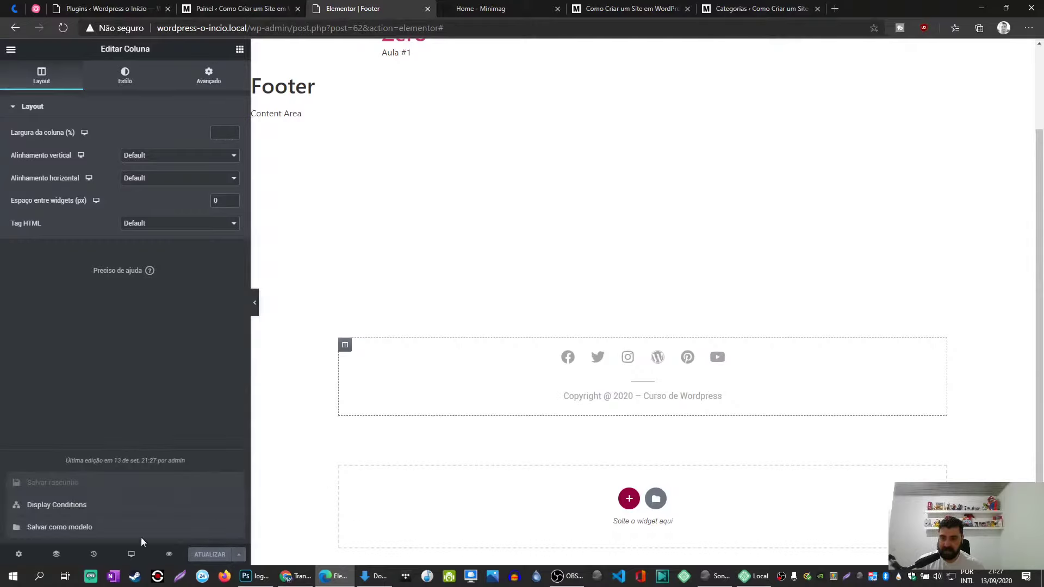
{"action": "left_click", "coordinate": [57, 527]}
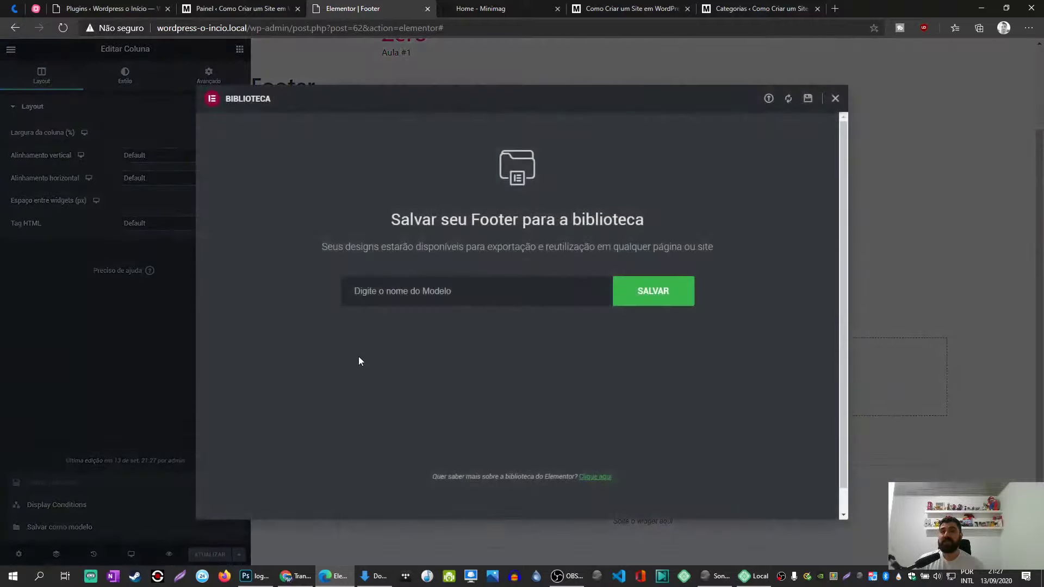
{"action": "left_click", "coordinate": [836, 99]}
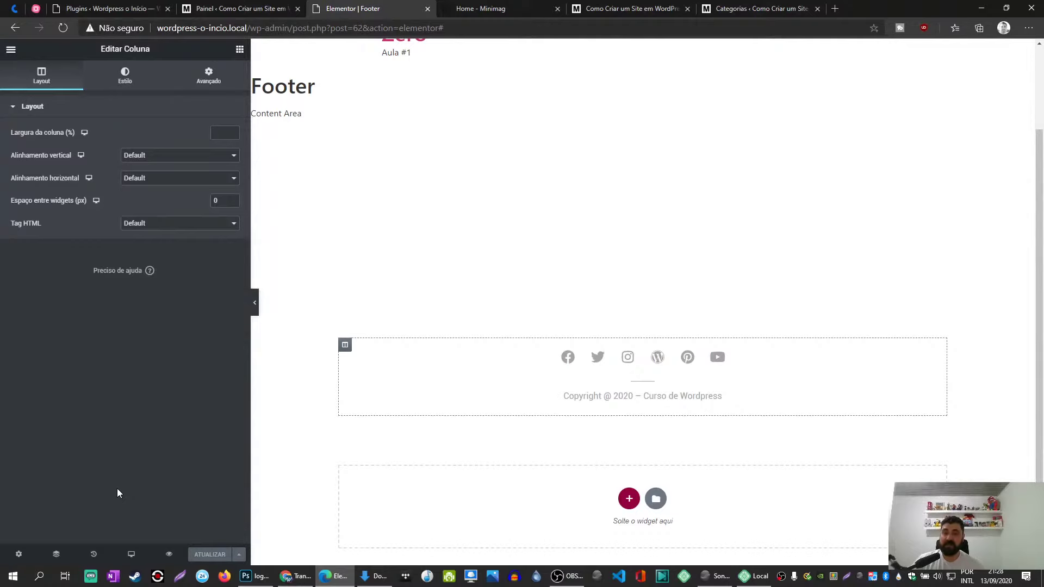
{"action": "left_click", "coordinate": [238, 555]}
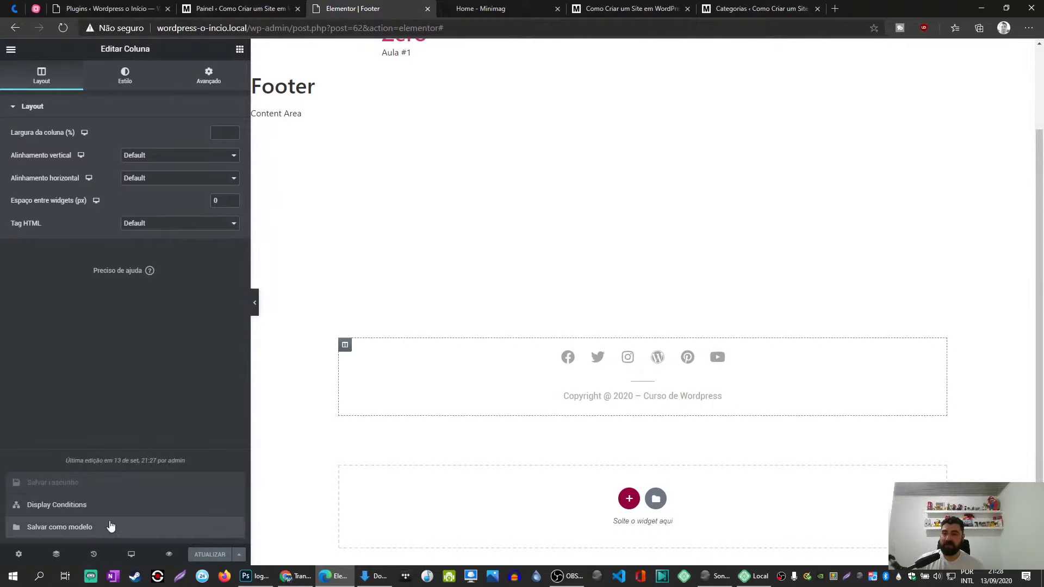
Switch to the WordPress dashboard and check the footer's entry in the Theme Builder template list.
{"action": "left_click", "coordinate": [240, 8]}
{"action": "mouse_move", "coordinate": [44, 298]}
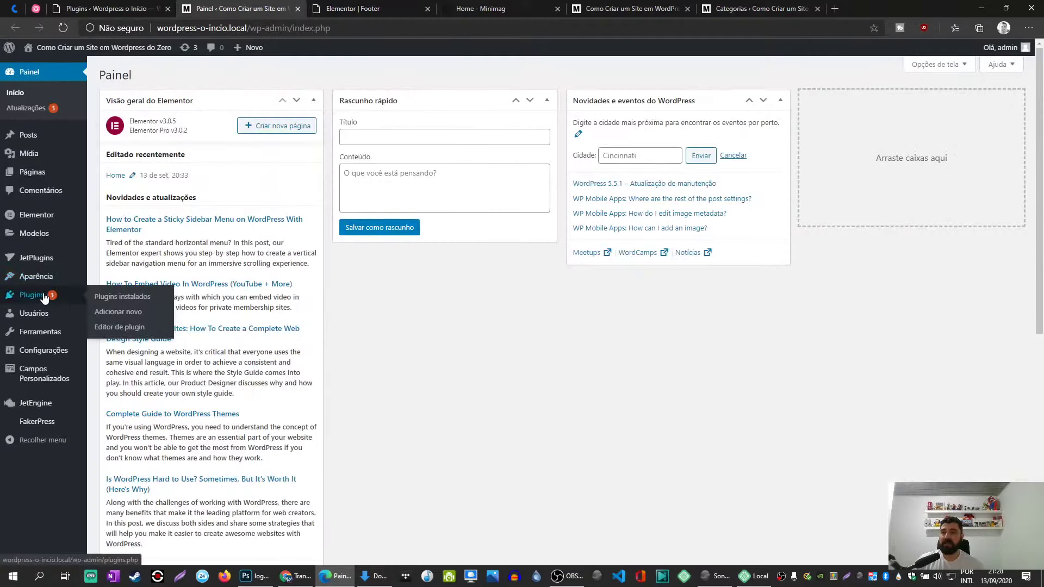
{"action": "mouse_move", "coordinate": [43, 235]}
{"action": "left_click", "coordinate": [112, 269]}
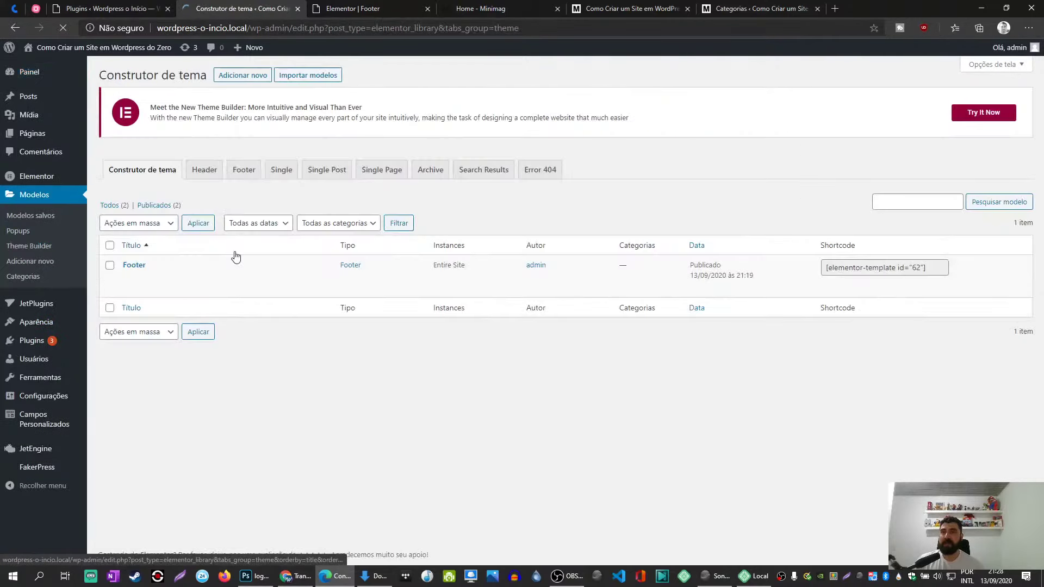
{"action": "mouse_move", "coordinate": [147, 275]}
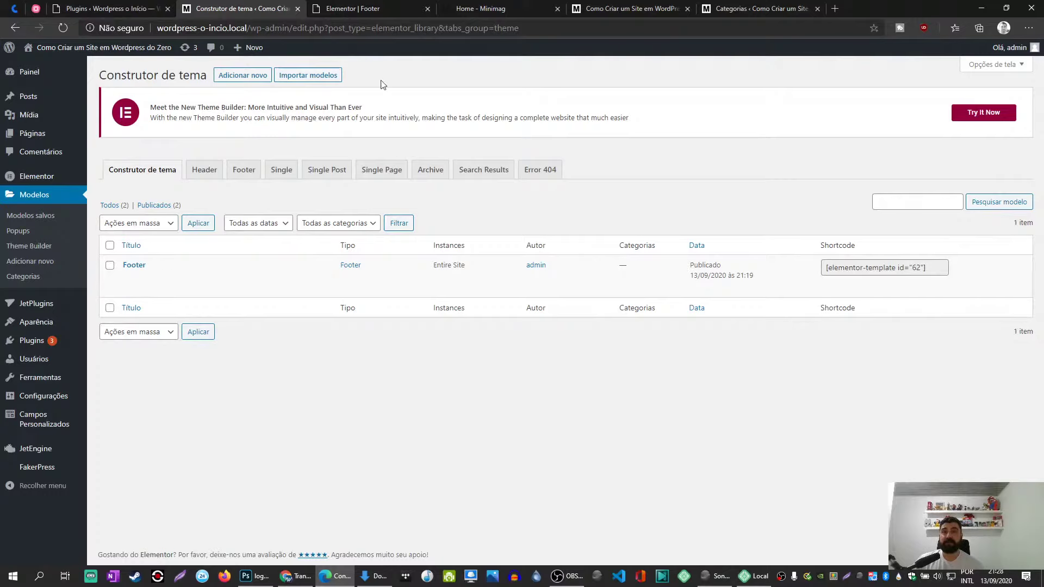
Return to the footer editor, view the dialog for saving the footer as a library template, and close it without saving.
{"action": "left_click", "coordinate": [353, 8]}
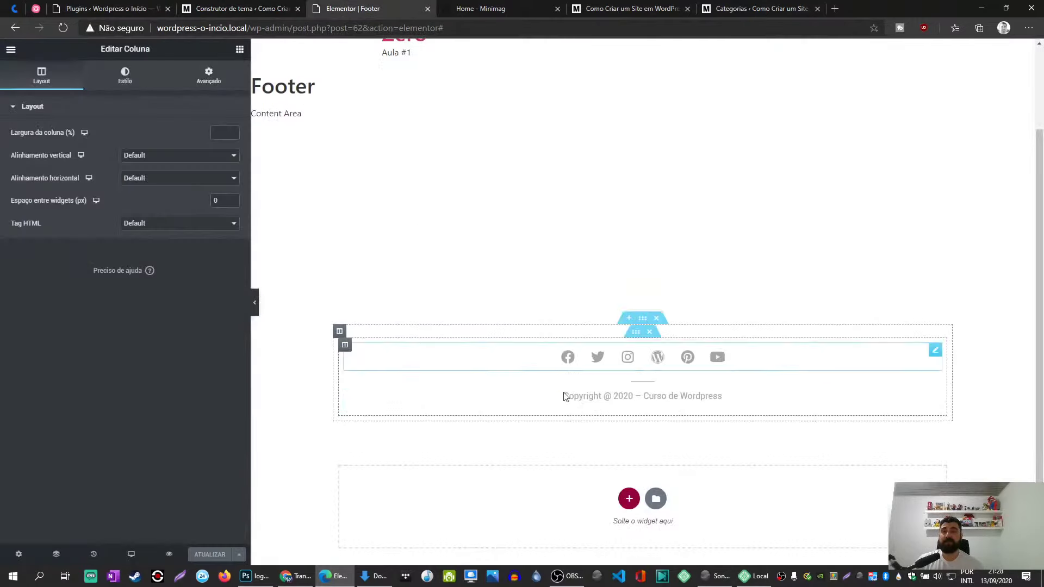
{"action": "left_click", "coordinate": [238, 554]}
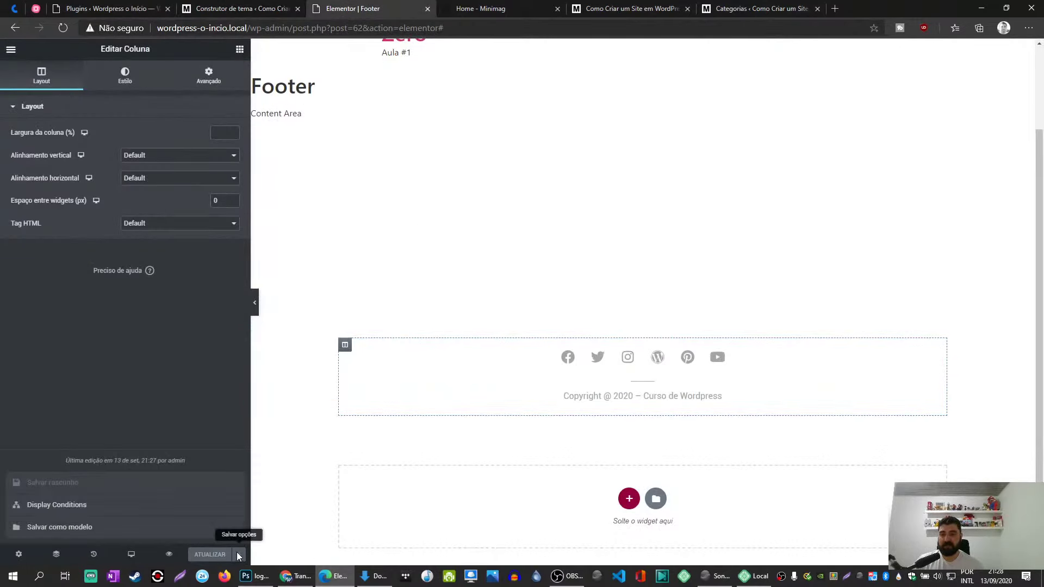
{"action": "left_click", "coordinate": [60, 529]}
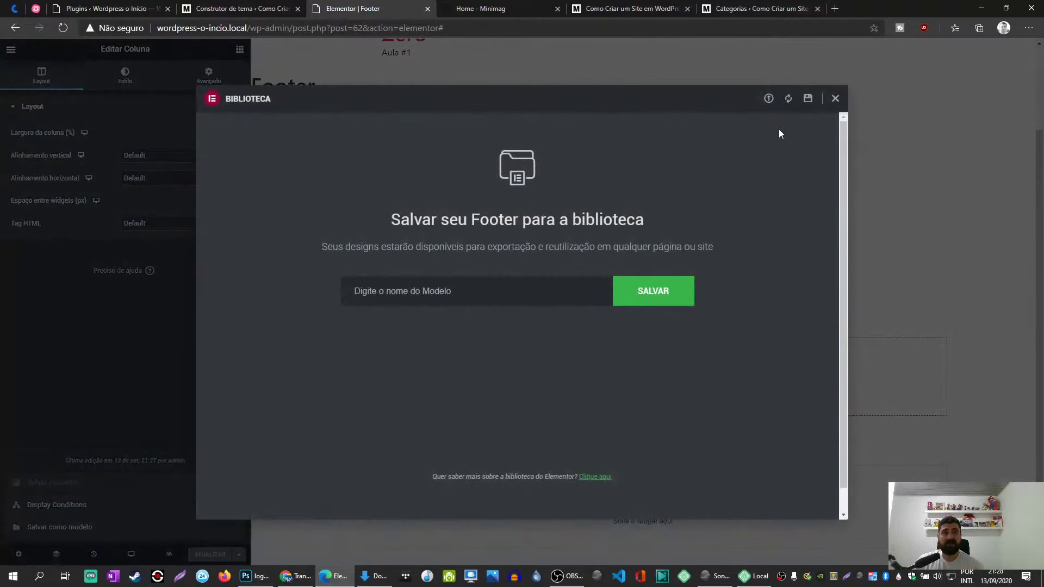
{"action": "left_click", "coordinate": [835, 99]}
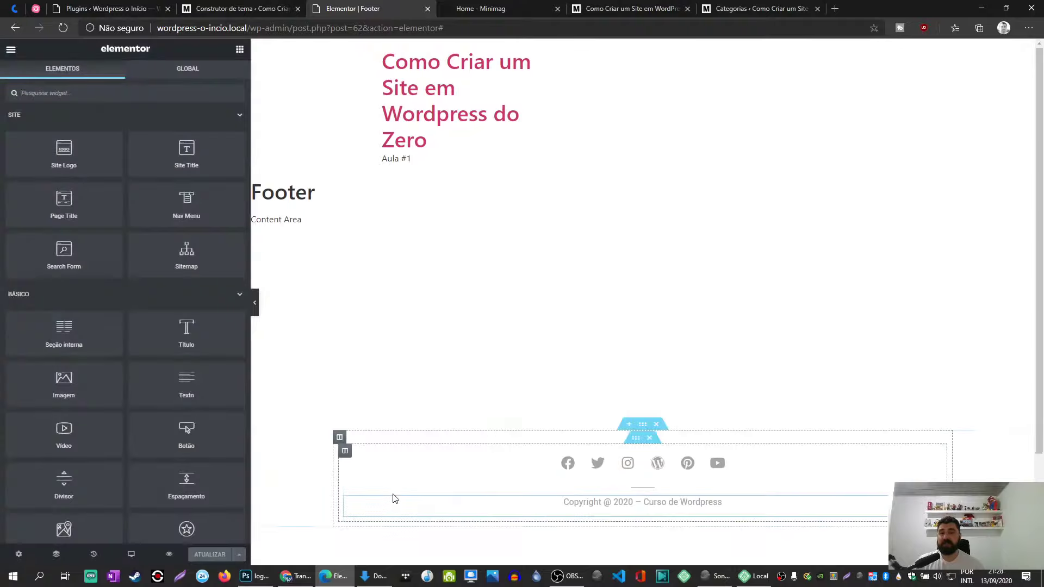
Reopen the footer's template library dialog, review its import and save views, and close it without saving.
{"action": "left_click", "coordinate": [238, 555]}
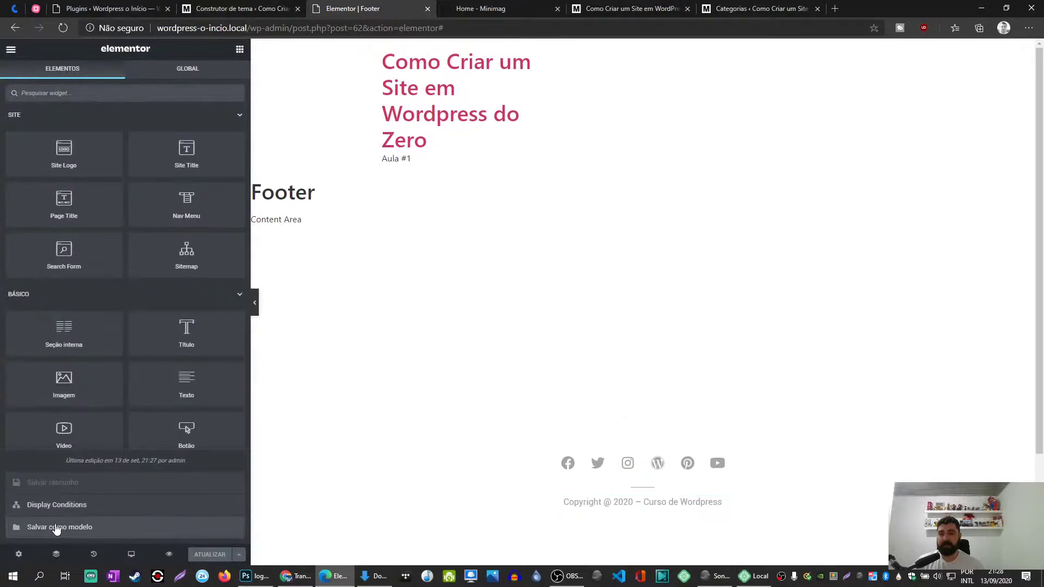
{"action": "left_click", "coordinate": [54, 527]}
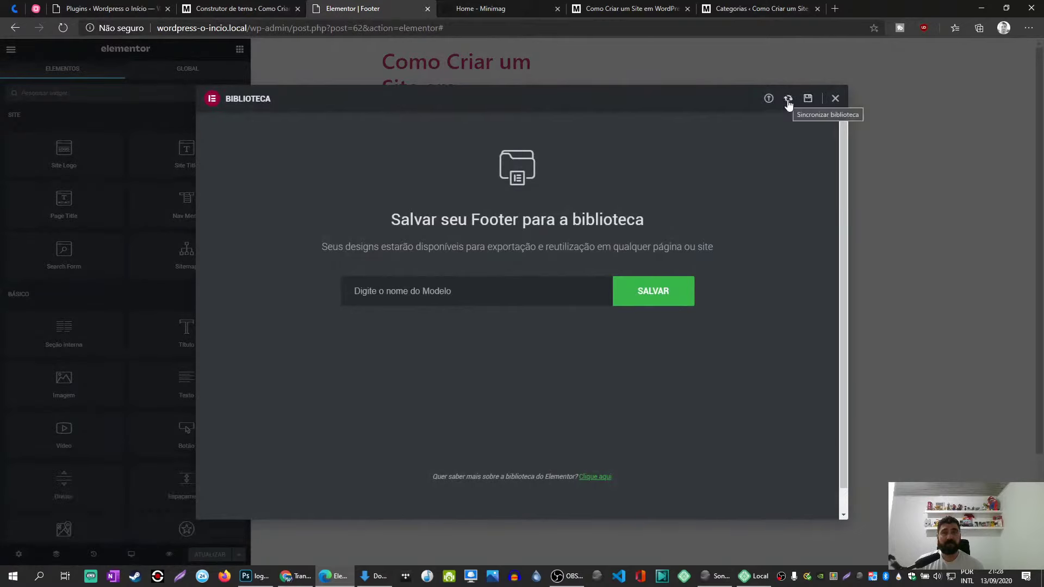
{"action": "left_click", "coordinate": [768, 99]}
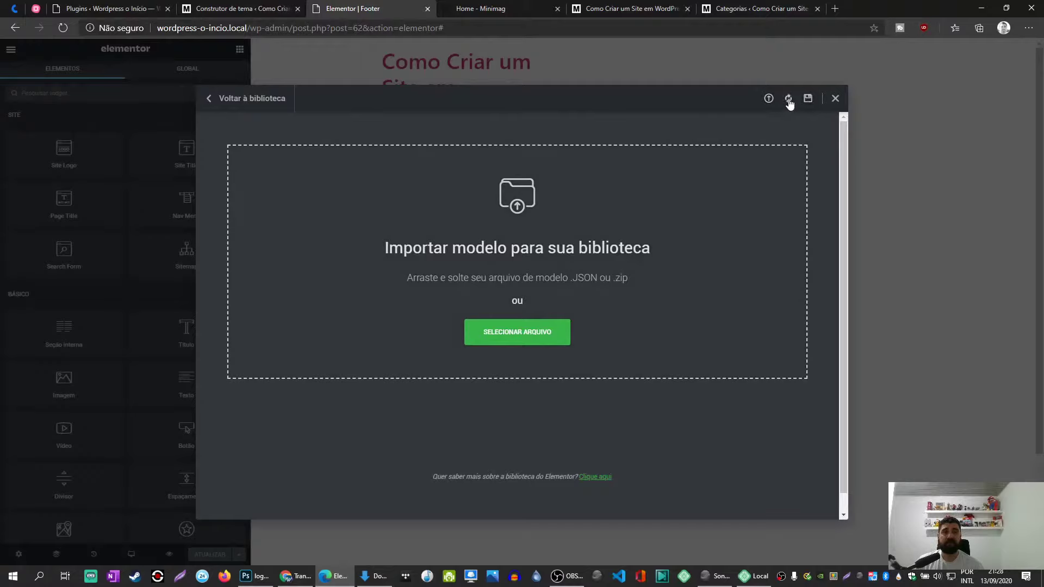
{"action": "left_click", "coordinate": [807, 100]}
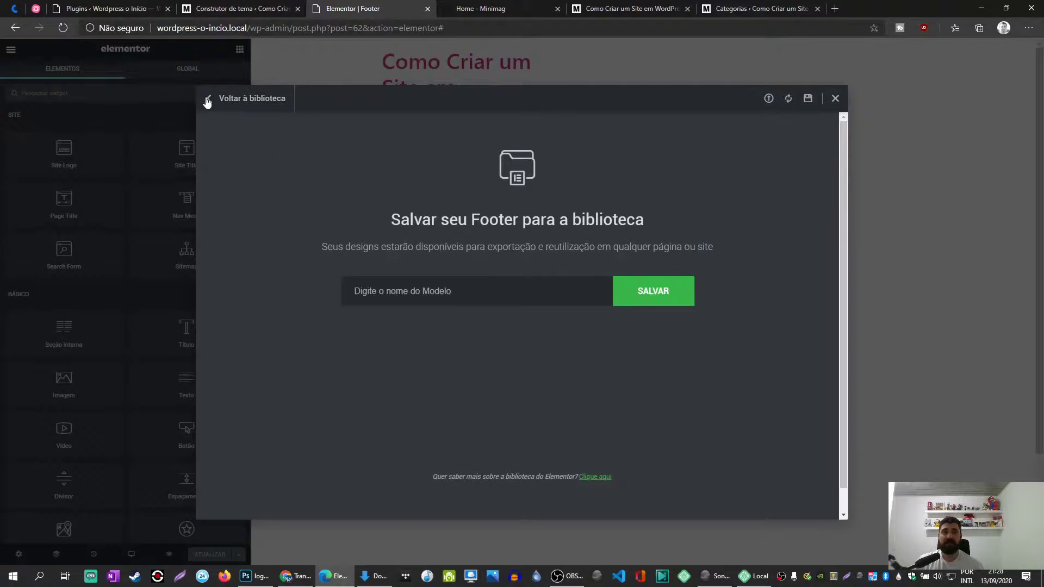
{"action": "left_click", "coordinate": [835, 99]}
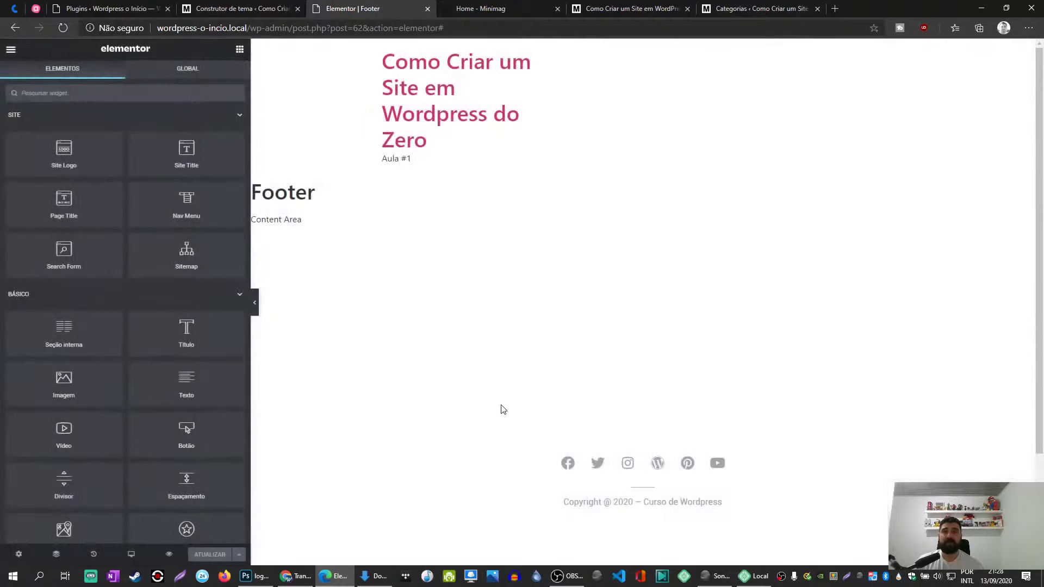
Check the footer's export option in the Theme Builder template list and return to the footer editor.
{"action": "left_click", "coordinate": [239, 8]}
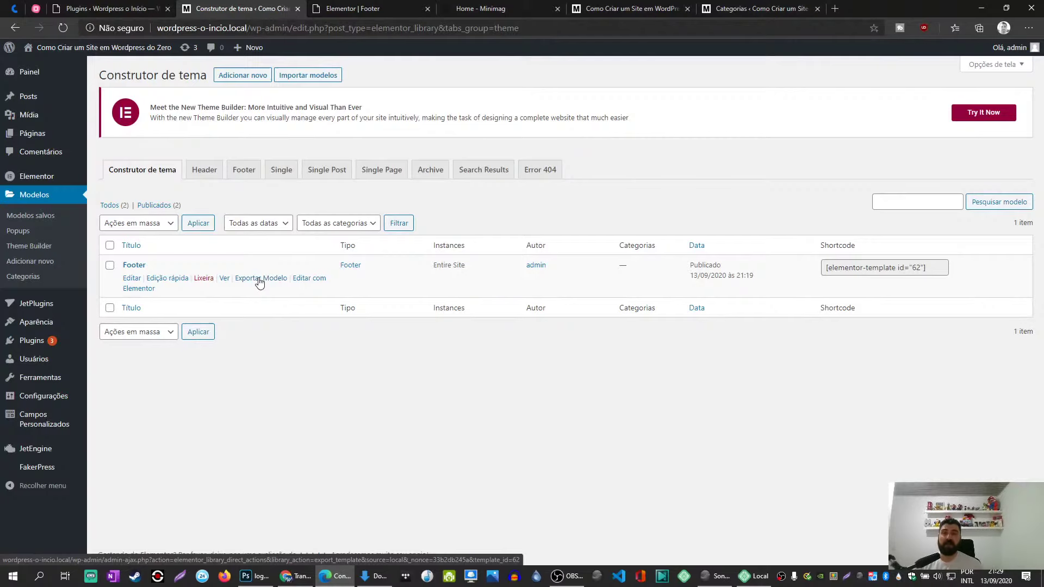
{"action": "left_click", "coordinate": [352, 8]}
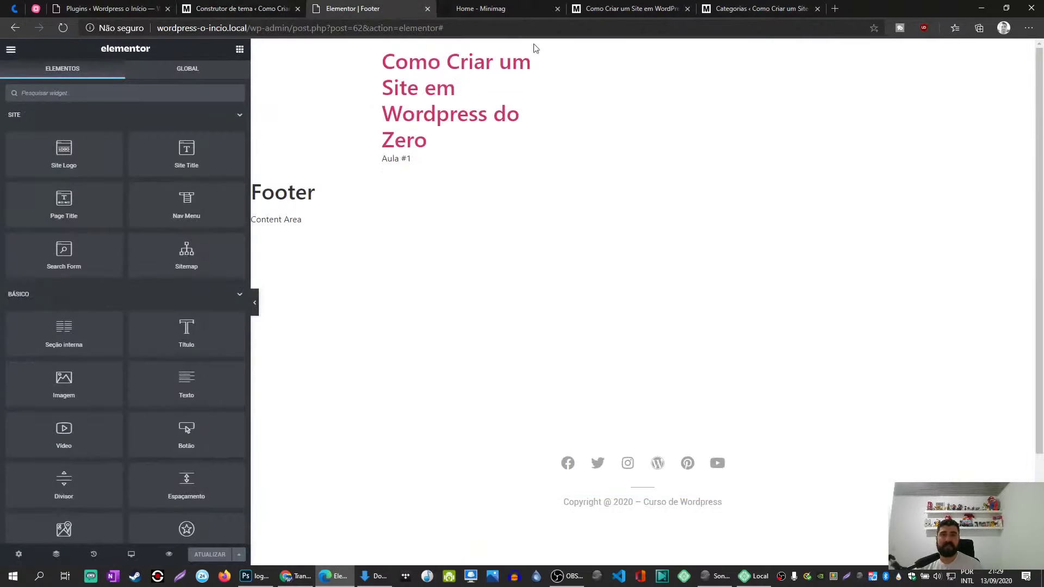
Compare the Minimag demo's footer social links with the footer in the editor and on the reloaded WordPress site.
{"action": "left_click", "coordinate": [506, 9]}
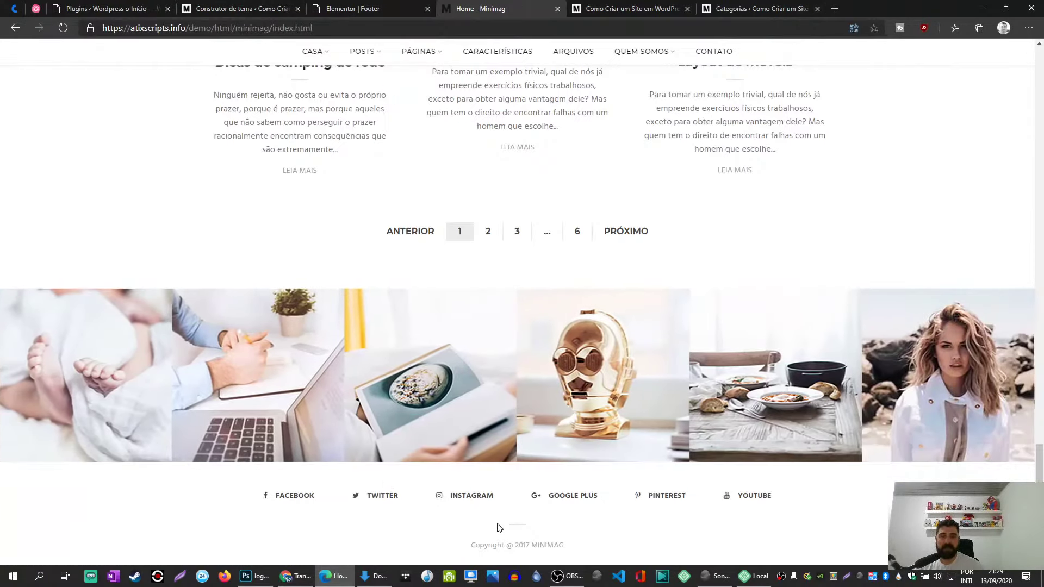
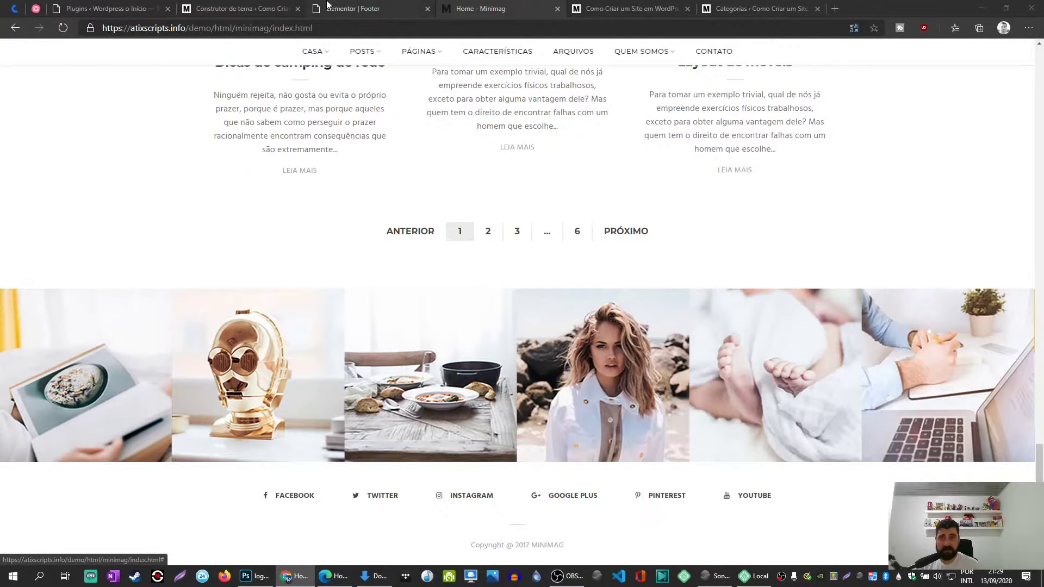
{"action": "left_click", "coordinate": [353, 9]}
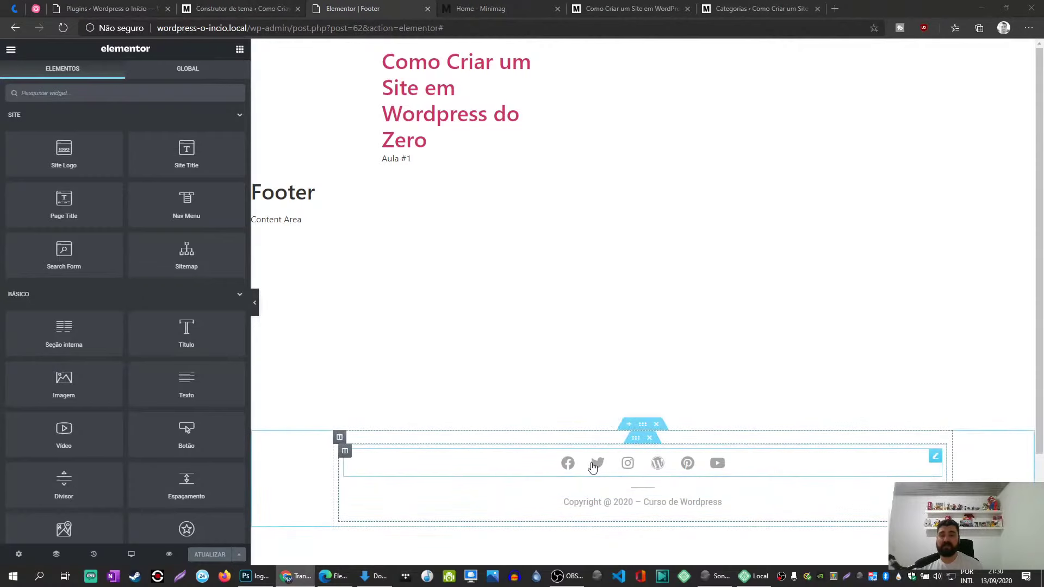
{"action": "left_click", "coordinate": [480, 9]}
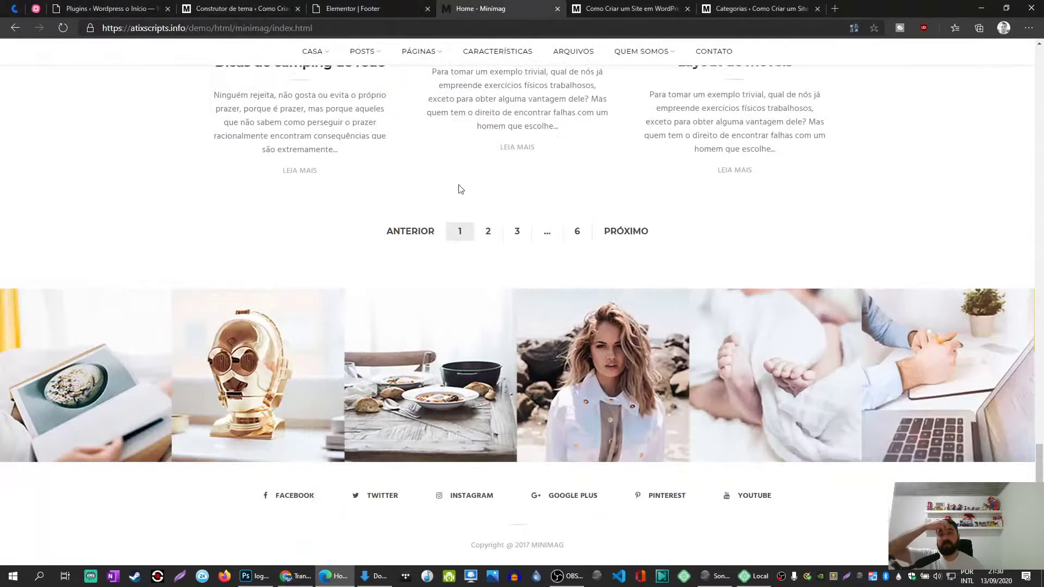
{"action": "left_click", "coordinate": [607, 9]}
{"action": "key", "text": "F5"}
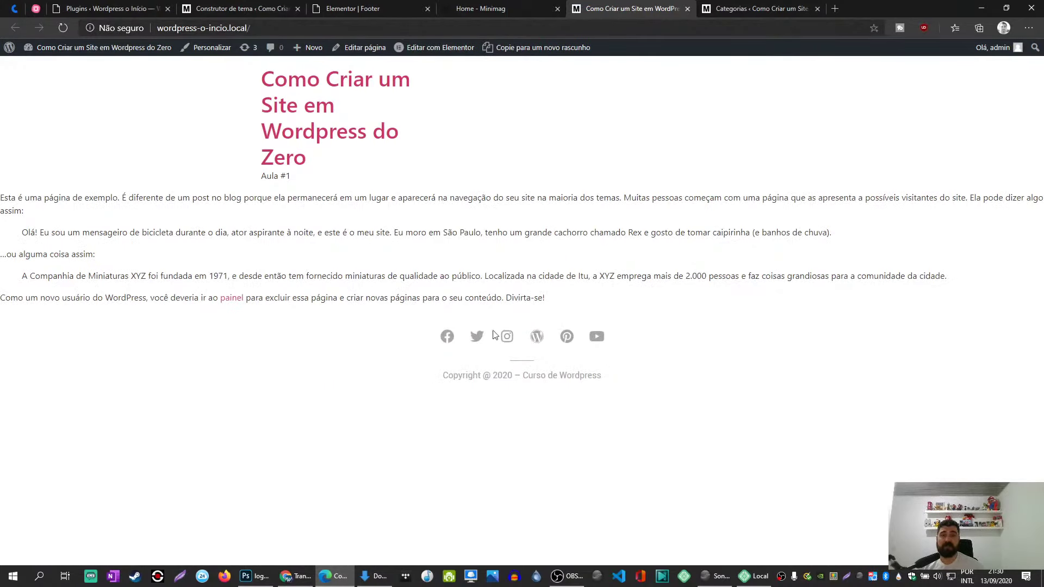
{"action": "left_click", "coordinate": [506, 9]}
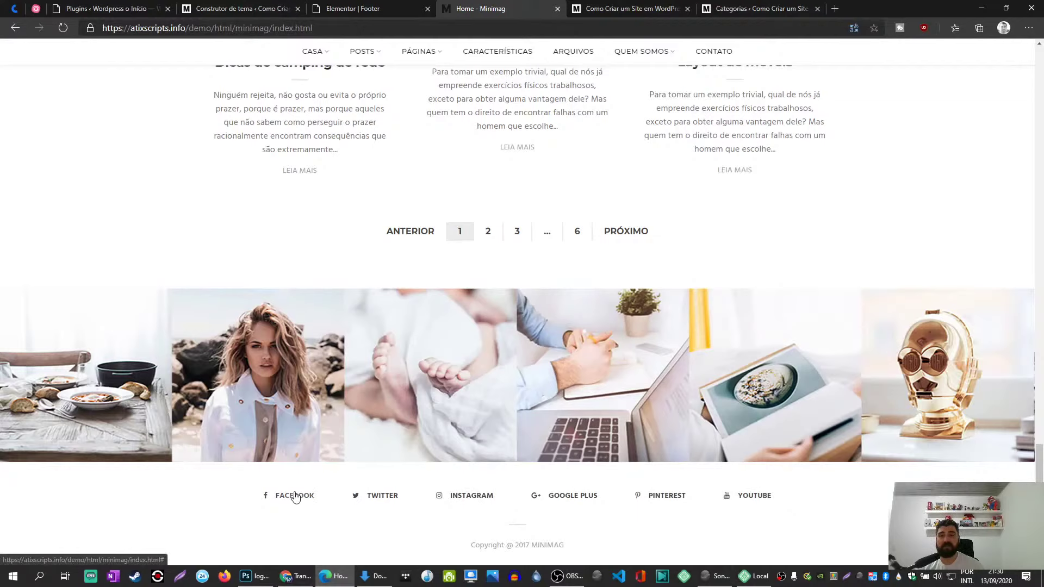
{"action": "left_click", "coordinate": [599, 6]}
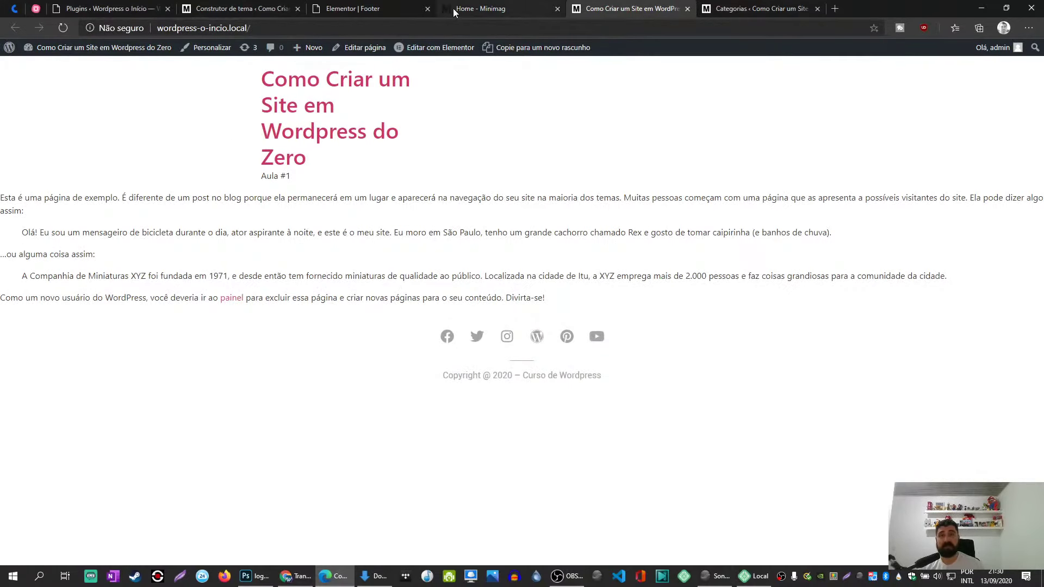
In the footer template's social icons widget, set the hover primary colour to white.
{"action": "left_click", "coordinate": [361, 8]}
{"action": "mouse_move", "coordinate": [774, 462]}
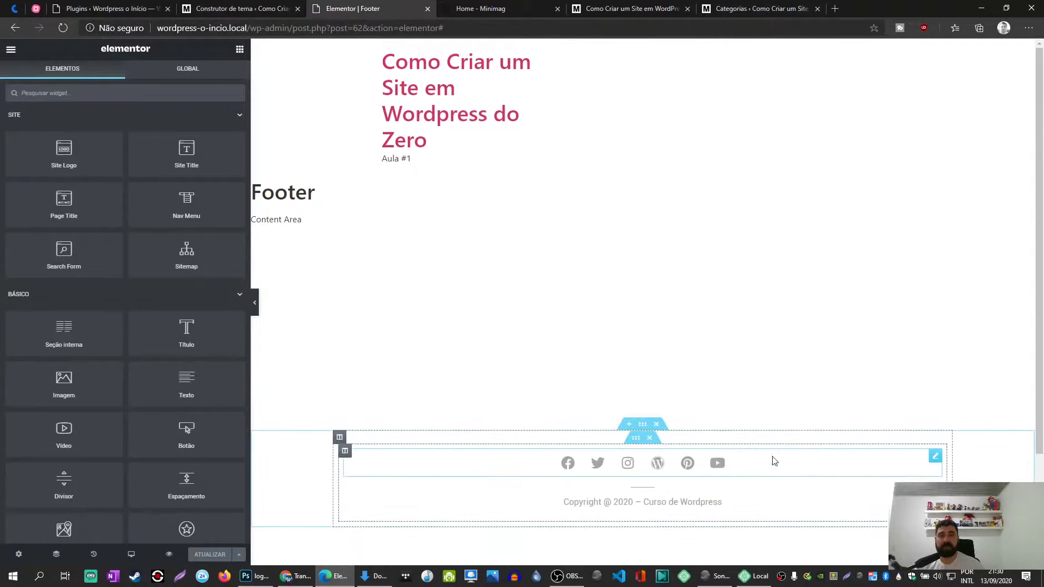
{"action": "left_click", "coordinate": [936, 457]}
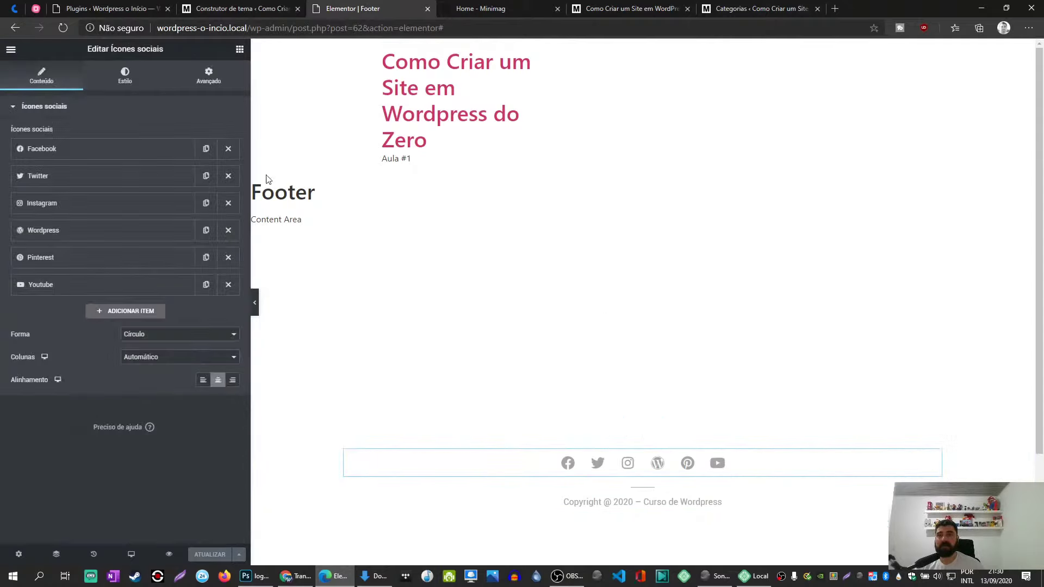
{"action": "left_click", "coordinate": [125, 78]}
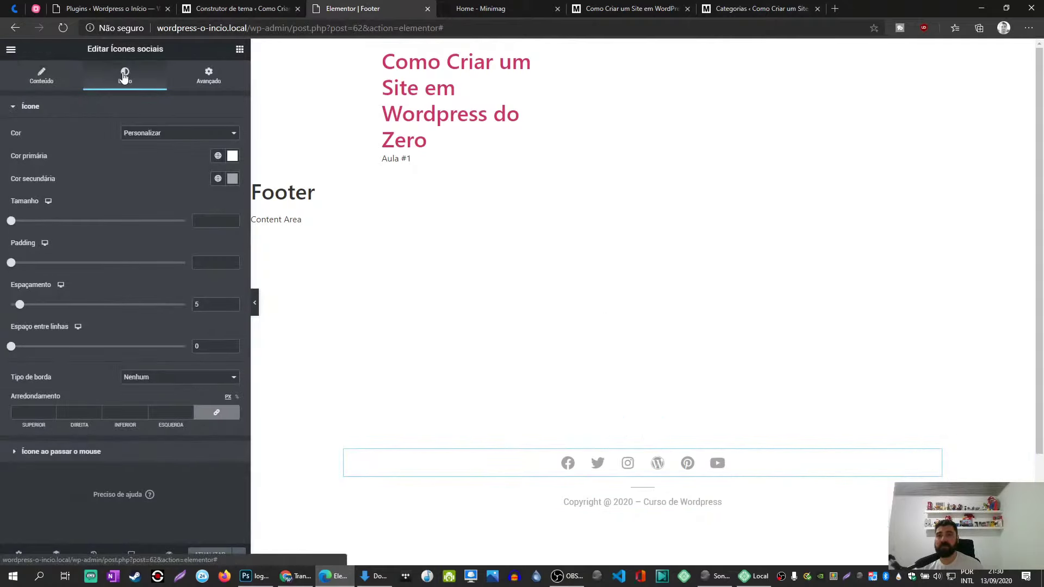
{"action": "left_click", "coordinate": [62, 452]}
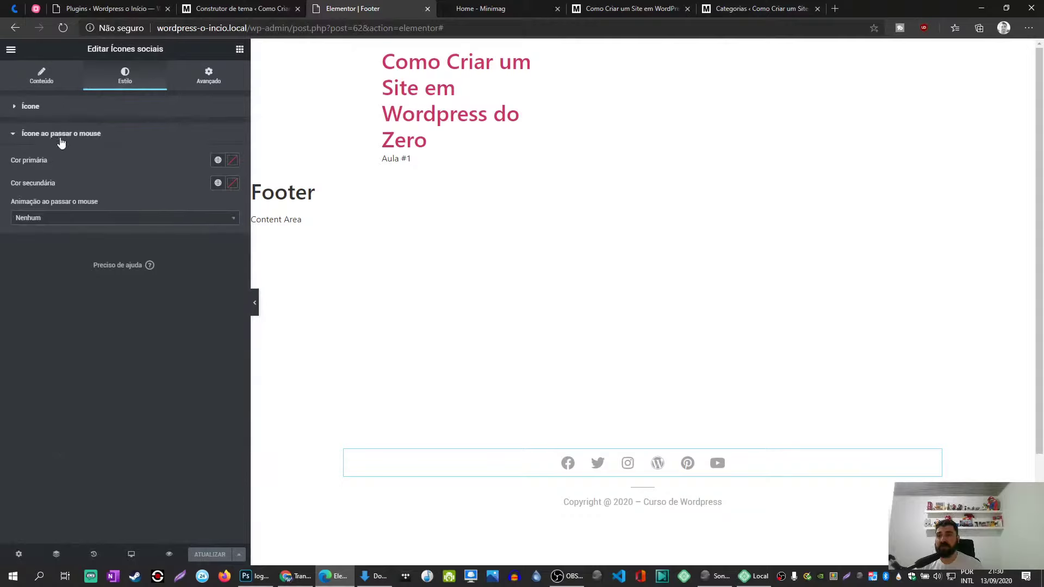
{"action": "left_click", "coordinate": [232, 163]}
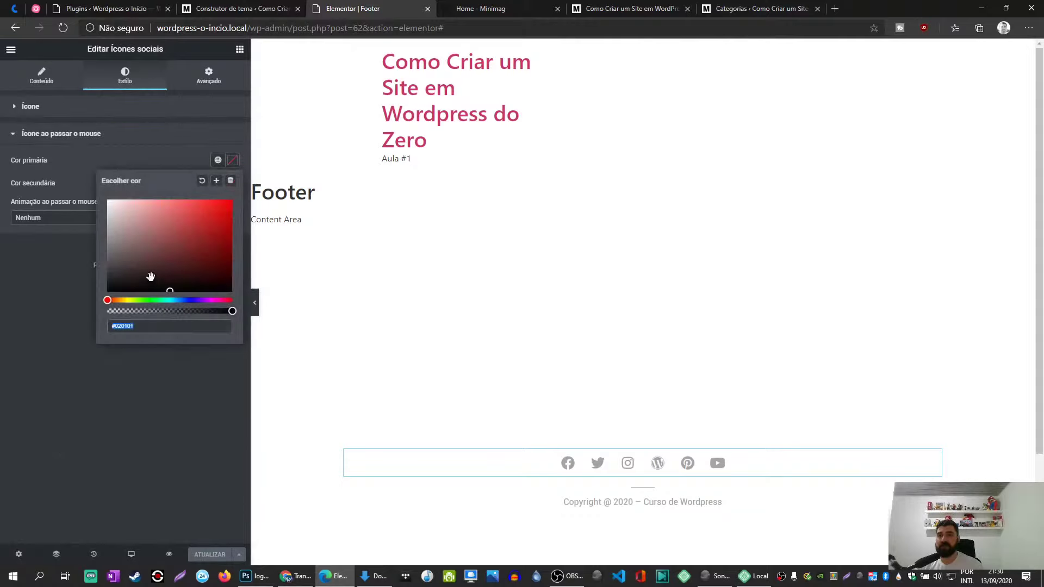
{"action": "left_click_drag", "start_coordinate": [144, 252], "coordinate": [97, 199]}
{"action": "left_click", "coordinate": [89, 139]}
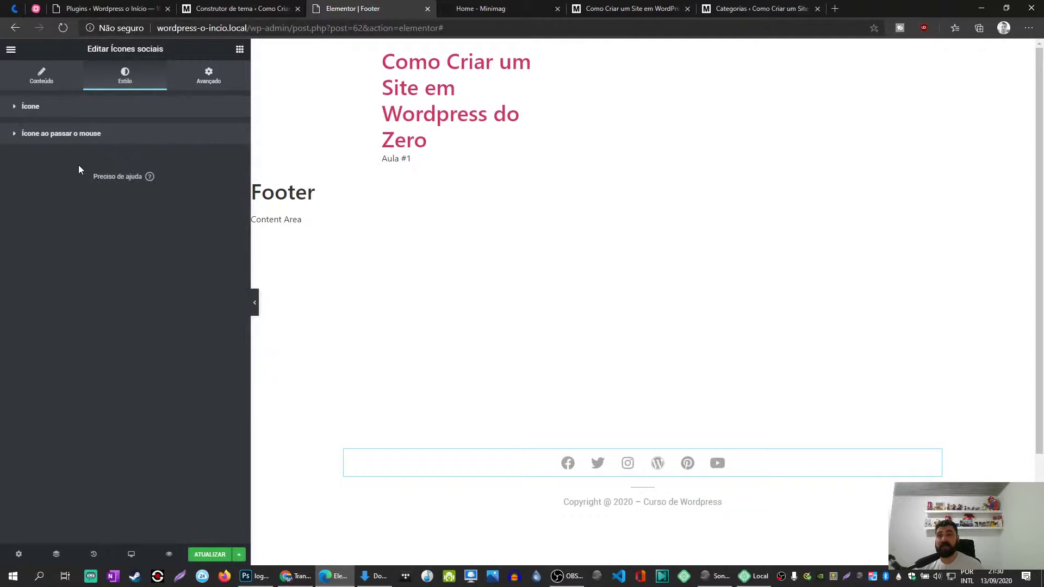
Open the social icons' hover secondary colour for editing and go back to the normal icon colour settings.
{"action": "left_click", "coordinate": [84, 136]}
{"action": "left_click", "coordinate": [233, 183]}
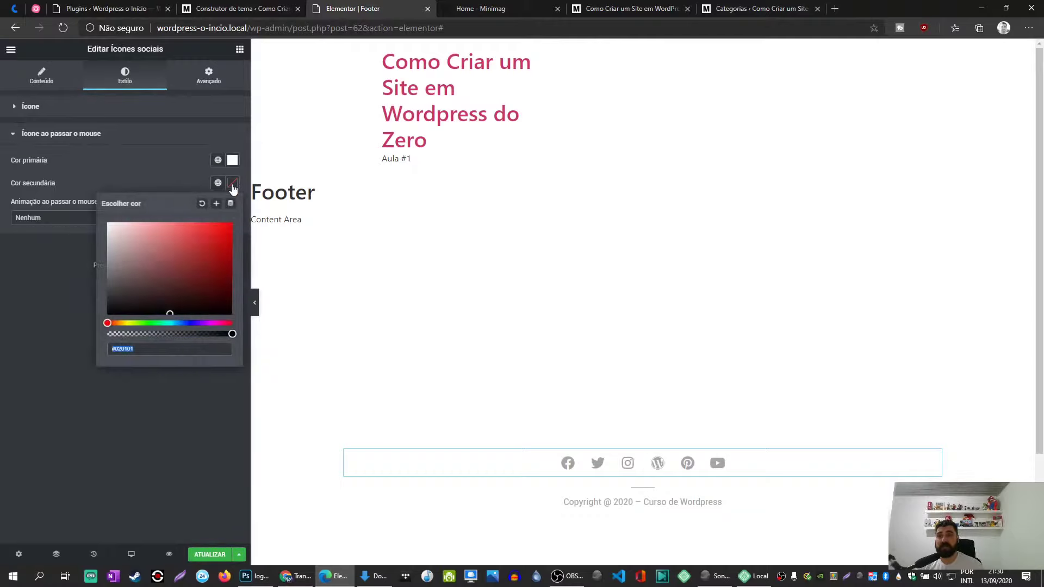
{"action": "left_click", "coordinate": [166, 109]}
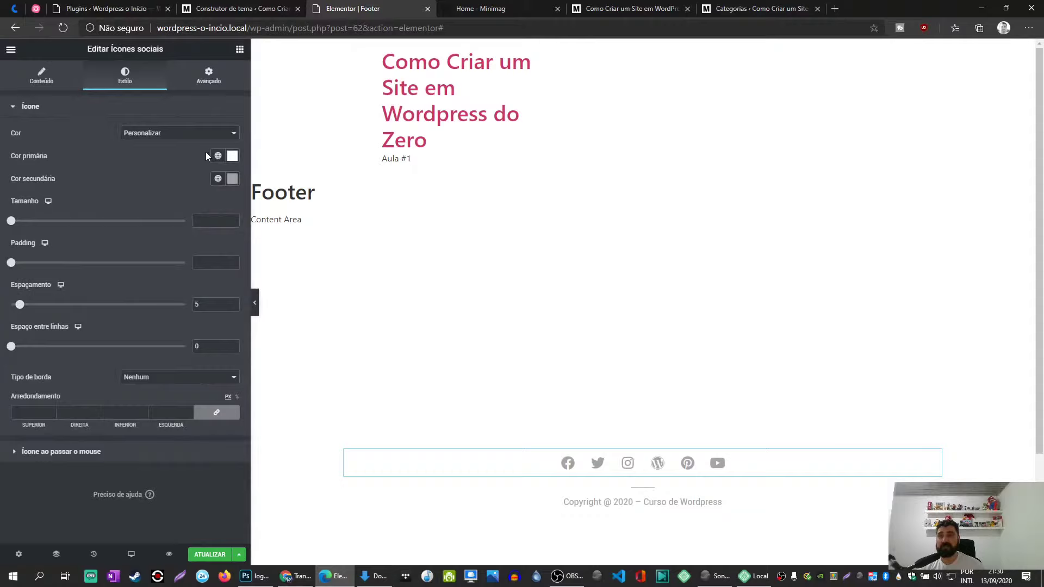
Set the social icons' secondary hover colour to a dark grey, update the Footer template and close its editor.
{"action": "left_click", "coordinate": [232, 179]}
{"action": "left_click", "coordinate": [139, 158]}
{"action": "left_click", "coordinate": [149, 133]}
{"action": "left_click", "coordinate": [90, 141]}
{"action": "left_click", "coordinate": [82, 452]}
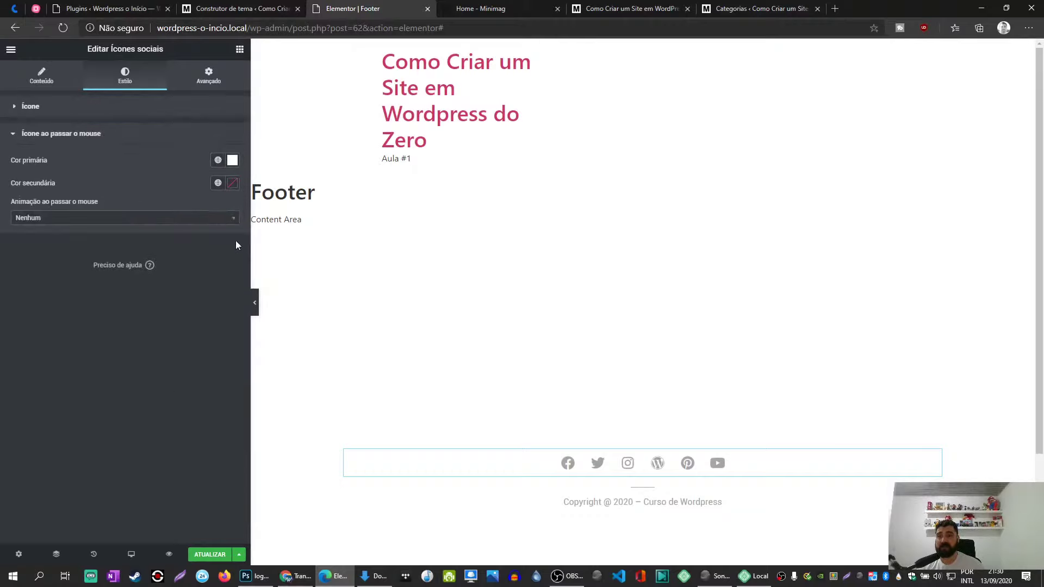
{"action": "left_click", "coordinate": [232, 184]}
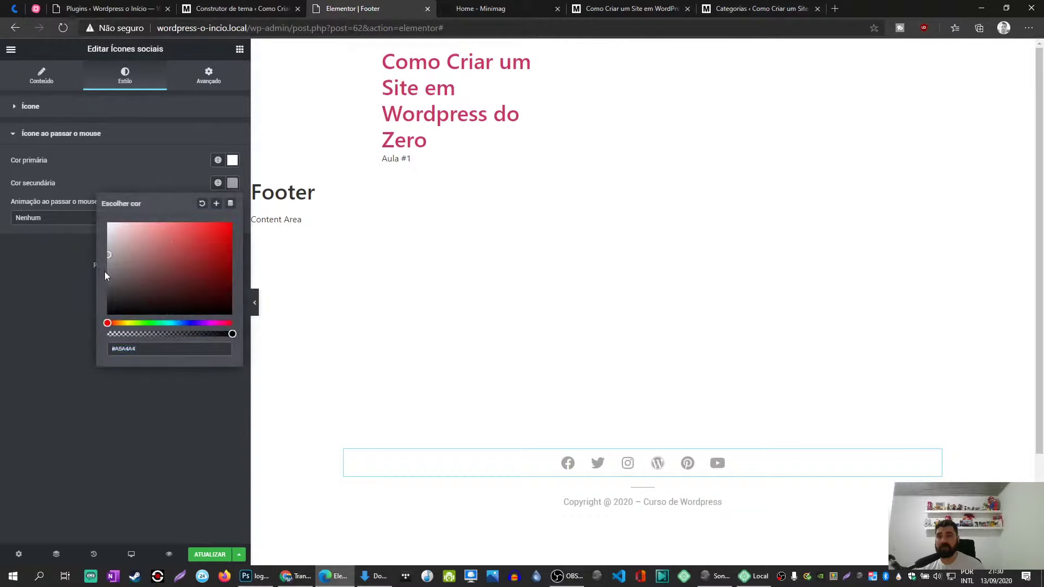
{"action": "left_click_drag", "start_coordinate": [108, 256], "coordinate": [109, 288]}
{"action": "left_click", "coordinate": [76, 297]}
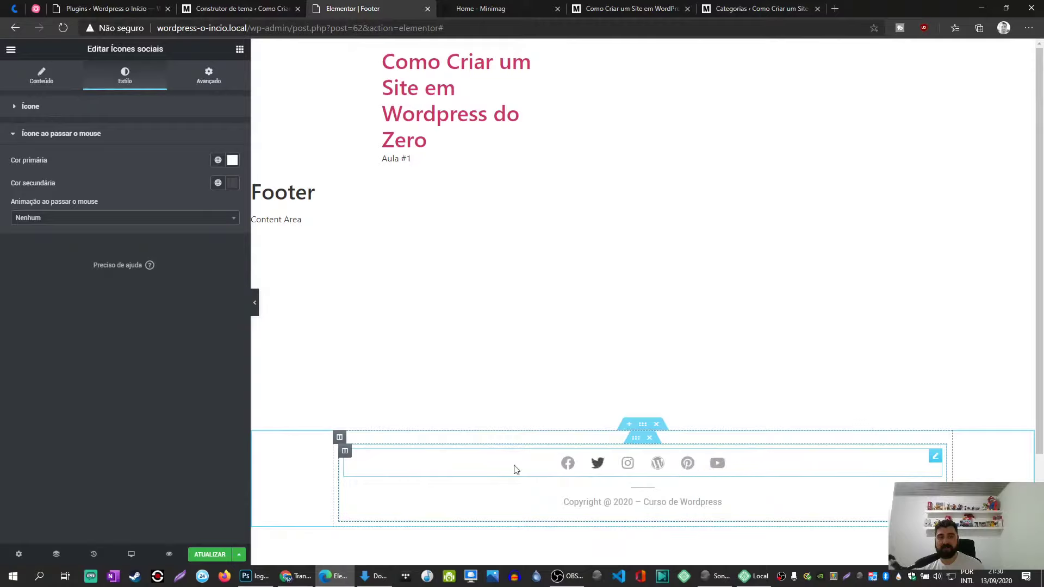
{"action": "left_click", "coordinate": [211, 558]}
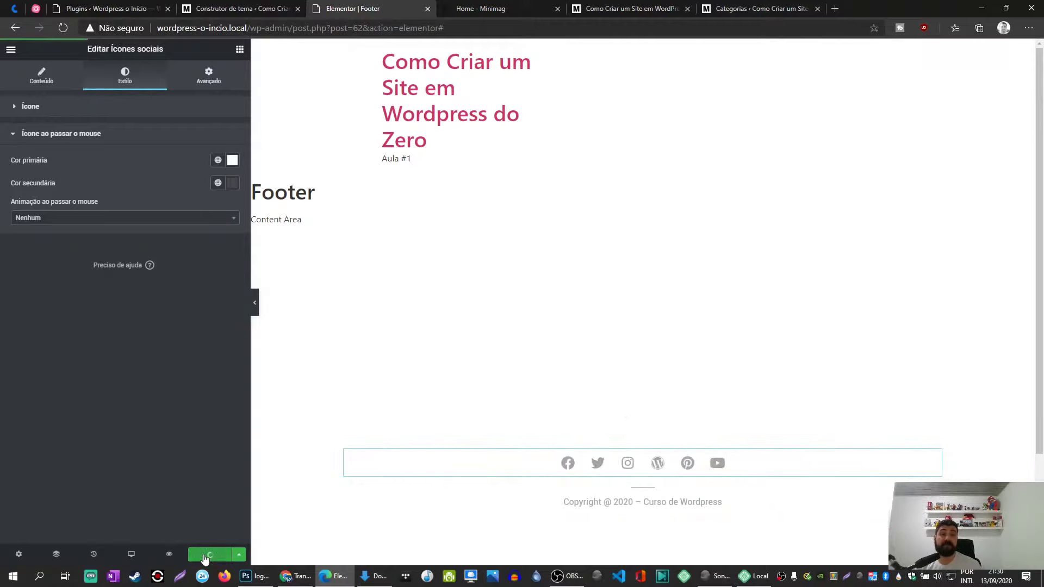
{"action": "left_click", "coordinate": [427, 9]}
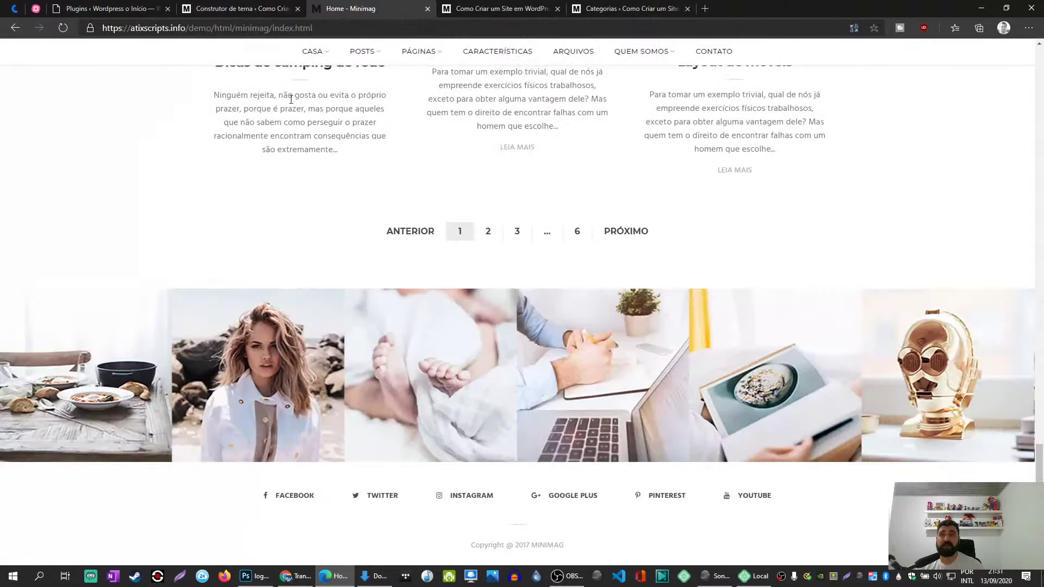
Open the WordPress dashboard (Painel) in a separate browser tab placed before the Construtor de tema tab.
{"action": "left_click", "coordinate": [239, 8]}
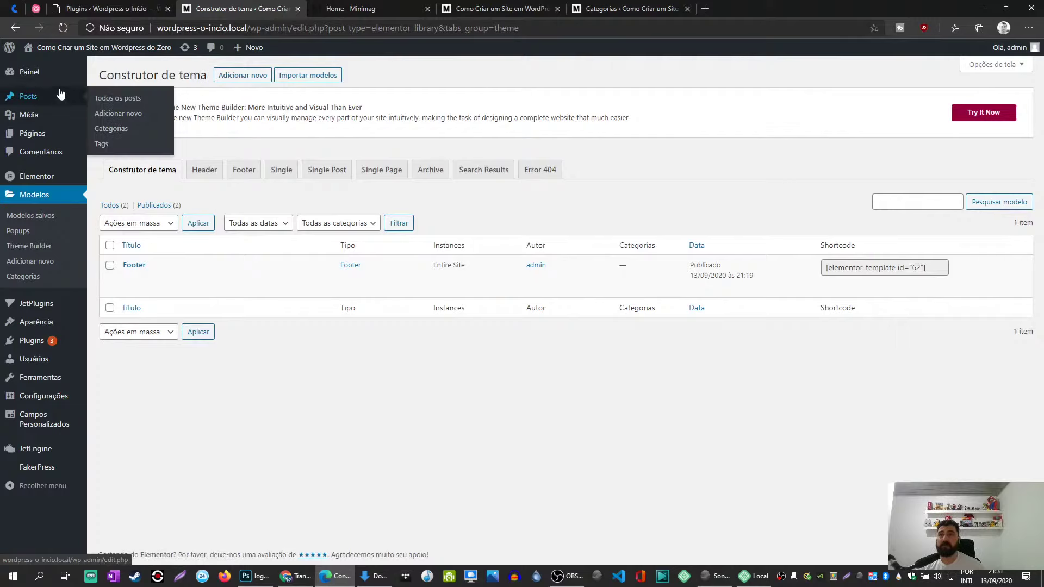
{"action": "mouse_move", "coordinate": [52, 76]}
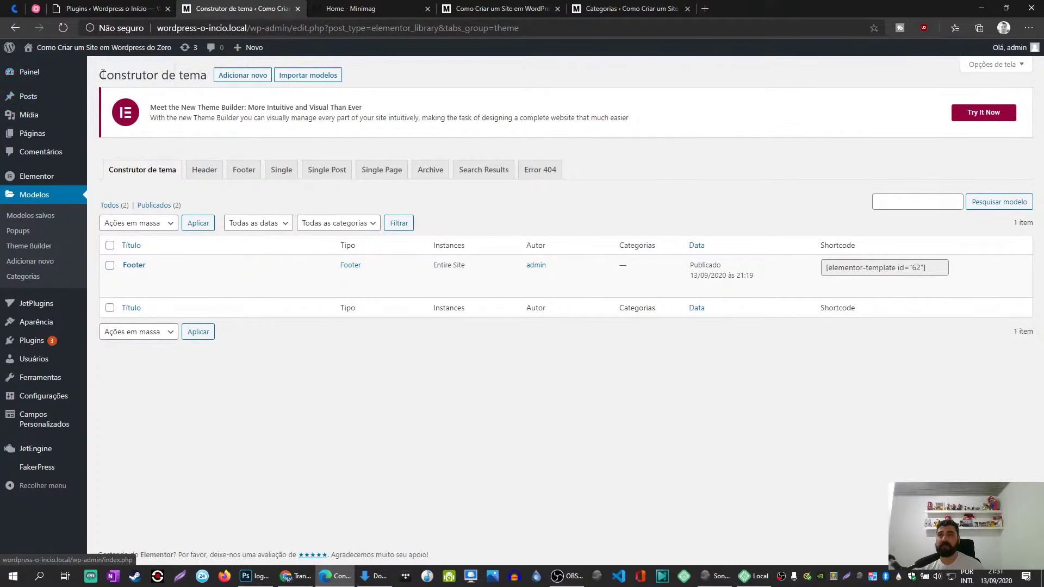
{"action": "middle_click", "coordinate": [103, 74]}
{"action": "left_click", "coordinate": [338, 8]}
{"action": "left_click_drag", "start_coordinate": [337, 8], "coordinate": [262, 9]}
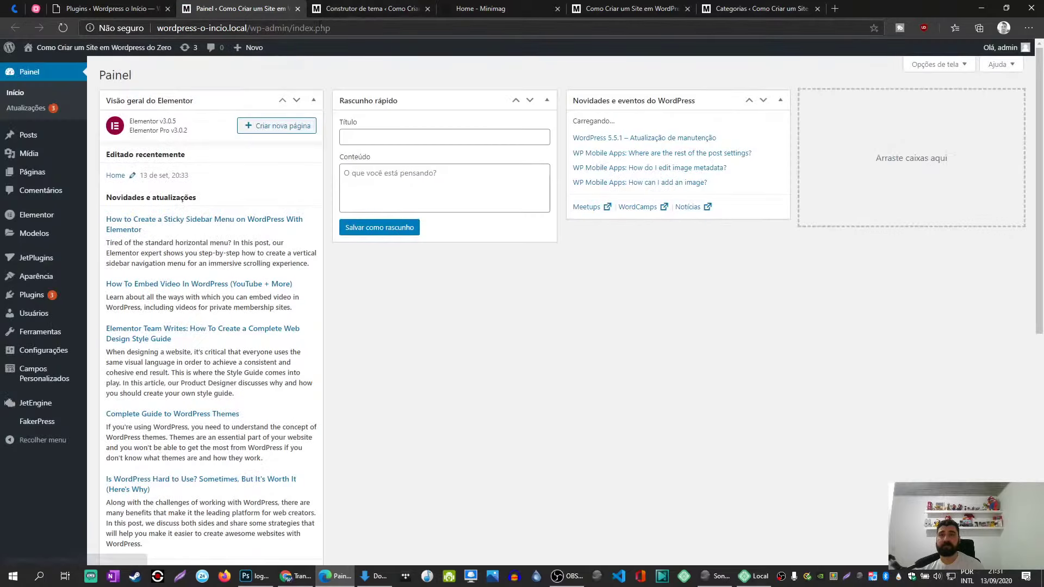
Create a new theme template of type Header named "Header" in the theme builder.
{"action": "left_click", "coordinate": [338, 8]}
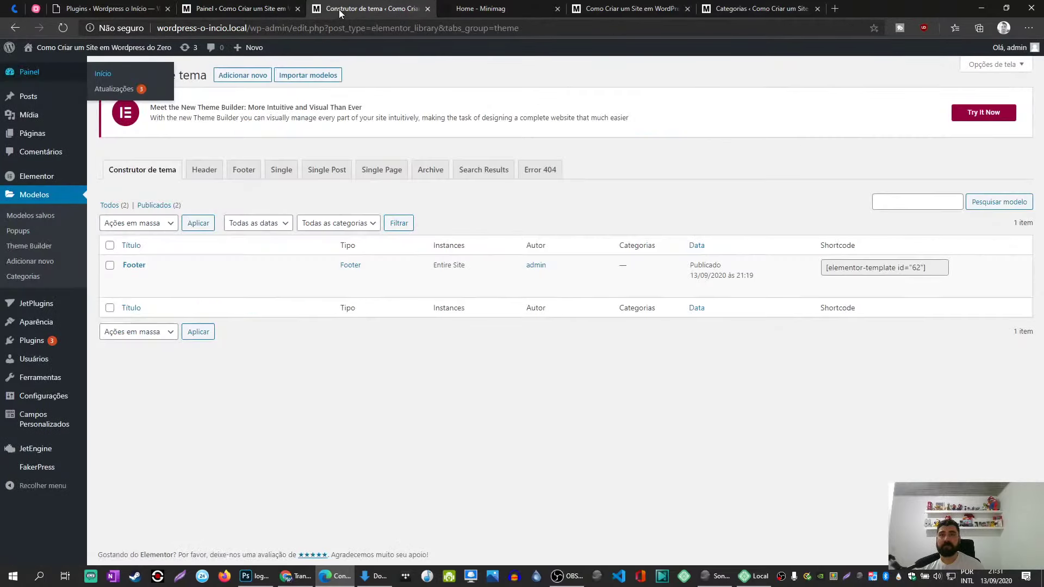
{"action": "left_click", "coordinate": [242, 76]}
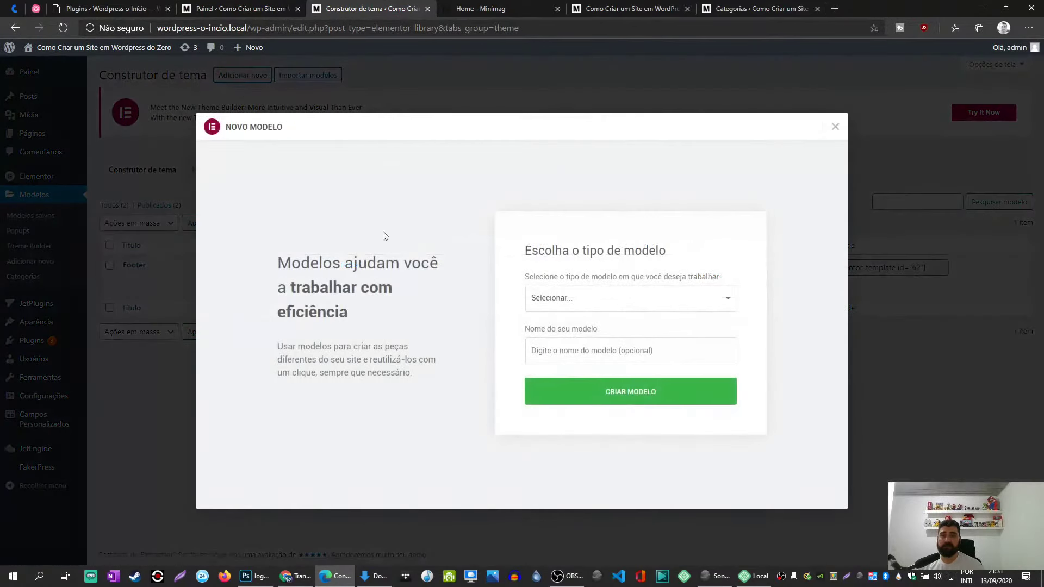
{"action": "left_click", "coordinate": [564, 308]}
{"action": "left_click", "coordinate": [556, 350]}
{"action": "left_click", "coordinate": [555, 354]}
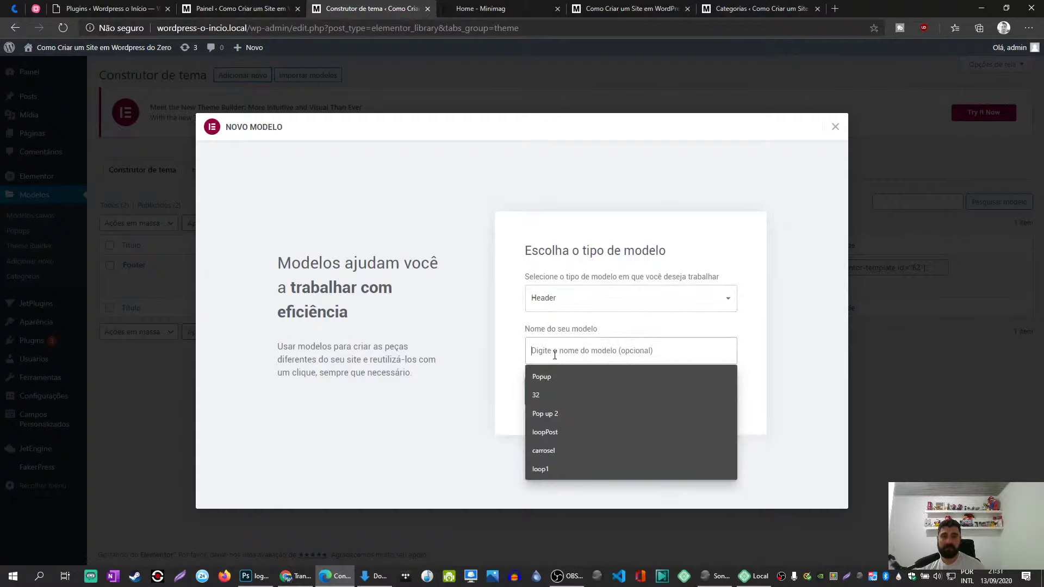
{"action": "type", "text": "Header"}
{"action": "left_click", "coordinate": [581, 404]}
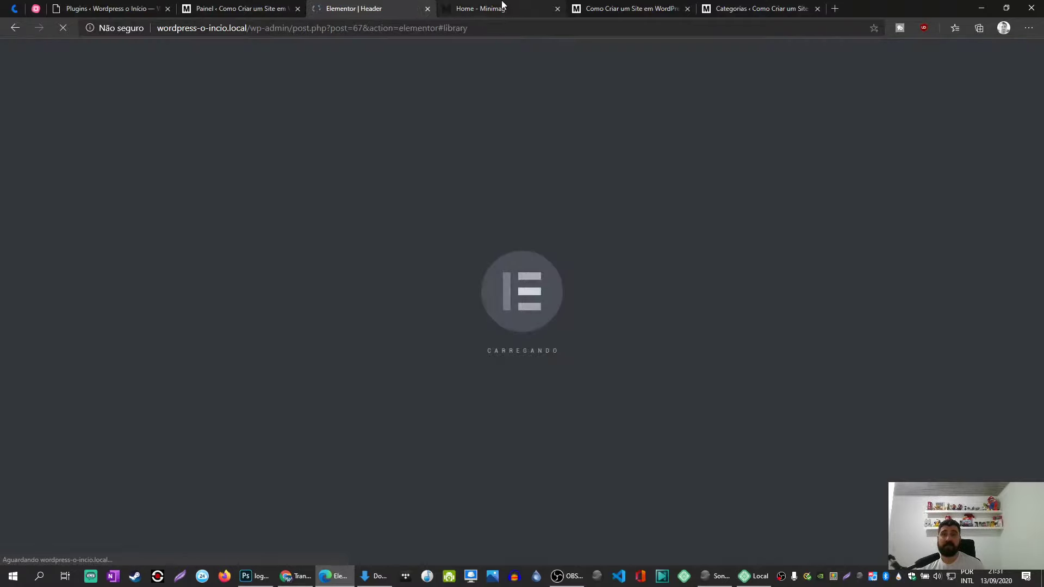
Review the header at the top of the Minimag demo page and dismiss the block library in the Header editor.
{"action": "left_click", "coordinate": [501, 7]}
{"action": "scroll", "coordinate": [438, 154], "scroll_direction": "up", "scroll_amount": 4}
{"action": "scroll", "coordinate": [439, 150], "scroll_direction": "up", "scroll_amount": 10}
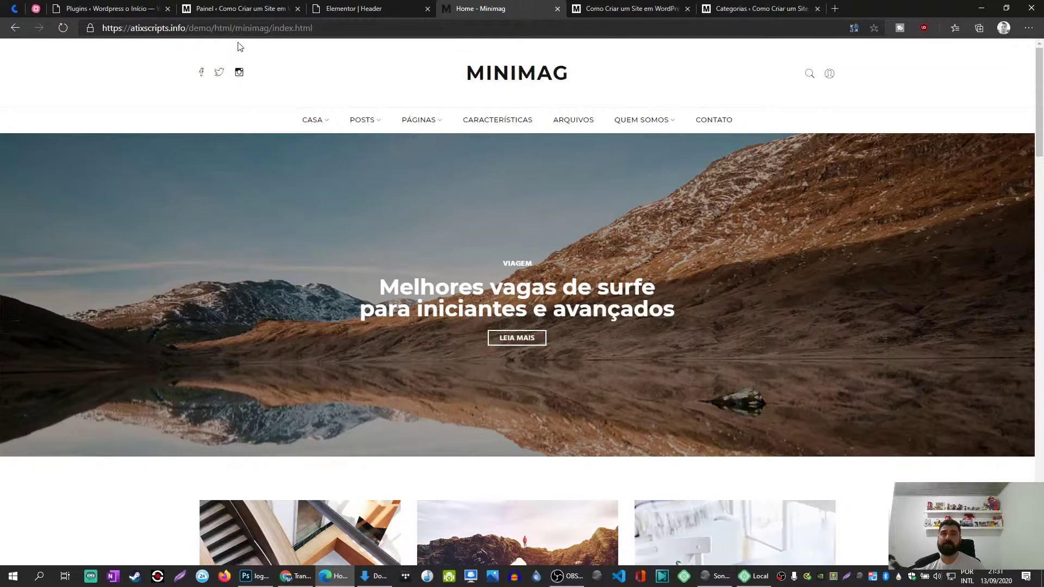
{"action": "left_click", "coordinate": [363, 8]}
{"action": "left_click", "coordinate": [836, 100]}
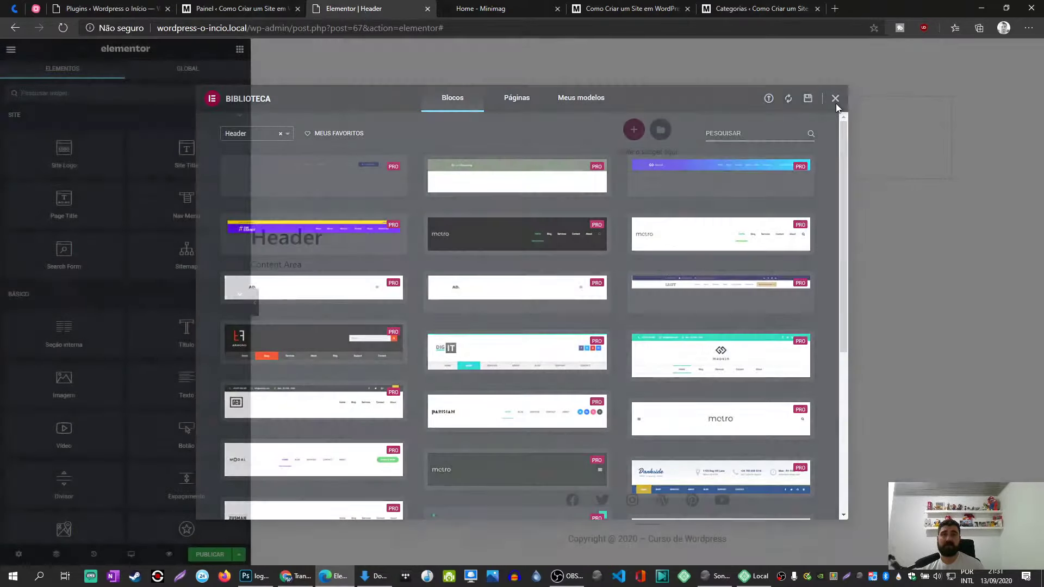
Open the WordPress Menus page in a new browser tab and place the Minimag demo tab right after it.
{"action": "left_click", "coordinate": [231, 8]}
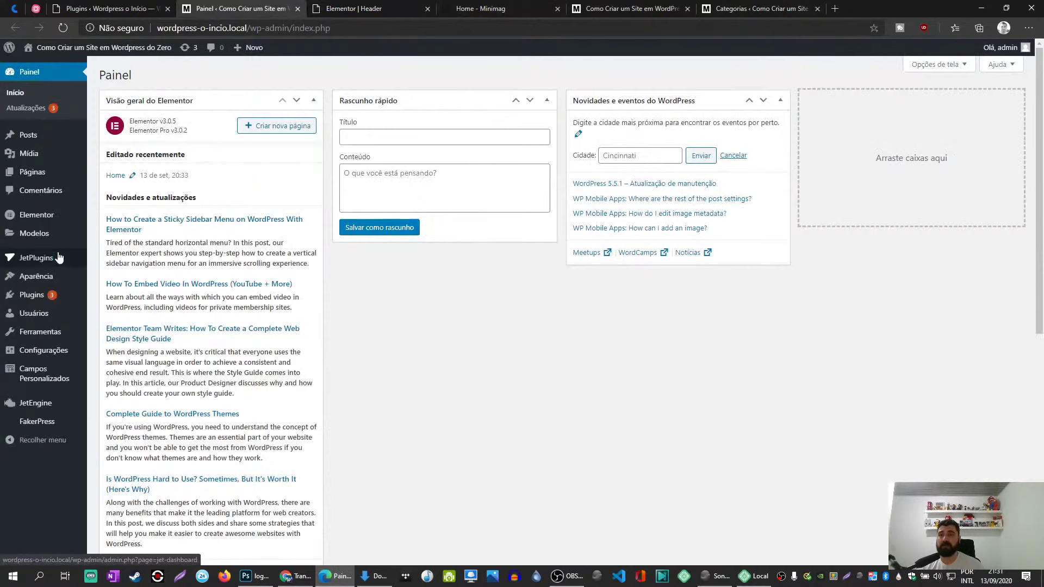
{"action": "mouse_move", "coordinate": [63, 348]}
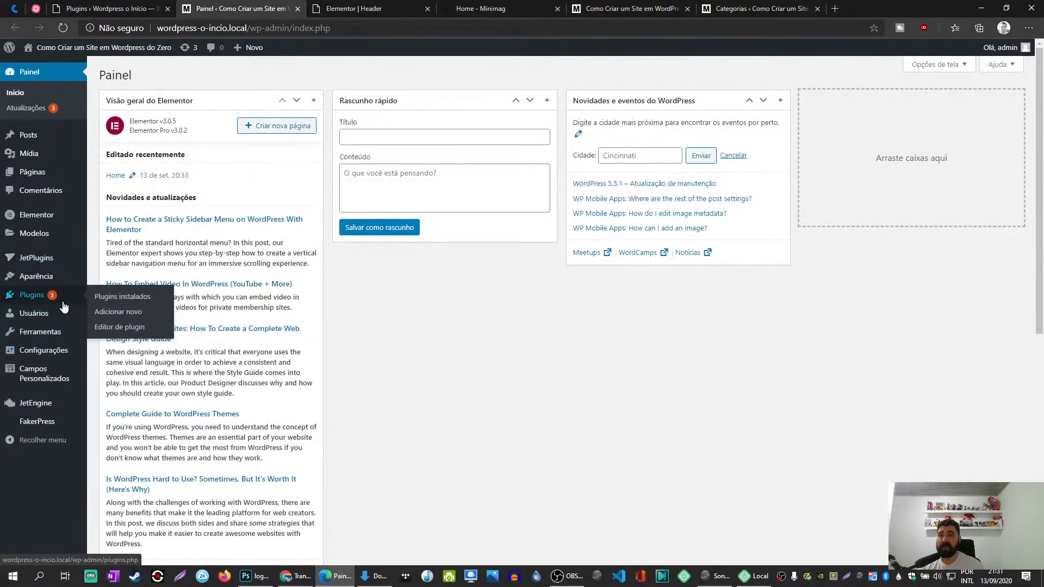
{"action": "mouse_move", "coordinate": [55, 284]}
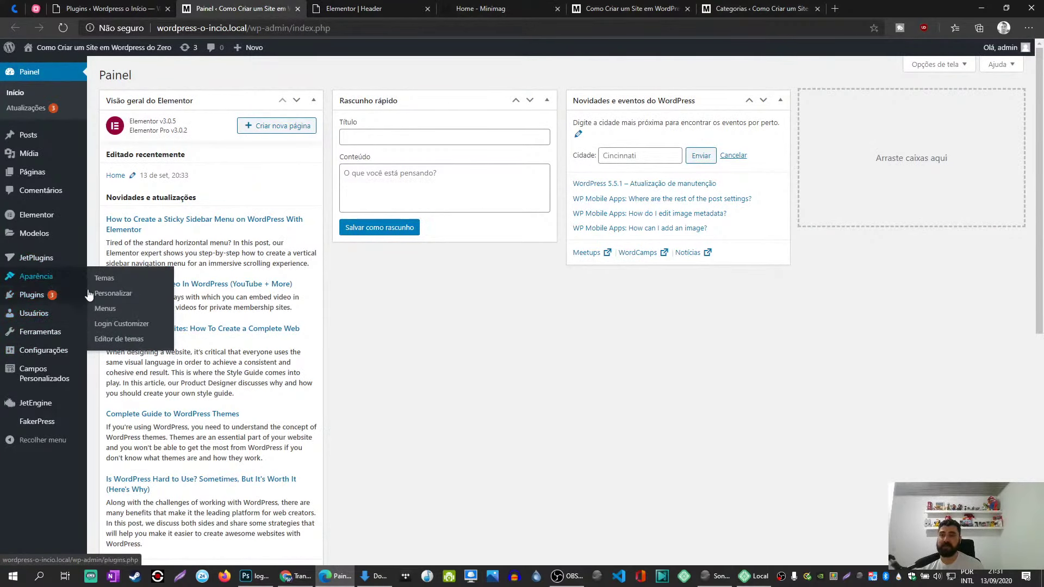
{"action": "middle_click", "coordinate": [100, 313]}
{"action": "left_click", "coordinate": [322, 9]}
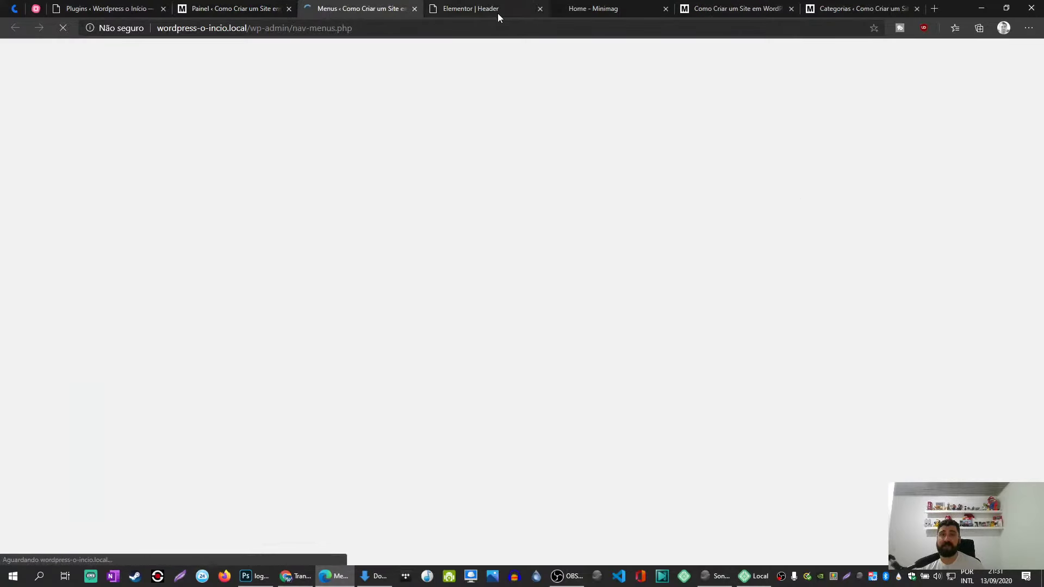
{"action": "left_click_drag", "start_coordinate": [598, 9], "coordinate": [473, 4]}
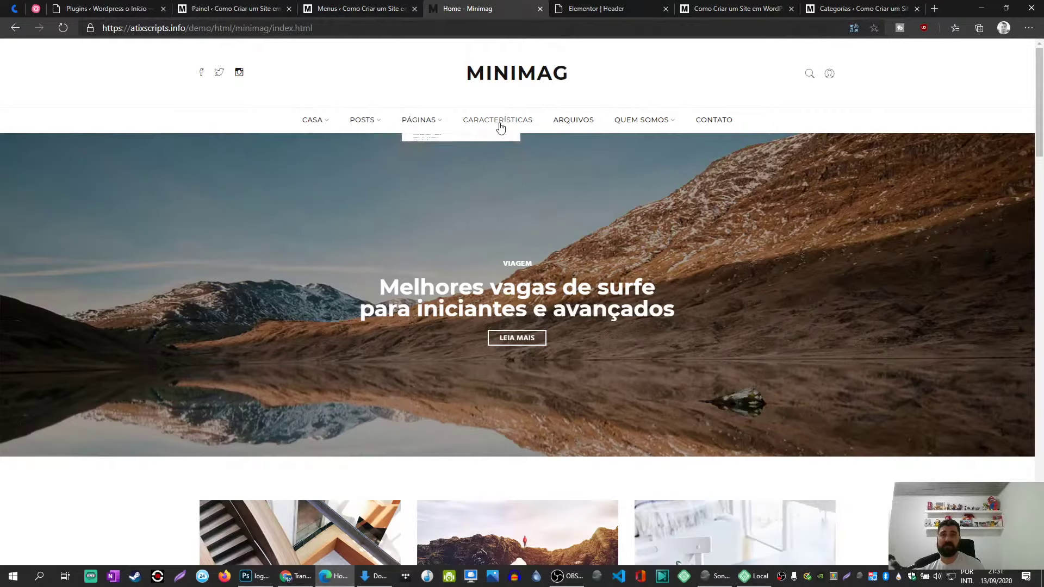
Create a navigation menu named "Menu Principal".
{"action": "left_click", "coordinate": [348, 7]}
{"action": "double_click", "coordinate": [360, 198]}
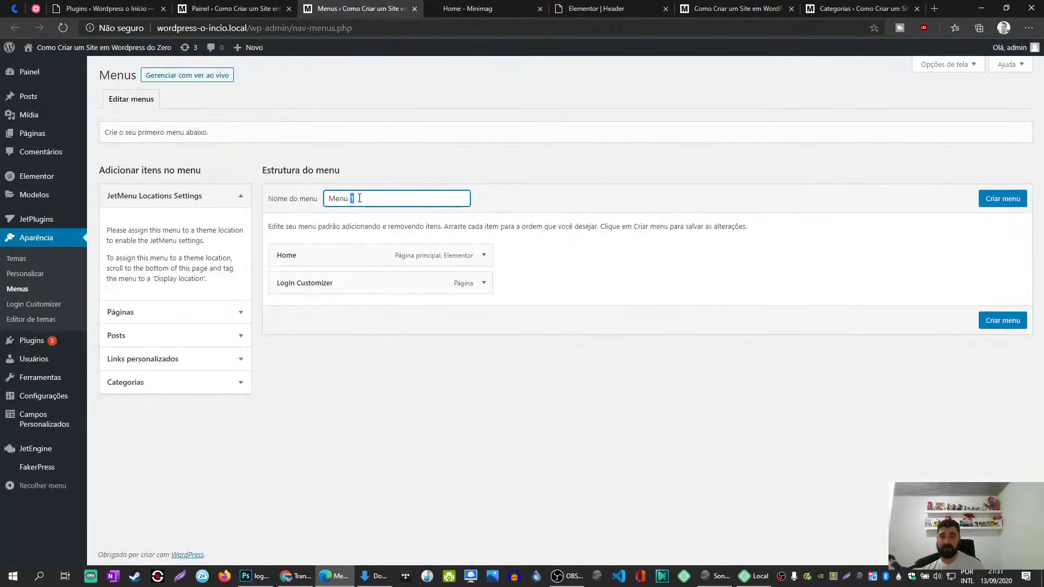
{"action": "left_click", "coordinate": [359, 198]}
{"action": "type", "text": "Menu Principal"}
{"action": "key", "text": "Return"}
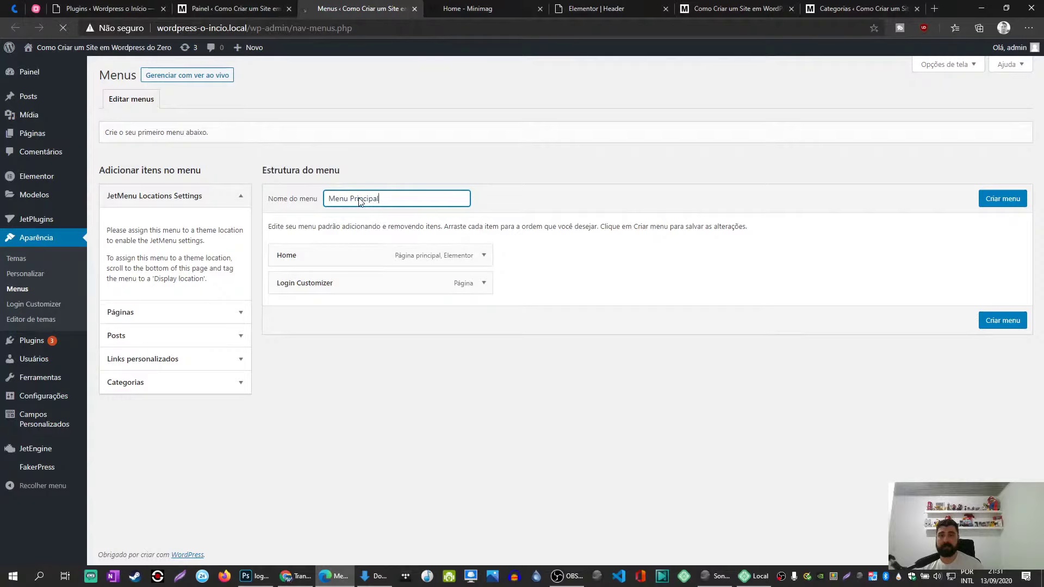
Add a custom link "Quem Somos" with URL # to the menu and remove the Login Customizer item.
{"action": "mouse_move", "coordinate": [362, 261]}
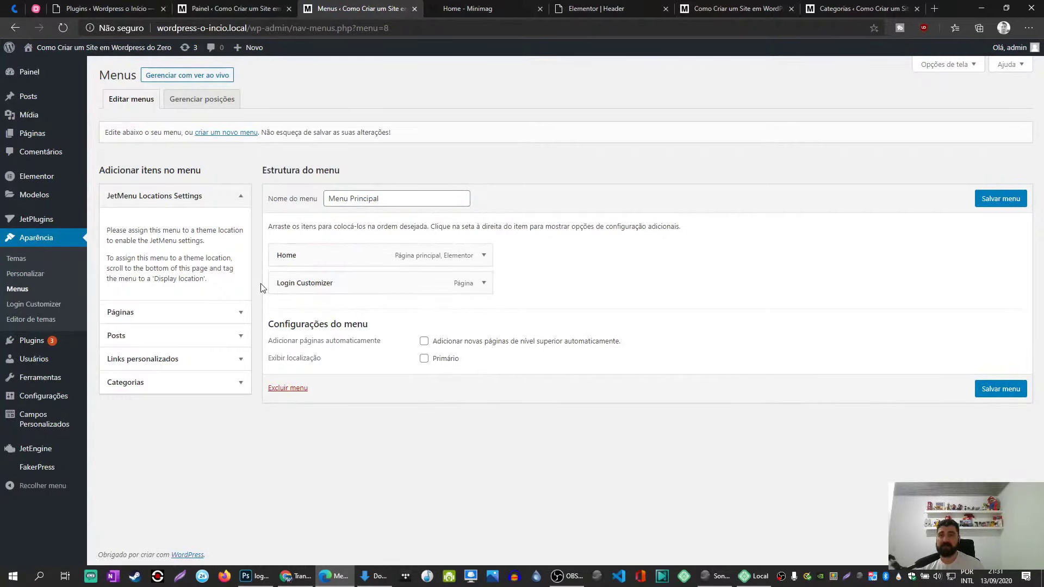
{"action": "left_click", "coordinate": [149, 368]}
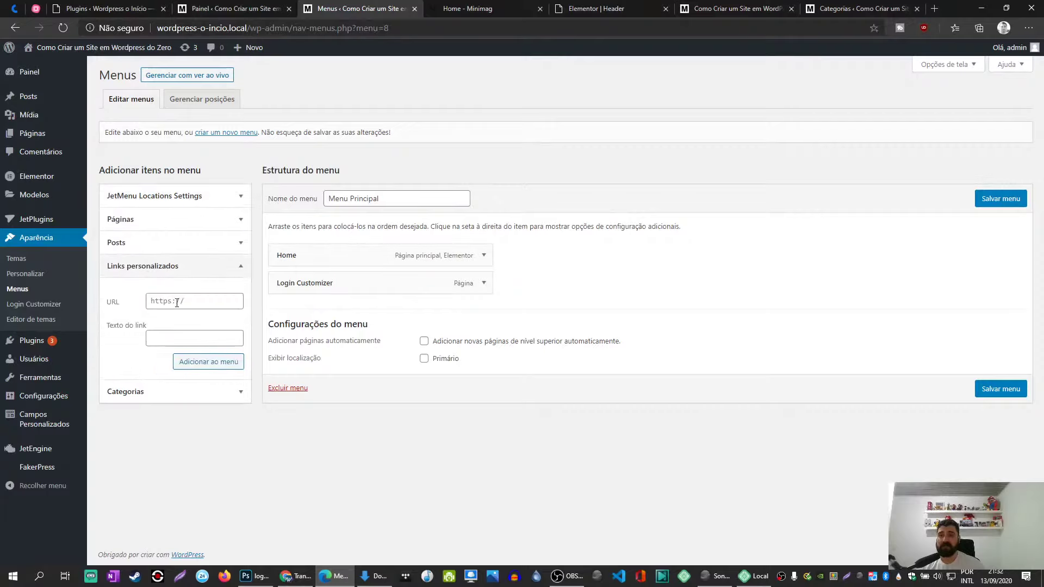
{"action": "left_click", "coordinate": [185, 302]}
{"action": "type", "text": "#"}
{"action": "key", "text": "Tab"}
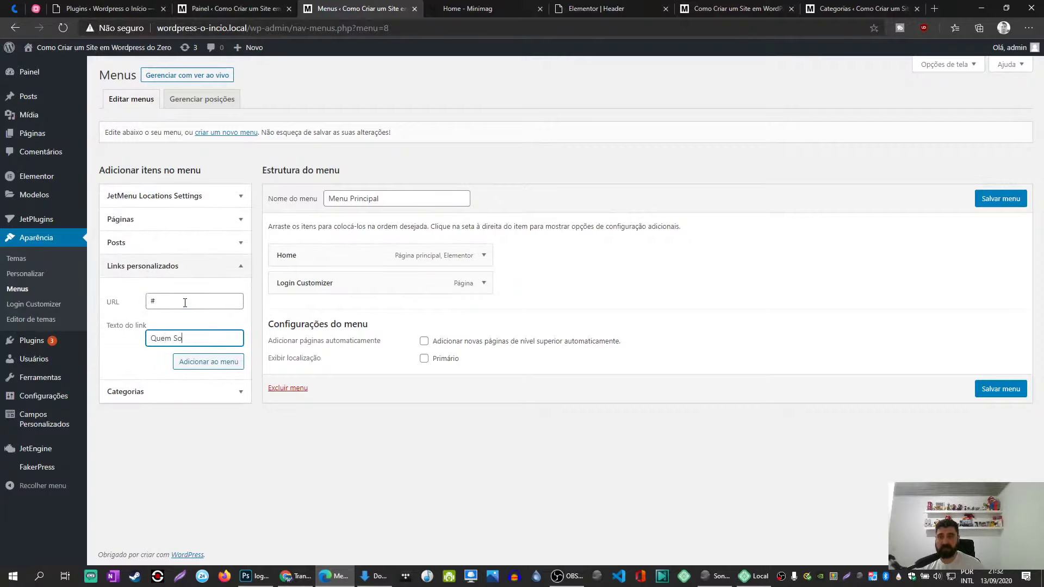
{"action": "left_click", "coordinate": [484, 283]}
{"action": "left_click", "coordinate": [289, 383]}
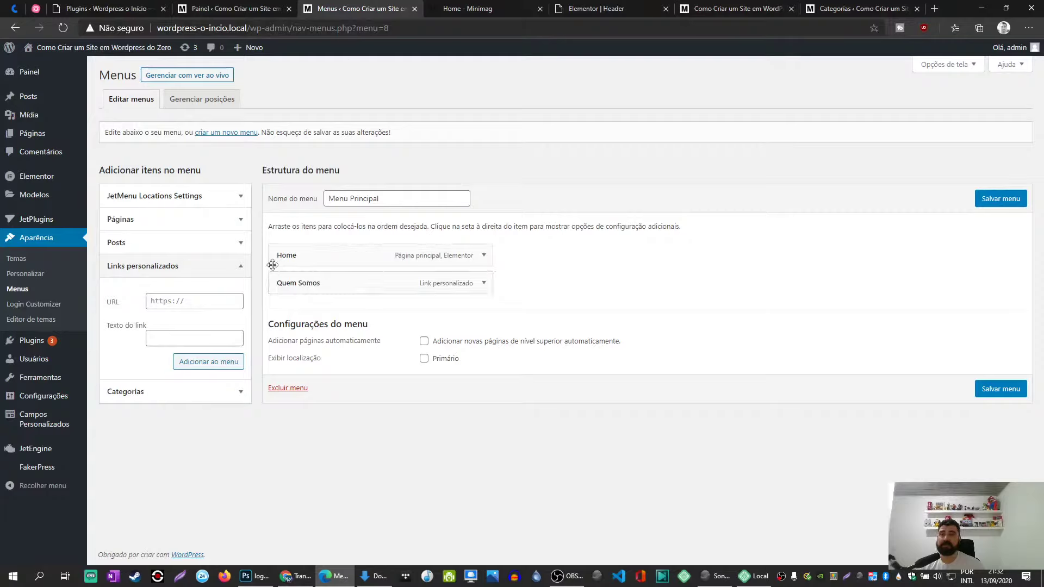
Add a custom link "Contato" with URL # to the menu.
{"action": "left_click", "coordinate": [190, 303]}
{"action": "type", "text": "#"}
{"action": "key", "text": "Tab"}
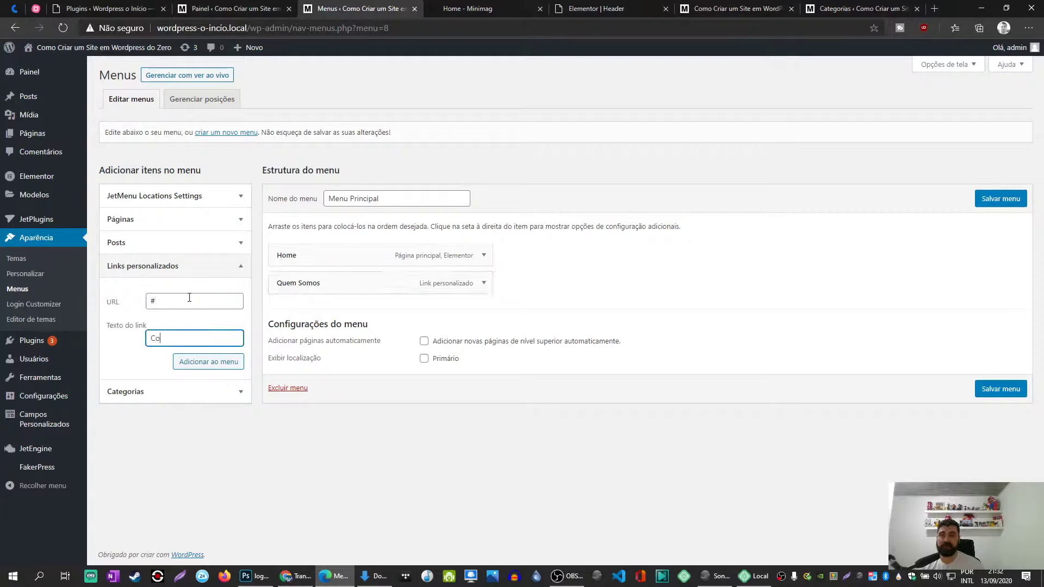
{"action": "type", "text": "Contato"}
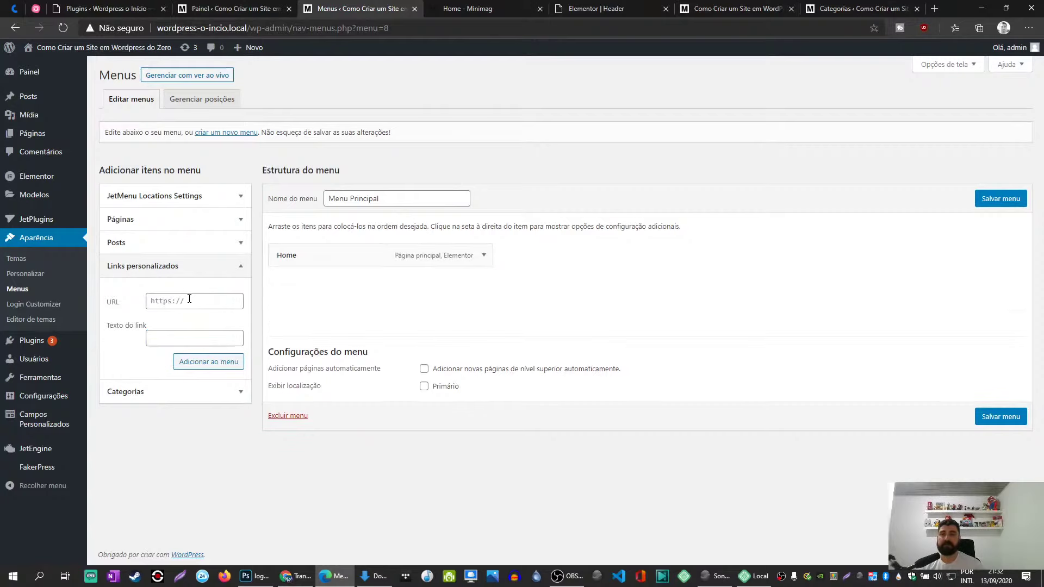
Following the demo site's menu, add a custom link "Características" with URL # and place it between Quem Somos and Contato.
{"action": "left_click", "coordinate": [462, 8]}
{"action": "left_click", "coordinate": [374, 5]}
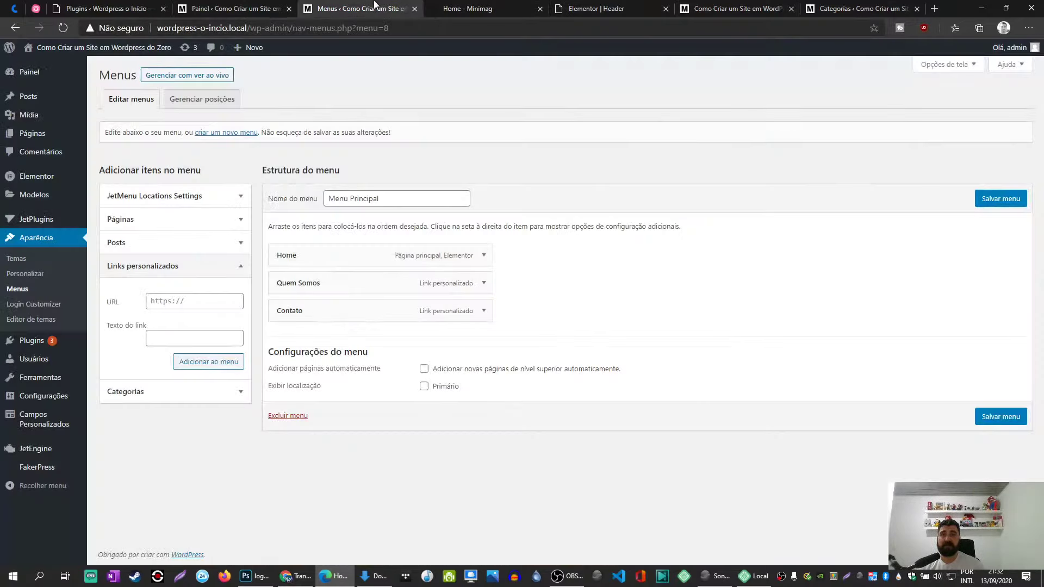
{"action": "left_click", "coordinate": [441, 8]}
{"action": "left_click", "coordinate": [360, 4]}
{"action": "left_click", "coordinate": [195, 302]}
{"action": "type", "text": "#"}
{"action": "key", "text": "Tab"}
{"action": "type", "text": "Cara"}
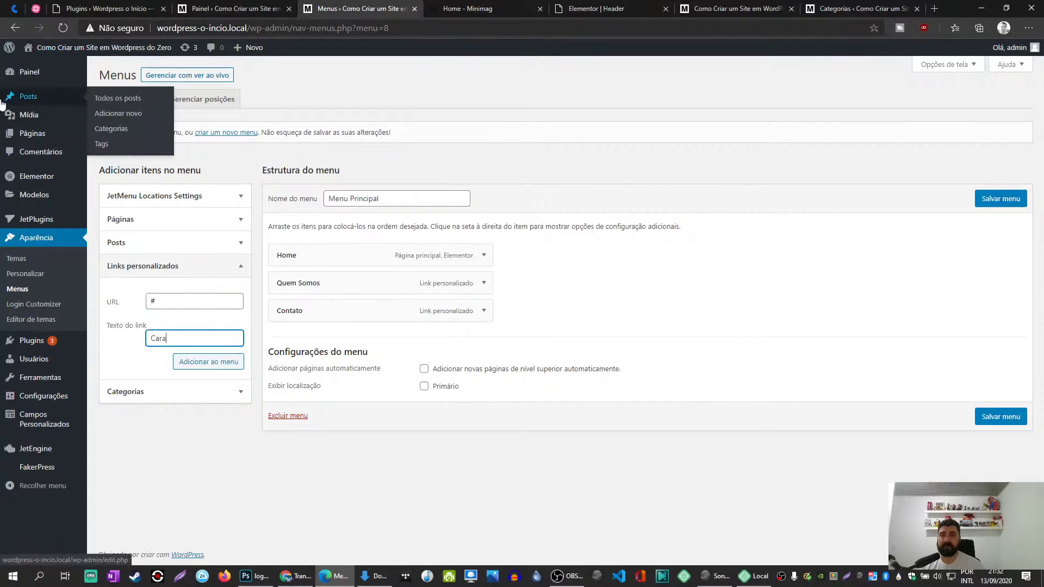
{"action": "type", "text": "cter"}
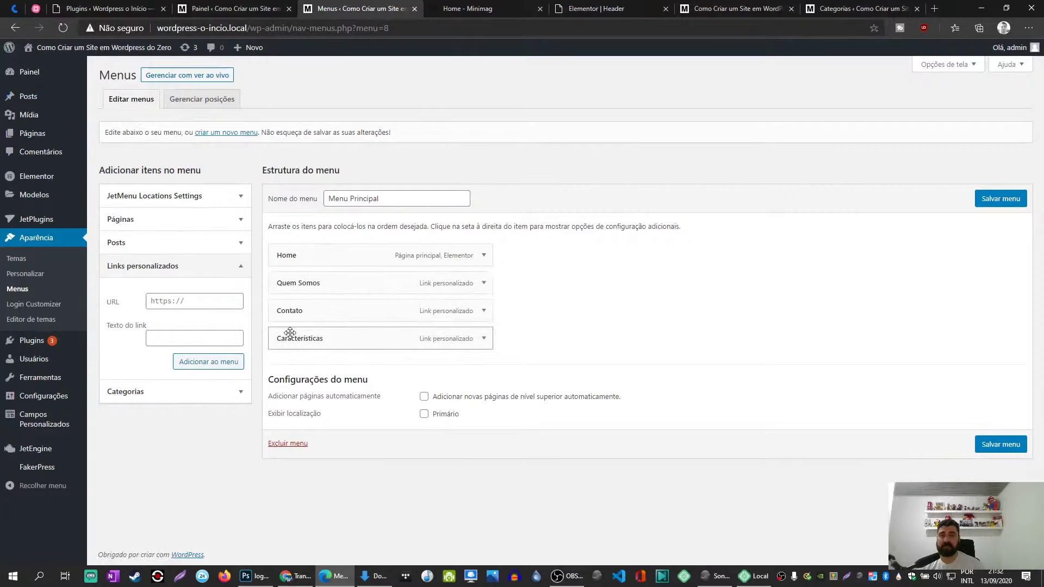
{"action": "left_click_drag", "start_coordinate": [286, 337], "coordinate": [276, 305]}
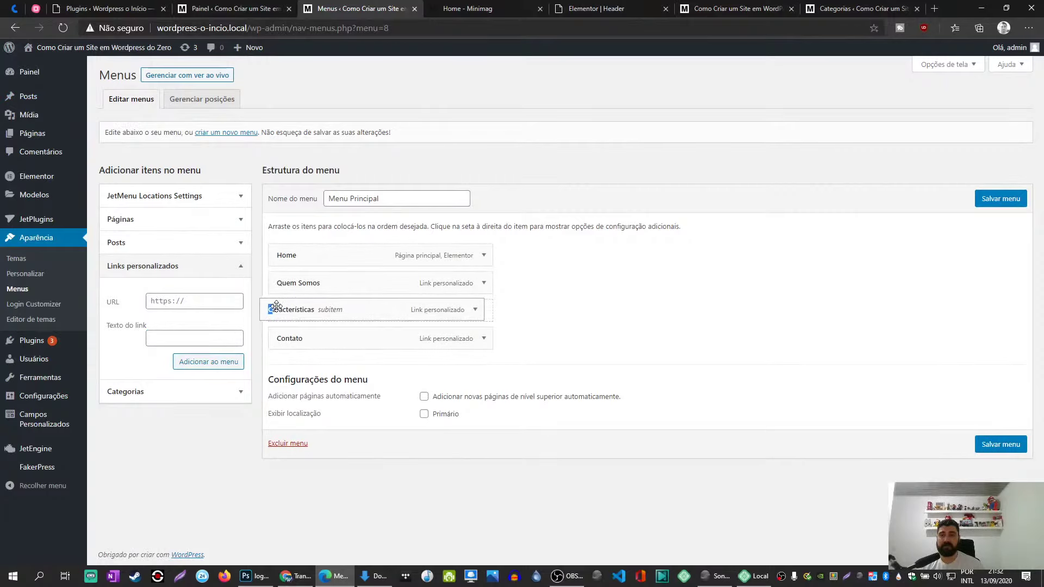
Add a custom link "Arquivos" with URL # to the menu, checking its name and order against the demo site's menu.
{"action": "left_click", "coordinate": [436, 4]}
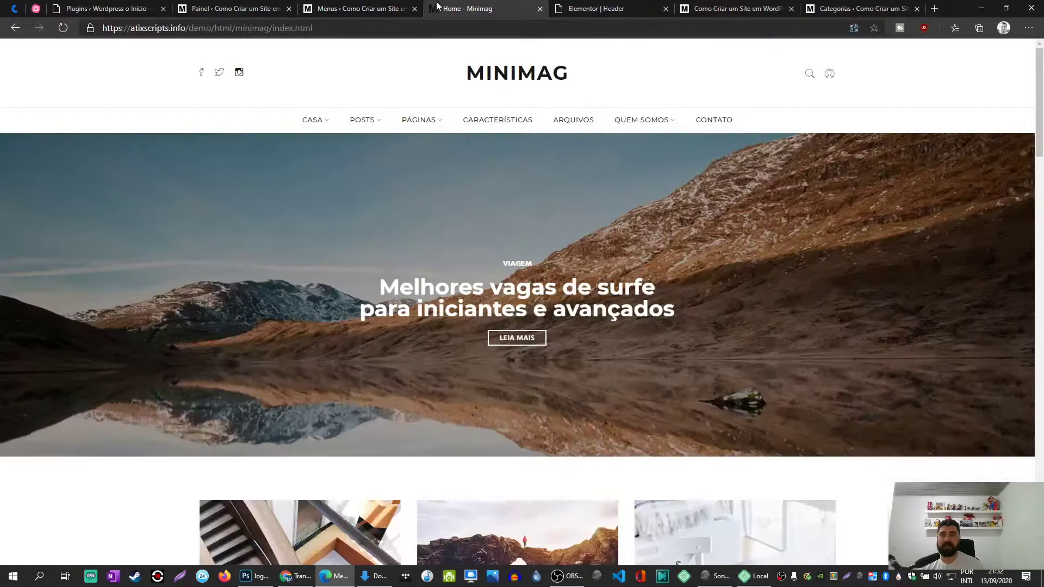
{"action": "left_click", "coordinate": [374, 4]}
{"action": "left_click", "coordinate": [196, 300]}
{"action": "type", "text": "#"}
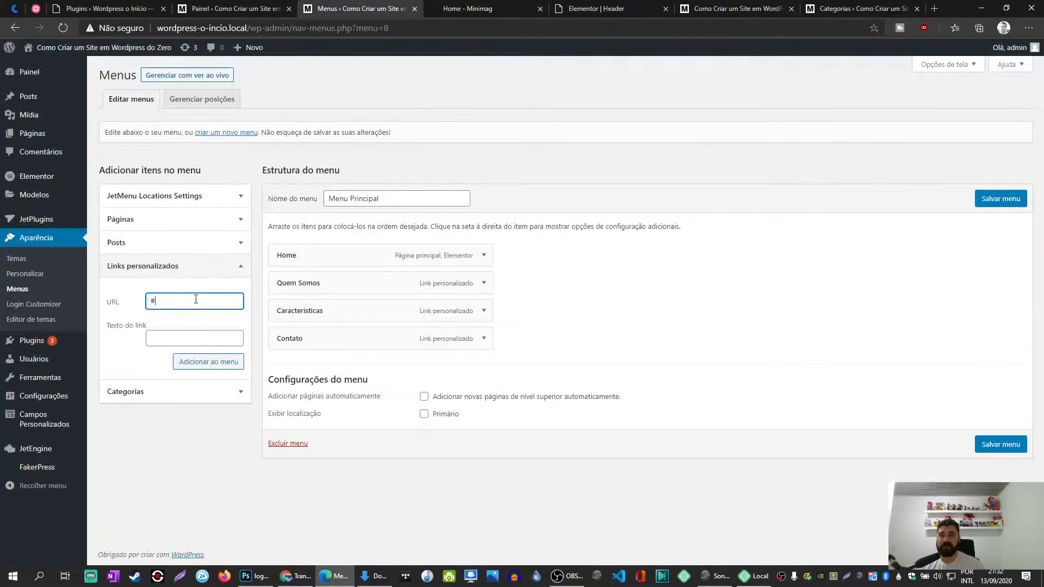
{"action": "key", "text": "Tab"}
{"action": "type", "text": "Arquivo"}
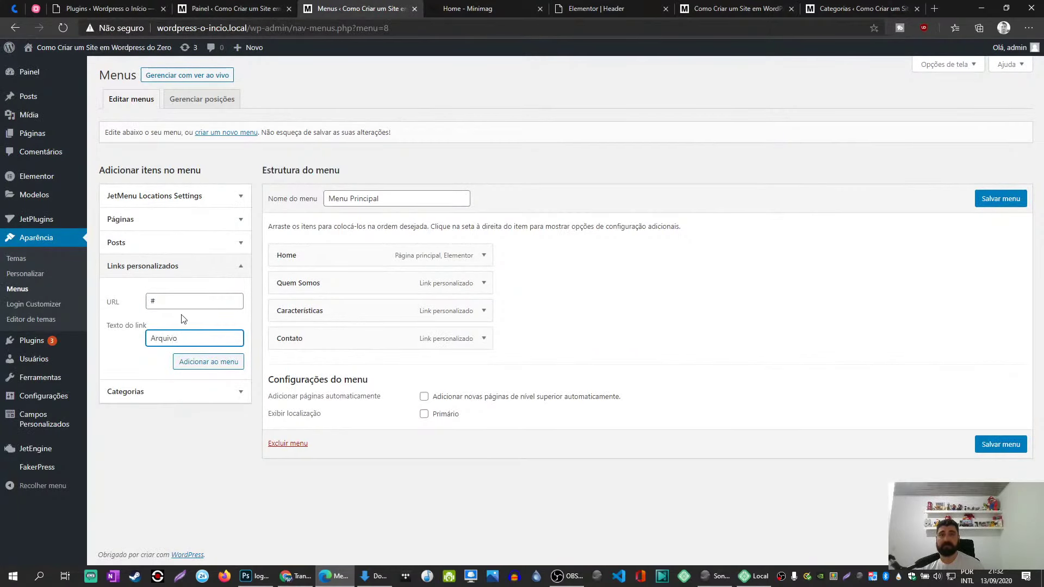
{"action": "left_click", "coordinate": [468, 8]}
{"action": "left_click", "coordinate": [361, 6]}
{"action": "type", "text": "s"}
{"action": "key", "text": "Return"}
{"action": "left_click", "coordinate": [474, 7]}
{"action": "left_click", "coordinate": [382, 5]}
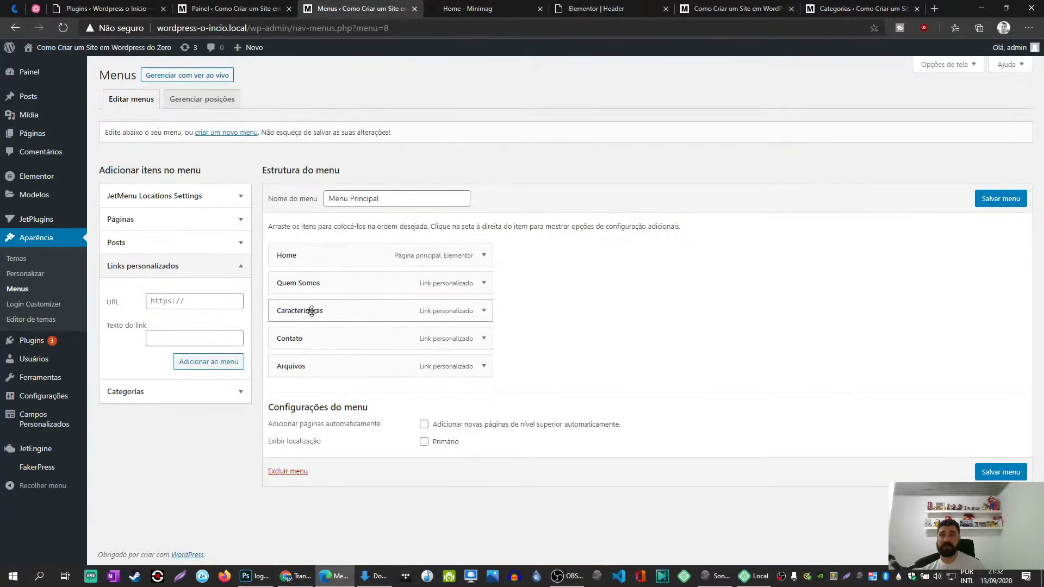
Move Contato below Arquivos and add a custom link "Blog" with URL # after Quem Somos, checking the order against the demo site's menu.
{"action": "left_click_drag", "start_coordinate": [299, 338], "coordinate": [299, 367]}
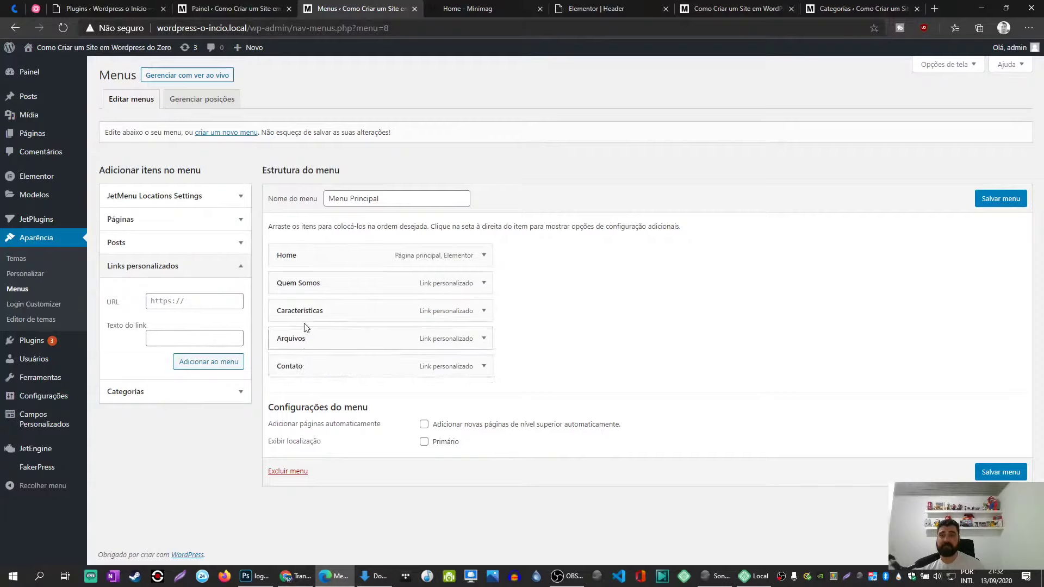
{"action": "left_click", "coordinate": [204, 302]}
{"action": "key", "text": "Tab"}
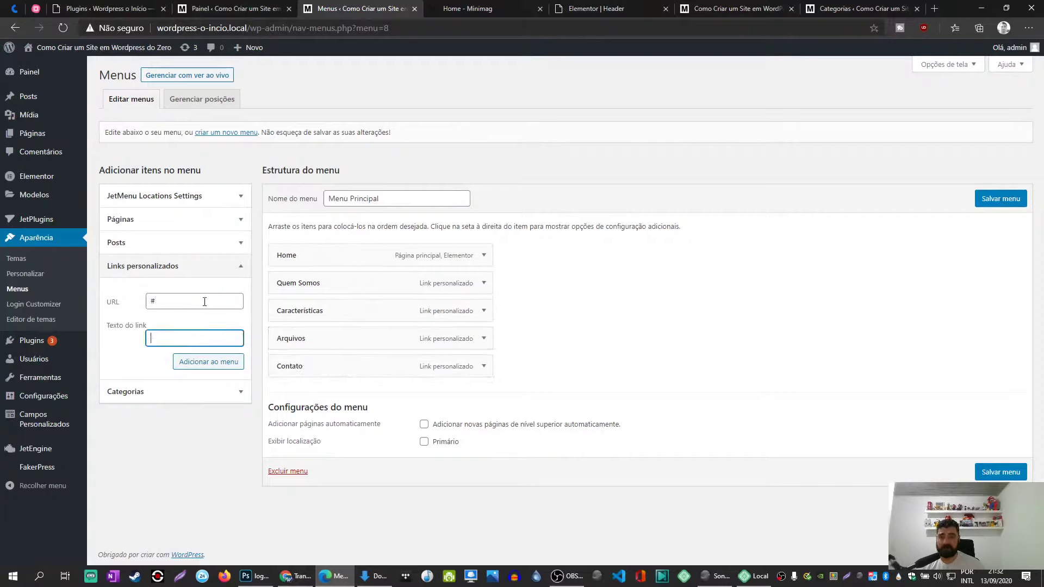
{"action": "key", "text": "Return"}
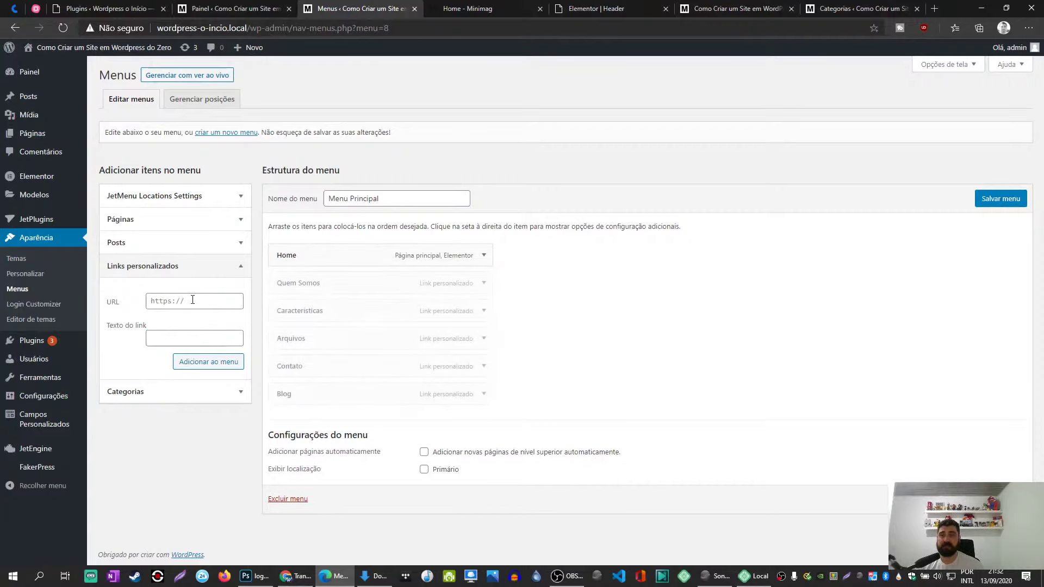
{"action": "left_click_drag", "start_coordinate": [298, 396], "coordinate": [297, 312]}
{"action": "left_click", "coordinate": [478, 8]}
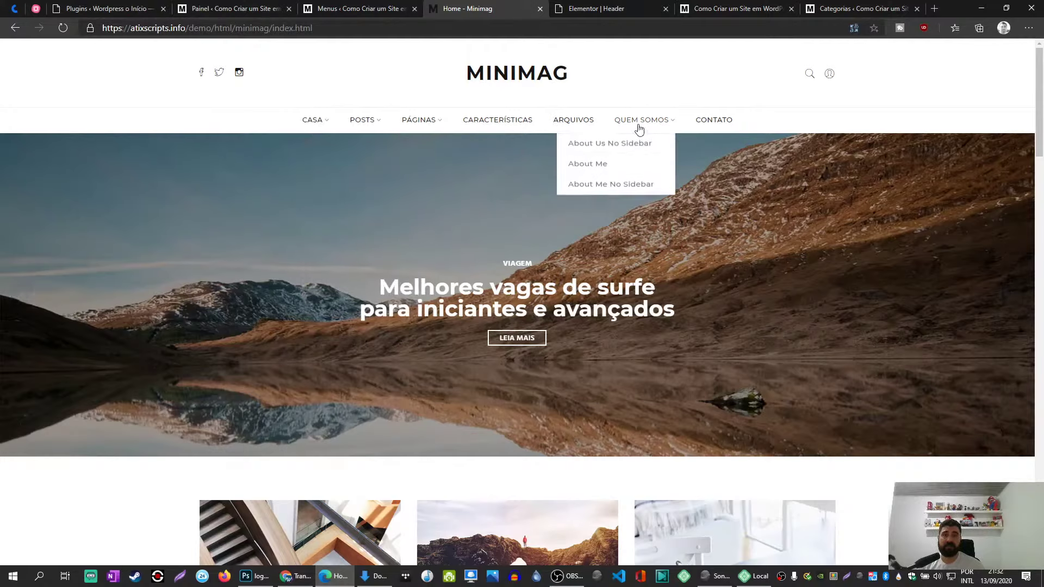
{"action": "left_click", "coordinate": [357, 8]}
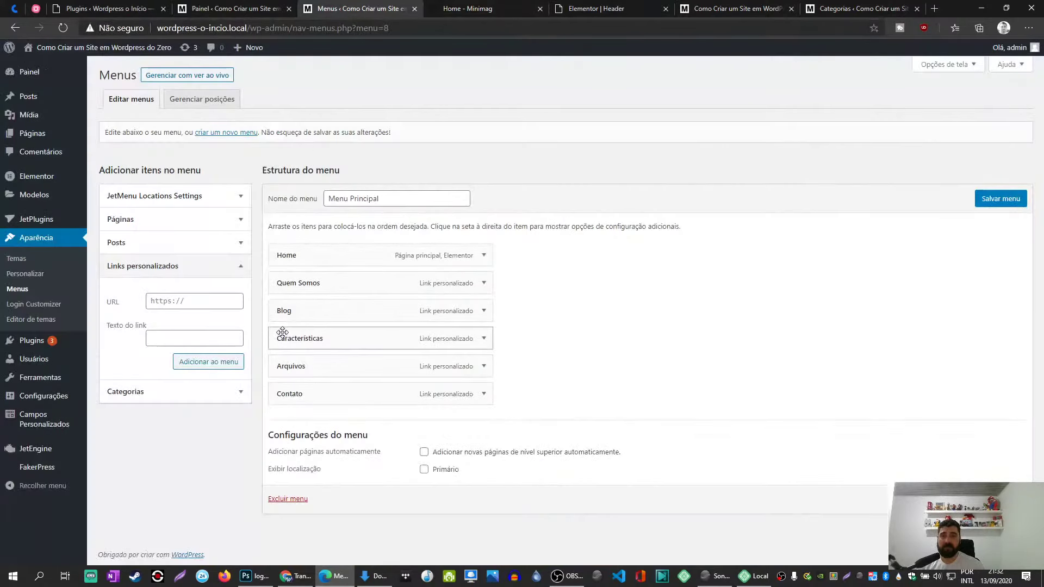
{"action": "mouse_move", "coordinate": [287, 255]}
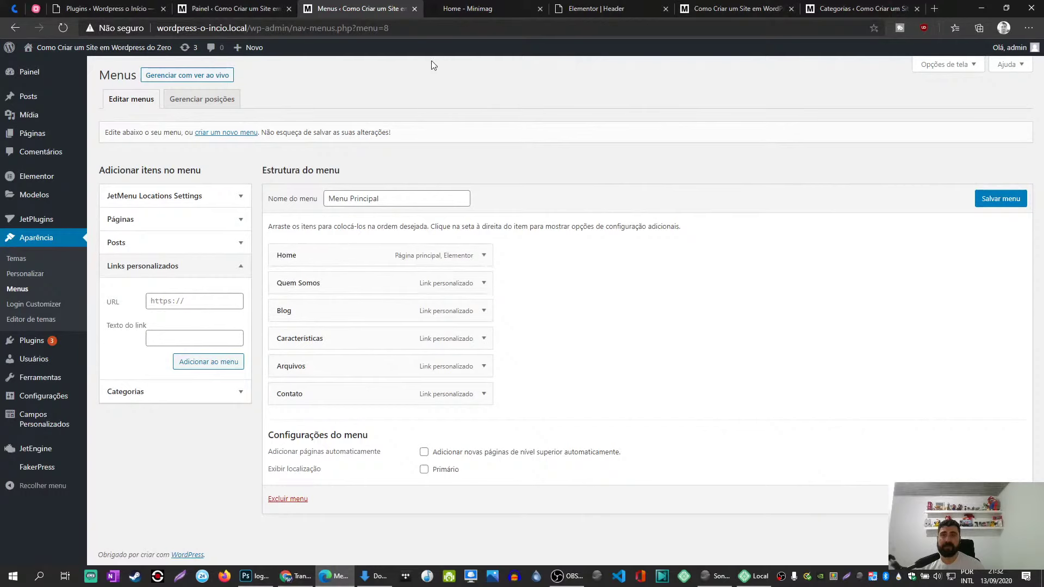
{"action": "left_click", "coordinate": [455, 7]}
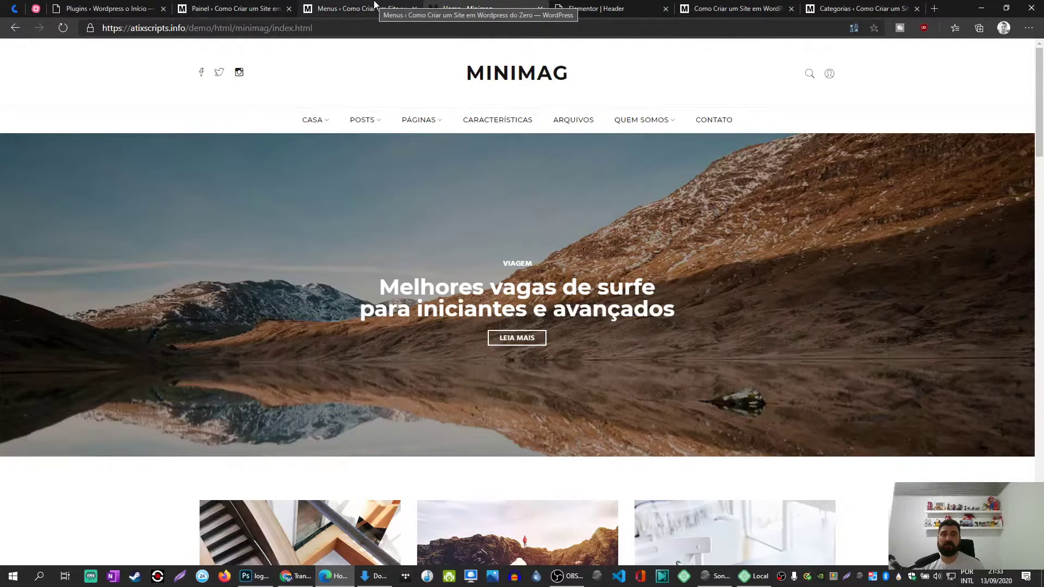
{"action": "left_click", "coordinate": [374, 4]}
{"action": "left_click", "coordinate": [195, 303]}
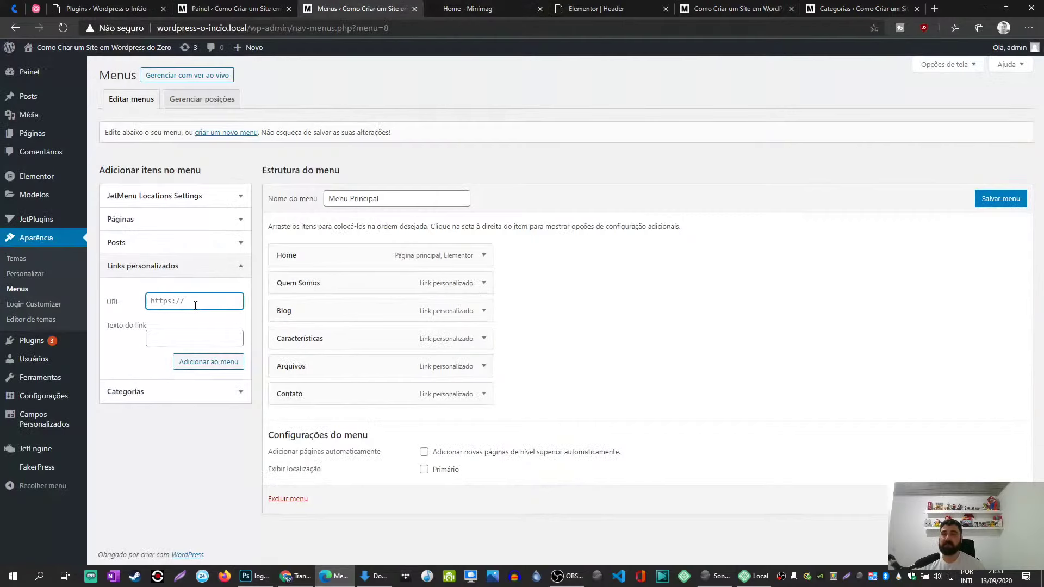
{"action": "key", "text": "Tab"}
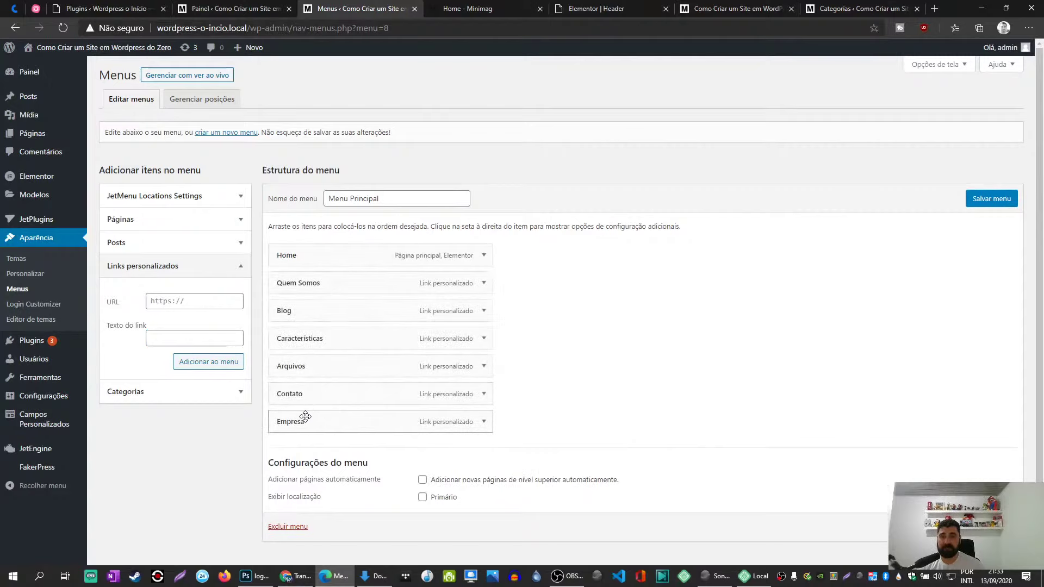
{"action": "left_click", "coordinate": [484, 422]}
{"action": "scroll", "coordinate": [343, 473], "scroll_direction": "down", "scroll_amount": 2}
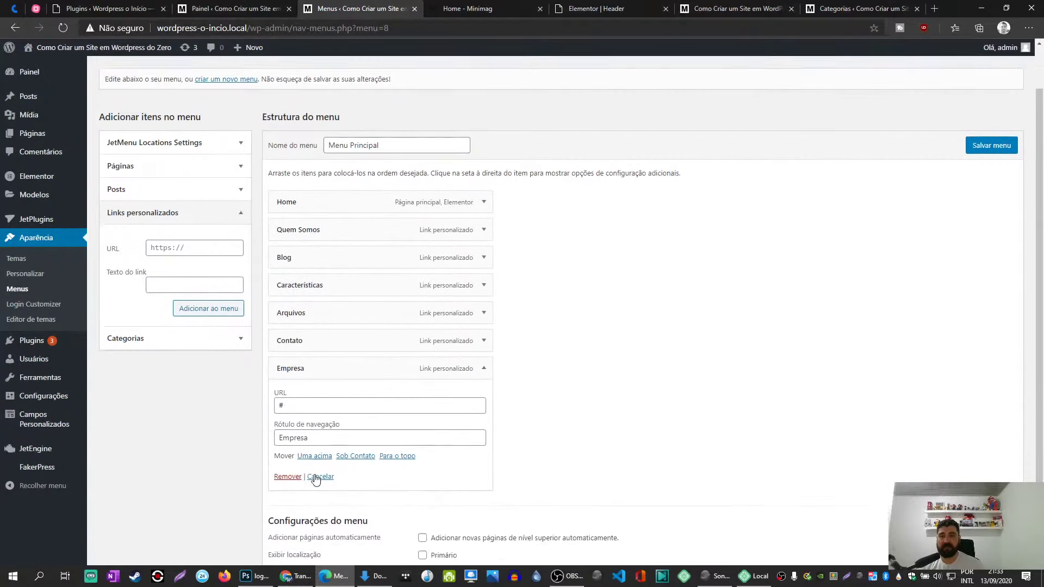
{"action": "left_click", "coordinate": [284, 452]}
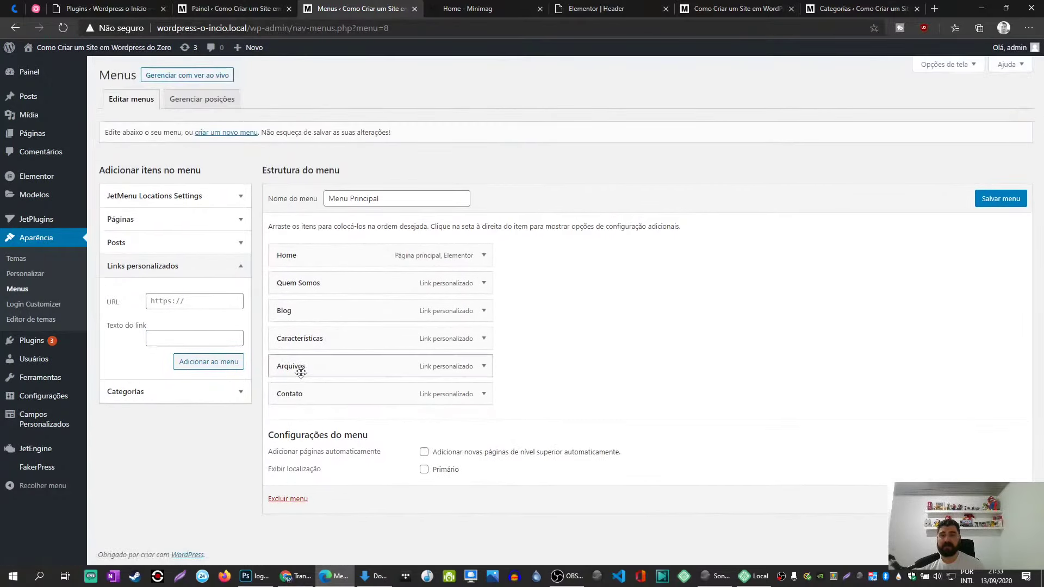
Change the Blog menu item's navigation label to "Post".
{"action": "left_click", "coordinate": [483, 311]}
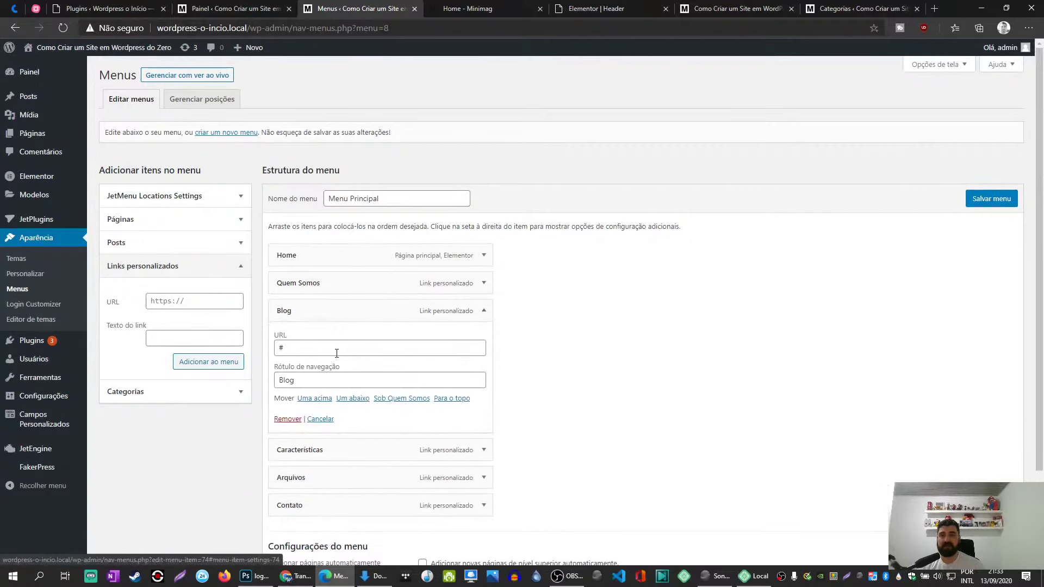
{"action": "left_click", "coordinate": [310, 382]}
{"action": "type", "text": "Post"}
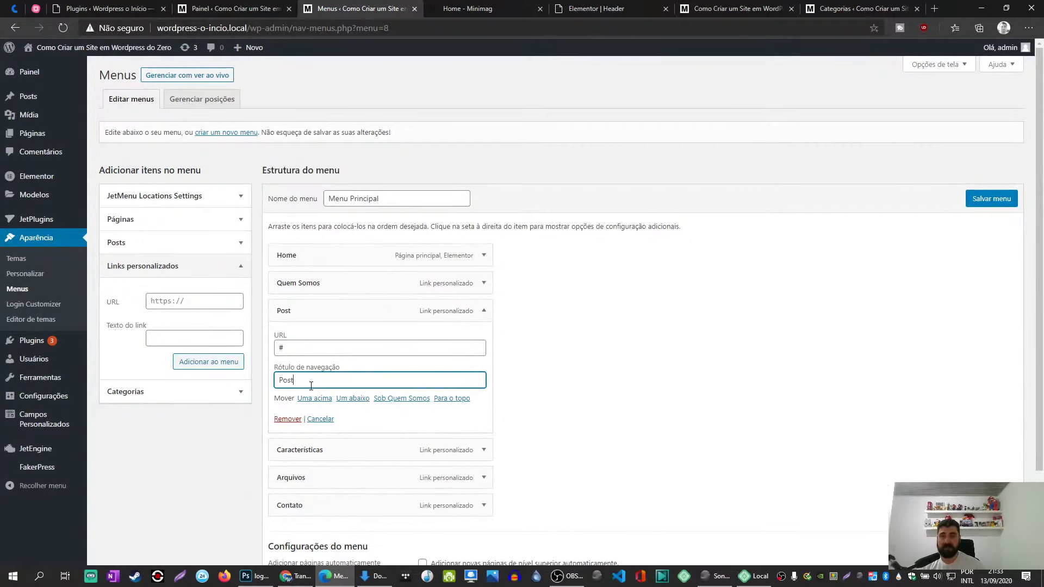
{"action": "left_click", "coordinate": [484, 310]}
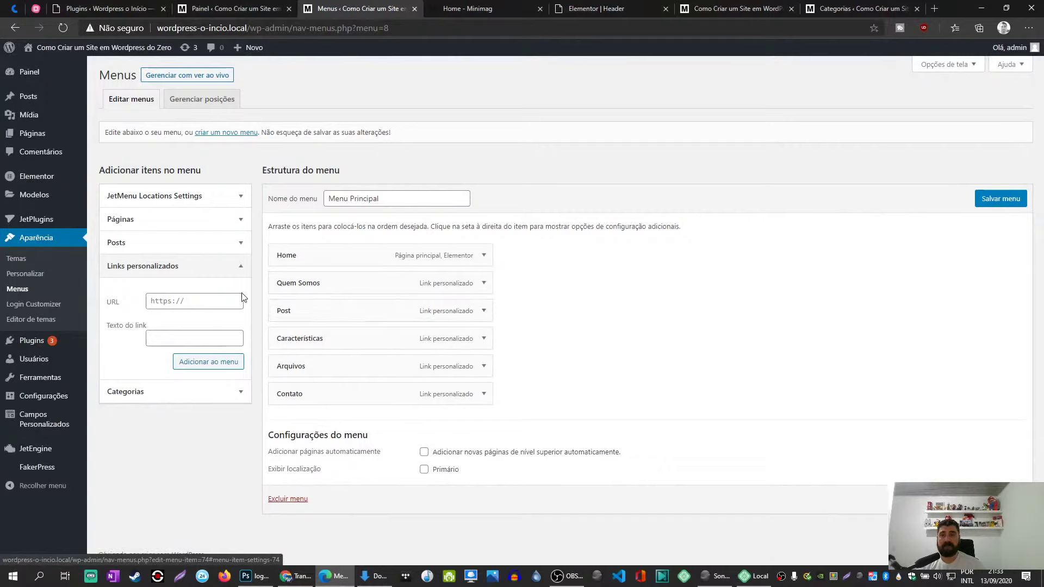
Add a custom link "Páginas" with URL # to the menu and place it directly below Quem Somos.
{"action": "left_click", "coordinate": [186, 300]}
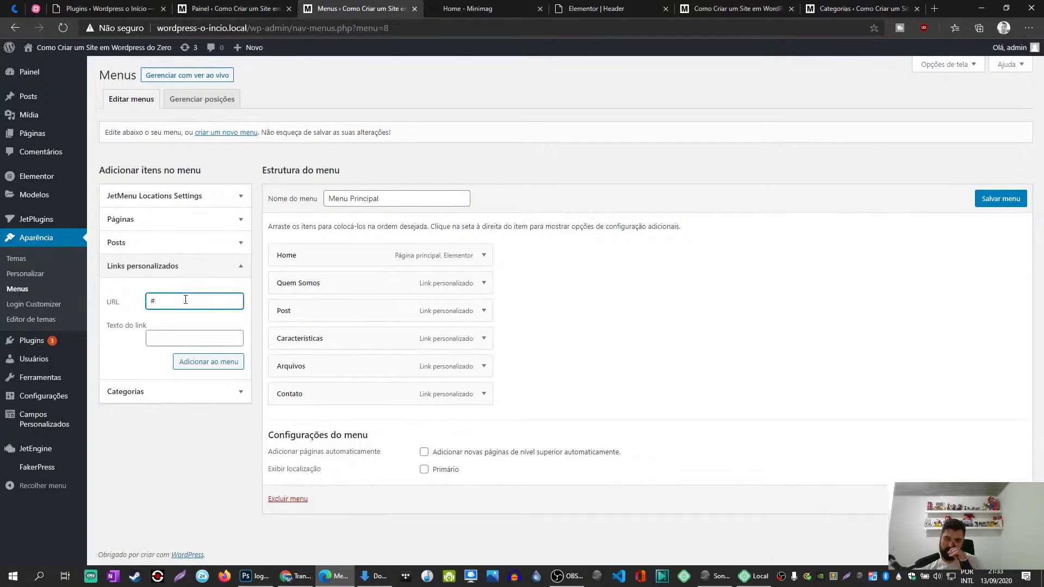
{"action": "key", "text": "Tab"}
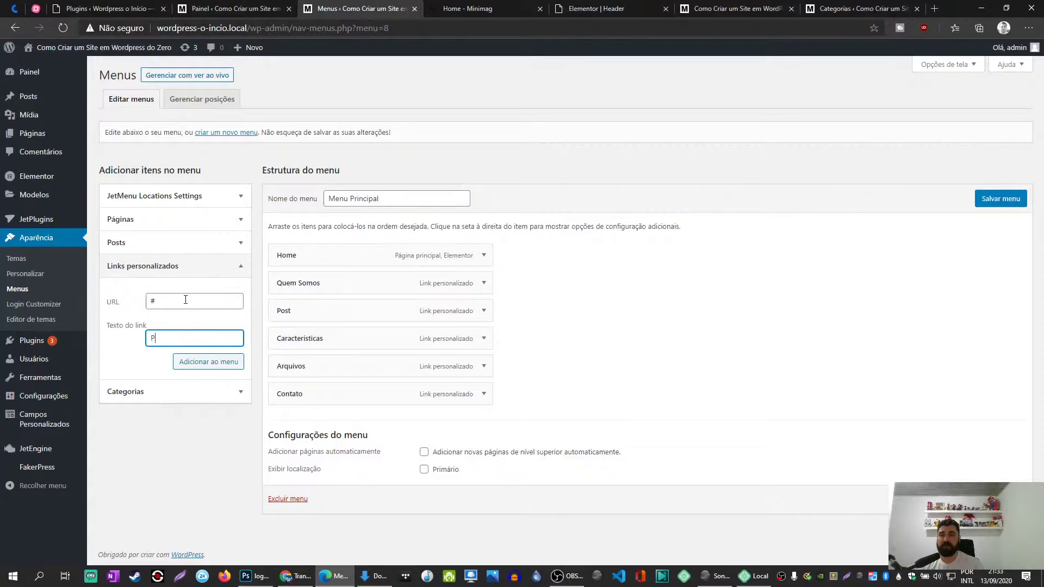
{"action": "left_click", "coordinate": [210, 362]}
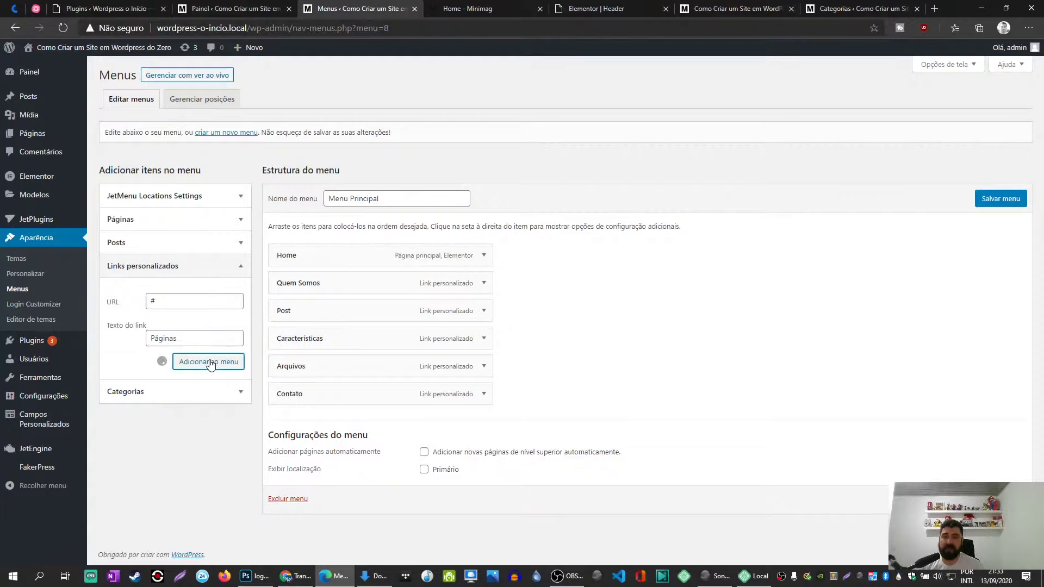
{"action": "left_click_drag", "start_coordinate": [293, 417], "coordinate": [297, 303]}
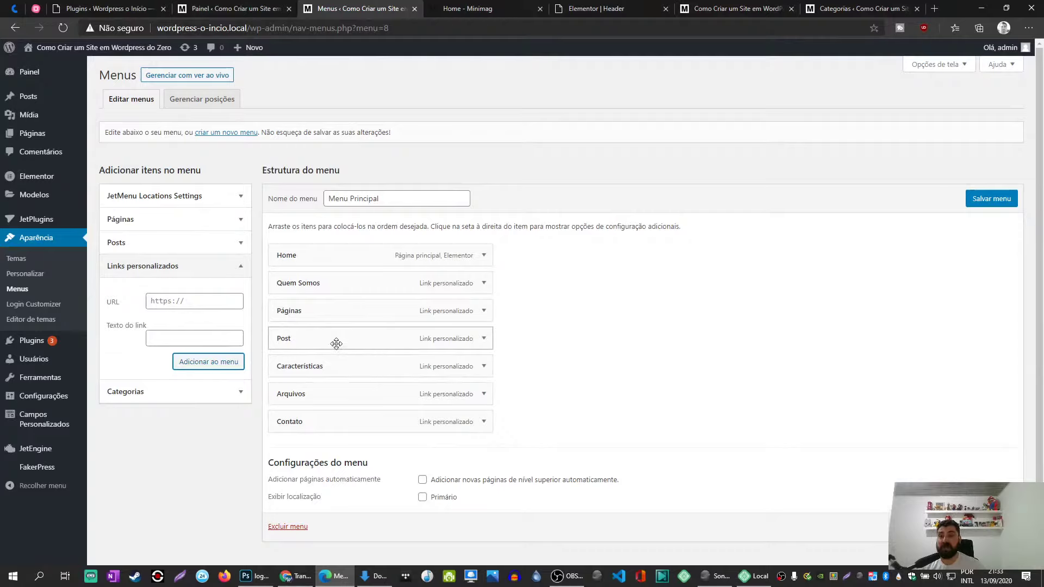
Correct the Post menu item's navigation label to "Posts".
{"action": "left_click", "coordinate": [484, 338]}
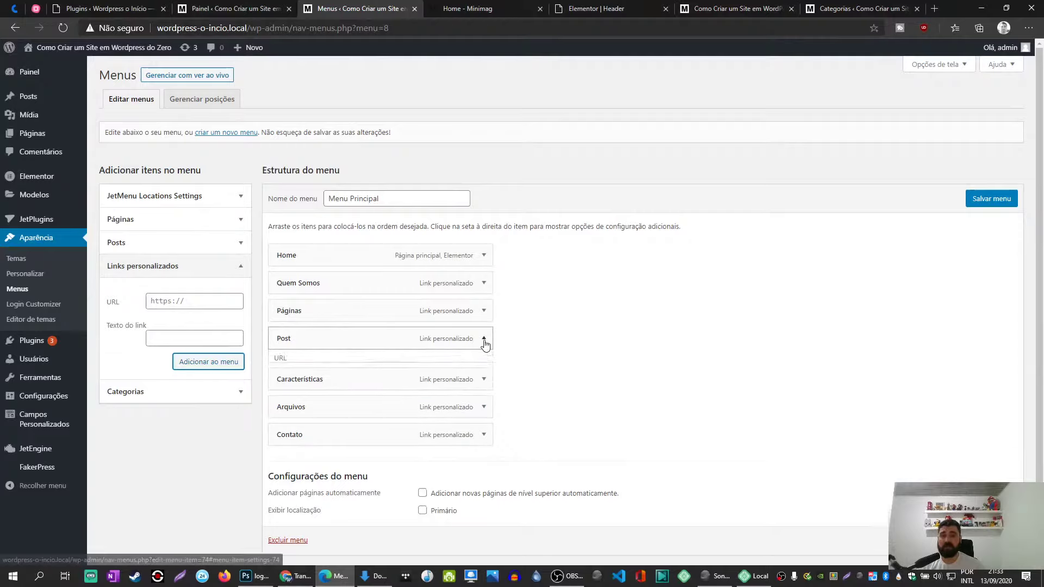
{"action": "left_click", "coordinate": [320, 408]}
{"action": "type", "text": "sts"}
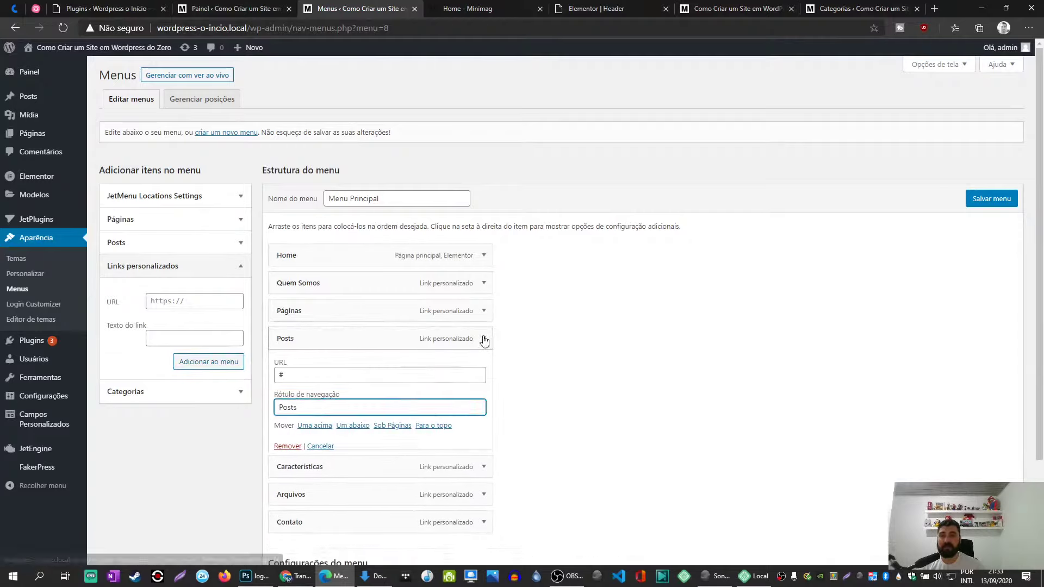
{"action": "left_click", "coordinate": [483, 338]}
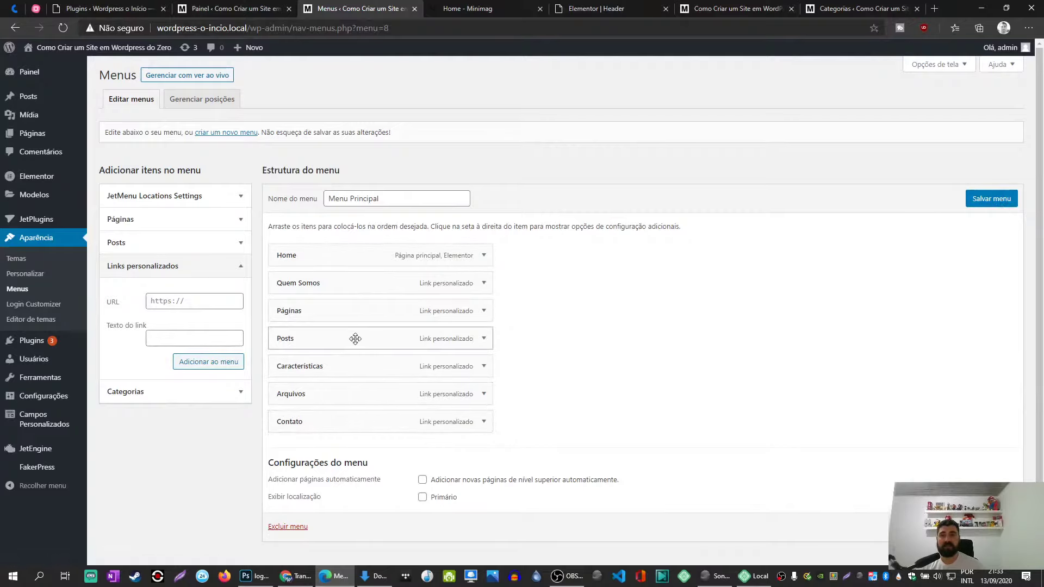
Place Posts between Quem Somos and Páginas and save the menu.
{"action": "left_click_drag", "start_coordinate": [354, 338], "coordinate": [330, 304]}
{"action": "left_click", "coordinate": [990, 198]}
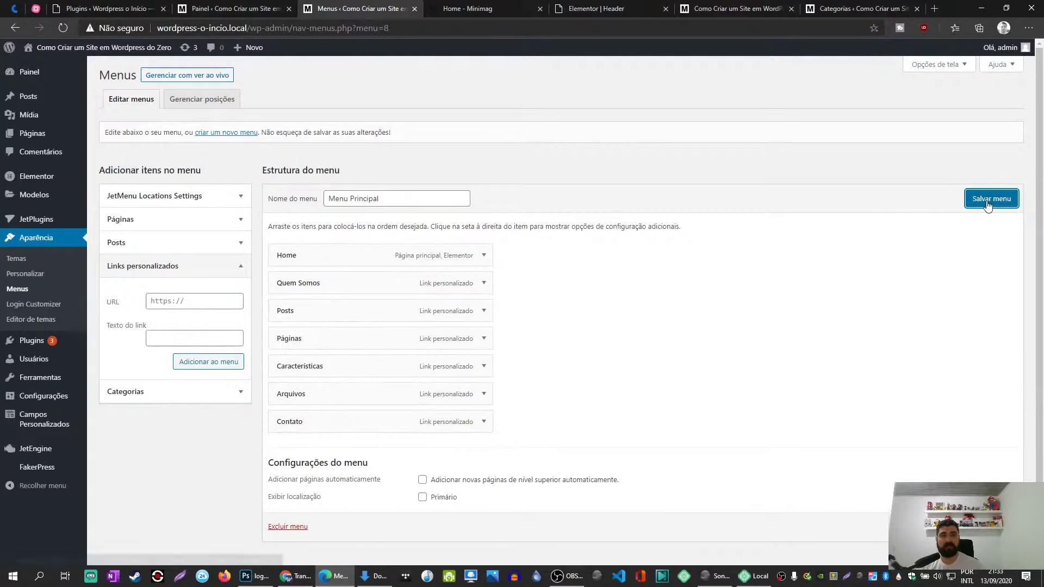
Compare the item names and order of Menu Principal with the navigation menu on the Minimag demo site.
{"action": "left_click", "coordinate": [468, 8]}
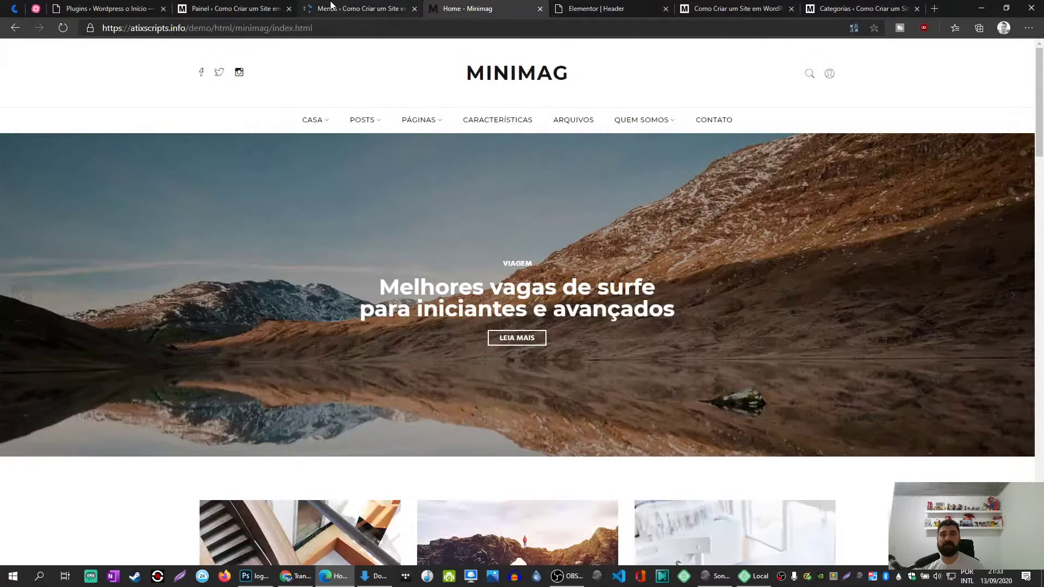
{"action": "left_click", "coordinate": [359, 8]}
{"action": "left_click", "coordinate": [521, 6]}
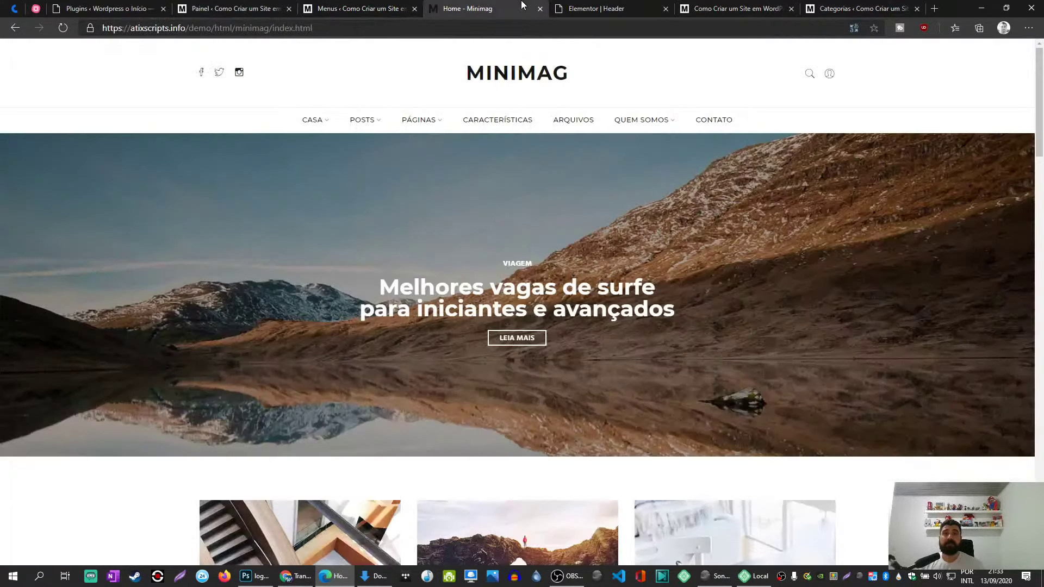
{"action": "left_click", "coordinate": [354, 4]}
{"action": "left_click", "coordinate": [480, 5]}
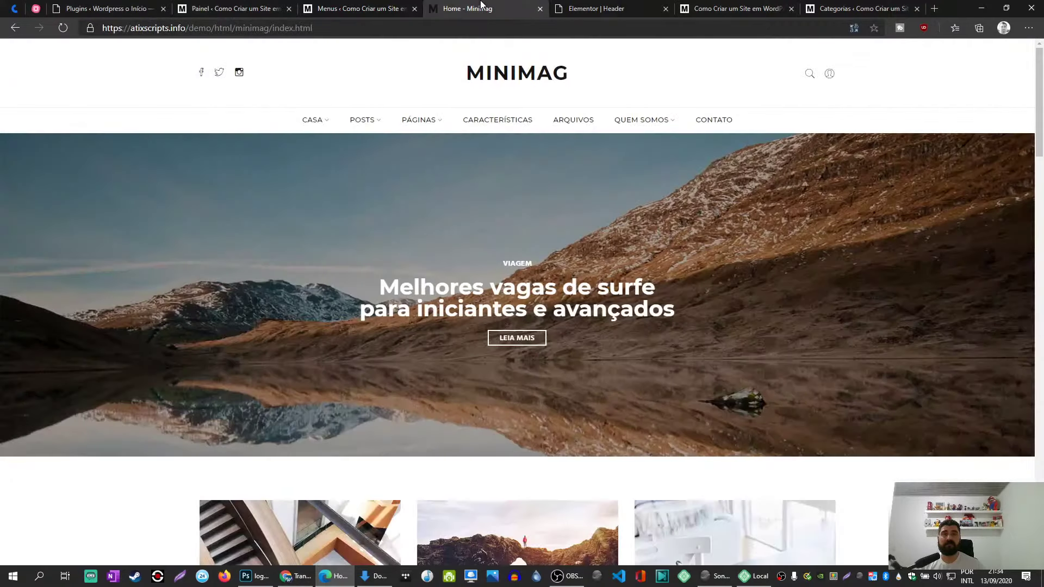
{"action": "left_click", "coordinate": [340, 7]}
{"action": "left_click", "coordinate": [445, 6]}
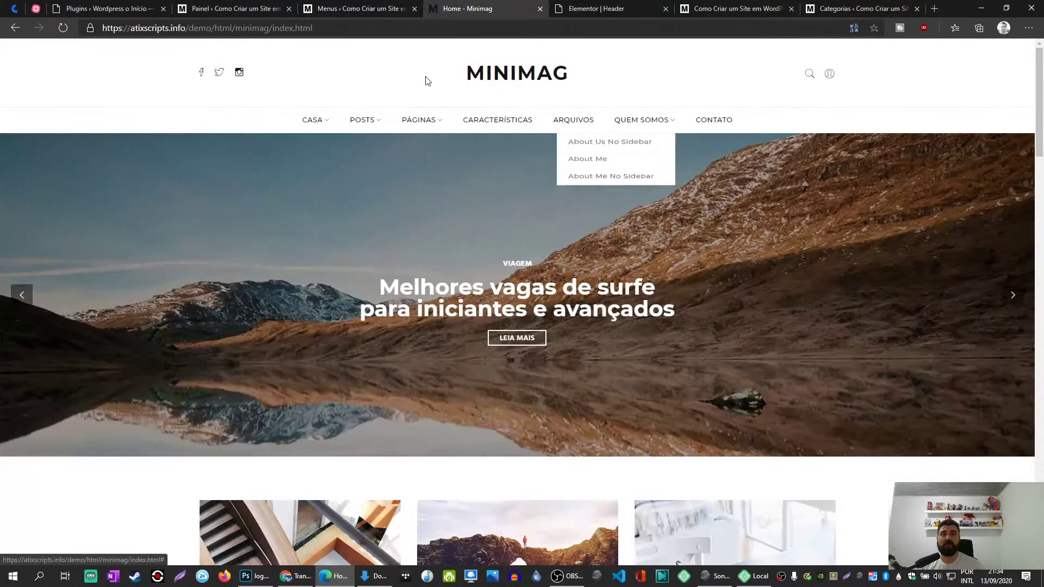
{"action": "left_click", "coordinate": [353, 8]}
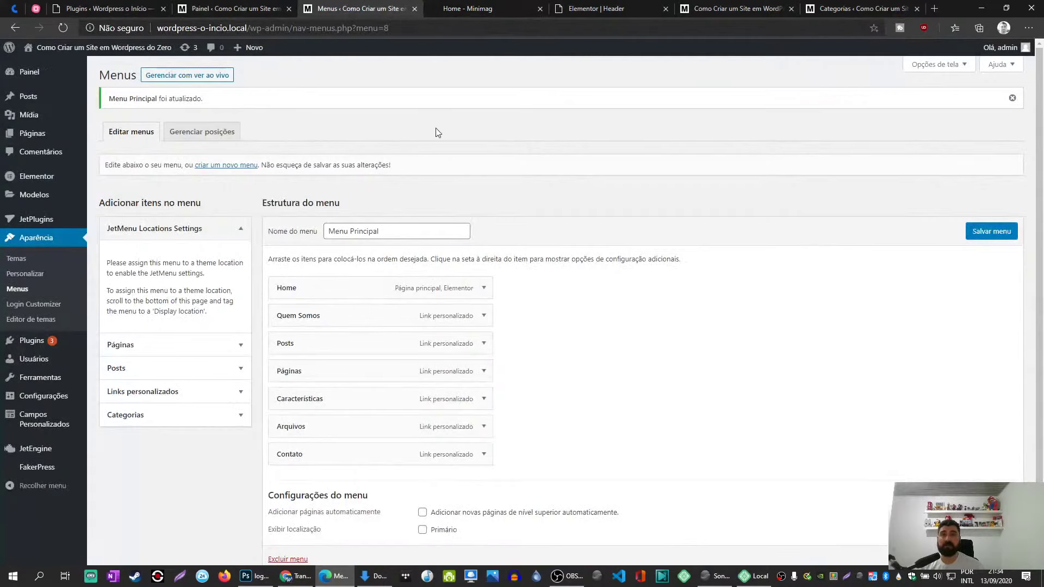
Switch to the Elementor Header editor, place its browser tab beside the dashboard's tab, and reload the editor.
{"action": "left_click", "coordinate": [243, 6]}
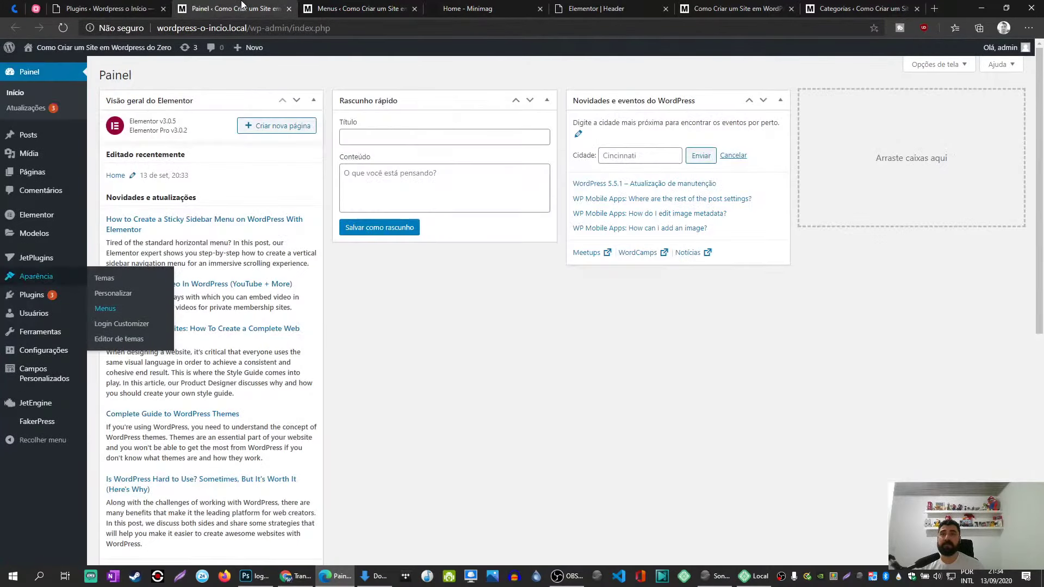
{"action": "left_click_drag", "start_coordinate": [592, 8], "coordinate": [343, 8]}
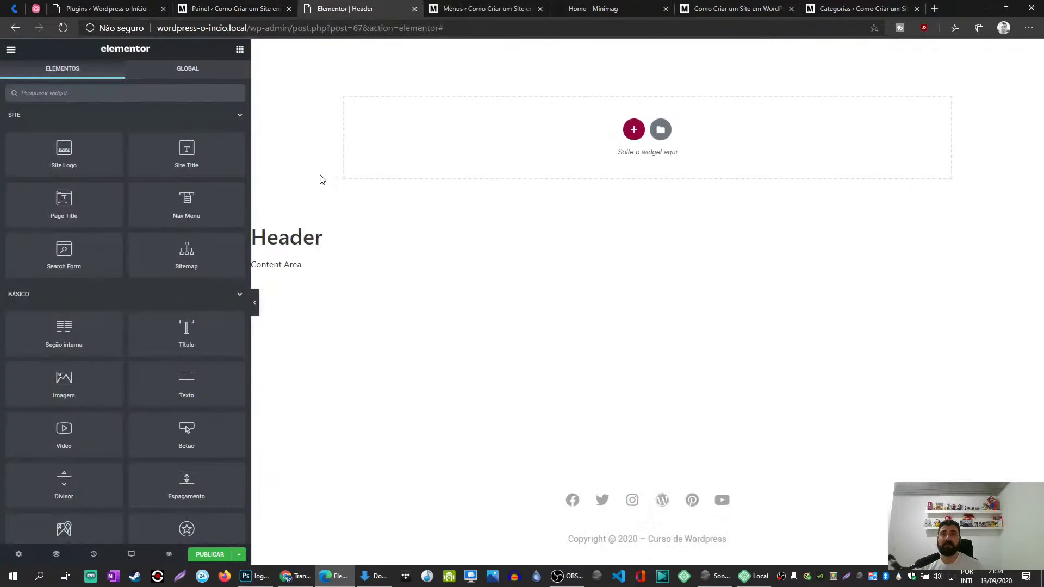
{"action": "left_click", "coordinate": [63, 30]}
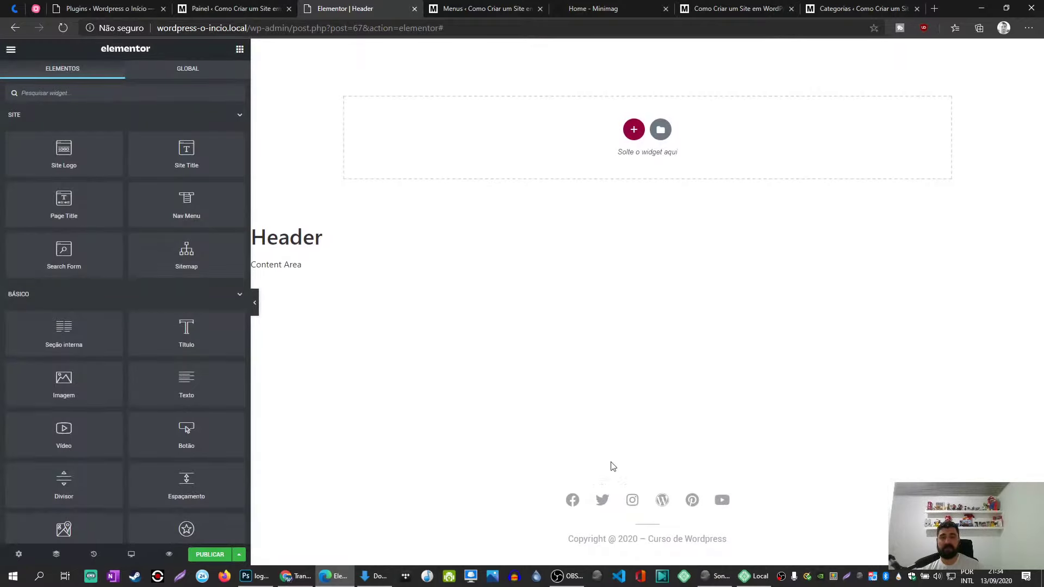
Add a single-column section to the header template and set its content width to Largura total.
{"action": "left_click", "coordinate": [633, 130]}
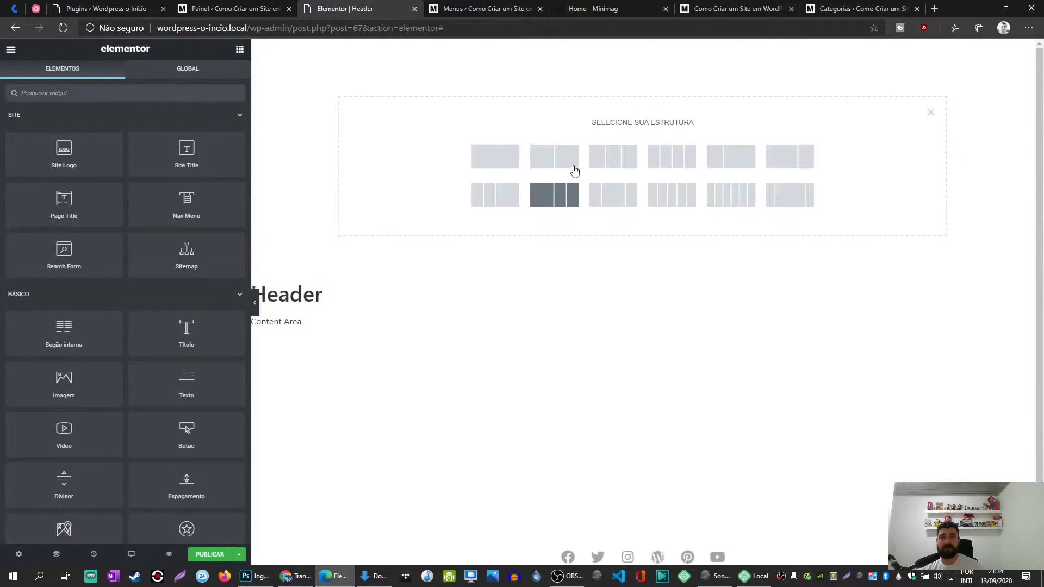
{"action": "left_click", "coordinate": [497, 158]}
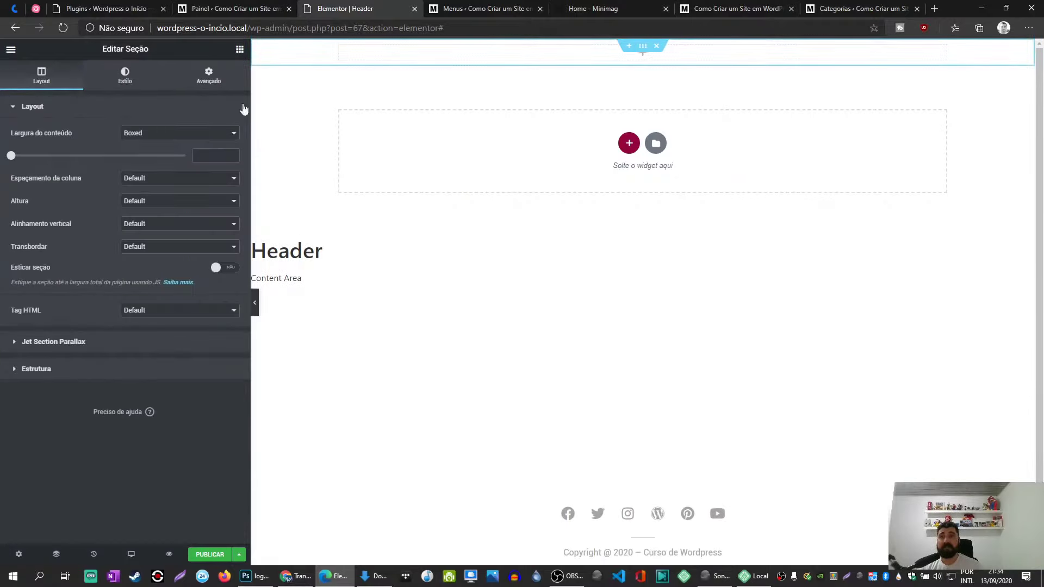
{"action": "left_click", "coordinate": [207, 134]}
{"action": "left_click", "coordinate": [158, 154]}
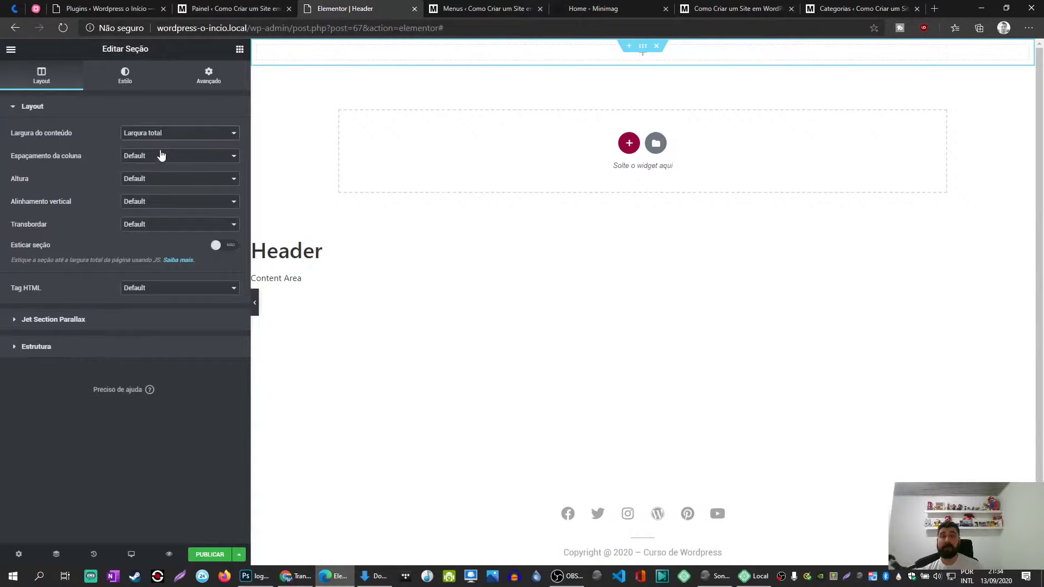
Review the section's content width options and examine the header layout on the Minimag demo site.
{"action": "left_click", "coordinate": [154, 133]}
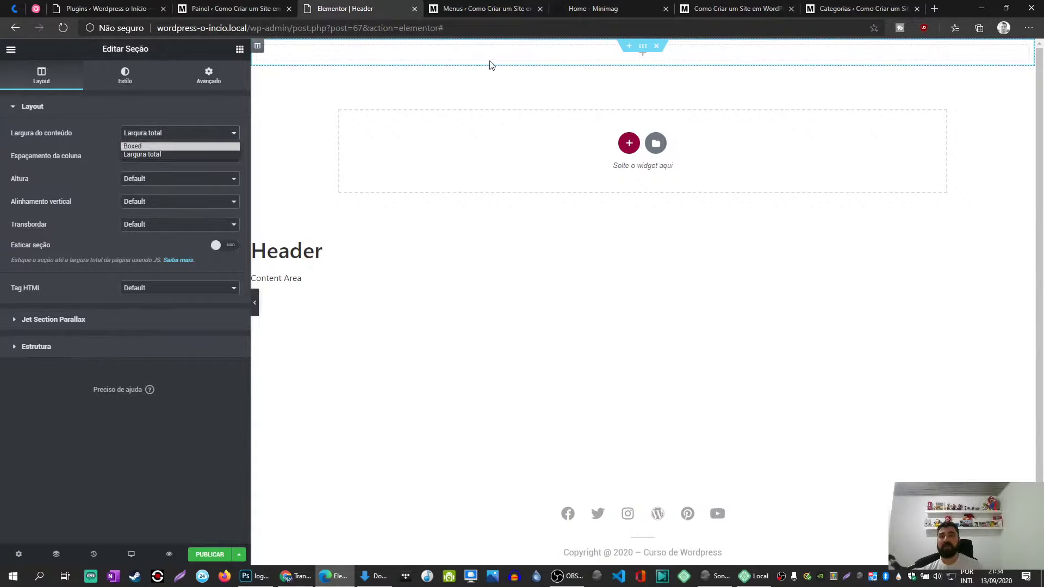
{"action": "left_click", "coordinate": [461, 6]}
{"action": "left_click", "coordinate": [613, 6]}
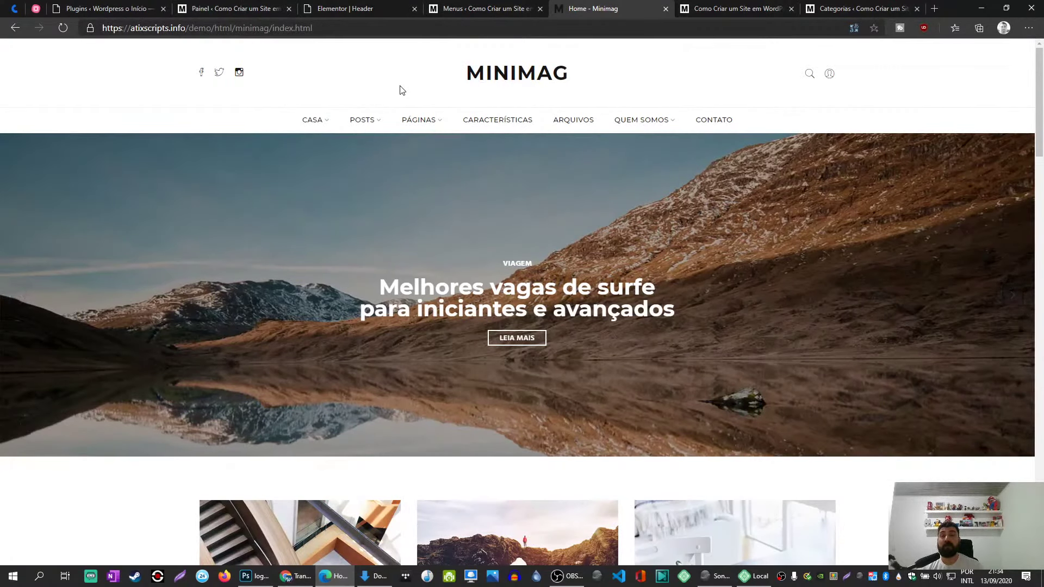
Return to the Elementor Header editor and set the header section's content width to Boxed.
{"action": "left_click", "coordinate": [368, 8]}
{"action": "left_click", "coordinate": [177, 133]}
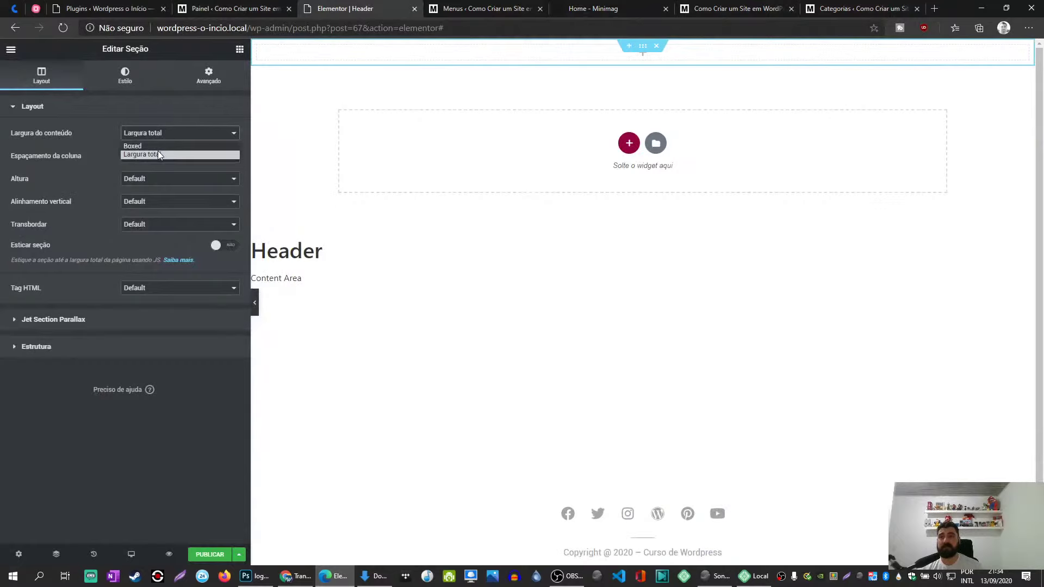
{"action": "left_click", "coordinate": [156, 147]}
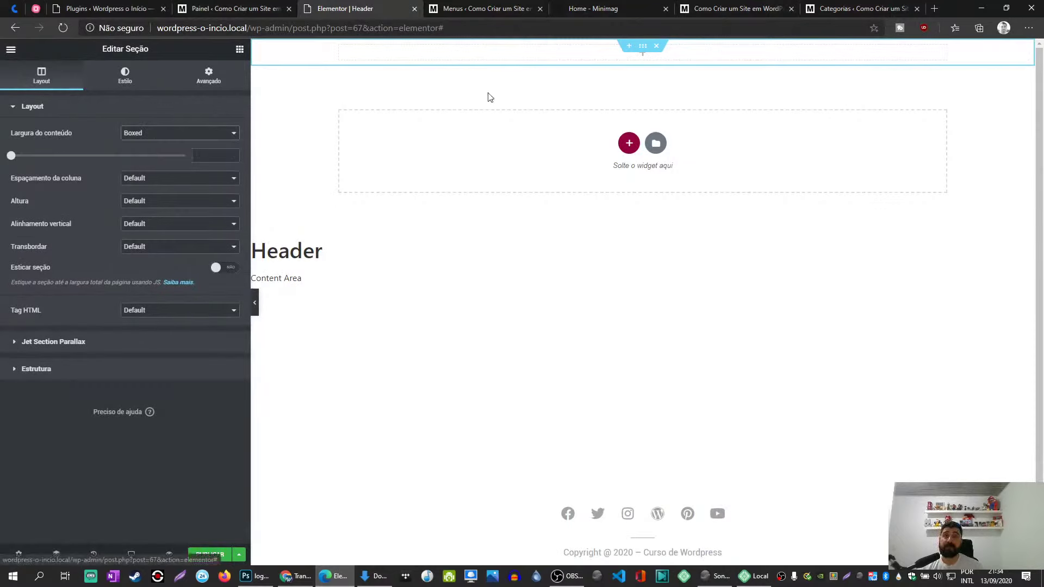
{"action": "left_click", "coordinate": [629, 143]}
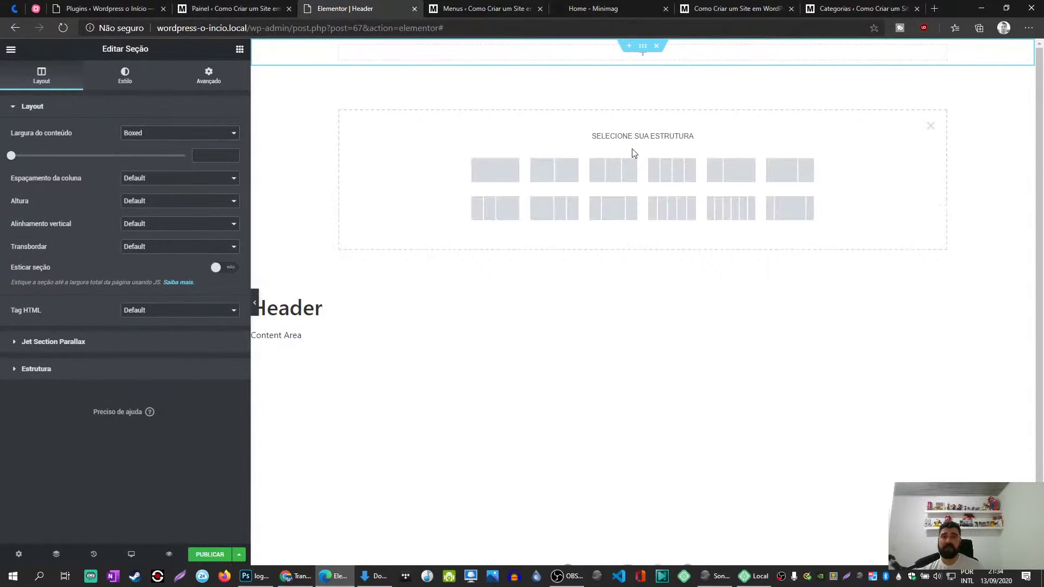
{"action": "left_click", "coordinate": [480, 165]}
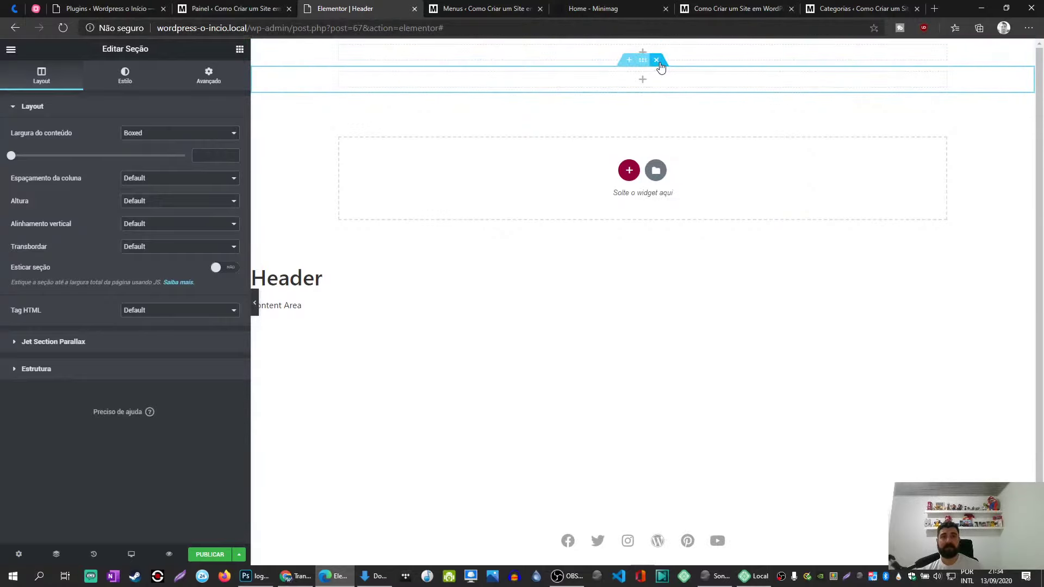
{"action": "left_click", "coordinate": [659, 63]}
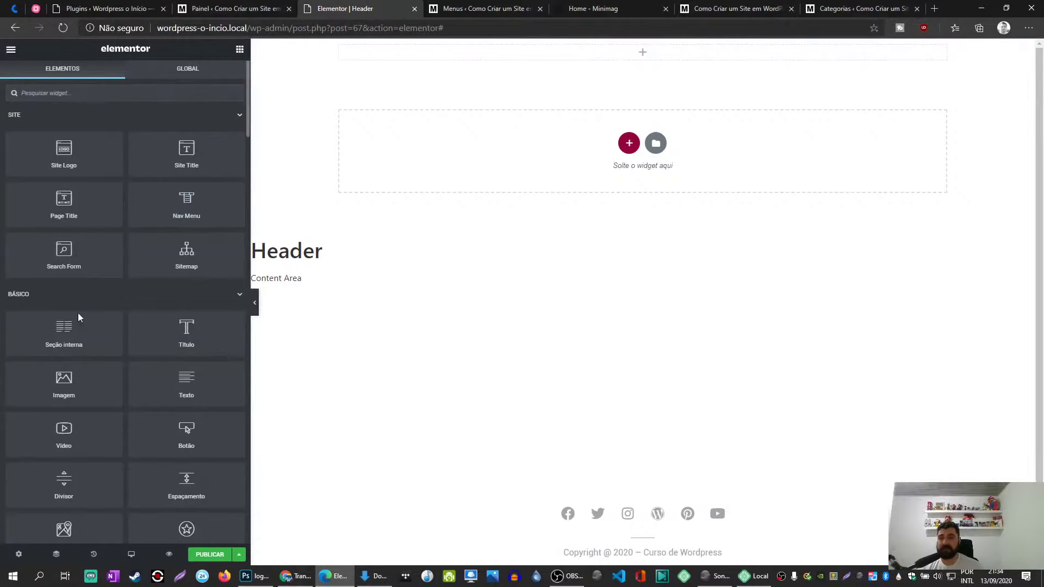
Insert an inner section into the header section and add a third column to it.
{"action": "left_click_drag", "start_coordinate": [78, 317], "coordinate": [591, 58]}
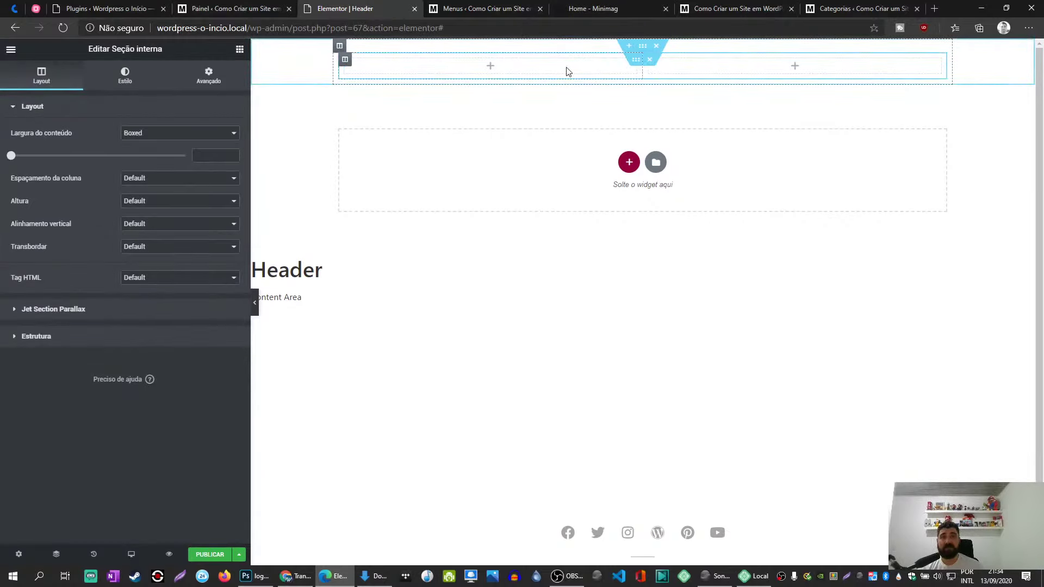
{"action": "right_click", "coordinate": [347, 60]}
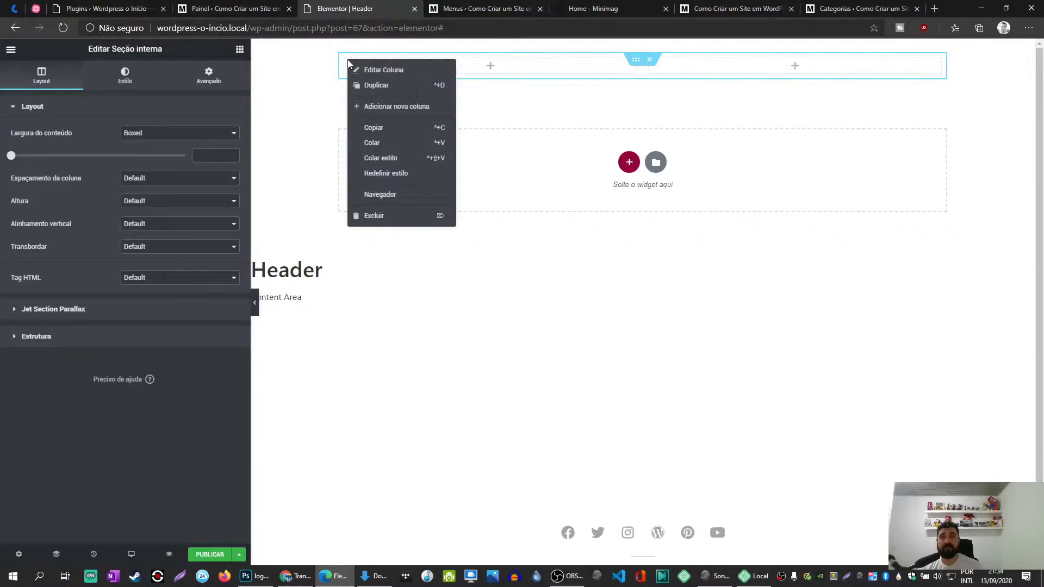
{"action": "left_click", "coordinate": [393, 105]}
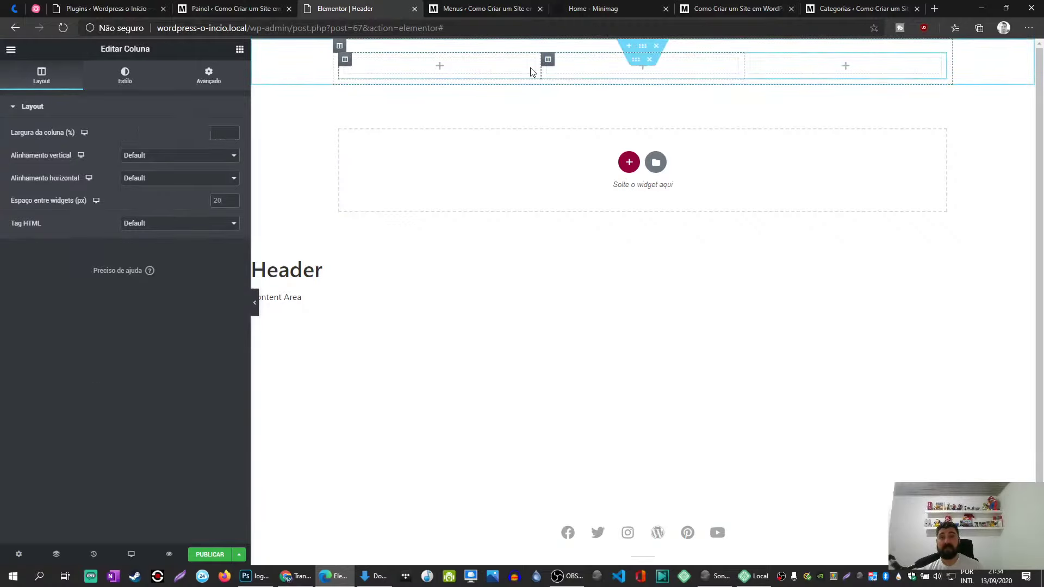
Place a Site Logo widget in the middle column of the inner section.
{"action": "left_click", "coordinate": [239, 50]}
{"action": "left_click", "coordinate": [120, 95]}
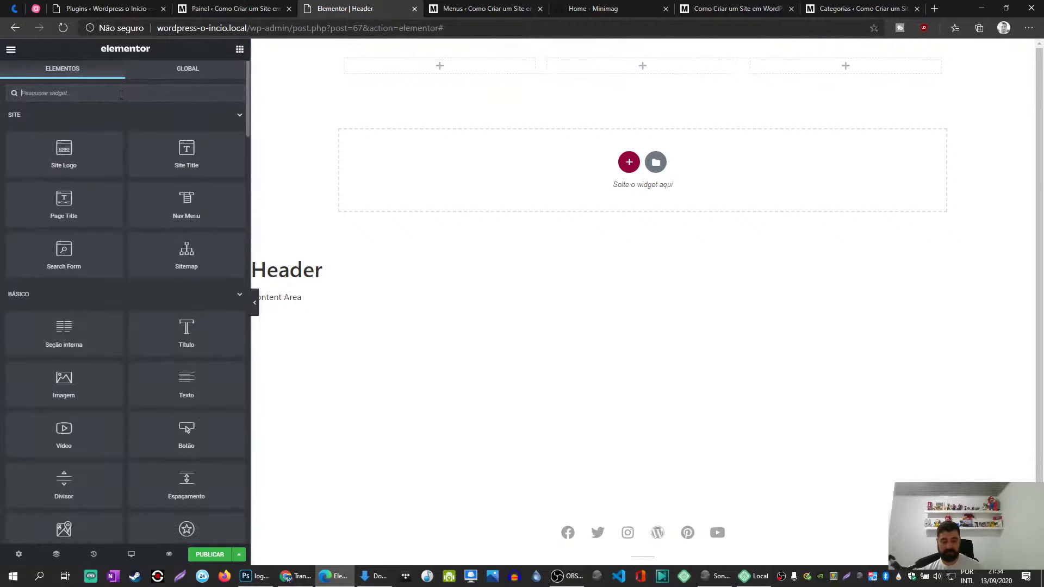
{"action": "type", "text": "i"}
{"action": "key", "text": "BackSpace"}
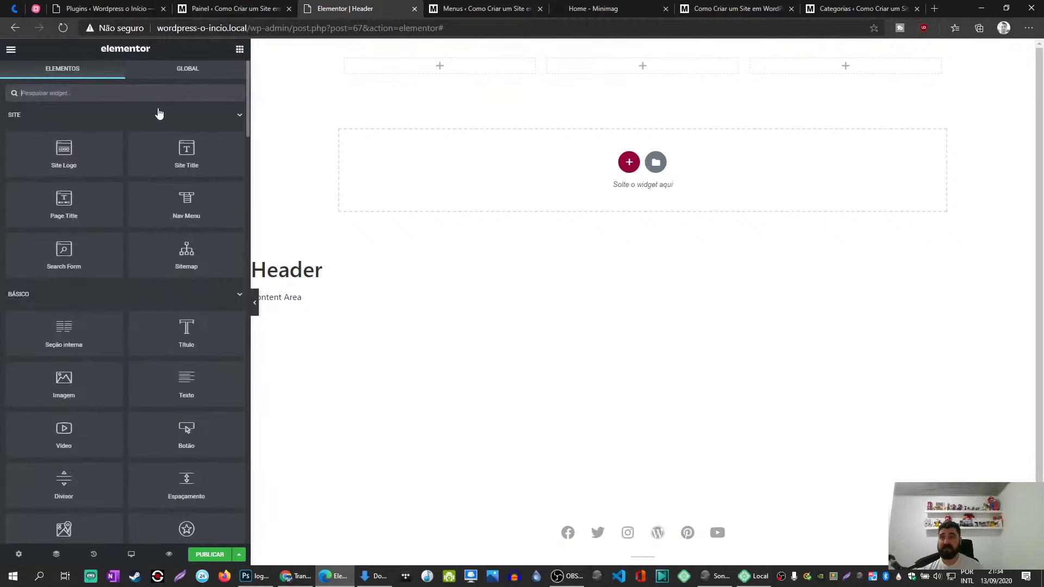
{"action": "left_click_drag", "start_coordinate": [51, 151], "coordinate": [597, 64]}
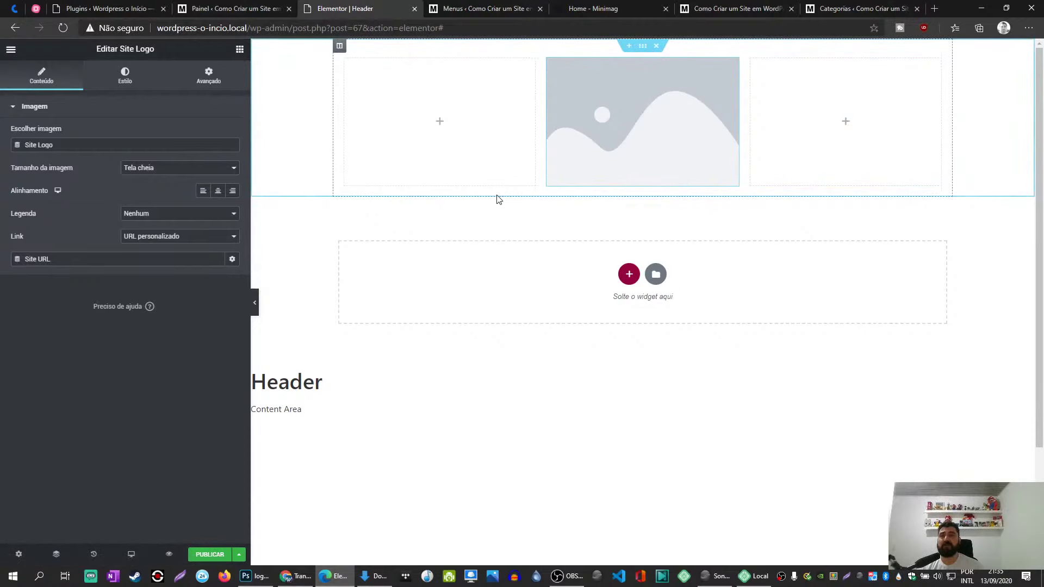
Switch to the WordPress dashboard and open the site customizer (Personalizar).
{"action": "left_click", "coordinate": [239, 7]}
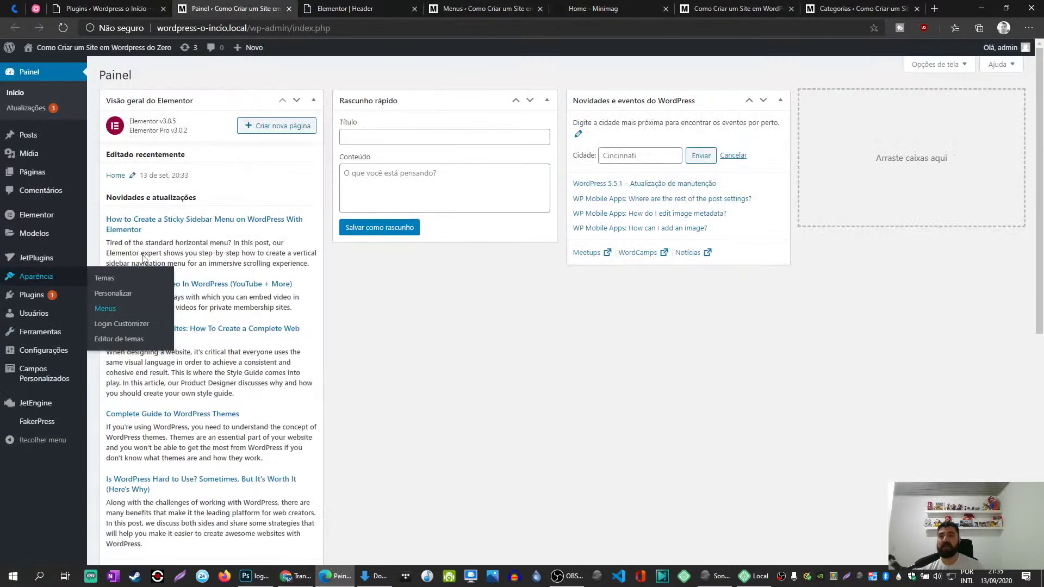
{"action": "left_click", "coordinate": [492, 8]}
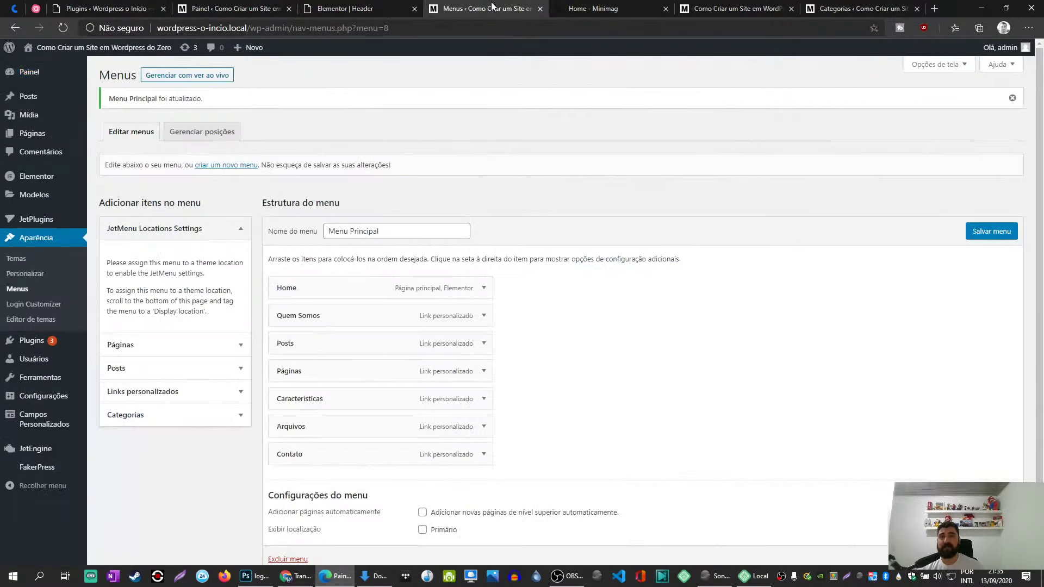
{"action": "left_click", "coordinate": [335, 10]}
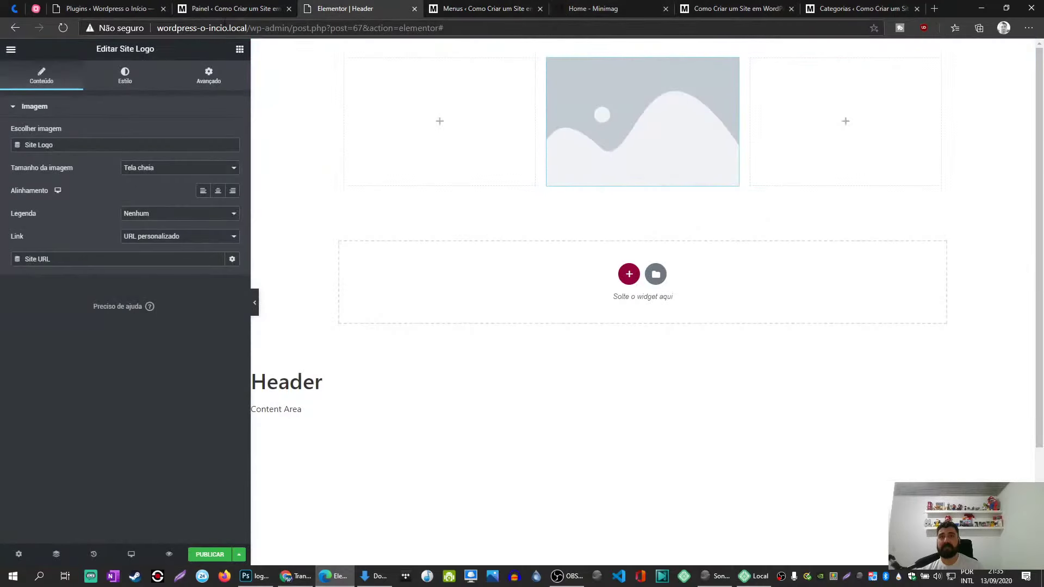
{"action": "left_click", "coordinate": [224, 9]}
{"action": "mouse_move", "coordinate": [51, 275]}
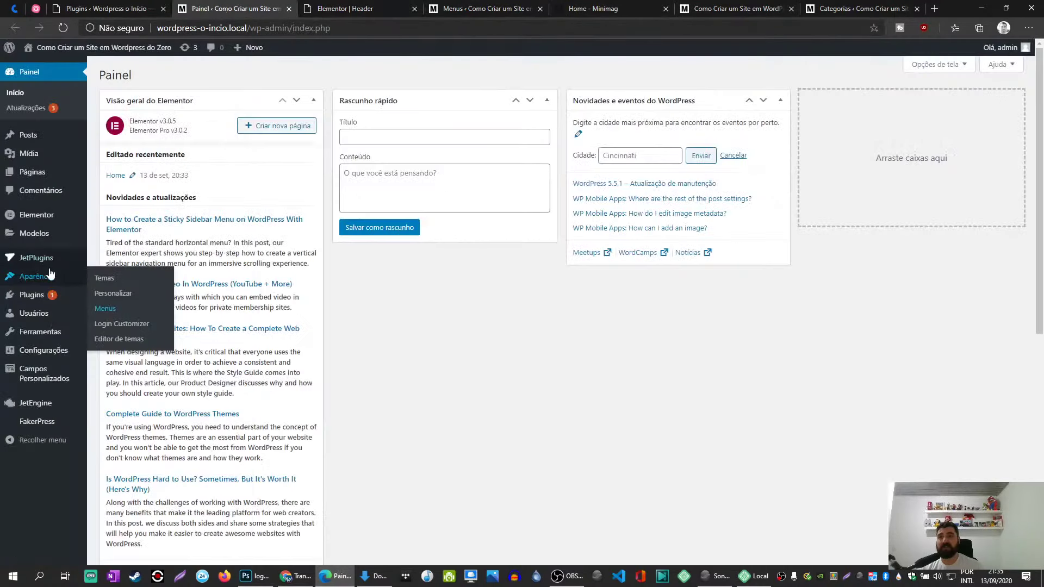
{"action": "left_click", "coordinate": [108, 294]}
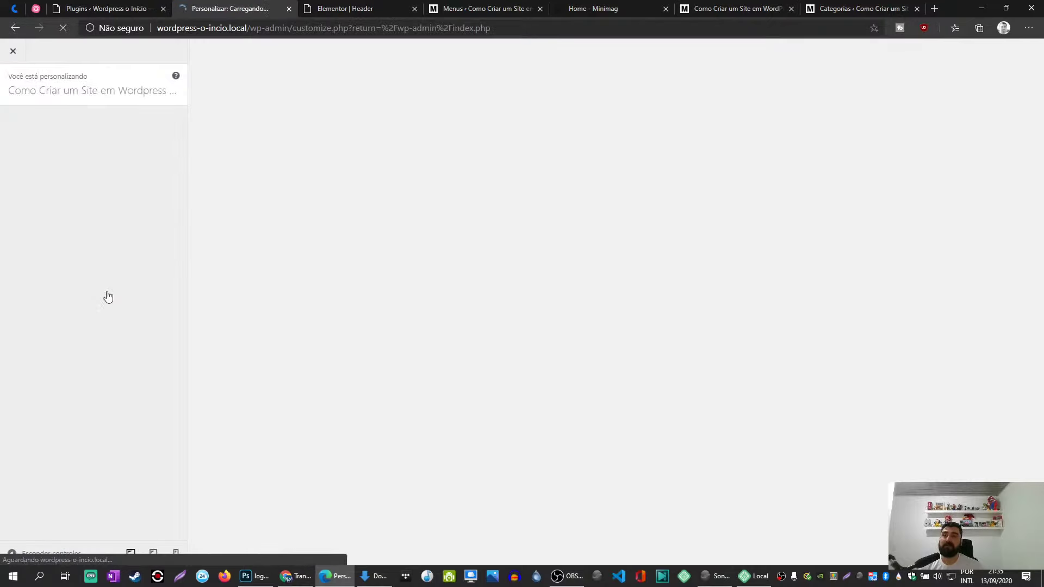
Set the MINIMAG image, uncropped, as the logo in Identidade do site and publish the change.
{"action": "left_click", "coordinate": [75, 168]}
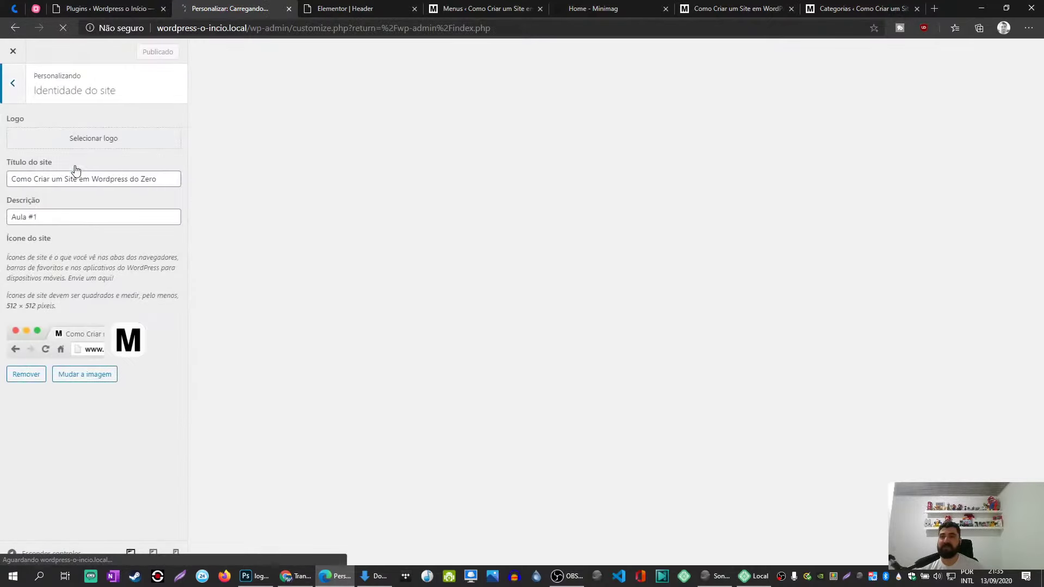
{"action": "left_click", "coordinate": [78, 144]}
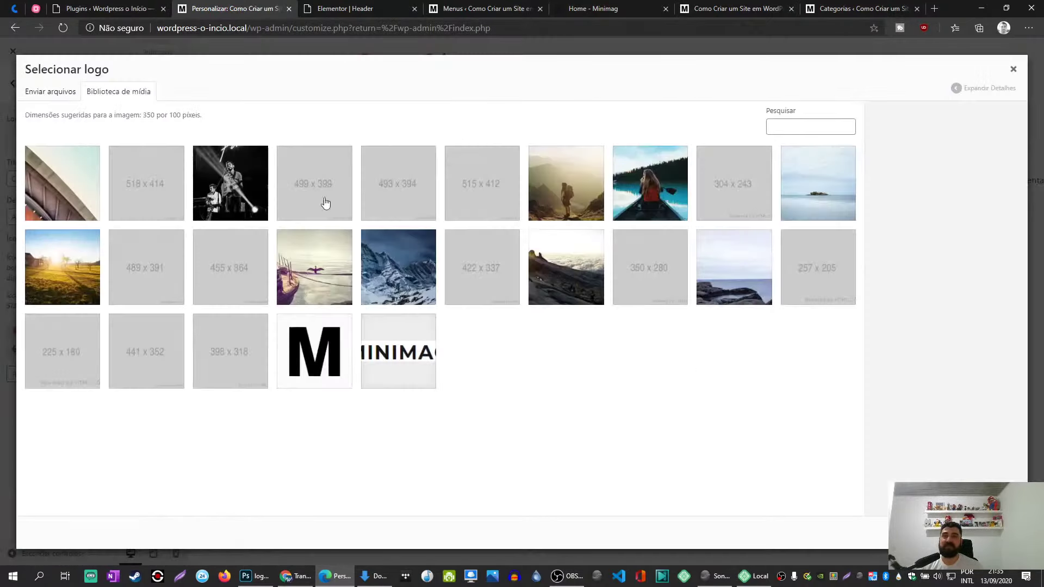
{"action": "left_click", "coordinate": [422, 357]}
{"action": "left_click", "coordinate": [992, 533]}
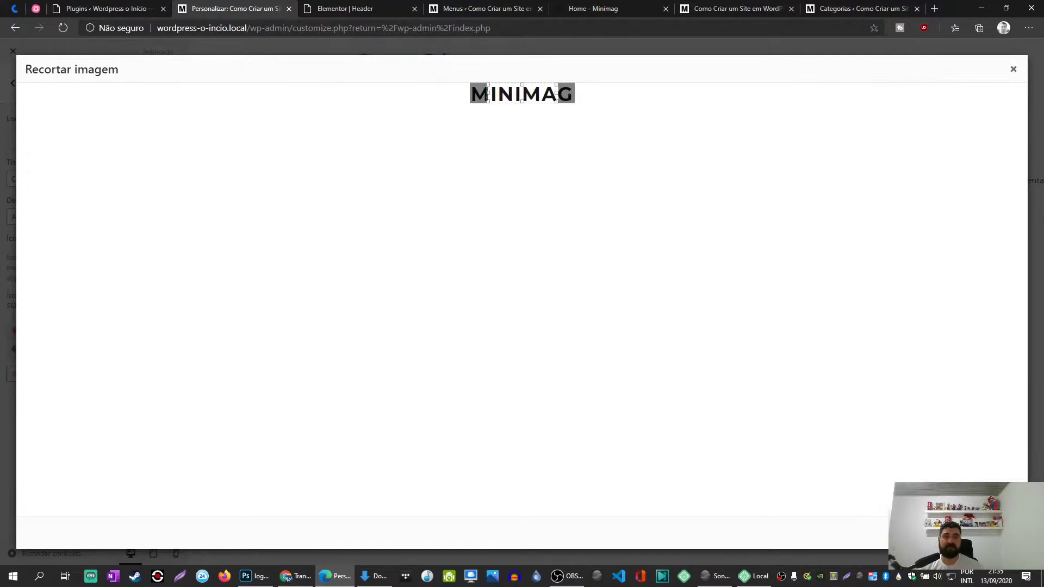
{"action": "left_click", "coordinate": [993, 533]}
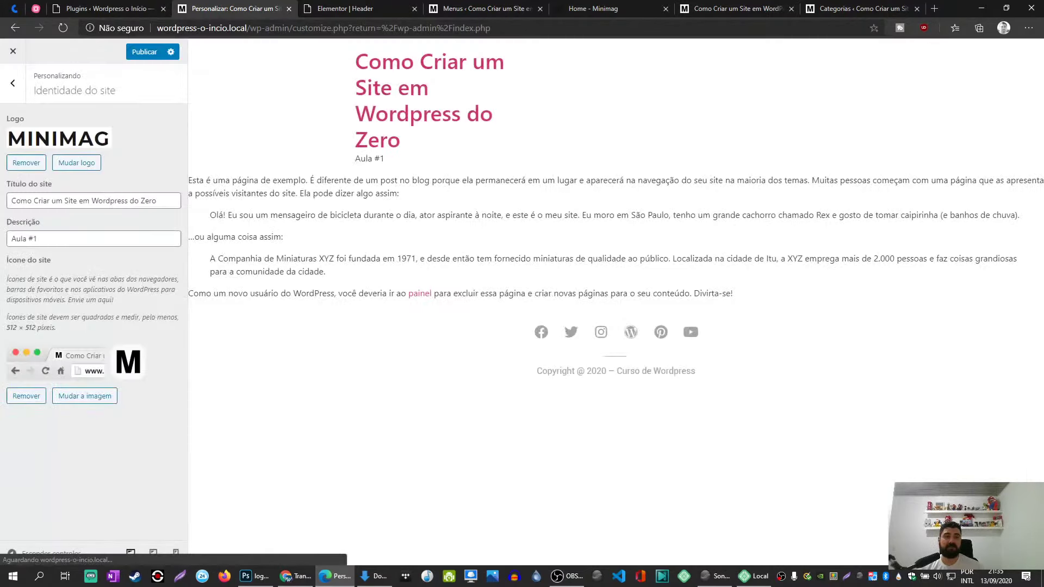
{"action": "left_click", "coordinate": [153, 56]}
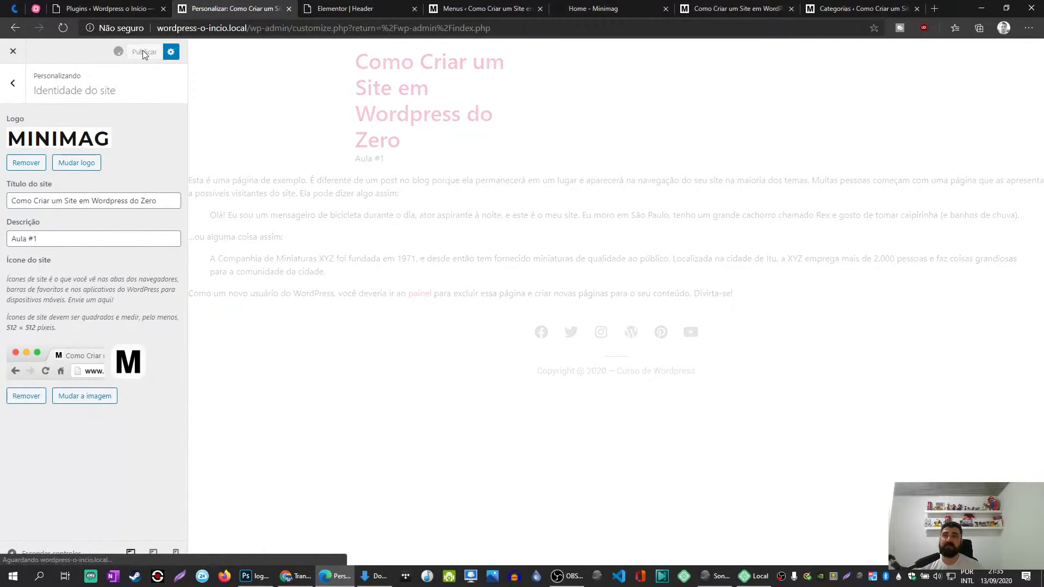
Return to the Elementor Header editor, dismiss the publish conditions without saving, and reload the editor, discarding the unsaved changes.
{"action": "left_click", "coordinate": [348, 9]}
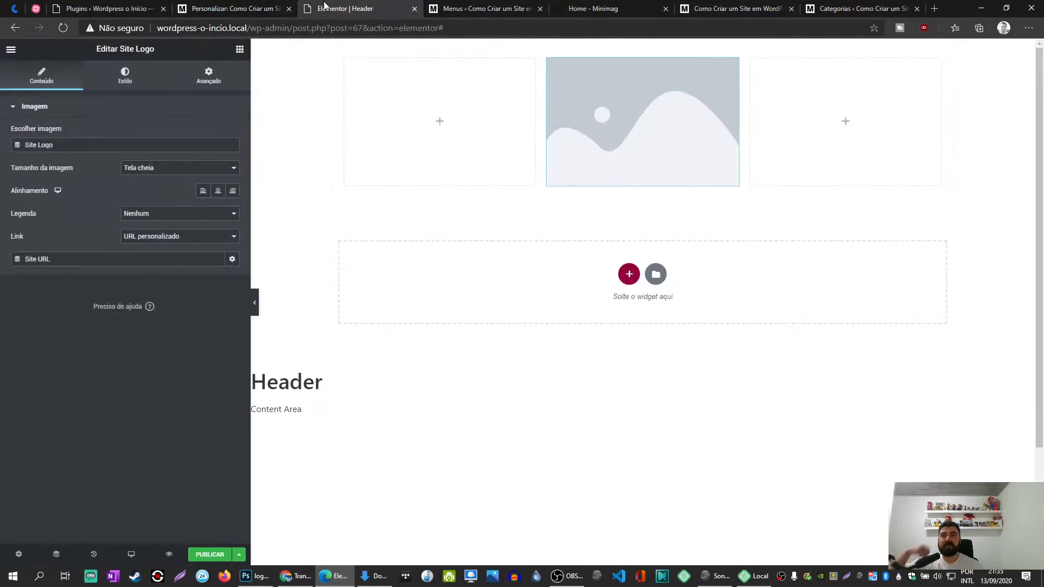
{"action": "left_click", "coordinate": [213, 555]}
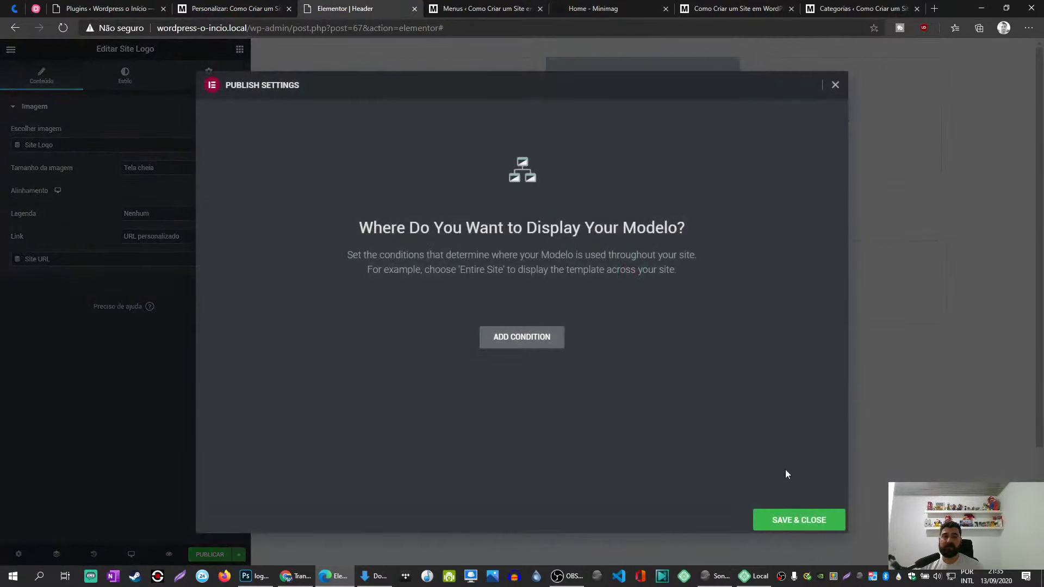
{"action": "left_click", "coordinate": [835, 85]}
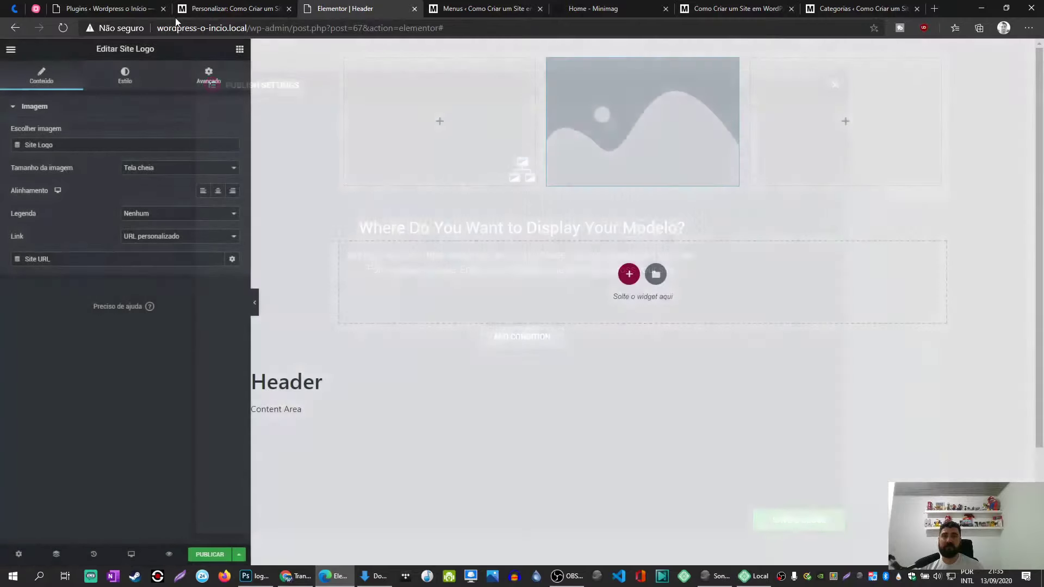
{"action": "left_click", "coordinate": [62, 29]}
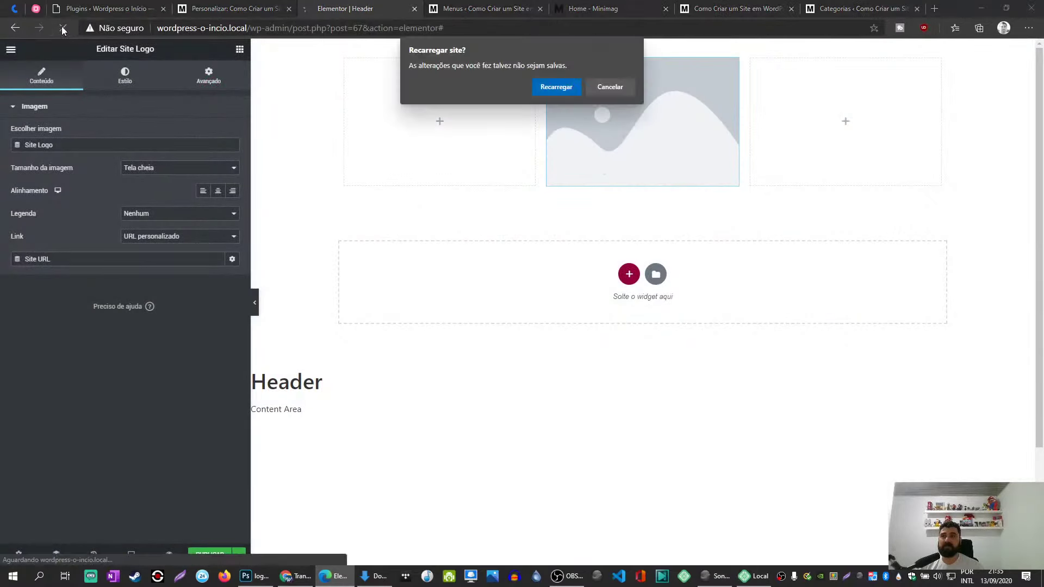
{"action": "left_click", "coordinate": [560, 87]}
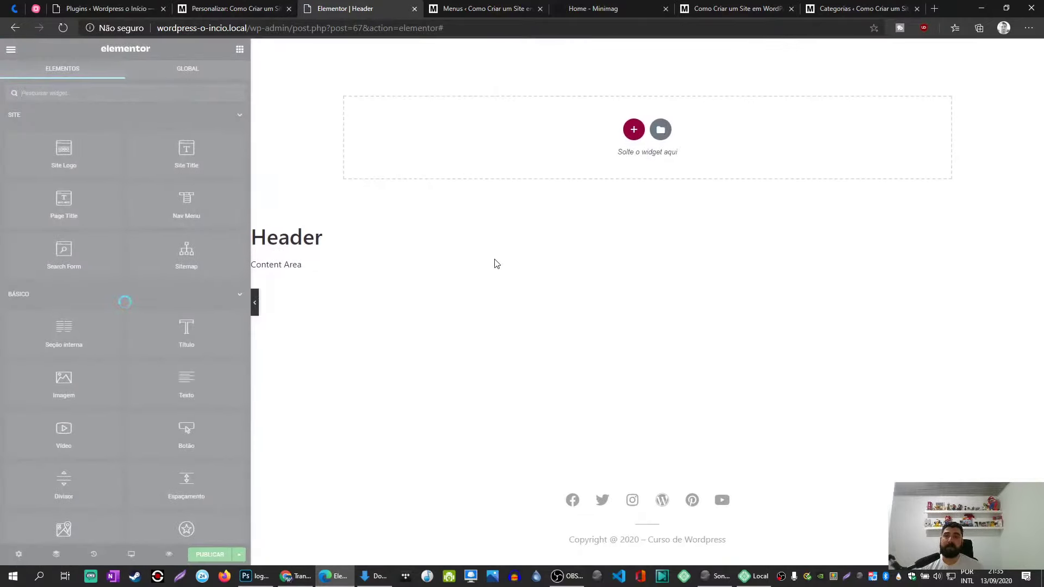
Add a single-column section to the header template and insert an inner section into it.
{"action": "left_click", "coordinate": [633, 130]}
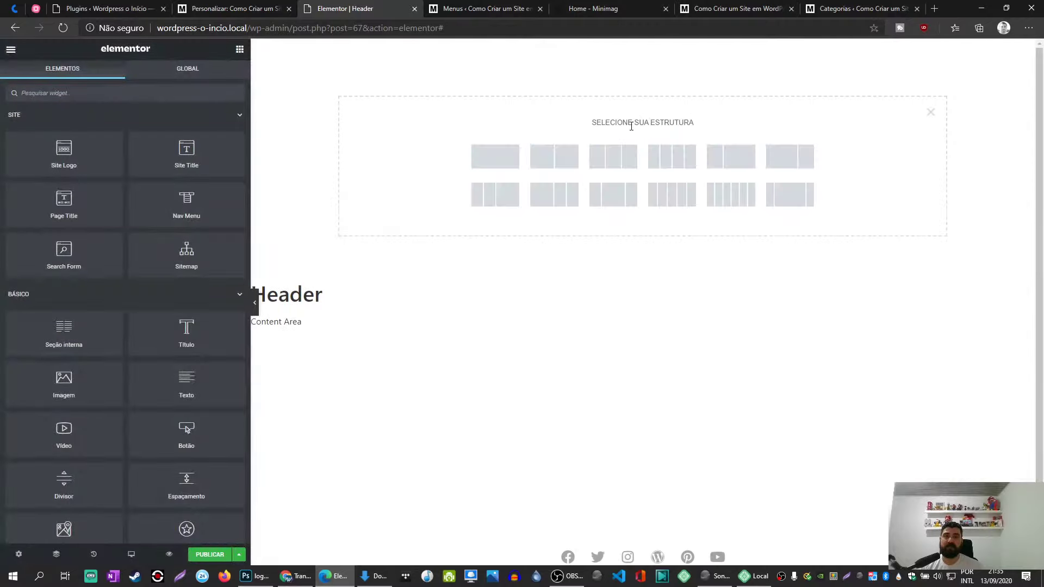
{"action": "left_click", "coordinate": [495, 156]}
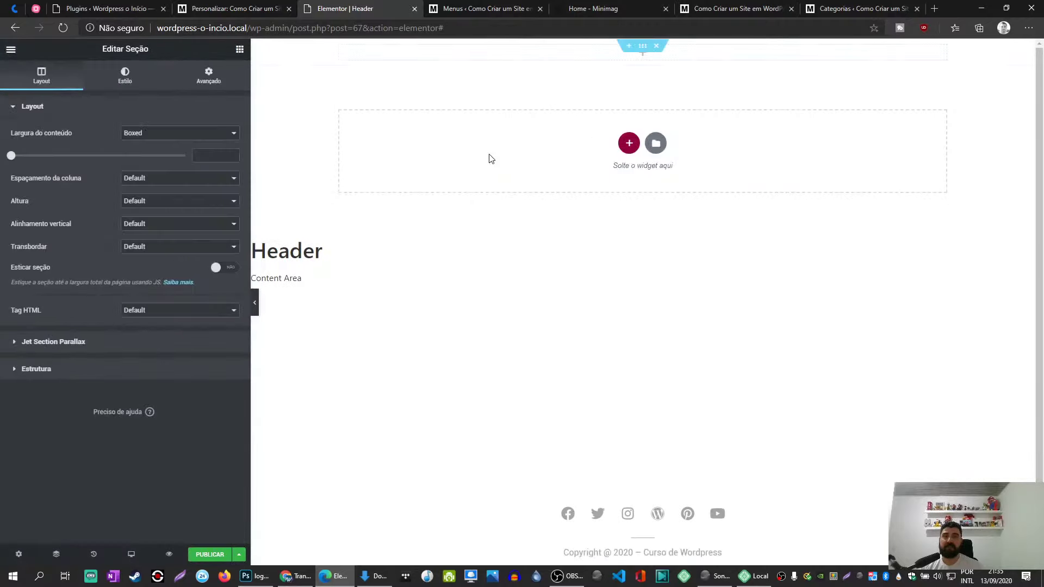
{"action": "left_click", "coordinate": [239, 50]}
{"action": "left_click_drag", "start_coordinate": [64, 326], "coordinate": [535, 55]}
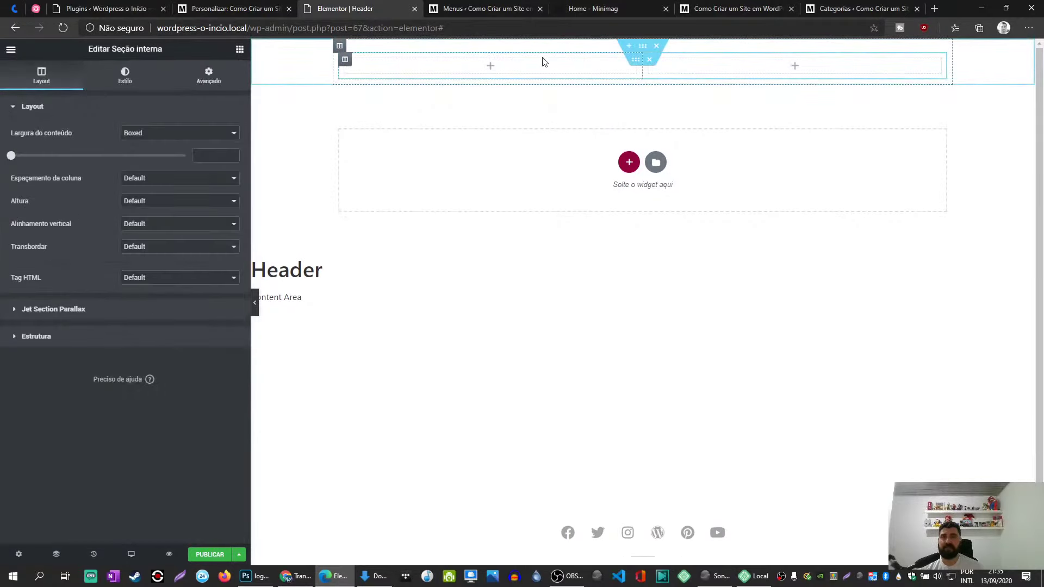
Add a third column to the inner section and place a Site Logo widget in the middle column.
{"action": "right_click", "coordinate": [345, 61]}
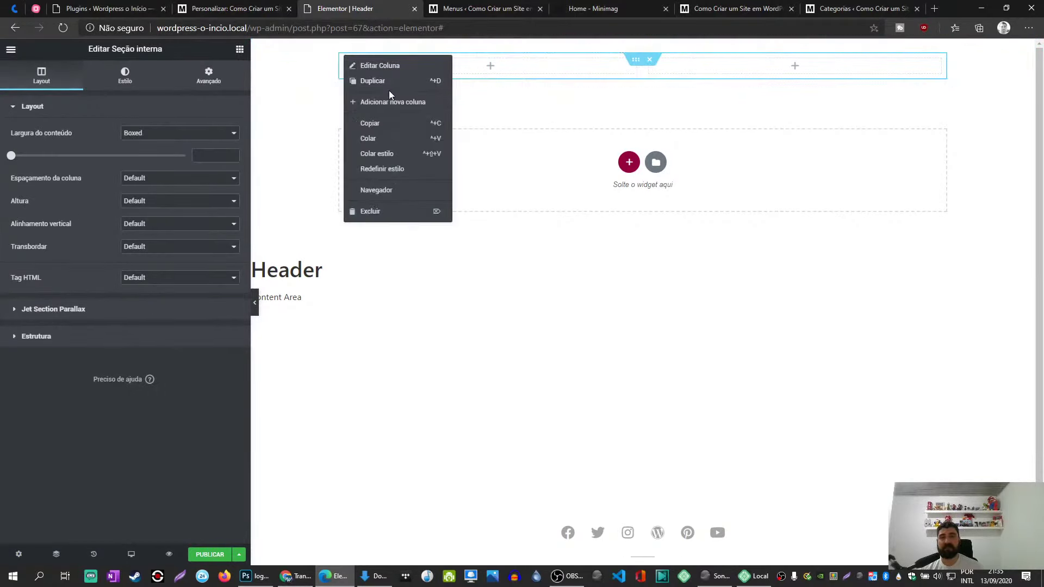
{"action": "left_click", "coordinate": [388, 103]}
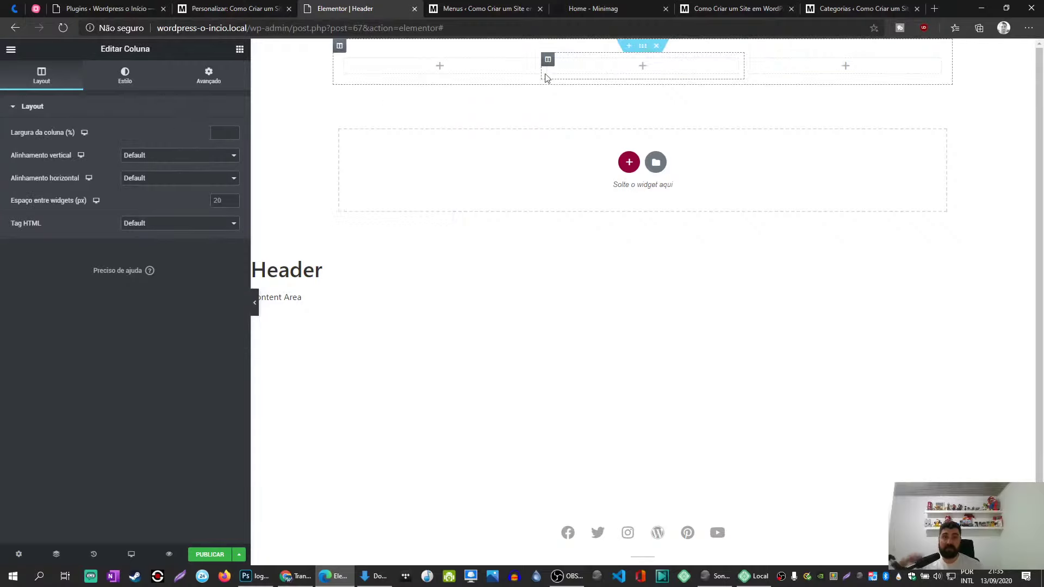
{"action": "left_click", "coordinate": [240, 49]}
{"action": "left_click_drag", "start_coordinate": [63, 151], "coordinate": [641, 66]}
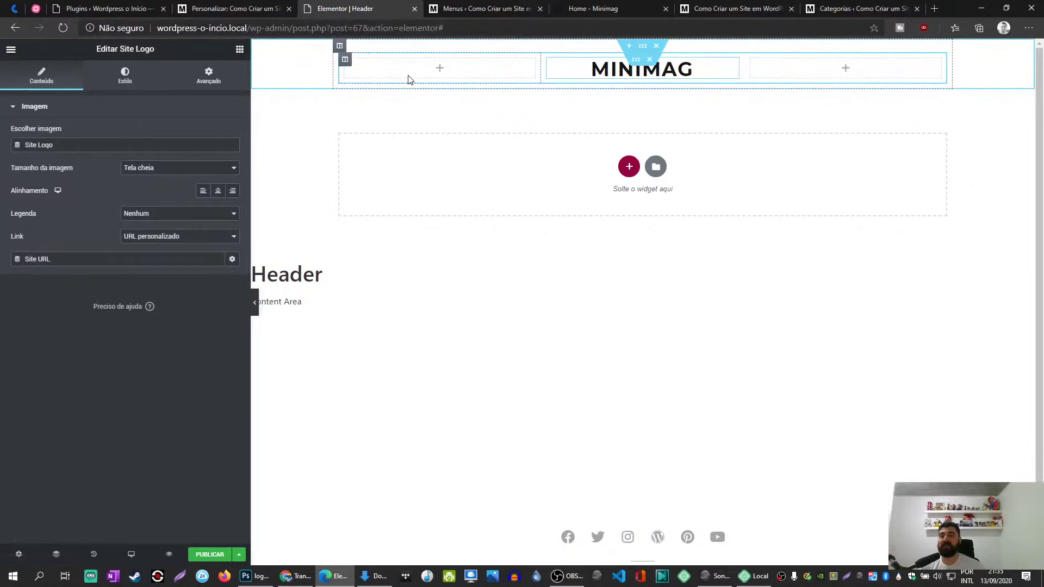
Switch back to the site customizer and review the logo settings in Identidade do site.
{"action": "key", "text": "ctrl+shift+Tab"}
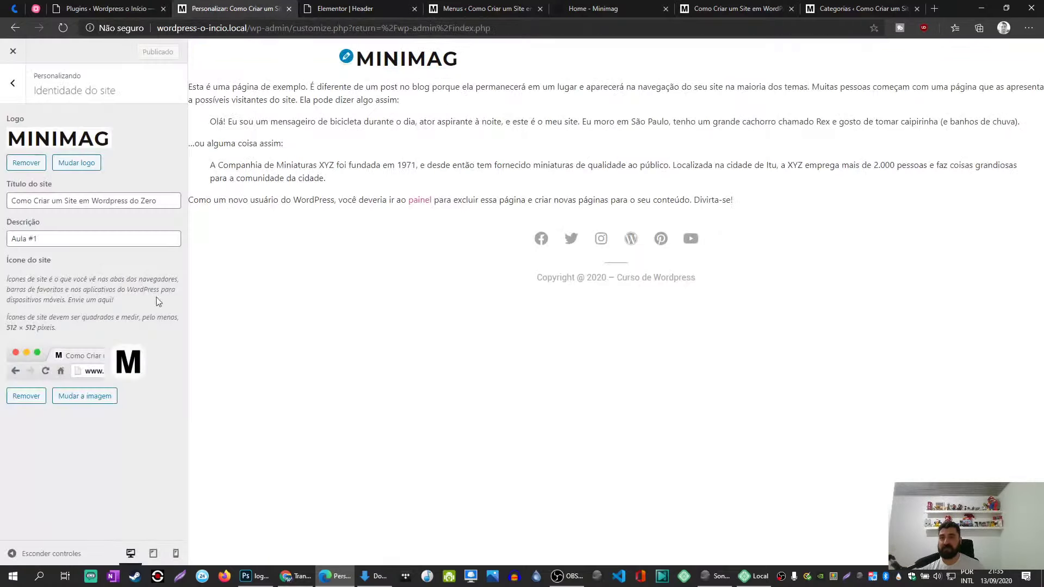
{"action": "left_click", "coordinate": [4, 85]}
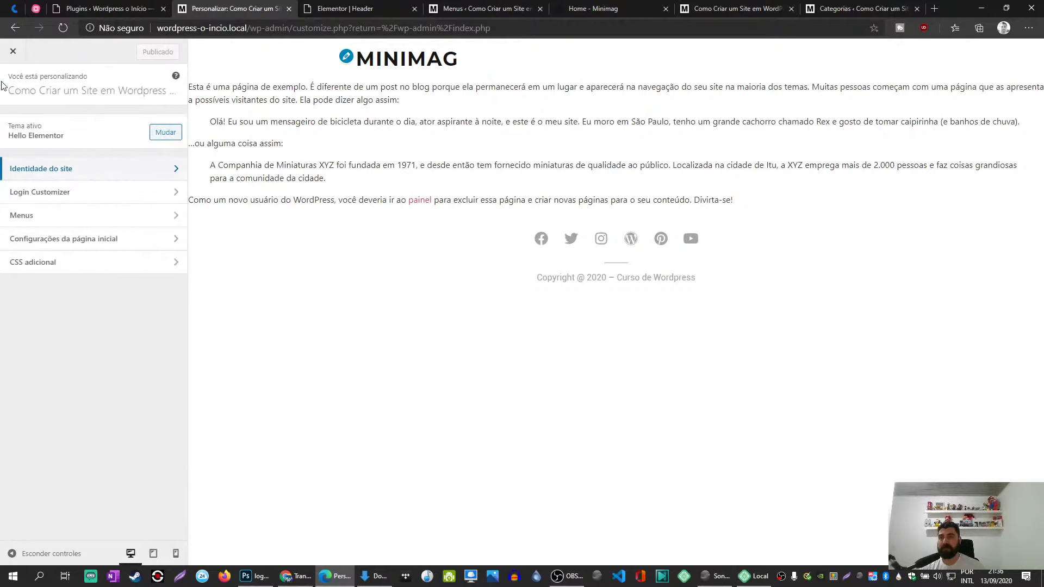
{"action": "left_click", "coordinate": [47, 172]}
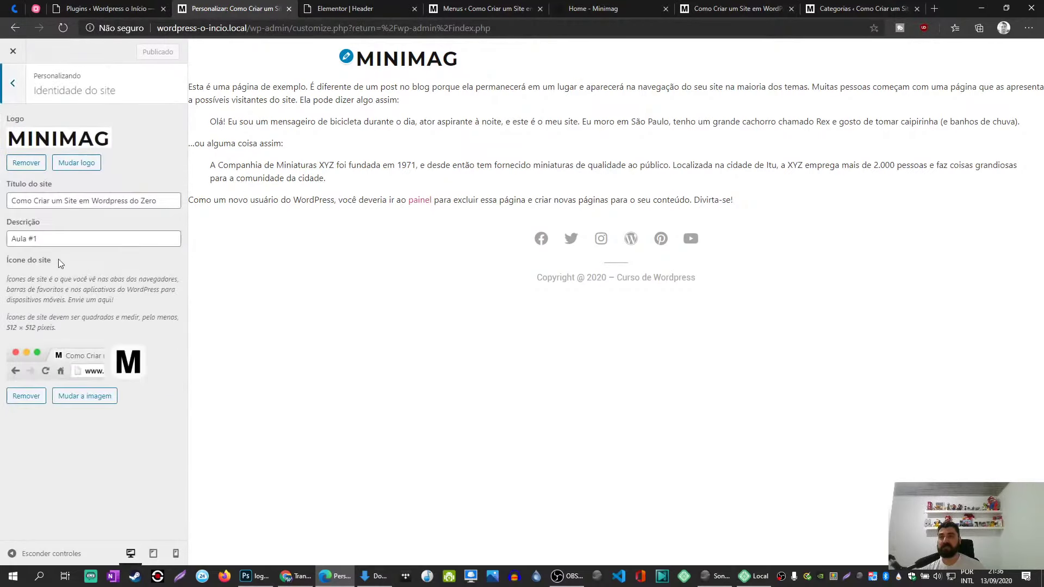
Return to the Elementor Header editor, centre the site logo, and review its caption and link options.
{"action": "key", "text": "ctrl+Tab"}
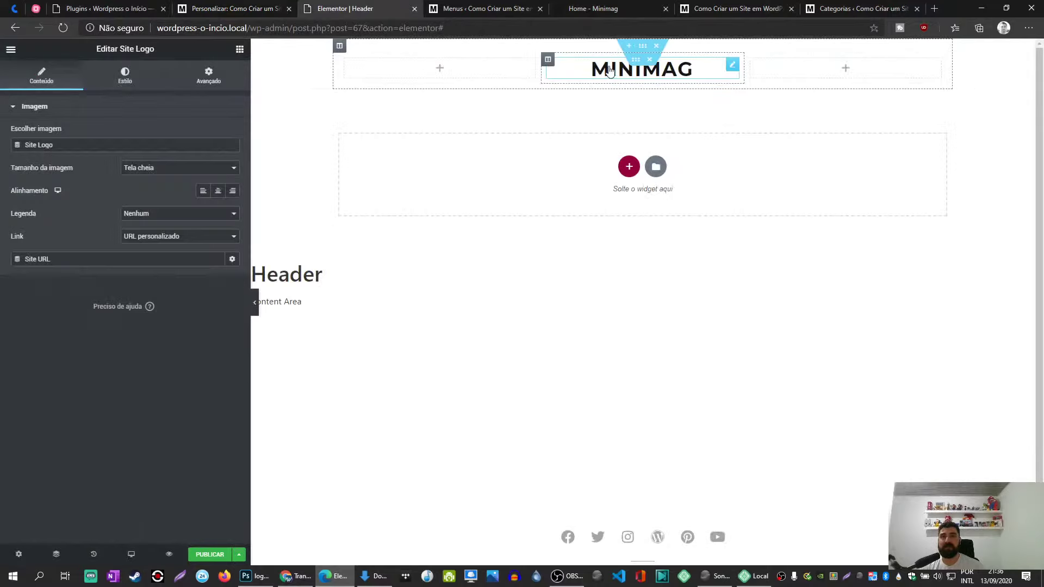
{"action": "left_click", "coordinate": [219, 196]}
{"action": "left_click", "coordinate": [164, 217]}
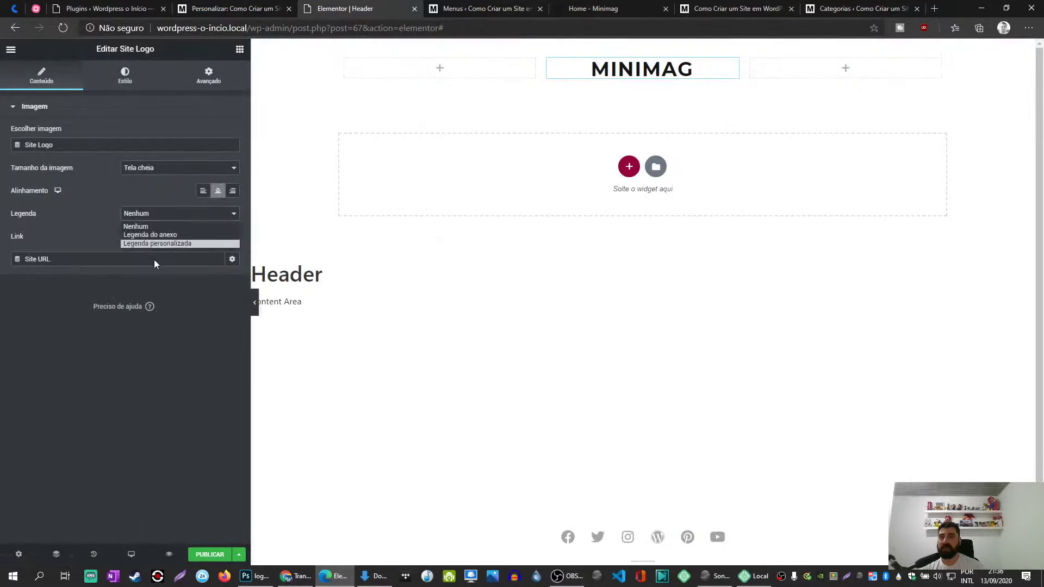
{"action": "left_click", "coordinate": [57, 204]}
{"action": "left_click", "coordinate": [154, 241]}
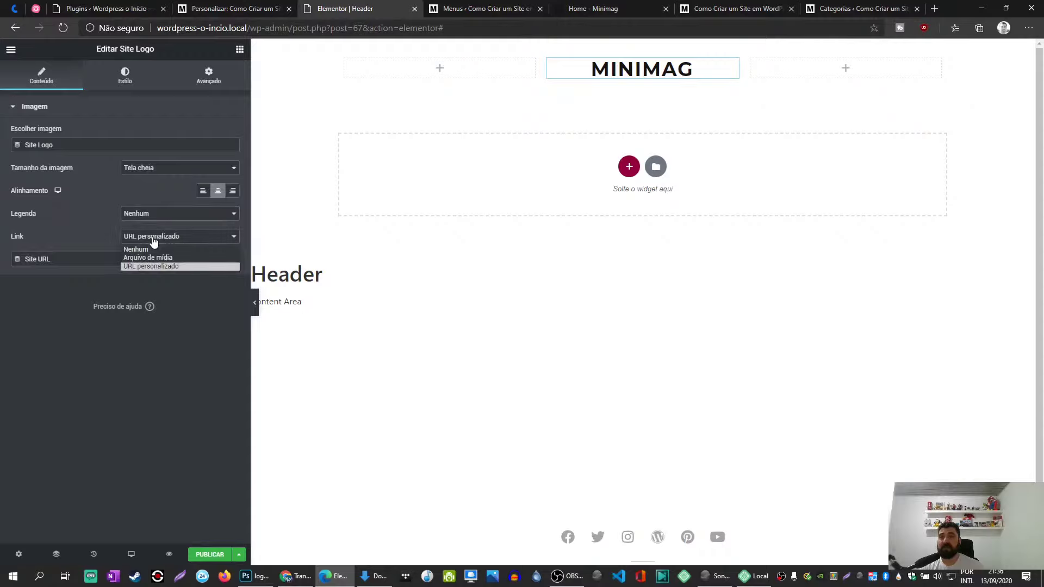
{"action": "left_click", "coordinate": [171, 241]}
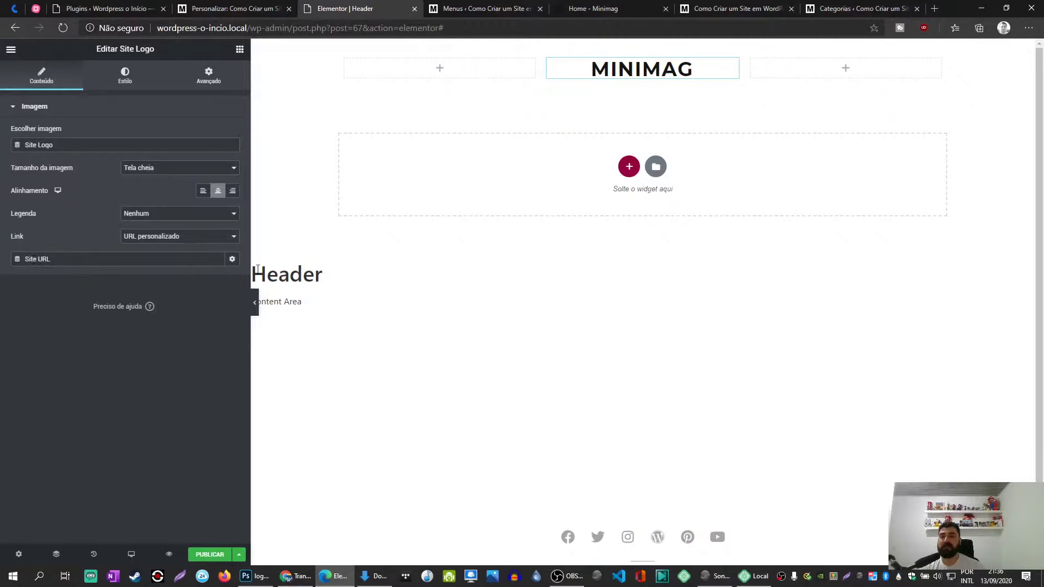
{"action": "left_click", "coordinate": [232, 259]}
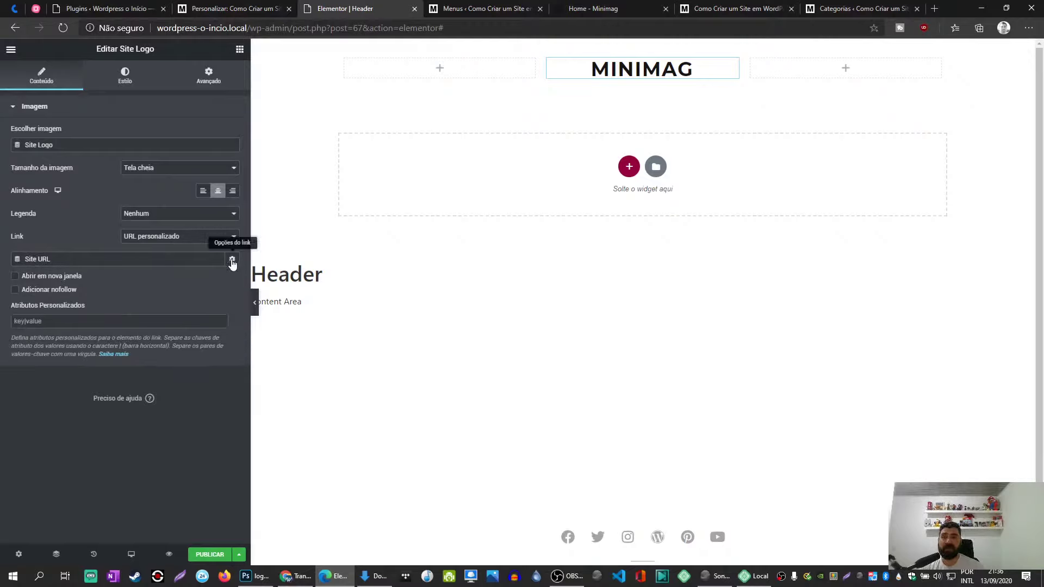
{"action": "left_click", "coordinate": [232, 260]}
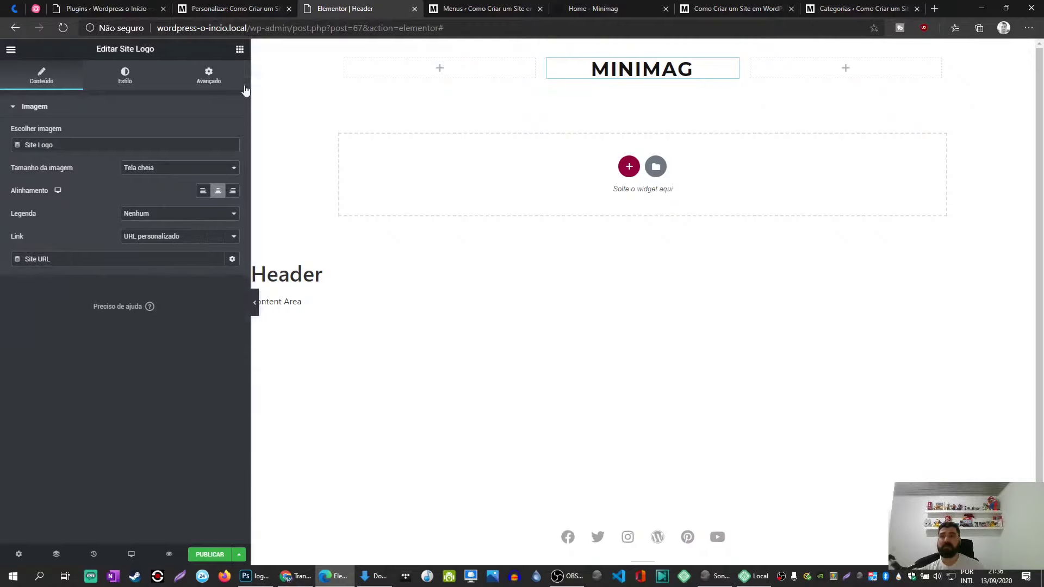
Search the widgets for "soci" and place a Social Icons widget in the header's first column.
{"action": "left_click", "coordinate": [239, 50]}
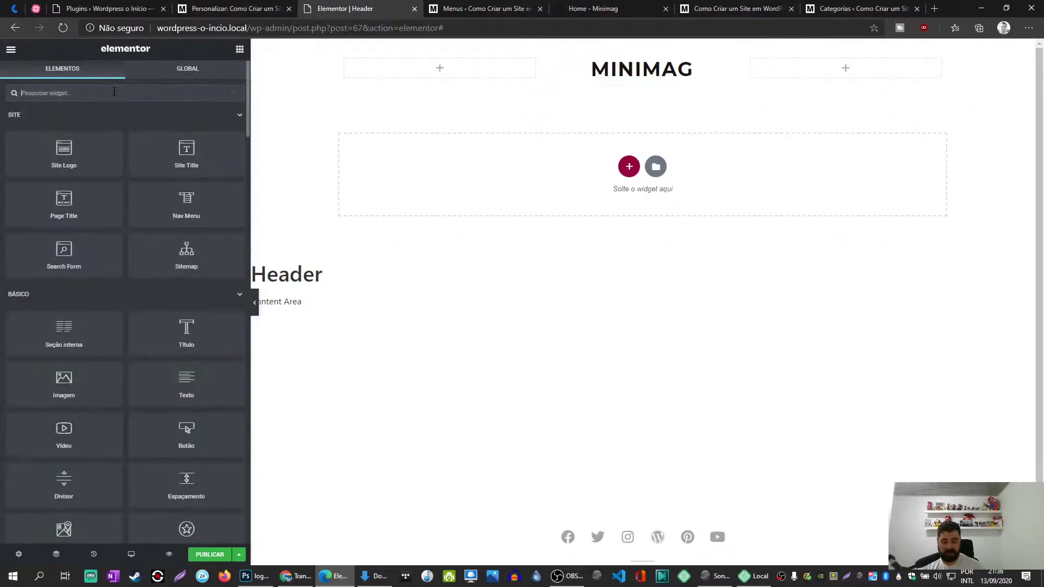
{"action": "type", "text": "soci"}
{"action": "left_click_drag", "start_coordinate": [64, 127], "coordinate": [461, 78]}
{"action": "left_click_drag", "start_coordinate": [461, 74], "coordinate": [461, 74]}
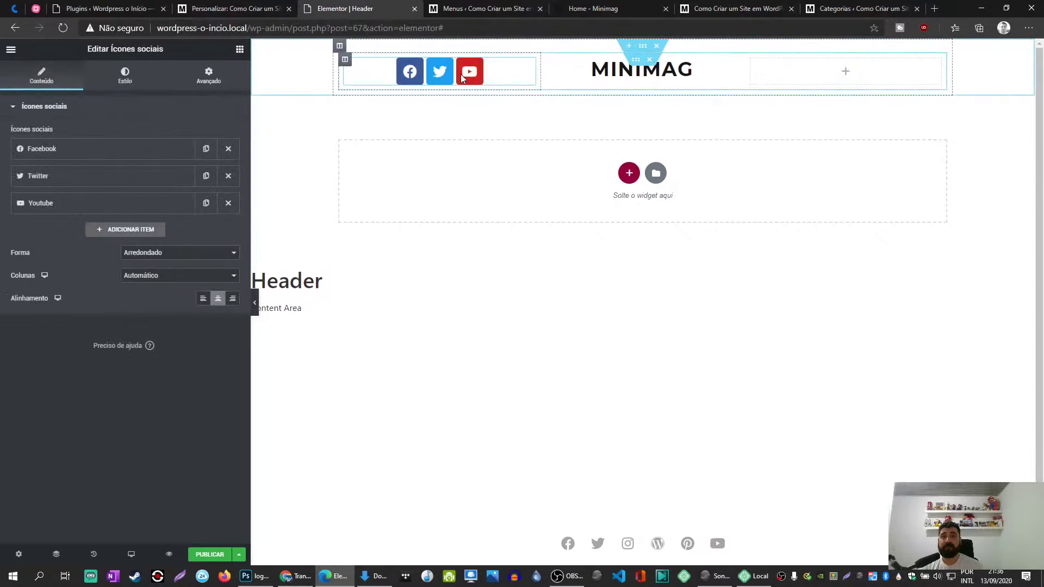
Check the Minimag demo header, and open the Footer template from the WordPress Theme Builder list for editing in a new Elementor tab.
{"action": "left_click", "coordinate": [571, 6]}
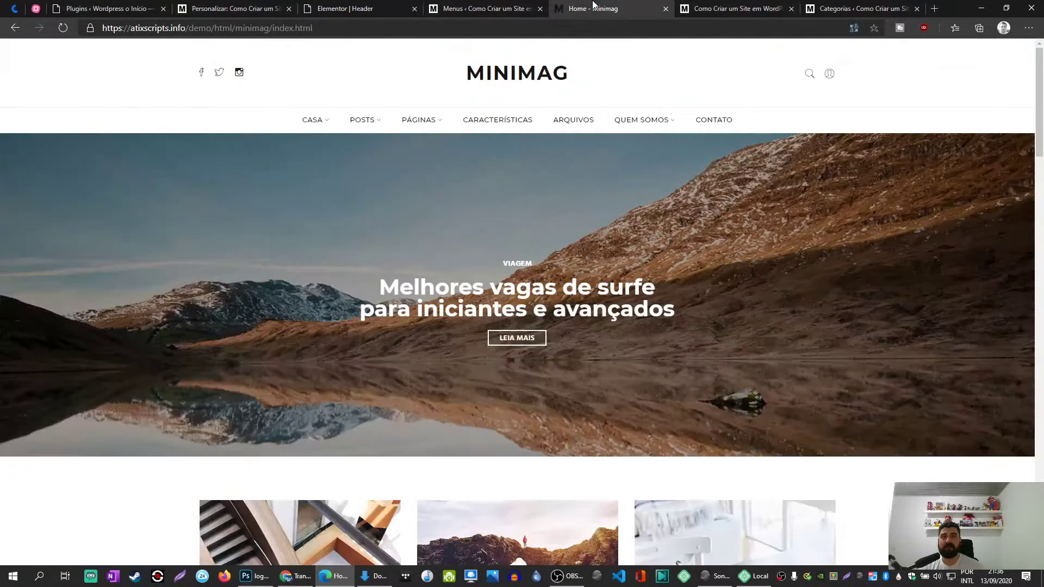
{"action": "left_click", "coordinate": [479, 8]}
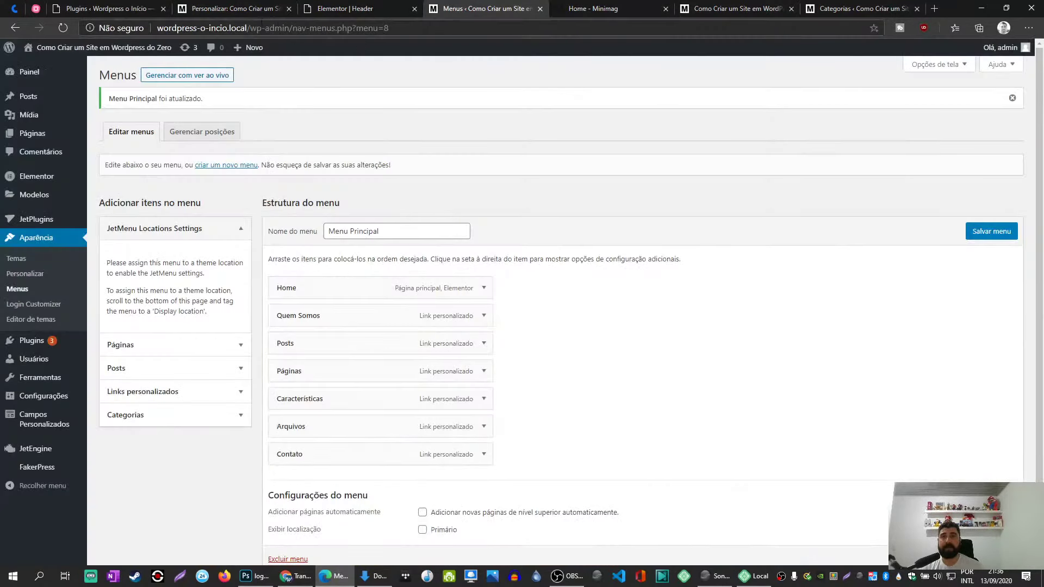
{"action": "mouse_move", "coordinate": [102, 204]}
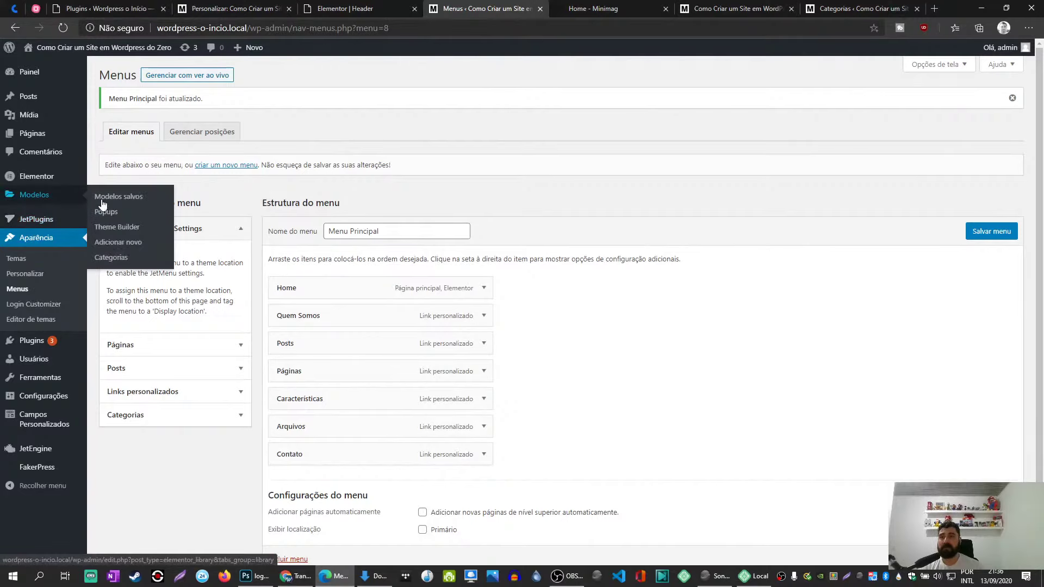
{"action": "left_click", "coordinate": [116, 233]}
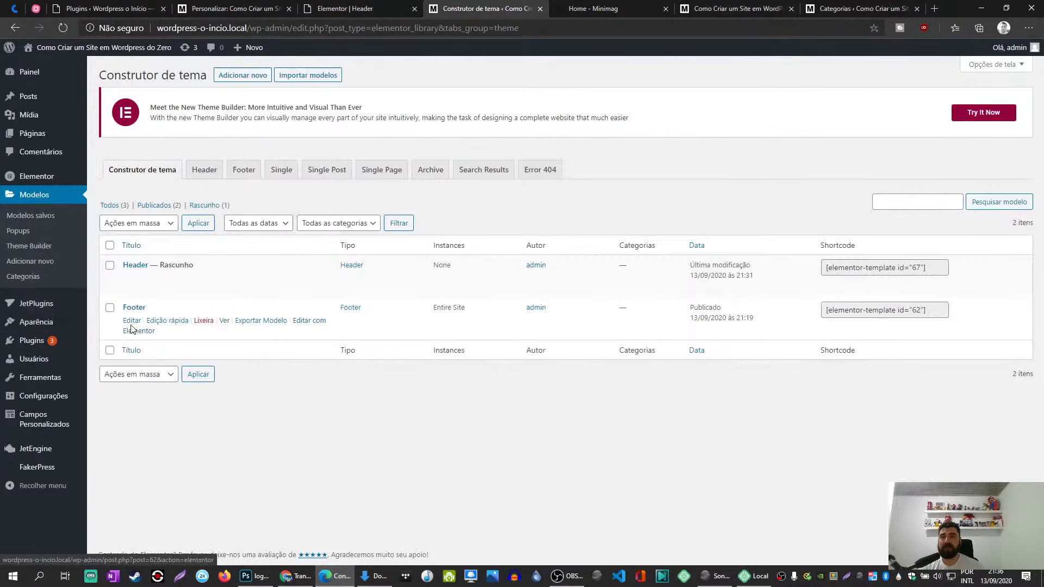
{"action": "middle_click", "coordinate": [304, 321]}
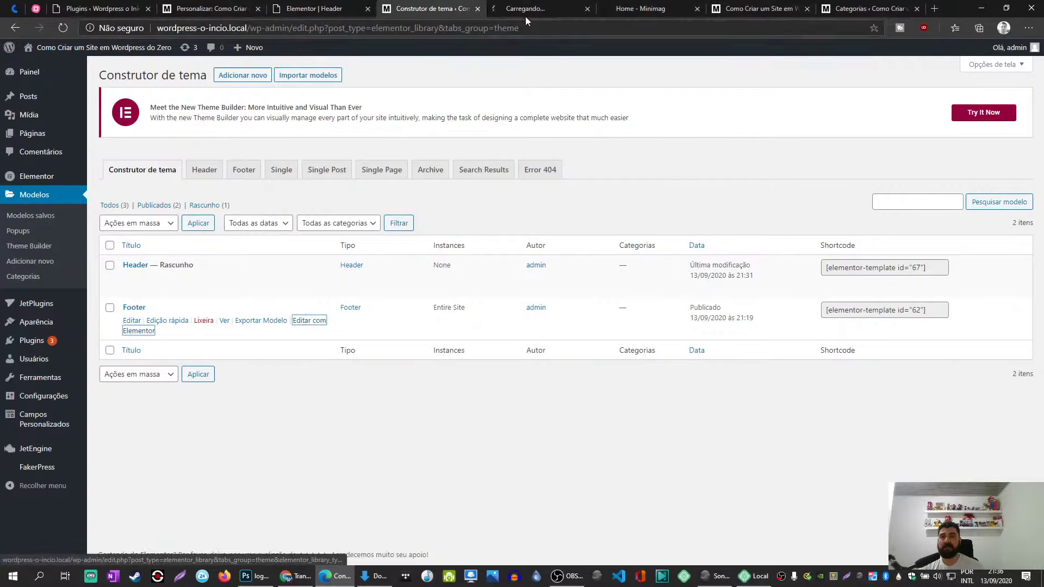
{"action": "left_click", "coordinate": [526, 9]}
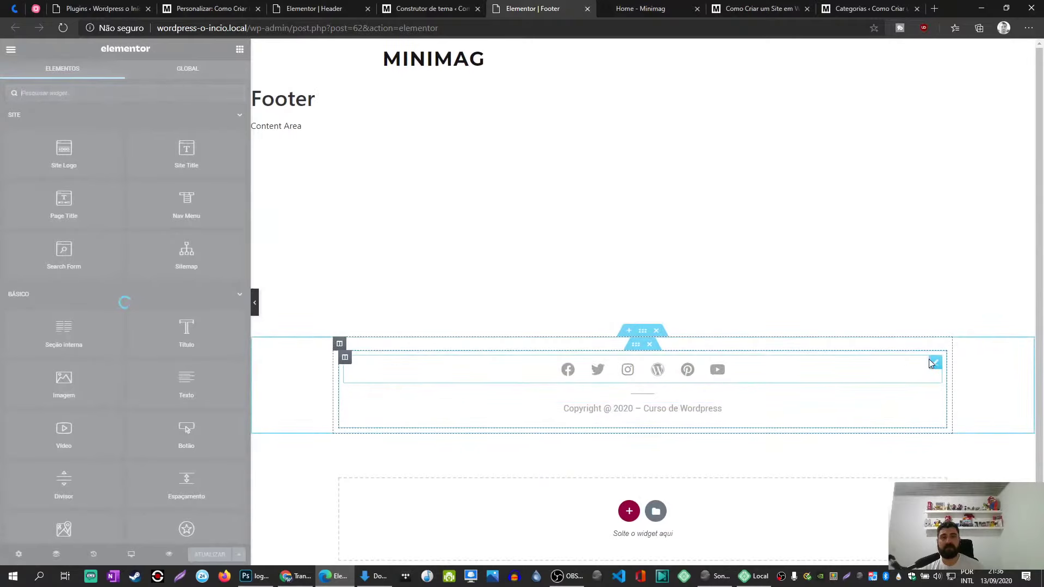
Copy the footer's social icons widget and exit the Footer editor to the dashboard.
{"action": "right_click", "coordinate": [934, 363]}
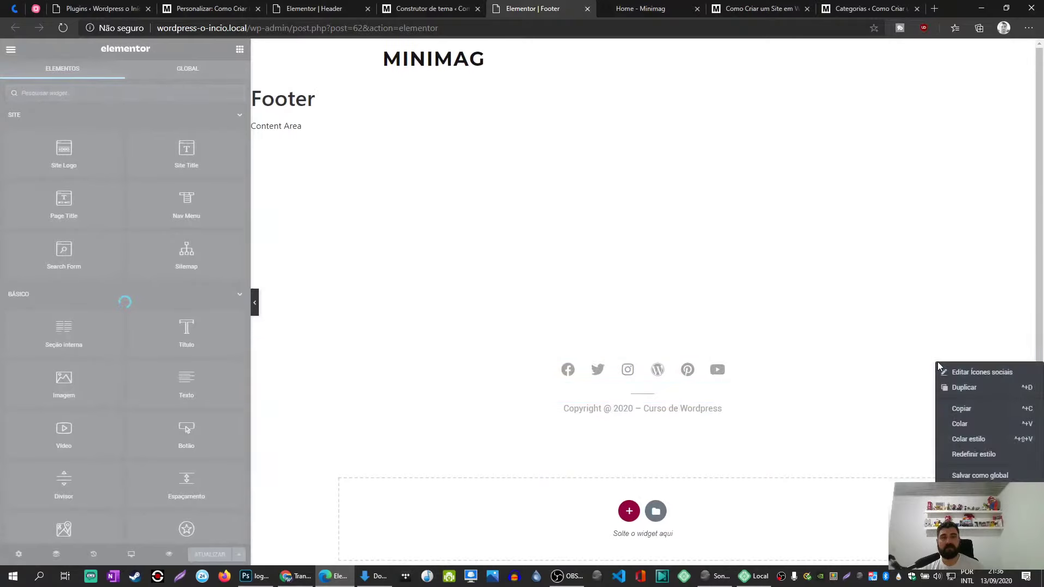
{"action": "left_click", "coordinate": [846, 419]}
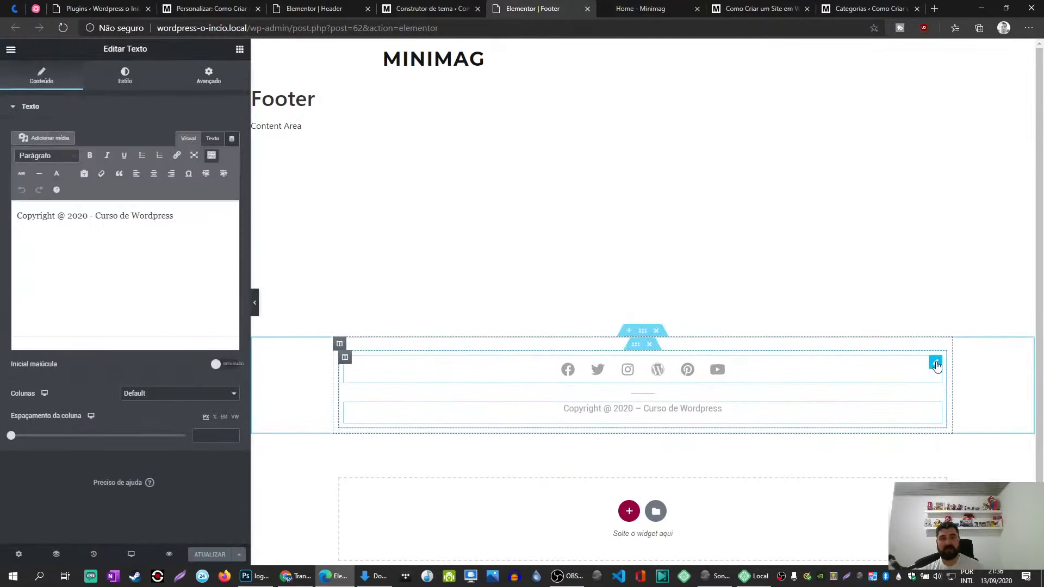
{"action": "right_click", "coordinate": [936, 361]}
{"action": "left_click", "coordinate": [961, 408]}
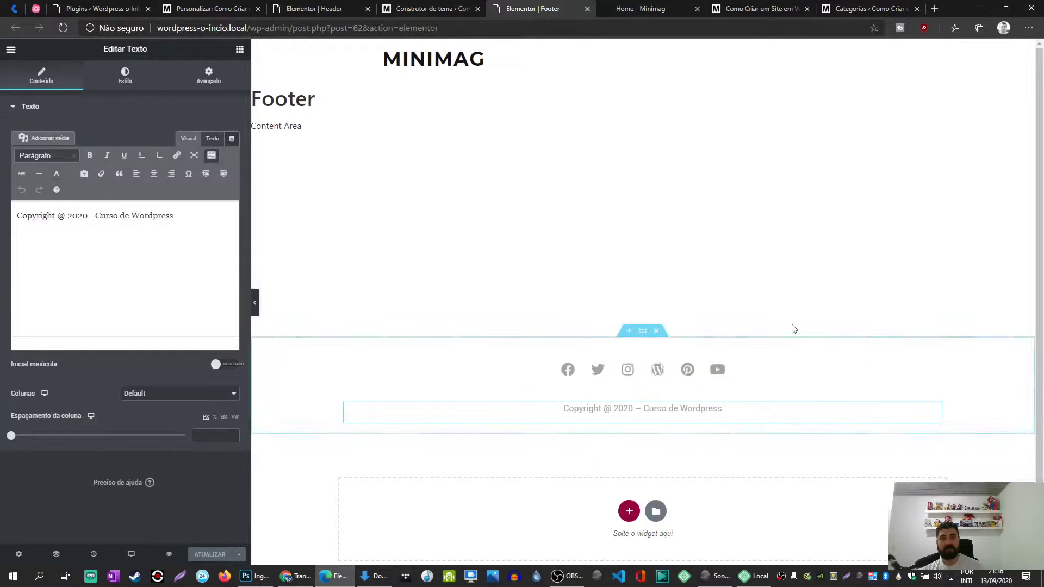
{"action": "left_click", "coordinate": [11, 49]}
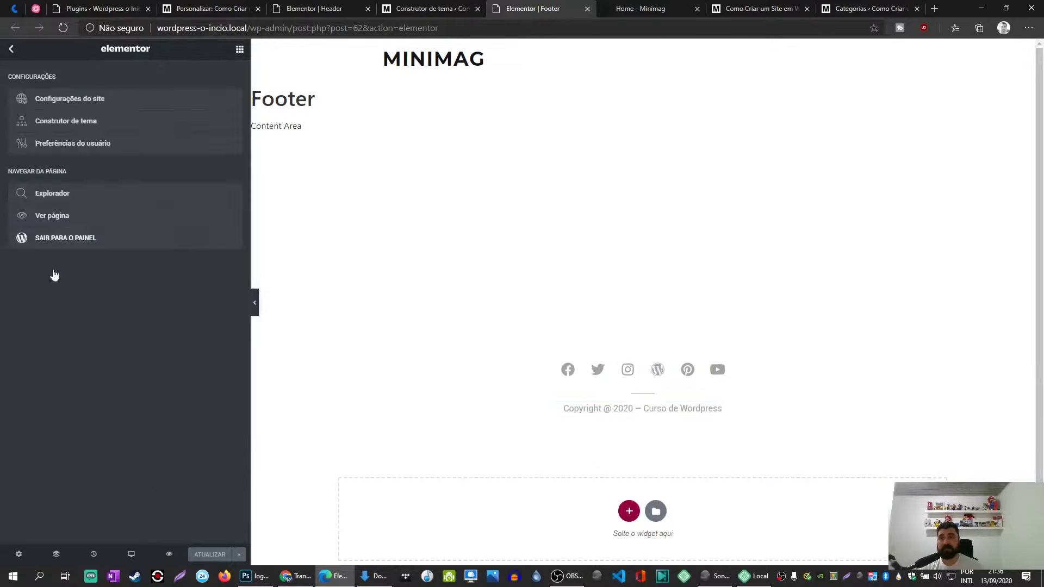
{"action": "left_click", "coordinate": [71, 239]}
Return to the Header editor and replace the first column's default social icons widget with the copied footer one.
{"action": "left_click", "coordinate": [307, 7]}
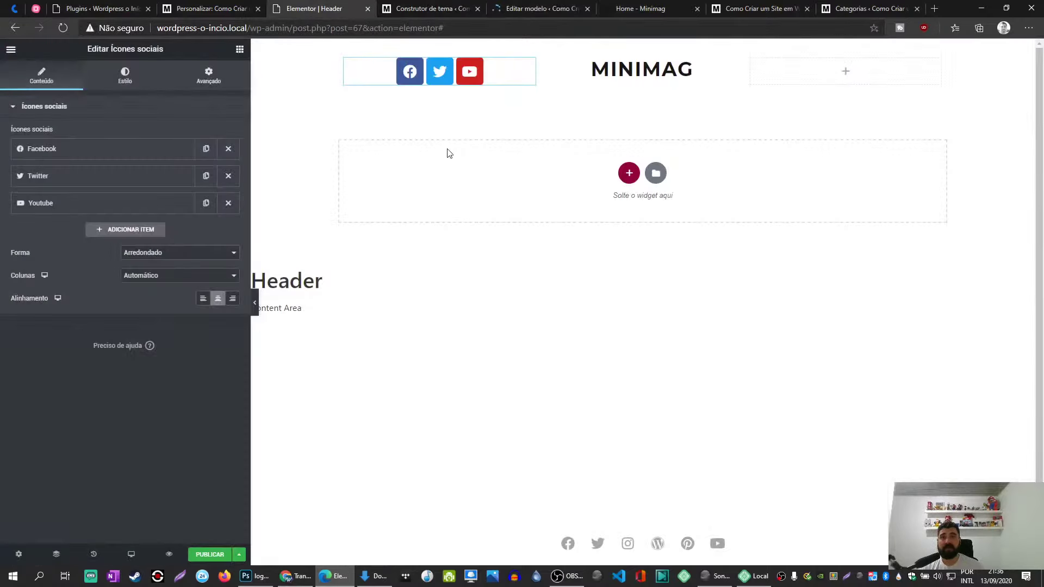
{"action": "right_click", "coordinate": [526, 69]}
{"action": "left_click", "coordinate": [575, 225]}
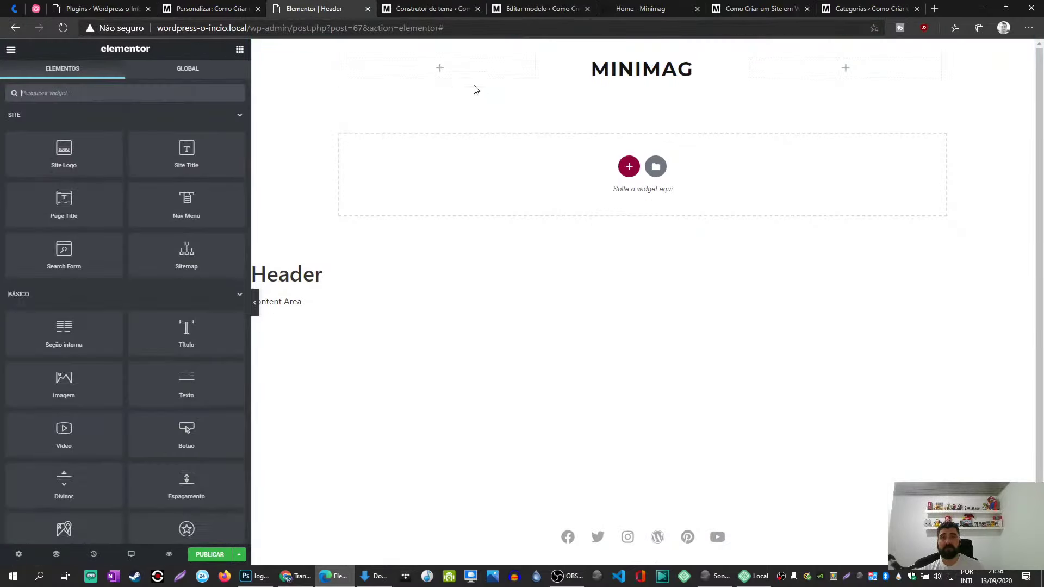
{"action": "right_click", "coordinate": [455, 64]}
{"action": "left_click", "coordinate": [495, 156]}
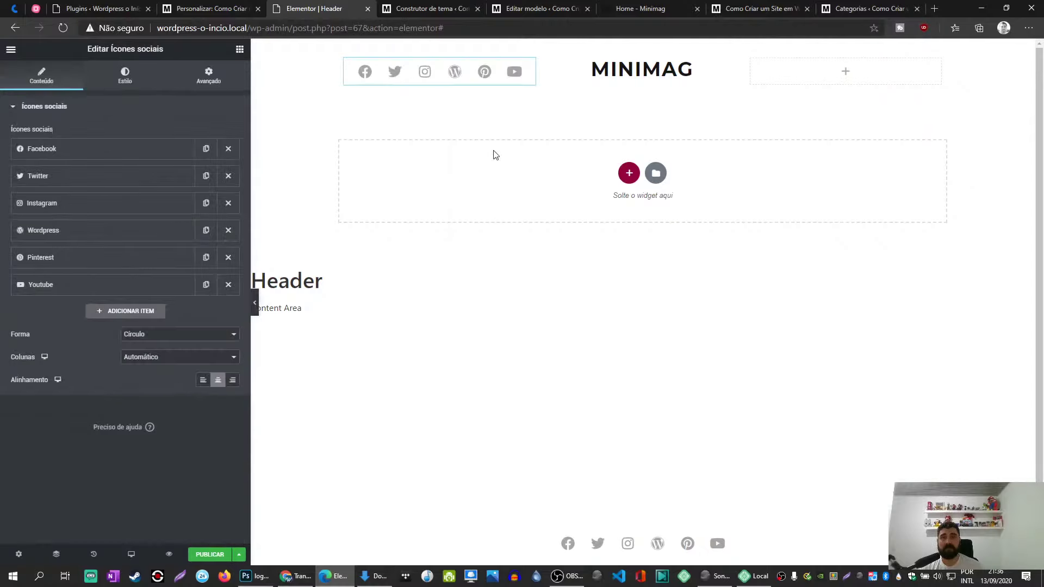
Insert the saved Footer template from the template library into the header and delete the inserted section.
{"action": "left_click", "coordinate": [656, 173]}
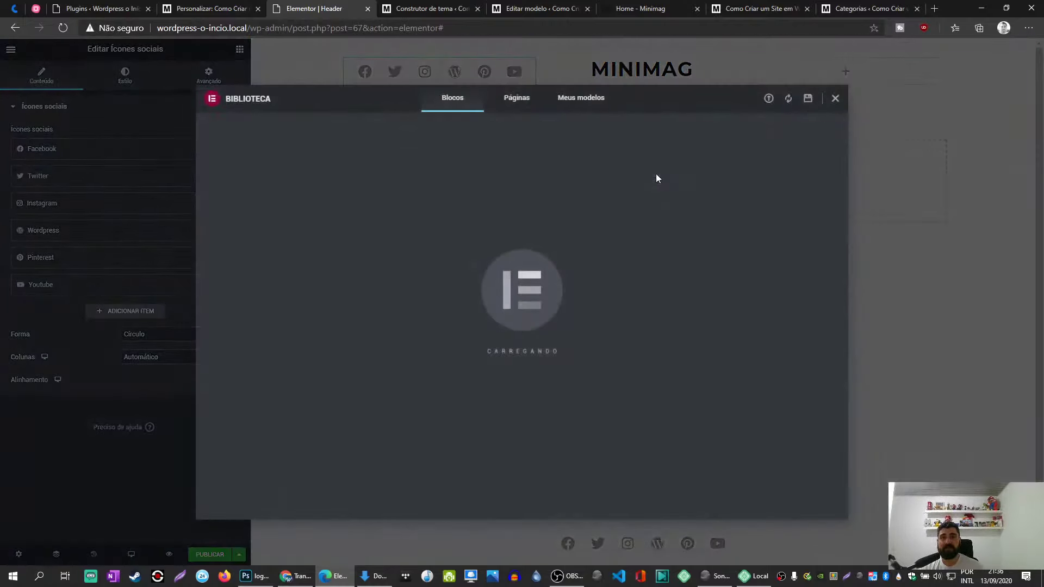
{"action": "left_click", "coordinate": [577, 99]}
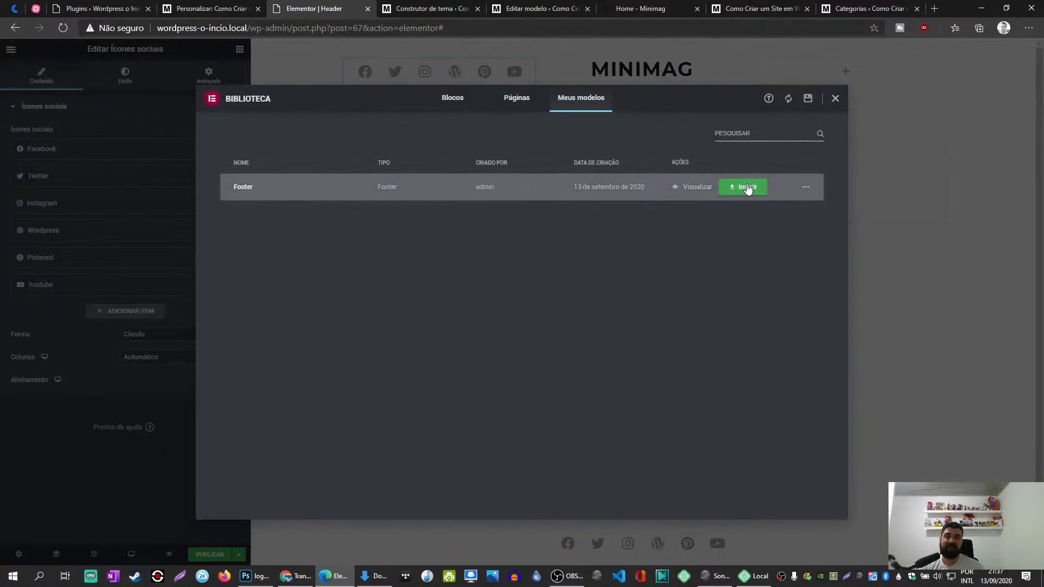
{"action": "left_click", "coordinate": [745, 187]}
{"action": "left_click", "coordinate": [558, 348]}
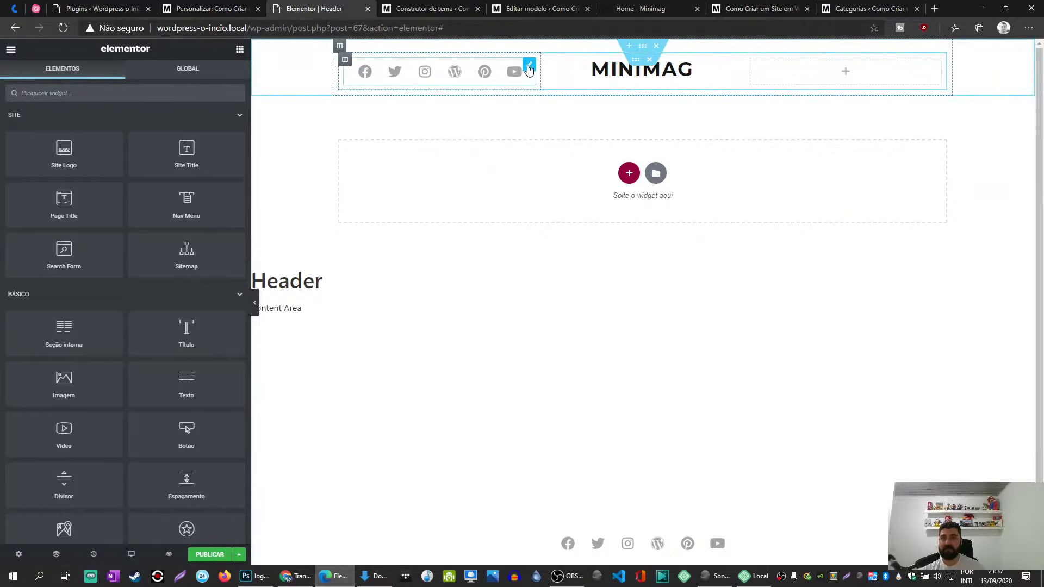
Remove the Pinterest, Wordpress and Twitter items from the header's social icons widget.
{"action": "left_click", "coordinate": [529, 68]}
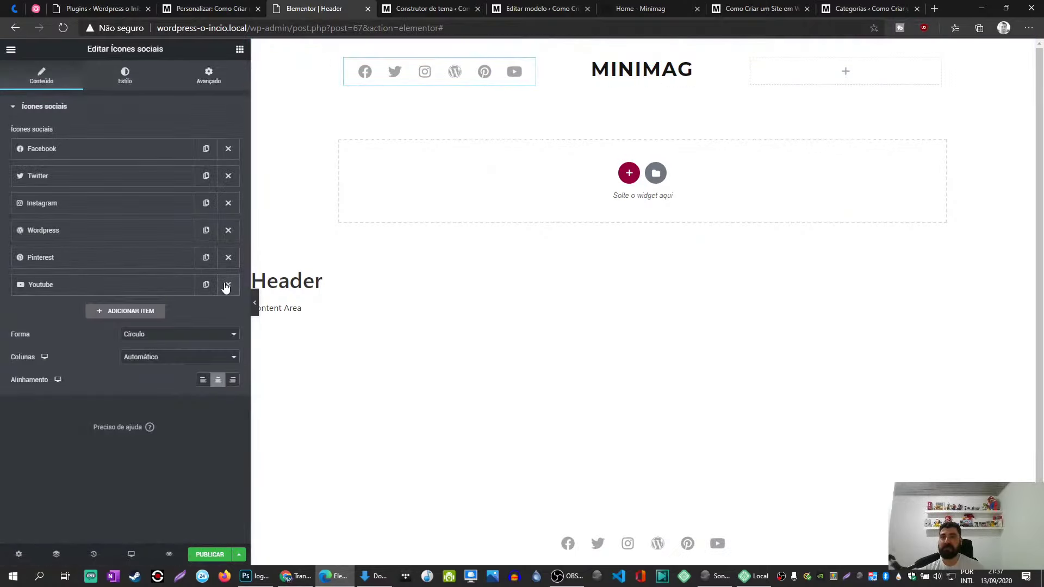
{"action": "left_click", "coordinate": [228, 257]}
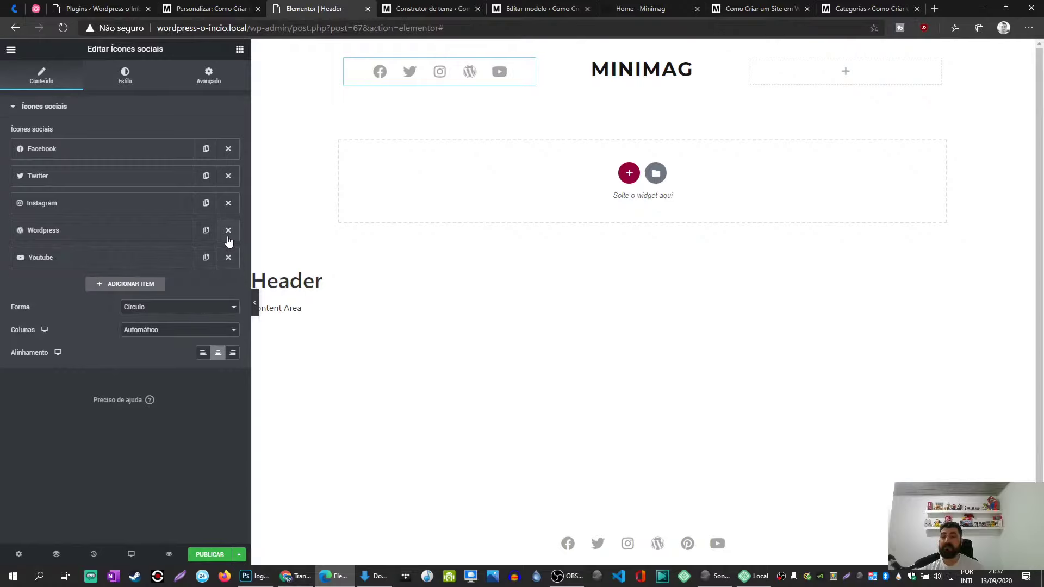
{"action": "left_click", "coordinate": [229, 239]}
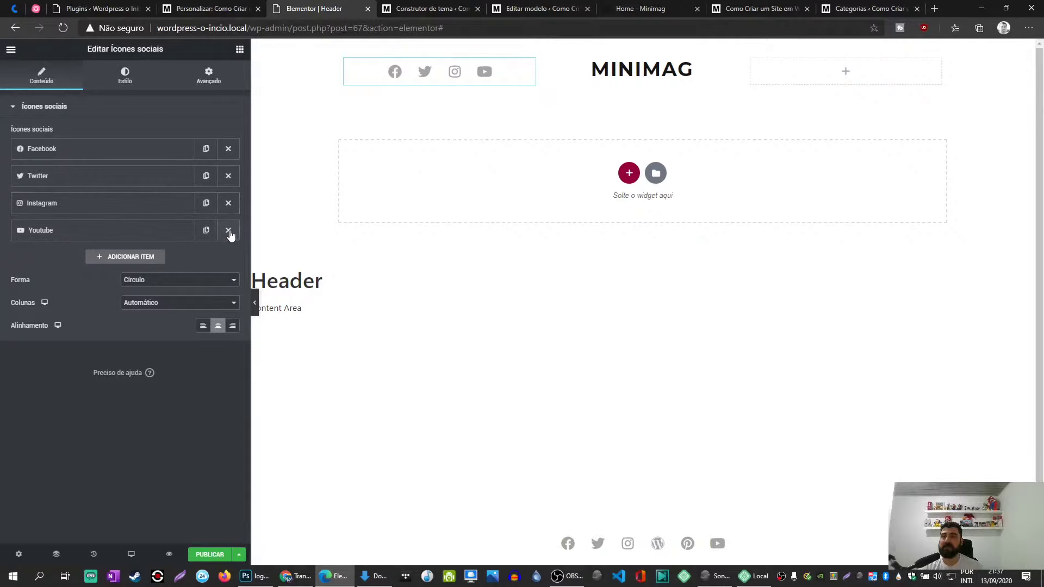
{"action": "left_click", "coordinate": [228, 176]}
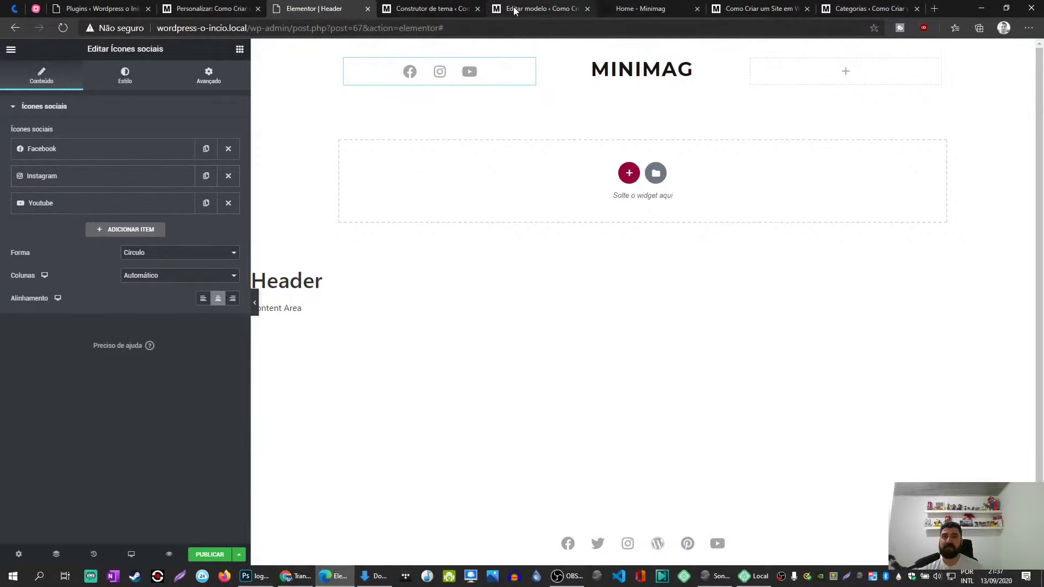
Check the icons in the Minimag demo header and restore the header's history to the first social icon removal.
{"action": "left_click", "coordinate": [430, 8]}
{"action": "left_click", "coordinate": [536, 7]}
{"action": "left_click", "coordinate": [628, 9]}
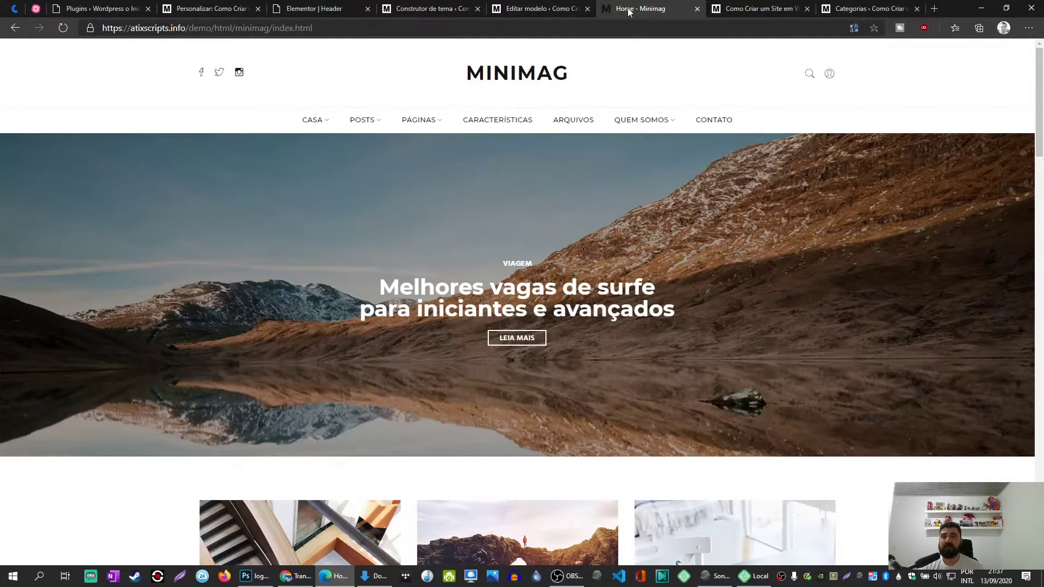
{"action": "left_click", "coordinate": [337, 6]}
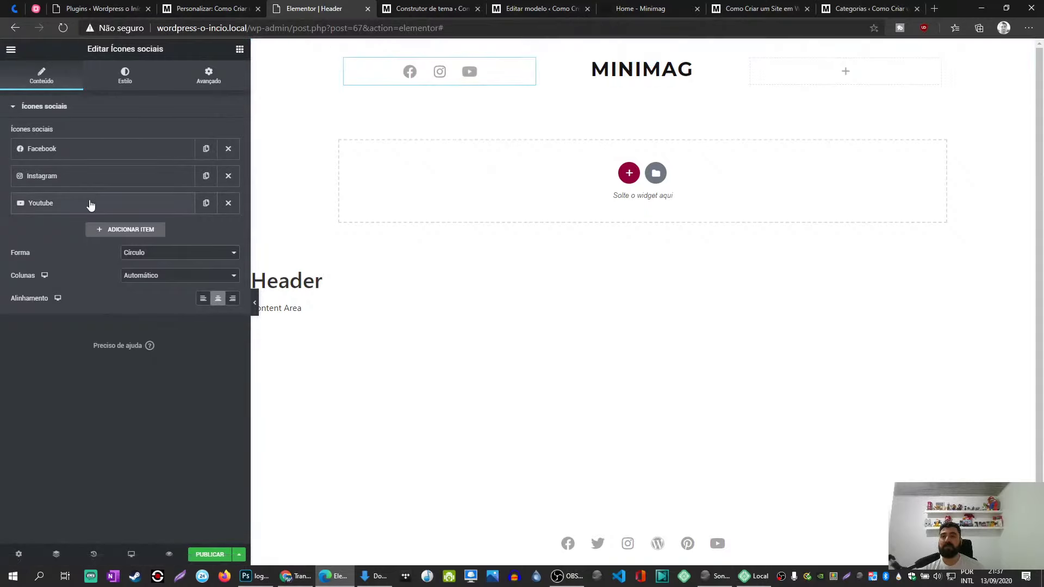
{"action": "left_click", "coordinate": [94, 554]}
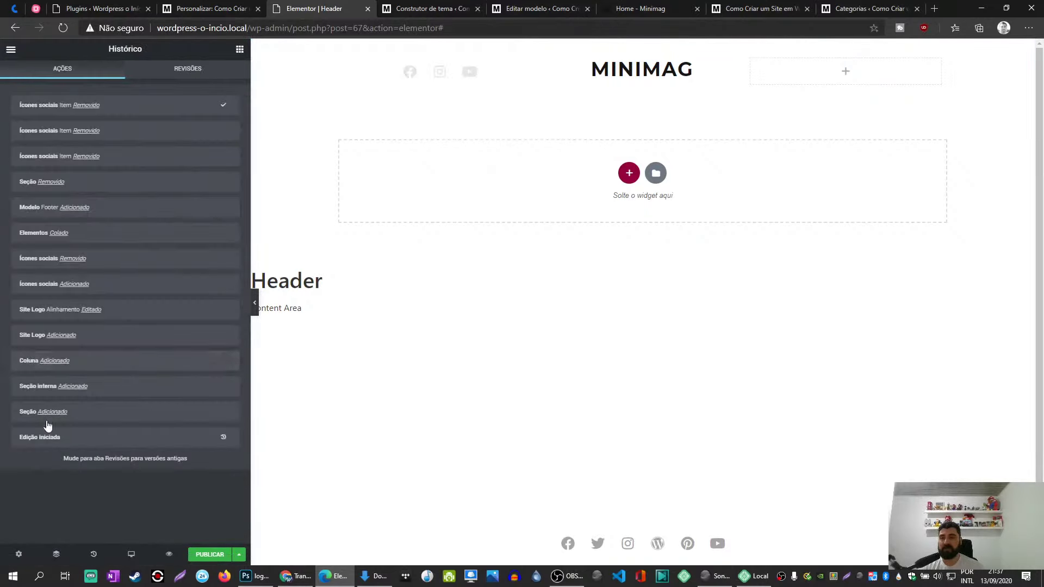
{"action": "left_click", "coordinate": [122, 156]}
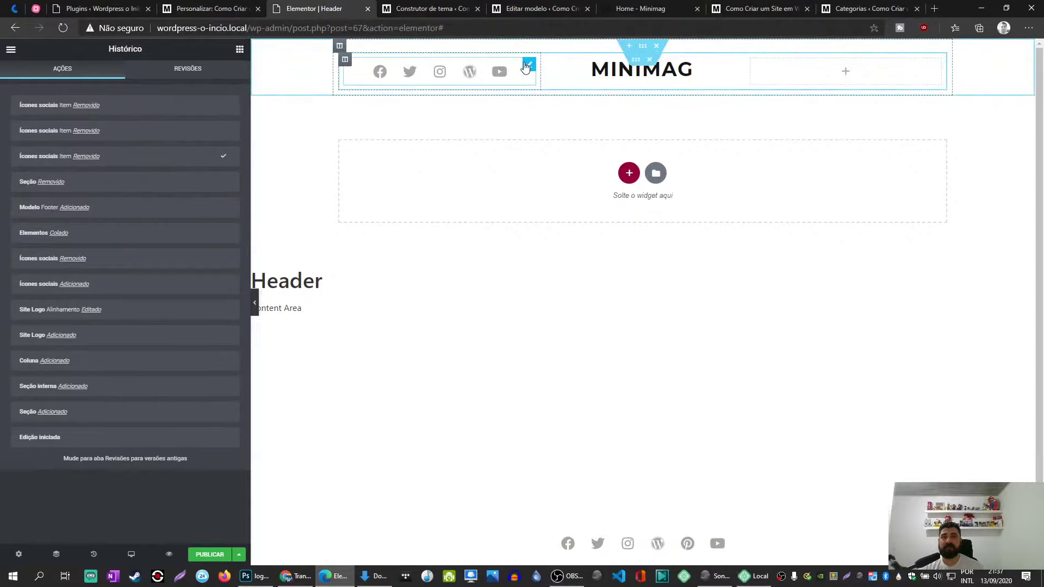
Remove the Wordpress and Youtube items from the header's social icons and switch to the Theme Builder template list.
{"action": "left_click", "coordinate": [528, 65]}
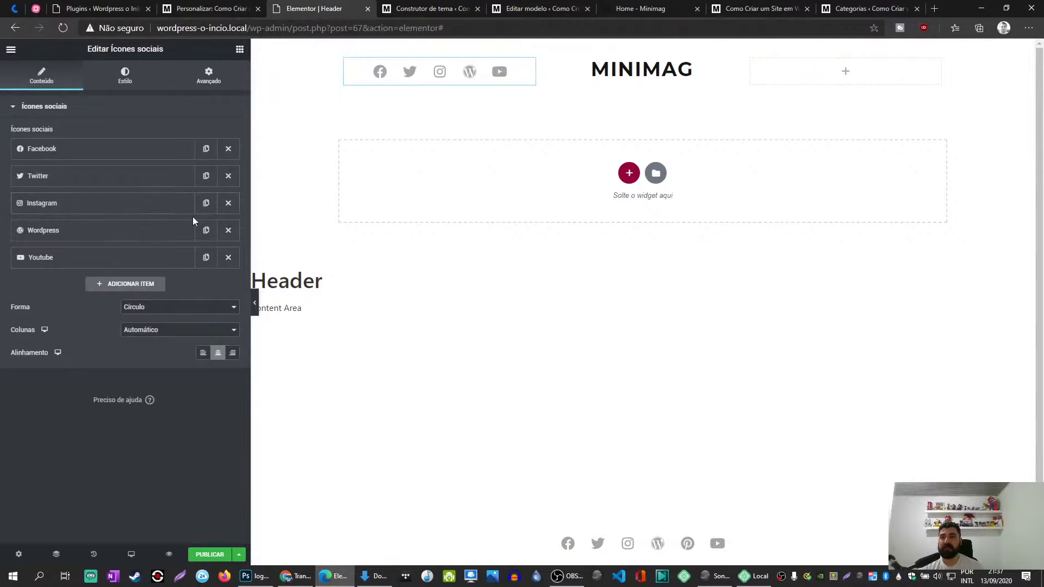
{"action": "left_click", "coordinate": [228, 230]}
{"action": "left_click", "coordinate": [228, 230]}
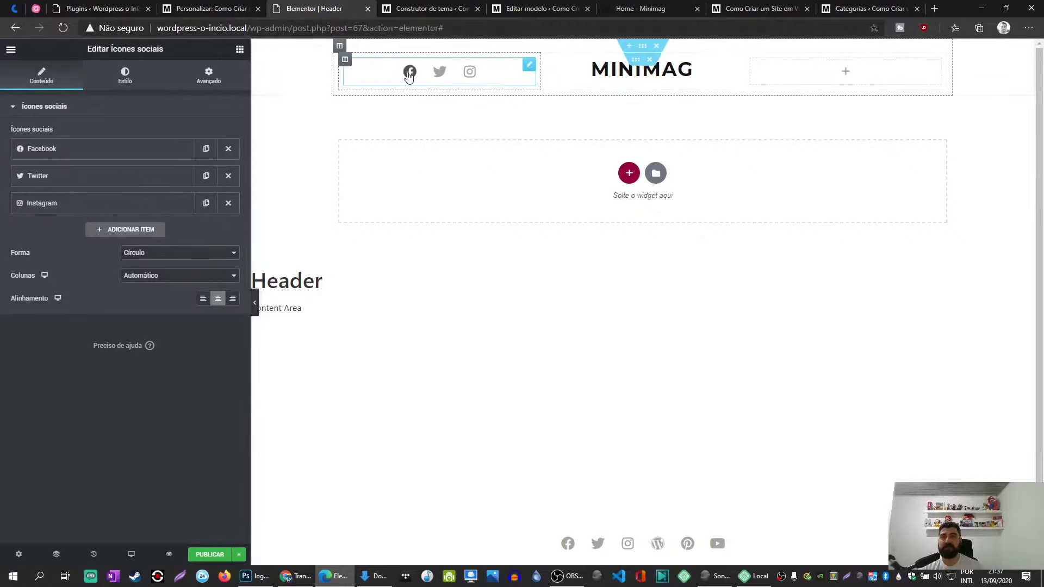
{"action": "left_click", "coordinate": [535, 8]}
{"action": "left_click", "coordinate": [430, 8]}
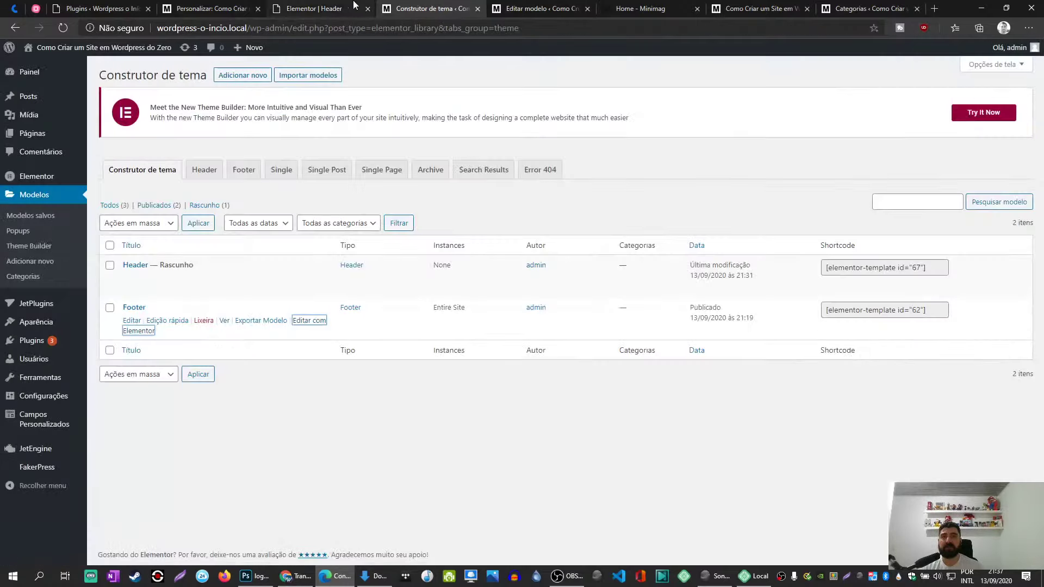
Place the Minimag demo's browser tab beside the header editor and compare the demo's header with the edited one.
{"action": "left_click_drag", "start_coordinate": [641, 9], "coordinate": [424, 9]}
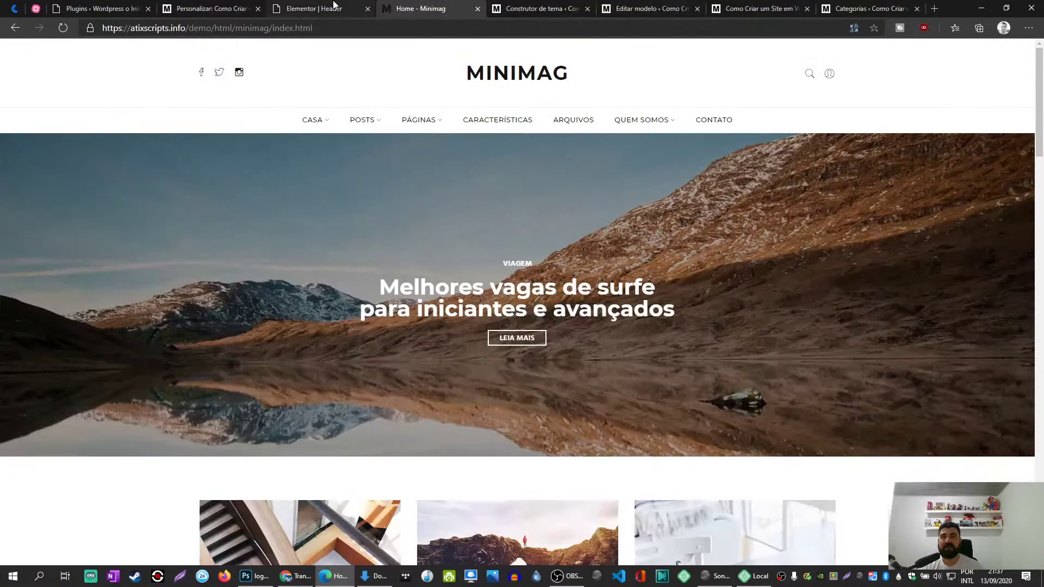
{"action": "left_click", "coordinate": [333, 7]}
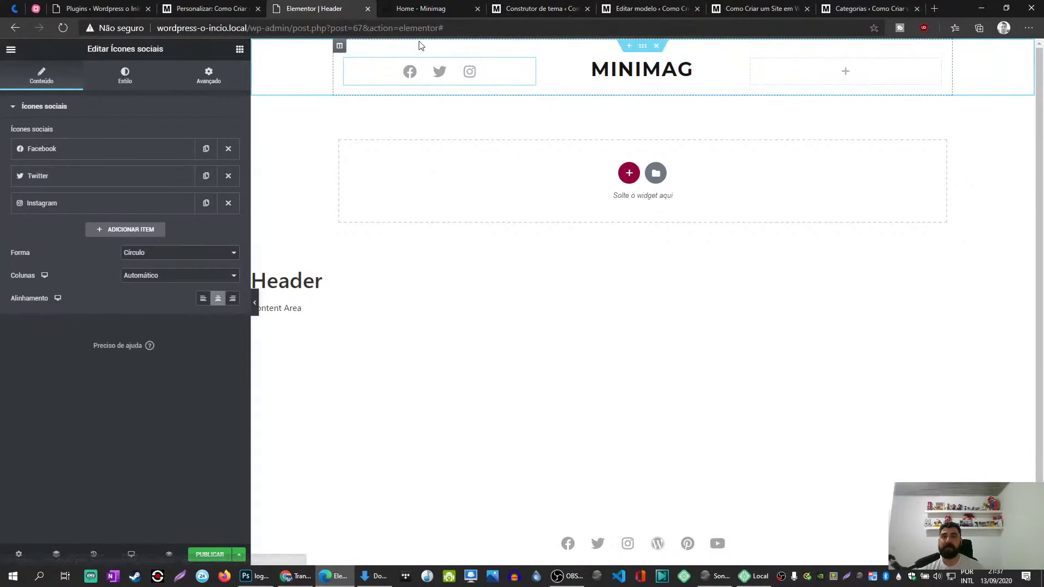
{"action": "key", "text": "ctrl+Tab"}
{"action": "left_click", "coordinate": [295, 12]}
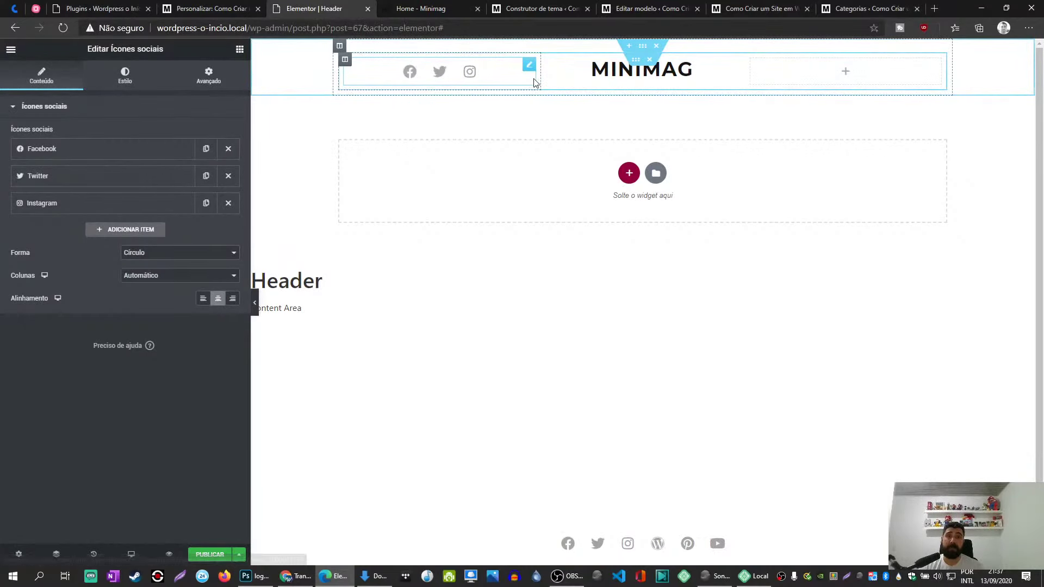
Set the widths of the header row's three columns to 30%, 40% and 30%, in order.
{"action": "left_click", "coordinate": [345, 59]}
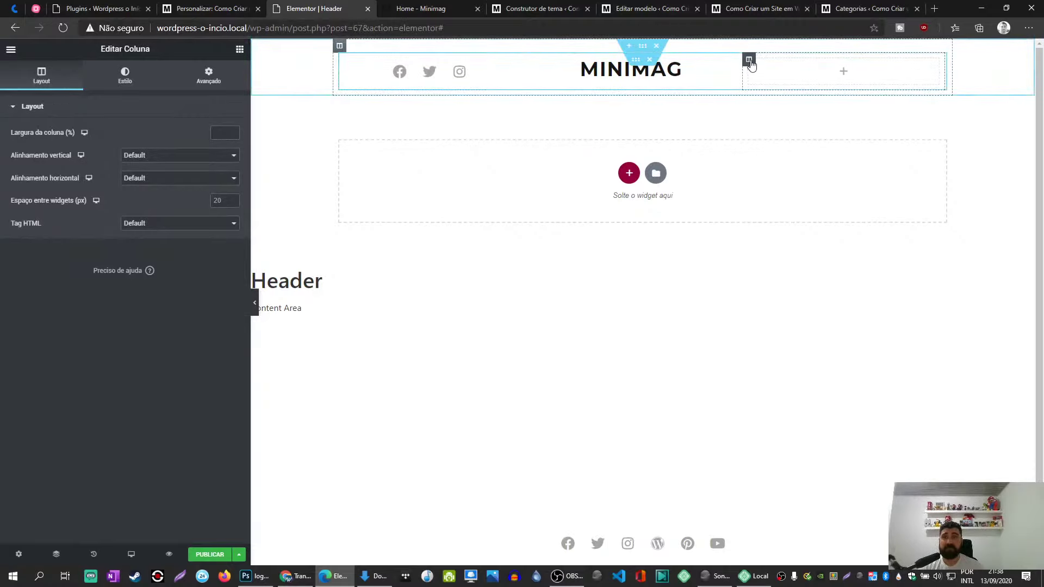
{"action": "type", "text": "30"}
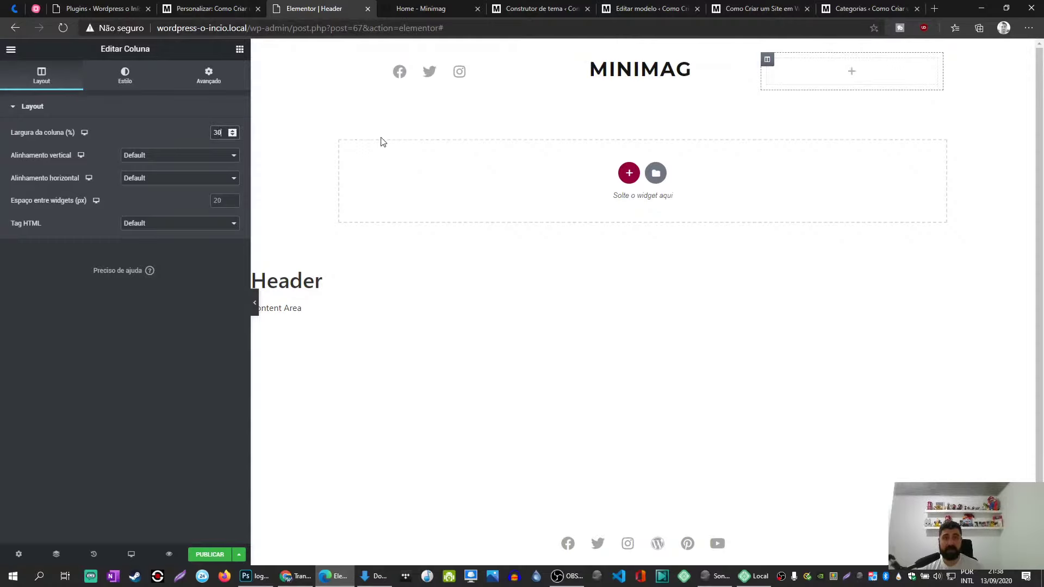
{"action": "left_click", "coordinate": [527, 60]}
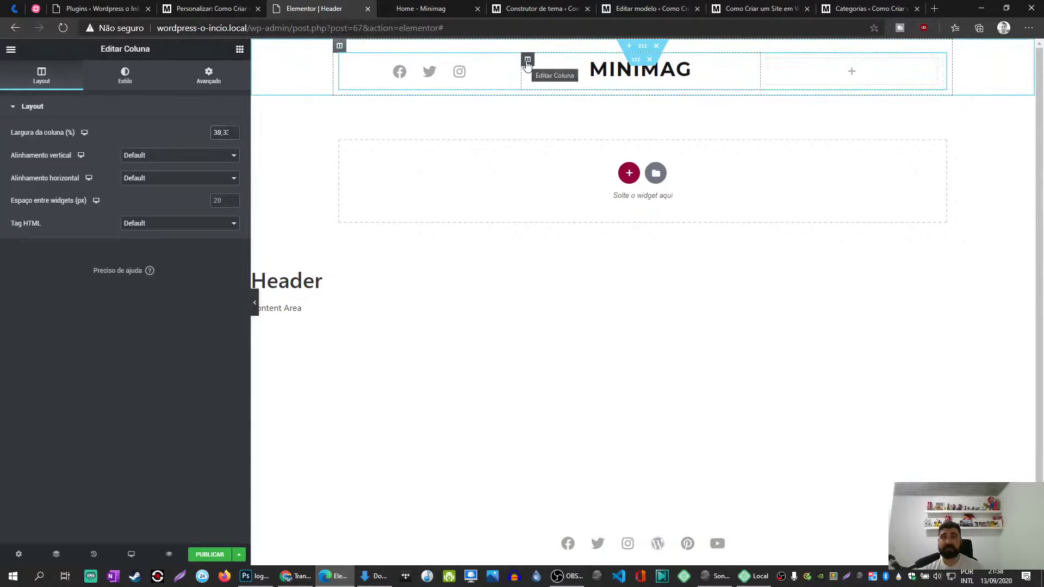
{"action": "double_click", "coordinate": [219, 130]}
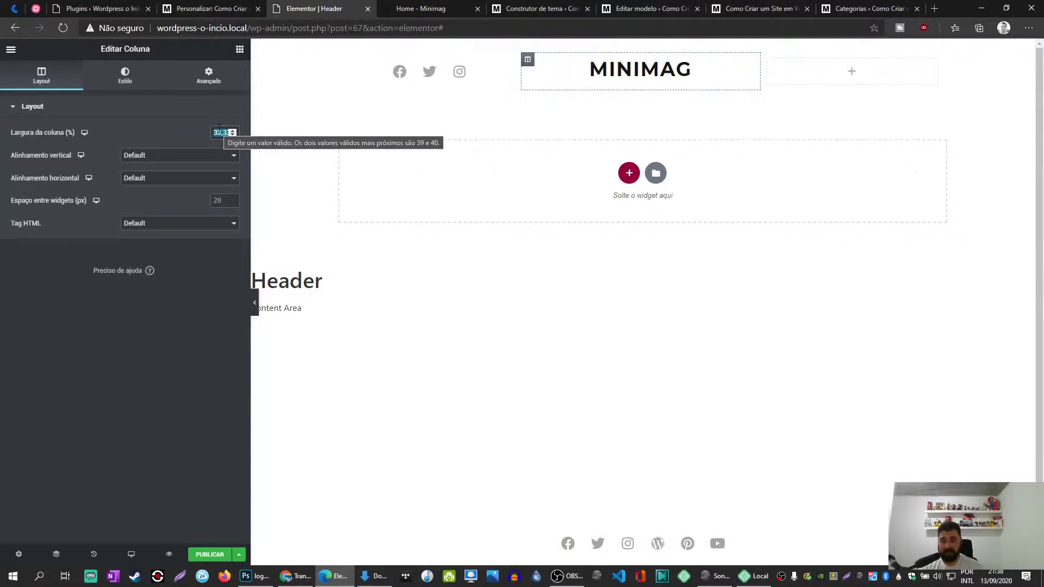
{"action": "type", "text": "40"}
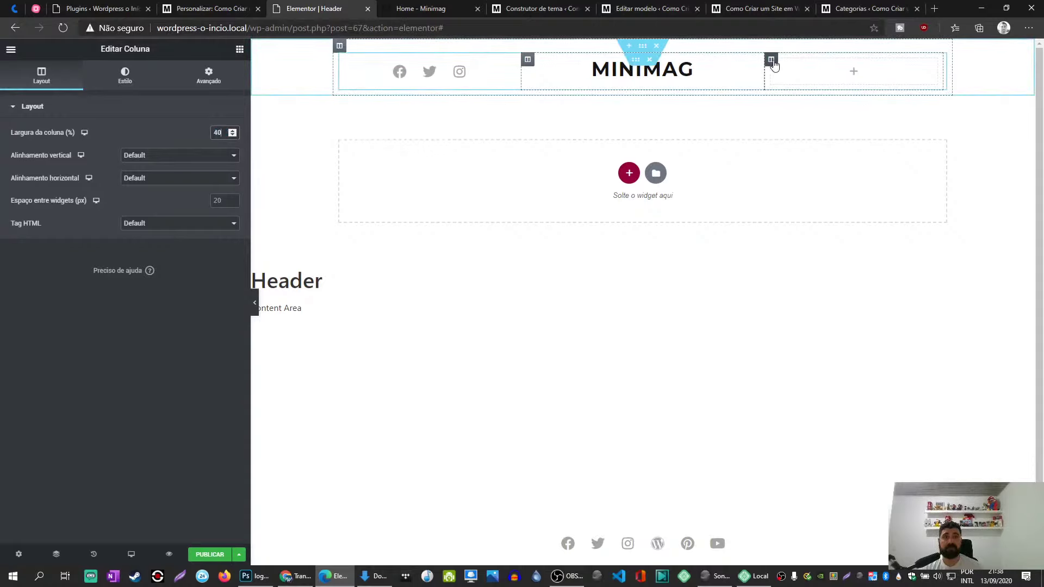
{"action": "left_click", "coordinate": [773, 62]}
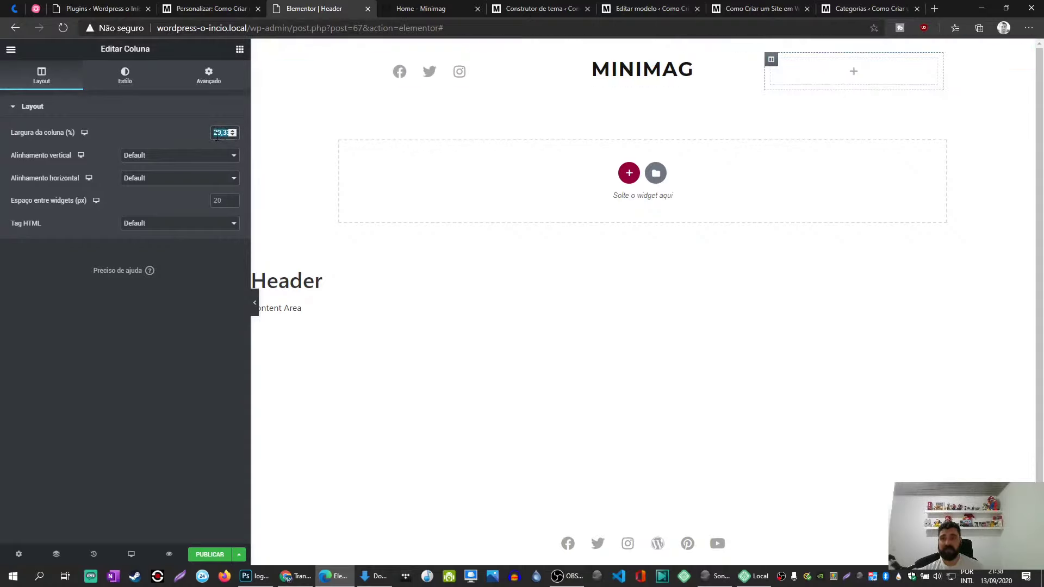
{"action": "type", "text": "30"}
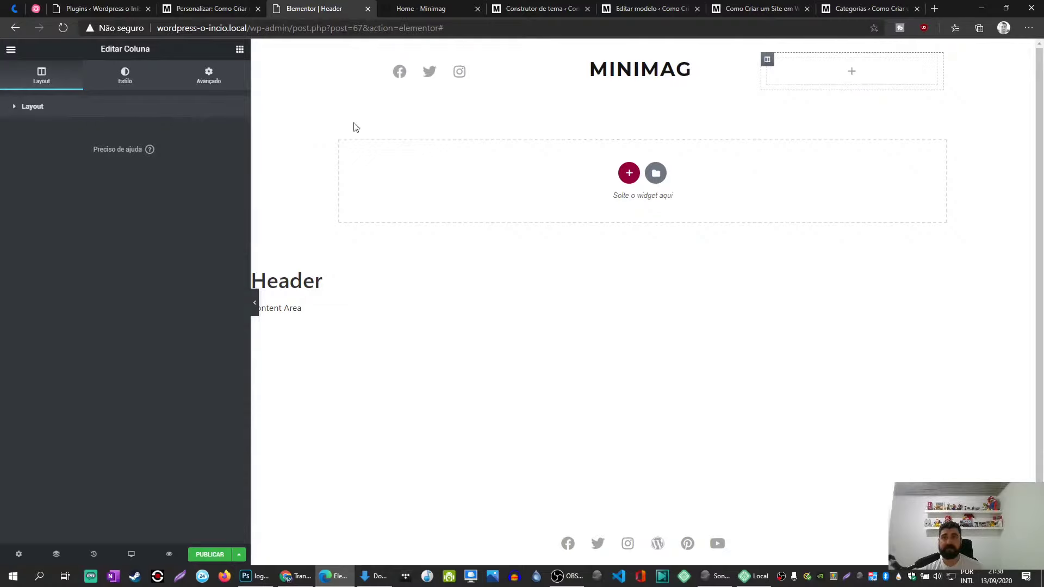
{"action": "left_click", "coordinate": [156, 107]}
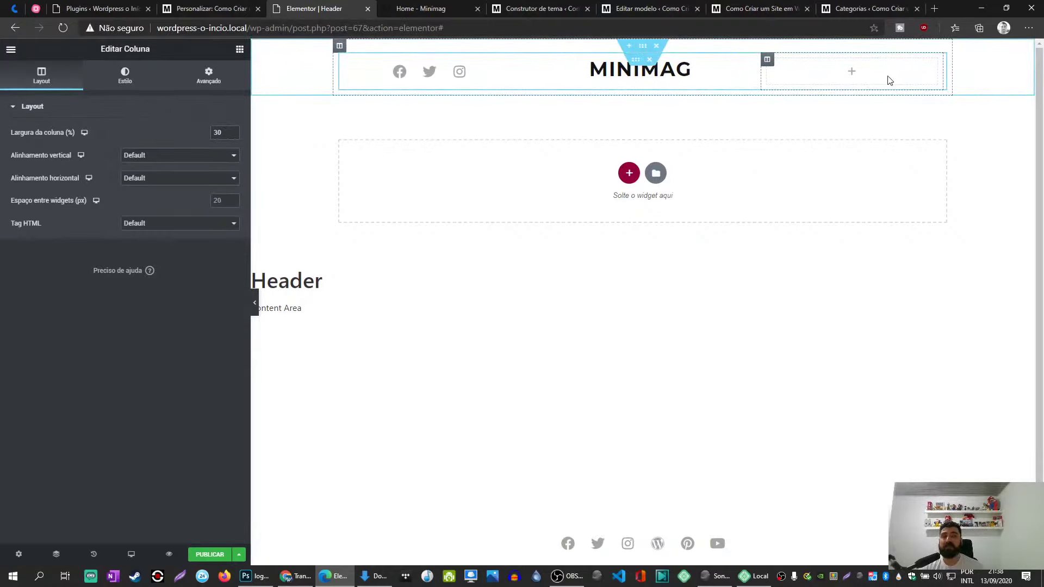
Find the Search Form widget and add it to the header row's empty third column.
{"action": "left_click", "coordinate": [239, 49]}
{"action": "left_click", "coordinate": [133, 94]}
{"action": "type", "text": "sear"}
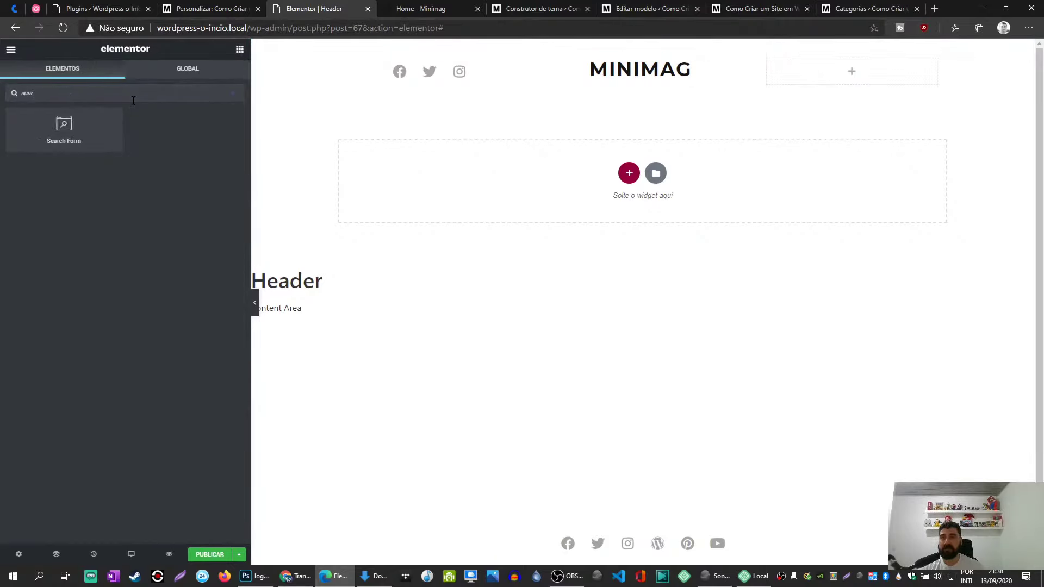
{"action": "left_click_drag", "start_coordinate": [64, 129], "coordinate": [883, 82]}
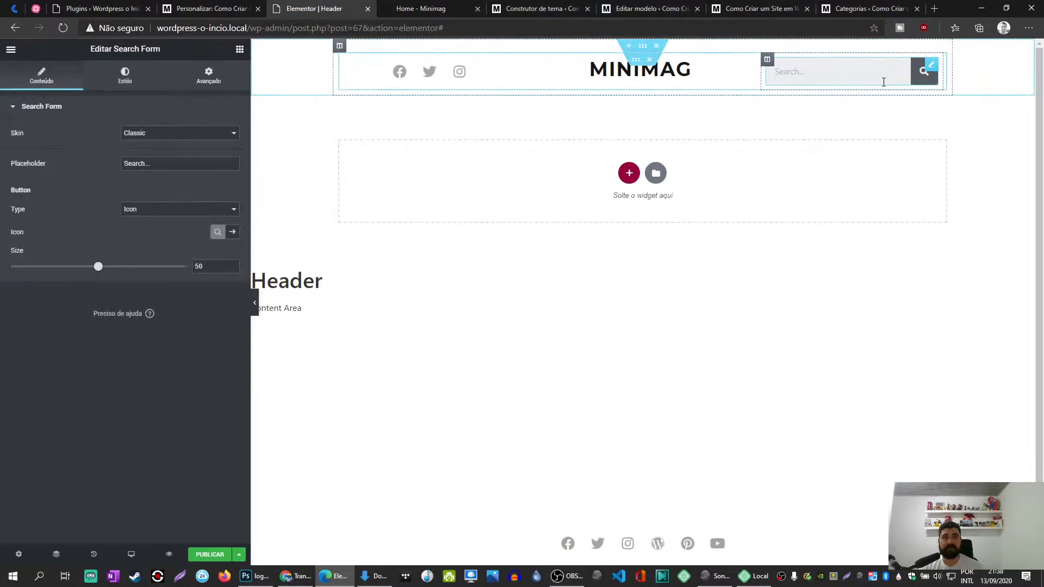
Give the search form the Minimal skin, the placeholder "Busca..." and size 47, and open its style settings.
{"action": "left_click", "coordinate": [144, 139]}
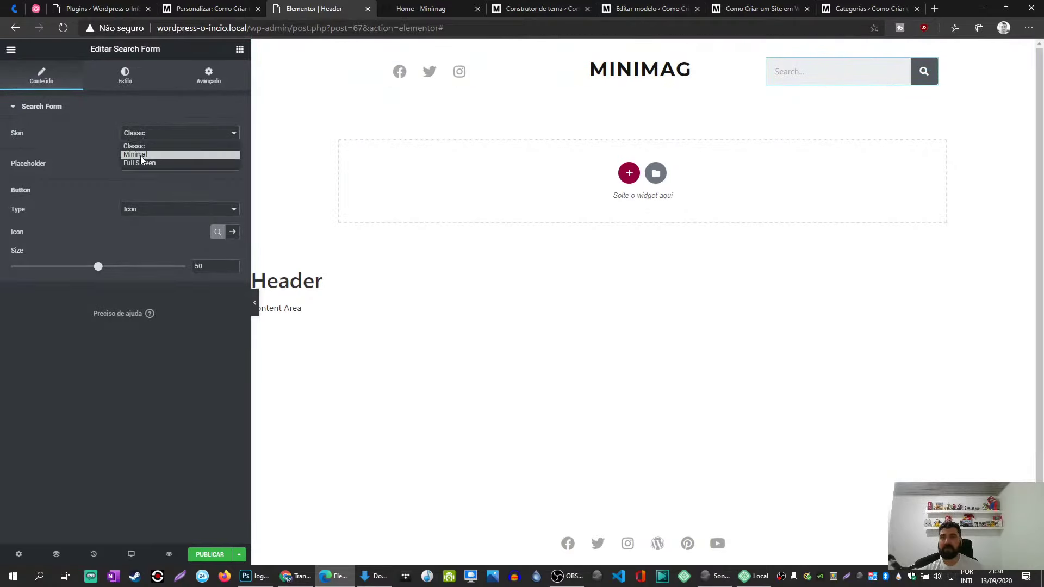
{"action": "left_click", "coordinate": [140, 156]}
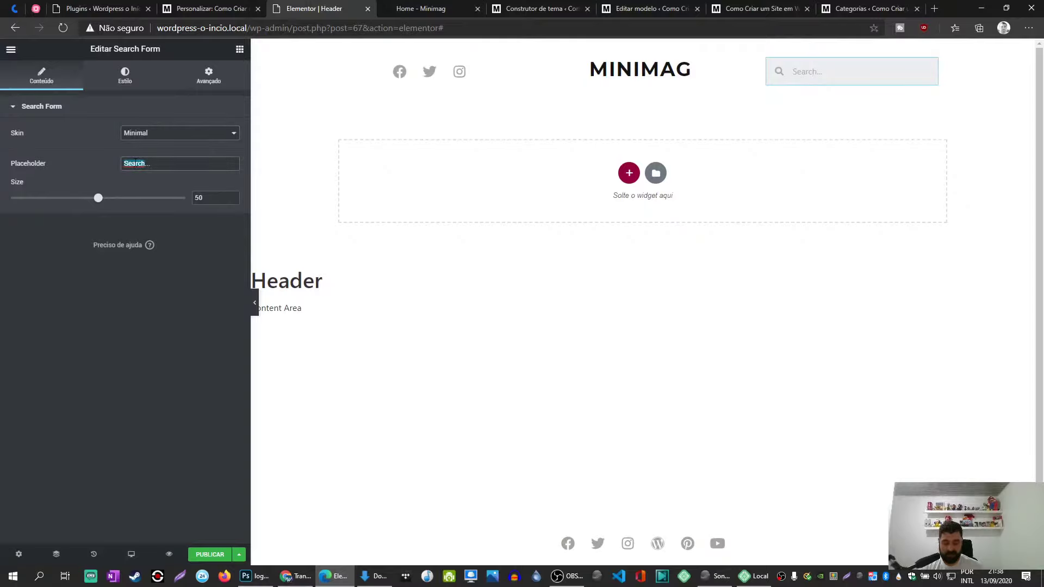
{"action": "type", "text": "Busca"}
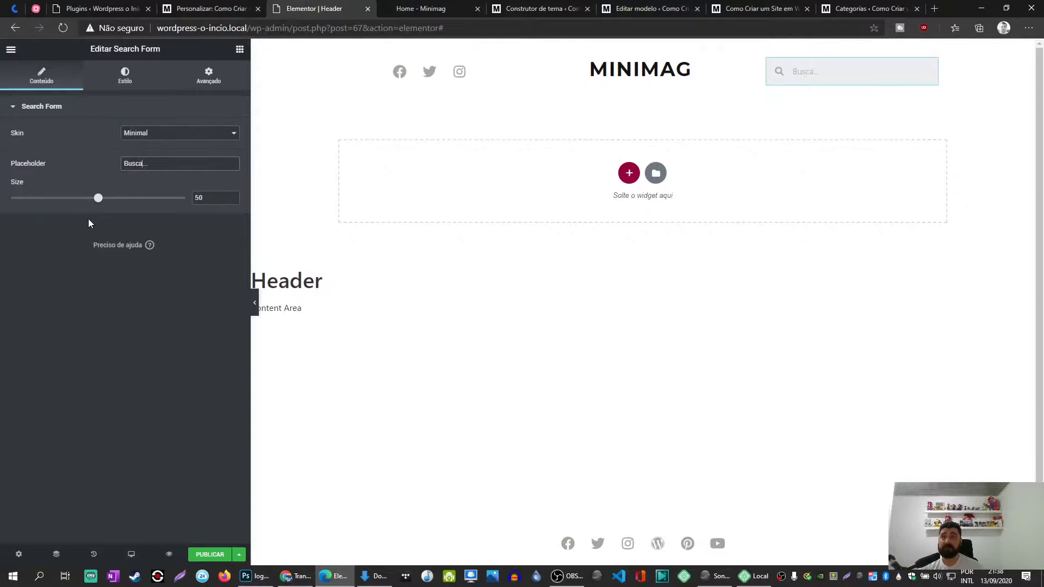
{"action": "mouse_move", "coordinate": [99, 201]}
{"action": "left_mouse_down"}
{"action": "mouse_move", "coordinate": [63, 198]}
{"action": "mouse_move", "coordinate": [96, 199]}
{"action": "left_mouse_up"}
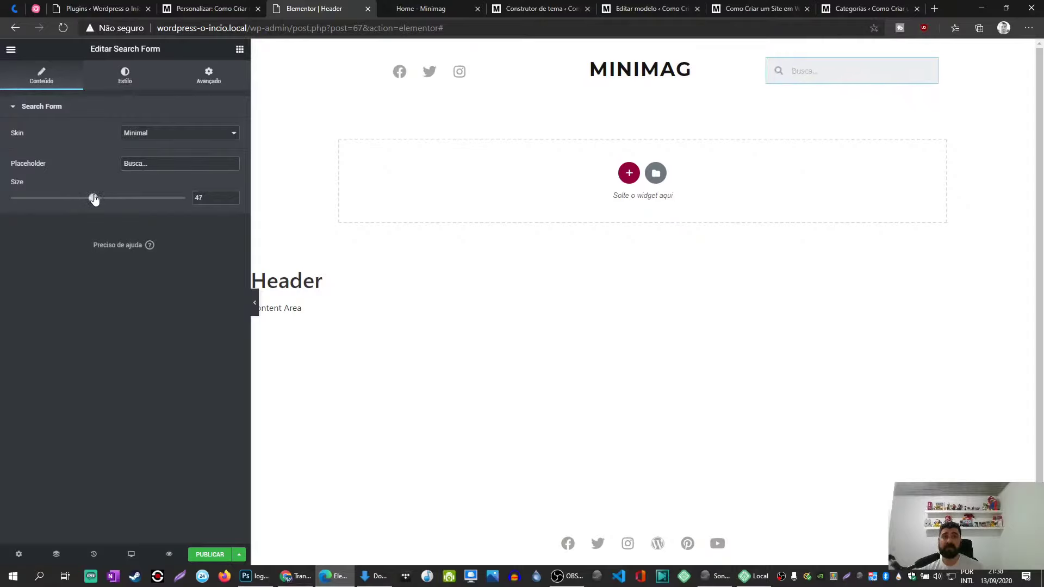
{"action": "left_click", "coordinate": [126, 76]}
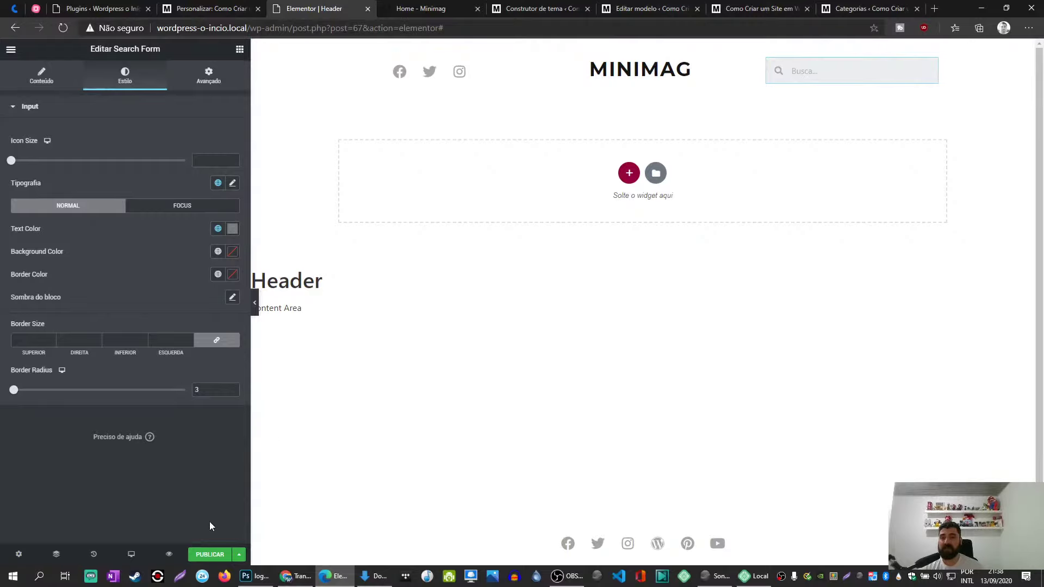
Publish the header template with a display condition that includes the Entire Site.
{"action": "left_click", "coordinate": [204, 553]}
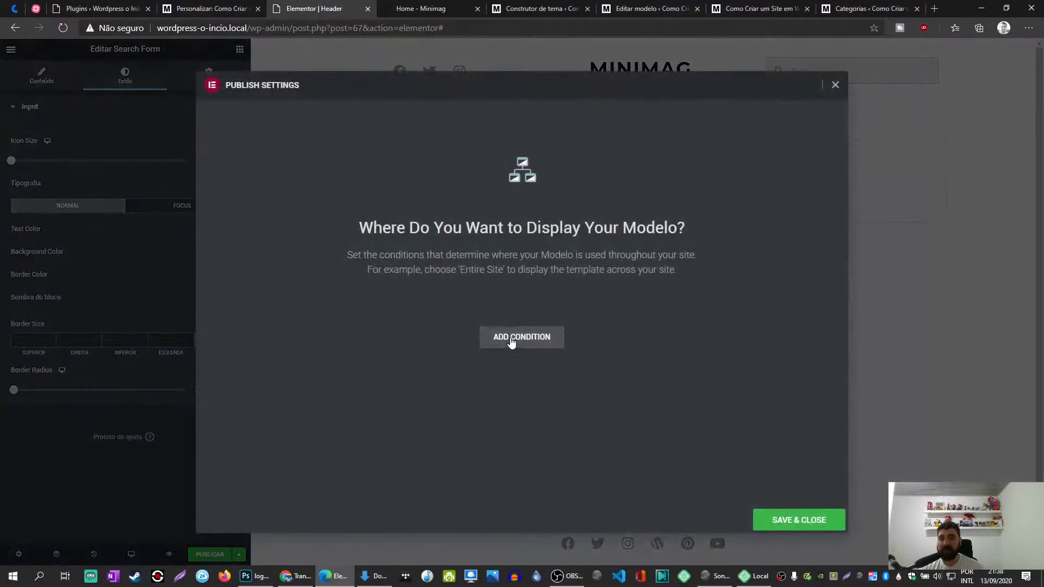
{"action": "left_click", "coordinate": [511, 339]}
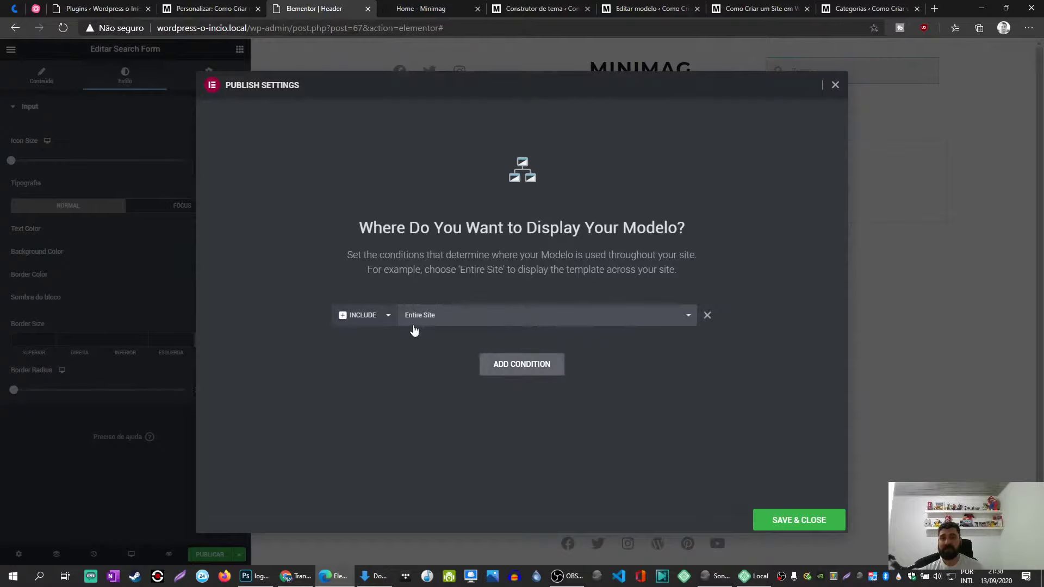
{"action": "left_click", "coordinate": [790, 524]}
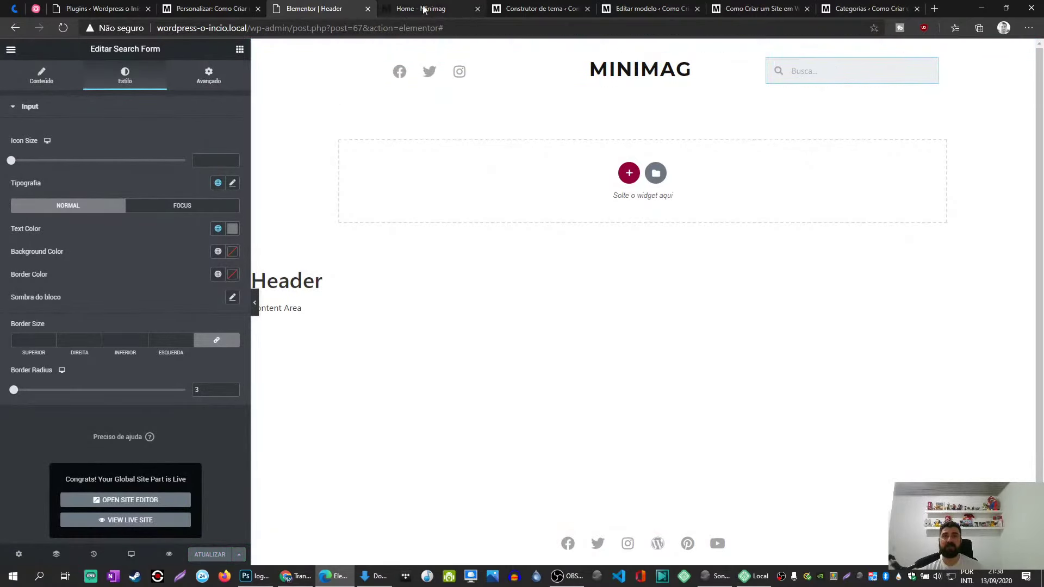
Check the published header on the live site, keep that tab beside the editor, and review the demo's navigation menu.
{"action": "left_click", "coordinate": [406, 8]}
{"action": "left_click", "coordinate": [511, 11]}
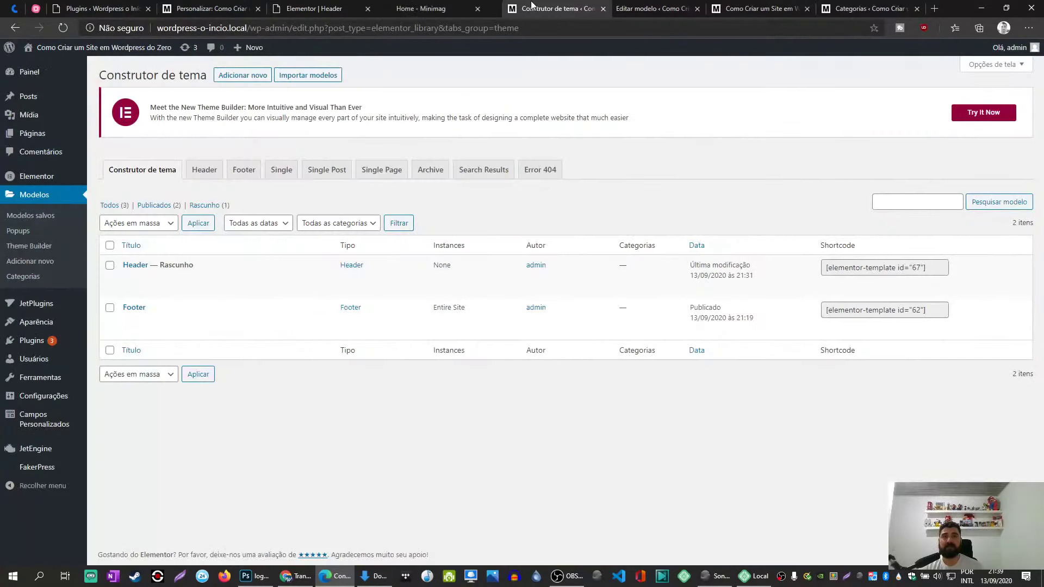
{"action": "left_click", "coordinate": [740, 9]}
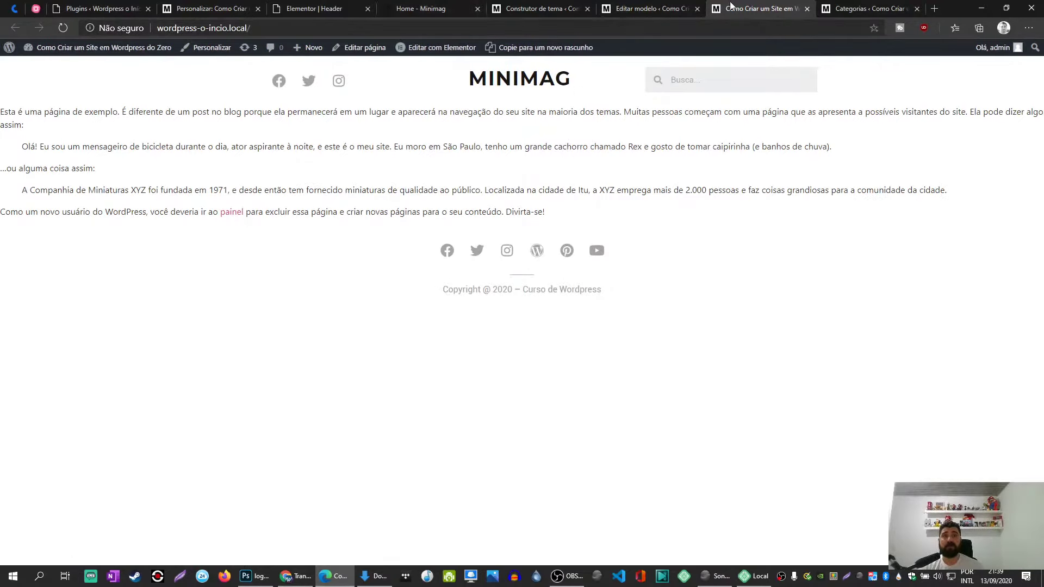
{"action": "left_click_drag", "start_coordinate": [732, 8], "coordinate": [433, 5]}
{"action": "left_click", "coordinate": [306, 6]}
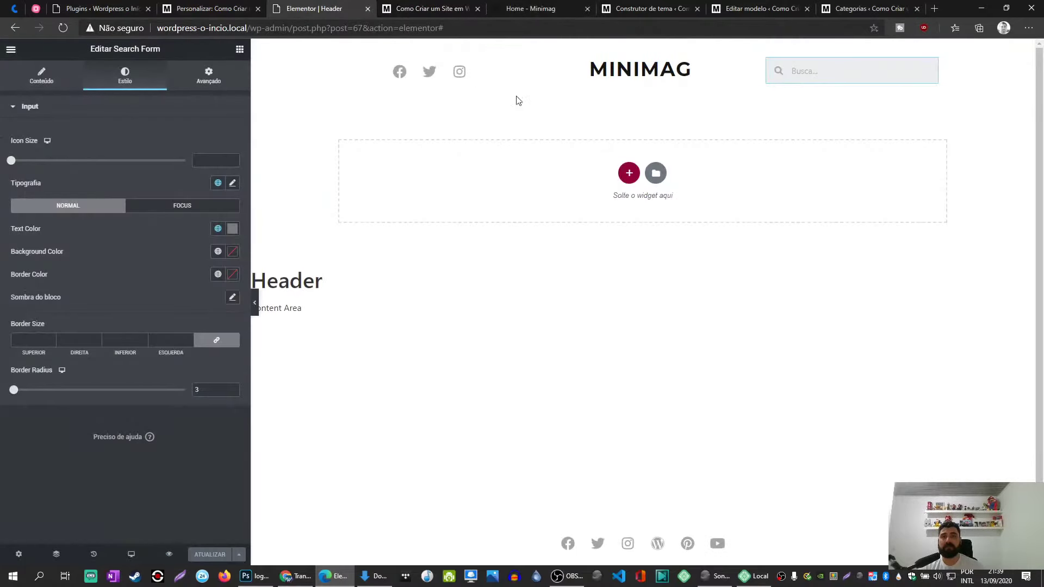
{"action": "left_click", "coordinate": [530, 8]}
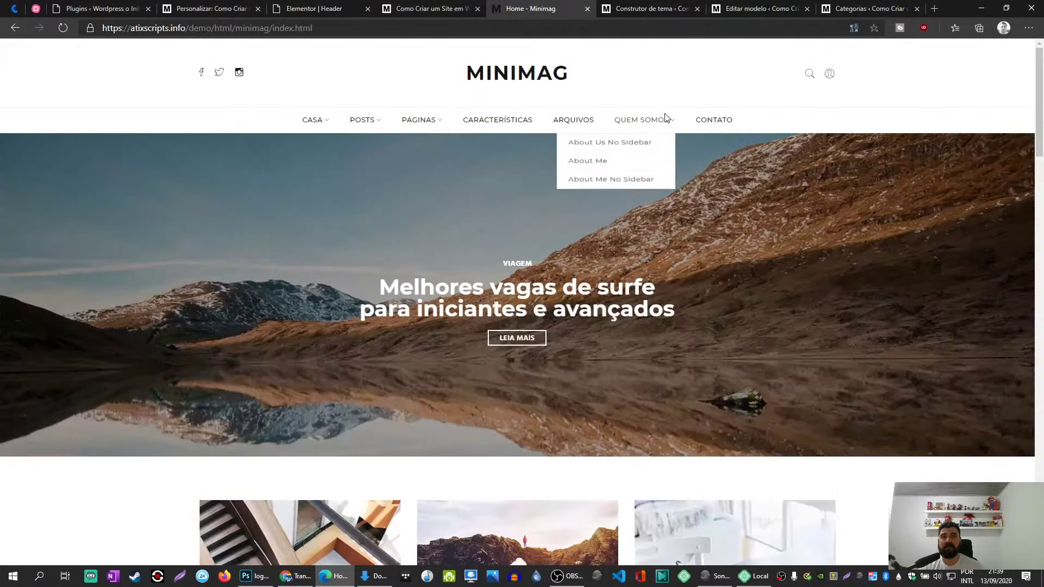
{"action": "left_click", "coordinate": [353, 6]}
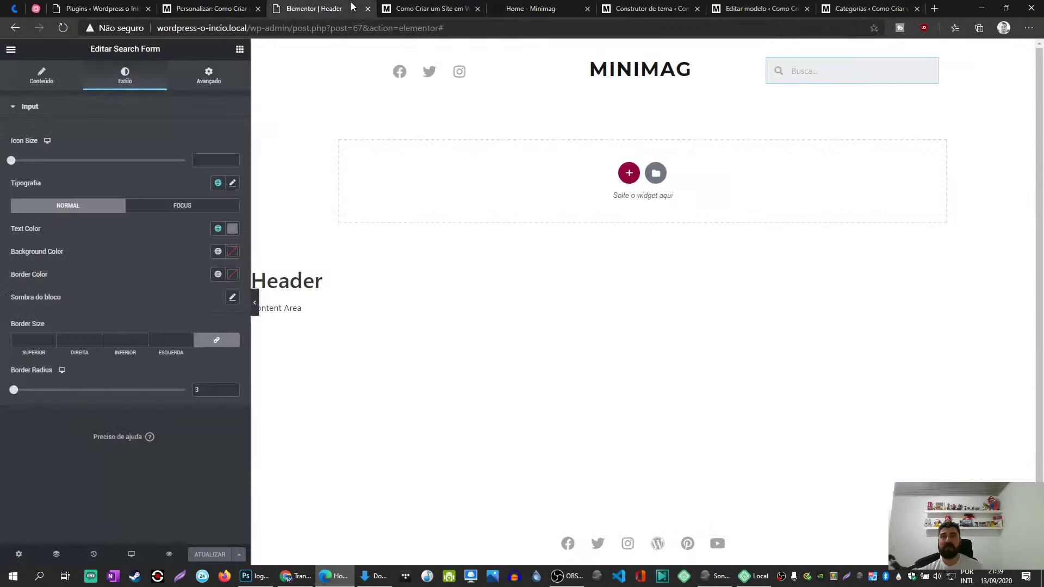
Search the widget library for "menu".
{"action": "left_click", "coordinate": [238, 53]}
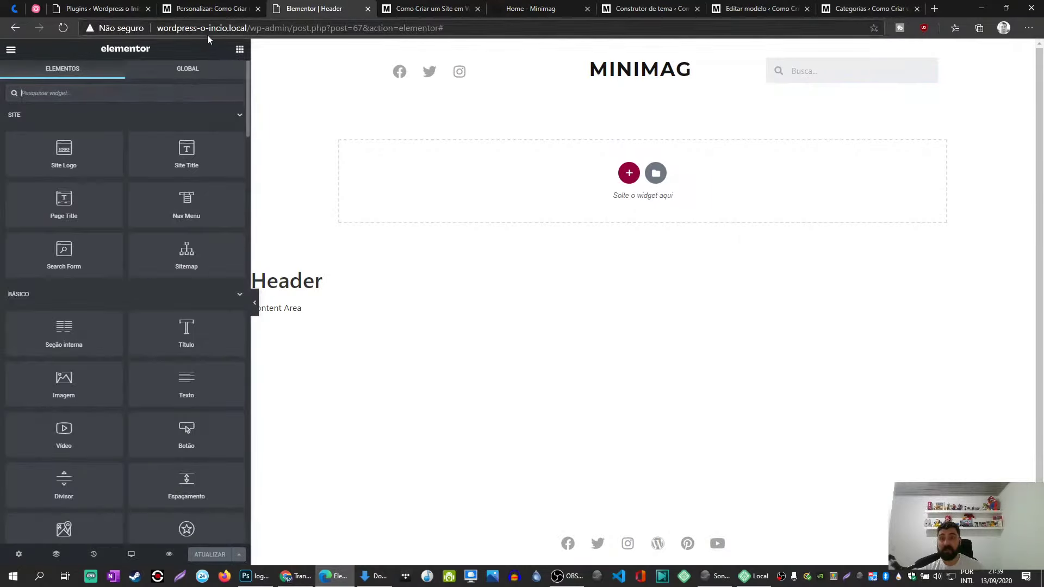
{"action": "left_click", "coordinate": [134, 94]}
{"action": "type", "text": "menu"}
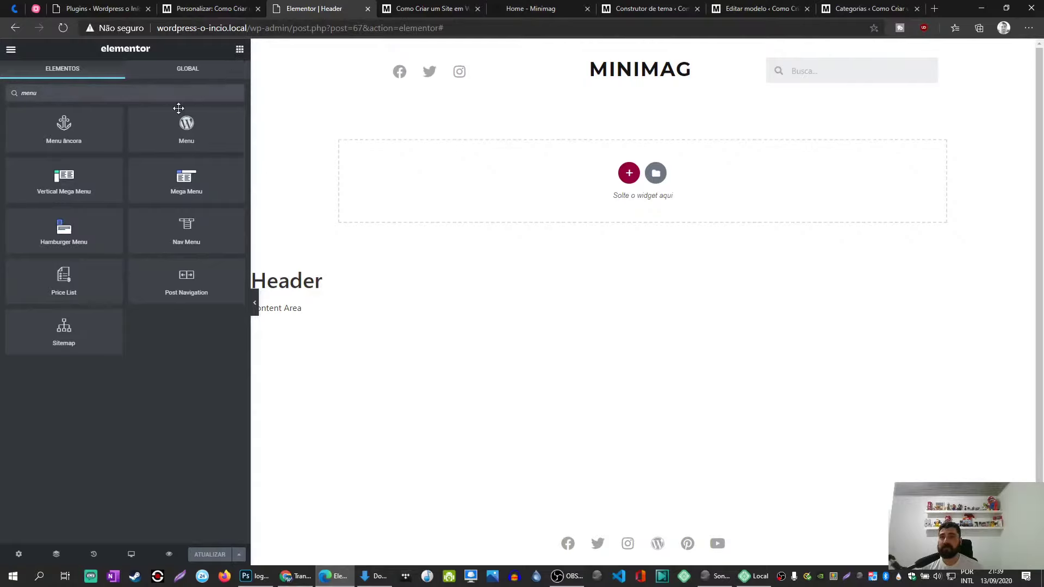
Add an inner section below the header's three-column row and delete one of its two columns.
{"action": "key", "text": "BackSpace"}
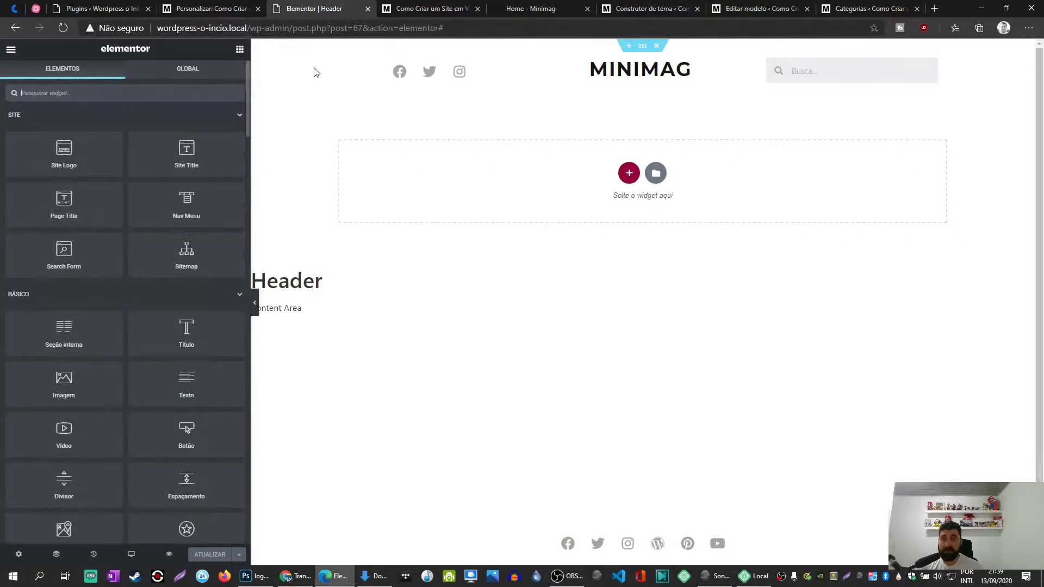
{"action": "left_click_drag", "start_coordinate": [63, 330], "coordinate": [503, 92]}
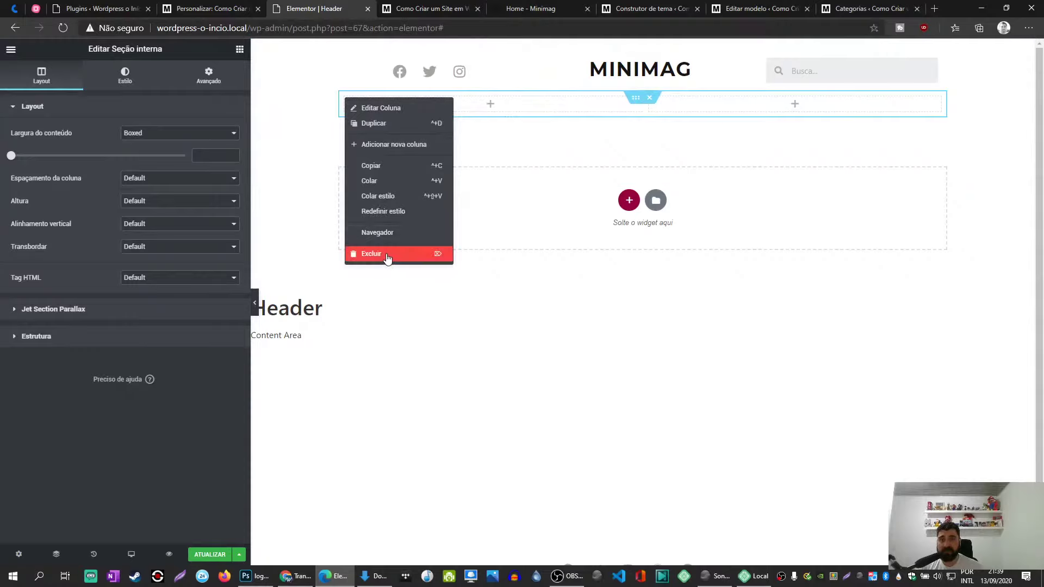
{"action": "left_click", "coordinate": [387, 254]}
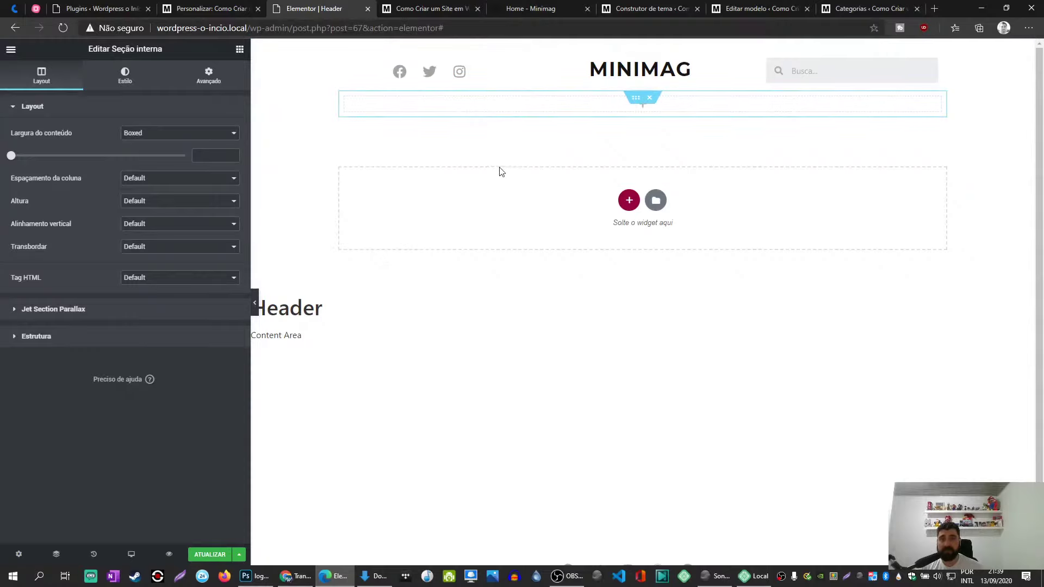
Add a Nav Menu widget to the single-column inner section and centre its menu items.
{"action": "left_click", "coordinate": [240, 51]}
{"action": "type", "text": "ie"}
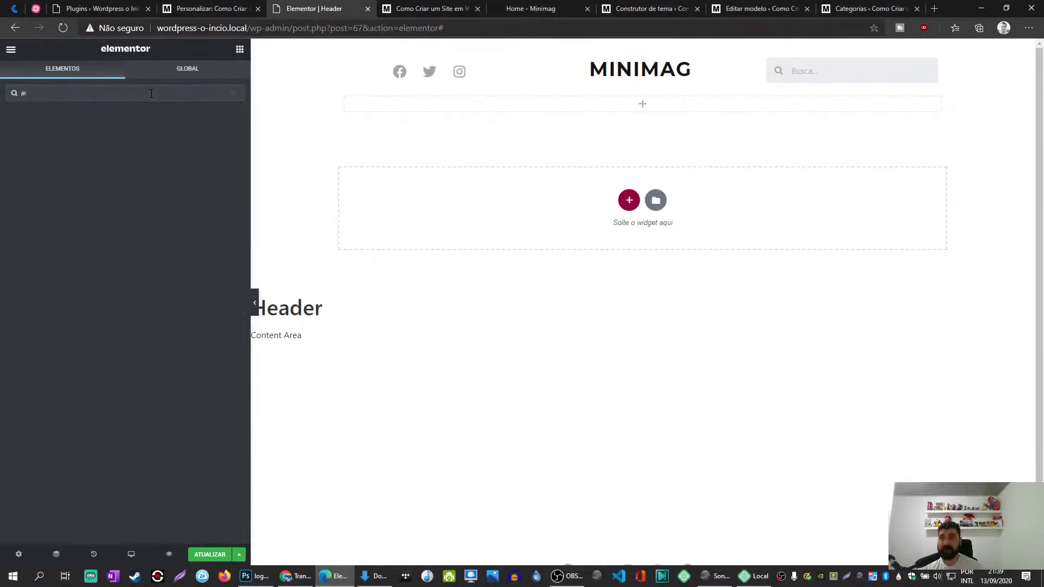
{"action": "key", "text": "BackSpace"}
{"action": "type", "text": "menu"}
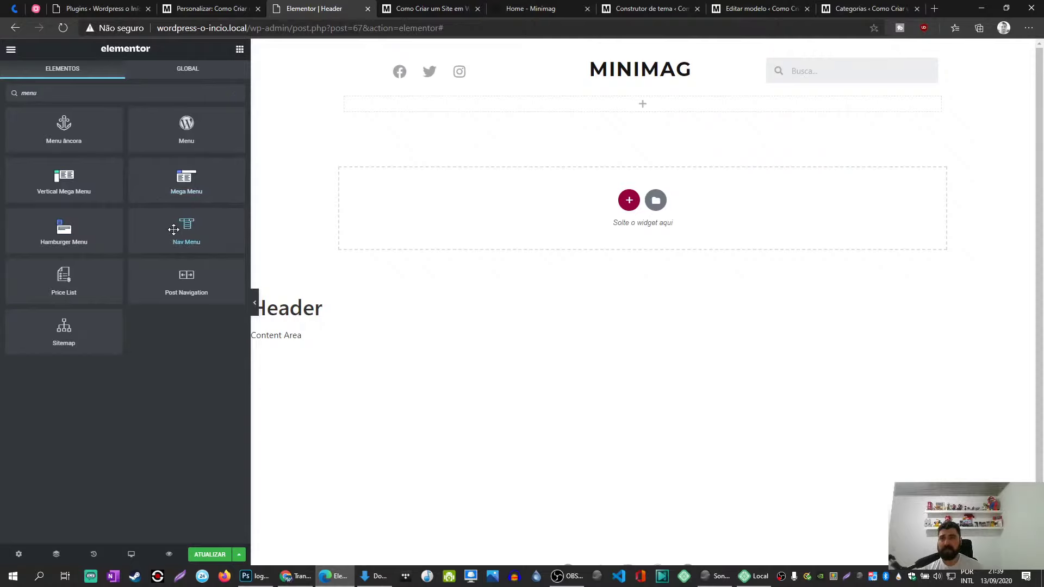
{"action": "left_click_drag", "start_coordinate": [174, 230], "coordinate": [442, 106]}
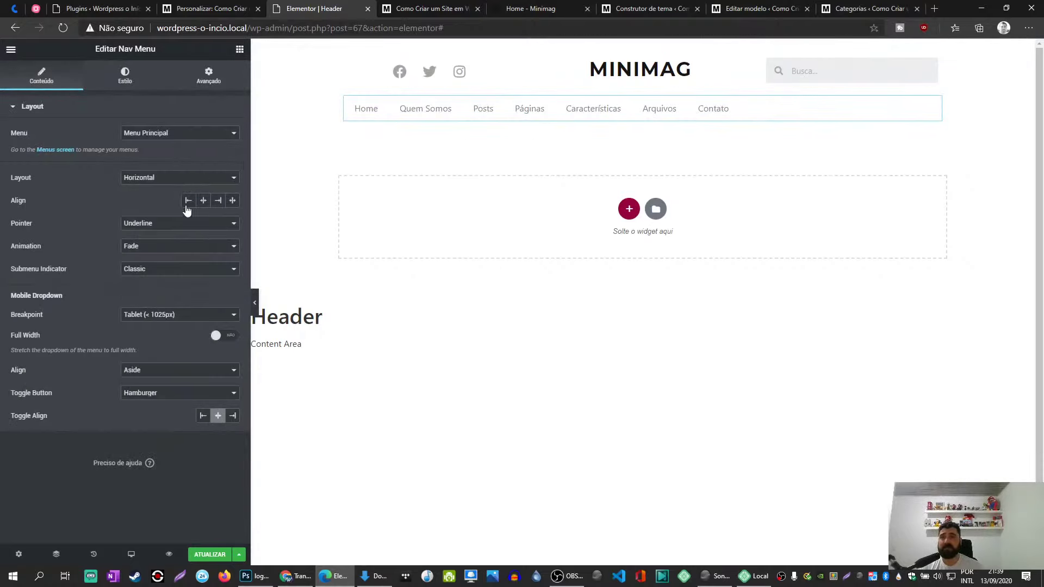
{"action": "left_click", "coordinate": [203, 204]}
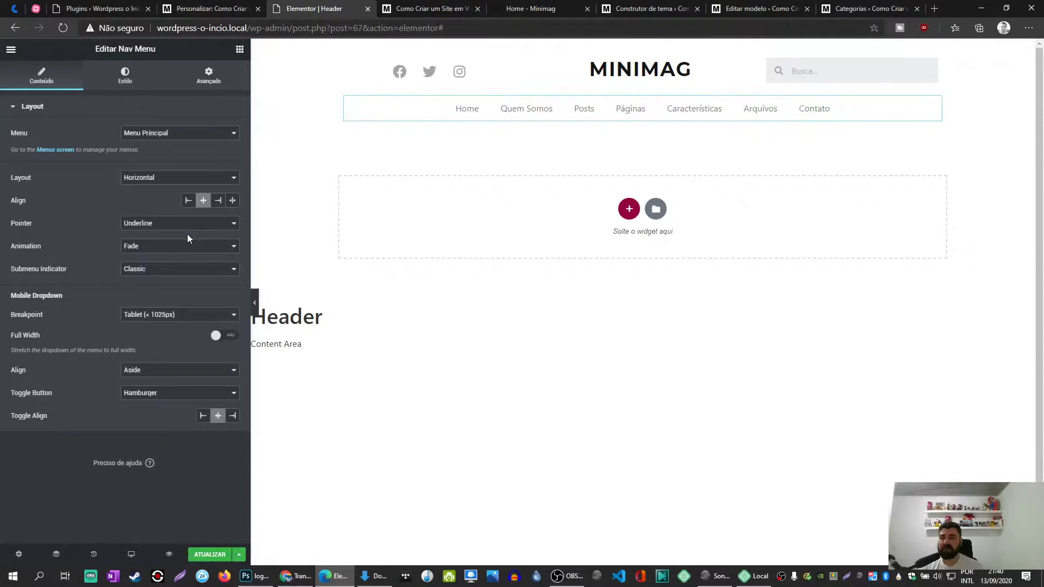
Try the Chevron and Angle submenu indicators on the Nav Menu and update the header template.
{"action": "left_click", "coordinate": [137, 271]}
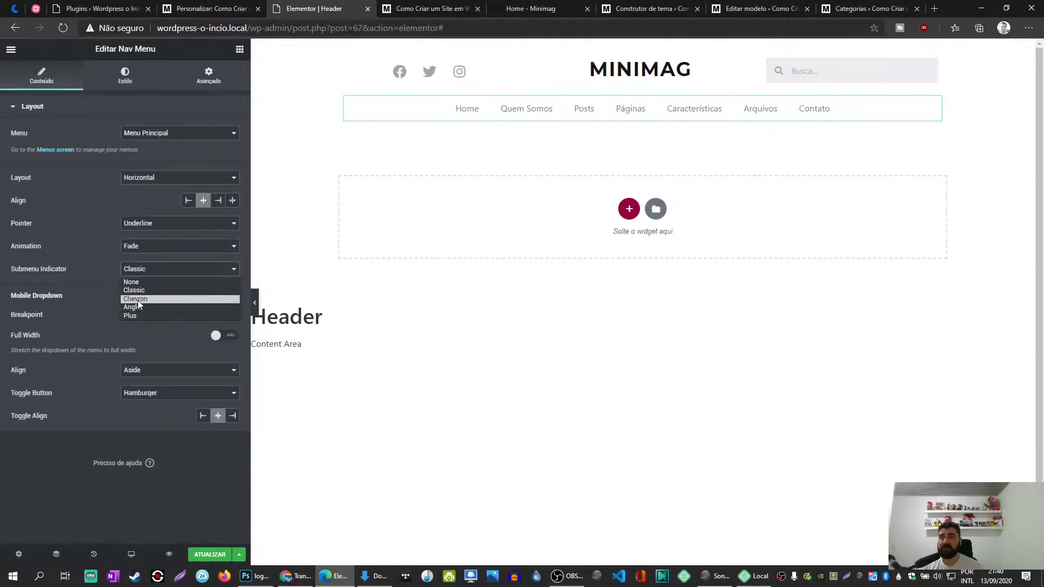
{"action": "left_click", "coordinate": [100, 274]}
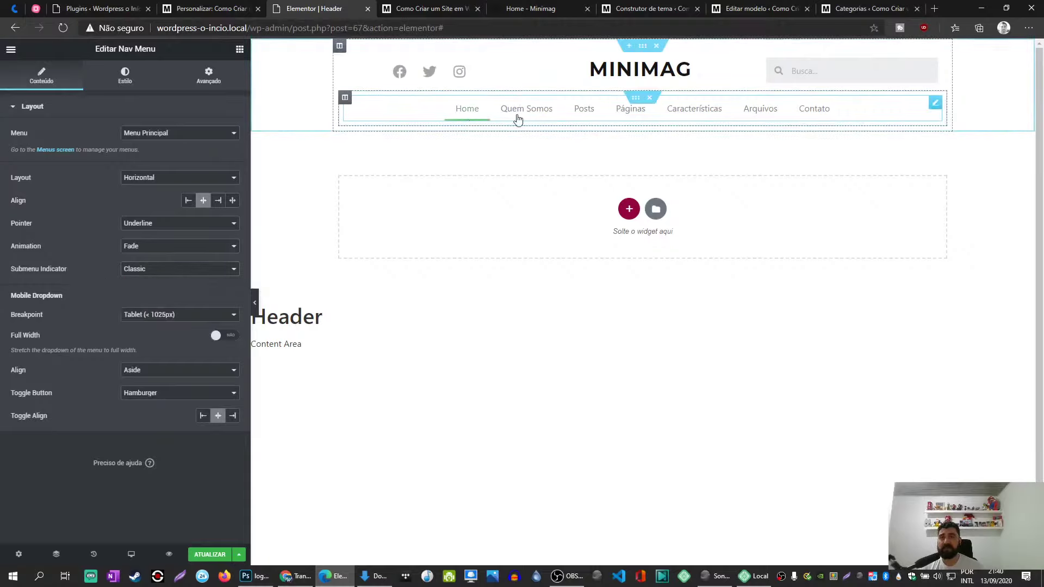
{"action": "left_click", "coordinate": [142, 268]}
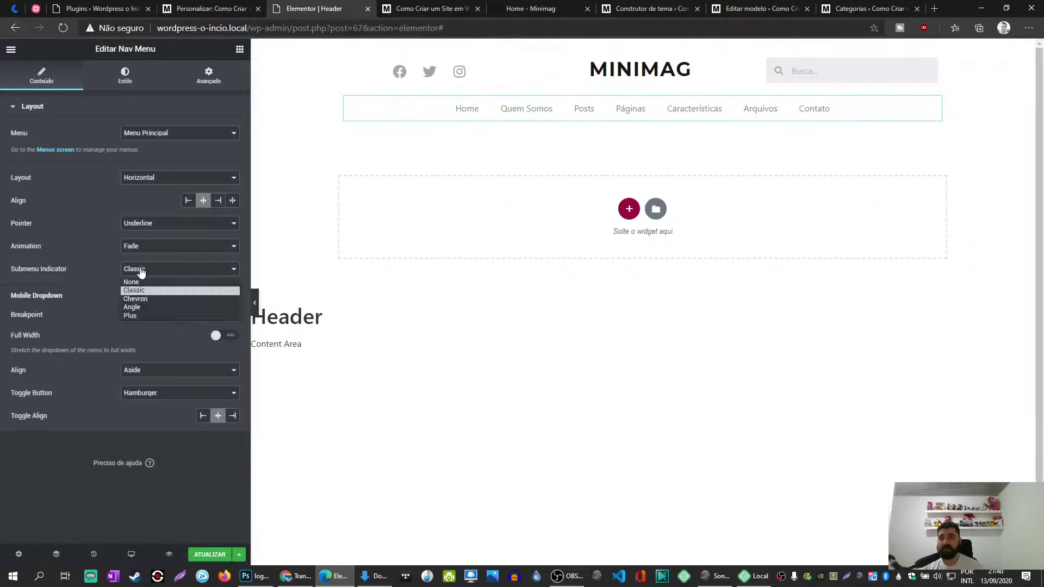
{"action": "left_click", "coordinate": [139, 301]}
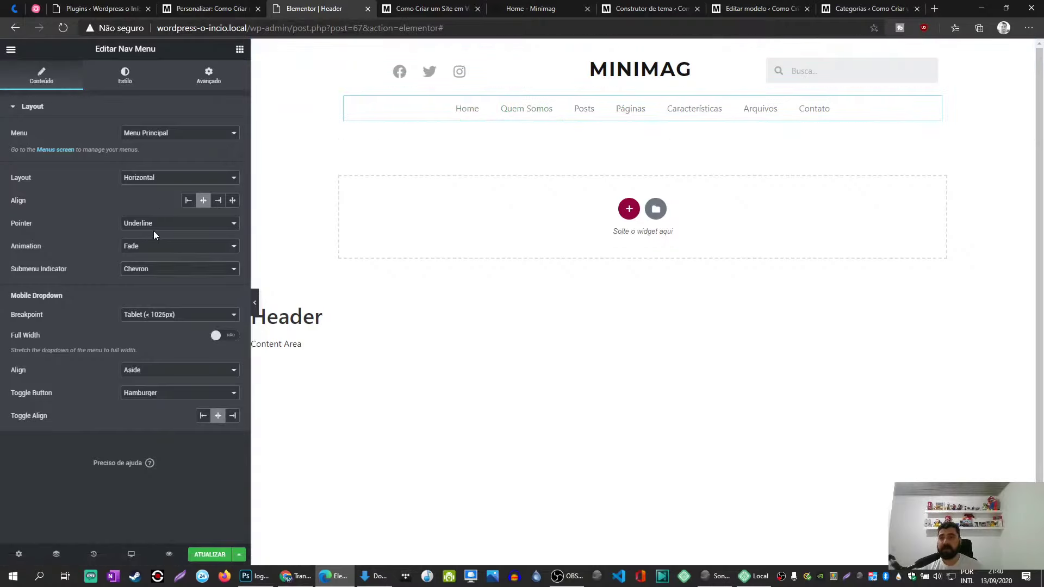
{"action": "left_click", "coordinate": [144, 270]}
{"action": "left_click", "coordinate": [139, 306]}
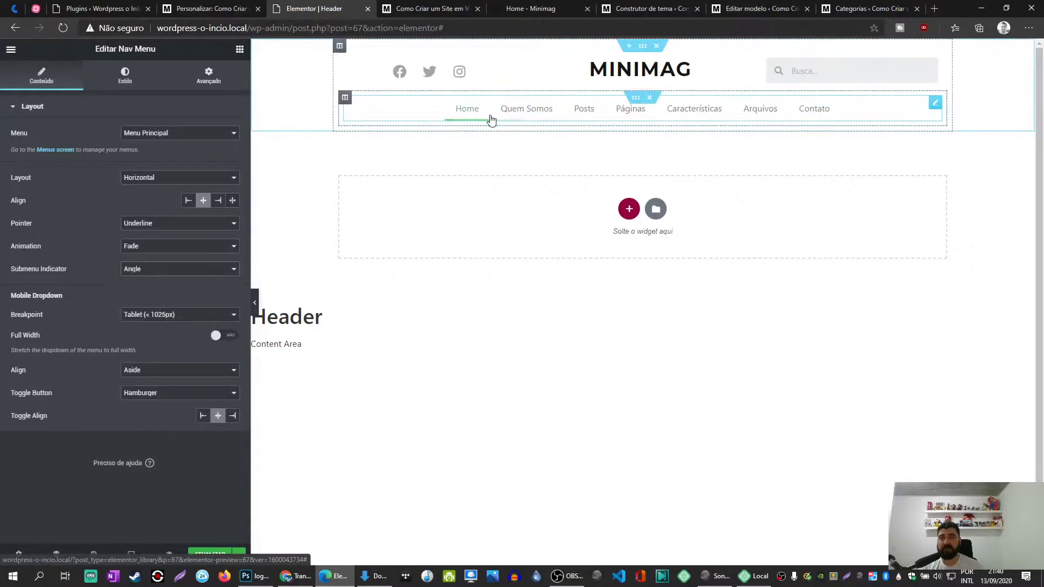
{"action": "left_click", "coordinate": [211, 555]}
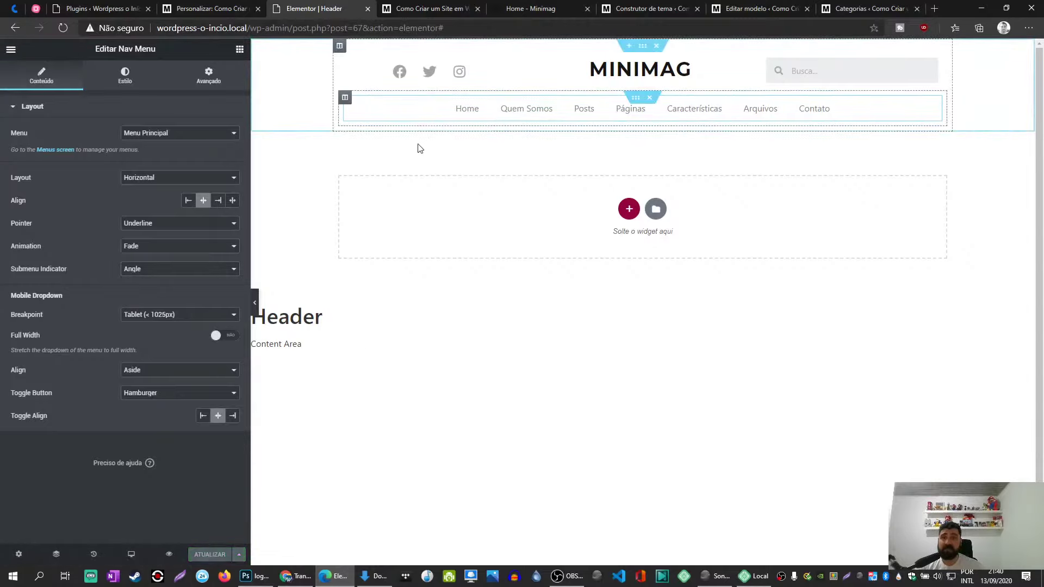
Try the Overline and Double Line pointer styles on the Nav Menu items.
{"action": "left_click", "coordinate": [199, 200]}
{"action": "left_click", "coordinate": [159, 227]}
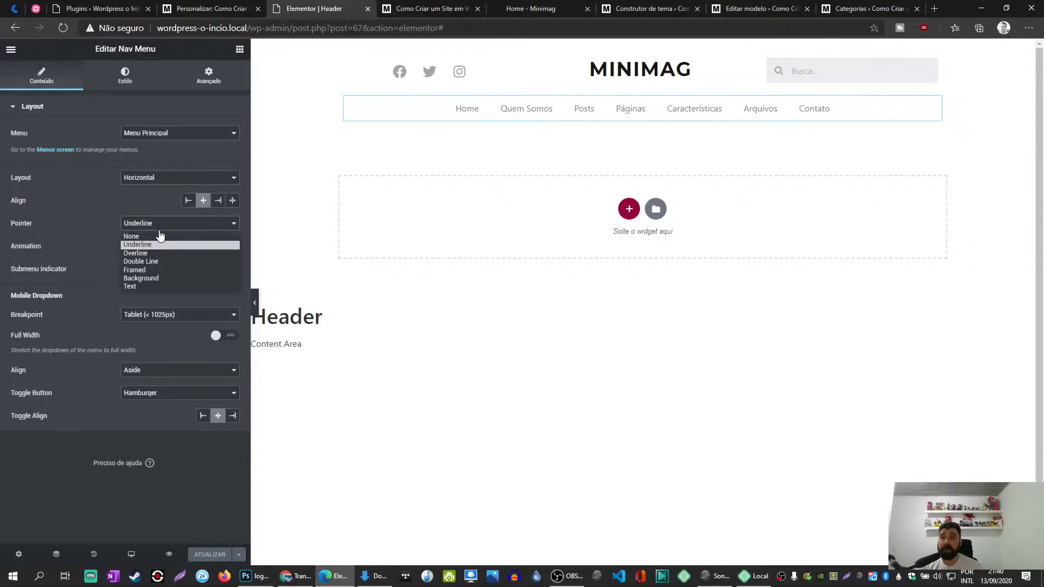
{"action": "left_click", "coordinate": [148, 255]}
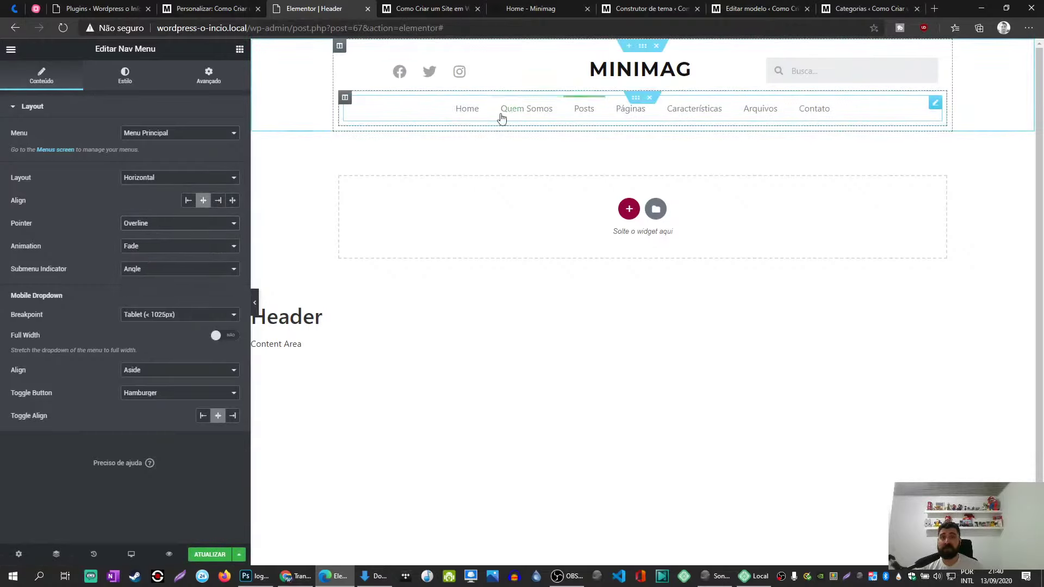
{"action": "left_click", "coordinate": [129, 223]}
{"action": "left_click", "coordinate": [140, 262]}
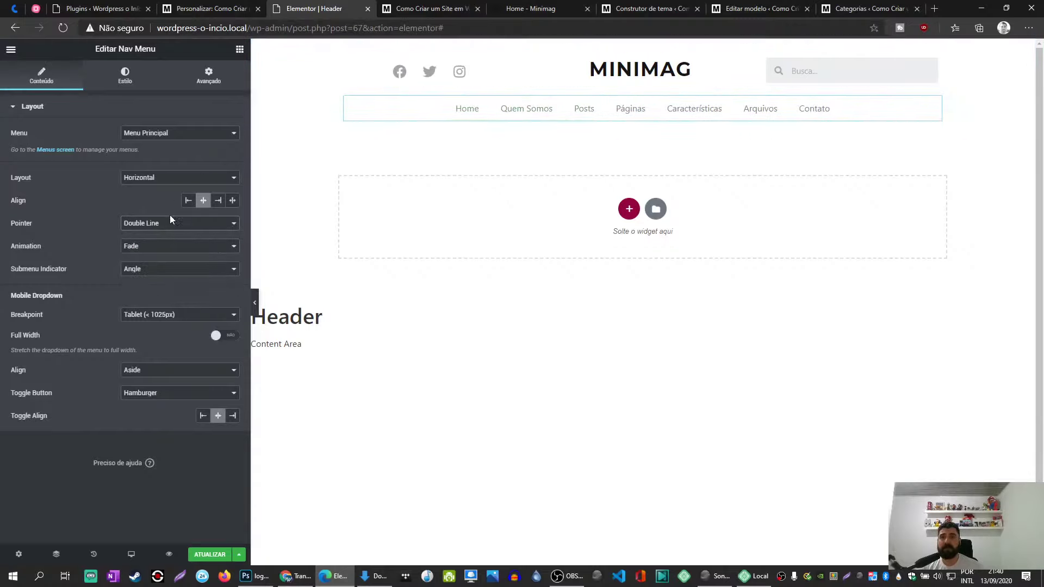
Examine the hover behaviour and dropdowns of the Minimag demo's navigation menu.
{"action": "left_click", "coordinate": [414, 11]}
{"action": "left_click", "coordinate": [507, 11]}
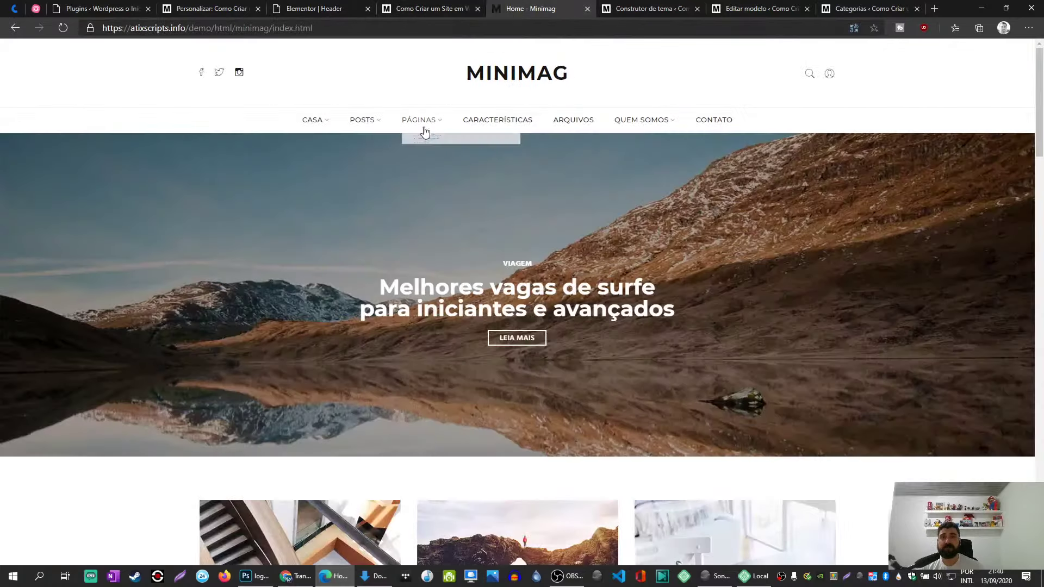
{"action": "mouse_move", "coordinate": [328, 134]}
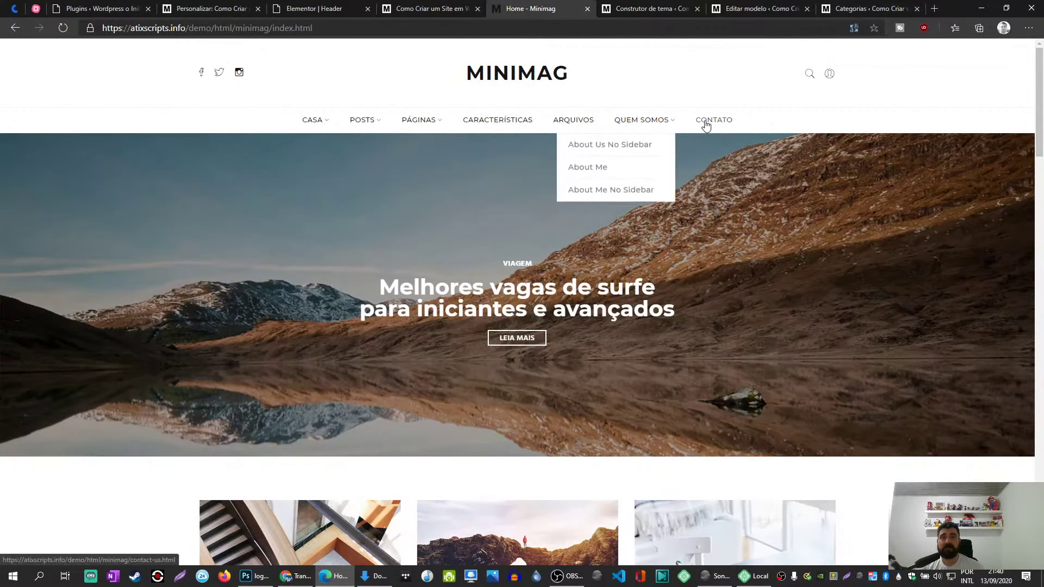
{"action": "left_click", "coordinate": [342, 7]}
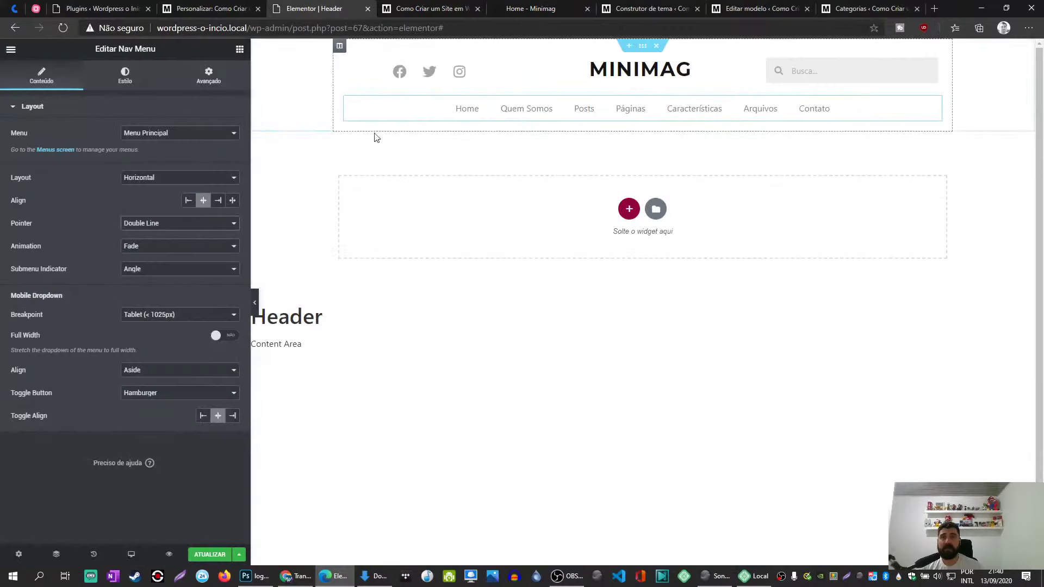
Try the Framed pointer, settle on None for the Nav Menu's pointer, and set its submenu indicator to Classic.
{"action": "left_click", "coordinate": [155, 225]}
{"action": "left_click", "coordinate": [156, 270]}
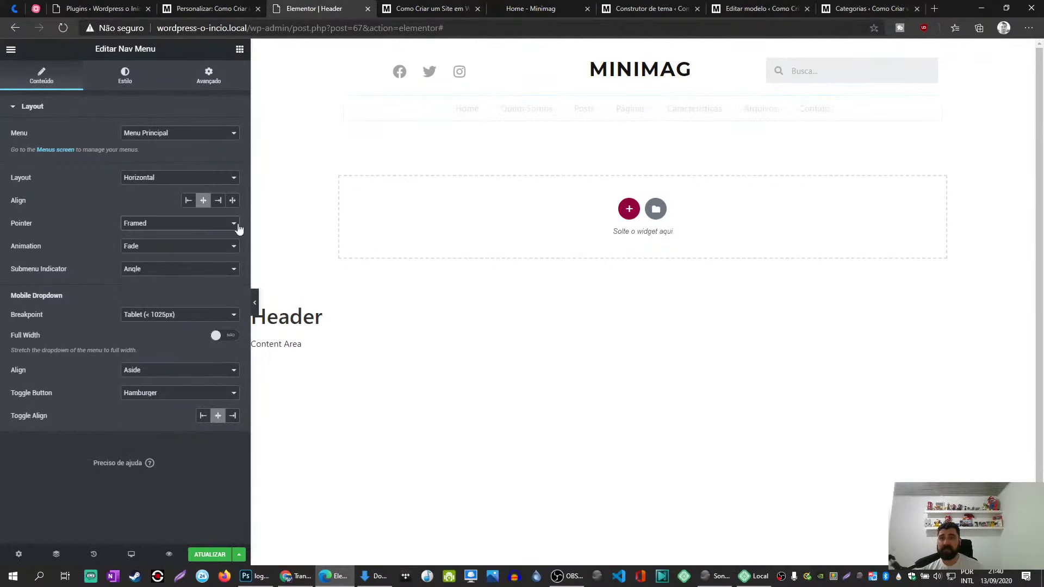
{"action": "left_click", "coordinate": [156, 226]}
{"action": "left_click", "coordinate": [155, 237]}
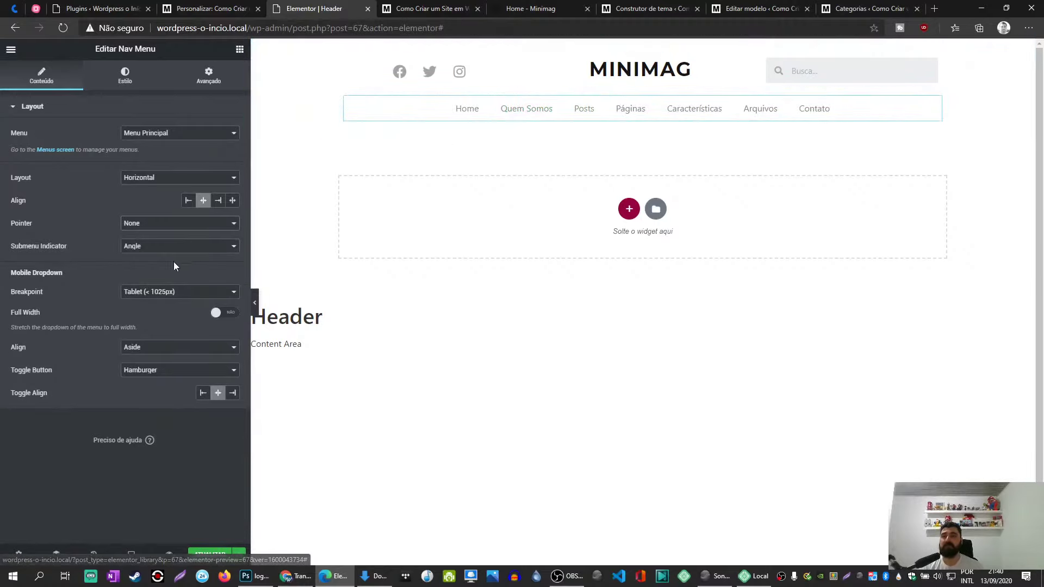
{"action": "left_click", "coordinate": [153, 248]}
{"action": "left_click", "coordinate": [143, 267]}
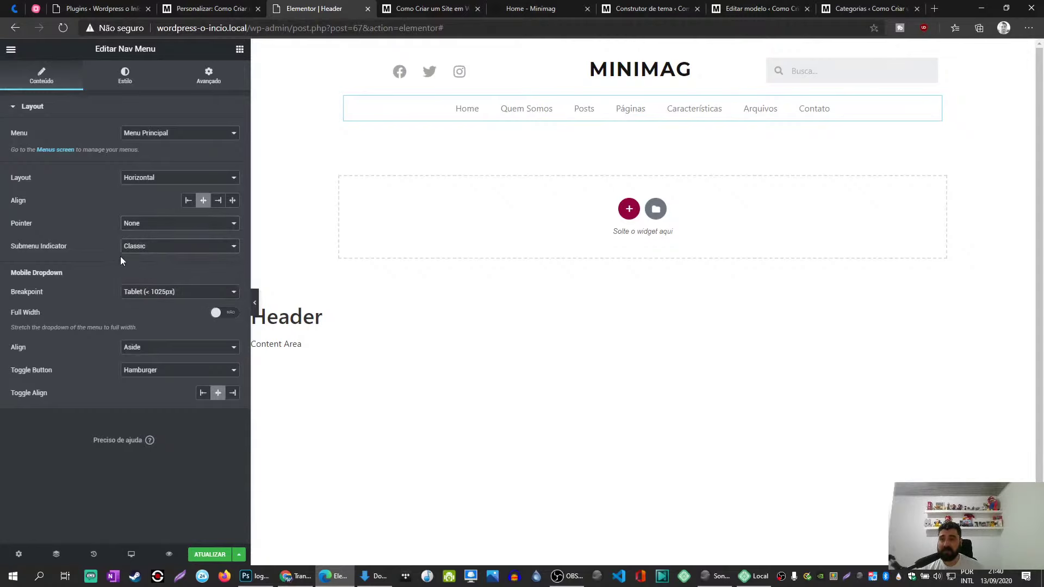
Check the submenu dropdown in the Minimag demo and open the Menus screen in the site's WordPress admin.
{"action": "key", "text": "ctrl+Tab"}
{"action": "key", "text": "ctrl+Tab"}
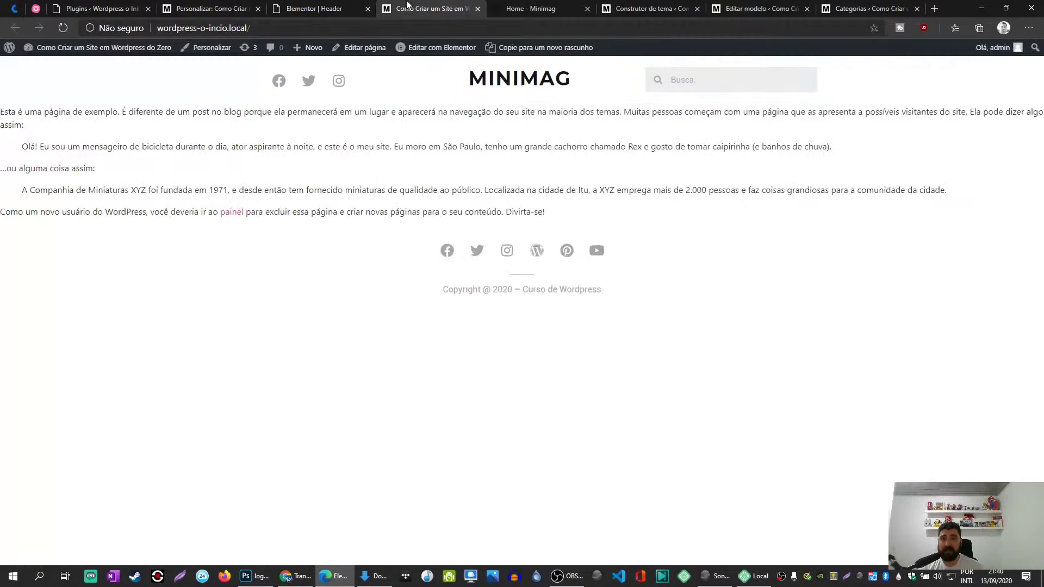
{"action": "mouse_move", "coordinate": [378, 125]}
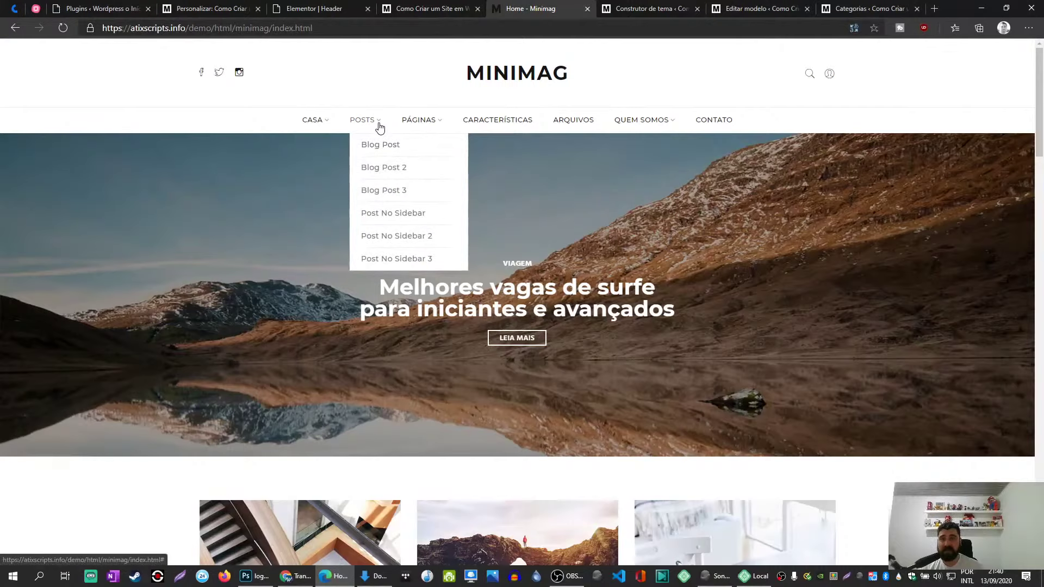
{"action": "left_click", "coordinate": [212, 9]}
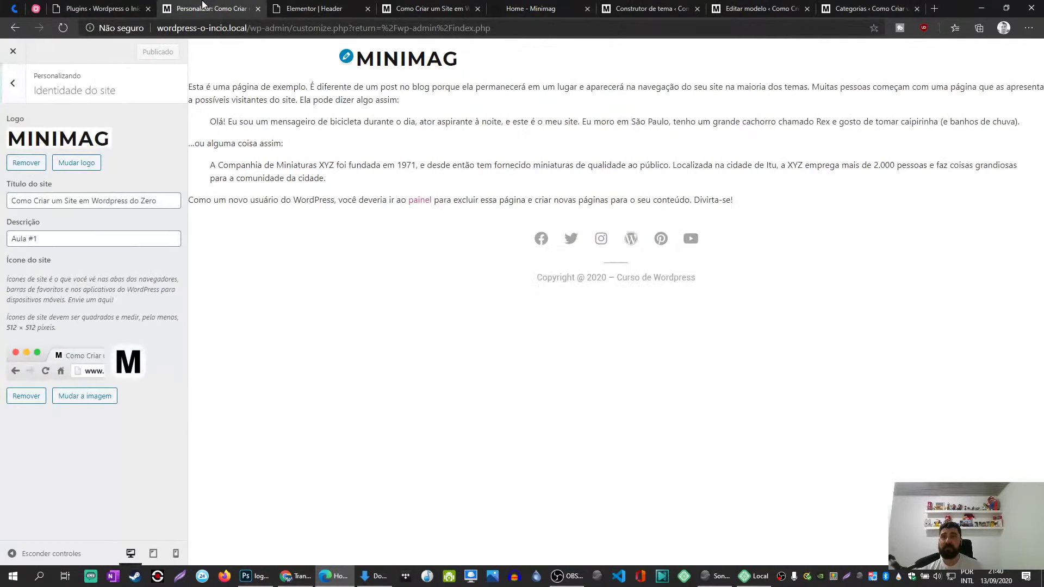
{"action": "left_click", "coordinate": [110, 10]}
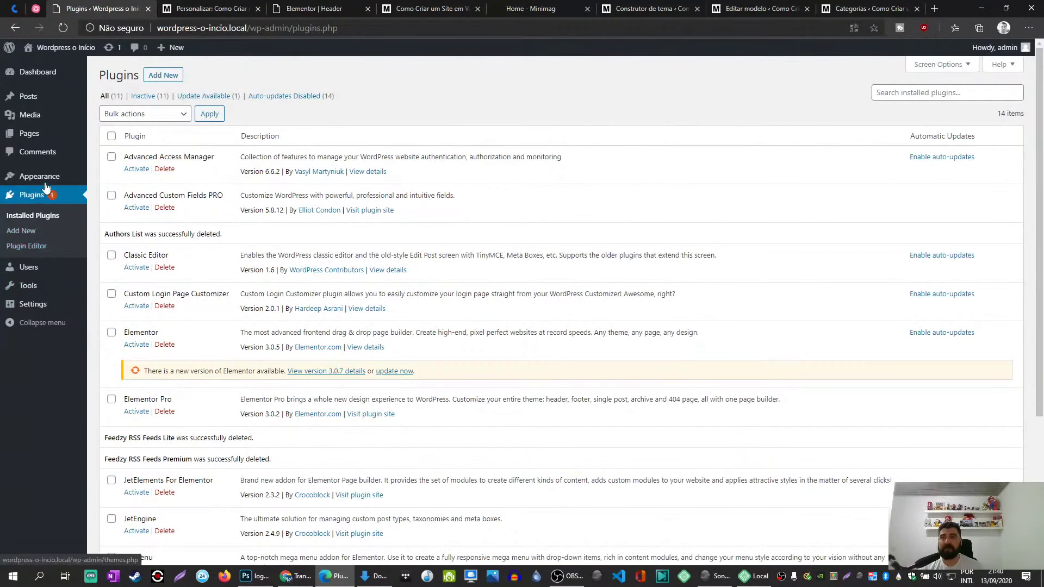
{"action": "mouse_move", "coordinate": [46, 179]}
{"action": "left_click", "coordinate": [106, 224]}
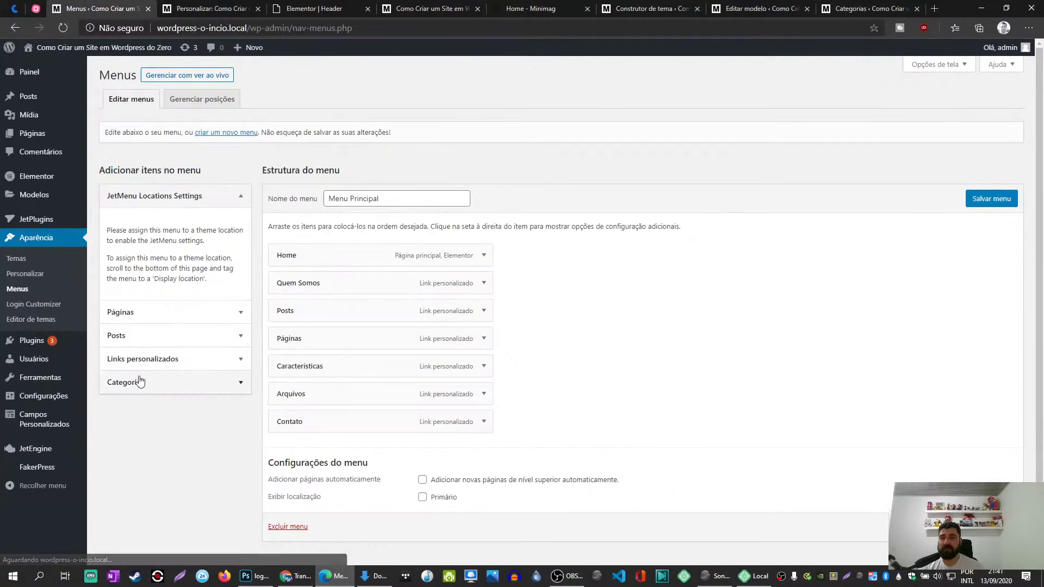
Add a custom link "Links" with URL # as a sub-item of Páginas in Menu Principal and save the menu.
{"action": "left_click", "coordinate": [140, 359]}
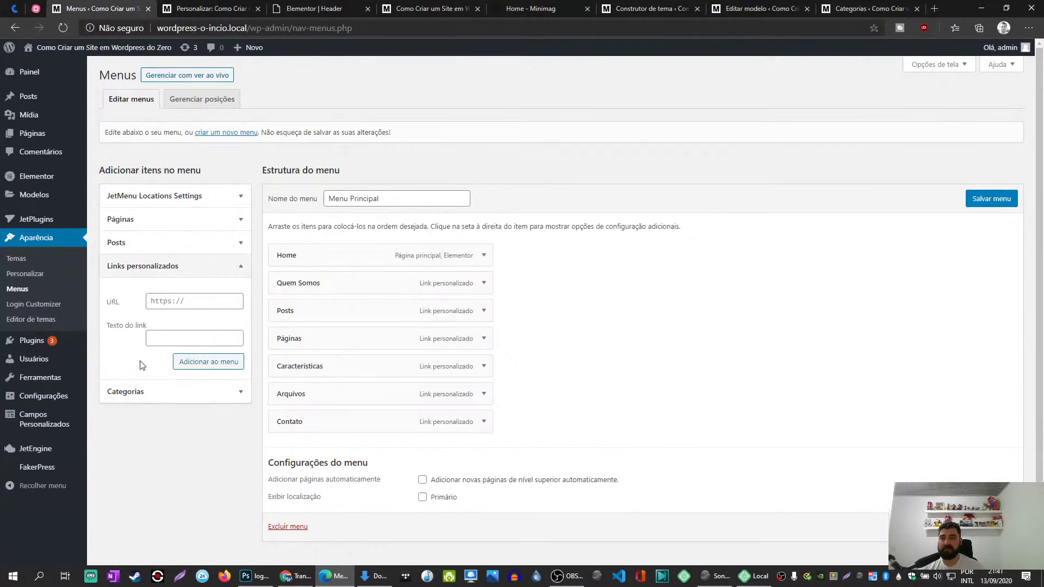
{"action": "left_click", "coordinate": [183, 305]}
{"action": "type", "text": "#"}
{"action": "key", "text": "Tab"}
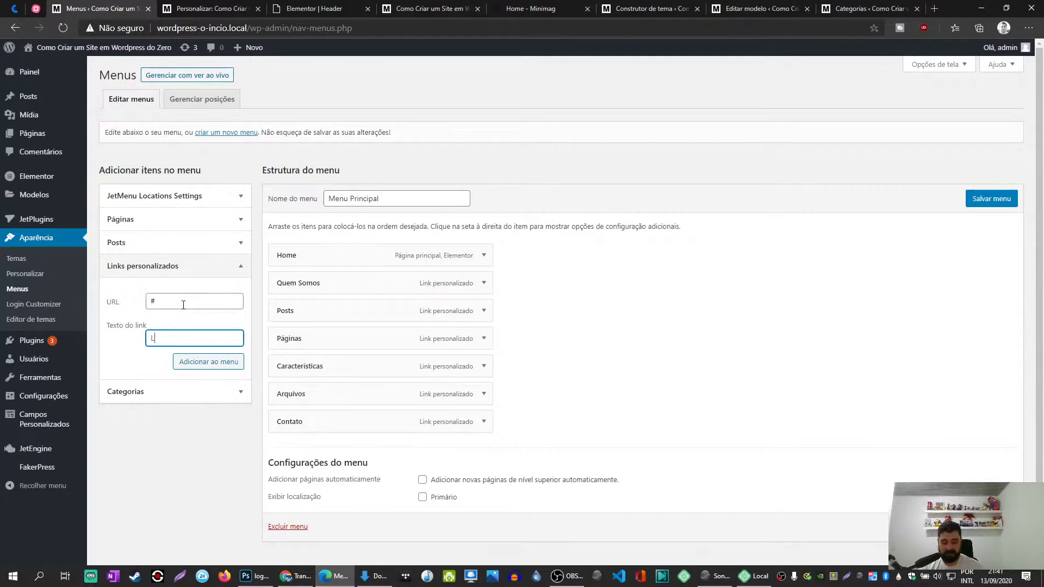
{"action": "type", "text": "Links"}
{"action": "left_click", "coordinate": [208, 362]}
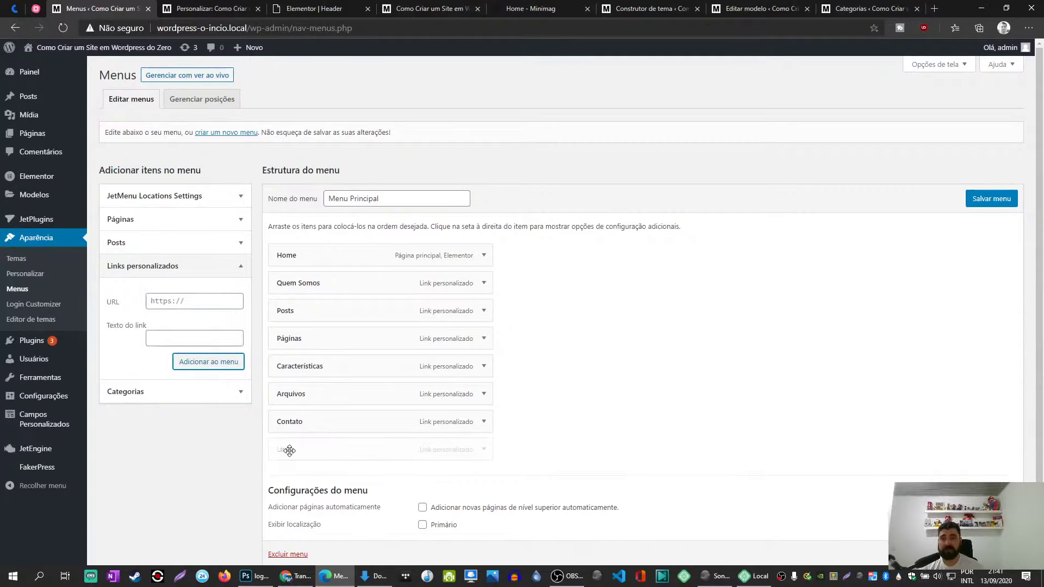
{"action": "left_click_drag", "start_coordinate": [294, 449], "coordinate": [320, 360]}
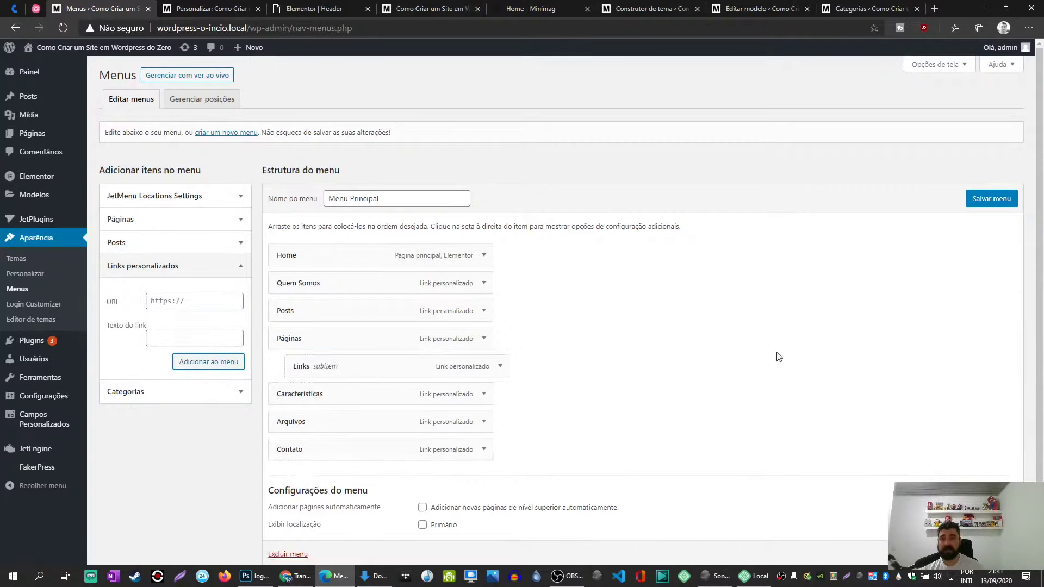
{"action": "left_click", "coordinate": [973, 202]}
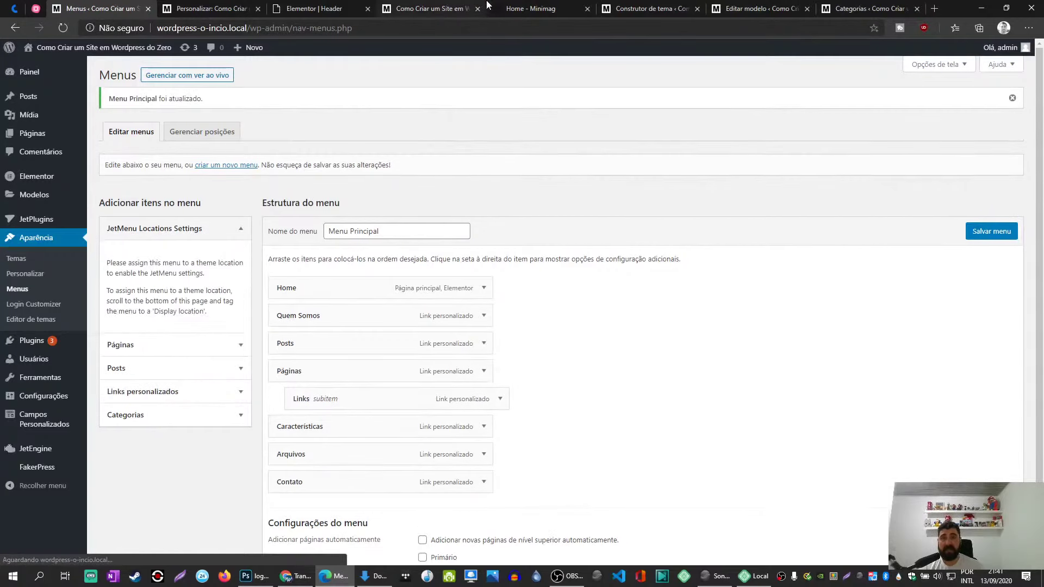
Check the demo's Casa dropdown, and update the header template in Elementor and reload the editor.
{"action": "left_click", "coordinate": [525, 6]}
{"action": "mouse_move", "coordinate": [326, 126]}
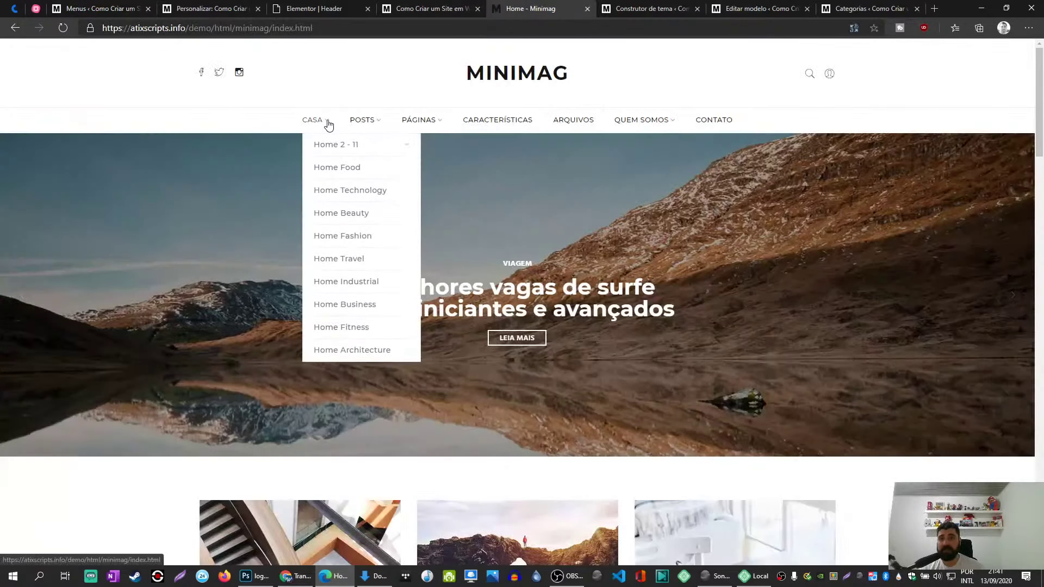
{"action": "left_click", "coordinate": [319, 8]}
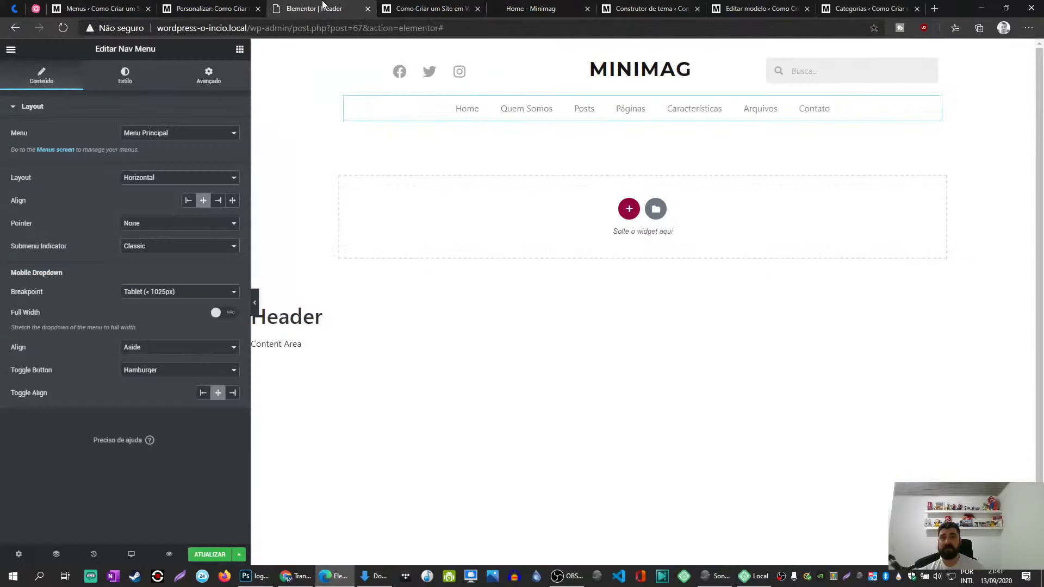
{"action": "left_click", "coordinate": [209, 555]}
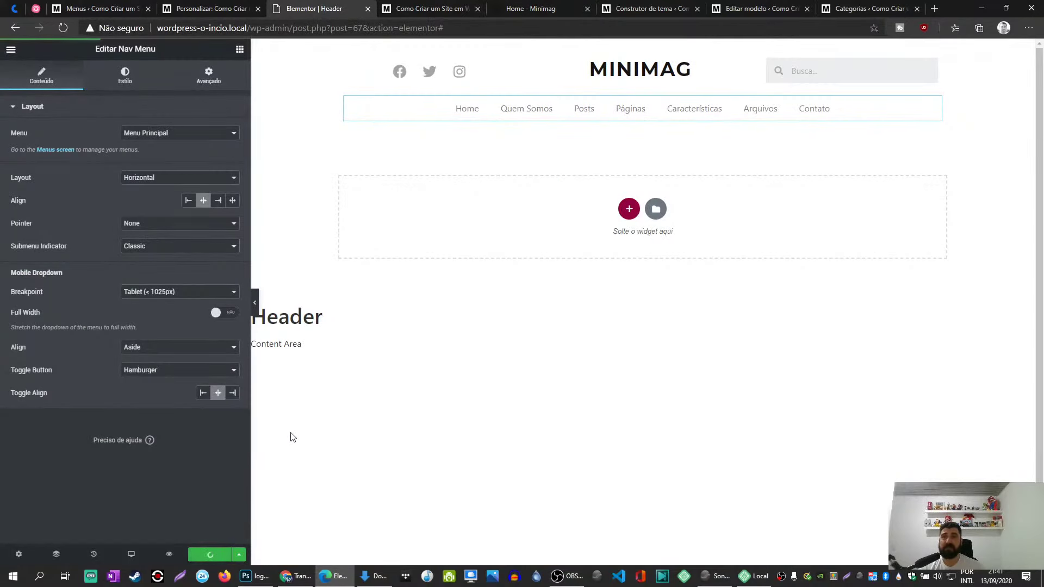
{"action": "key", "text": "F5"}
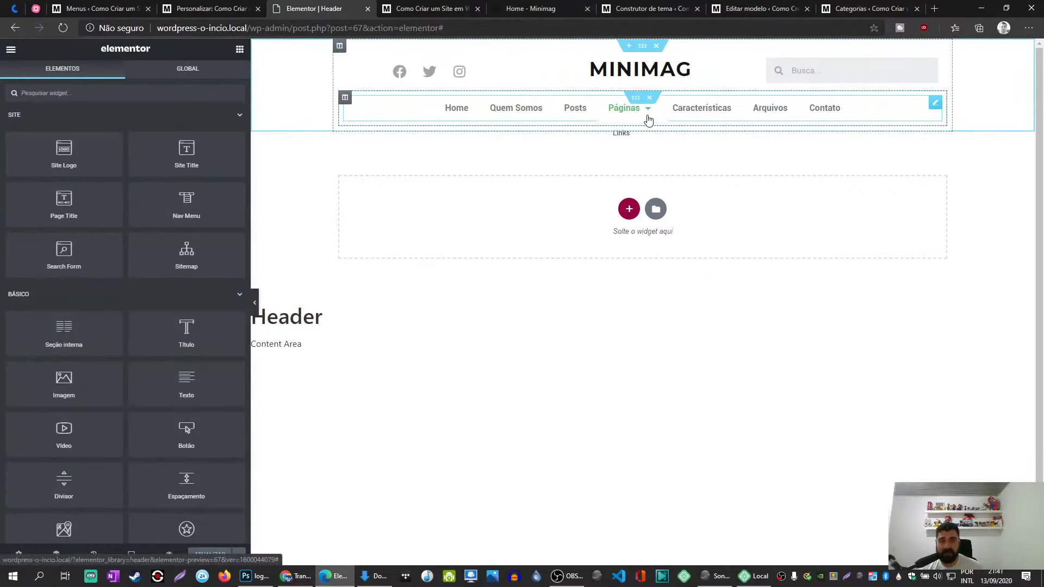
Edit the header's Nav Menu and compare the Chevron, Angle, Plus and Classic submenu indicators on Páginas.
{"action": "left_click", "coordinate": [934, 104]}
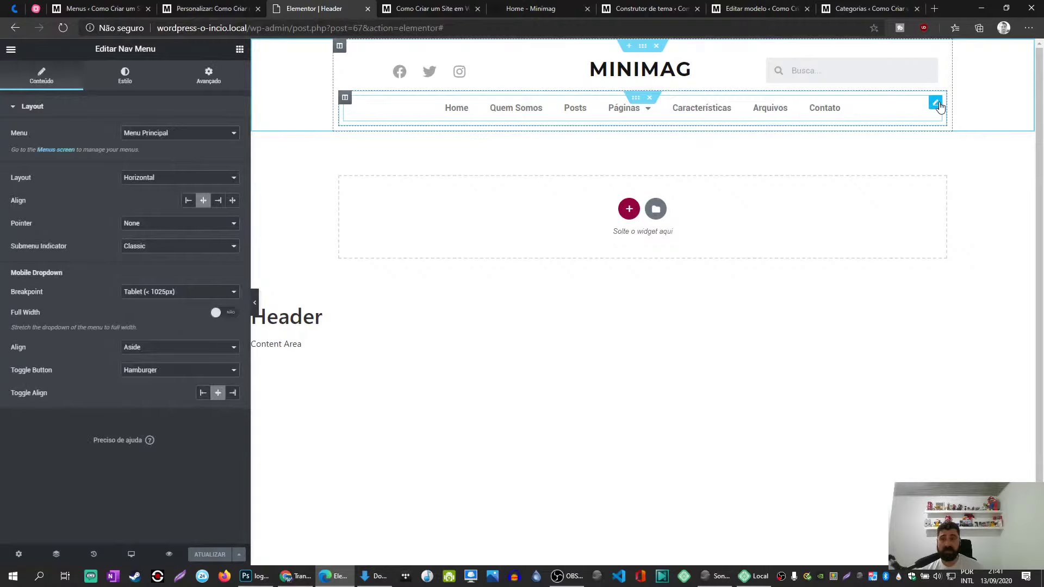
{"action": "left_click", "coordinate": [150, 250]}
{"action": "left_click", "coordinate": [149, 277]}
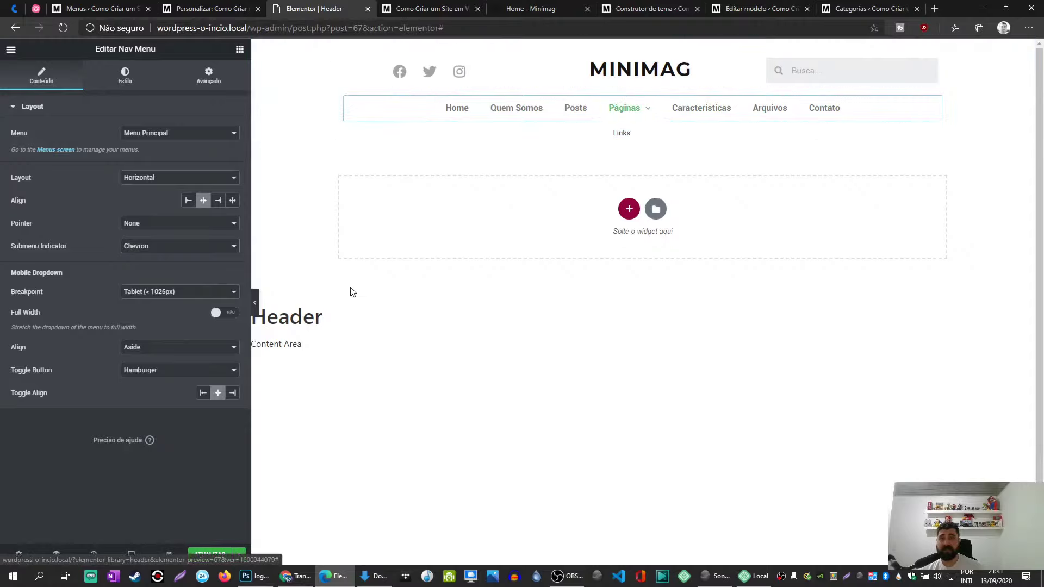
{"action": "left_click", "coordinate": [135, 250]}
{"action": "left_click", "coordinate": [140, 286]}
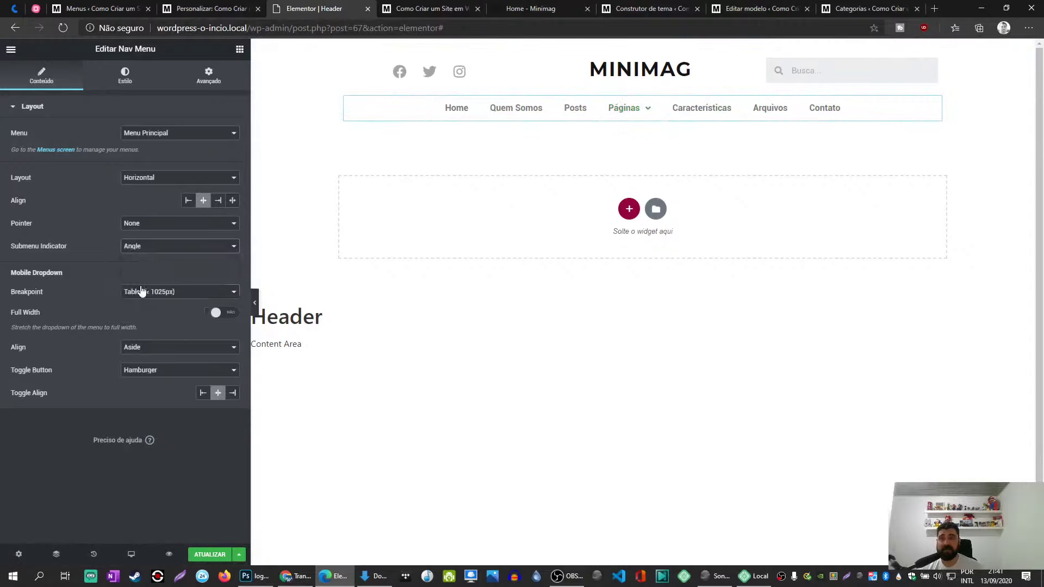
{"action": "left_click", "coordinate": [145, 249]}
{"action": "left_click", "coordinate": [141, 292]}
{"action": "left_click", "coordinate": [147, 247]}
{"action": "left_click", "coordinate": [148, 267]}
{"action": "left_click", "coordinate": [155, 245]}
{"action": "left_click", "coordinate": [146, 275]}
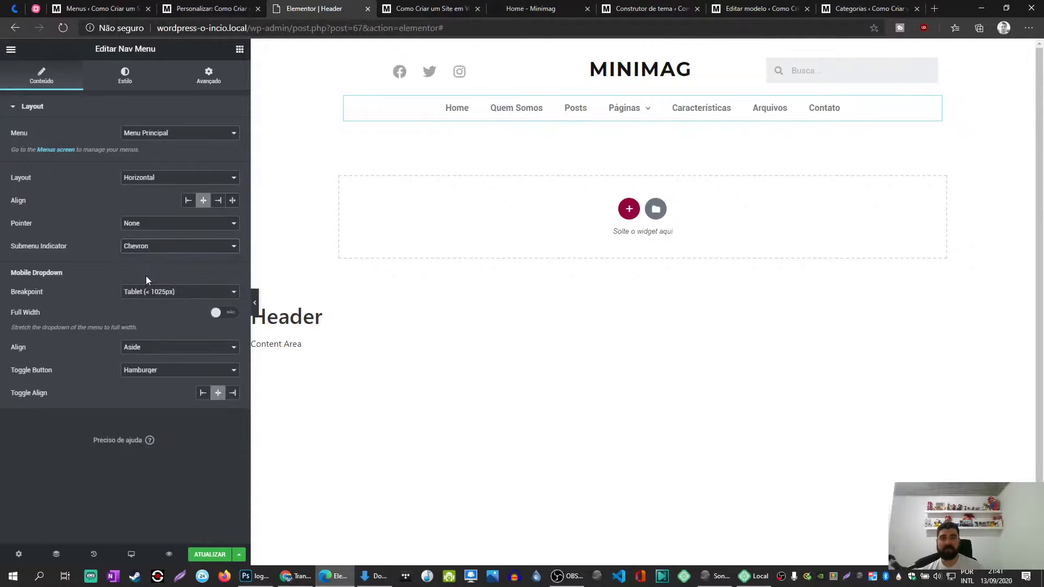
Try the Nav Menu without a submenu indicator, and set the indicator to Classic.
{"action": "left_click", "coordinate": [148, 249]}
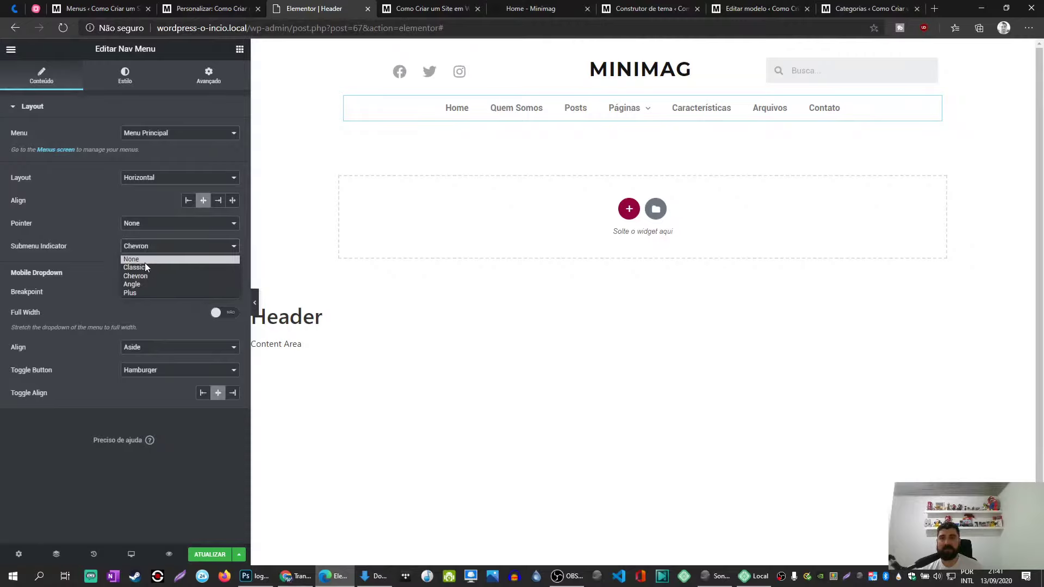
{"action": "left_click", "coordinate": [145, 261]}
{"action": "left_click", "coordinate": [146, 247]}
{"action": "left_click", "coordinate": [145, 268]}
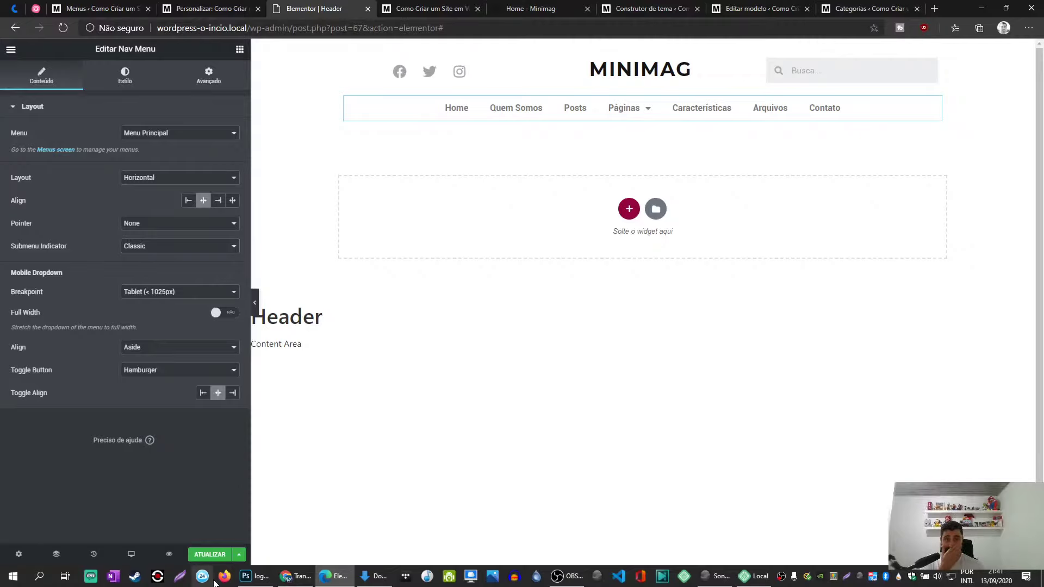
Update the header, and copy the Nav Menu's normal text color to its hover text color.
{"action": "left_click", "coordinate": [205, 555]}
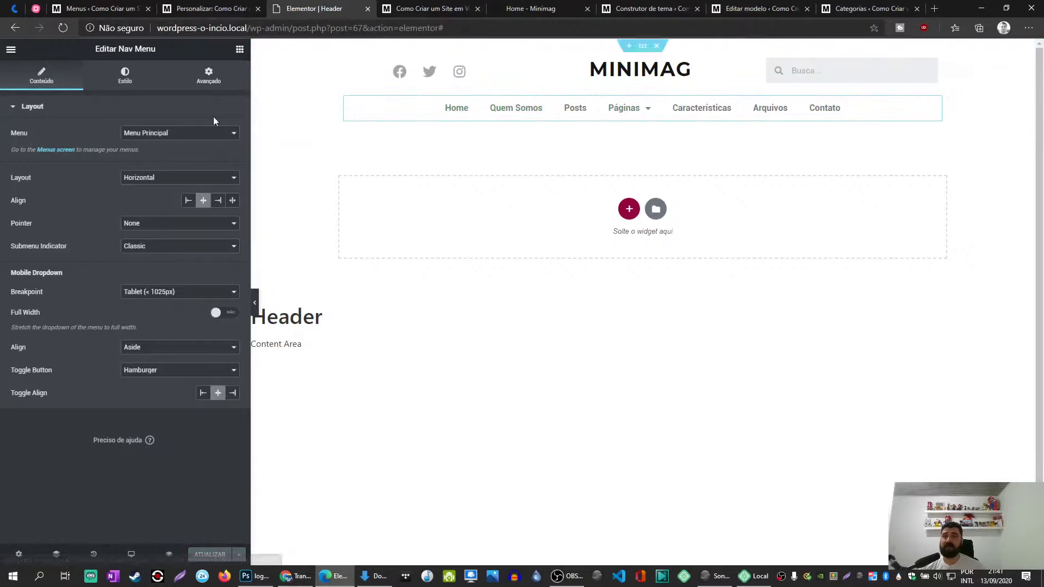
{"action": "left_click", "coordinate": [129, 82]}
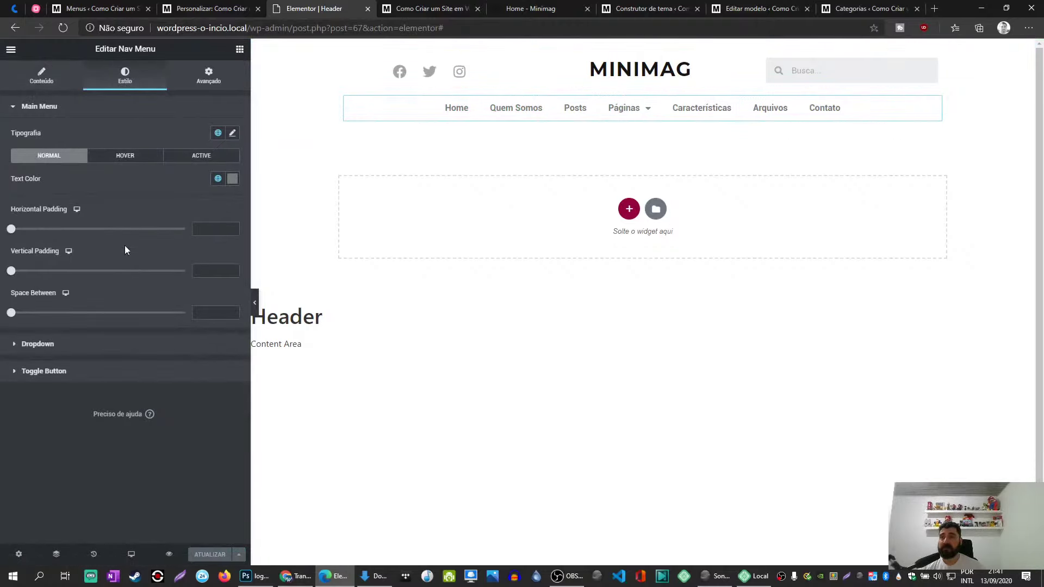
{"action": "left_click", "coordinate": [118, 158]}
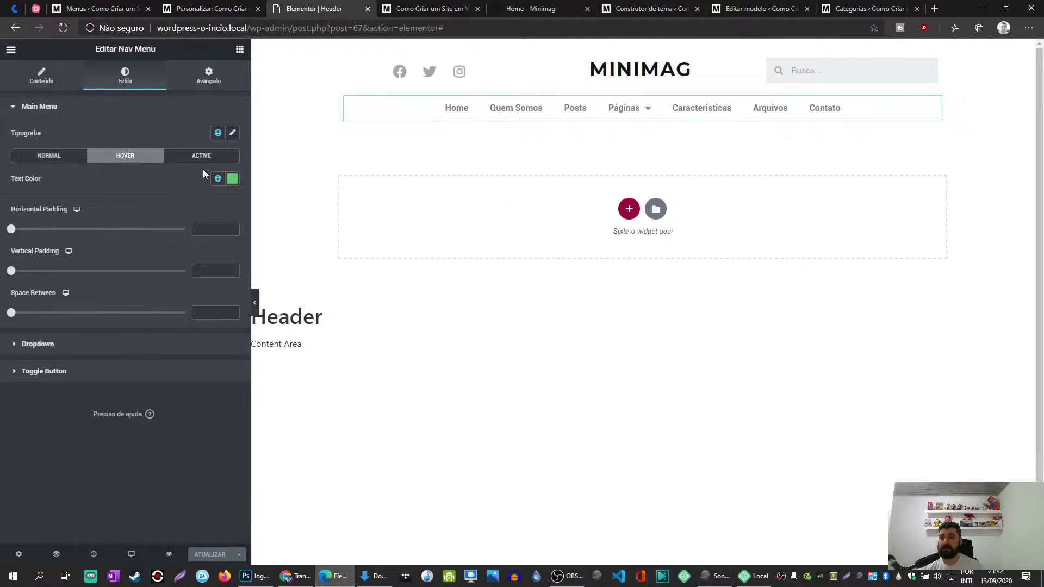
{"action": "left_click", "coordinate": [30, 152]}
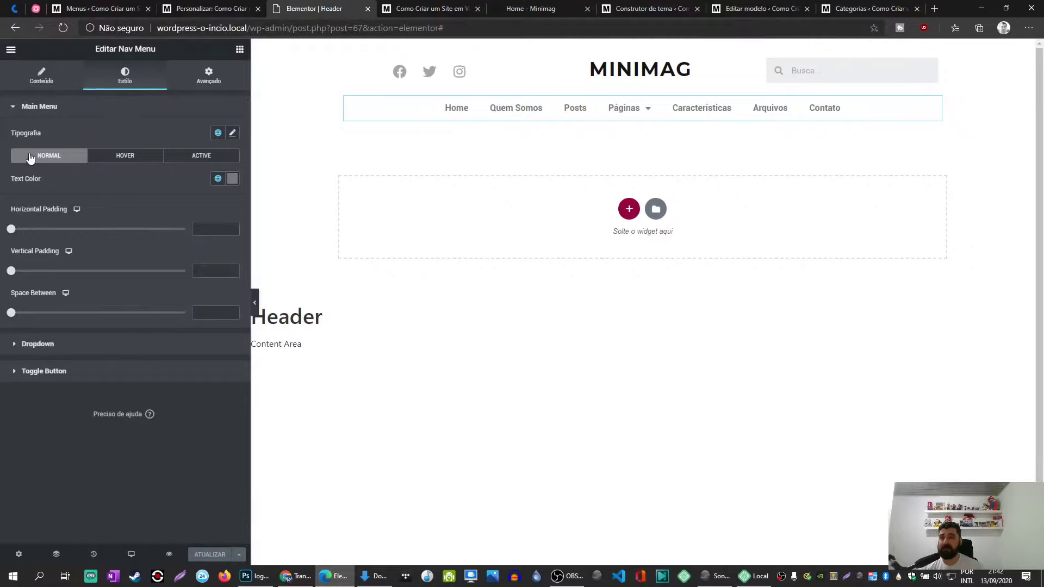
{"action": "left_click", "coordinate": [232, 180]}
{"action": "key", "text": "ctrl+c"}
{"action": "left_click", "coordinate": [117, 156]}
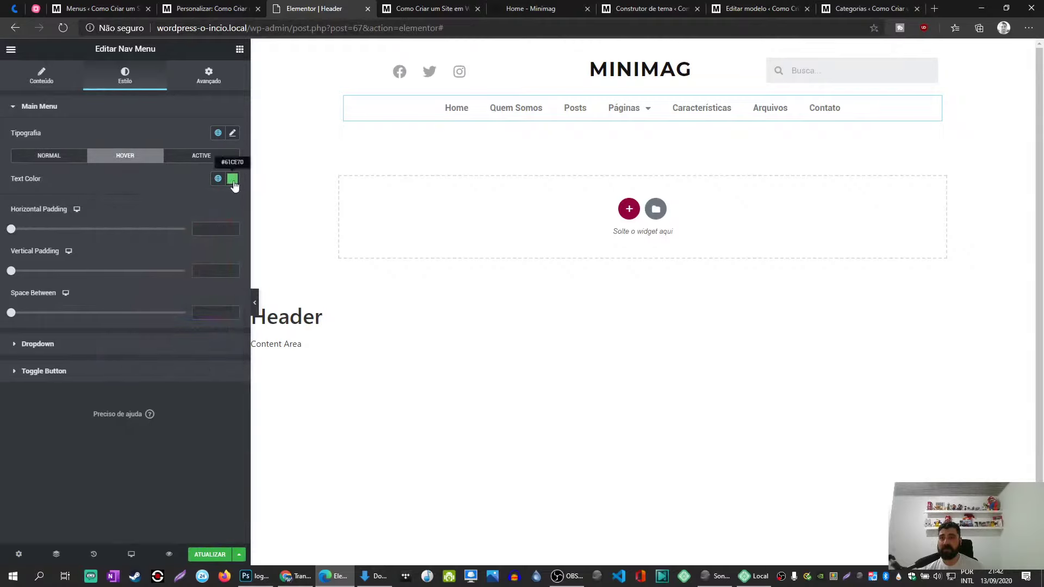
{"action": "left_click", "coordinate": [232, 180]}
{"action": "key", "text": "ctrl+v"}
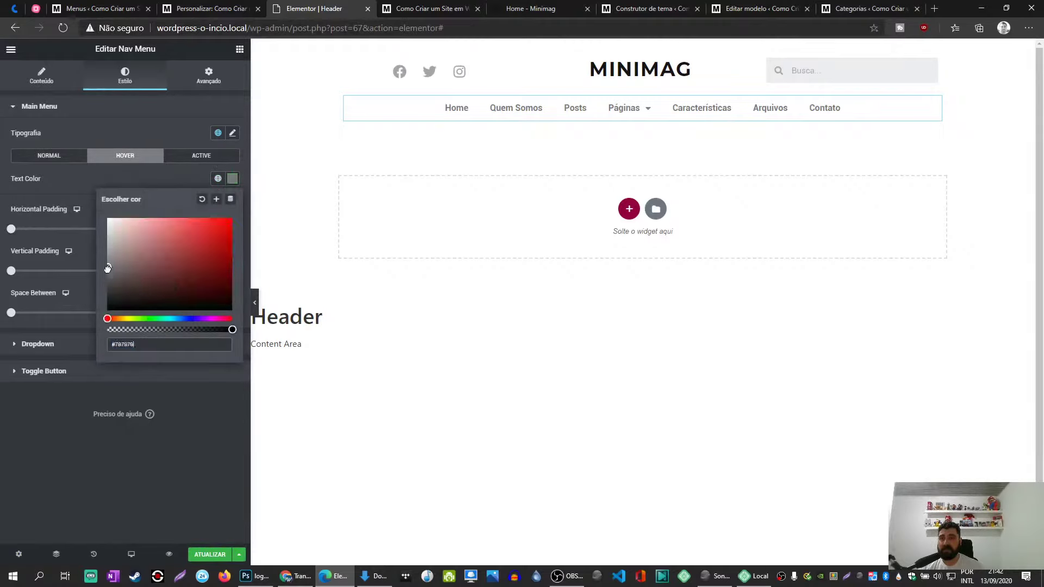
{"action": "left_click", "coordinate": [103, 179]}
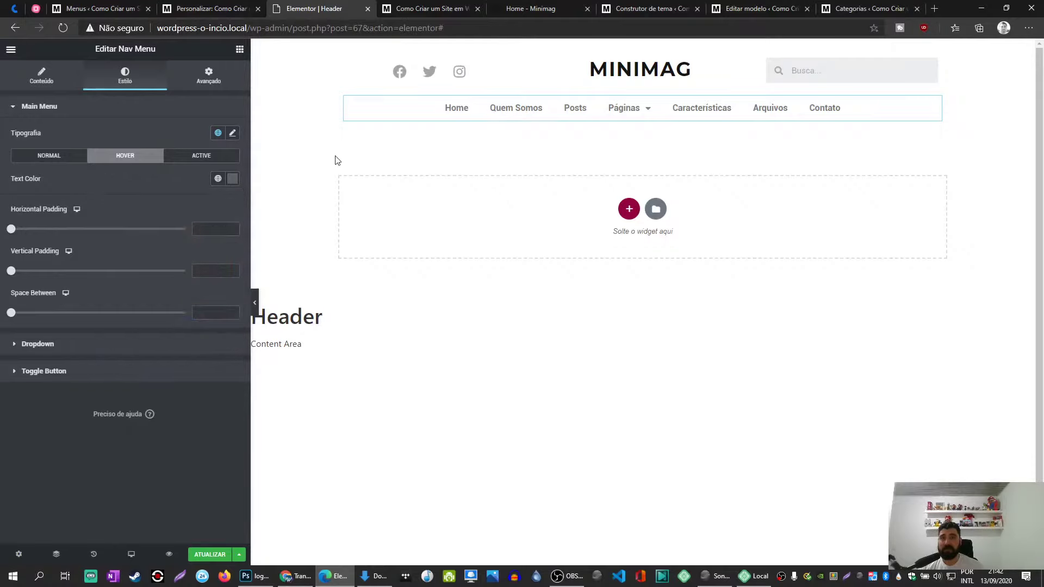
Darken the Nav Menu's hover text color to about #413F3F, update the header, and compare the site with the Minimag demo.
{"action": "left_click", "coordinate": [232, 179]}
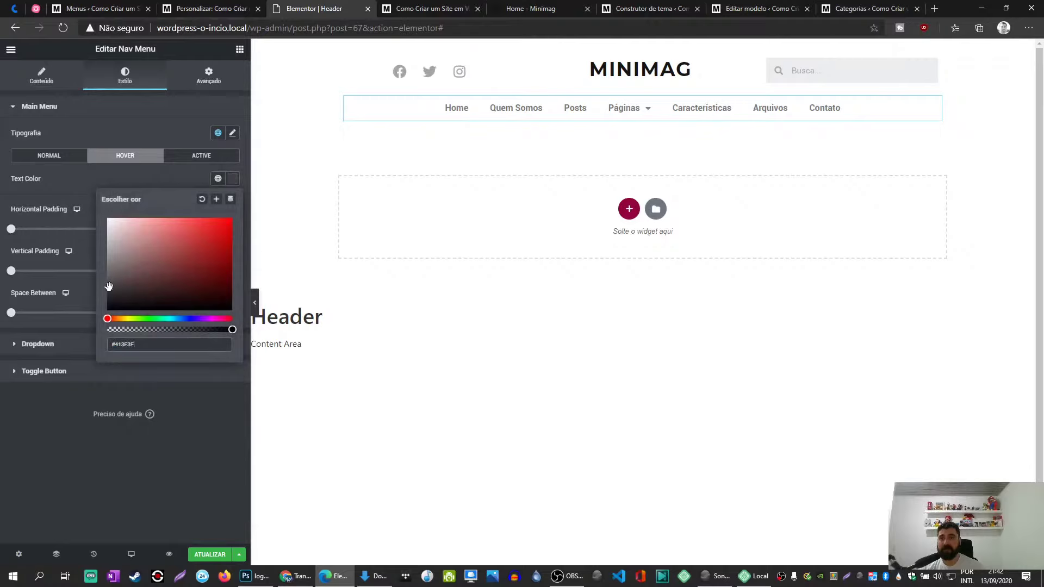
{"action": "left_click", "coordinate": [80, 185]}
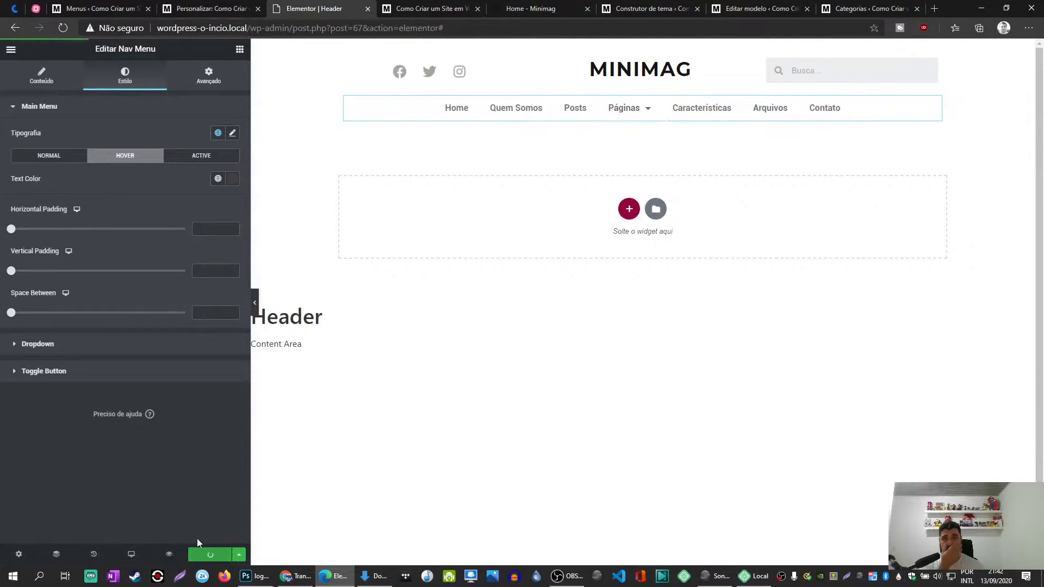
{"action": "left_click", "coordinate": [413, 7]}
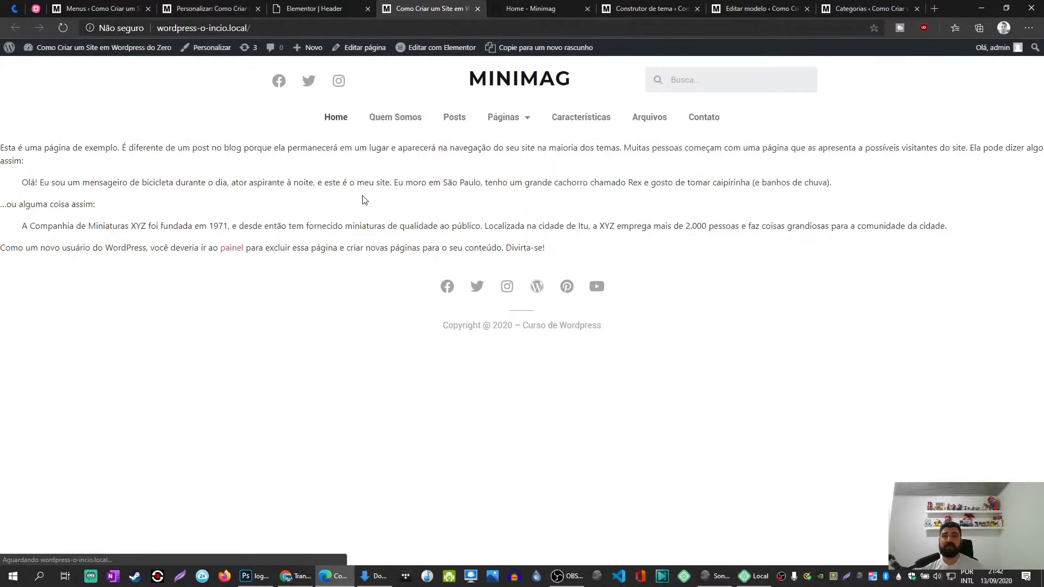
{"action": "left_click", "coordinate": [315, 8]}
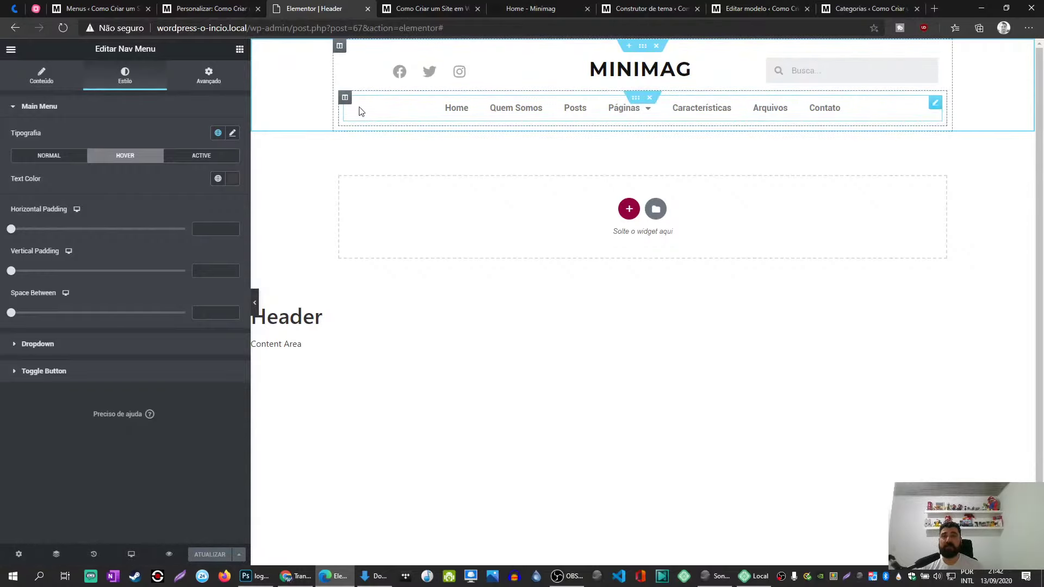
{"action": "left_click", "coordinate": [517, 8]}
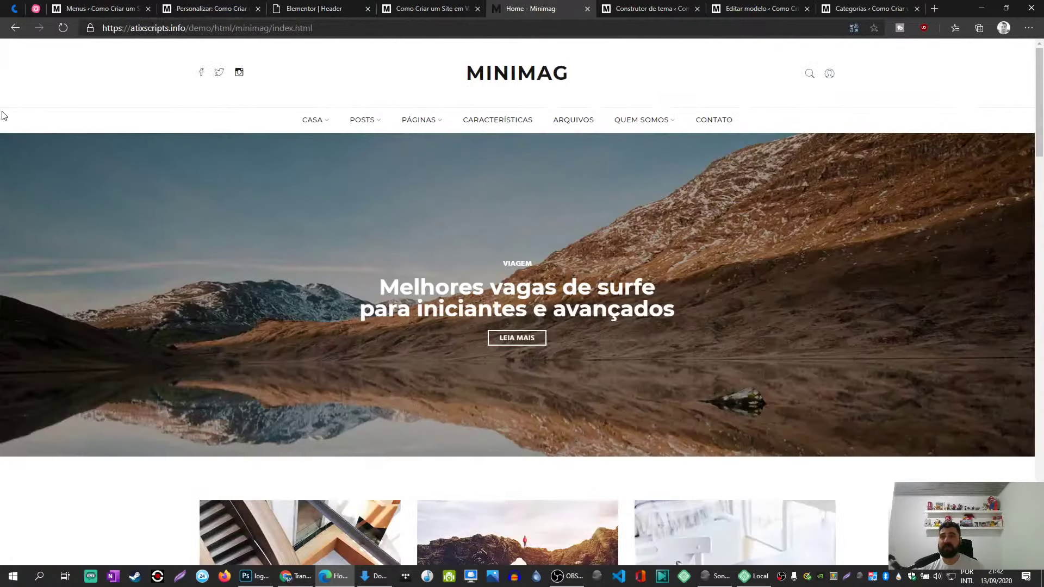
{"action": "left_click", "coordinate": [306, 8]}
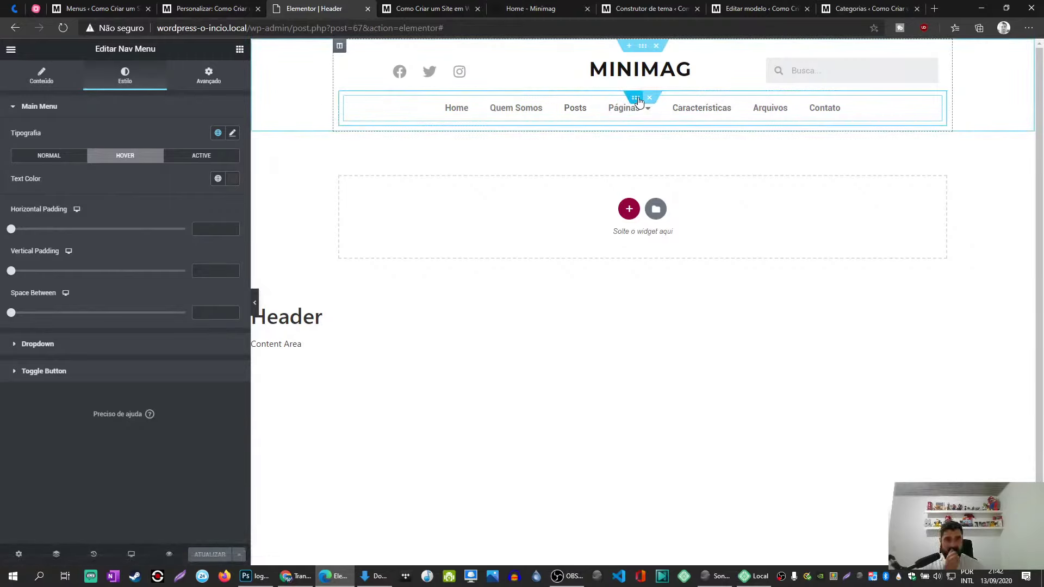
Add a one-column section below the logo row, move the Nav Menu into it, and delete the emptied inner section.
{"action": "left_click_drag", "start_coordinate": [636, 99], "coordinate": [615, 172]}
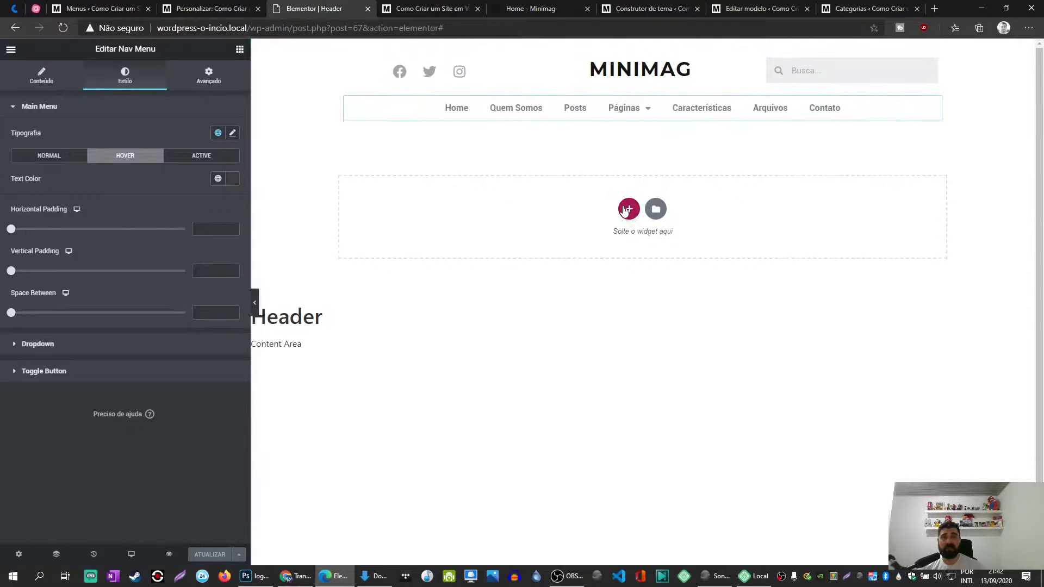
{"action": "left_click", "coordinate": [628, 209]}
{"action": "left_click", "coordinate": [490, 238]}
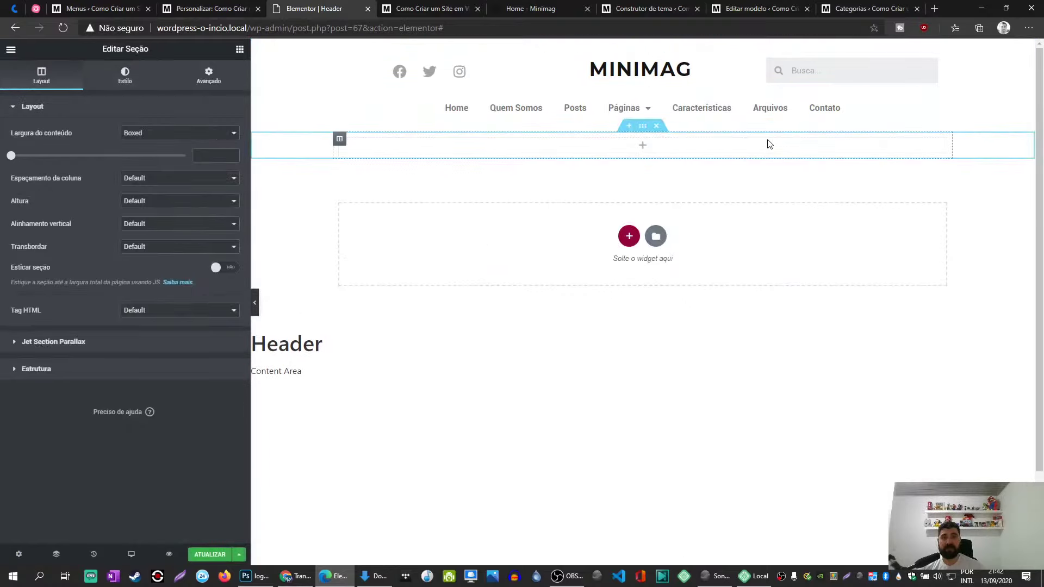
{"action": "left_click_drag", "start_coordinate": [932, 107], "coordinate": [655, 135]}
{"action": "left_click", "coordinate": [650, 99]}
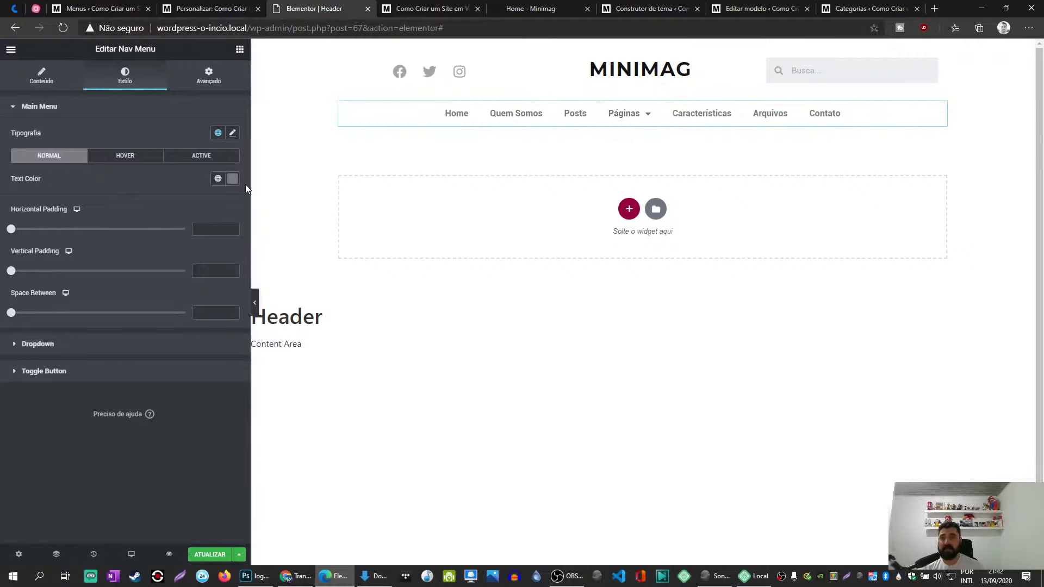
{"action": "left_click", "coordinate": [232, 179]}
{"action": "left_click", "coordinate": [145, 179]}
Give the Nav Menu's section a Sólido border with a width of 1 on all sides.
{"action": "left_click", "coordinate": [643, 89]}
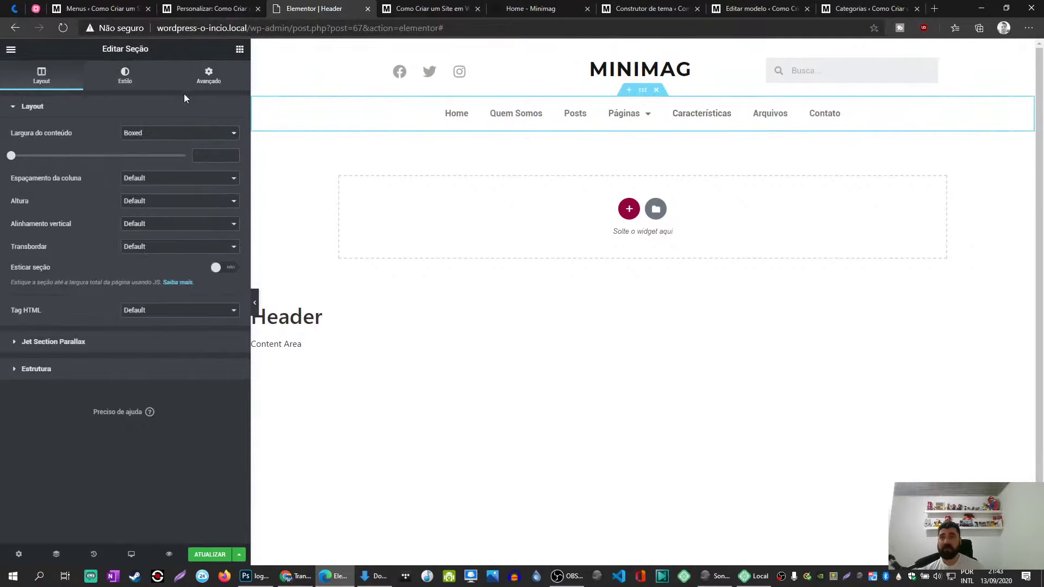
{"action": "left_click", "coordinate": [125, 79]}
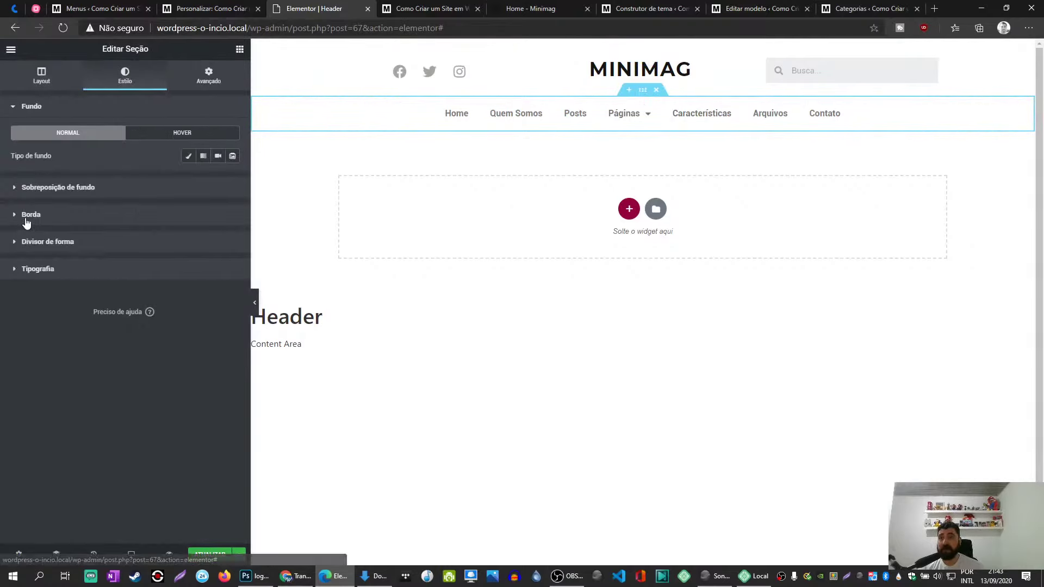
{"action": "left_click", "coordinate": [25, 216]}
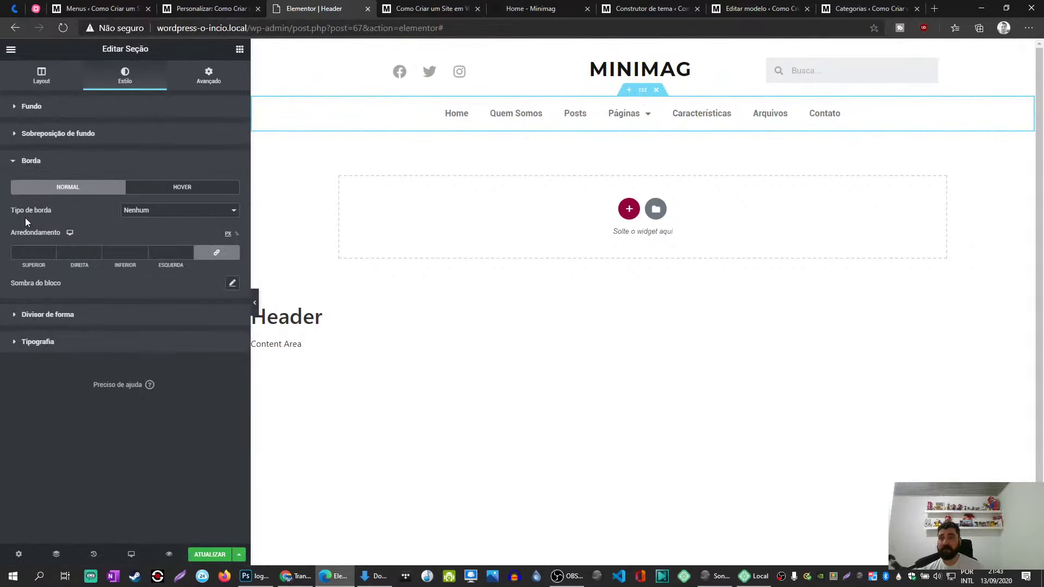
{"action": "left_click", "coordinate": [139, 211]}
{"action": "left_click", "coordinate": [137, 228]}
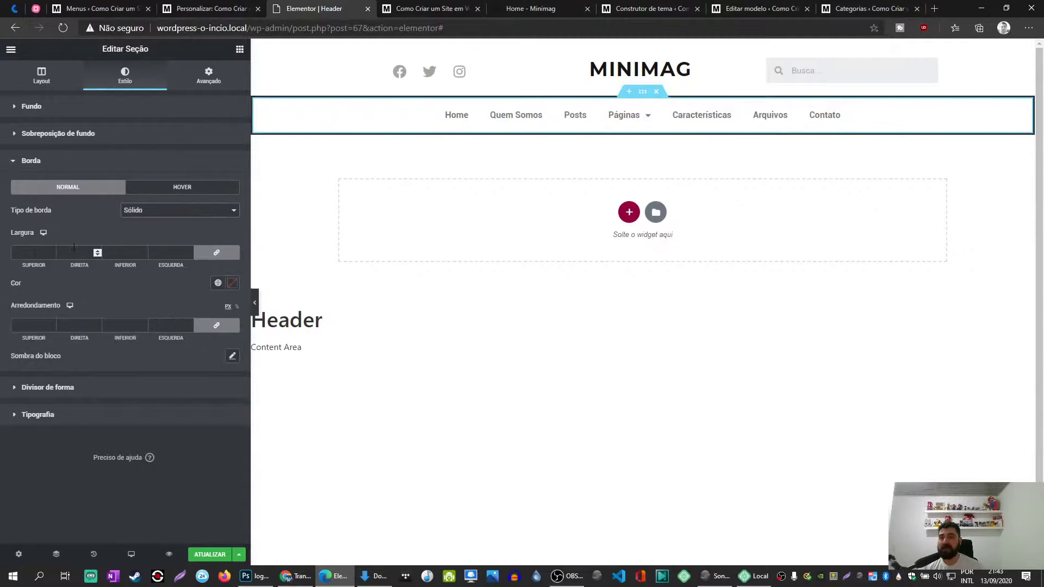
{"action": "left_click", "coordinate": [34, 251]}
{"action": "type", "text": "1"}
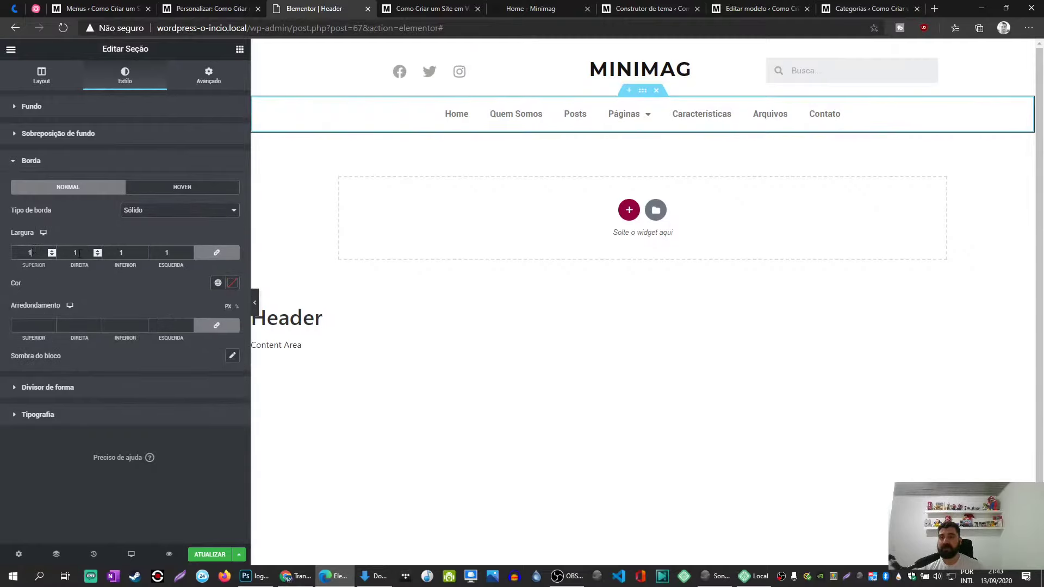
Try the section's border with unlinked widths and 0 on the right and left, and relink the four sides.
{"action": "left_click", "coordinate": [217, 254]}
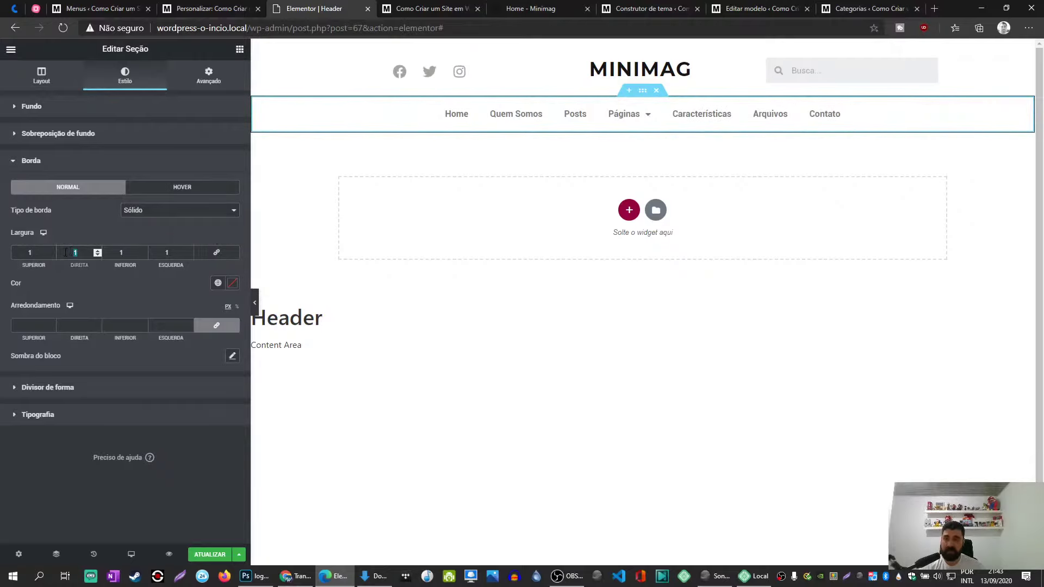
{"action": "type", "text": "0"}
{"action": "key", "text": "Tab"}
{"action": "key", "text": "Tab"}
{"action": "type", "text": "0"}
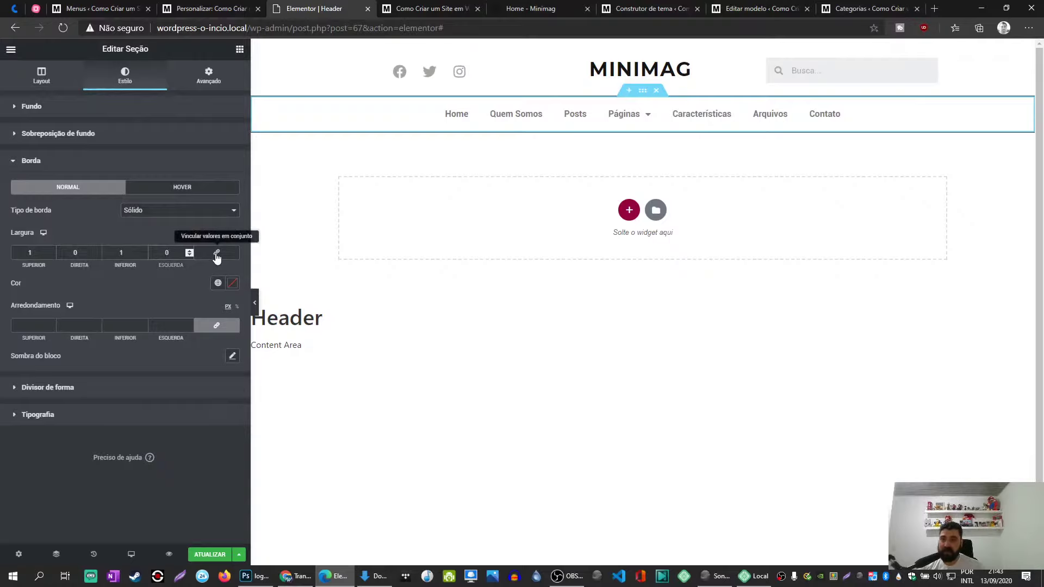
{"action": "left_click", "coordinate": [216, 253]}
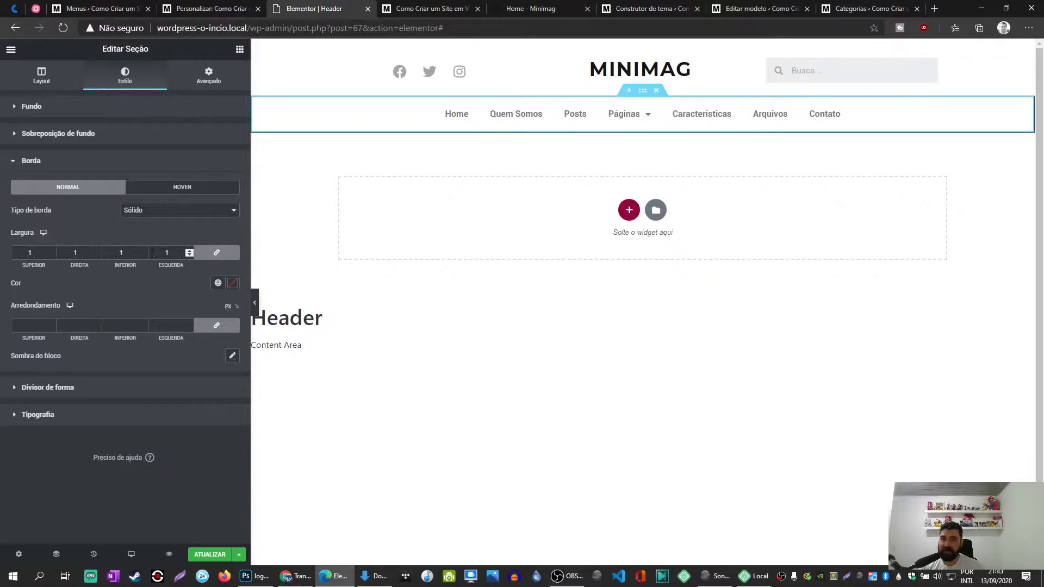
Unlink the section's border widths and set the right and left sides to 0.
{"action": "left_click", "coordinate": [217, 253]}
{"action": "double_click", "coordinate": [82, 252]}
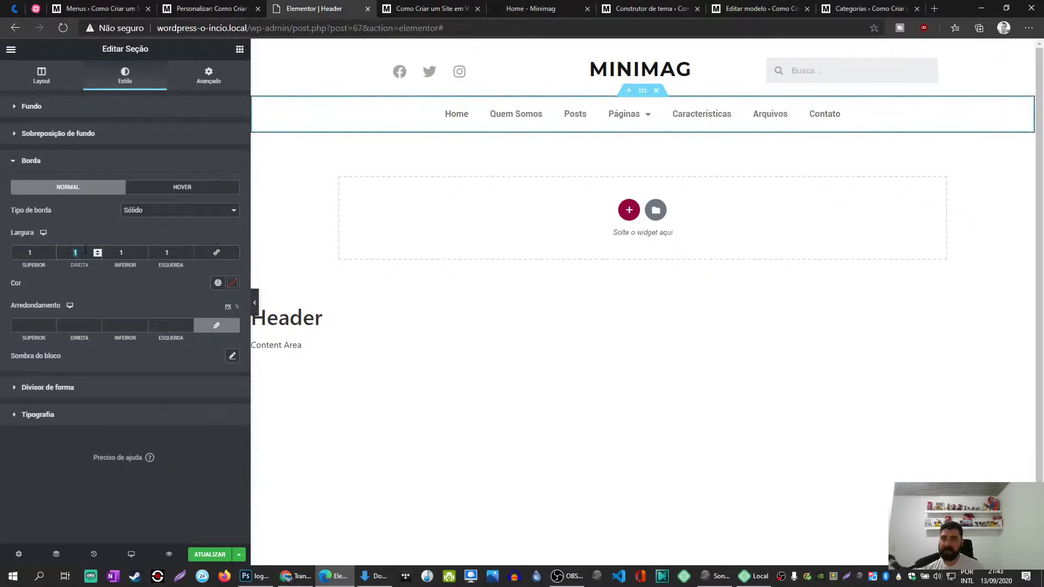
{"action": "type", "text": "0"}
{"action": "double_click", "coordinate": [167, 252]}
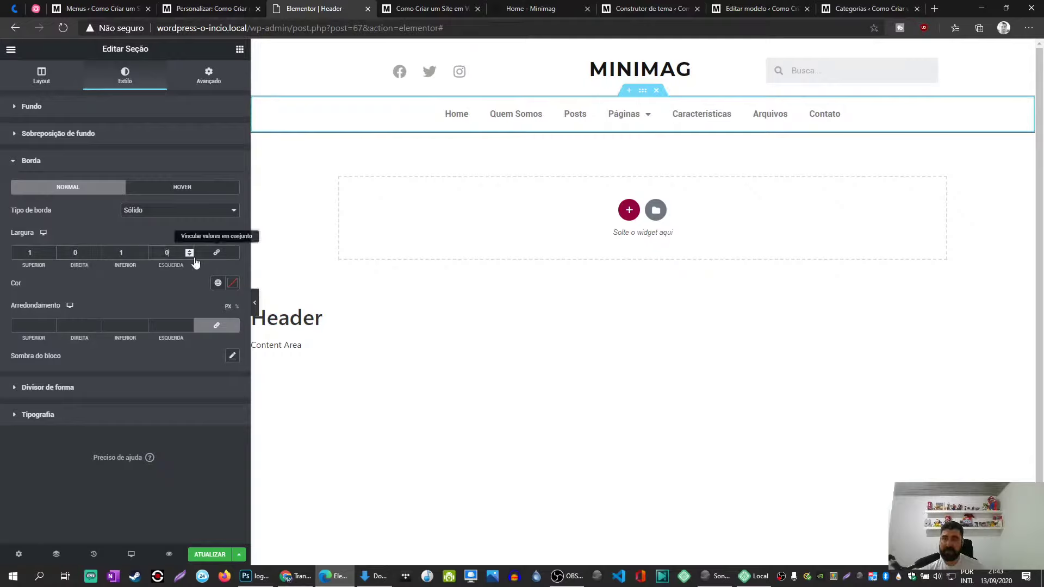
{"action": "type", "text": "0"}
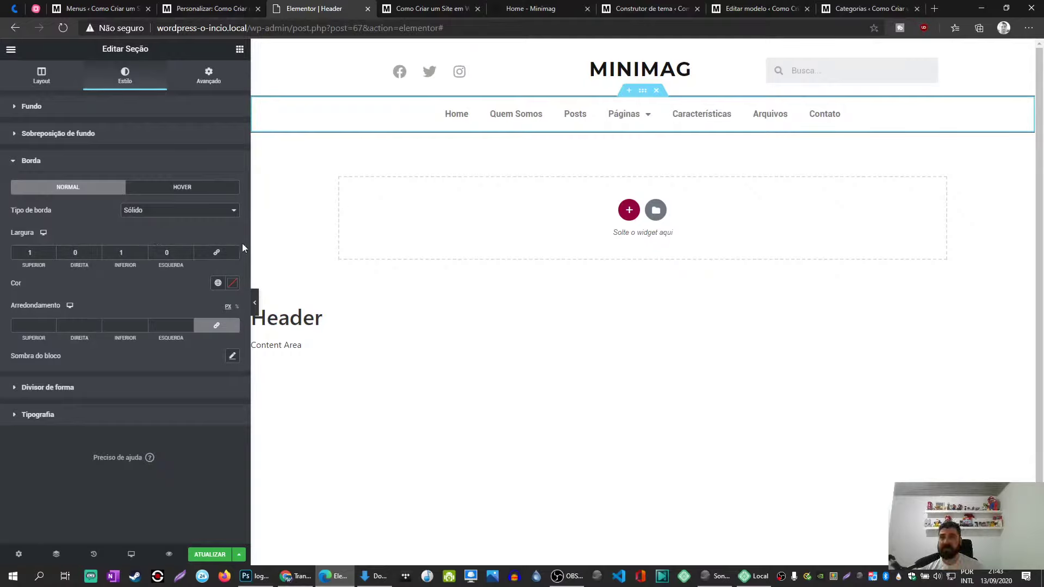
Set the Nav Menu section's column spacing to Sem espaçamento and update the header.
{"action": "left_click", "coordinate": [43, 73]}
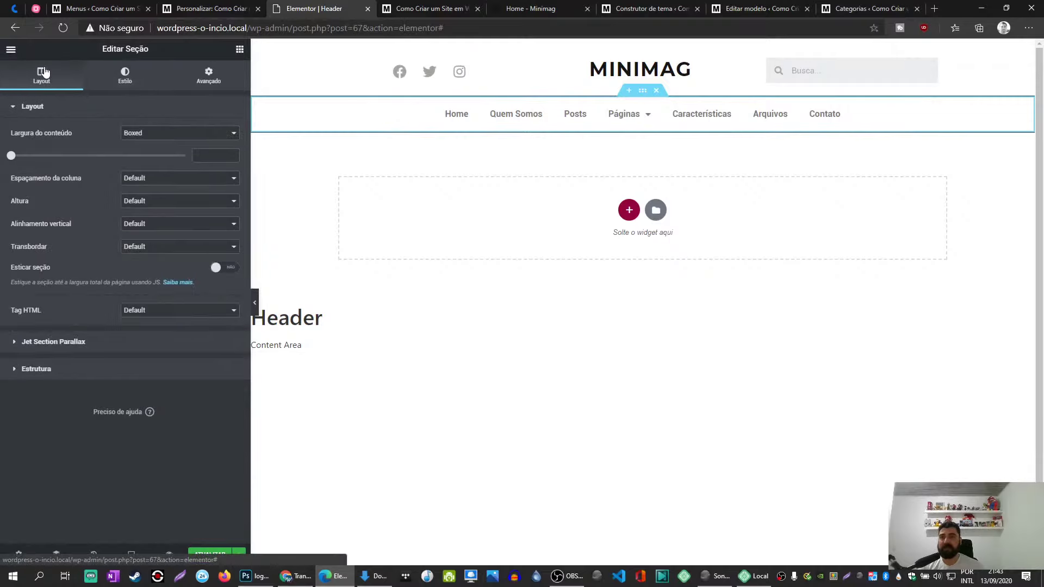
{"action": "left_click", "coordinate": [142, 179]}
{"action": "left_click", "coordinate": [148, 199]}
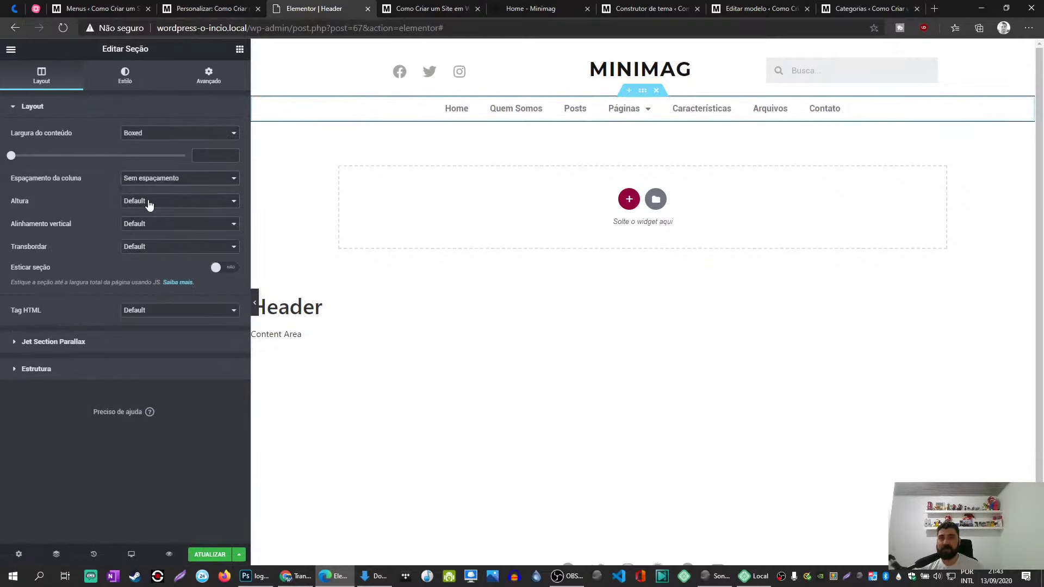
{"action": "left_click", "coordinate": [206, 554]}
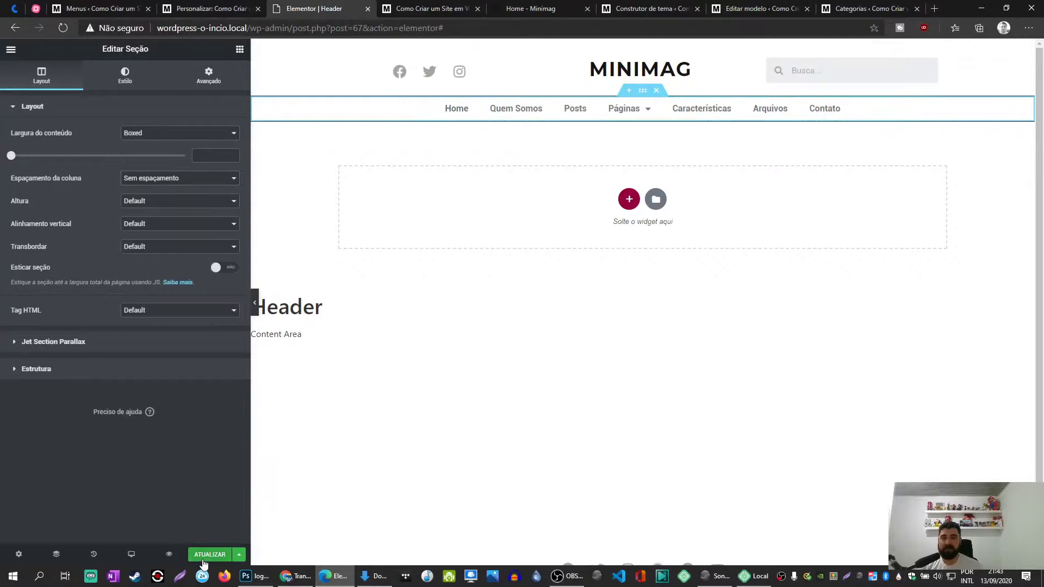
Compare the header with the Minimag demo, set the menu section's border color to #7A7A7A, update the header and check the site.
{"action": "left_click", "coordinate": [530, 8]}
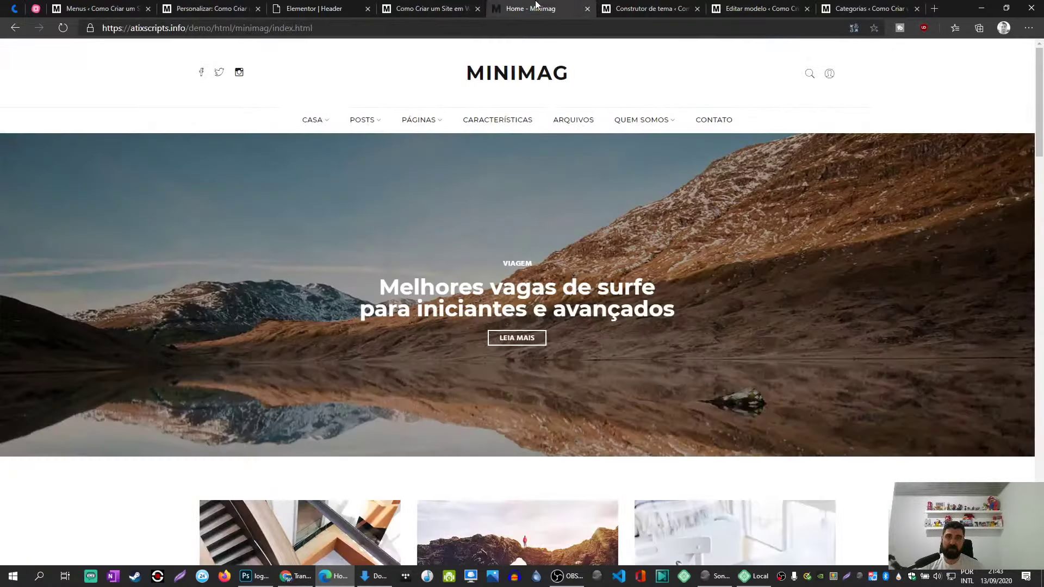
{"action": "left_click", "coordinate": [405, 6]}
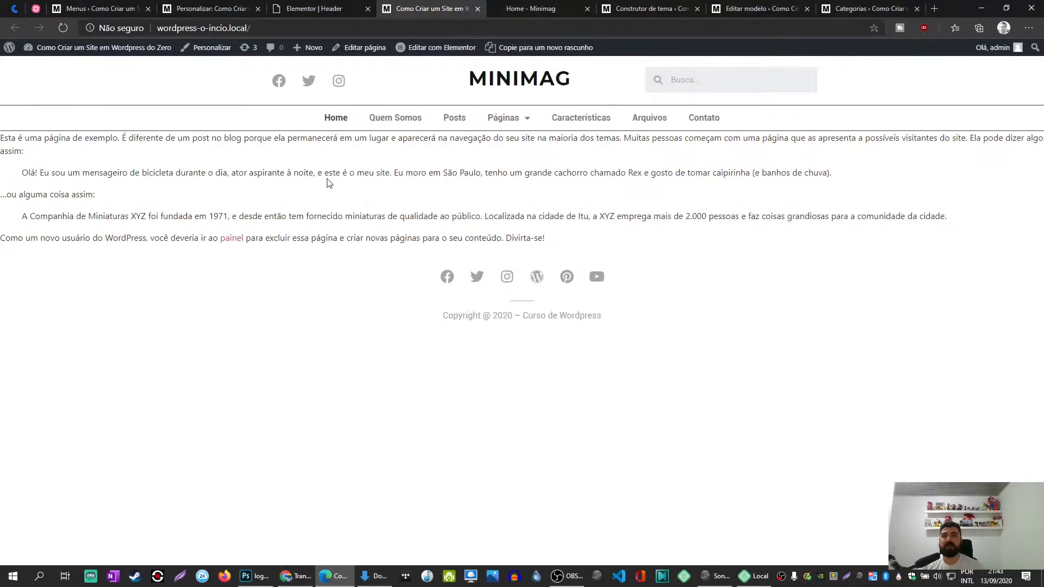
{"action": "left_click", "coordinate": [307, 5]}
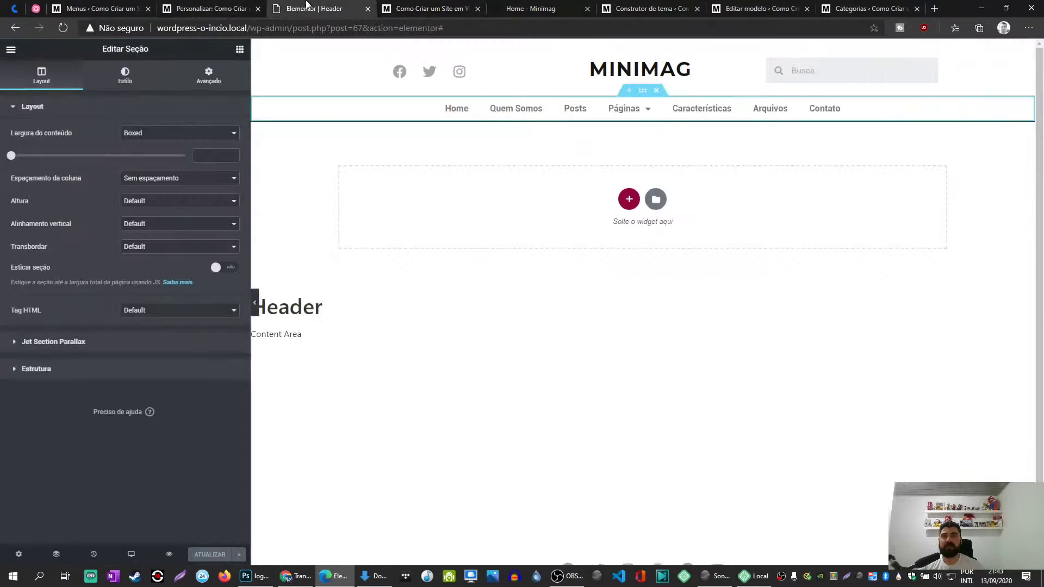
{"action": "left_click", "coordinate": [138, 81]}
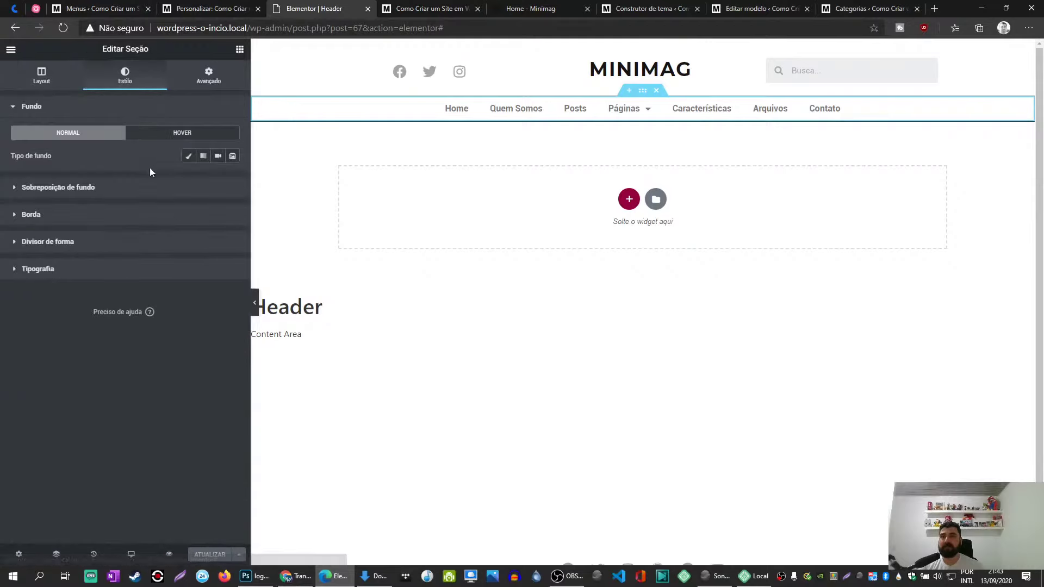
{"action": "left_click", "coordinate": [79, 216]}
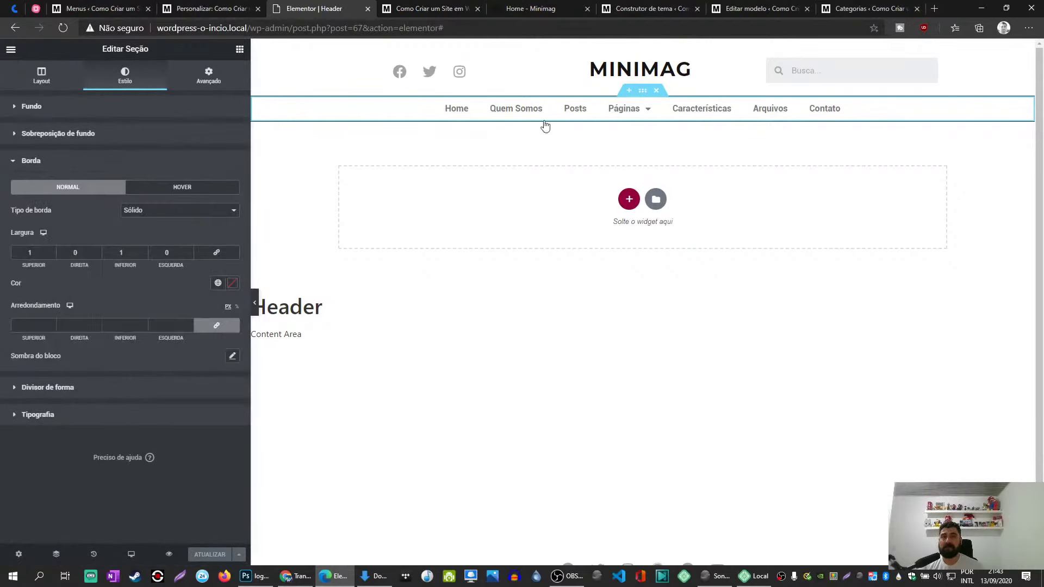
{"action": "left_click", "coordinate": [234, 284]}
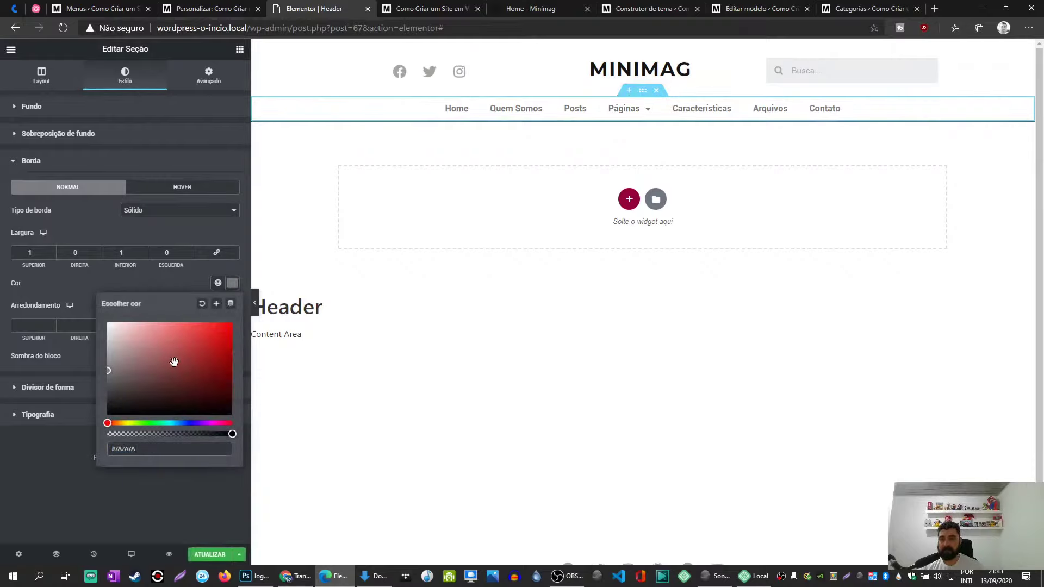
{"action": "left_click", "coordinate": [155, 282]}
{"action": "key", "text": "ctrl+s"}
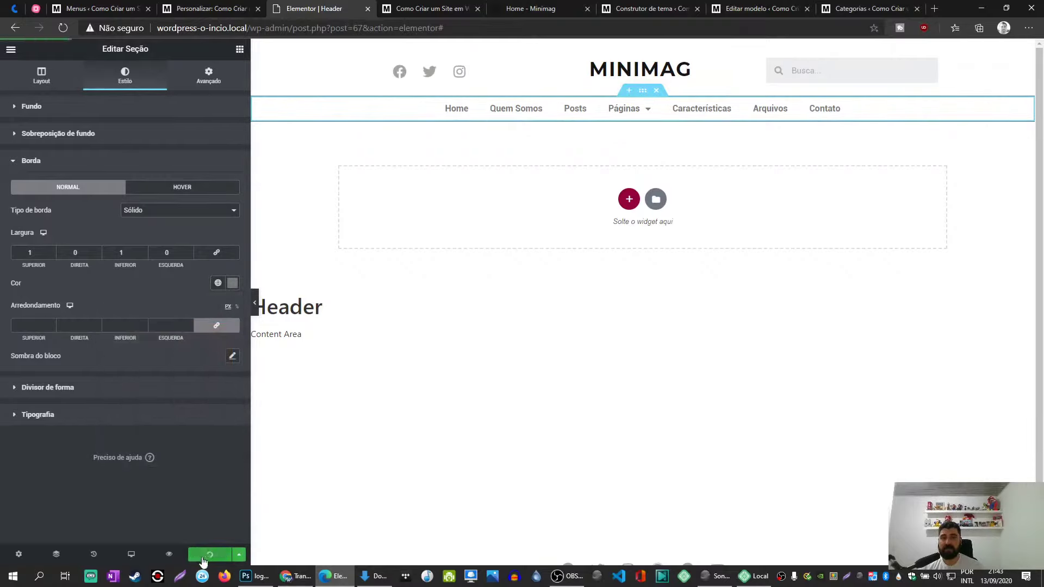
{"action": "left_click", "coordinate": [425, 7]}
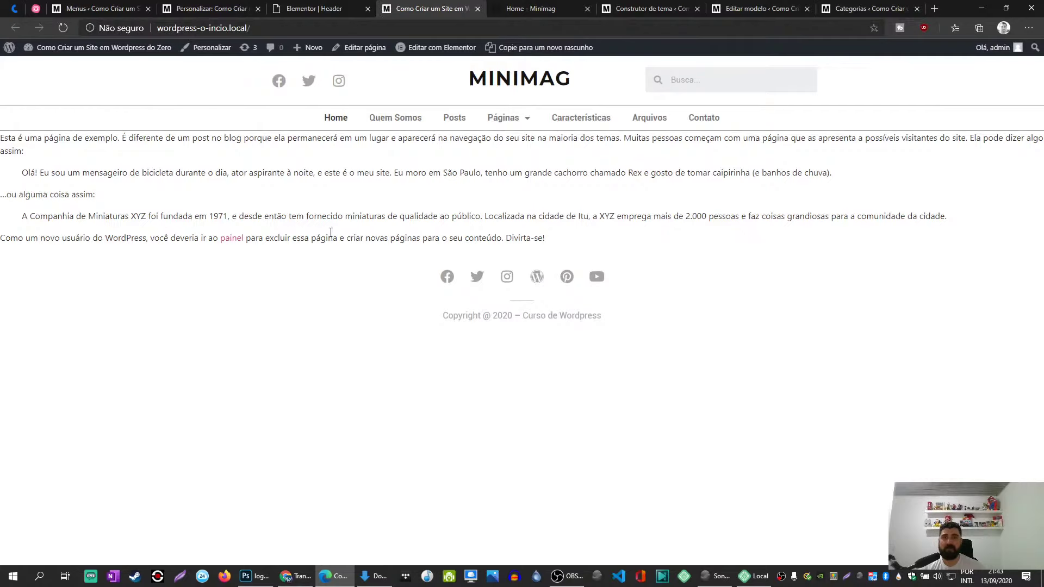
Lighten the menu section's border color to a light gray and update the header.
{"action": "left_click", "coordinate": [316, 8]}
{"action": "left_click", "coordinate": [233, 283]}
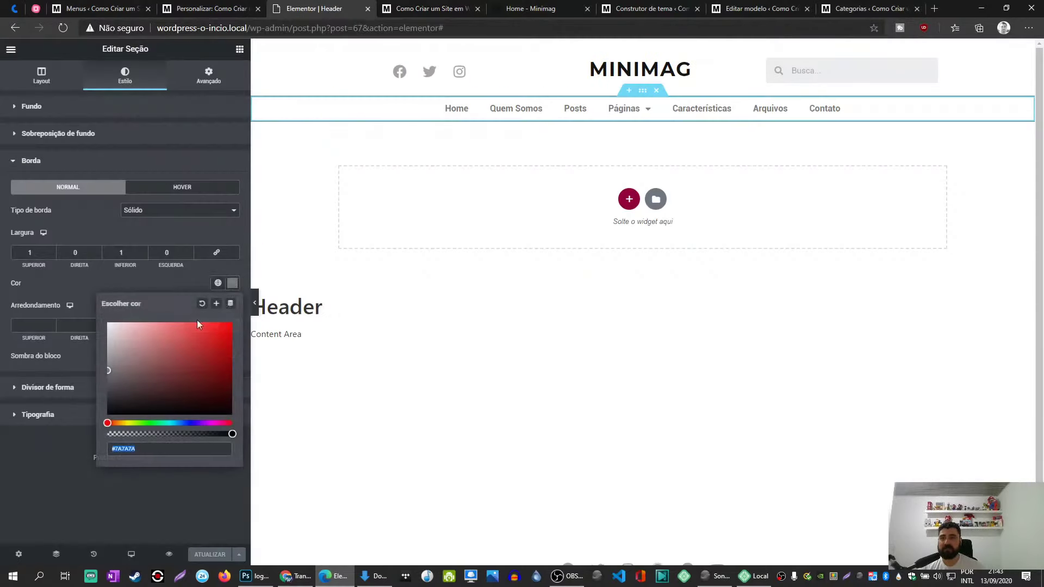
{"action": "left_click", "coordinate": [111, 350]}
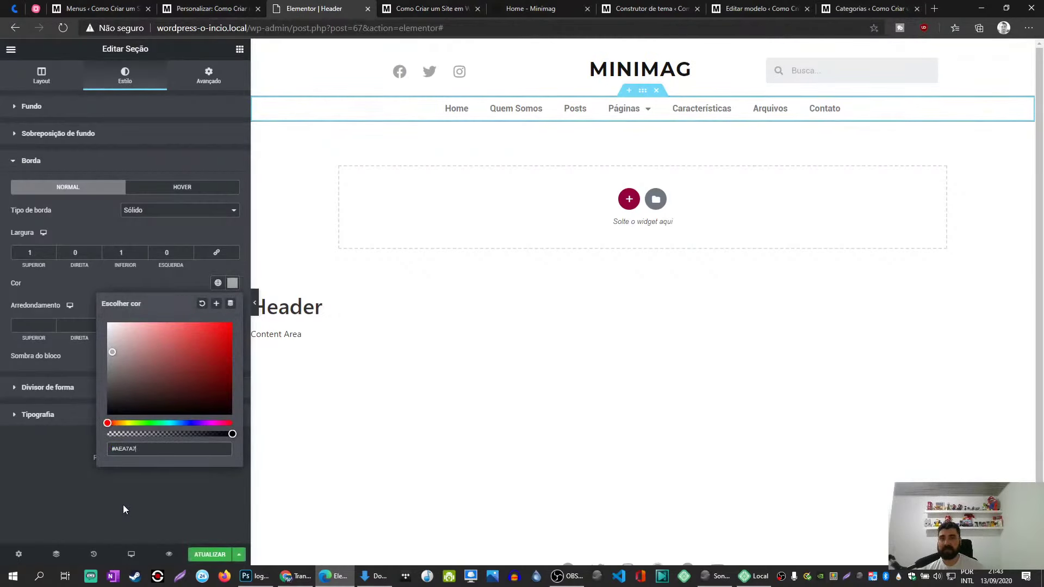
{"action": "left_click", "coordinate": [107, 347]}
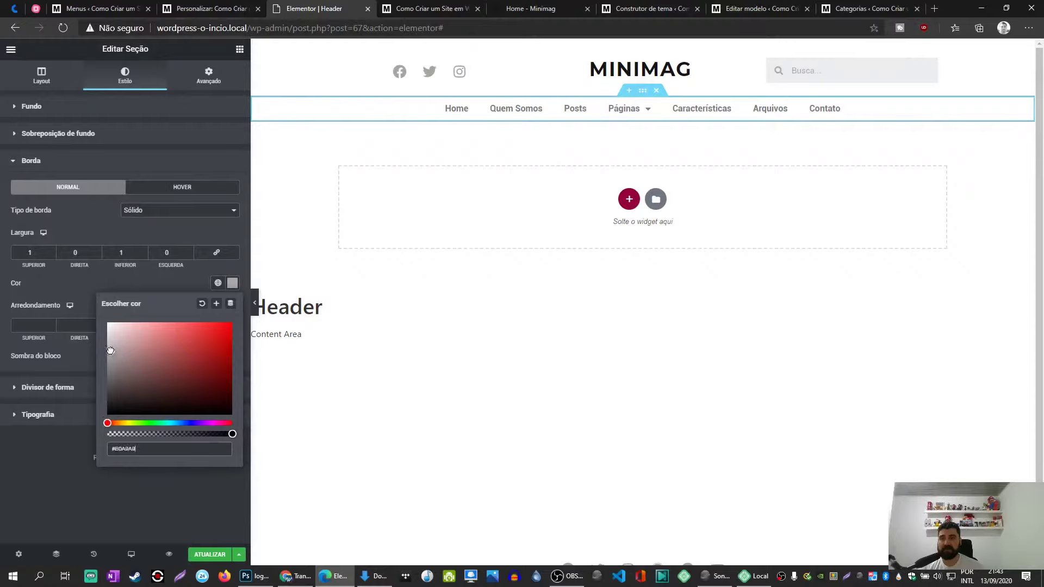
{"action": "left_click", "coordinate": [209, 554]}
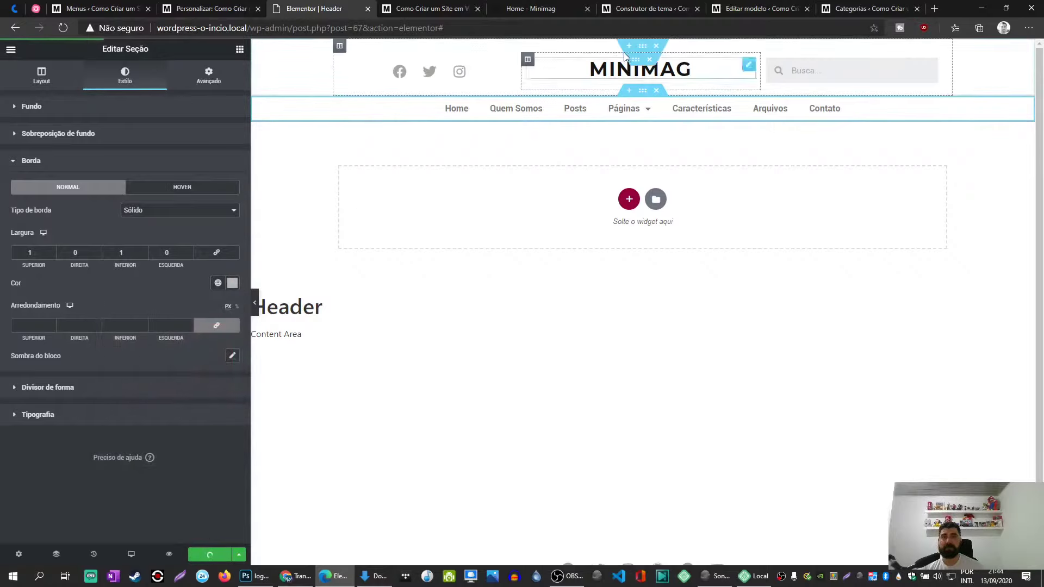
Compare the updated site's header borders and spacing with the Minimag demo before editing the logo section.
{"action": "left_click", "coordinate": [643, 46]}
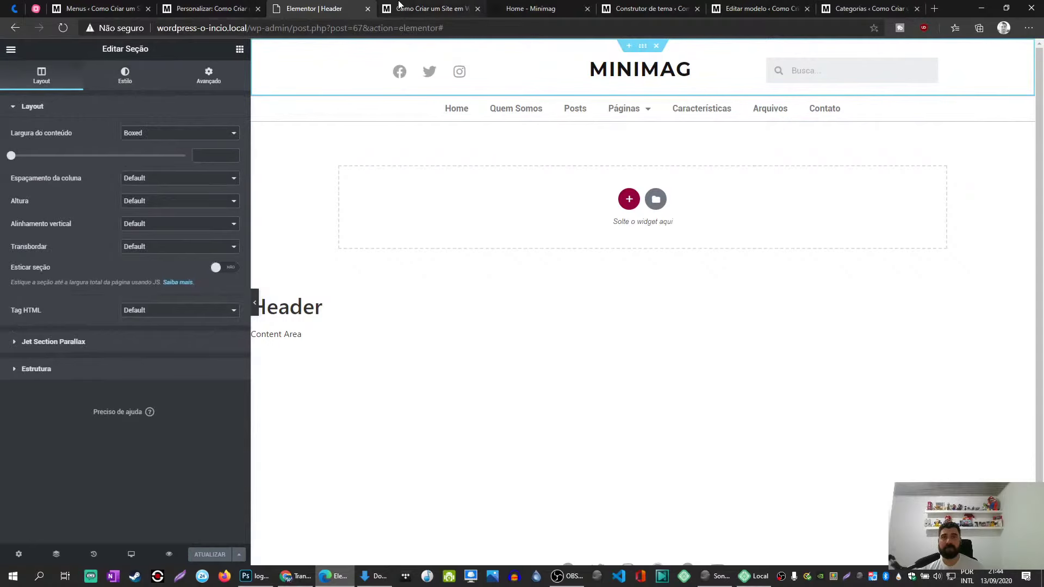
{"action": "left_click", "coordinate": [399, 6]}
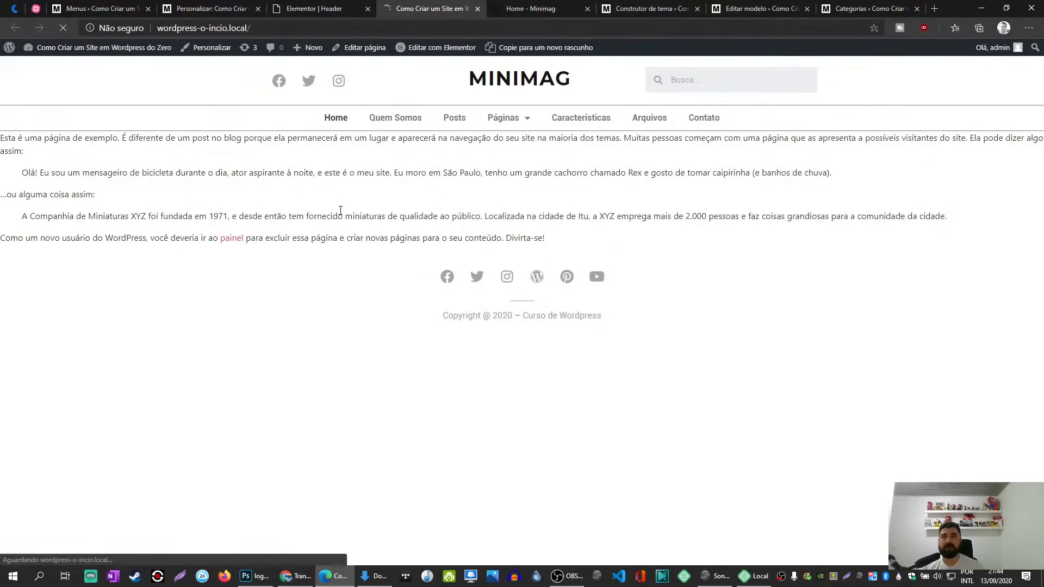
{"action": "left_click", "coordinate": [525, 5]}
{"action": "left_click", "coordinate": [428, 5]}
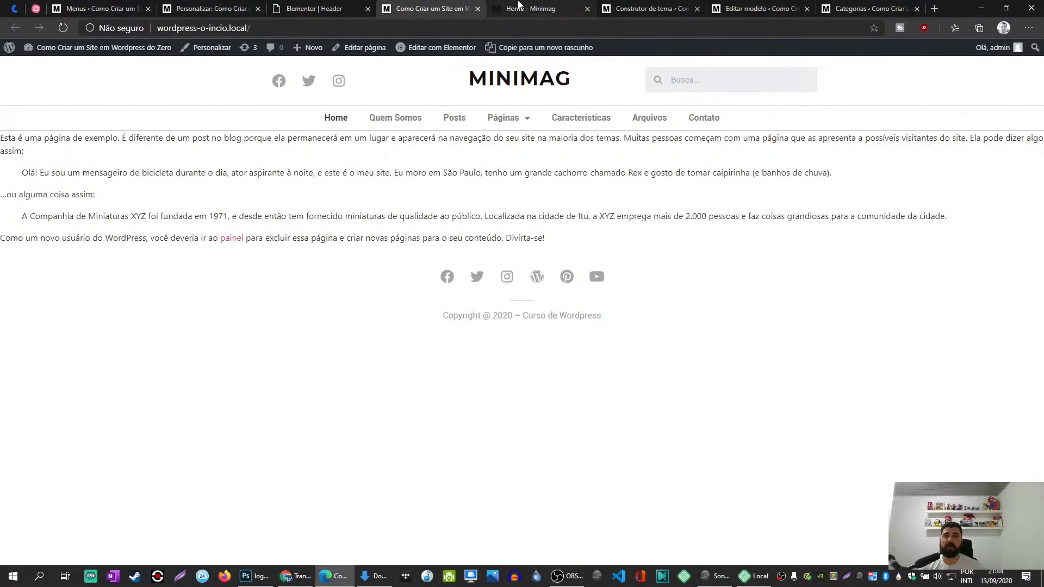
{"action": "left_click", "coordinate": [530, 9]}
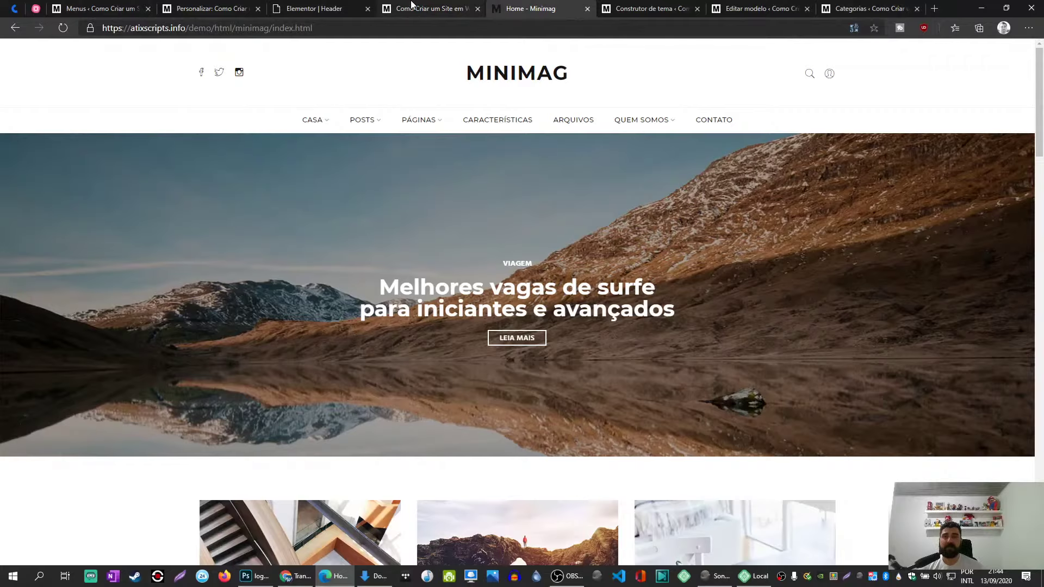
{"action": "left_click", "coordinate": [428, 8]}
{"action": "left_click", "coordinate": [314, 8]}
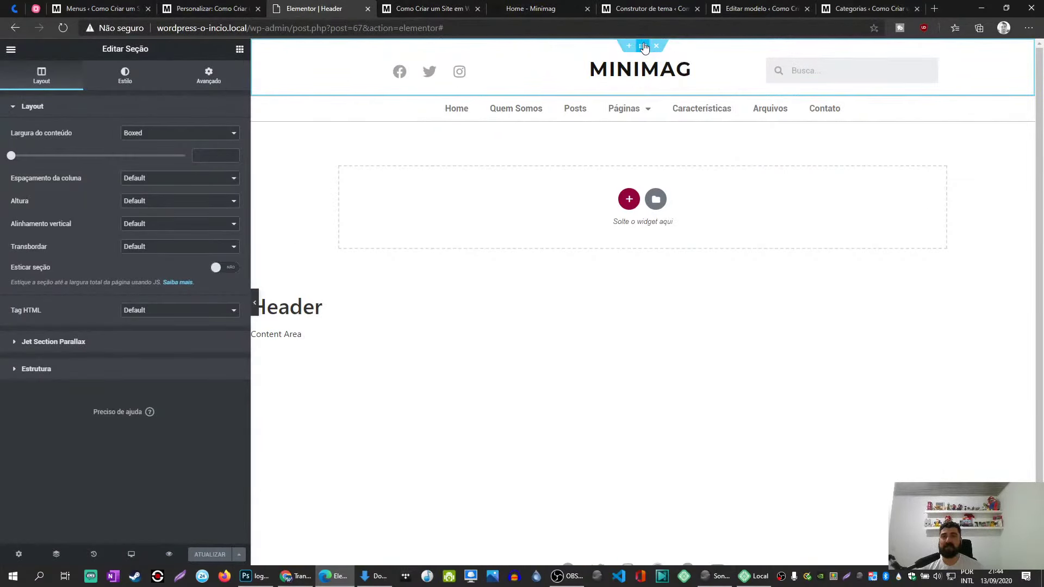
Unlink the logo section's padding values and set its top and bottom padding to 30 px.
{"action": "left_click", "coordinate": [205, 85]}
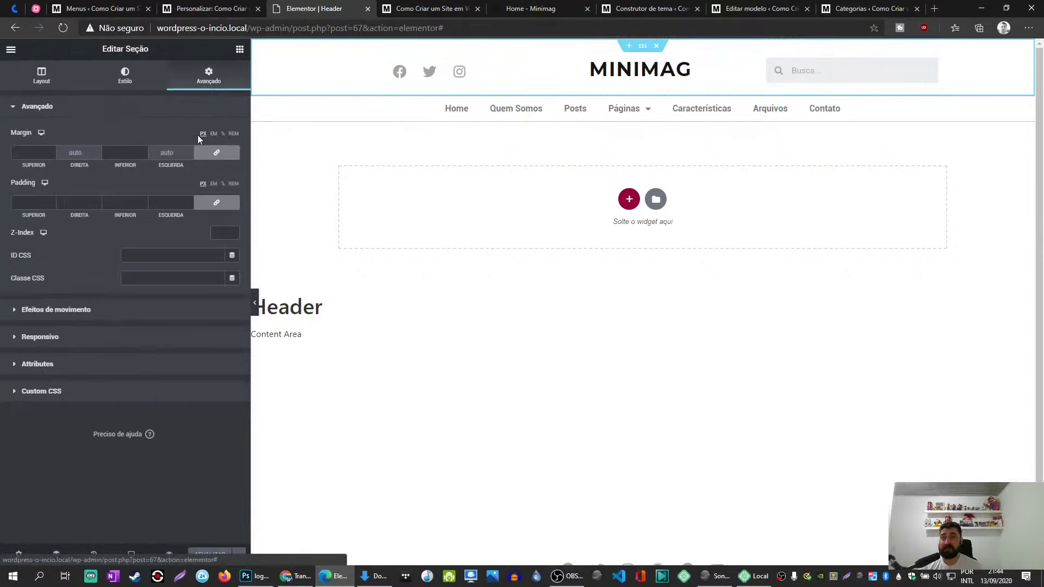
{"action": "left_click", "coordinate": [218, 206]}
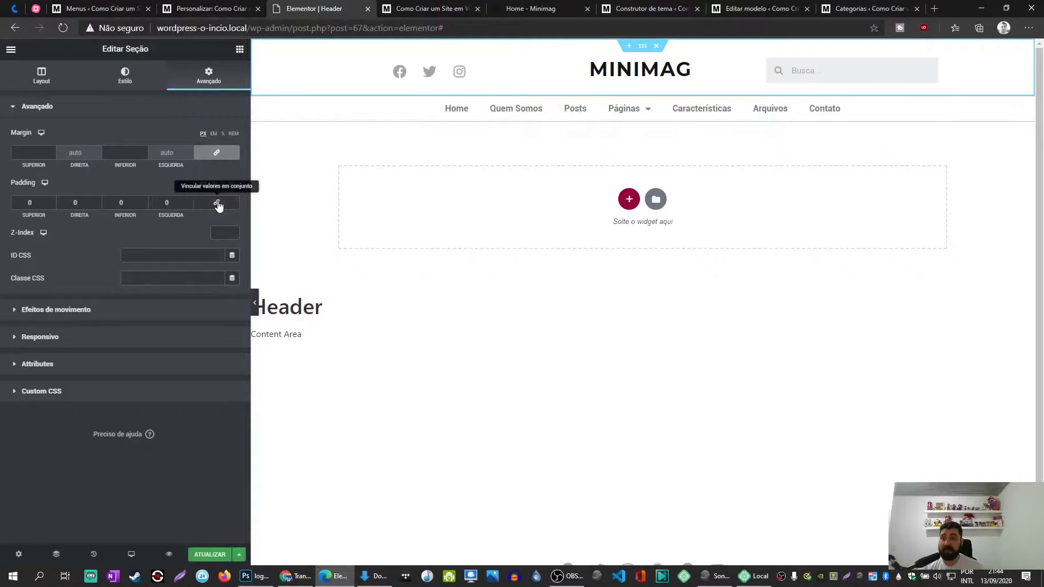
{"action": "type", "text": "30"}
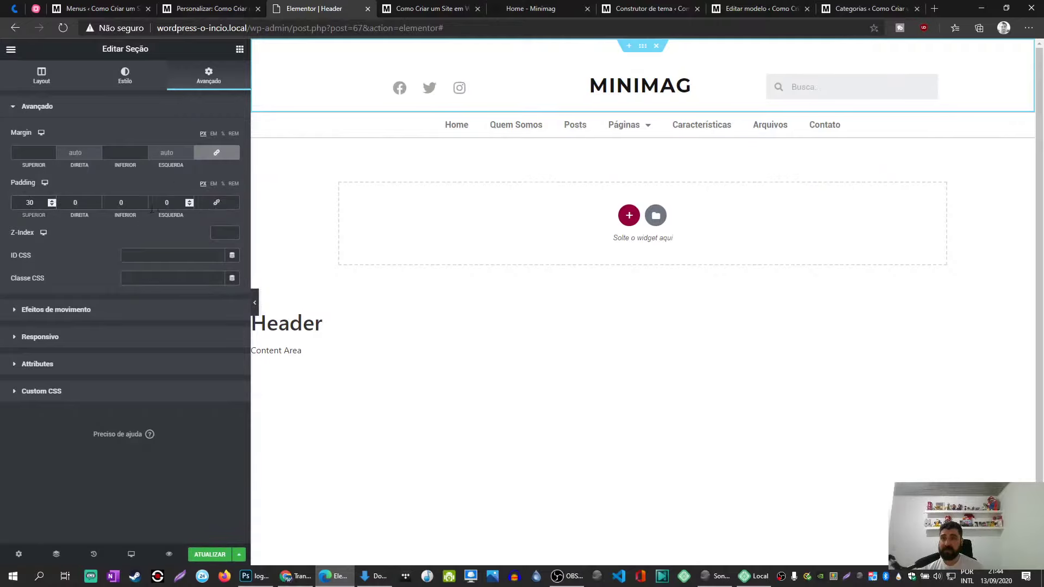
{"action": "left_click", "coordinate": [114, 203]}
{"action": "type", "text": "30"}
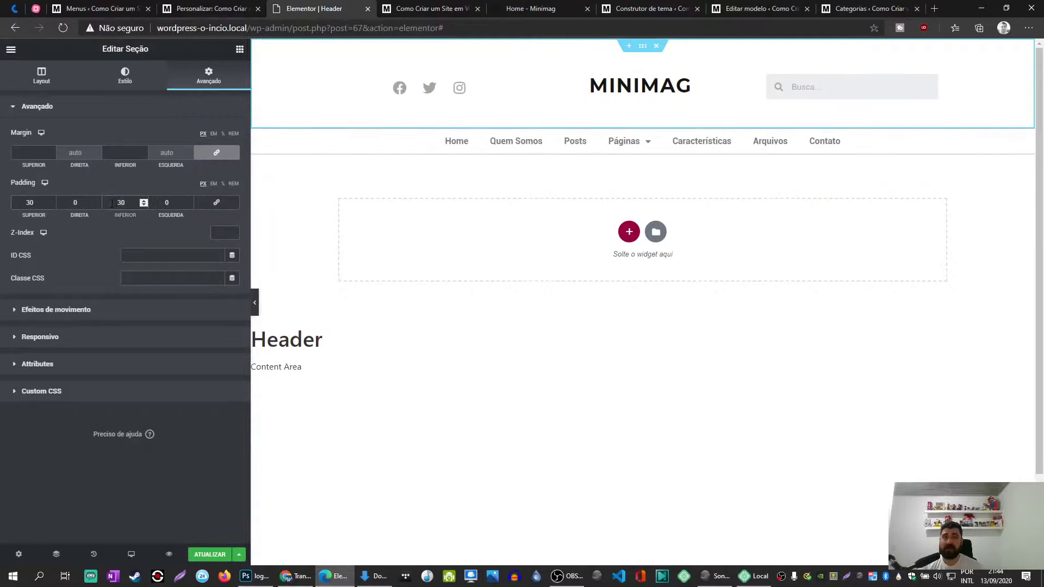
Try a top and bottom padding of 50 px on the logo section.
{"action": "double_click", "coordinate": [30, 202]}
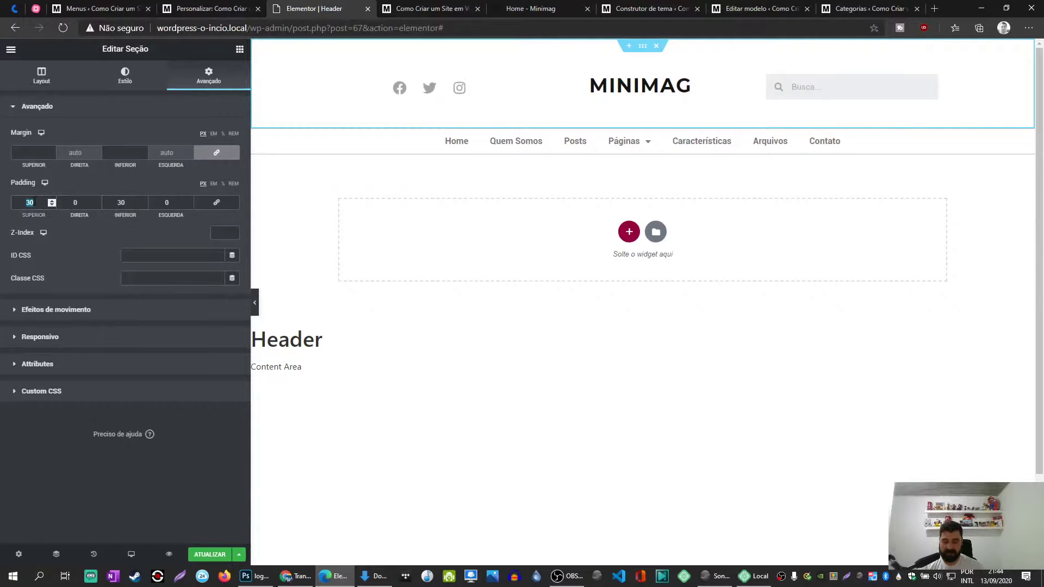
{"action": "type", "text": "50"}
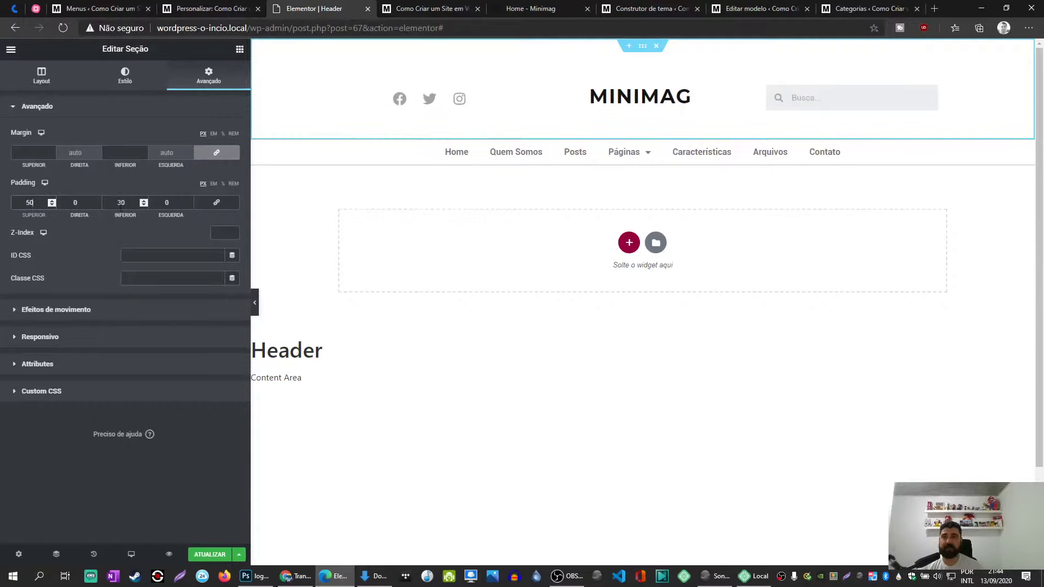
{"action": "double_click", "coordinate": [124, 202]}
{"action": "type", "text": "50"}
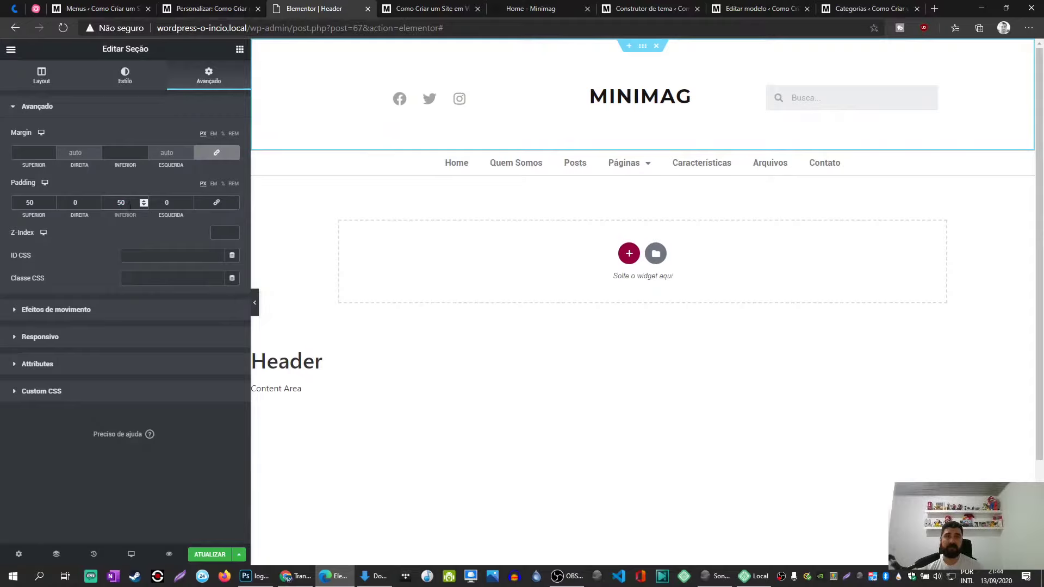
Return the logo section's top and bottom padding to 30 px, update the header and check the site.
{"action": "double_click", "coordinate": [29, 202]}
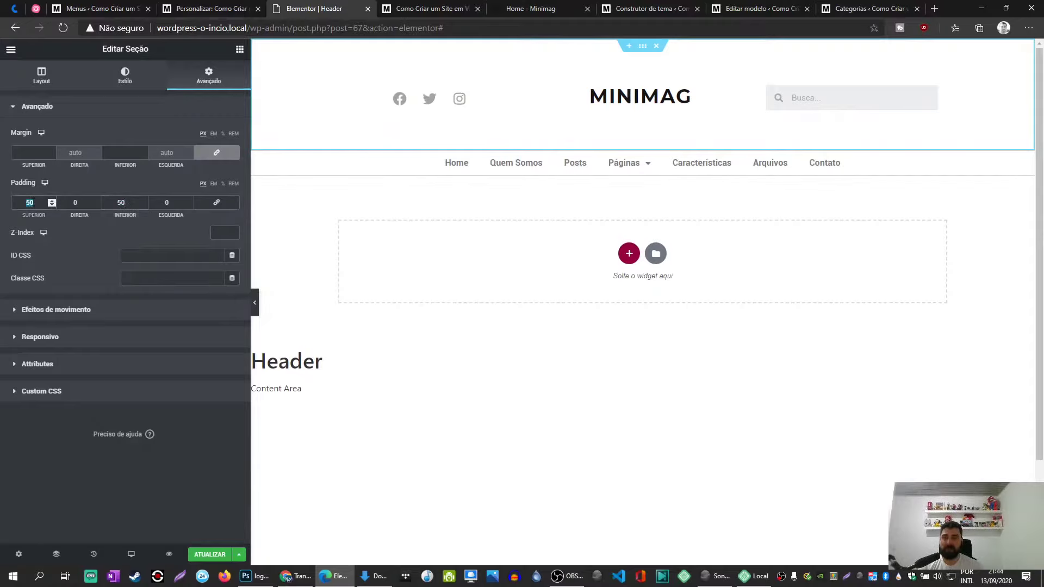
{"action": "type", "text": "30"}
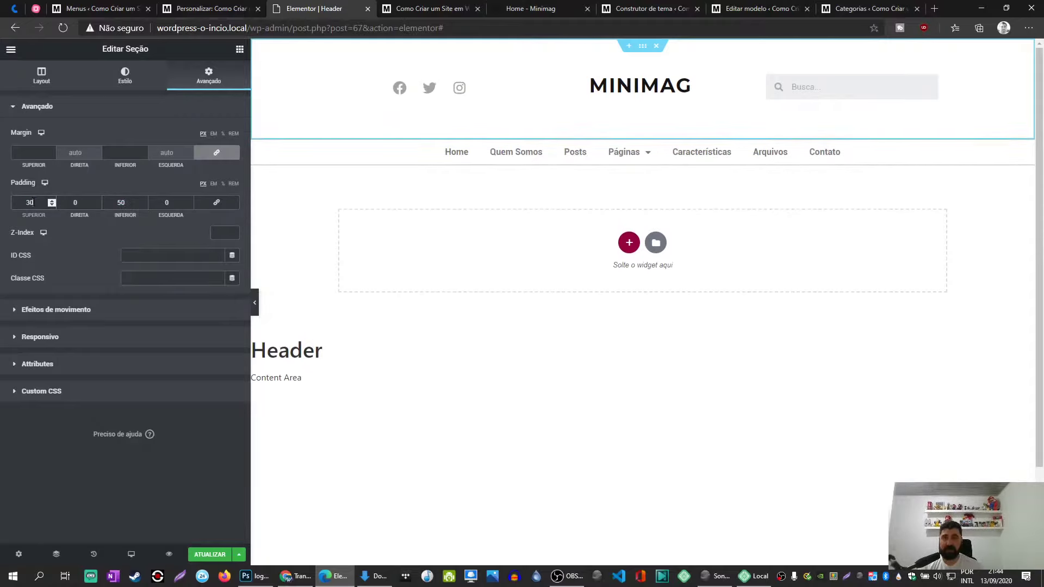
{"action": "double_click", "coordinate": [124, 202]}
{"action": "type", "text": "30"}
{"action": "left_click", "coordinate": [210, 555]}
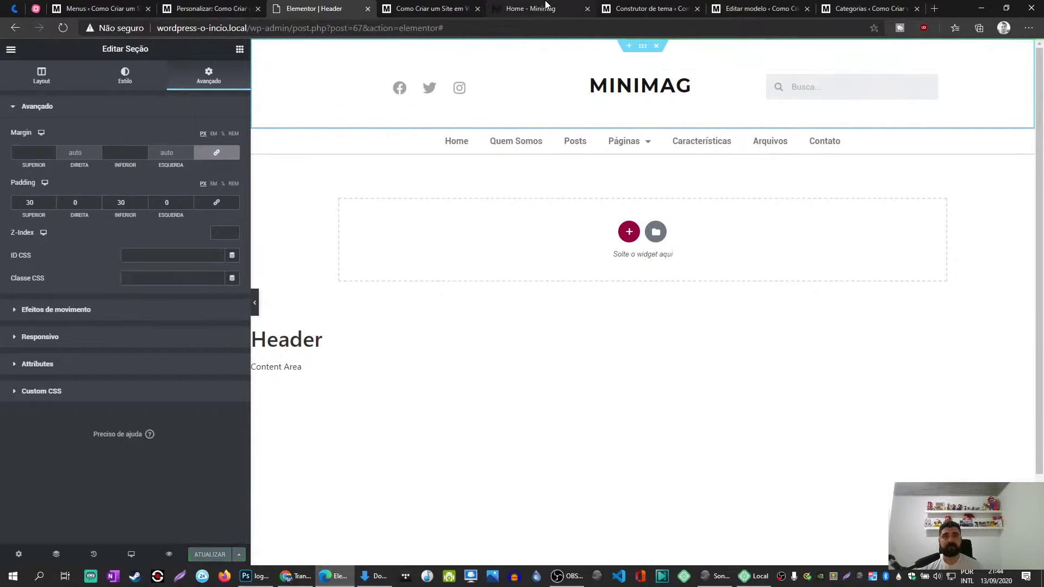
{"action": "left_click", "coordinate": [430, 9]}
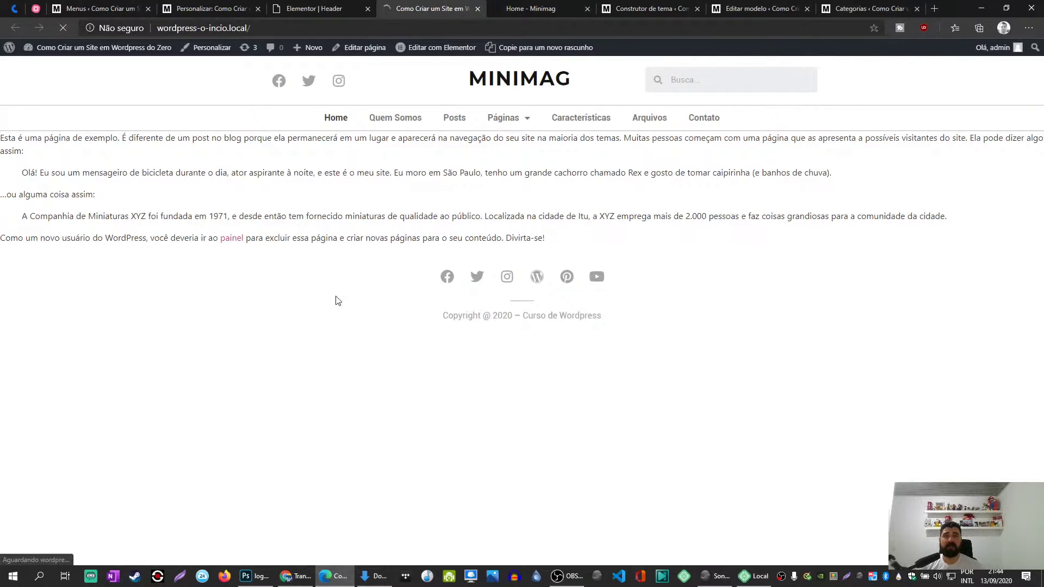
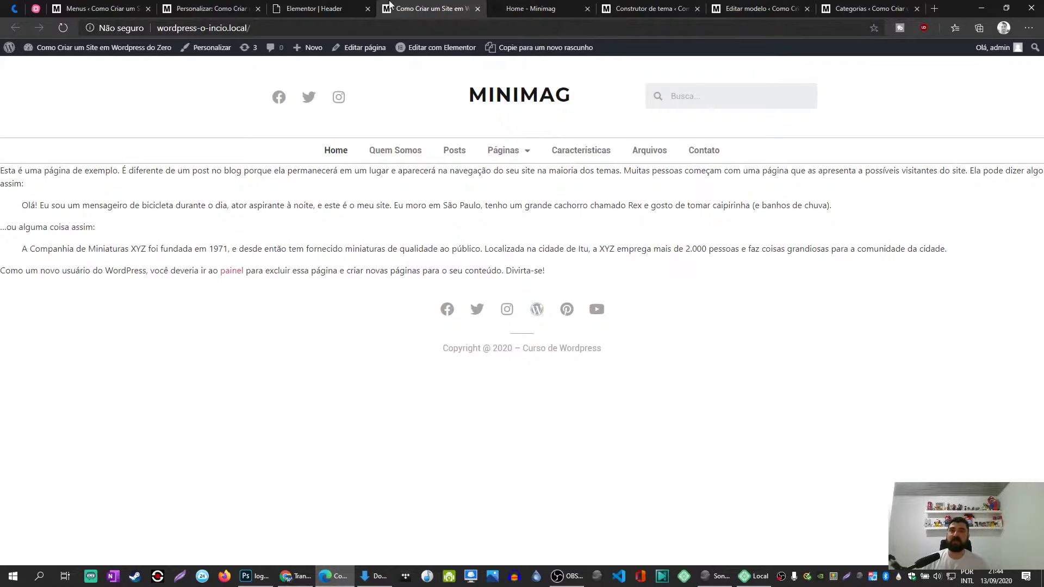
Align the header's social icons widget to the left.
{"action": "left_click", "coordinate": [338, 5]}
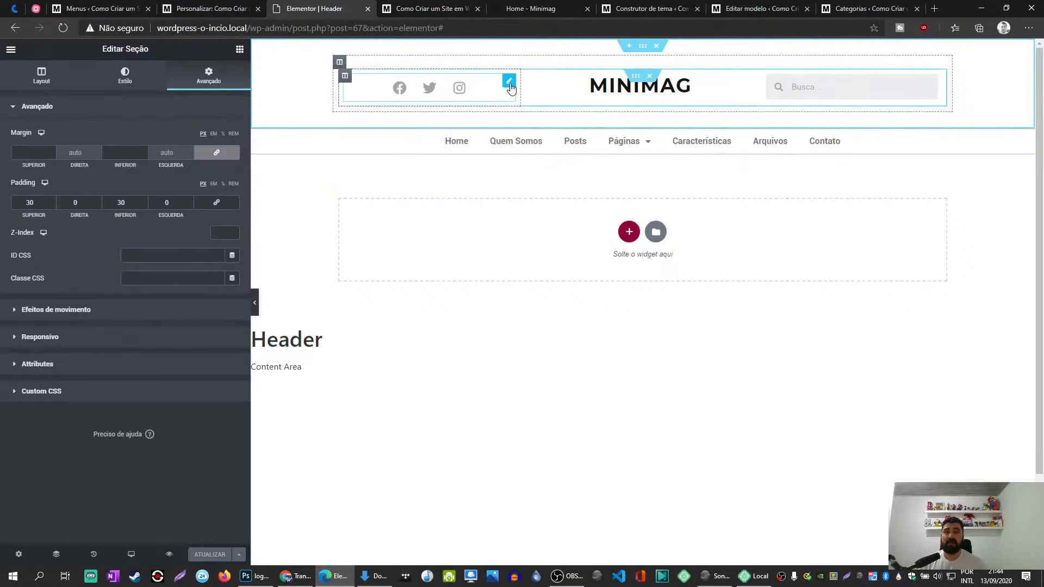
{"action": "left_click", "coordinate": [509, 83]}
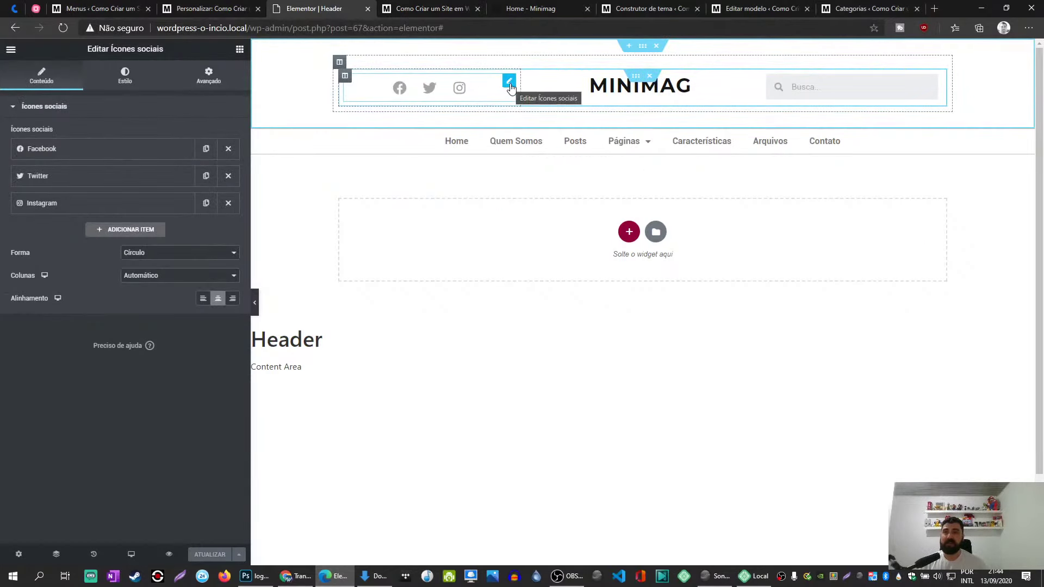
{"action": "left_click", "coordinate": [202, 298]}
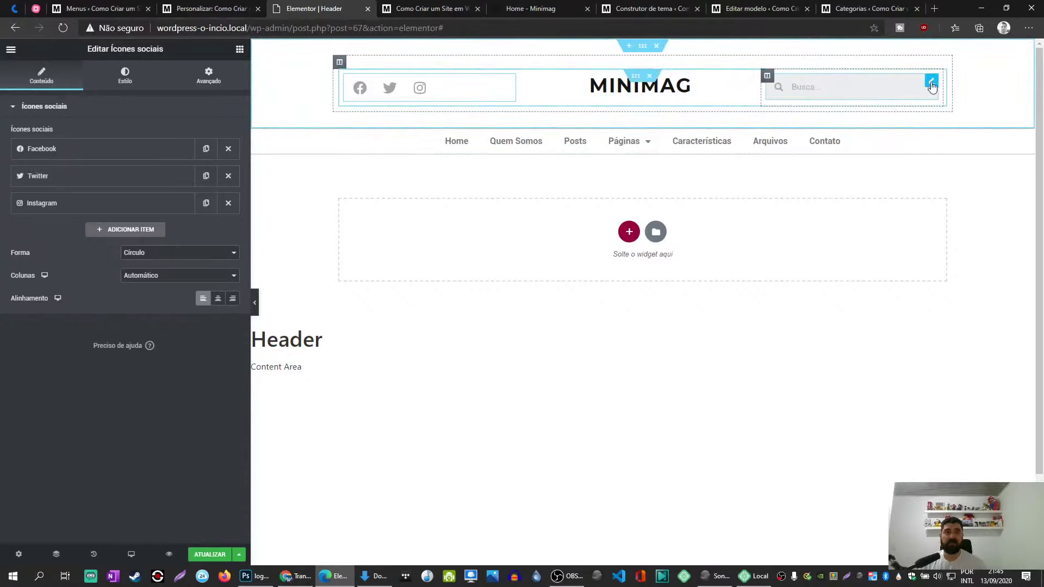
Set the header's Search Form size to 41 and look through its style options.
{"action": "left_click", "coordinate": [933, 82]}
{"action": "mouse_move", "coordinate": [93, 199]}
{"action": "left_mouse_down"}
{"action": "mouse_move", "coordinate": [60, 200]}
{"action": "mouse_move", "coordinate": [81, 200]}
{"action": "left_mouse_up"}
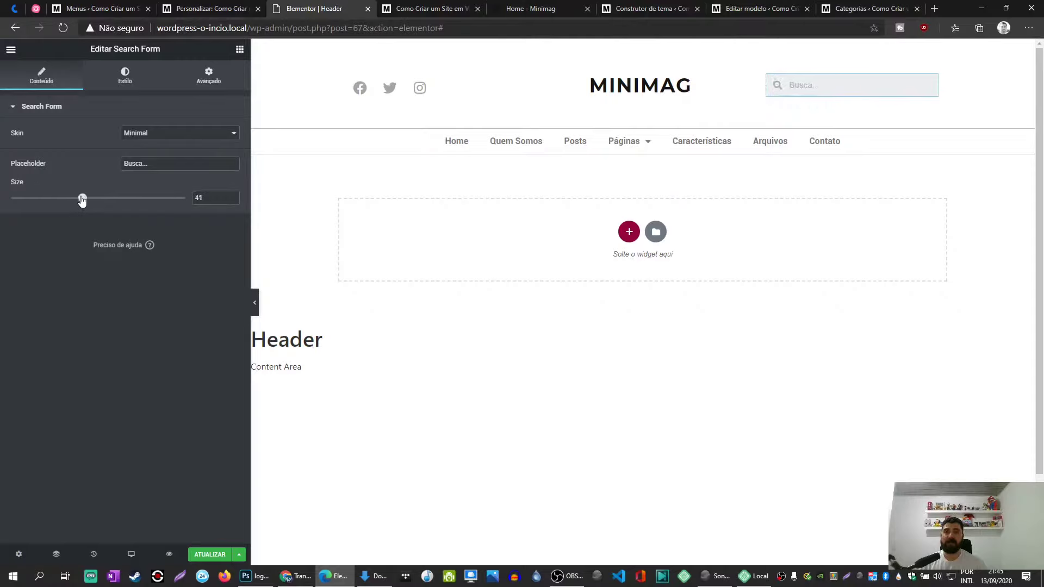
{"action": "left_click", "coordinate": [125, 79]}
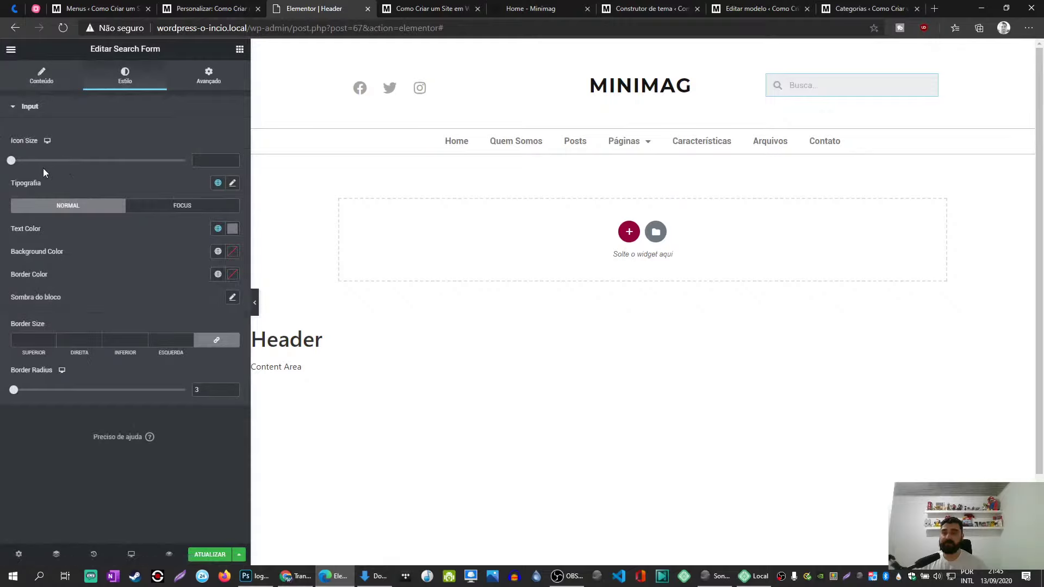
{"action": "left_click", "coordinate": [56, 76]}
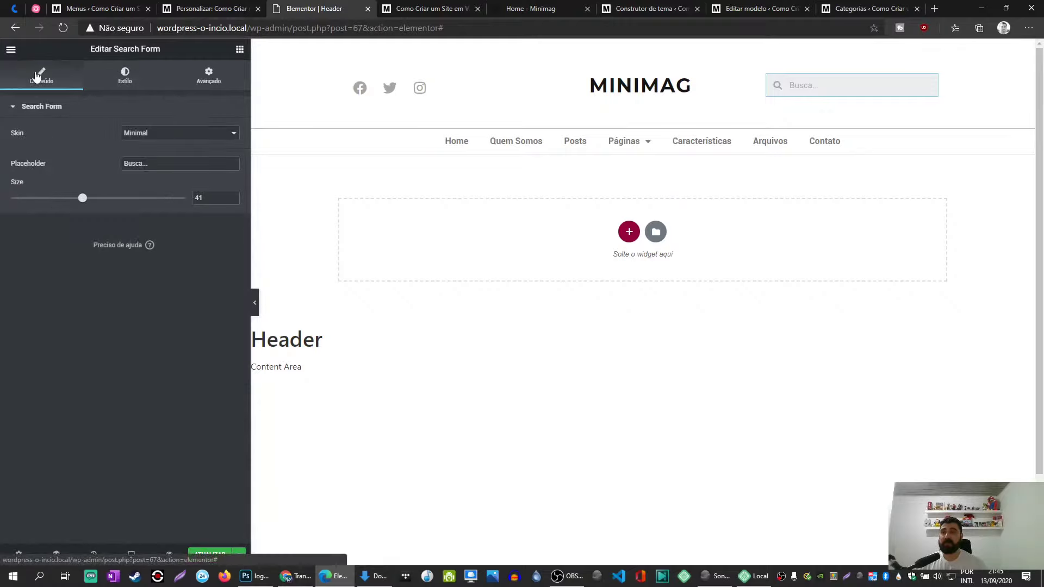
Look through the Search Form's skin and style options and compare them with the search icon in the Minimag demo's header.
{"action": "left_click", "coordinate": [141, 134]}
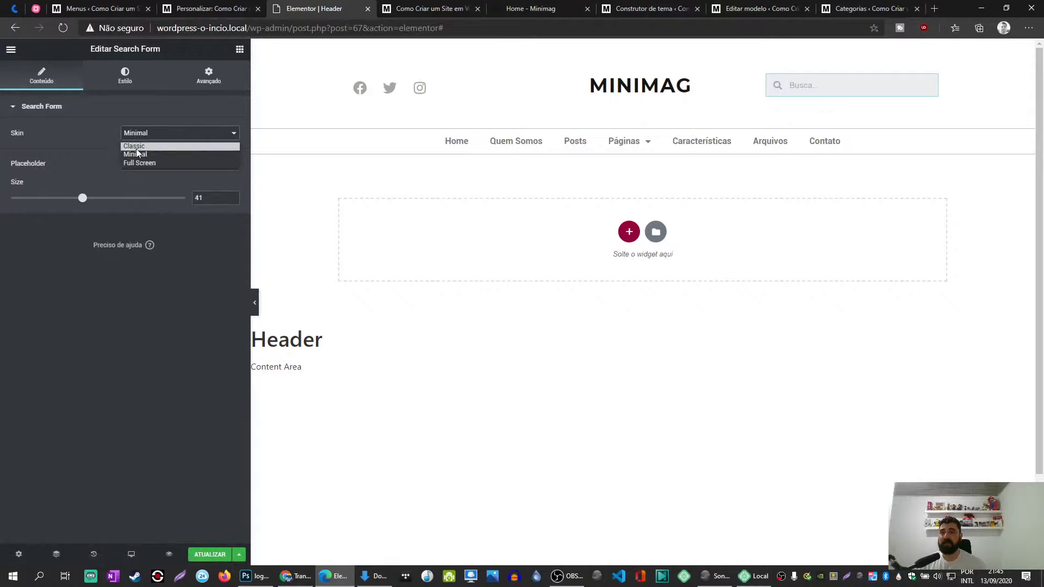
{"action": "left_click", "coordinate": [119, 80]}
{"action": "left_click", "coordinate": [119, 79]}
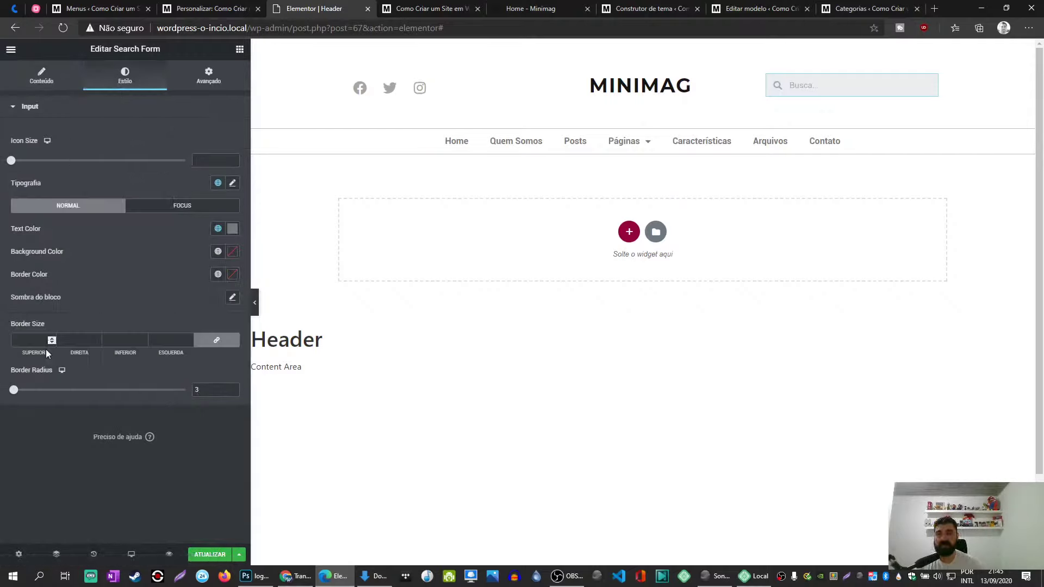
{"action": "left_click", "coordinate": [571, 7]}
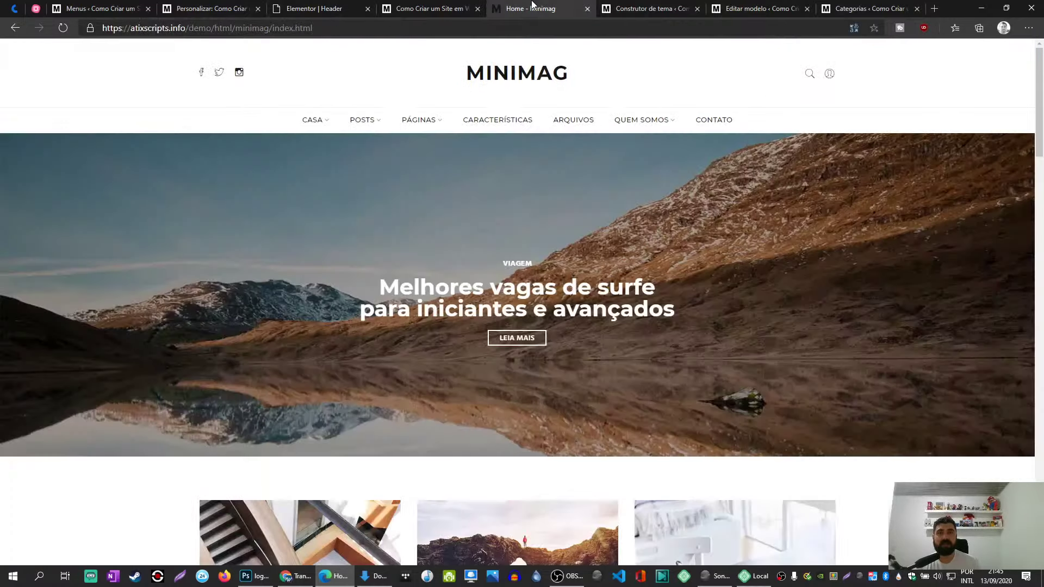
{"action": "left_click", "coordinate": [429, 8]}
{"action": "left_click", "coordinate": [560, 11]}
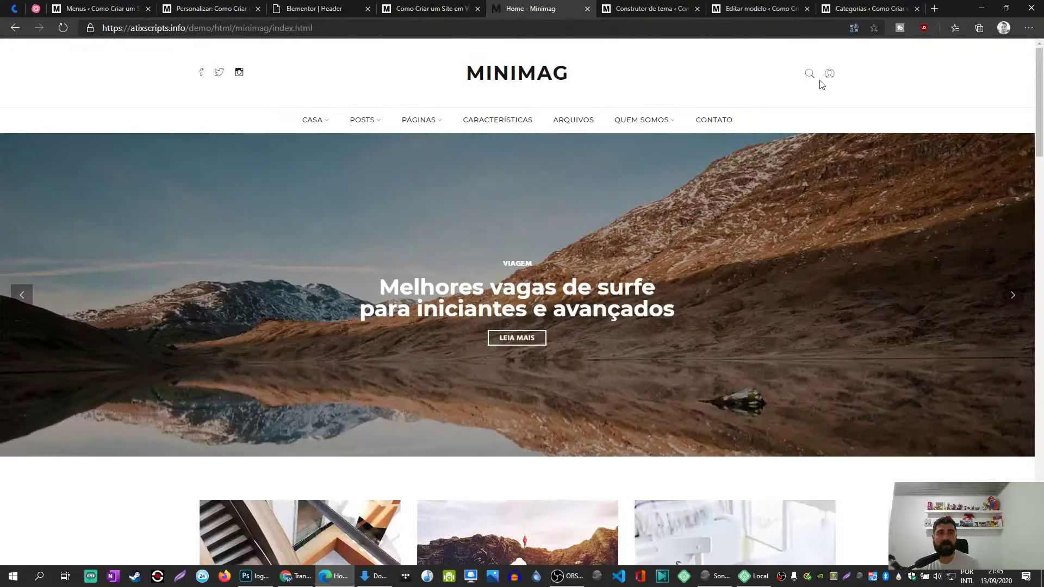
{"action": "left_click", "coordinate": [391, 6]}
{"action": "left_click", "coordinate": [326, 8]}
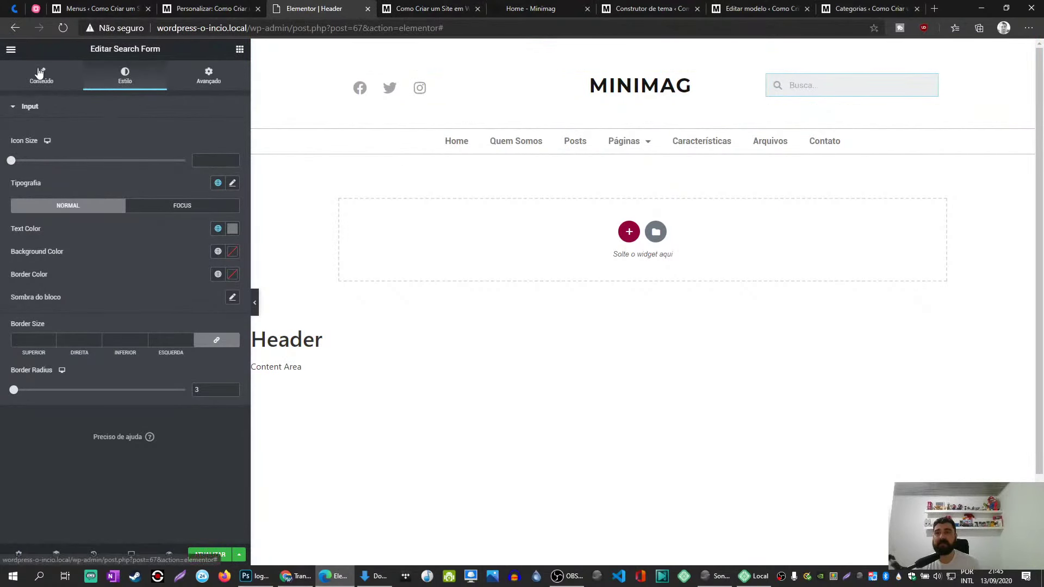
Set the search form's input background color to white.
{"action": "left_click", "coordinate": [40, 74]}
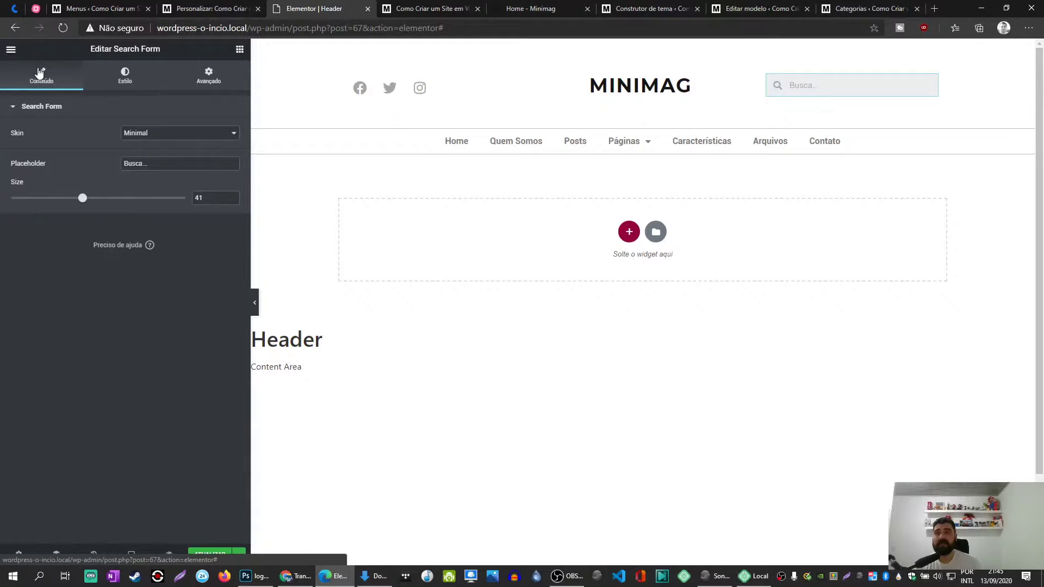
{"action": "double_click", "coordinate": [125, 79]}
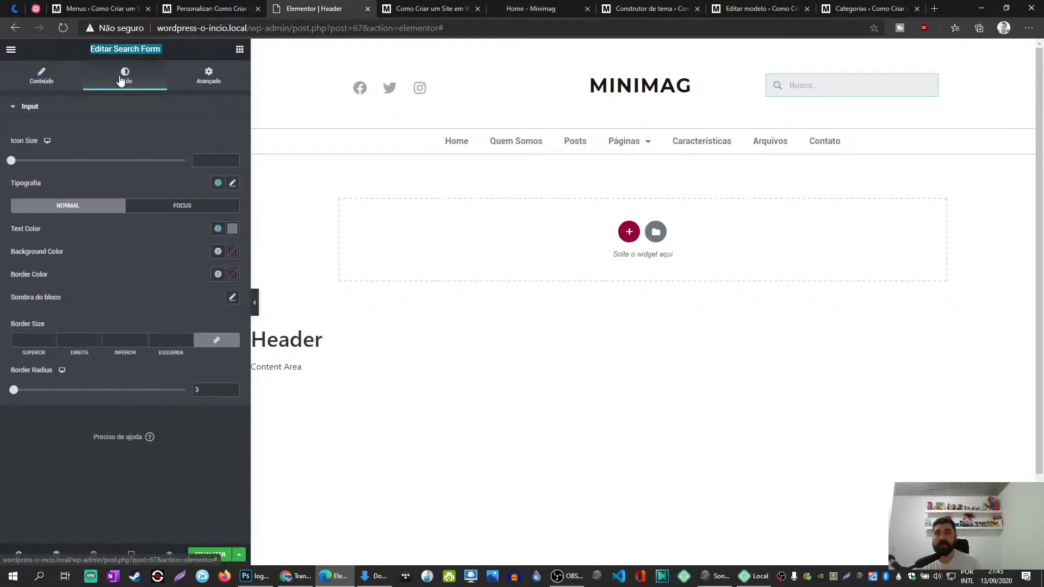
{"action": "left_click", "coordinate": [231, 252]}
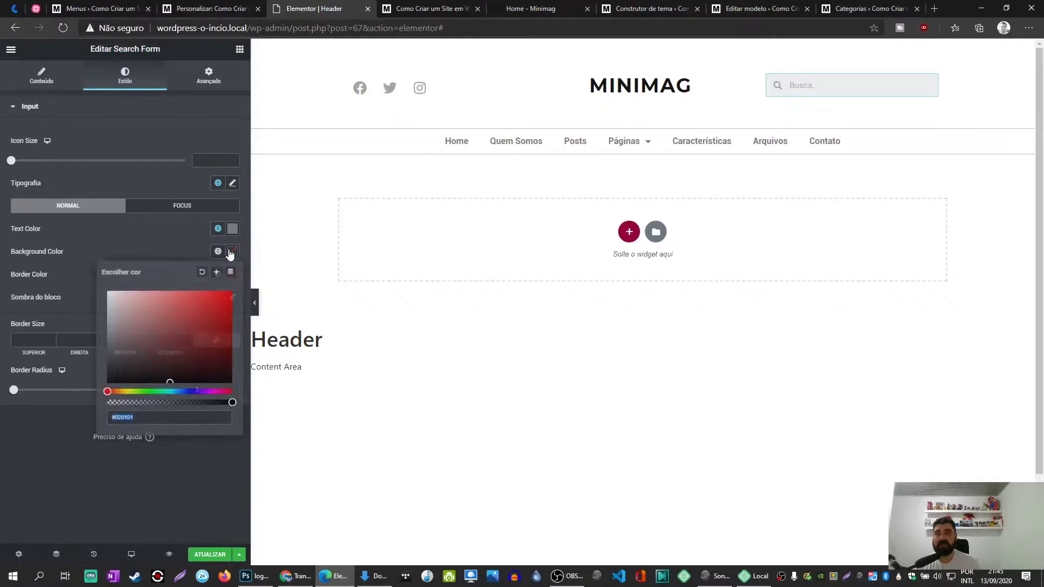
{"action": "left_click_drag", "start_coordinate": [136, 308], "coordinate": [77, 288]}
{"action": "left_click", "coordinate": [110, 253]}
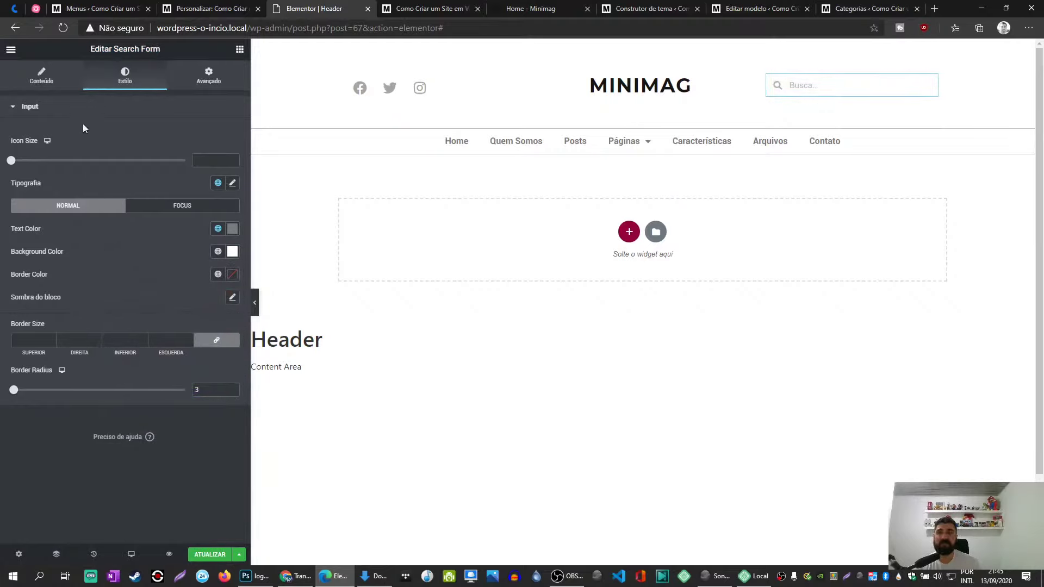
Clear the search form's placeholder text and set its size to 46.
{"action": "left_click", "coordinate": [41, 76]}
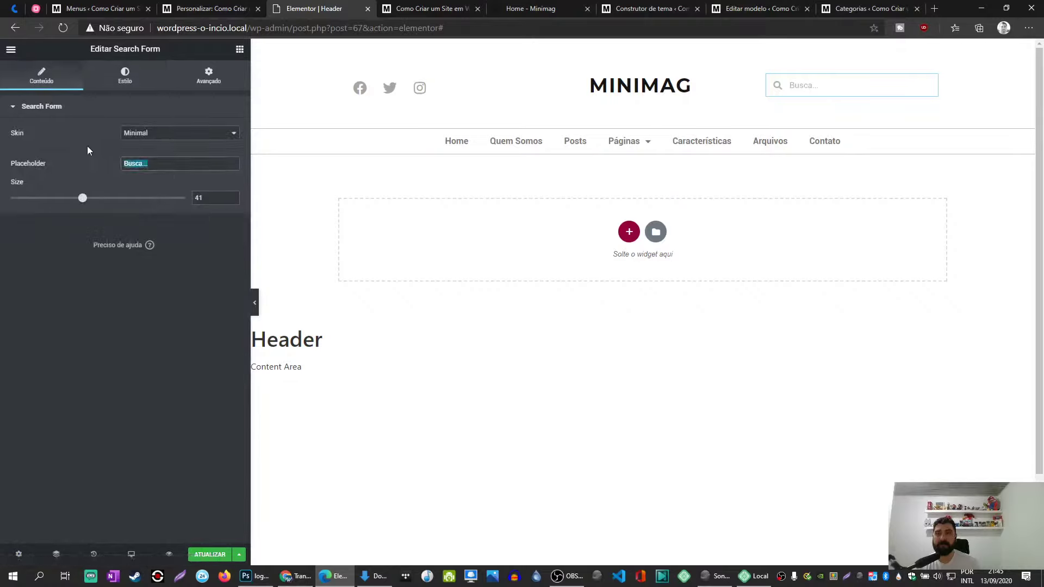
{"action": "key", "text": "BackSpace"}
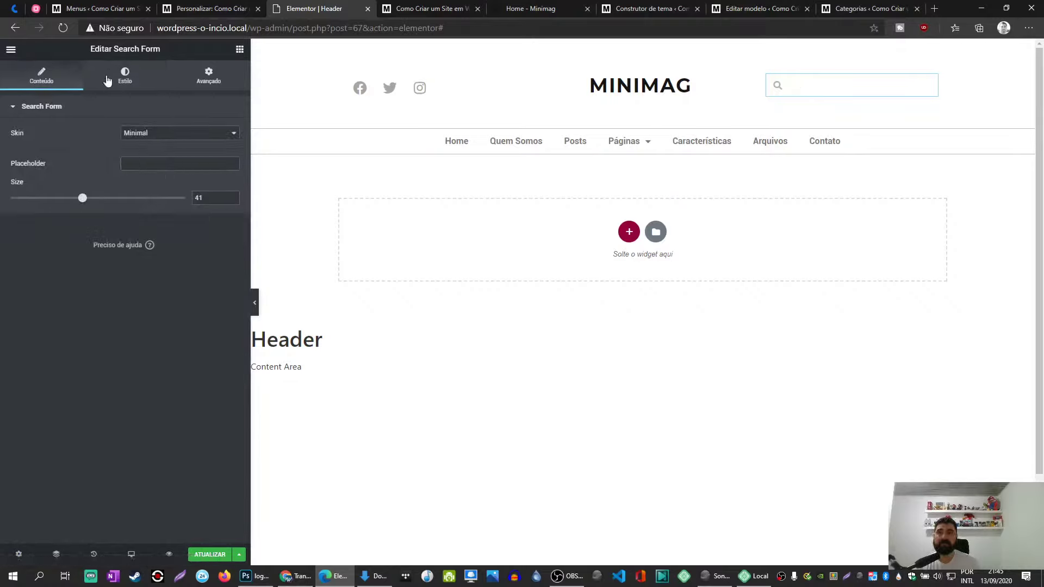
{"action": "left_click_drag", "start_coordinate": [83, 204], "coordinate": [92, 207]}
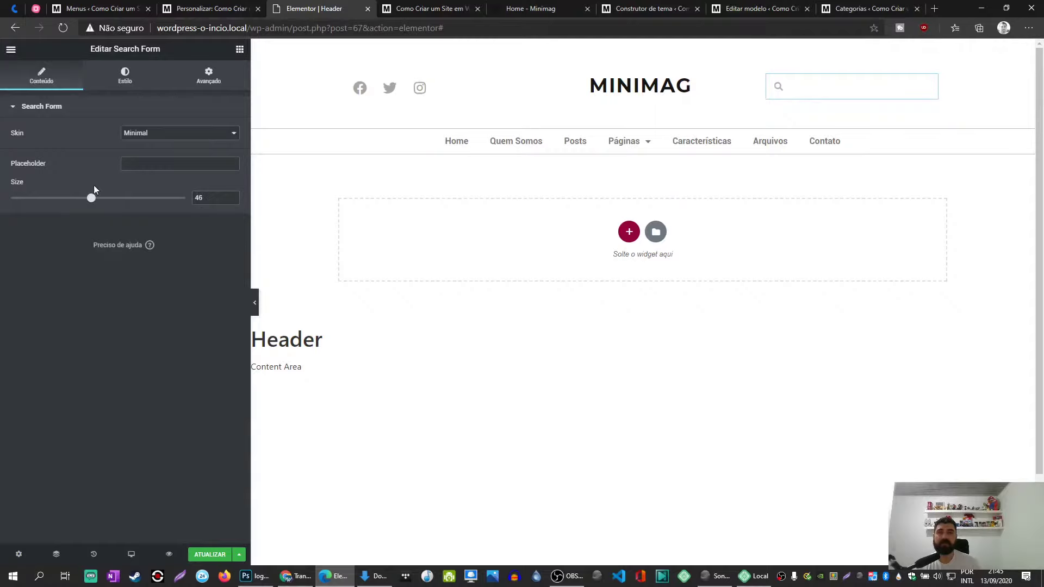
Try a search icon size of 25, reduce it to 20 and compare it with the Minimag demo's header.
{"action": "left_click", "coordinate": [125, 76]}
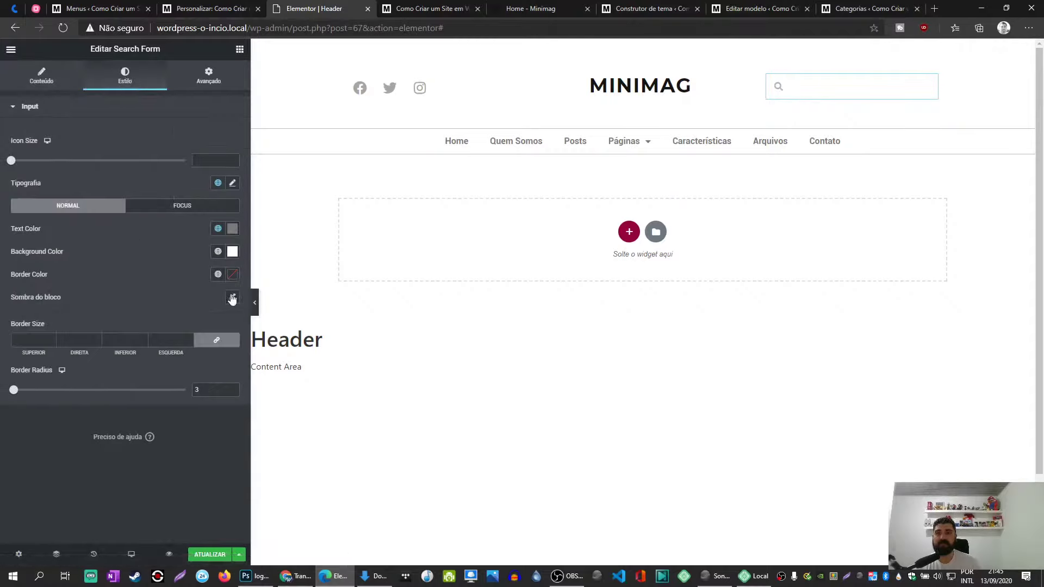
{"action": "left_click_drag", "start_coordinate": [18, 158], "coordinate": [55, 165]}
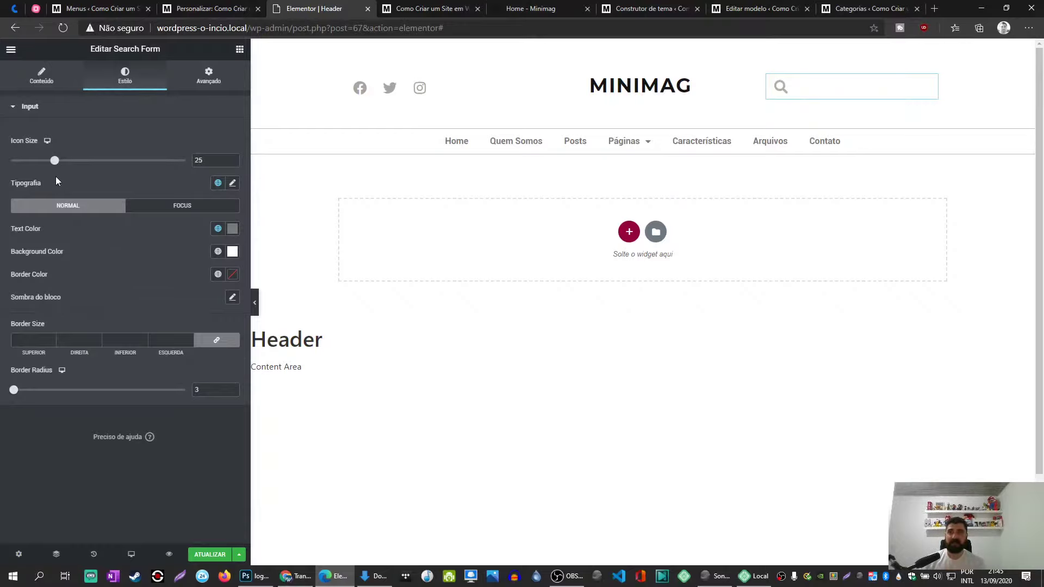
{"action": "left_click_drag", "start_coordinate": [55, 161], "coordinate": [47, 164]}
{"action": "key", "text": "ctrl+Tab"}
{"action": "key", "text": "ctrl+Tab"}
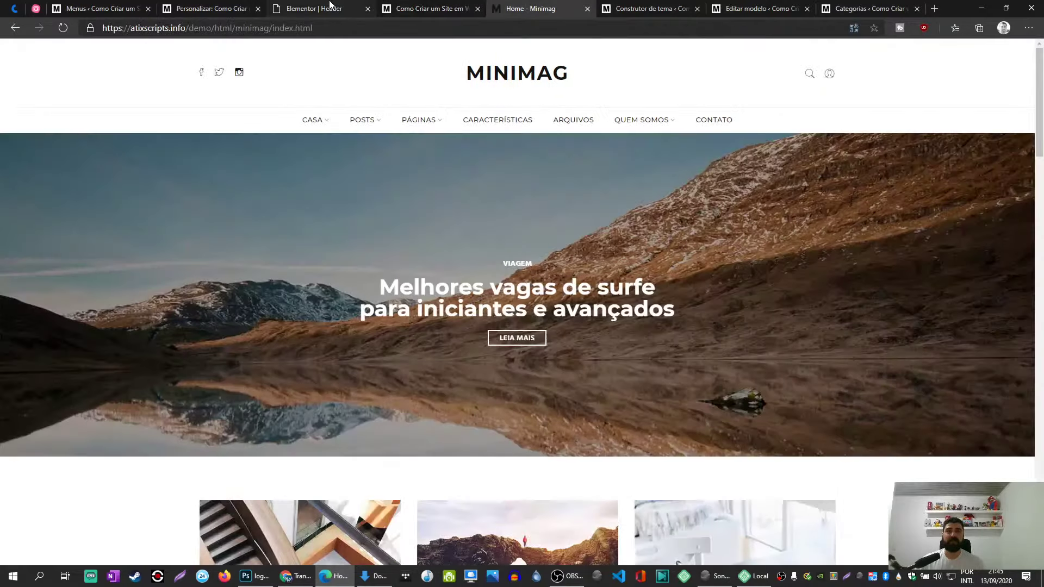
{"action": "left_click", "coordinate": [330, 4]}
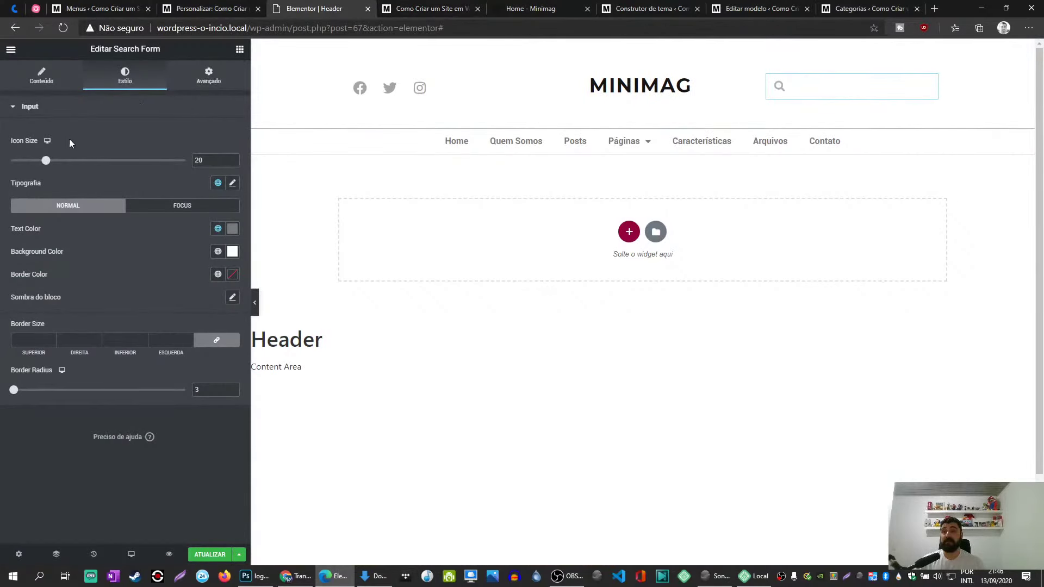
Try an icon size of 18, make the search form slightly smaller and return its icon size to 20.
{"action": "left_click_drag", "start_coordinate": [46, 162], "coordinate": [43, 162]}
{"action": "left_click", "coordinate": [38, 79]}
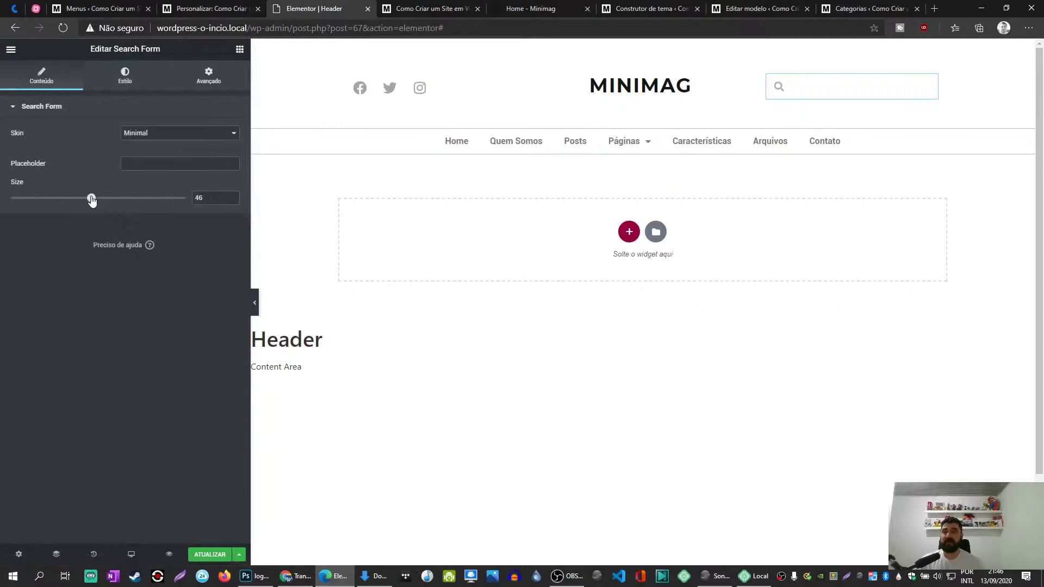
{"action": "mouse_move", "coordinate": [92, 200]}
{"action": "left_mouse_down"}
{"action": "mouse_move", "coordinate": [65, 199]}
{"action": "mouse_move", "coordinate": [81, 200]}
{"action": "left_mouse_up"}
{"action": "left_click", "coordinate": [125, 81]}
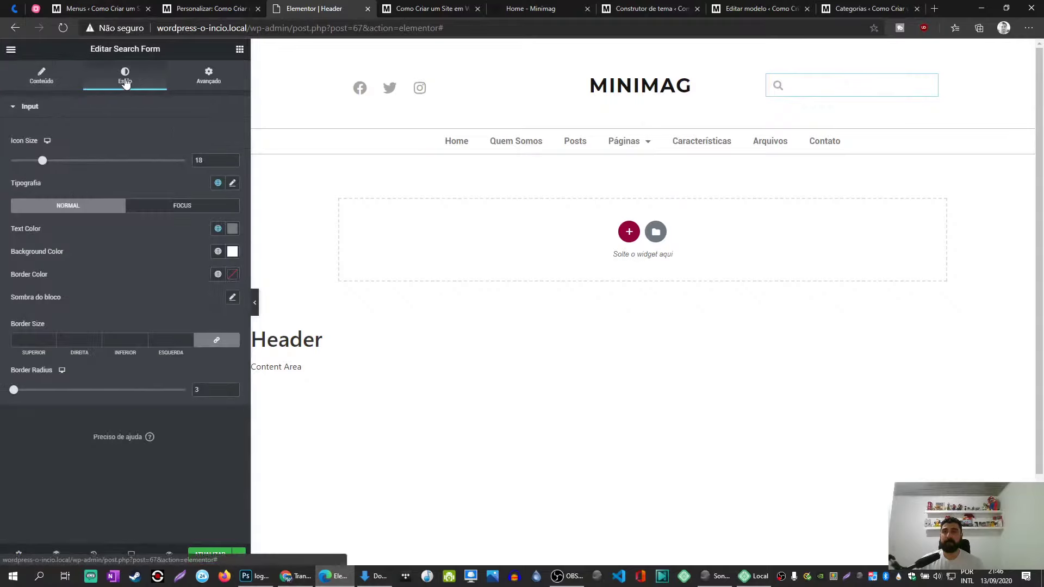
{"action": "left_click_drag", "start_coordinate": [43, 161], "coordinate": [47, 161]}
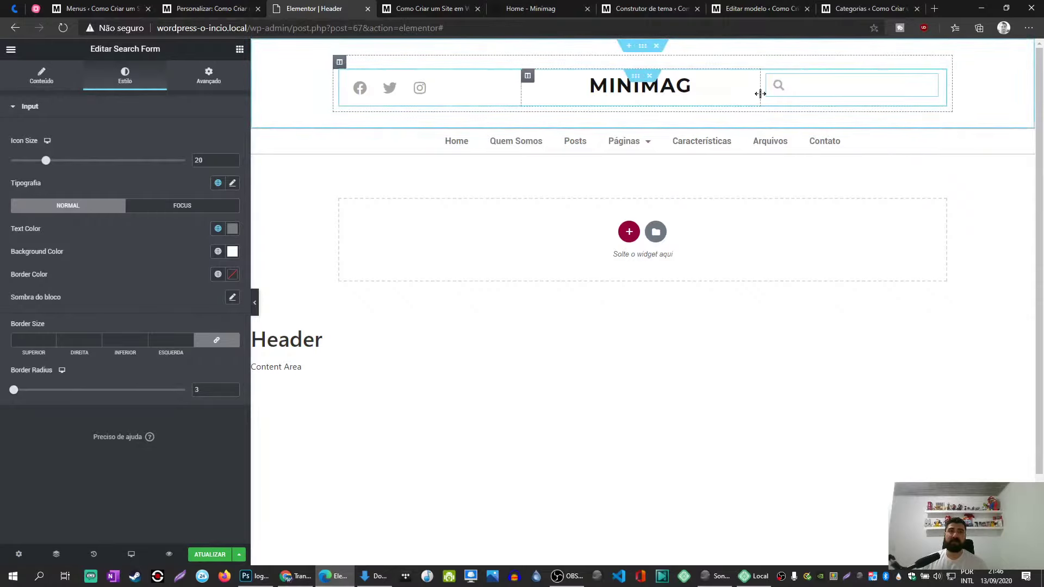
Try narrowing the search form's column by moving its edge, and return the column width to 30%.
{"action": "left_click_drag", "start_coordinate": [772, 92], "coordinate": [751, 90]}
{"action": "left_click_drag", "start_coordinate": [800, 96], "coordinate": [808, 94]}
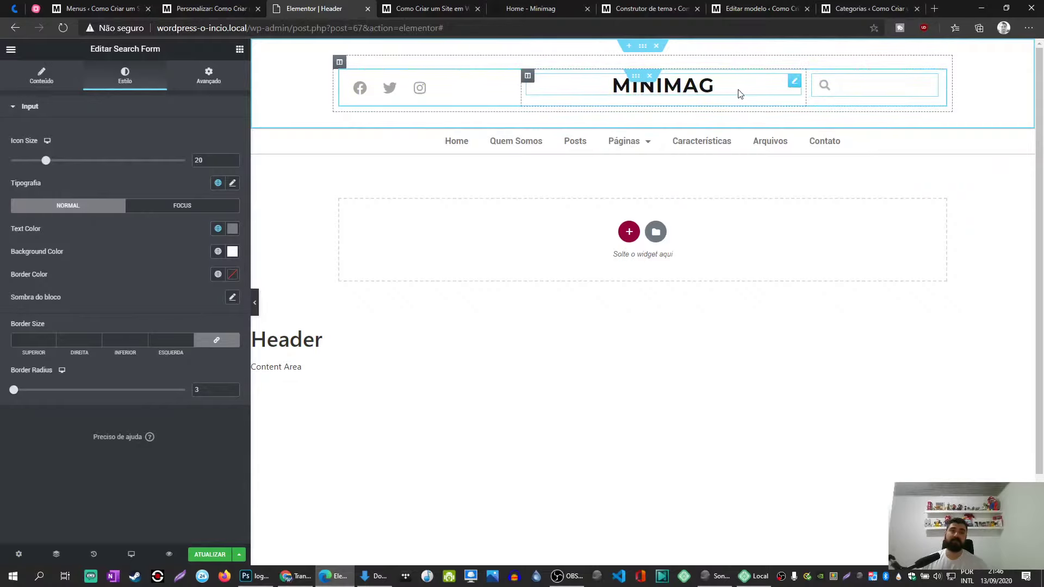
{"action": "left_click", "coordinate": [813, 75]}
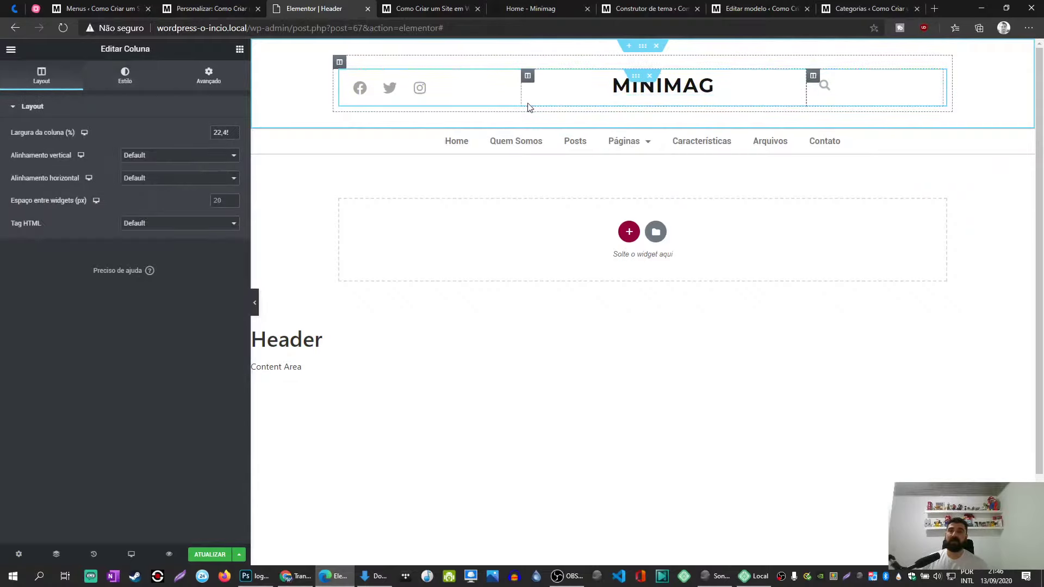
{"action": "type", "text": "30"}
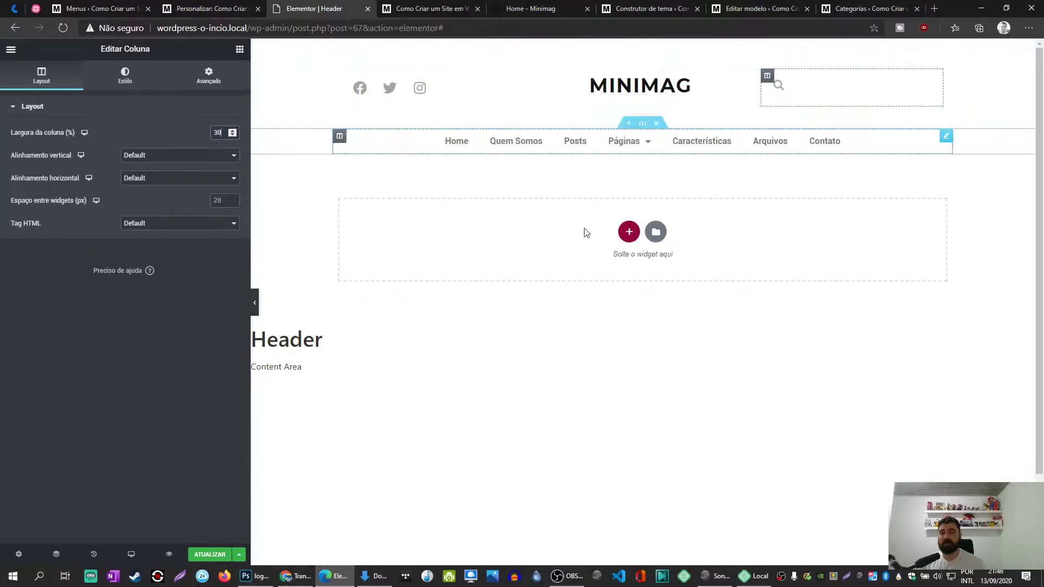
Compare the header with the Minimag demo, update the header template and reload the site's home page.
{"action": "left_click", "coordinate": [530, 9]}
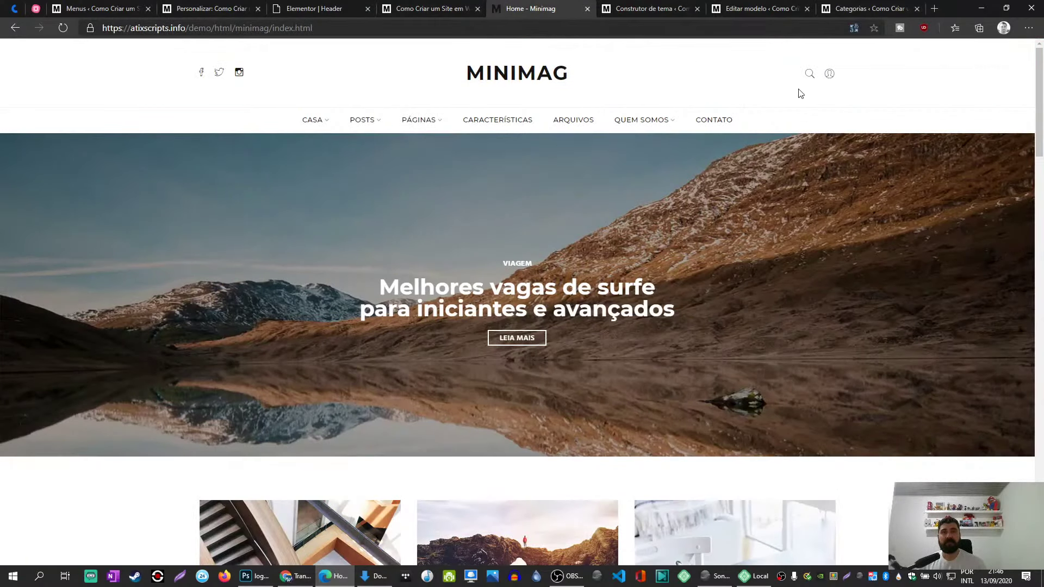
{"action": "left_click", "coordinate": [318, 8]}
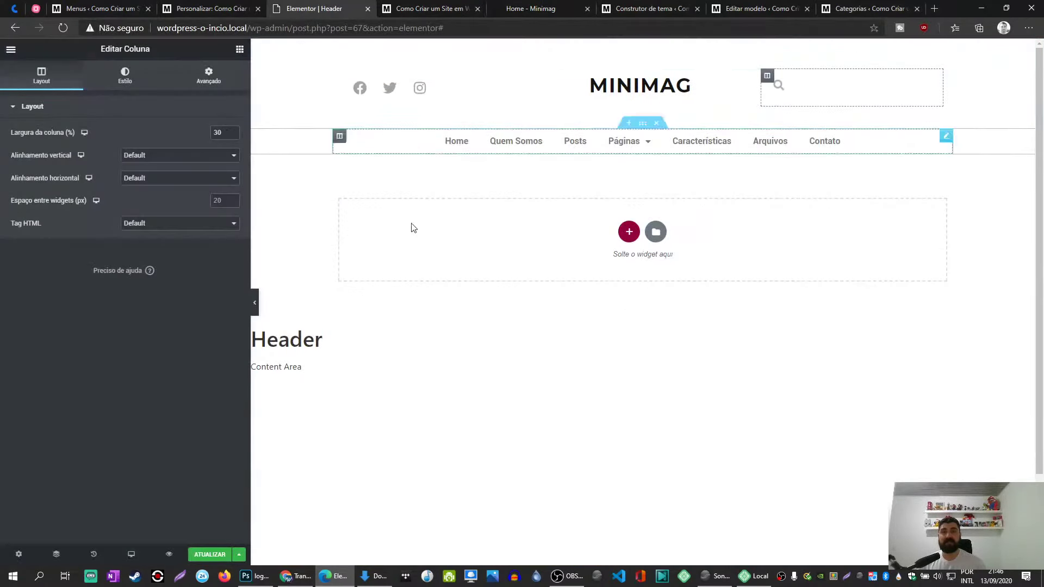
{"action": "left_click", "coordinate": [210, 555]}
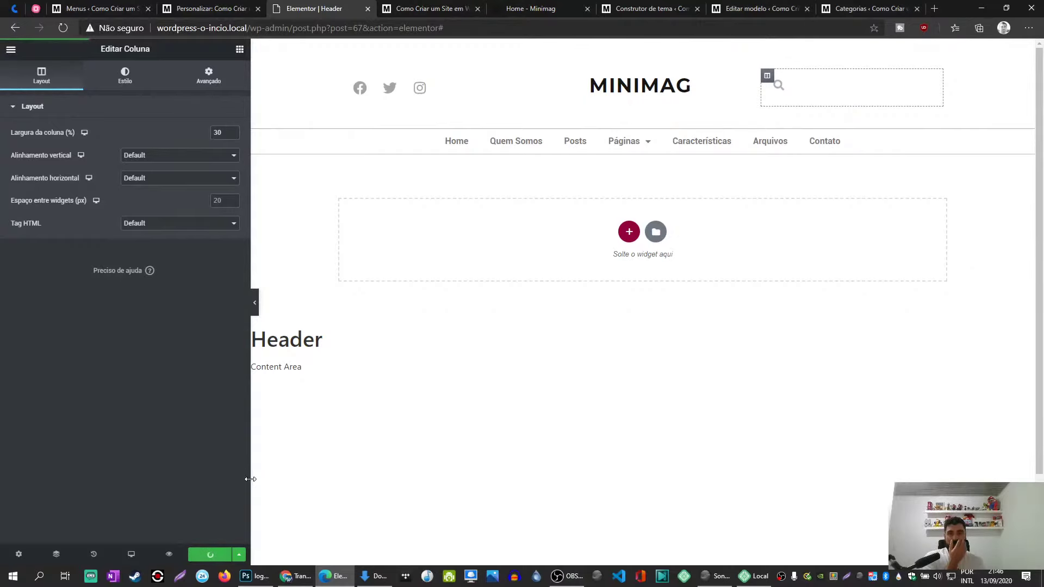
{"action": "left_click", "coordinate": [409, 7]}
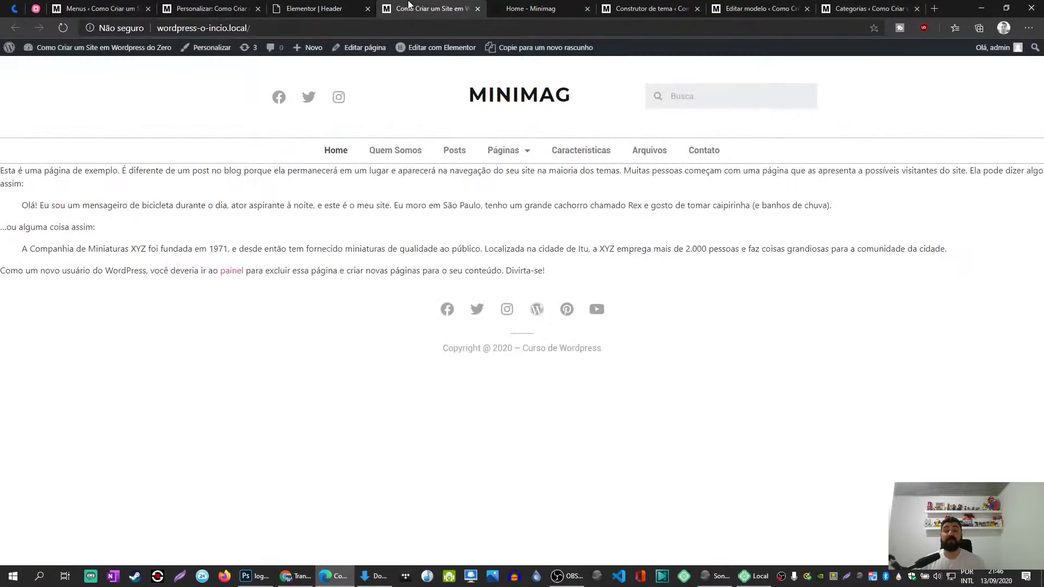
{"action": "key", "text": "F5"}
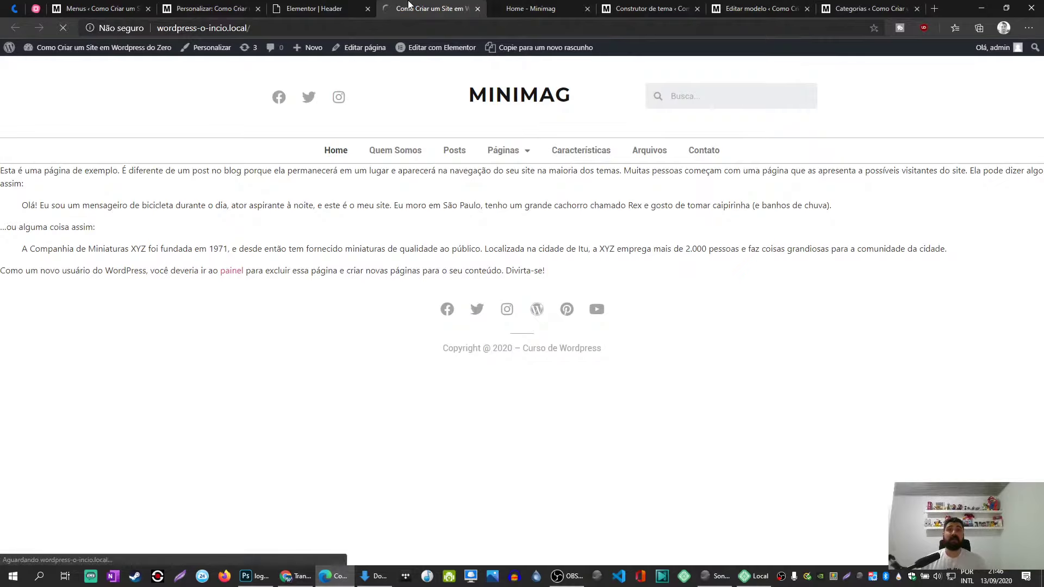